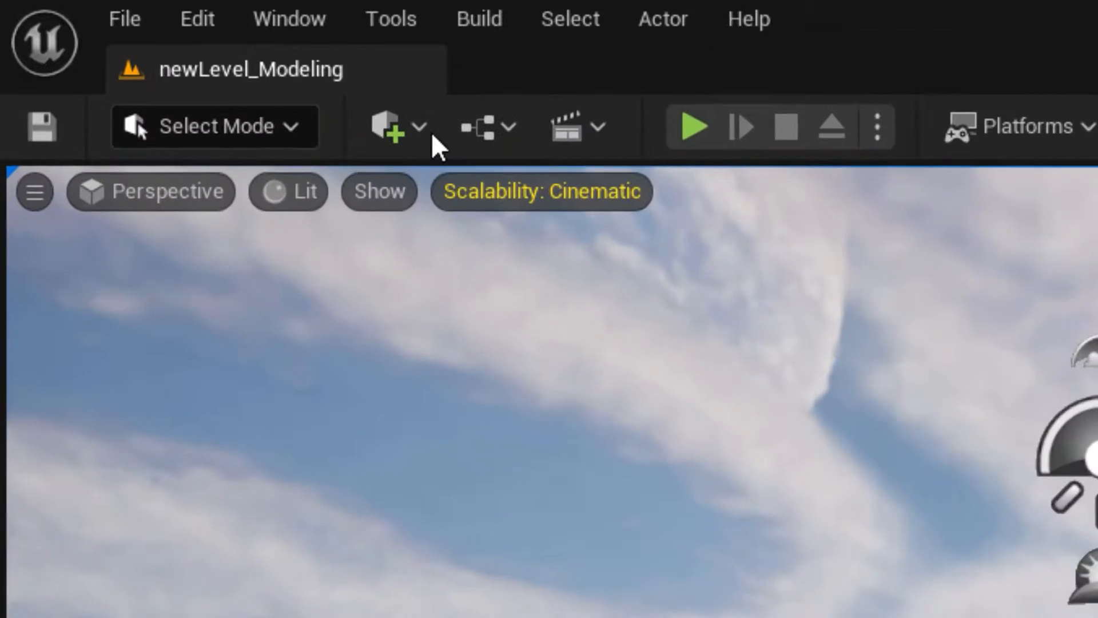
pyautogui.click(147, 45)
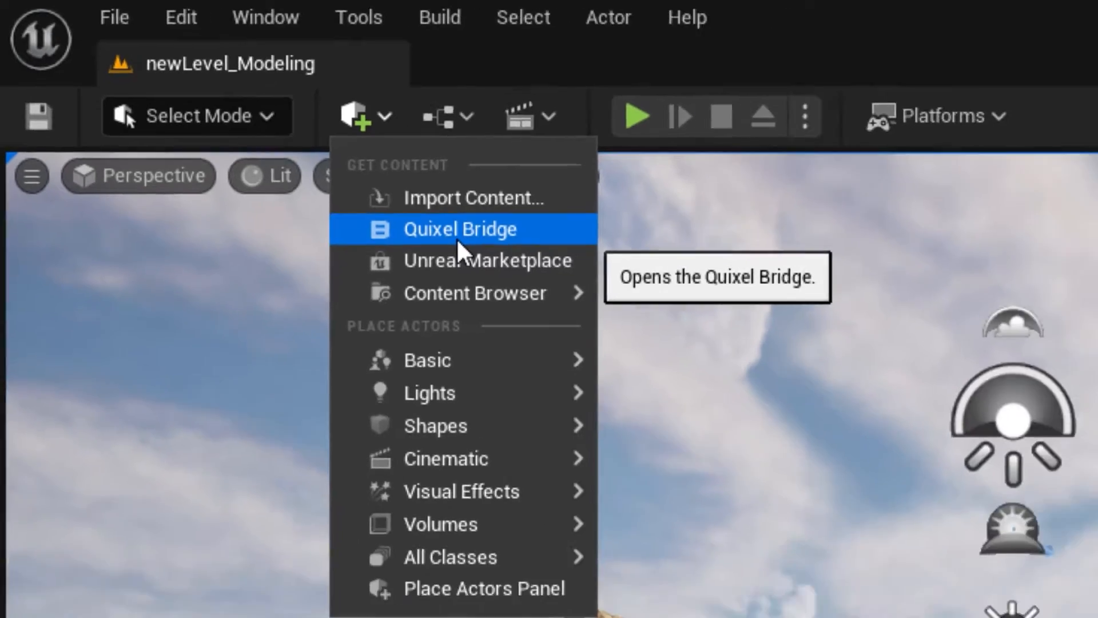
pyautogui.moveTo(507, 463)
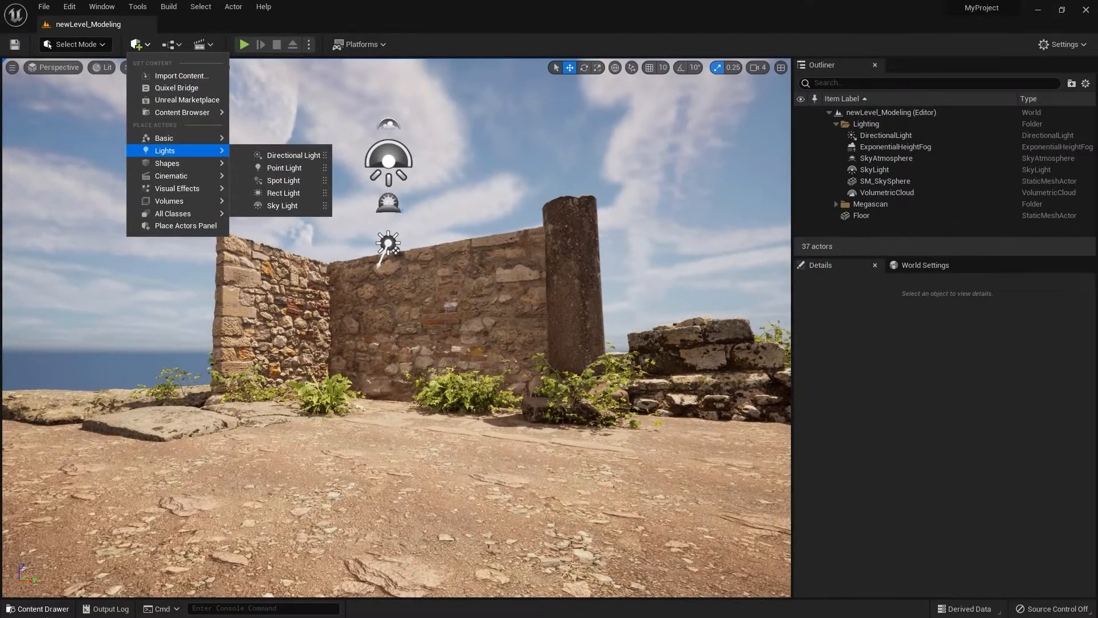
pyautogui.click(37, 608)
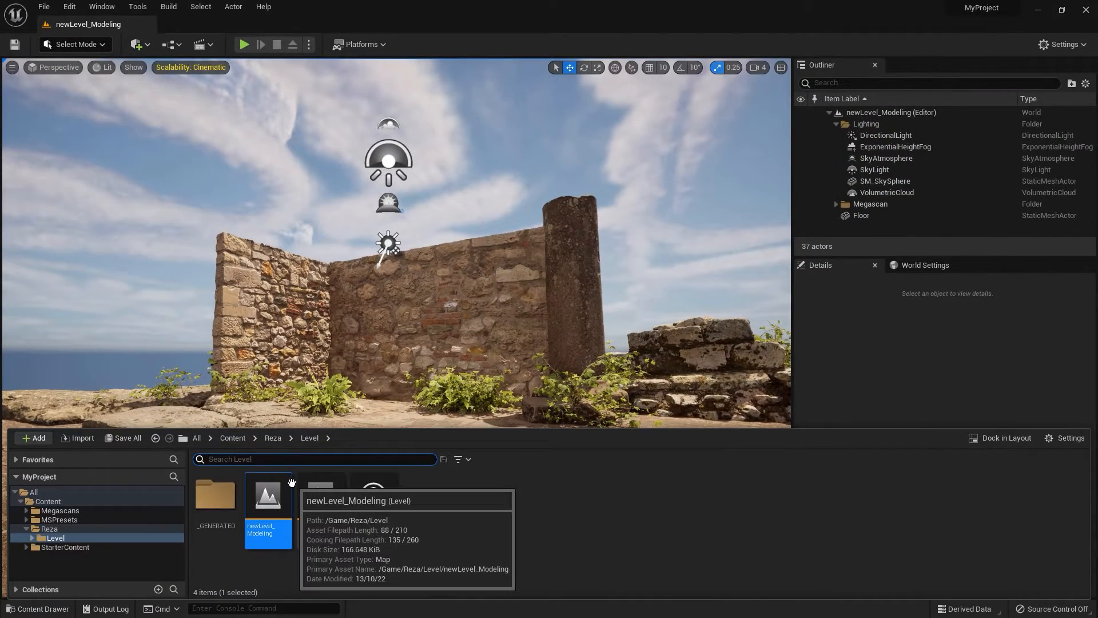
pyautogui.click(436, 48)
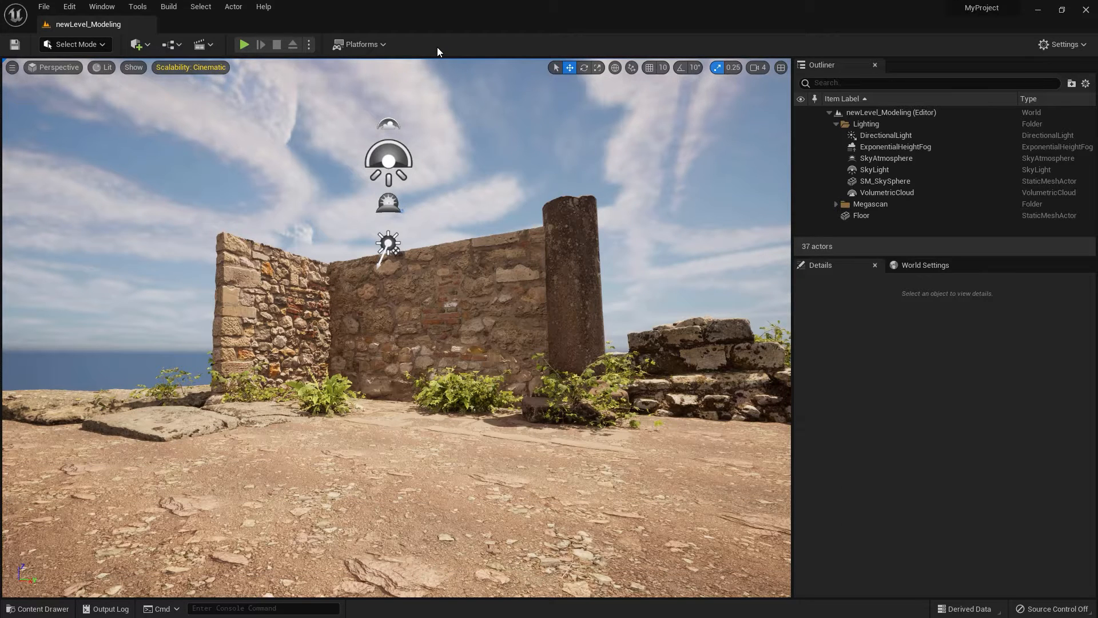
pyautogui.moveTo(382, 75); pyautogui.dragTo(370, 80, button='right')
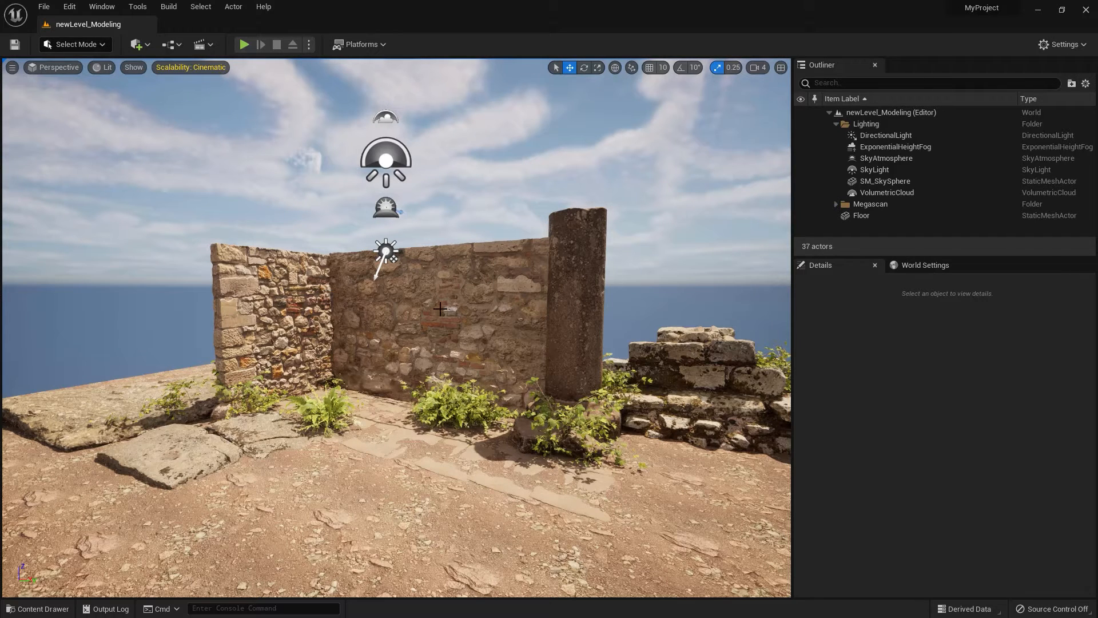
# Search the plugins for "modeling" and make sure Modeling Tools Editor Mode is enabled.
pyautogui.click(1058, 44)
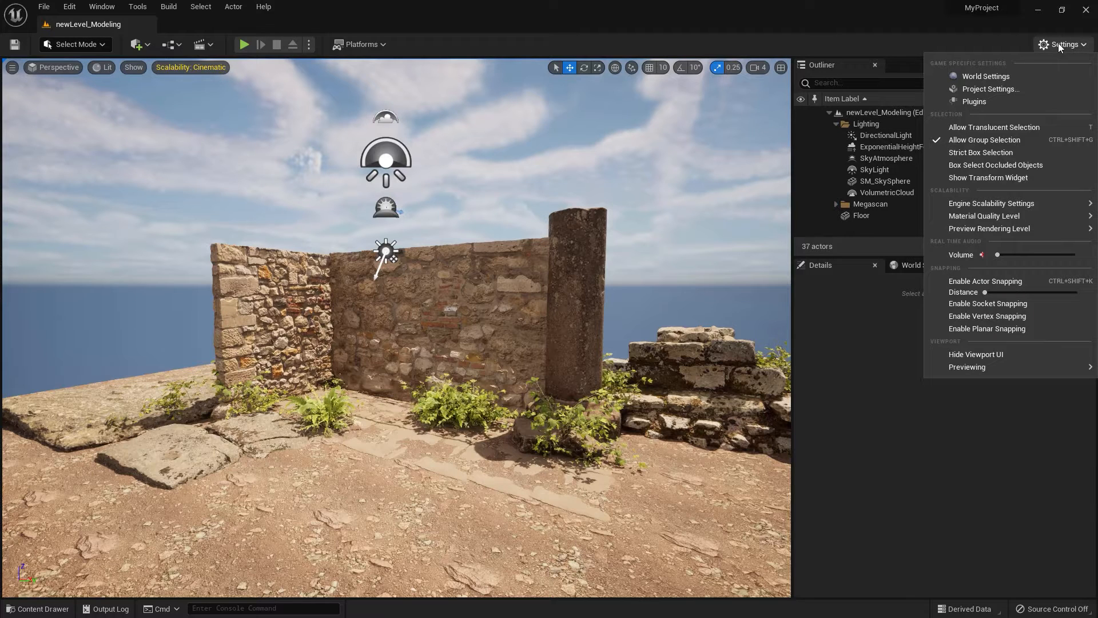
pyautogui.click(1020, 102)
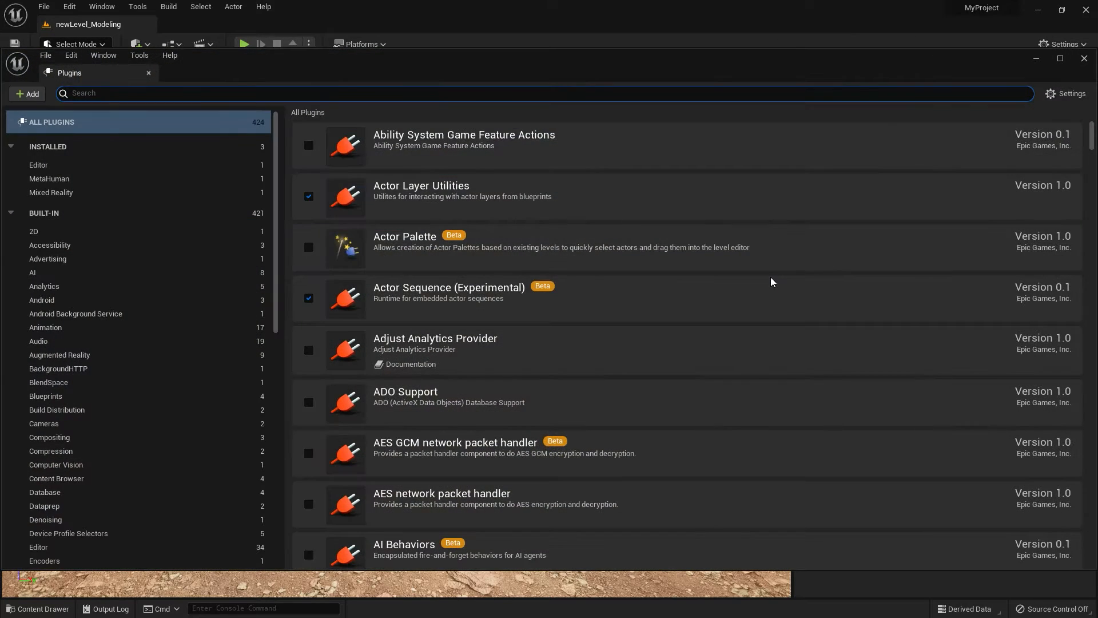
pyautogui.write('modeling')
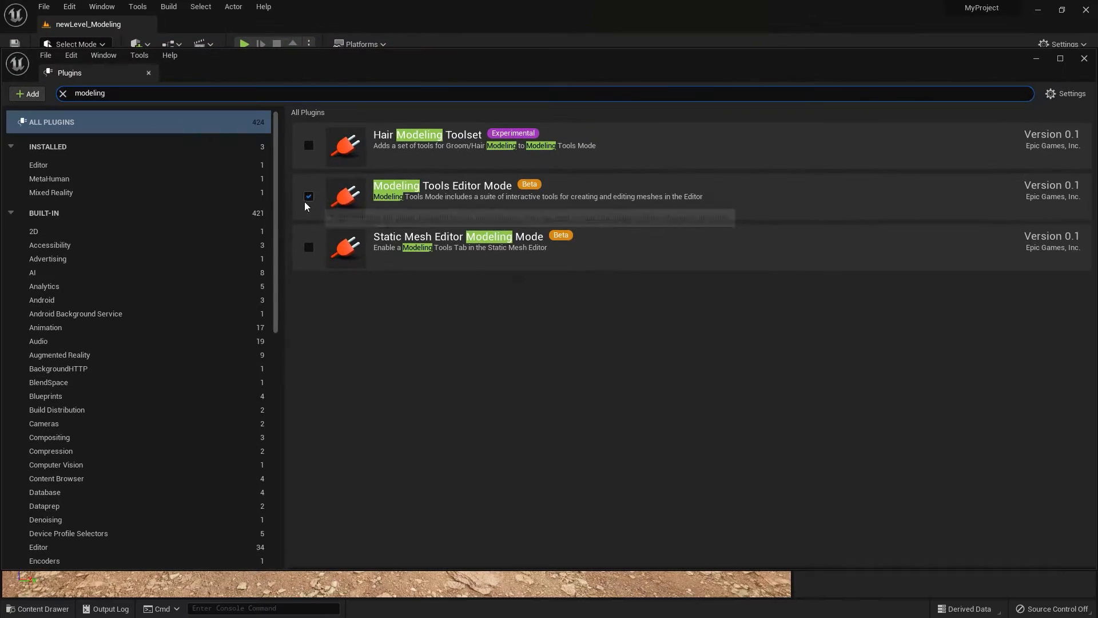
pyautogui.click(139, 258)
pyautogui.click(308, 195)
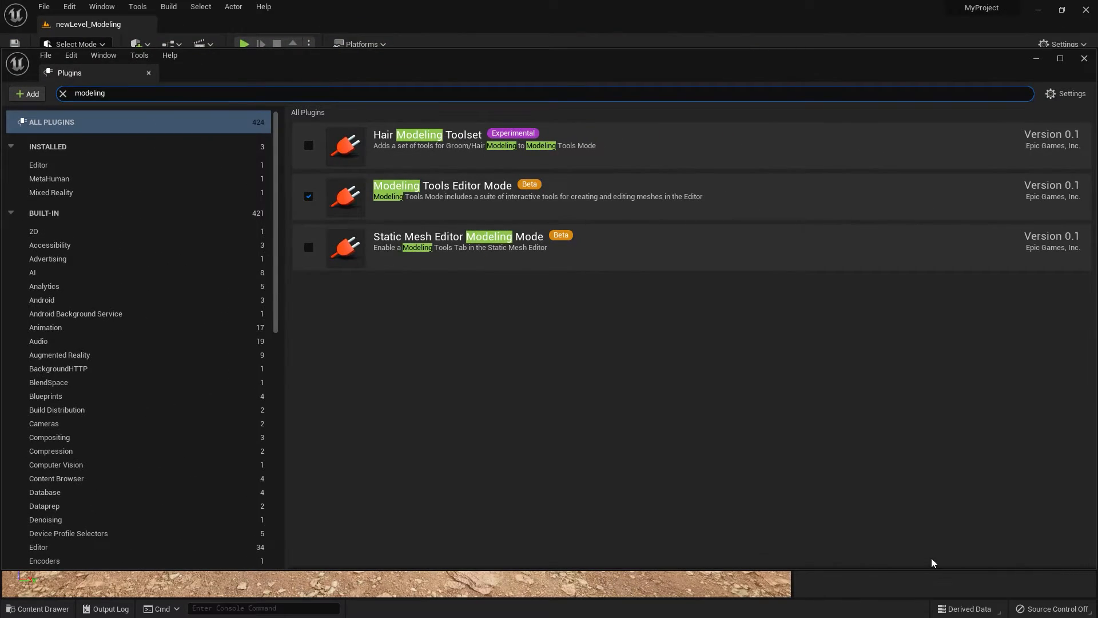
pyautogui.click(1085, 58)
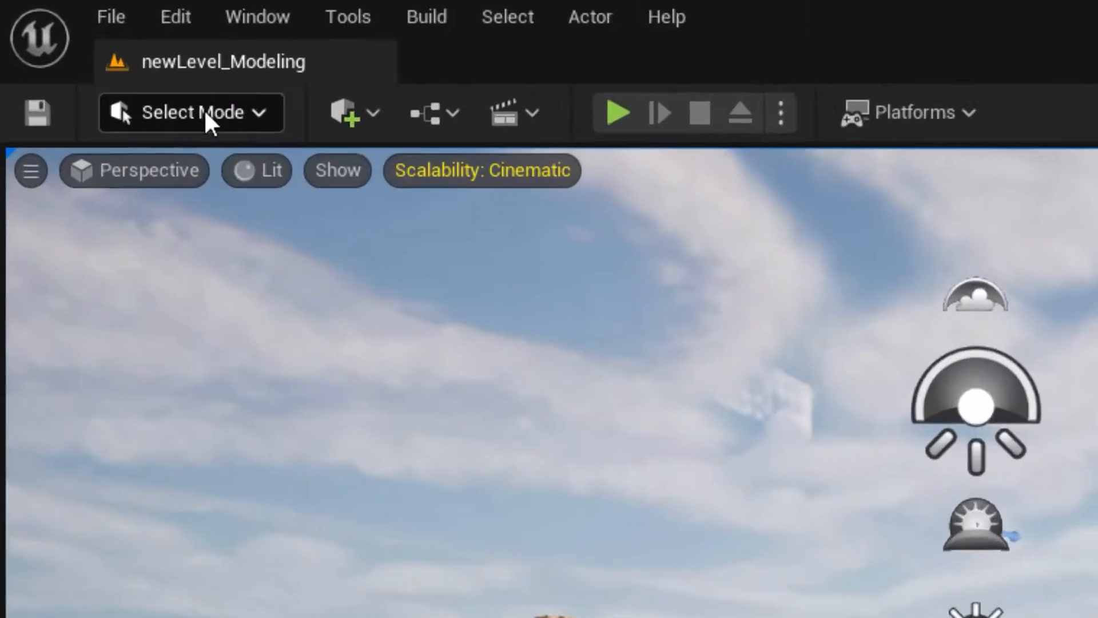
# Switch the editor to Modeling mode and look through its tool categories.
pyautogui.click(80, 44)
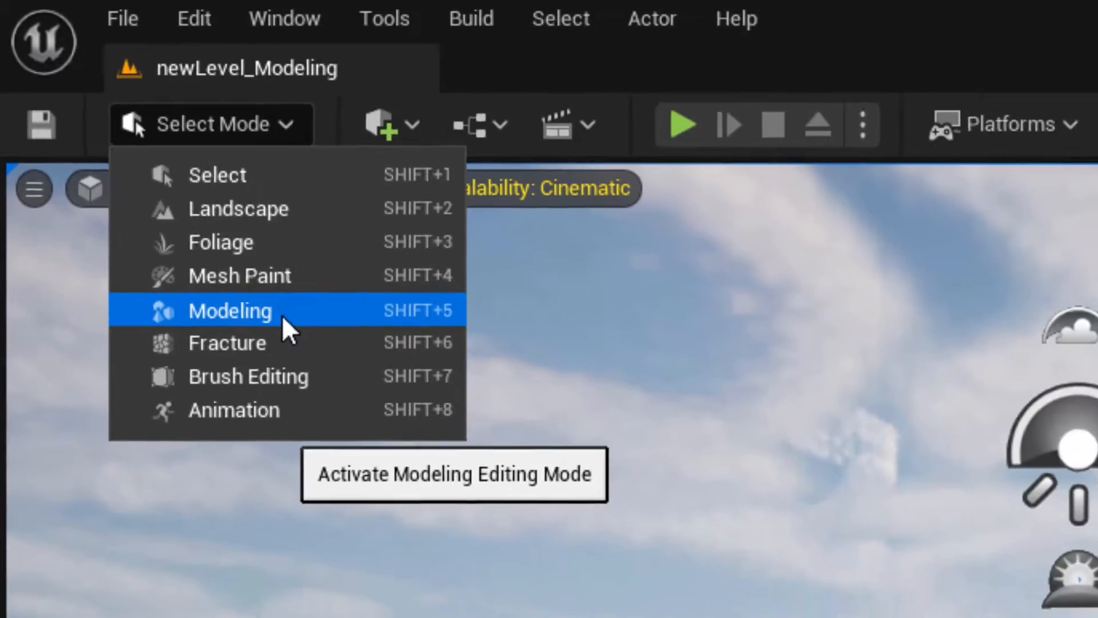
pyautogui.click(309, 343)
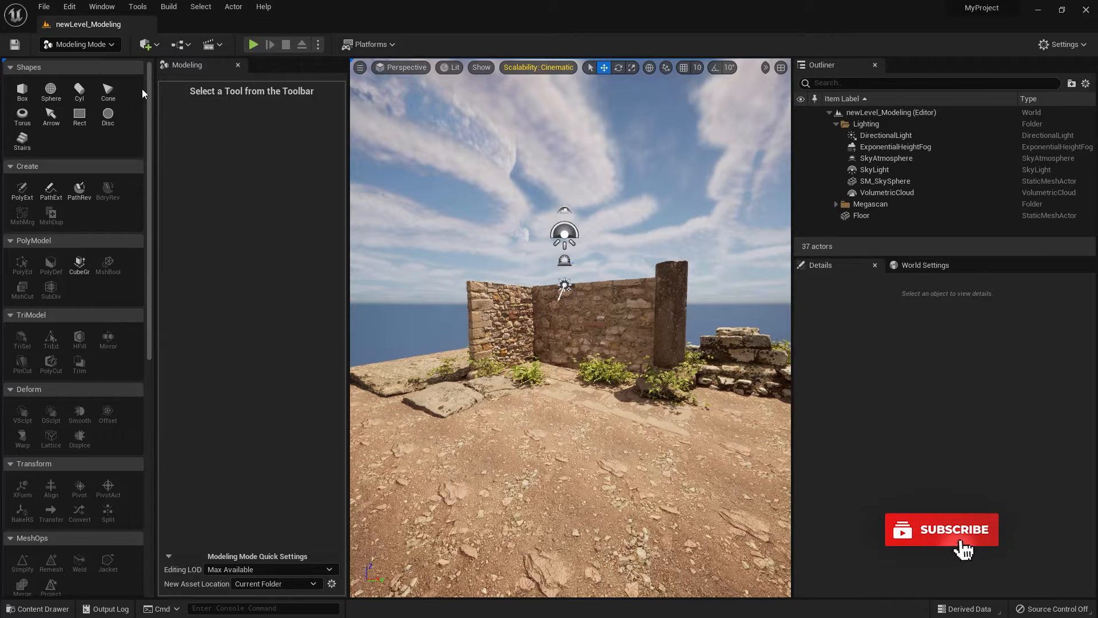
pyautogui.moveTo(149, 317)
pyautogui.mouseDown()
pyautogui.moveTo(165, 540)
pyautogui.moveTo(149, 306)
pyautogui.mouseUp()
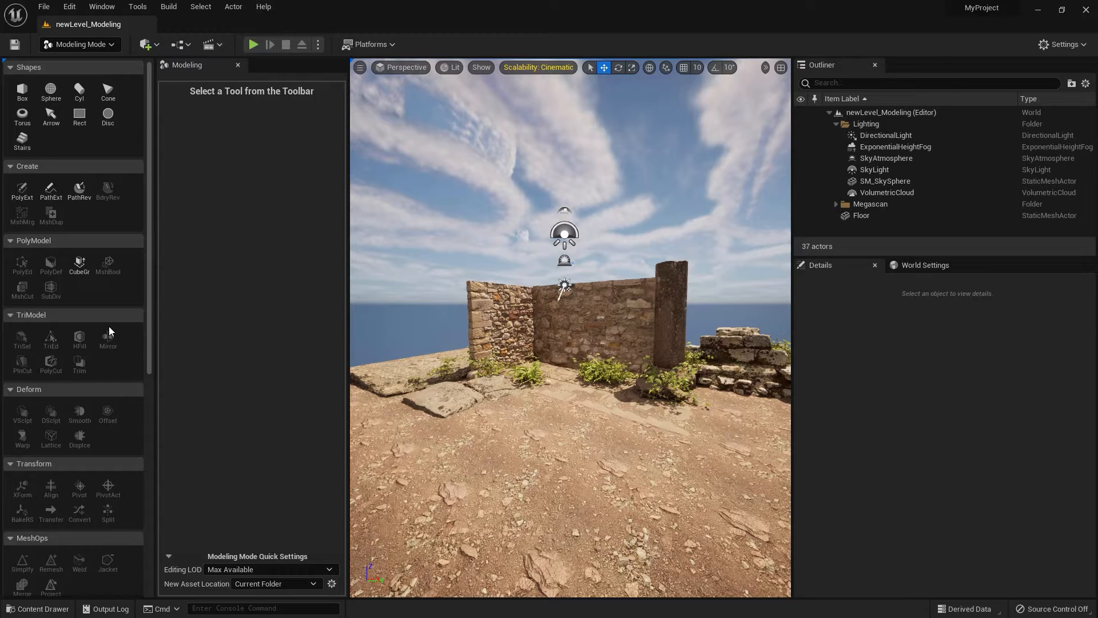
pyautogui.moveTo(149, 325); pyautogui.dragTo(163, 345)
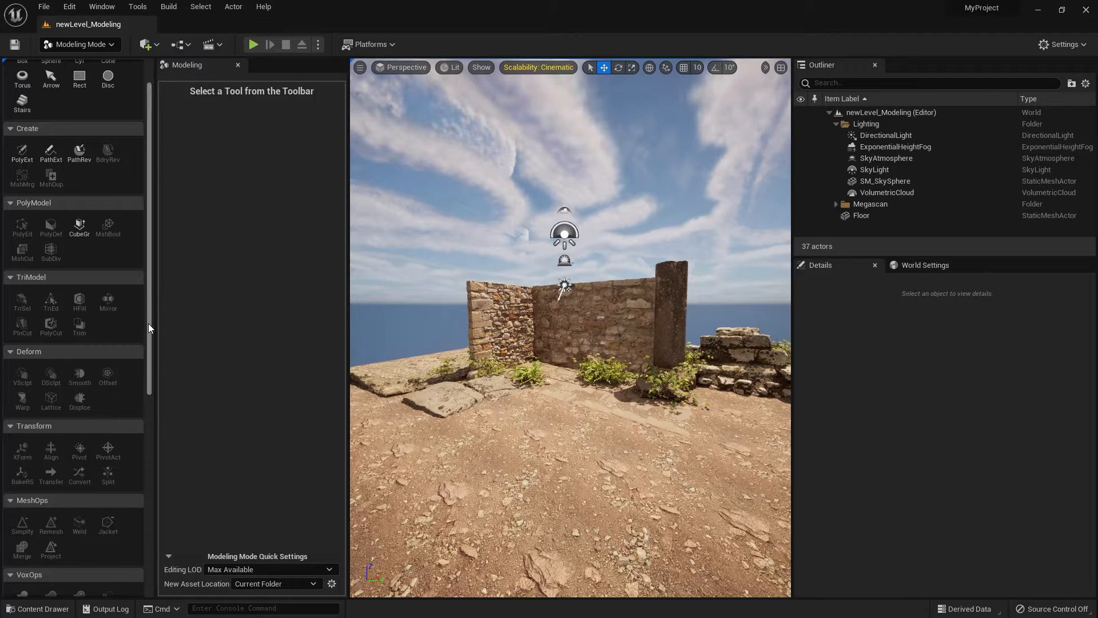
pyautogui.moveTo(148, 324); pyautogui.dragTo(147, 285)
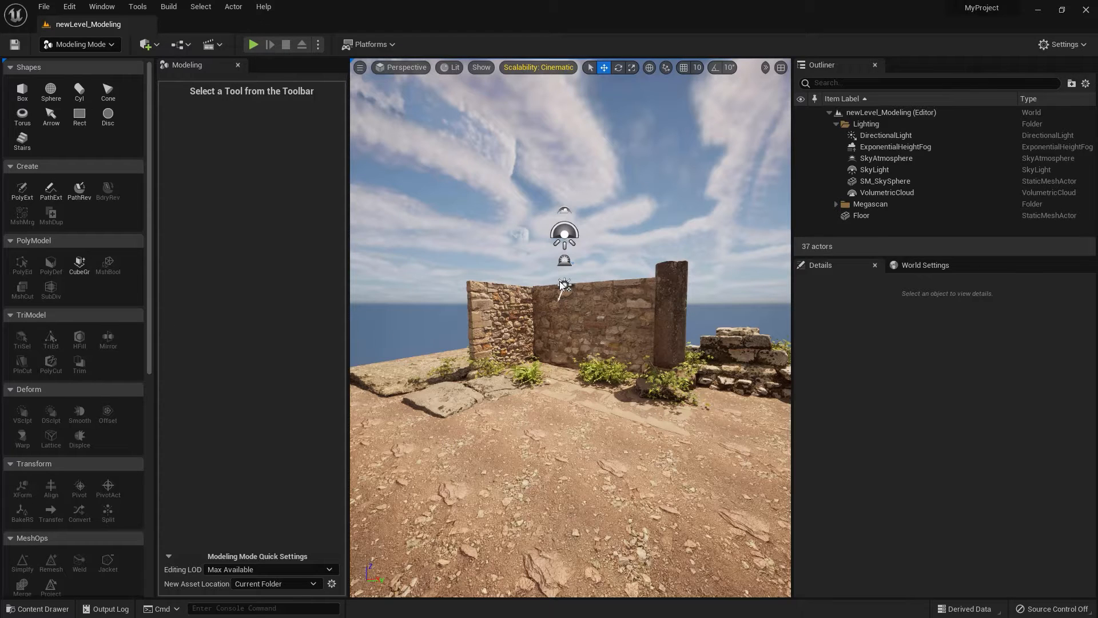
# Search the project settings for "mesh distance" and check the Generate Mesh Distance Fields option.
pyautogui.click(1067, 46)
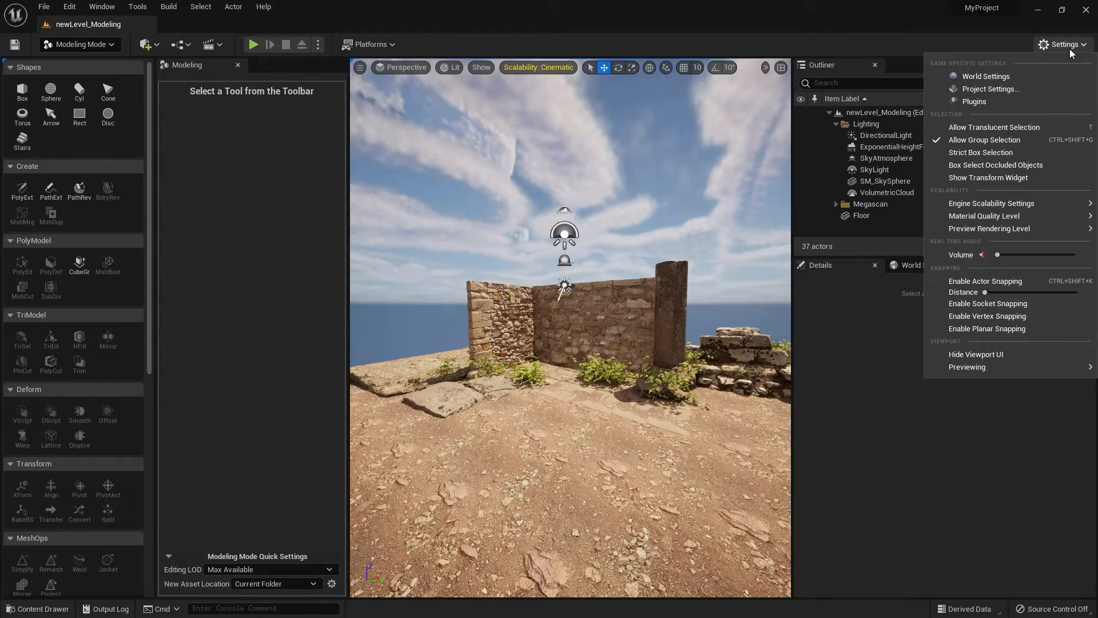
pyautogui.click(995, 89)
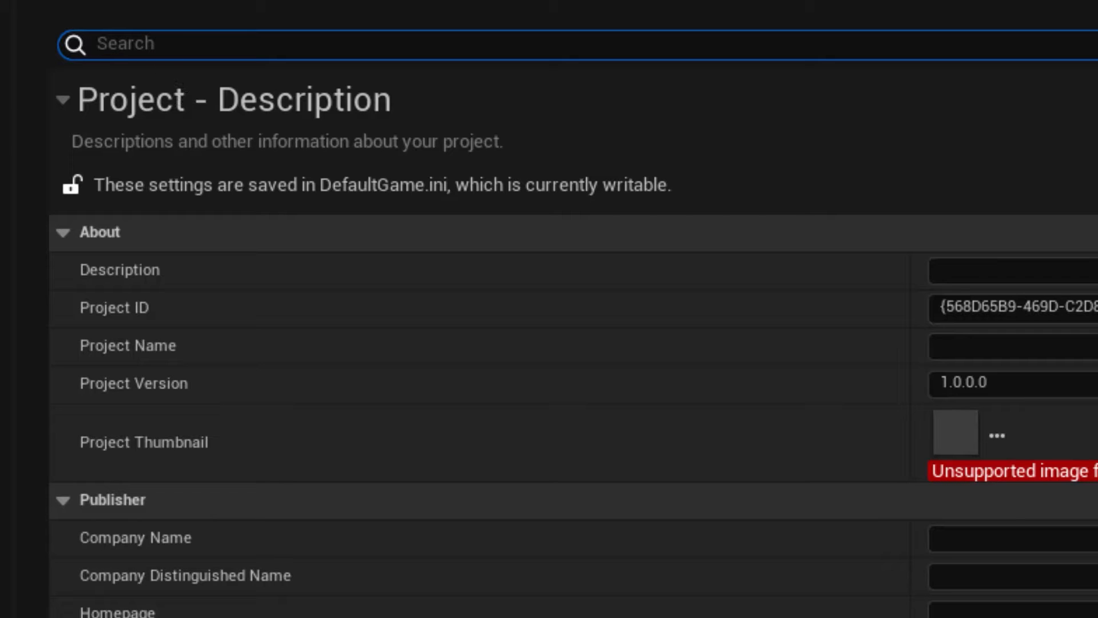
pyautogui.write('mesh distance')
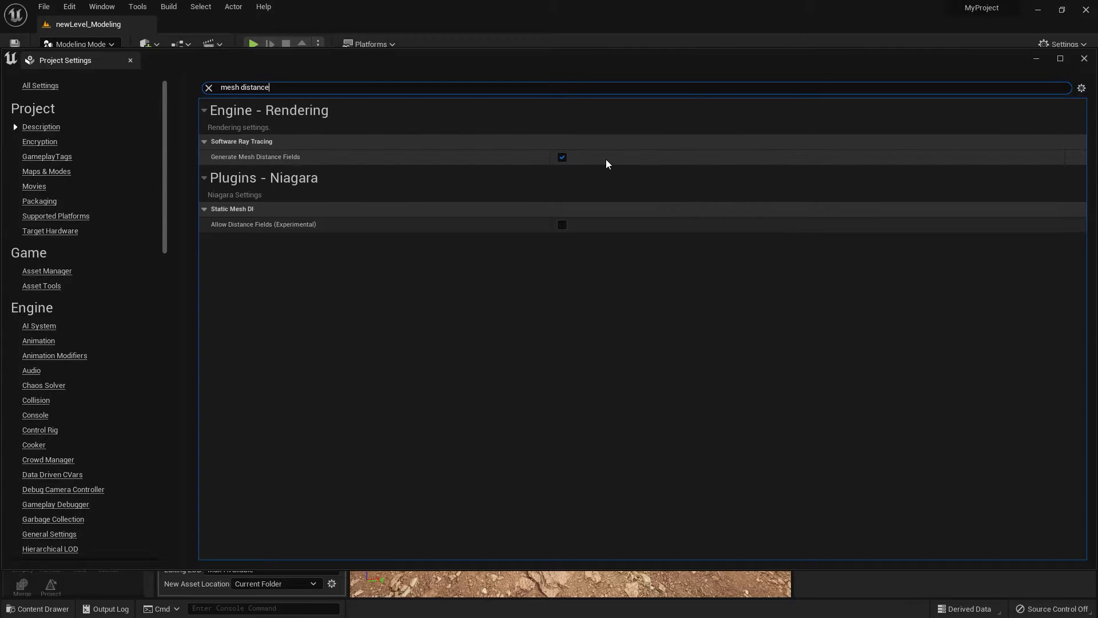
pyautogui.click(1084, 58)
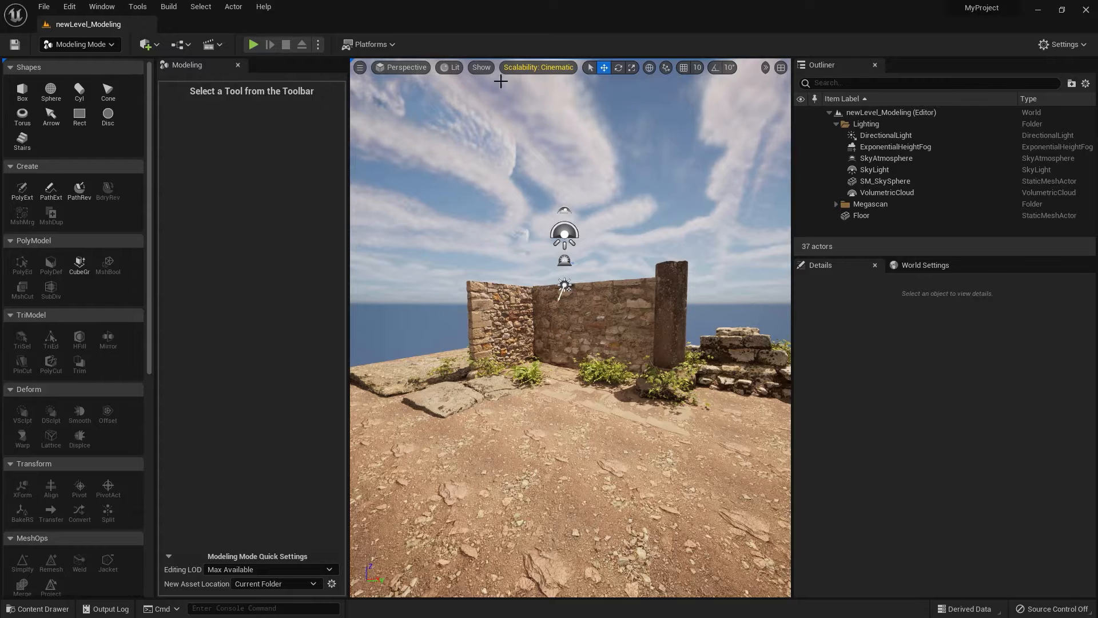
# Display the Mesh DistanceFields visualization in the viewport to inspect the scene, and switch it off again.
pyautogui.click(480, 68)
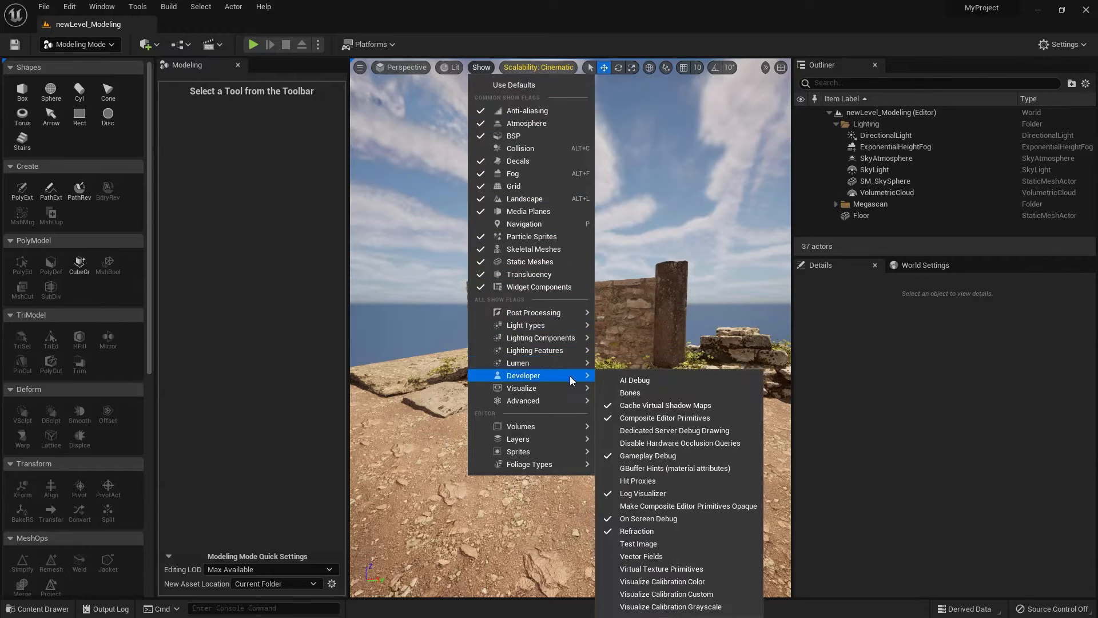
pyautogui.moveTo(568, 385)
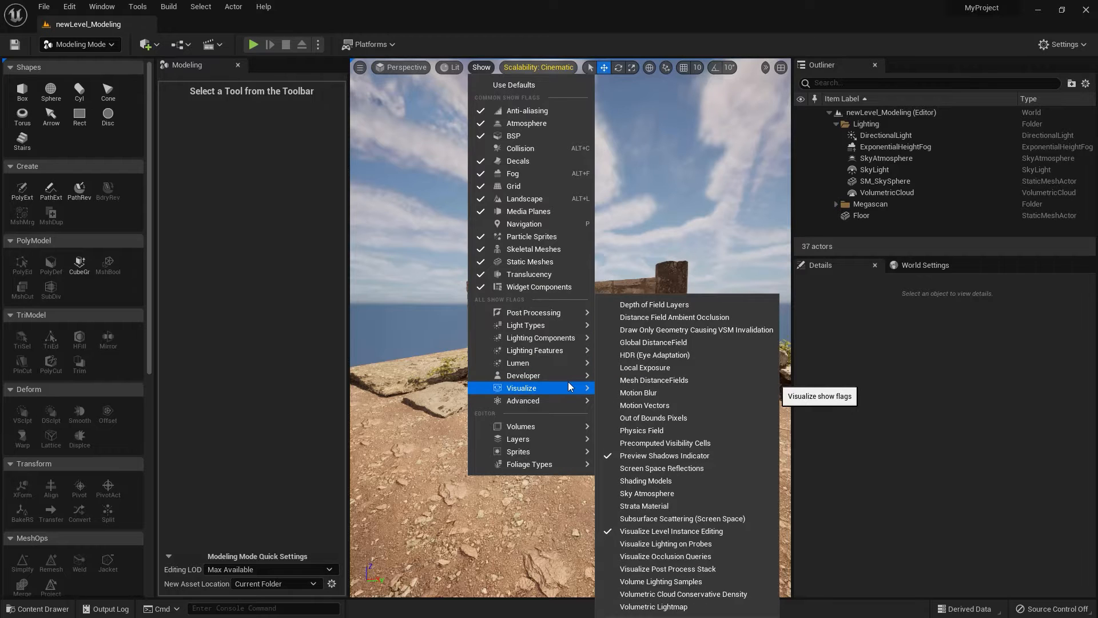
pyautogui.click(661, 381)
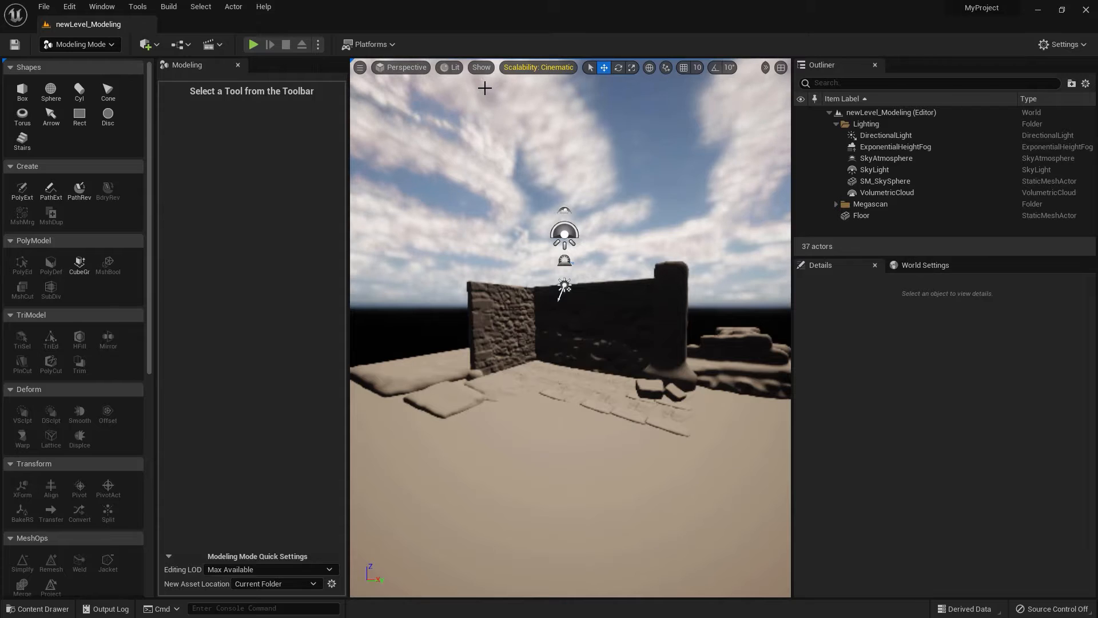
pyautogui.click(482, 68)
pyautogui.moveTo(496, 332)
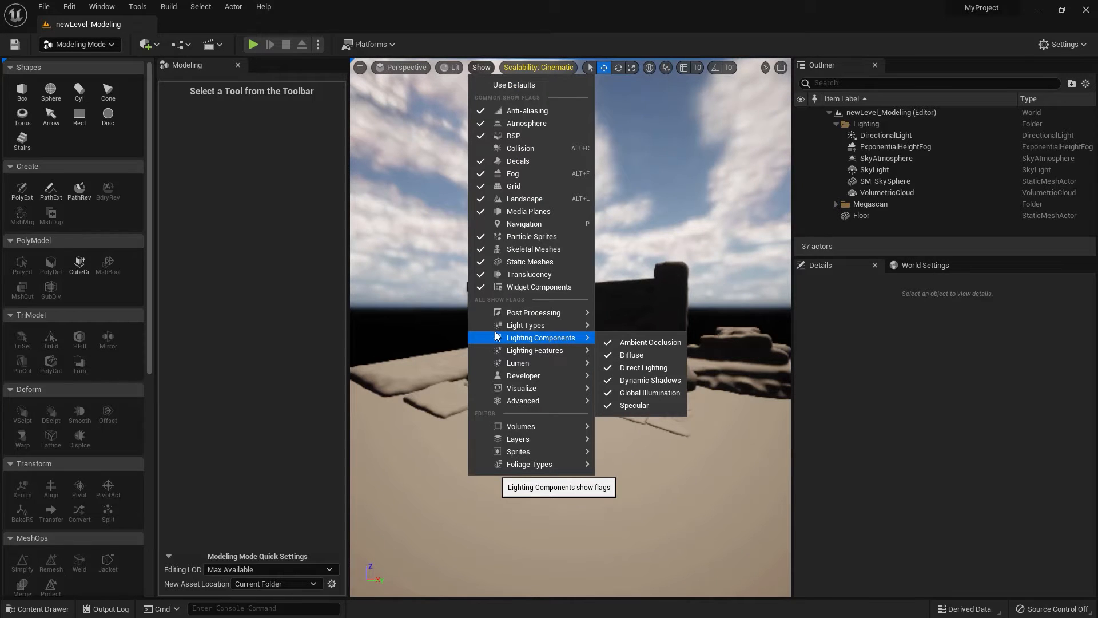
pyautogui.moveTo(512, 358)
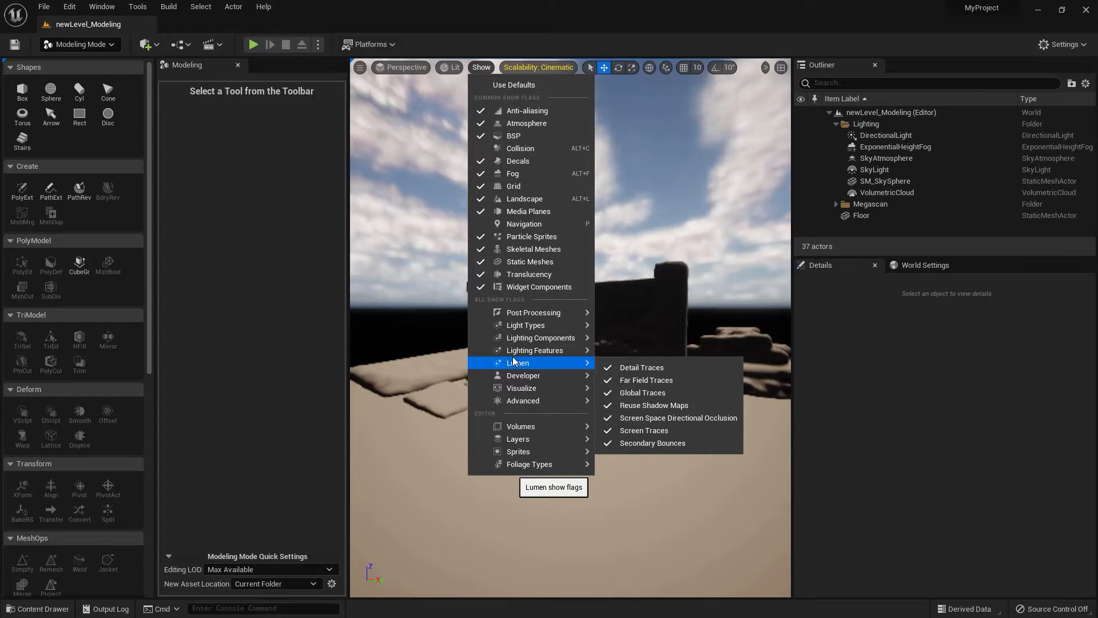
pyautogui.moveTo(533, 394)
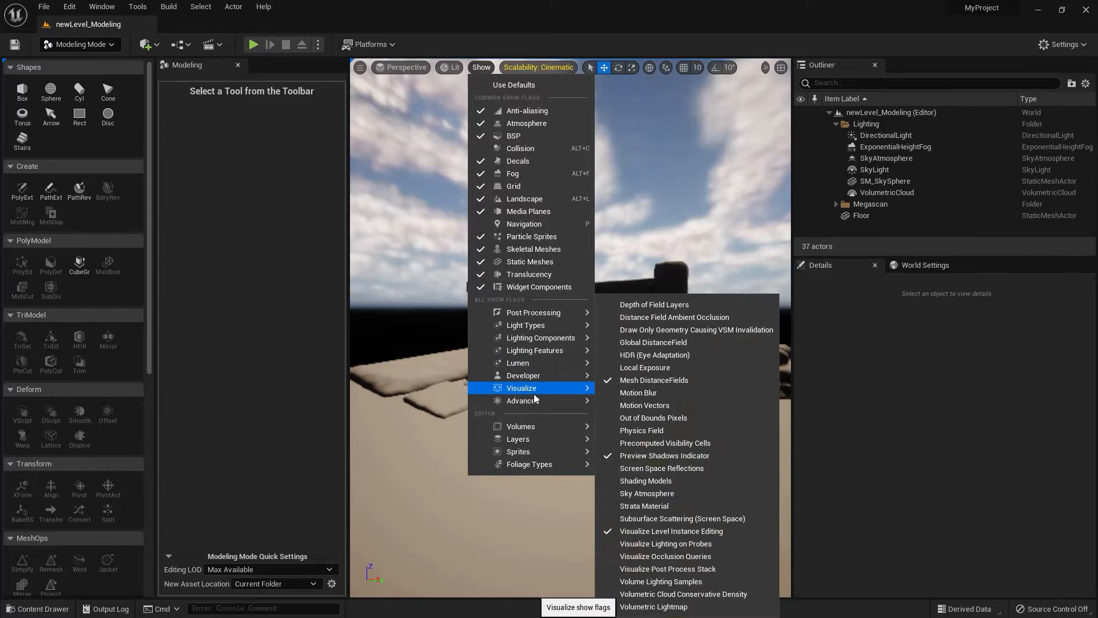
pyautogui.click(629, 381)
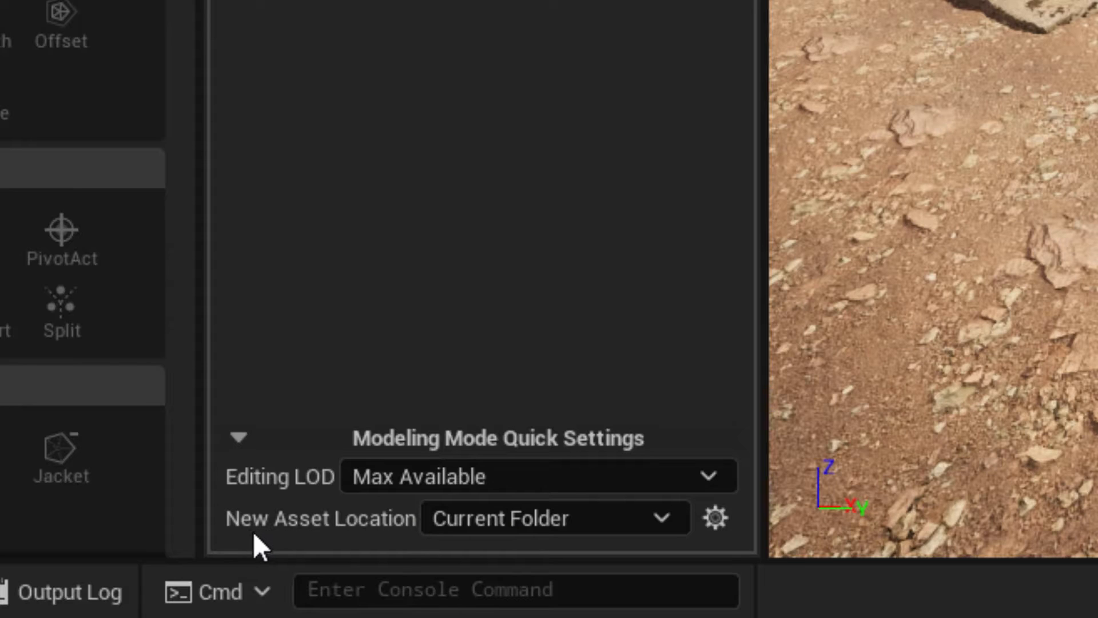
# Review the New Asset Location options and inspect the generated meshes in the Level folder's _GENERATED subfolder.
pyautogui.click(513, 512)
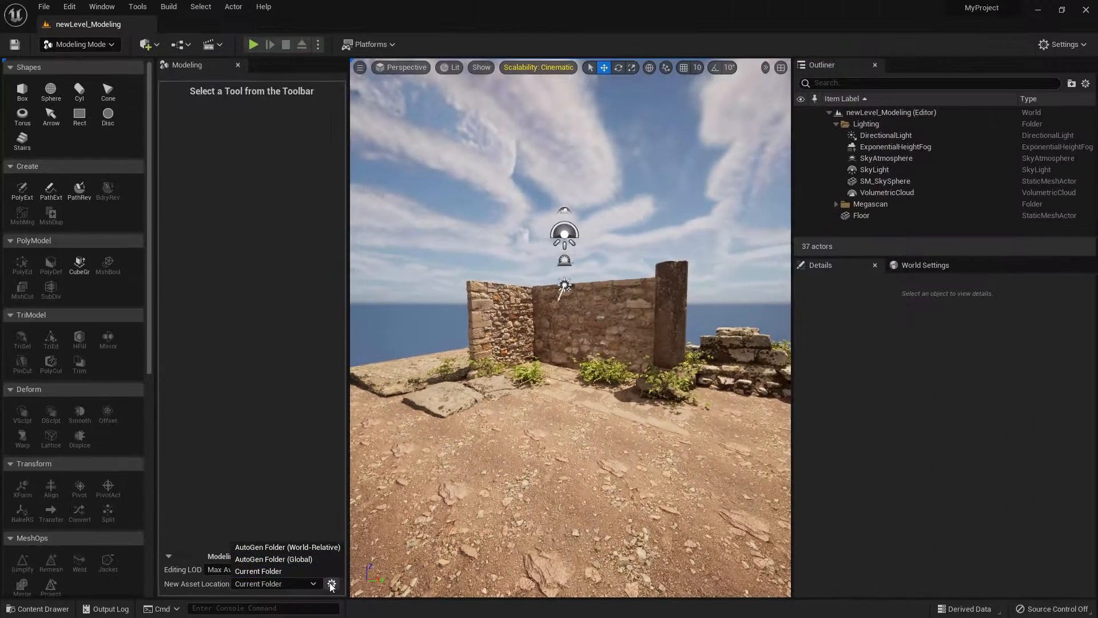
pyautogui.click(49, 613)
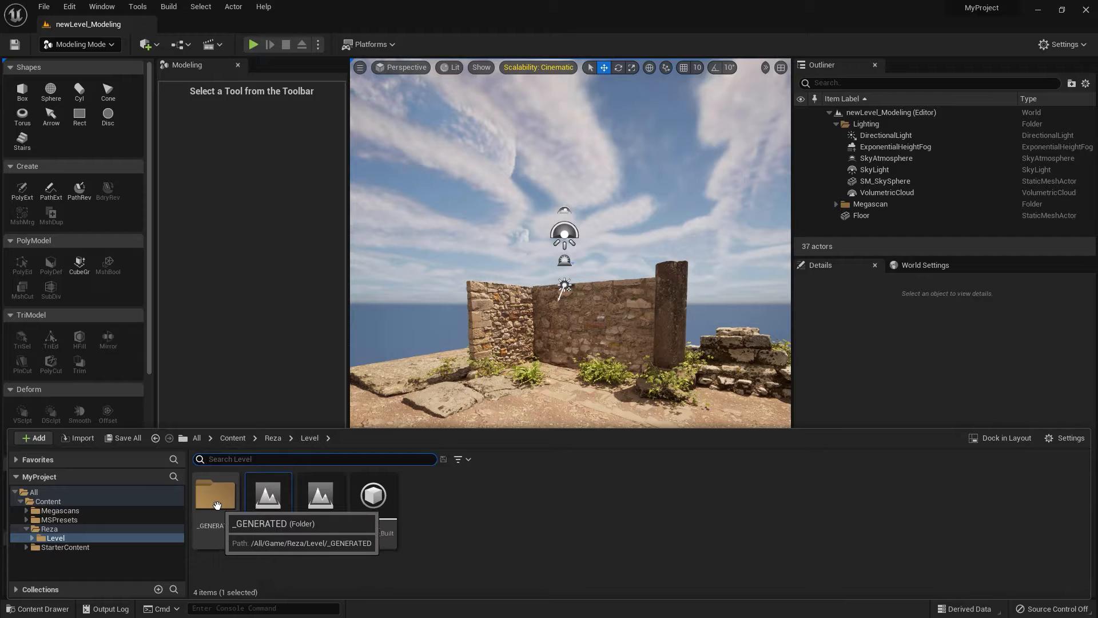
pyautogui.doubleClick(203, 529)
pyautogui.doubleClick(215, 502)
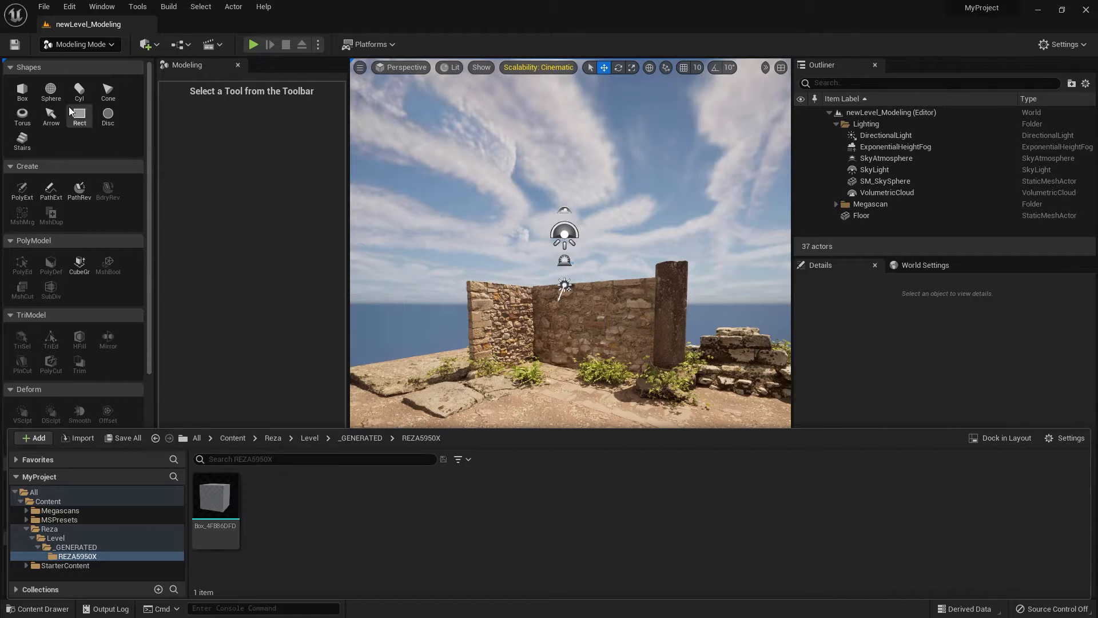
pyautogui.click(56, 538)
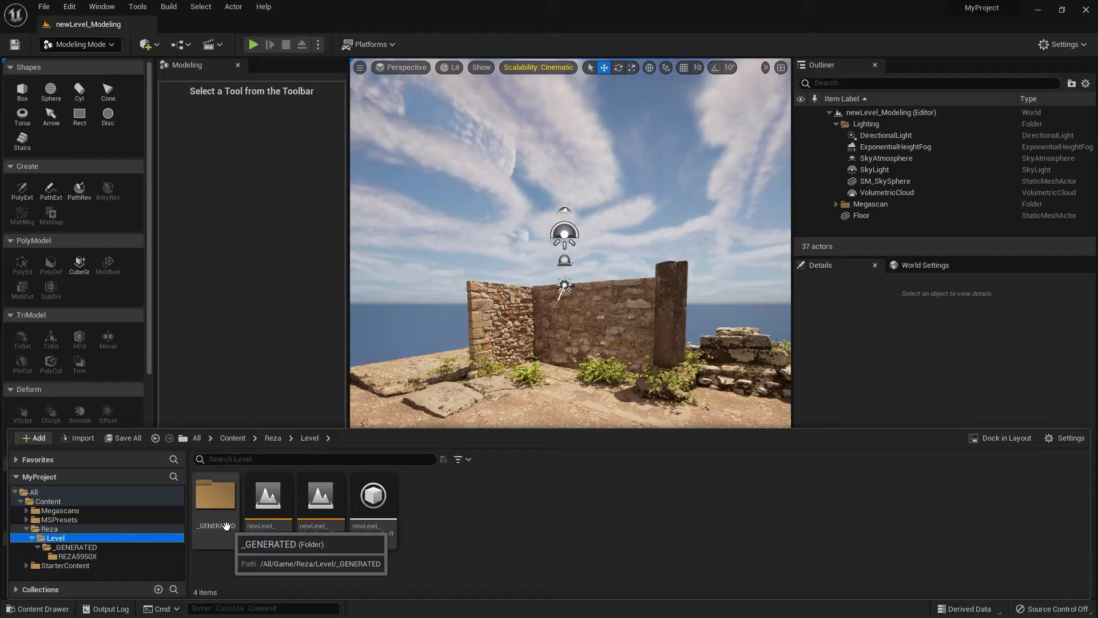
pyautogui.click(259, 367)
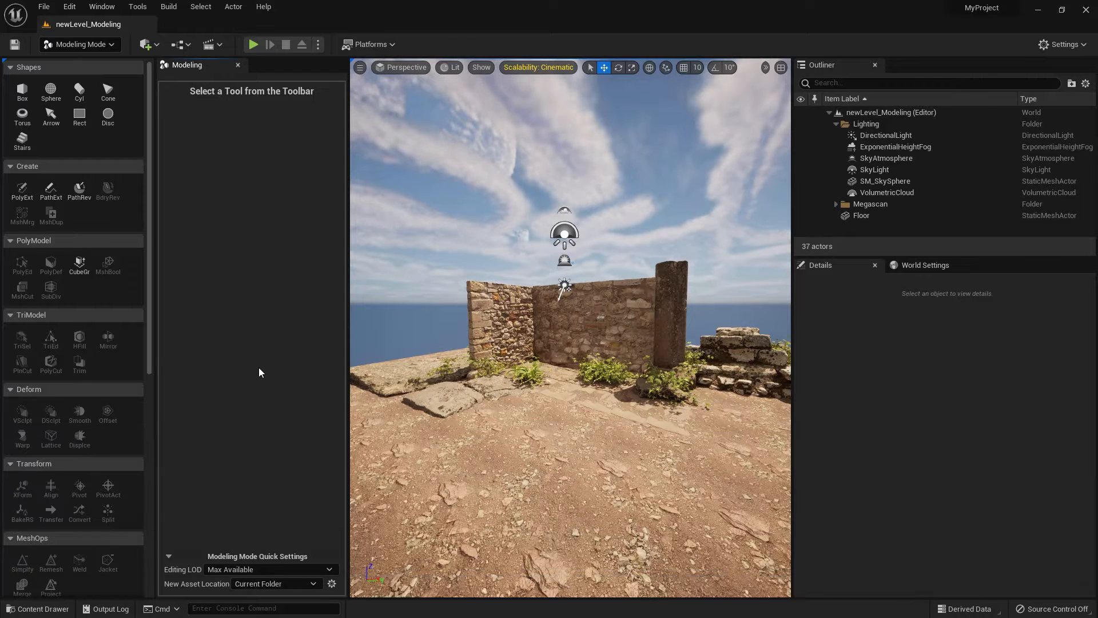
# Open the Modeling Mode plugin settings and examine the Auto Generated Asset Path and the Asset Generation Mode choices.
pyautogui.click(332, 584)
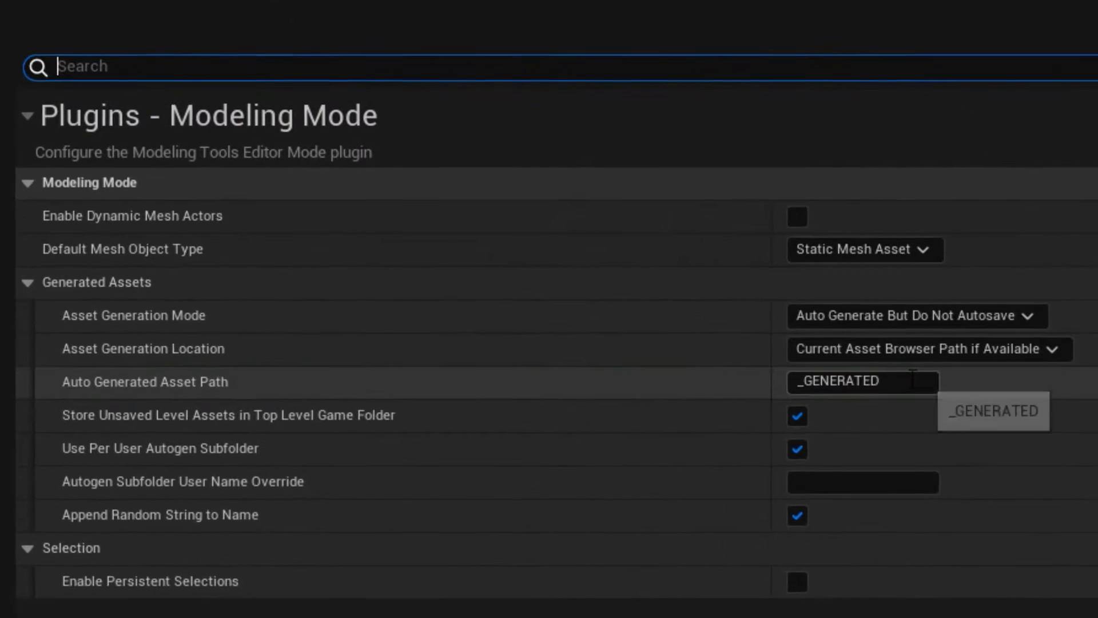
pyautogui.moveTo(605, 233); pyautogui.dragTo(576, 240)
pyautogui.moveTo(819, 401); pyautogui.dragTo(720, 556)
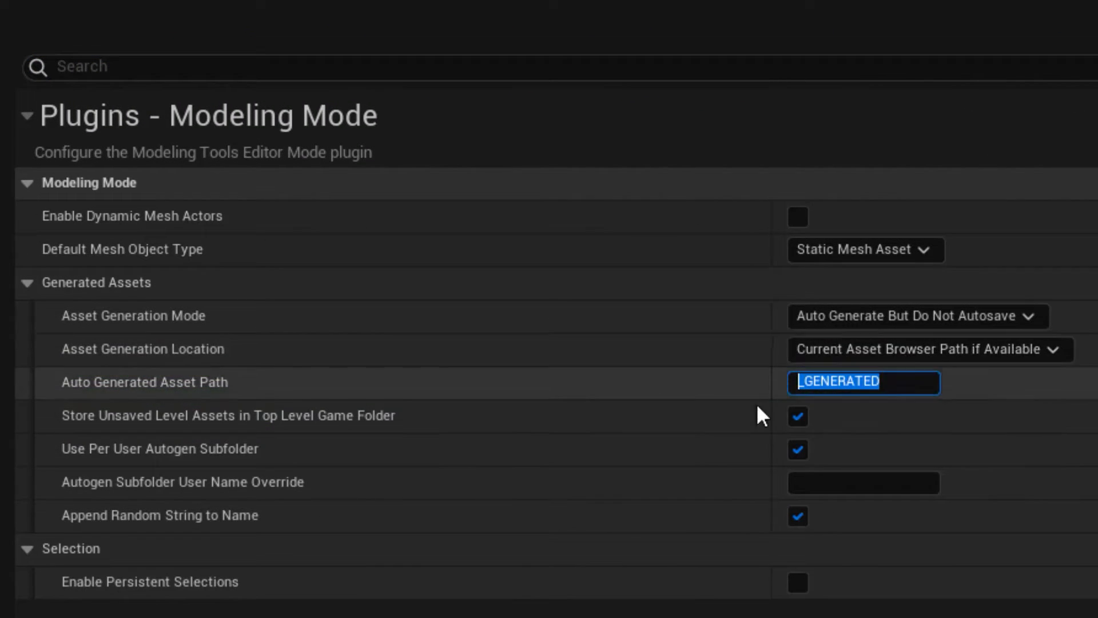
pyautogui.click(847, 314)
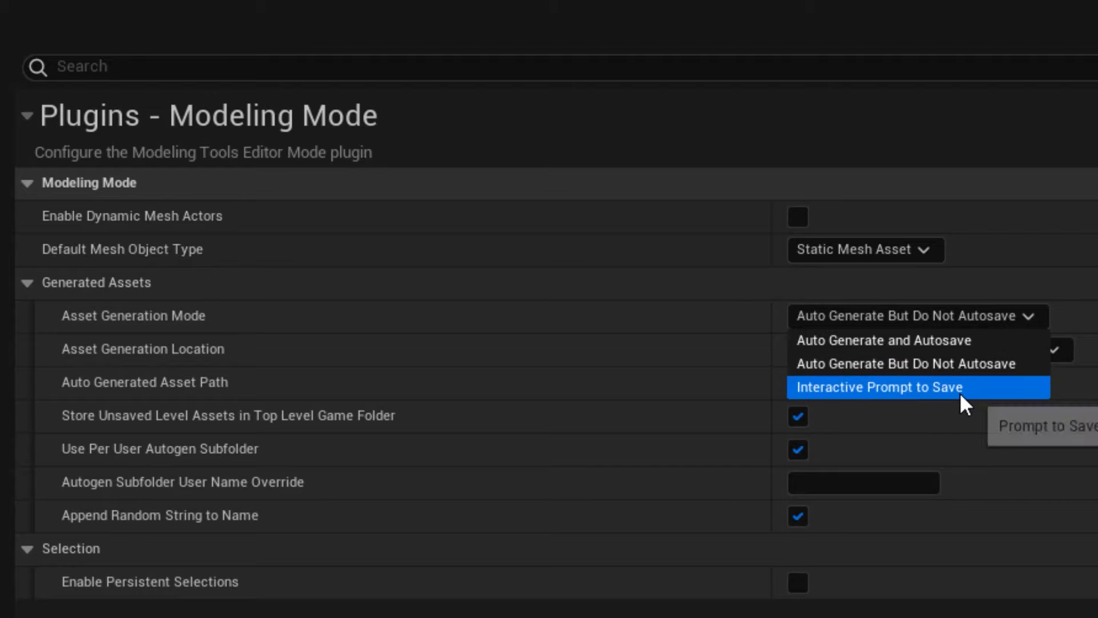
pyautogui.press('Escape')
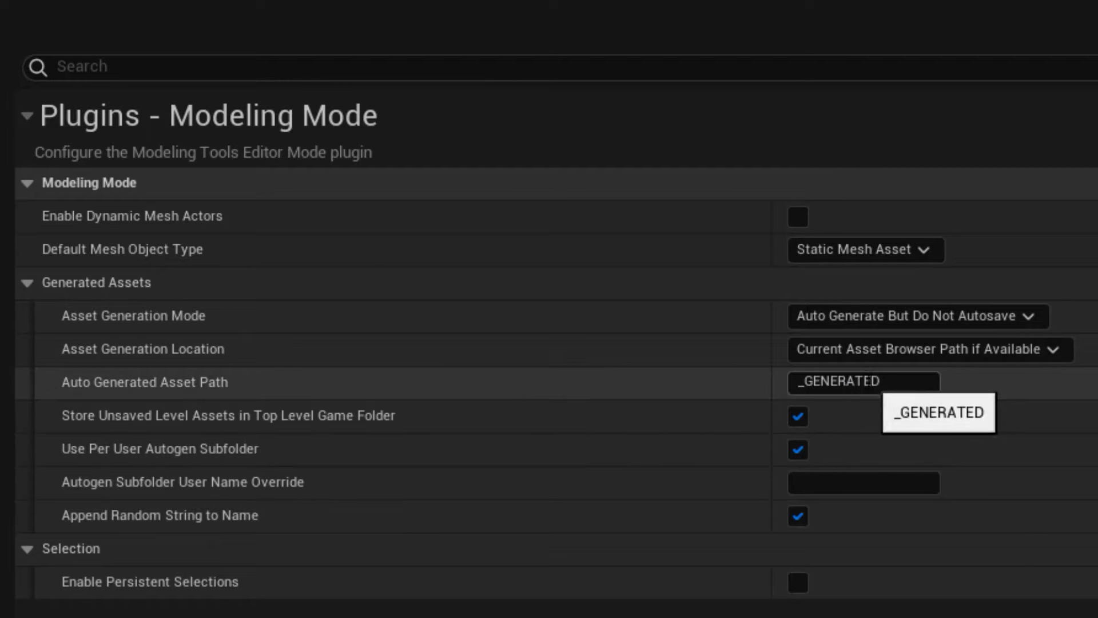
# Examine the Auto Generated Asset Path setting, close the project settings, and browse the generated meshes in the per-user subfolder and the Level folder's parent.
pyautogui.click(867, 381)
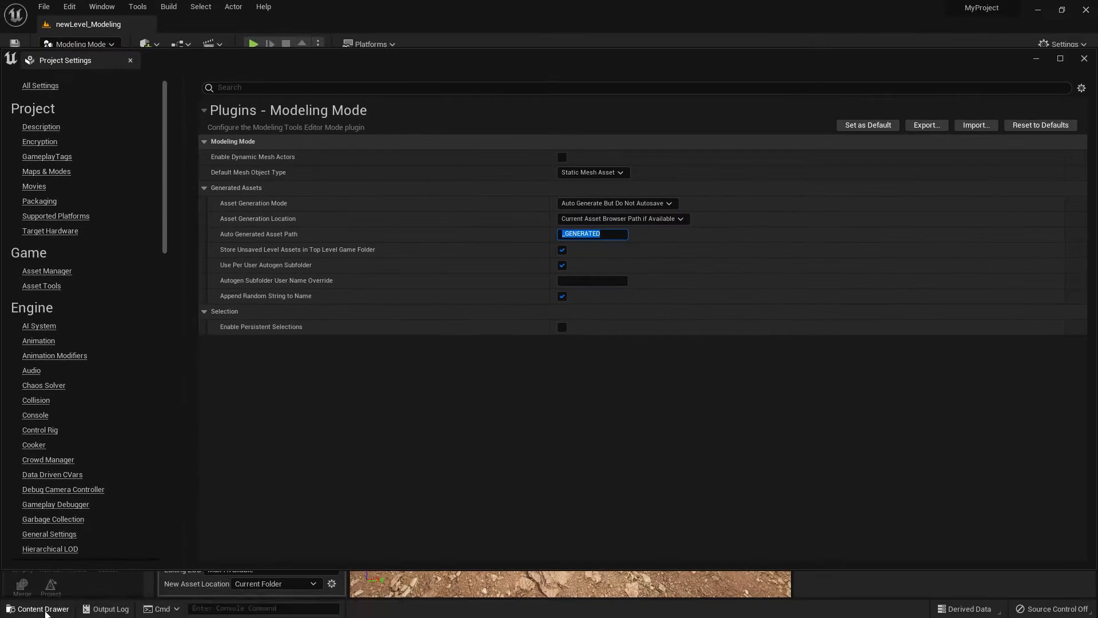
pyautogui.click(49, 612)
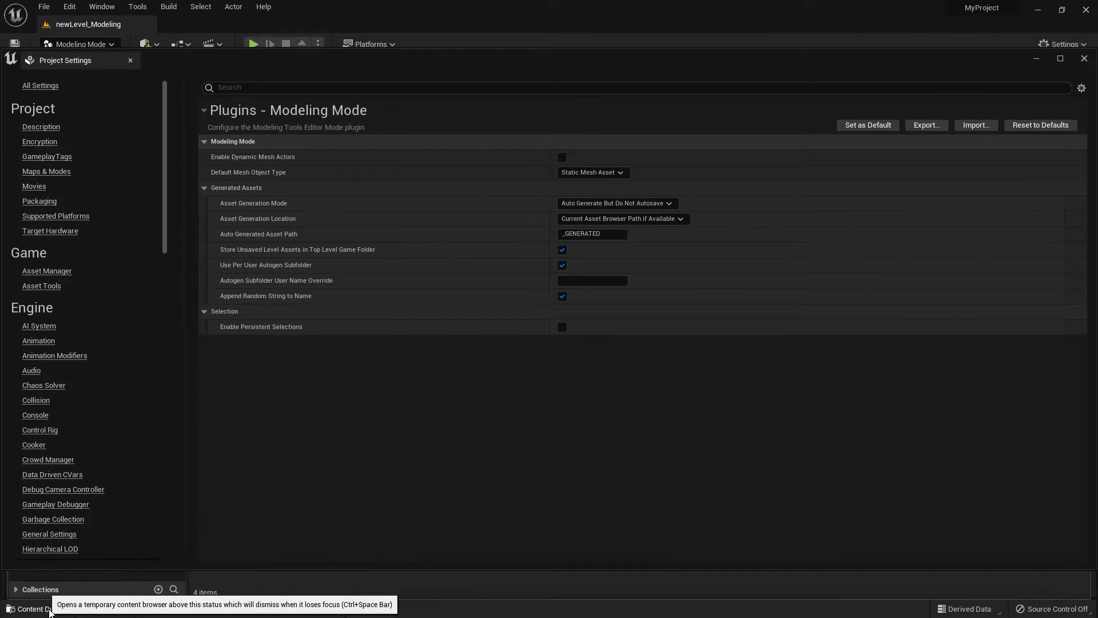
pyautogui.click(1083, 59)
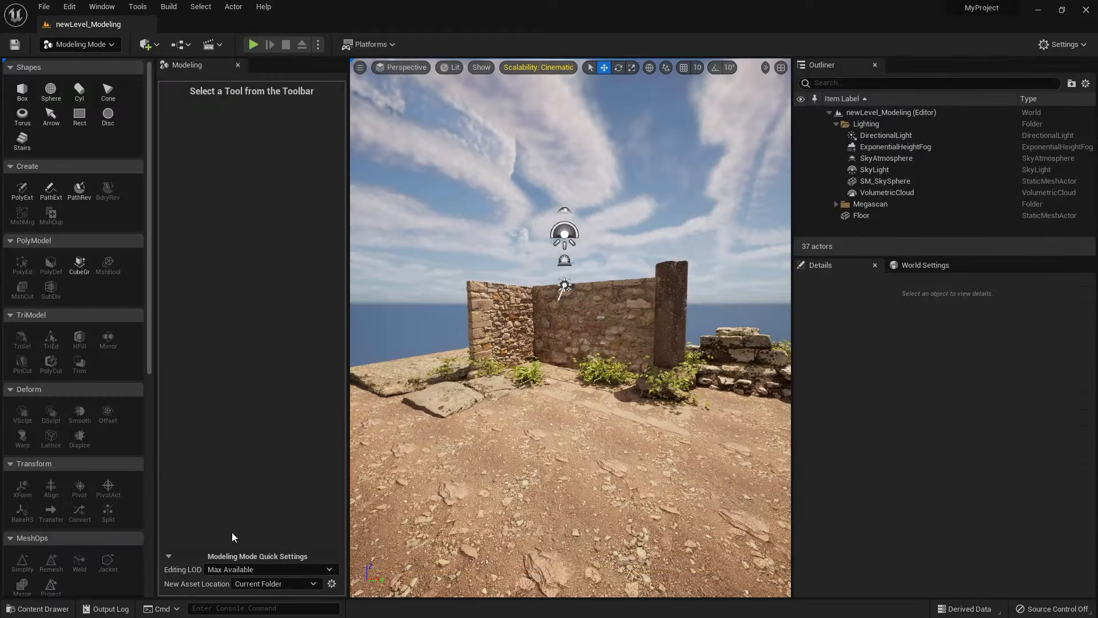
pyautogui.click(42, 609)
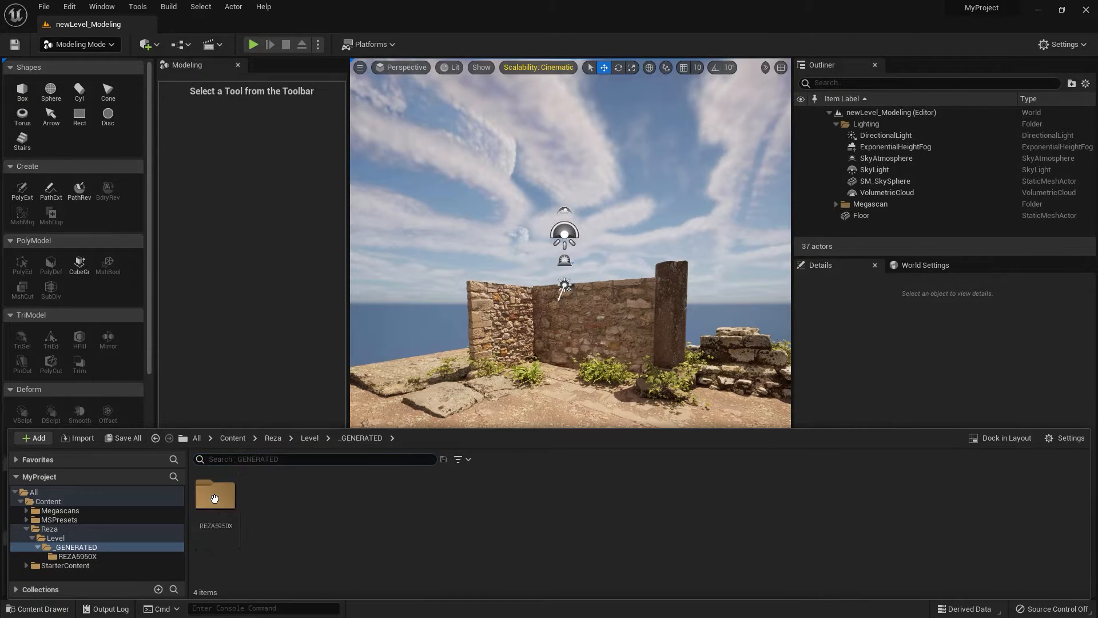
pyautogui.doubleClick(214, 498)
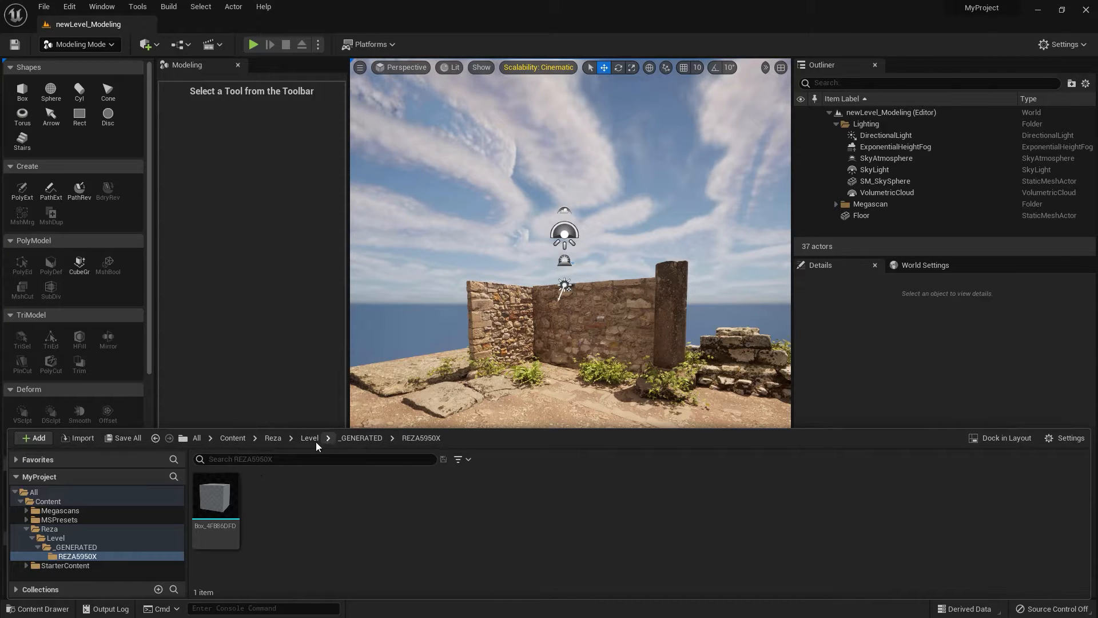
pyautogui.click(274, 442)
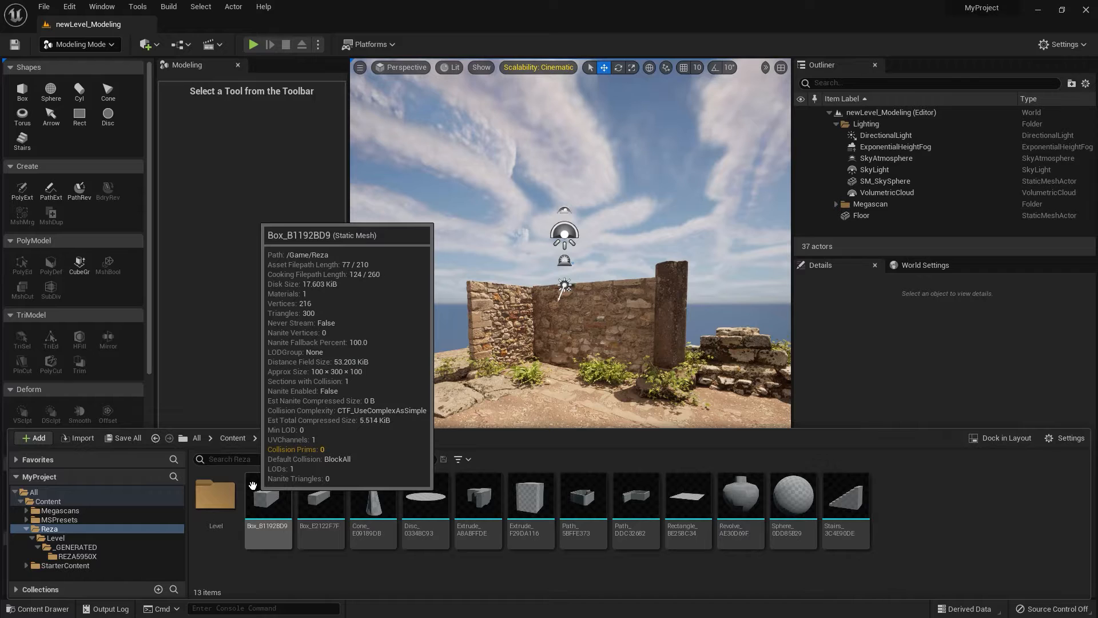
# Dismiss the content browser and turn on game view to hide the light icons in the viewport.
pyautogui.click(395, 254)
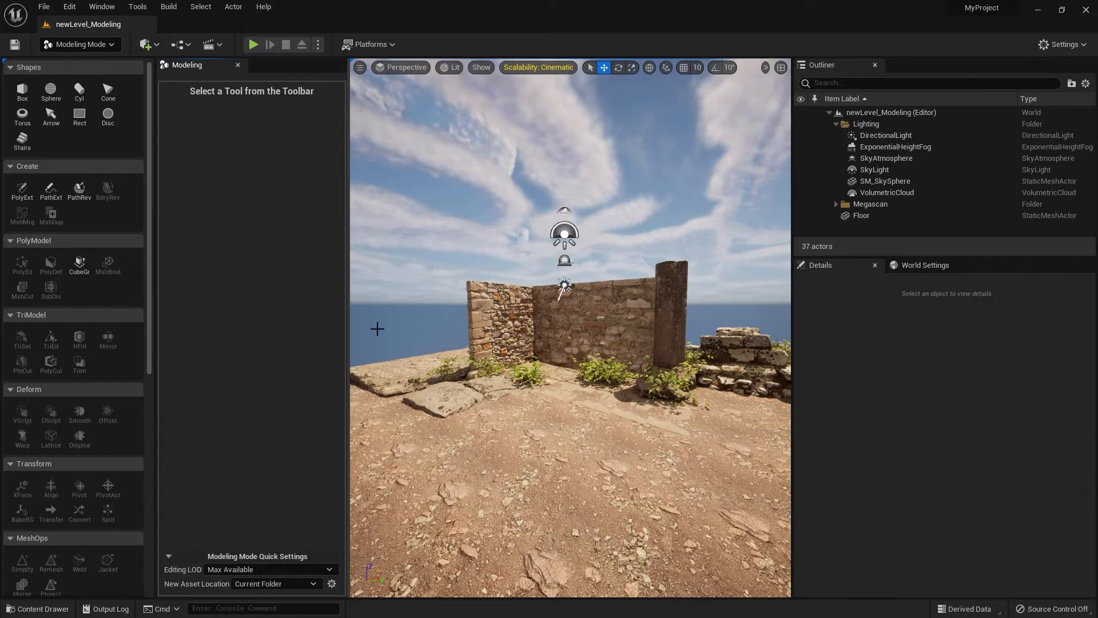
pyautogui.click(564, 234)
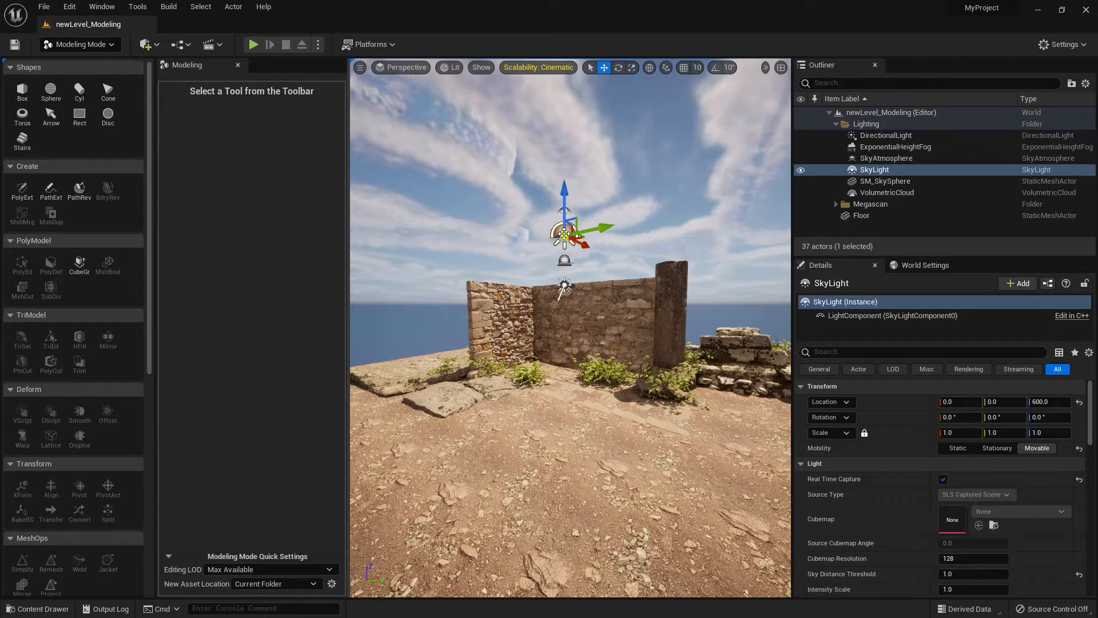
pyautogui.press('g')
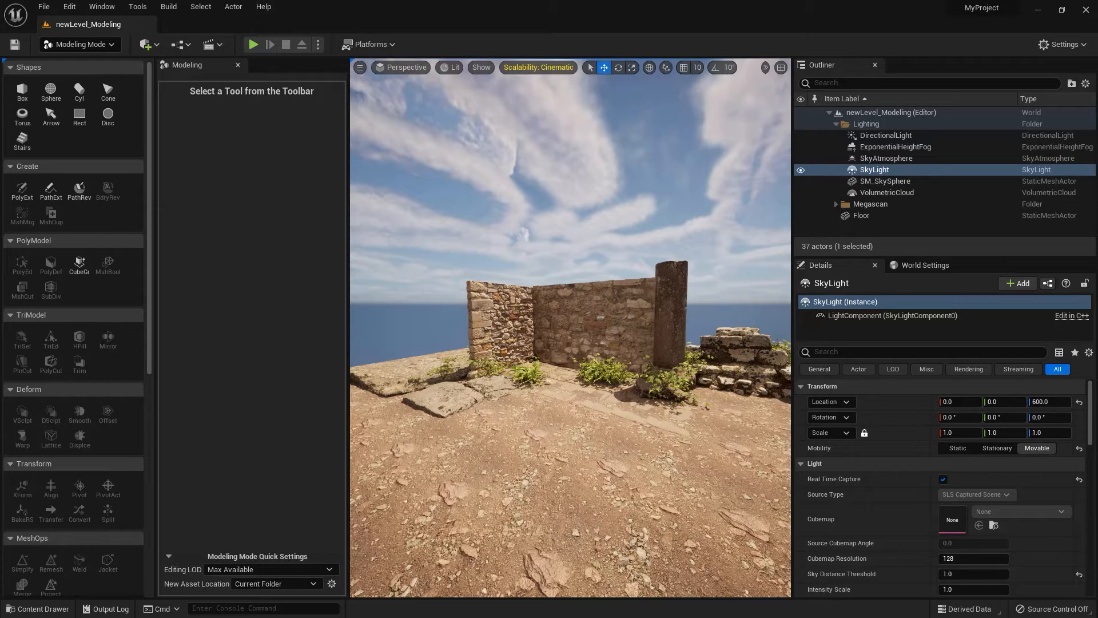
# Preview the Box, Sphere, Cylinder, Cone, Torus, Rectangle and Disc shape tools and their settings without placing any shape.
pyautogui.click(22, 90)
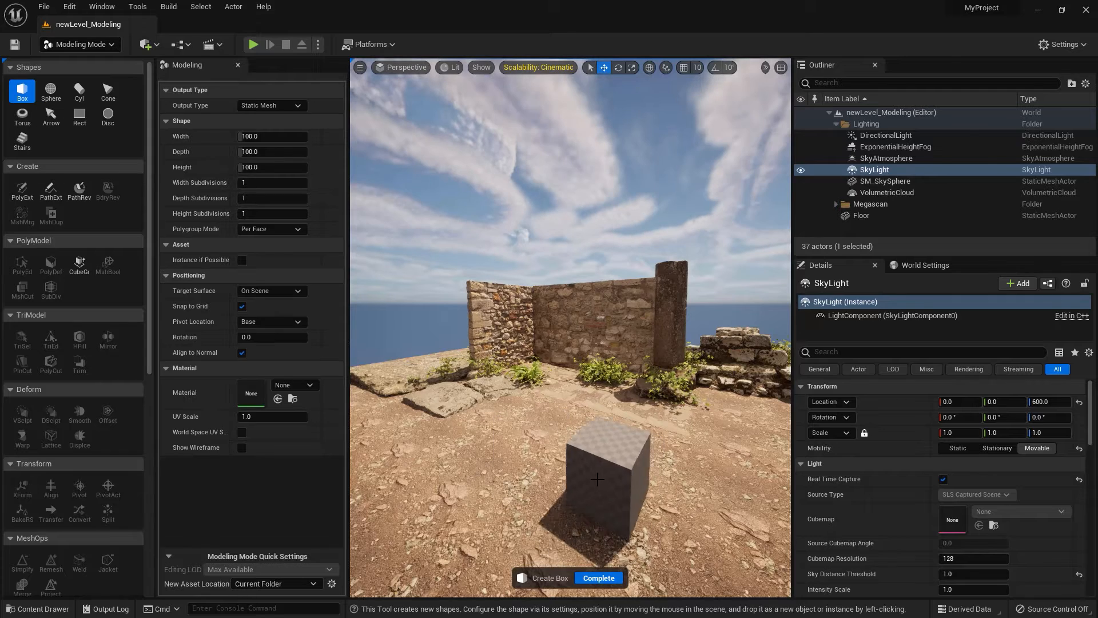
pyautogui.click(51, 91)
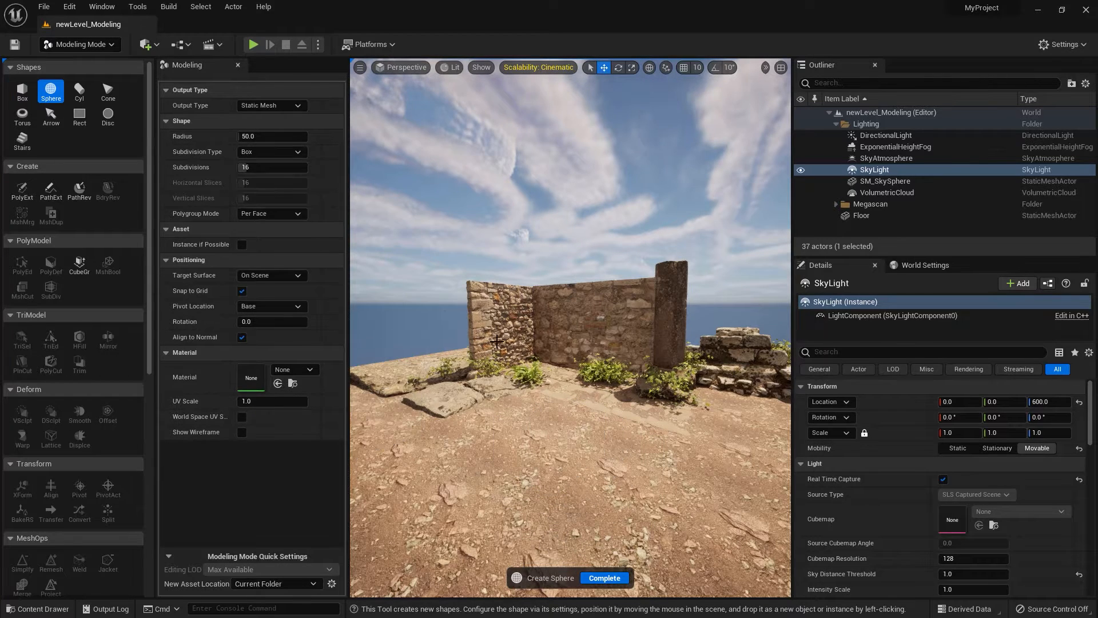
pyautogui.click(79, 90)
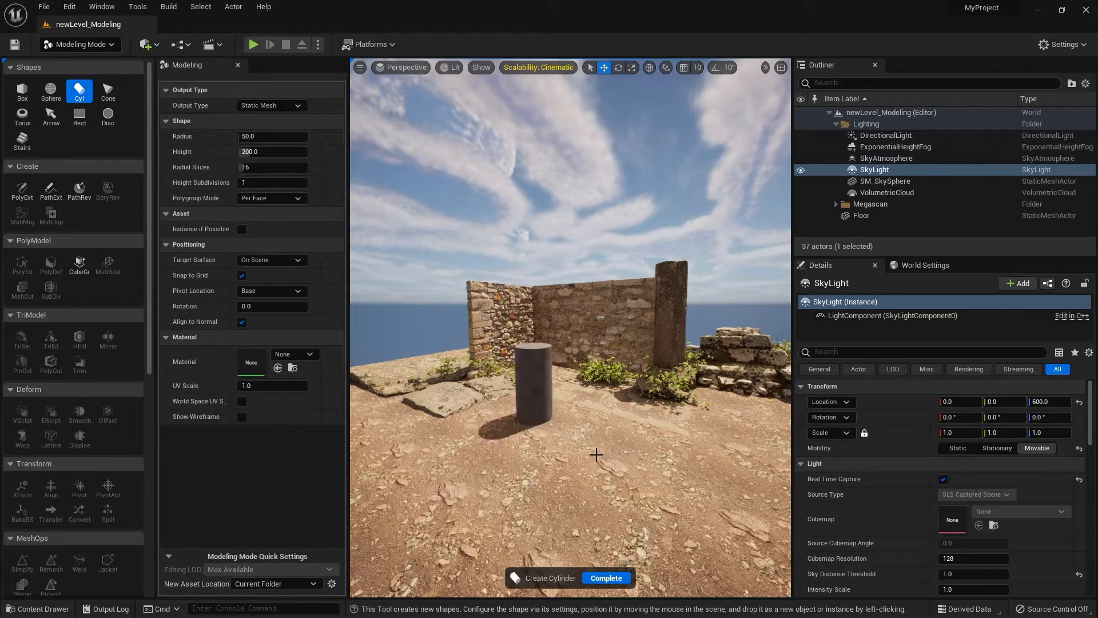
pyautogui.click(108, 90)
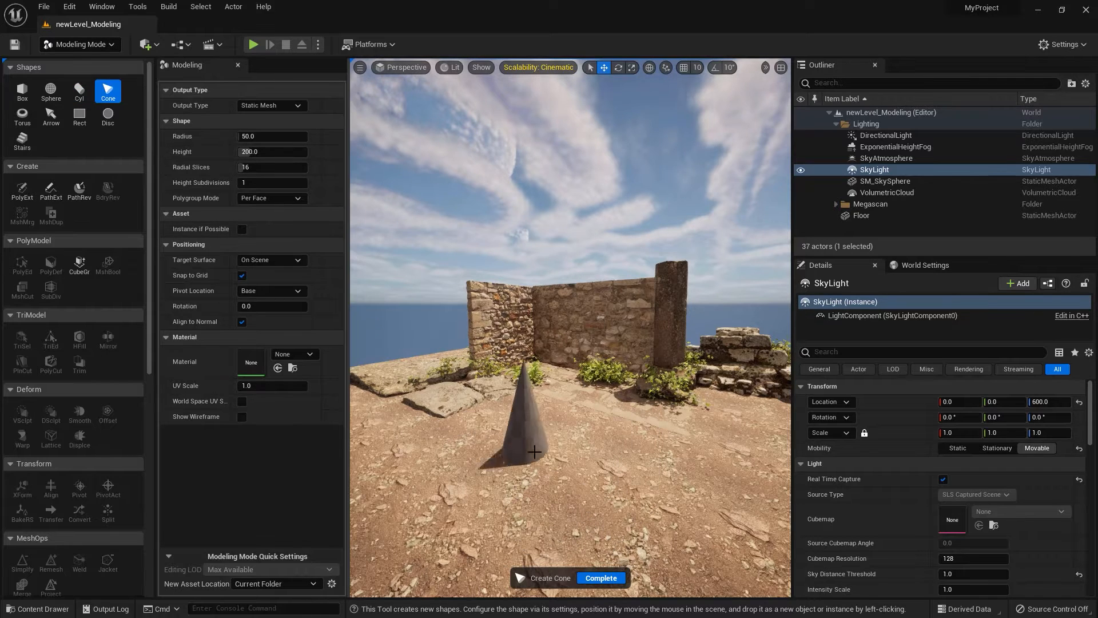
pyautogui.click(26, 119)
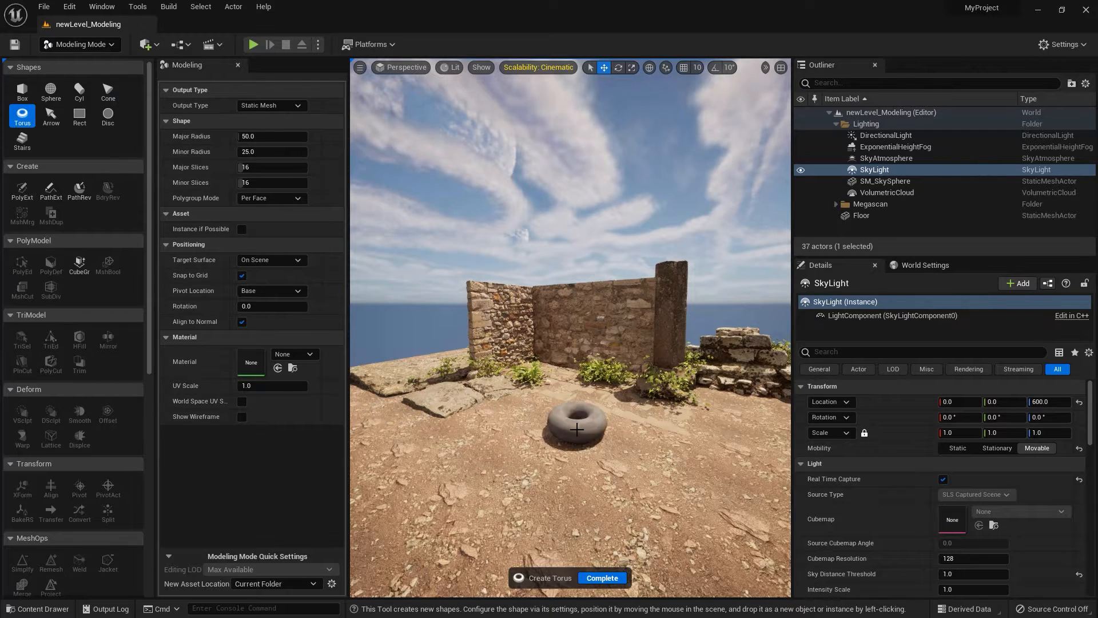
pyautogui.click(80, 115)
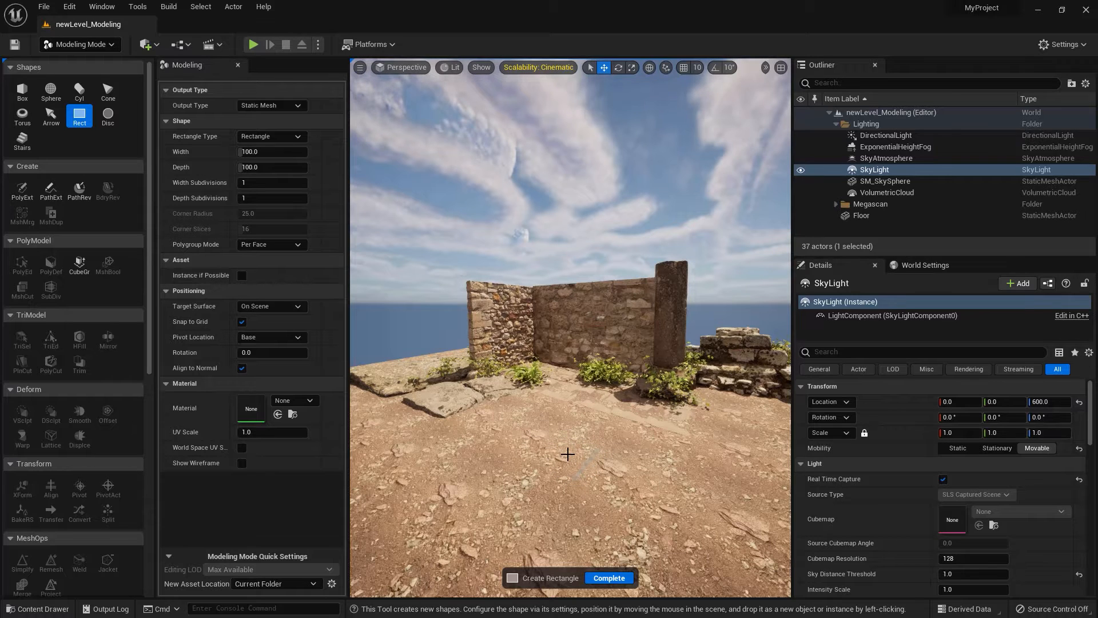
pyautogui.click(108, 115)
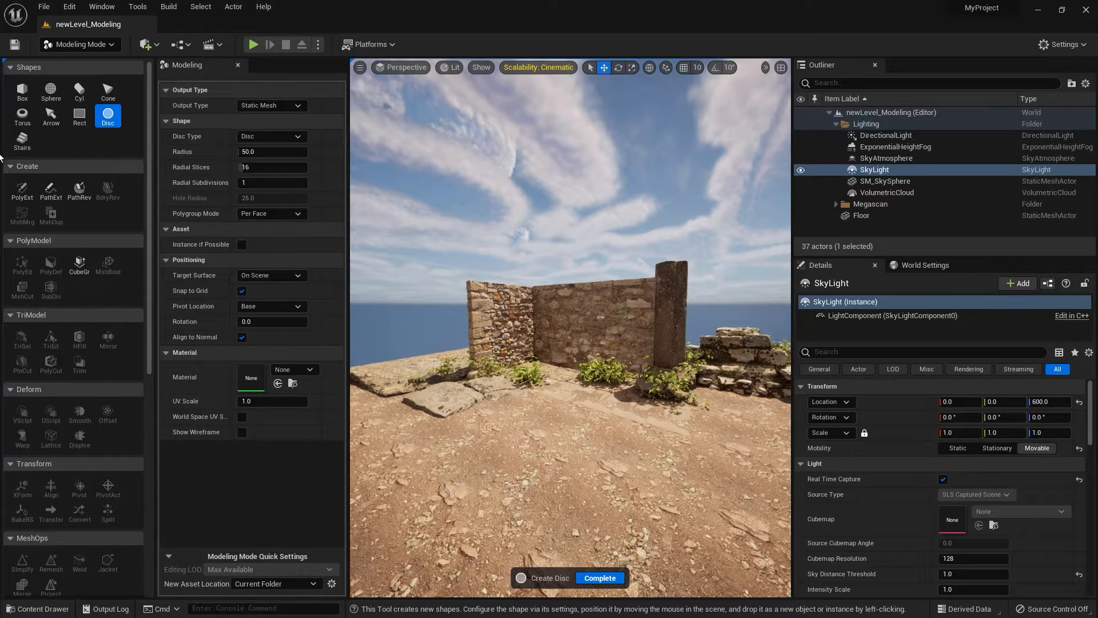
# Start a linear Stairs shape and set its step width to 200 and step height to 15.
pyautogui.click(23, 140)
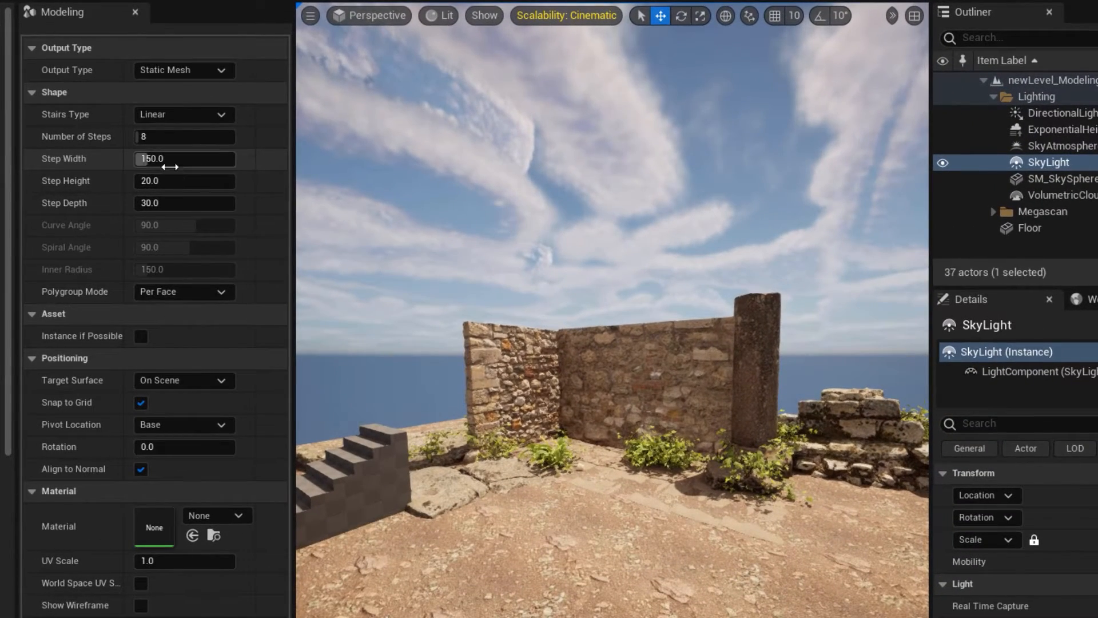
pyautogui.click(167, 161)
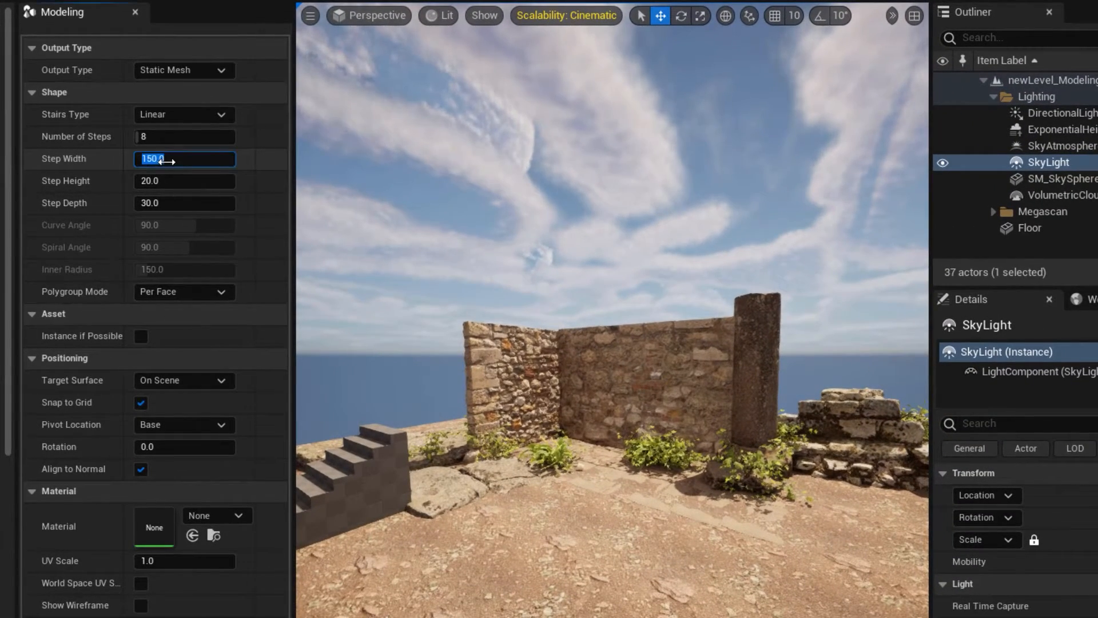
pyautogui.write('200')
pyautogui.press('Return')
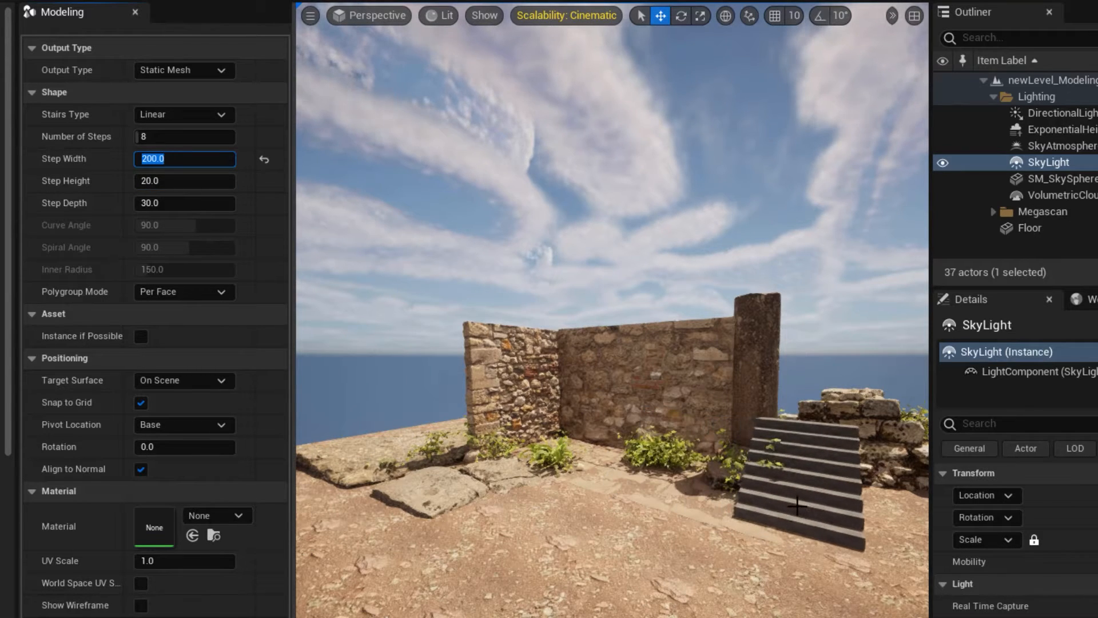
pyautogui.click(177, 183)
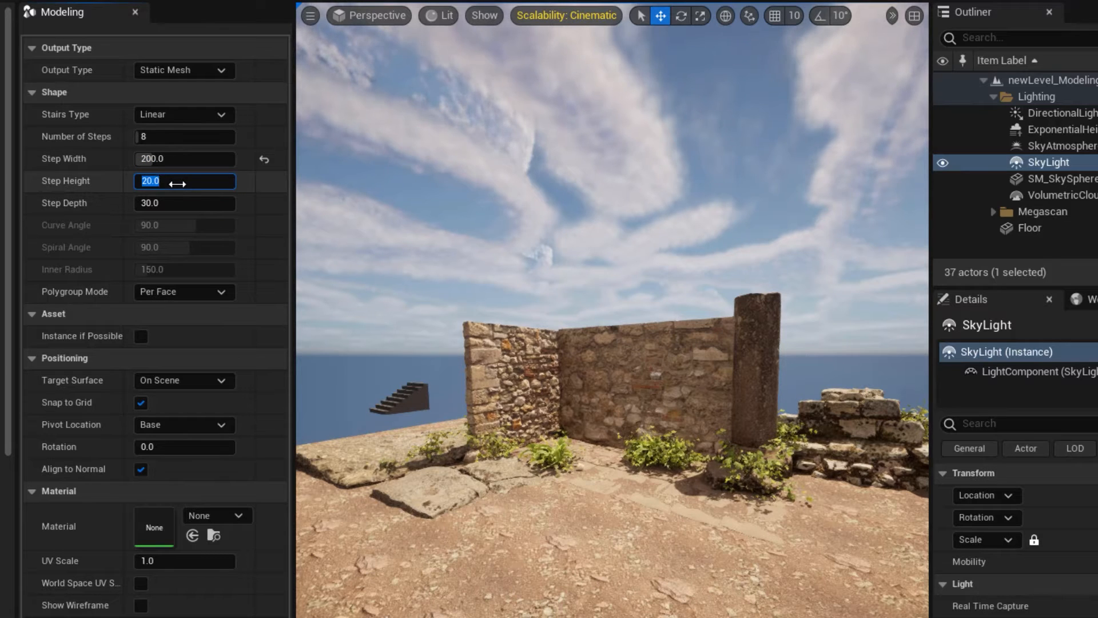
pyautogui.write('15')
pyautogui.press('Return')
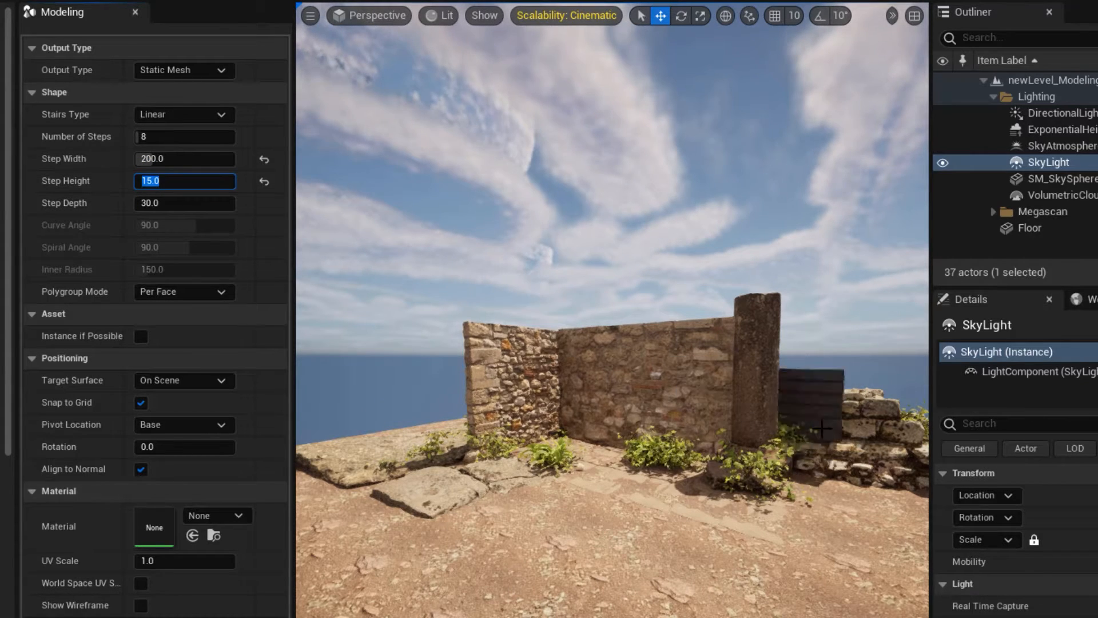
pyautogui.press('Tab')
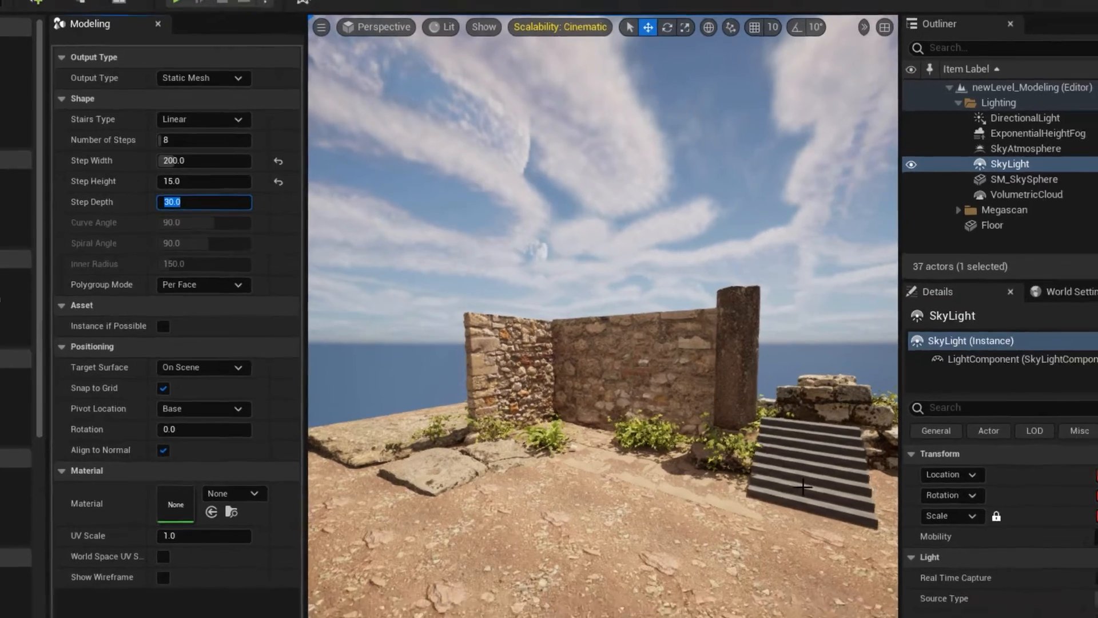
# Place the stairs on the ground in front of the low ruined wall, complete the tool, and frame the stairs in view.
pyautogui.click(803, 487)
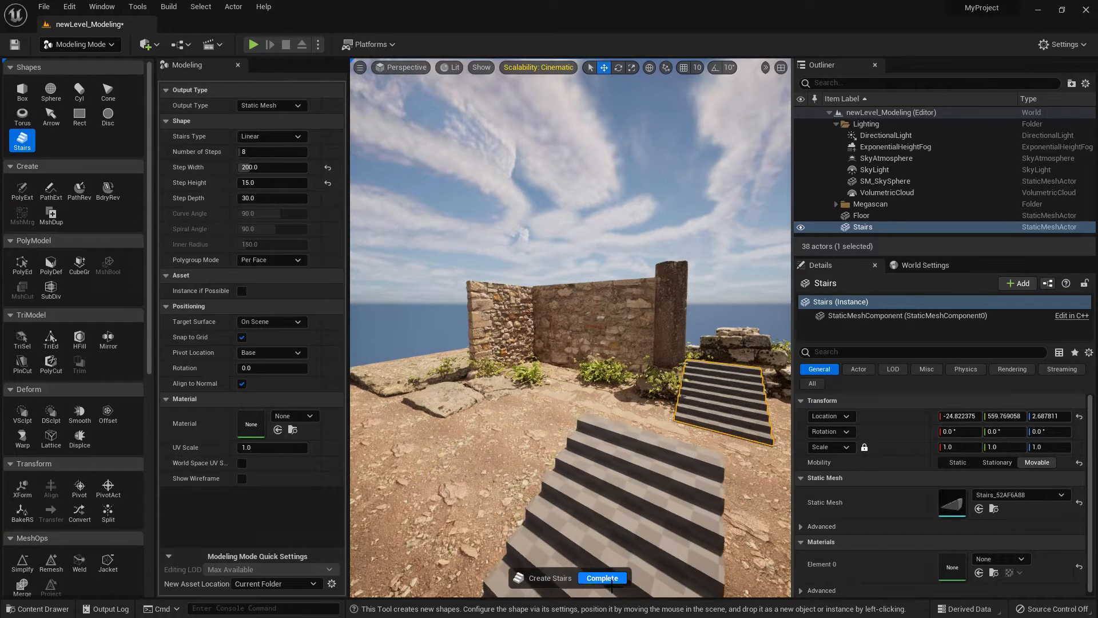
pyautogui.click(602, 578)
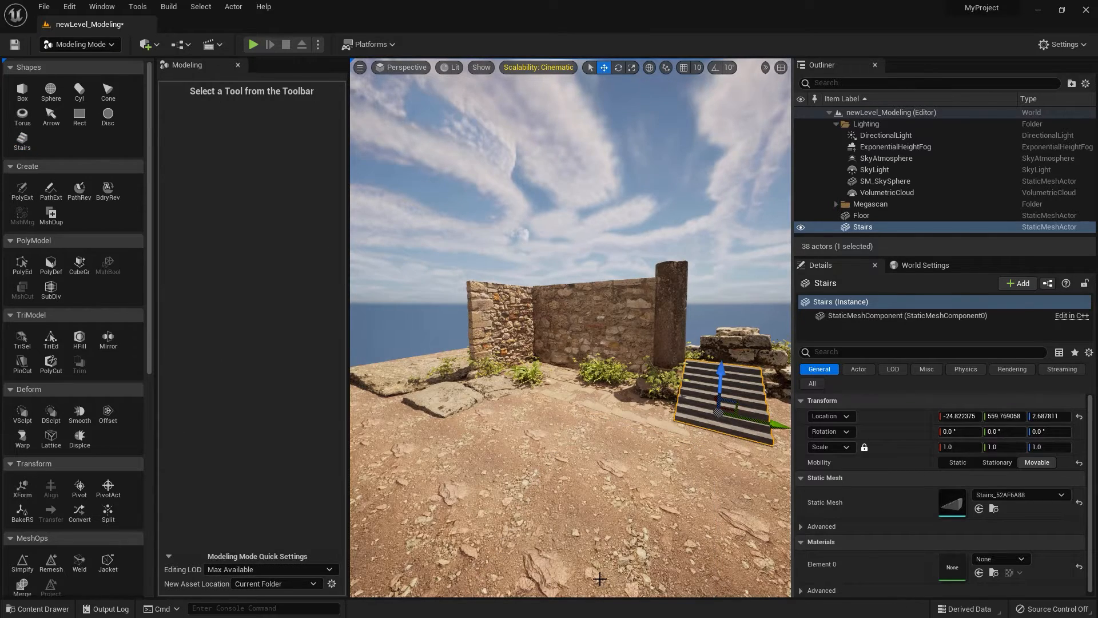
pyautogui.moveTo(641, 523)
pyautogui.mouseDown(button='middle')
pyautogui.moveTo(620, 518)
pyautogui.moveTo(681, 492)
pyautogui.moveTo(641, 518)
pyautogui.mouseUp(button='middle')
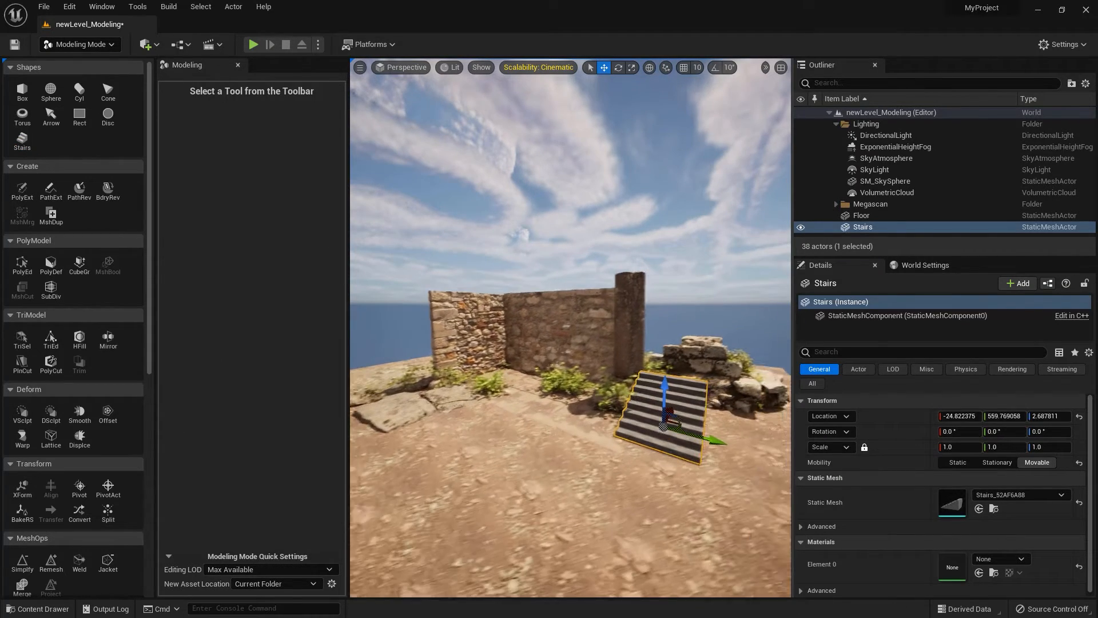
pyautogui.press('f')
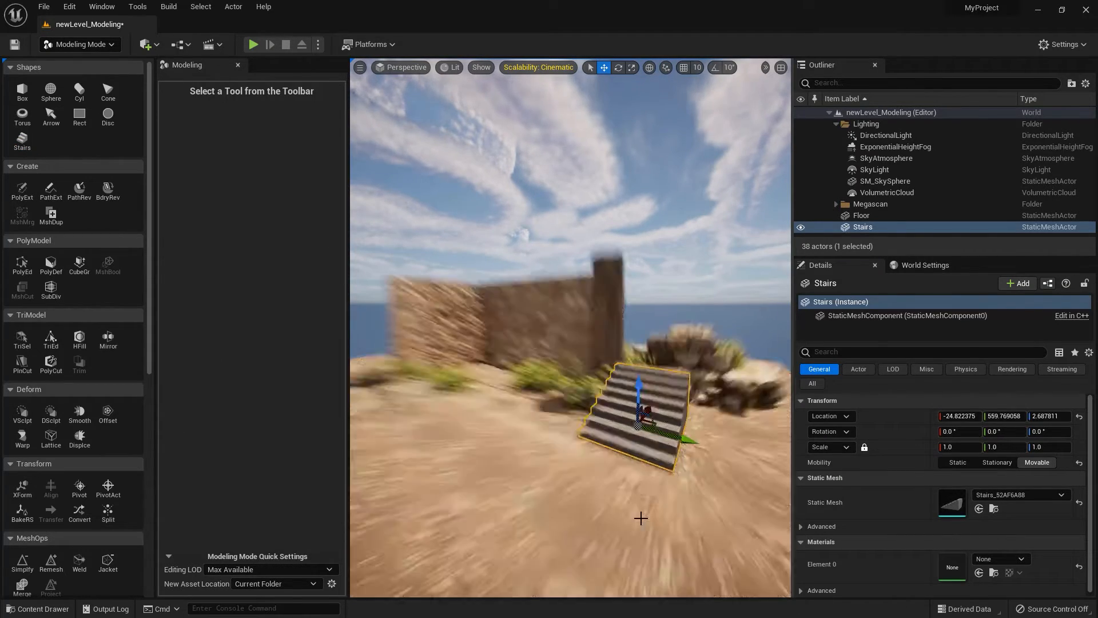
pyautogui.scroll(-3, 639, 551)
pyautogui.keyDown('alt'); pyautogui.moveTo(435, 306); pyautogui.dragTo(458, 349); pyautogui.keyUp('alt')
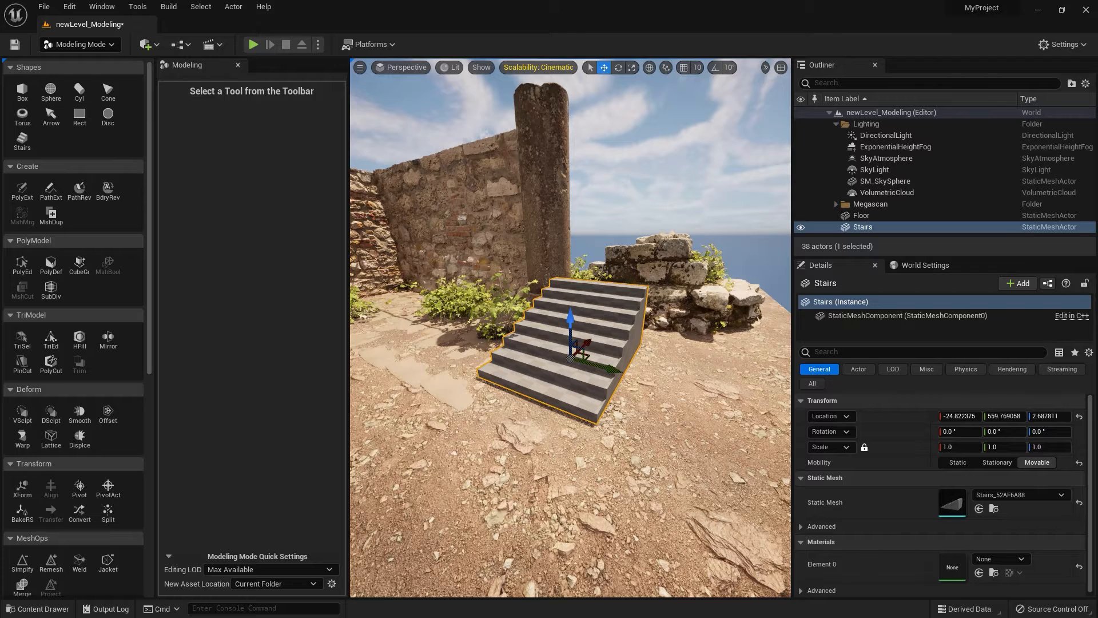
# Place a default 100 × 100 × 100 box in front of the stairs and display the scene in Wireframe mode to inspect its edges.
pyautogui.click(21, 93)
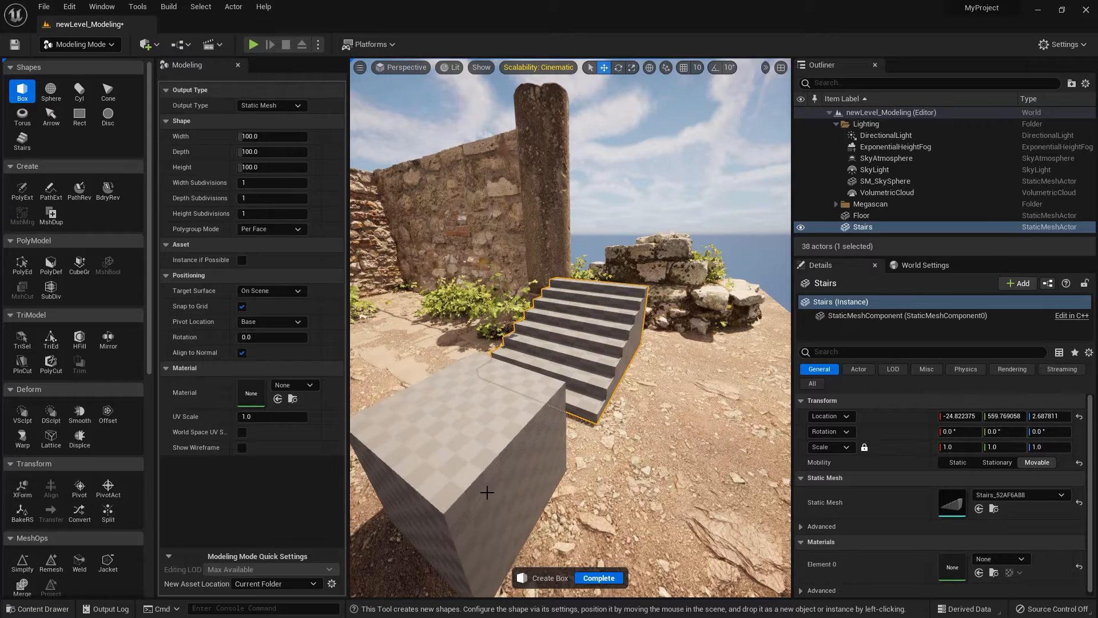
pyautogui.click(484, 489)
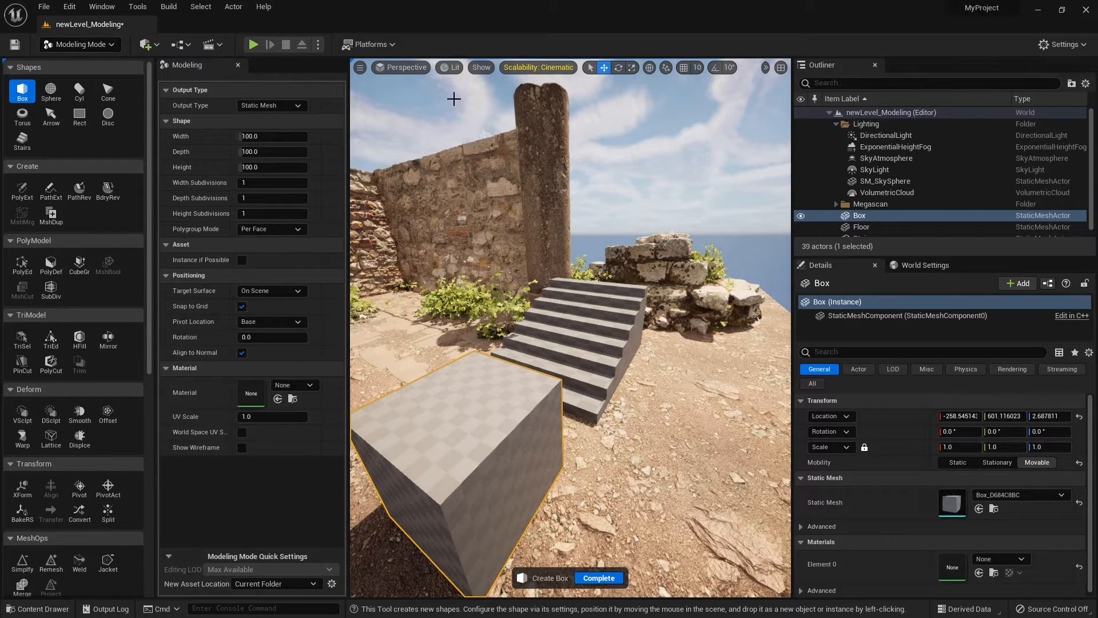
pyautogui.click(449, 67)
pyautogui.click(466, 118)
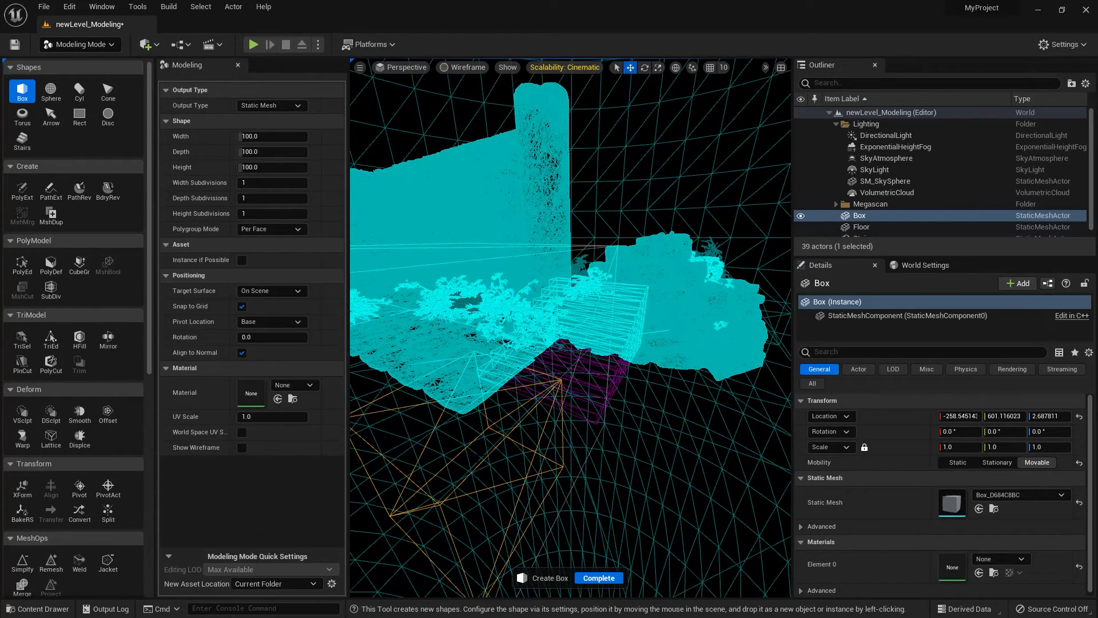
pyautogui.keyDown('alt'); pyautogui.moveTo(532, 434); pyautogui.dragTo(549, 409); pyautogui.keyUp('alt')
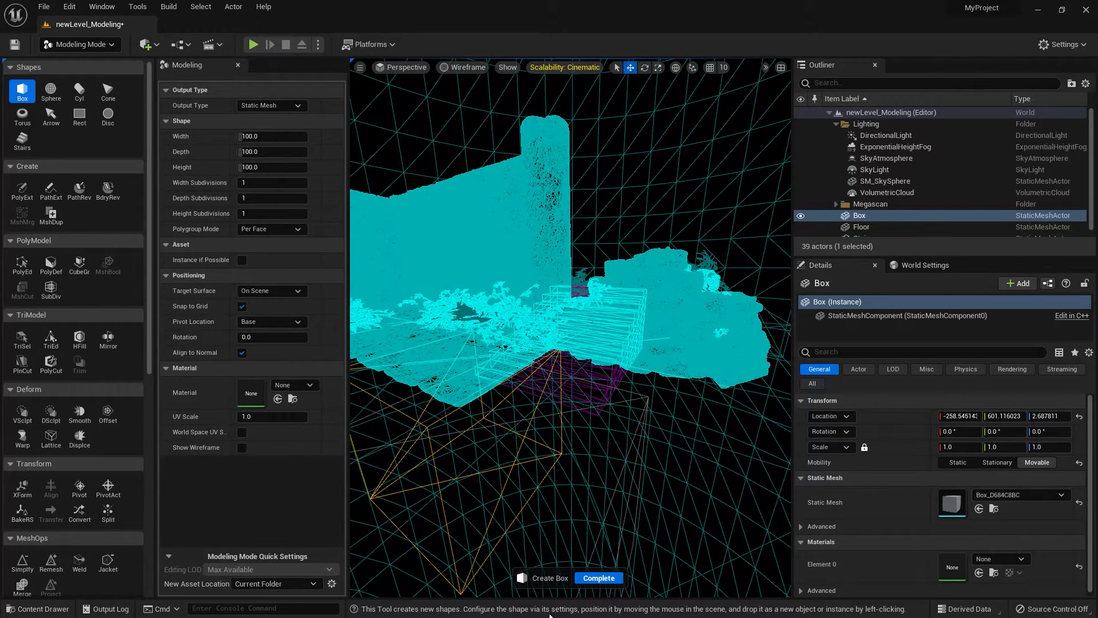
# Complete the Box tool and delete the placed box.
pyautogui.click(599, 578)
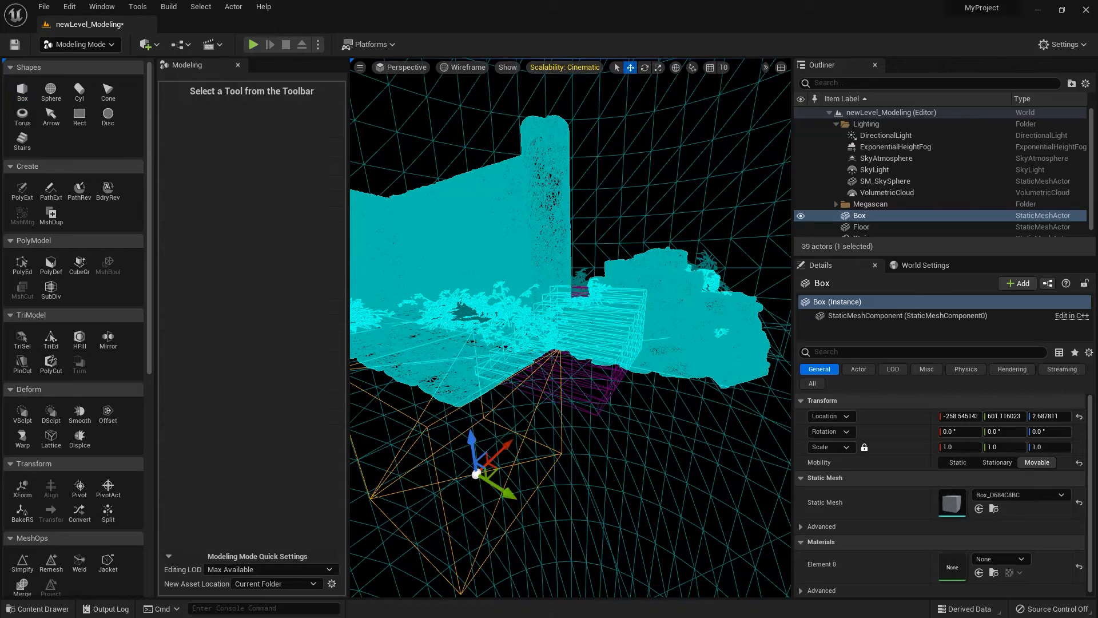
pyautogui.press('Delete')
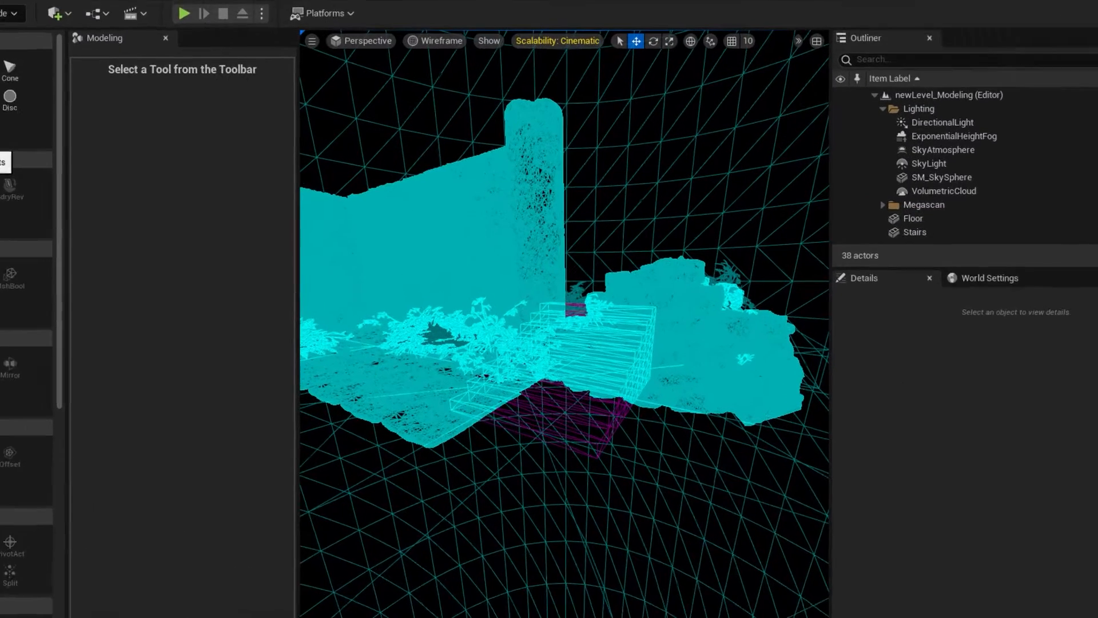
# Start a new Box shape and set its width, depth and height subdivisions to 10 each.
pyautogui.click(26, 93)
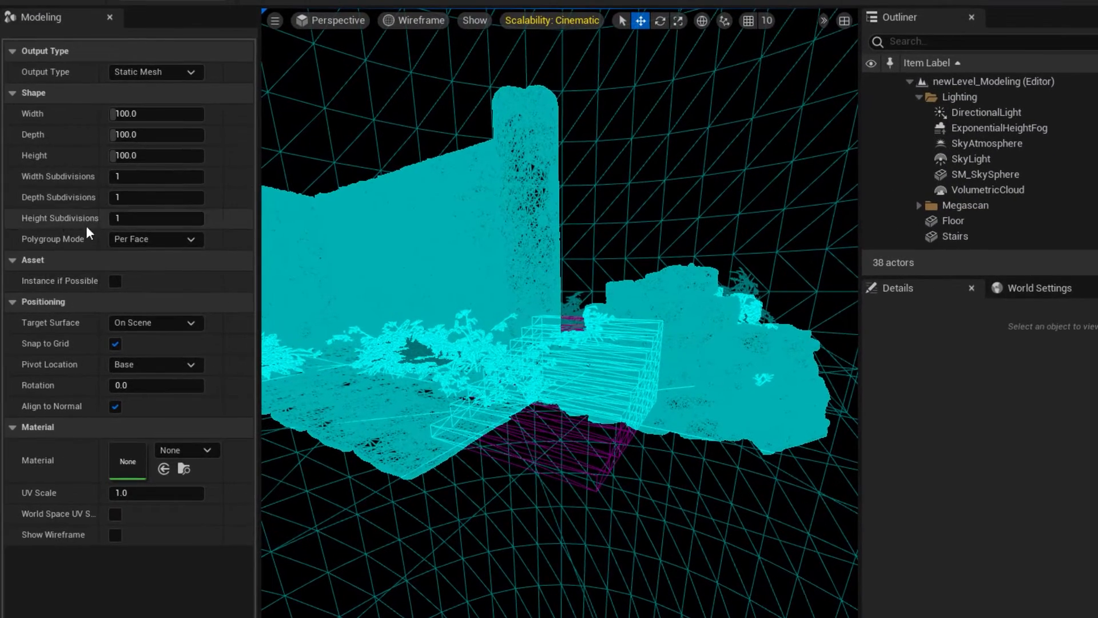
pyautogui.click(123, 175)
pyautogui.write('10')
pyautogui.click(123, 197)
pyautogui.write('10')
pyautogui.click(131, 217)
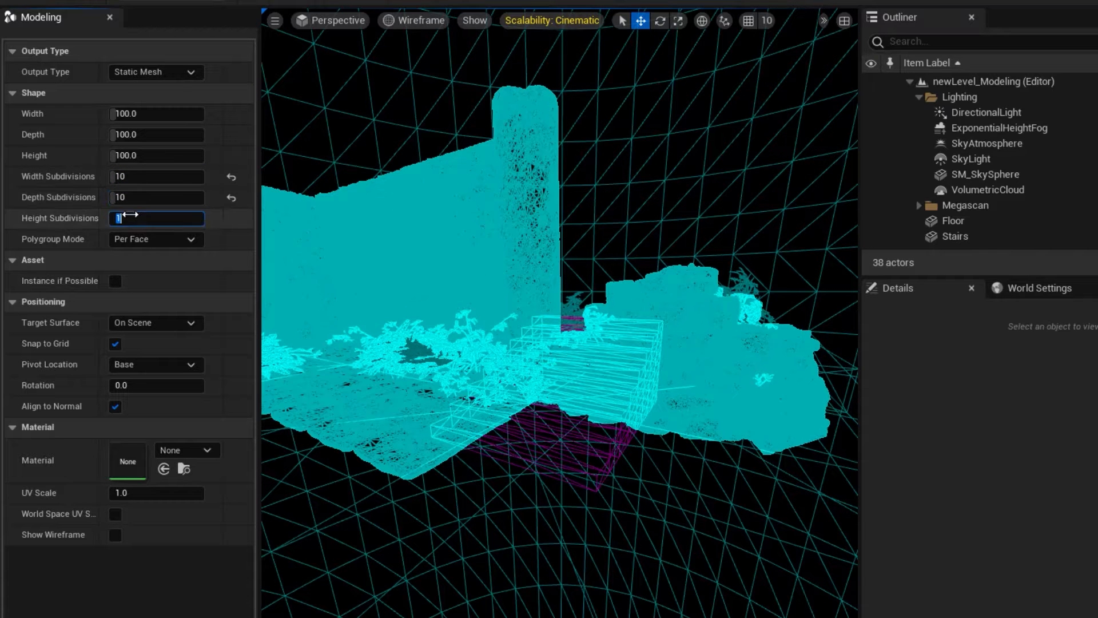
pyautogui.write('10')
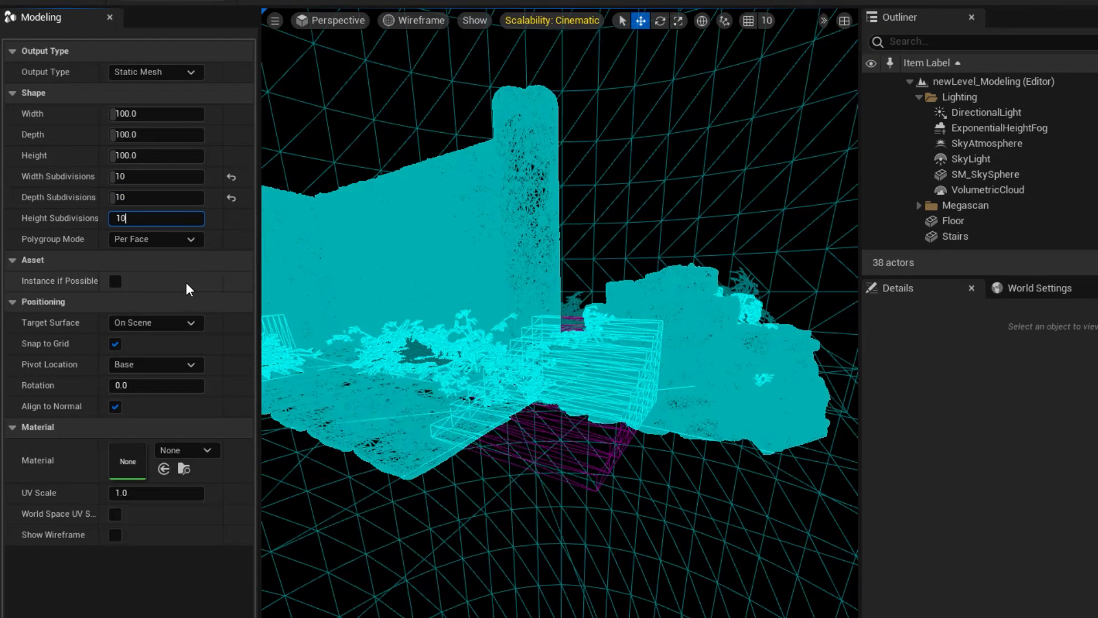
# Place the box with 10 subdivisions per side in front of the stairs in the wireframe view, and undo the placement.
pyautogui.click(157, 155)
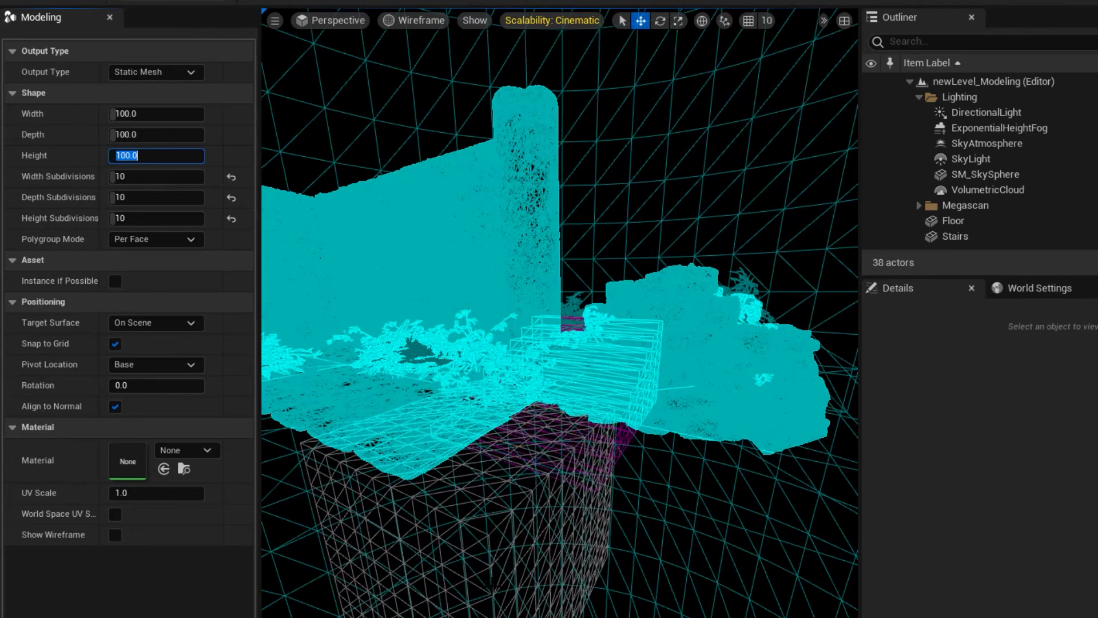
pyautogui.click(492, 585)
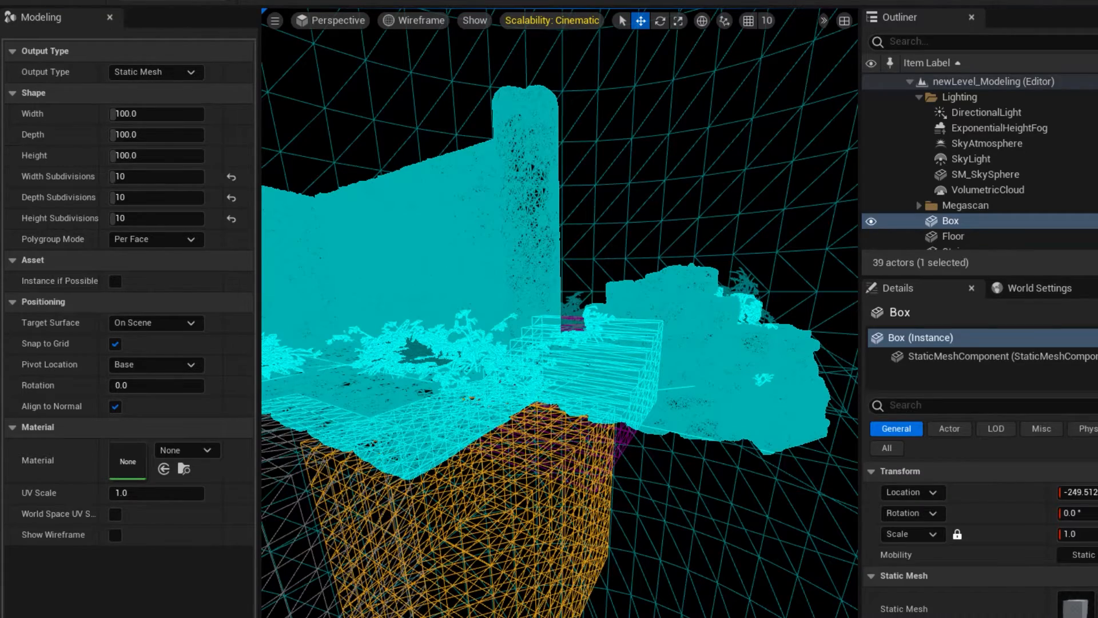
pyautogui.hotkey('ctrl', 'z')
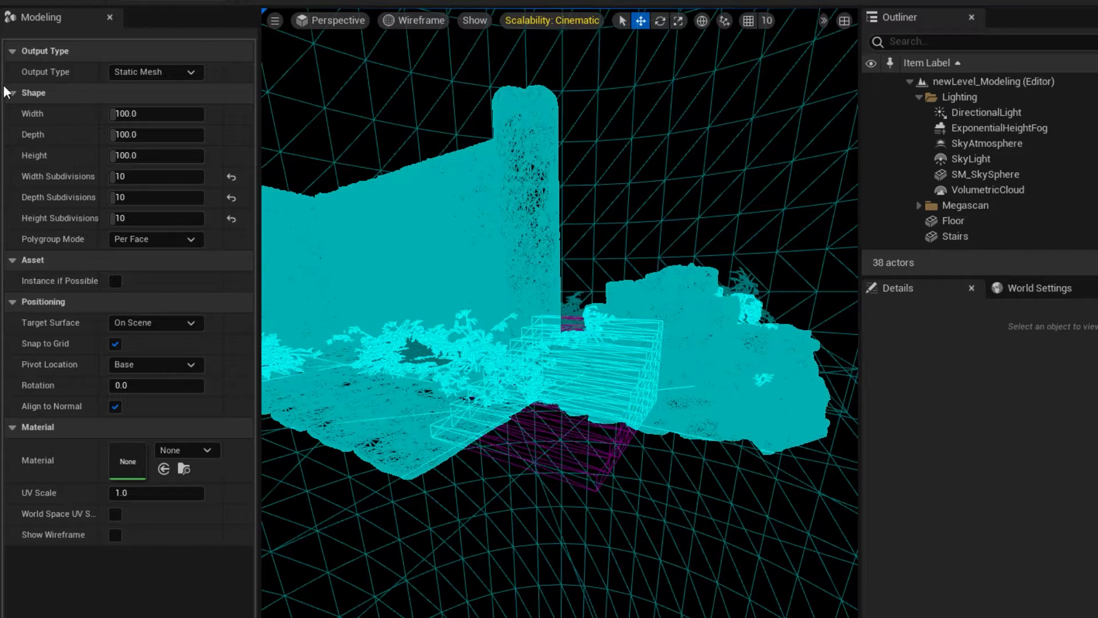
# Return the viewport to Lit and place a box in front of the stairs with Target Surface set to Ground Plane.
pyautogui.click(414, 20)
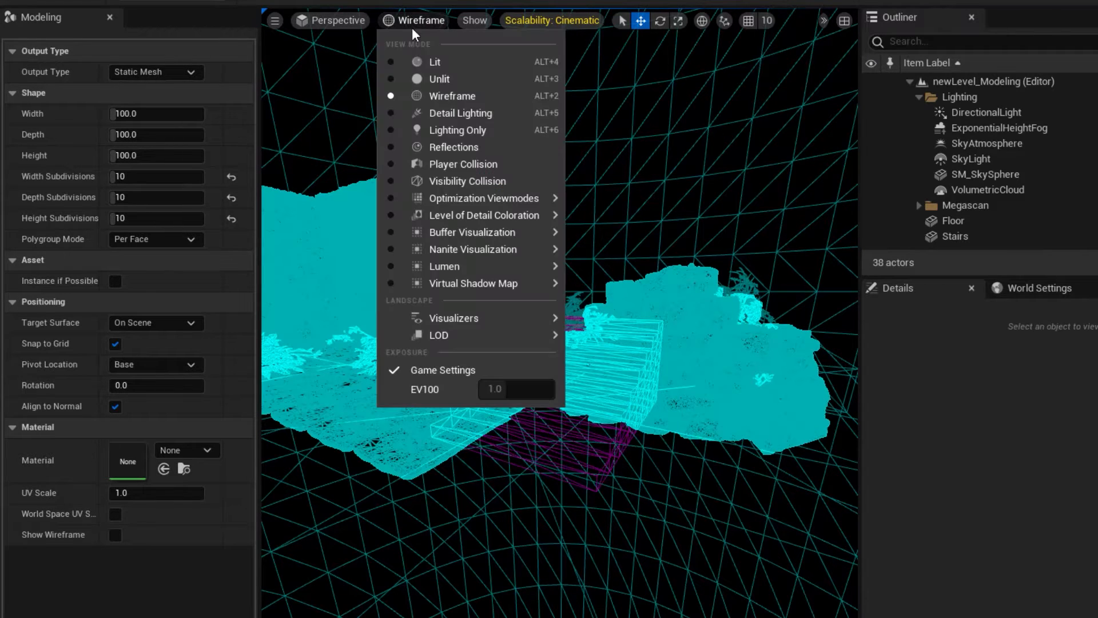
pyautogui.click(425, 32)
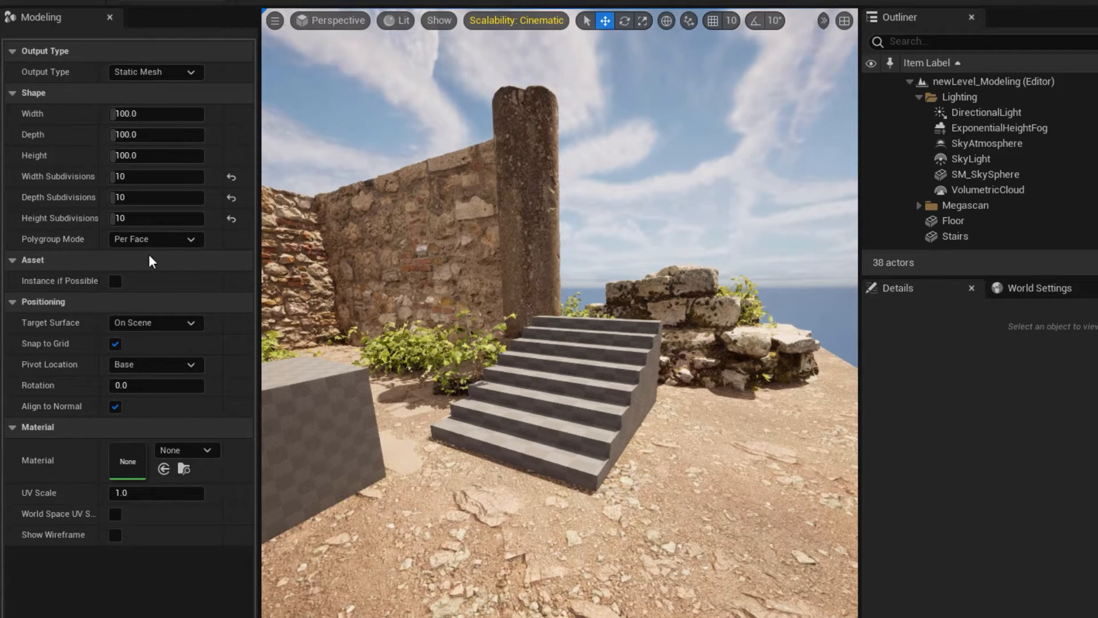
pyautogui.click(140, 324)
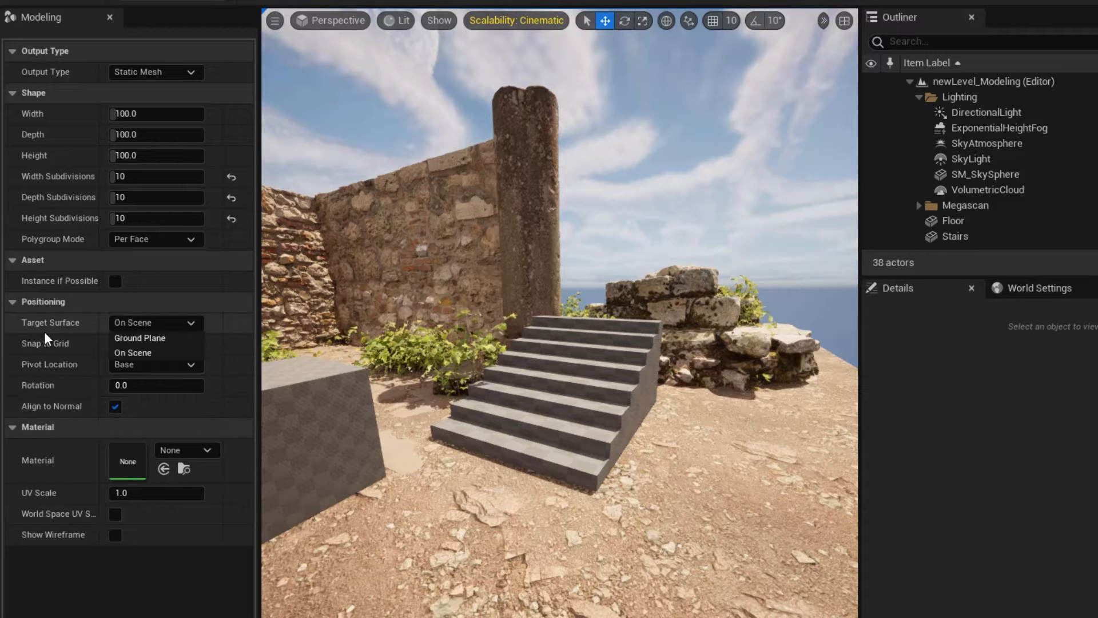
pyautogui.click(132, 338)
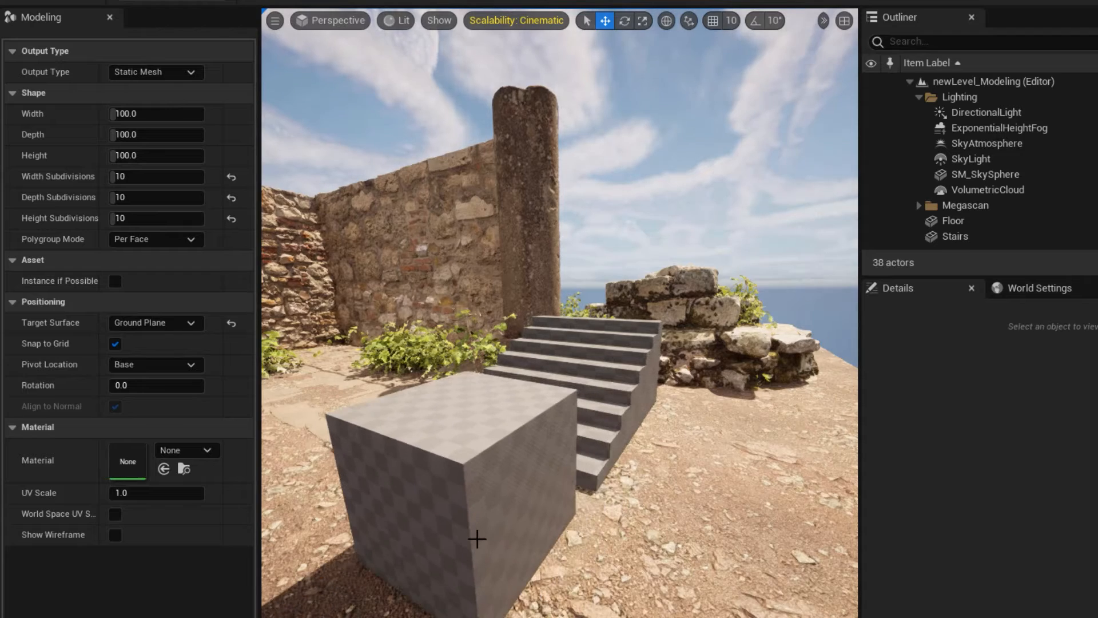
pyautogui.click(477, 538)
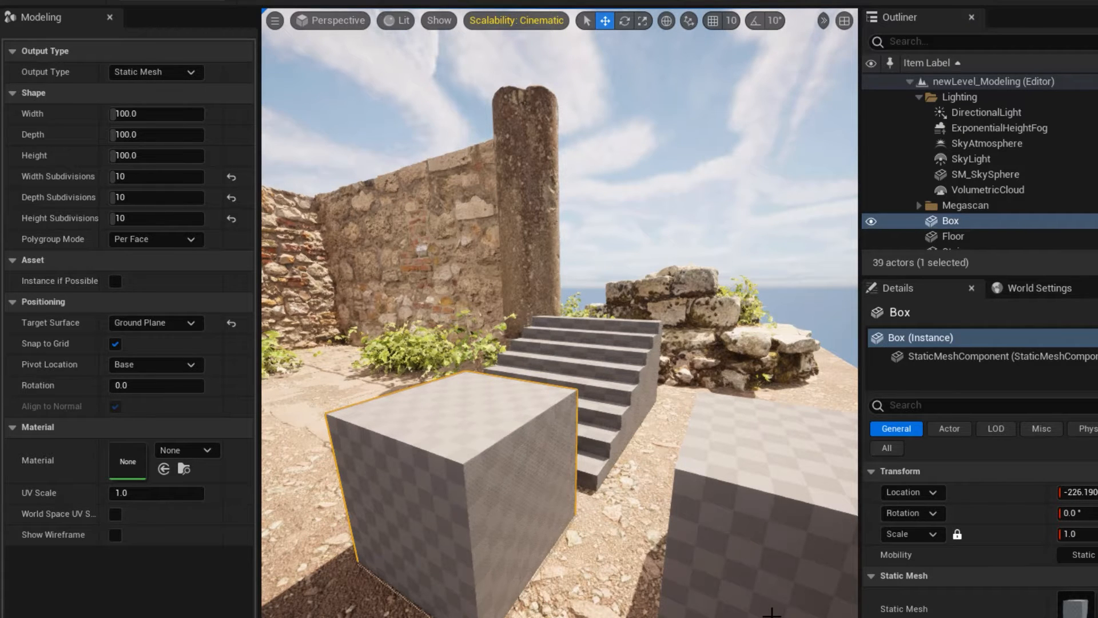
# Exit the Box tool and delete the box placed on the ground plane.
pyautogui.click(143, 324)
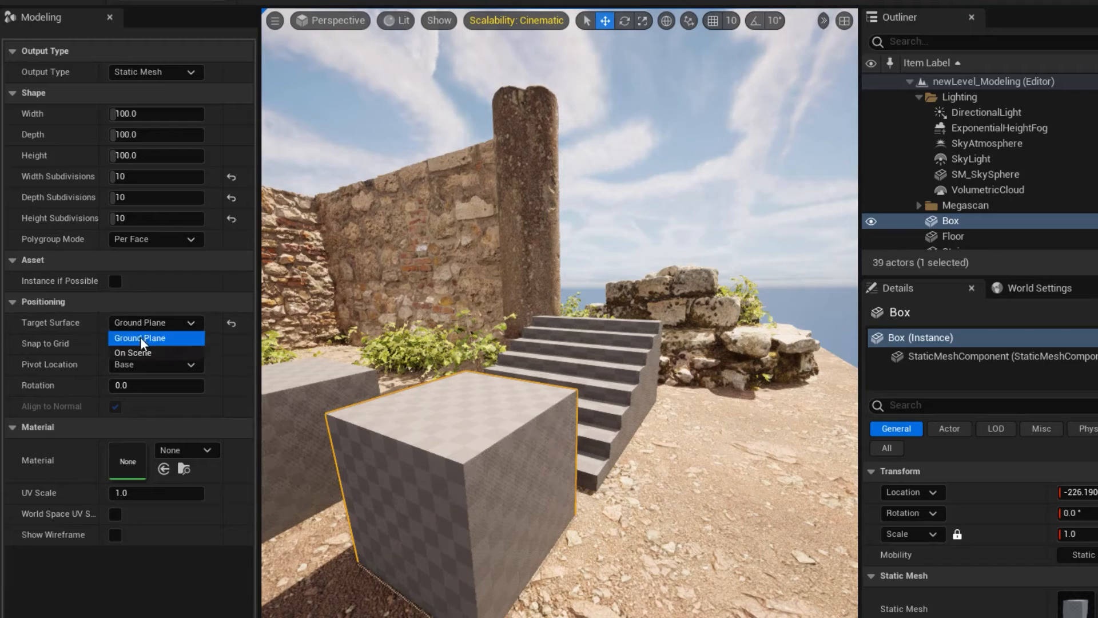
pyautogui.press('Escape')
pyautogui.press('Escape')
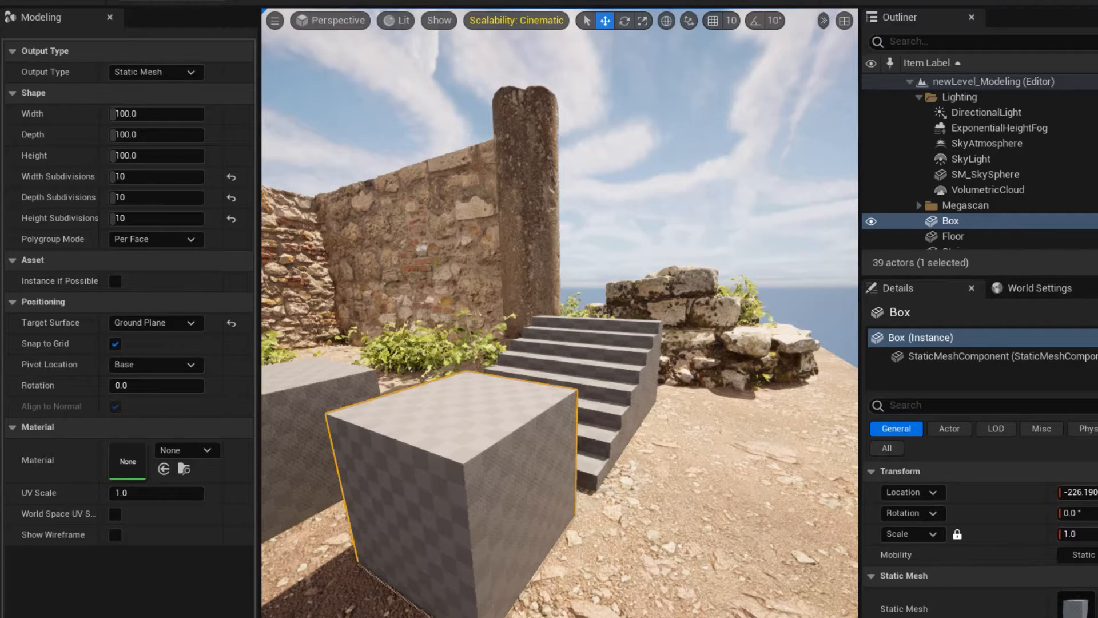
pyautogui.press('Delete')
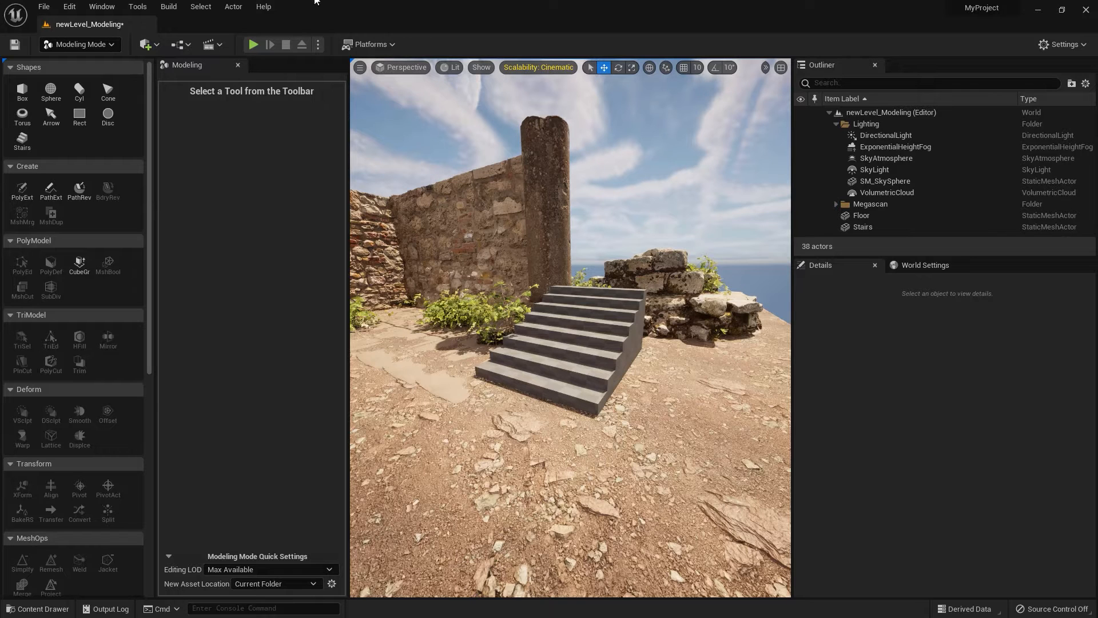
# Switch the viewport to the orthographic Top view and turn on the grid display.
pyautogui.click(407, 70)
pyautogui.click(426, 109)
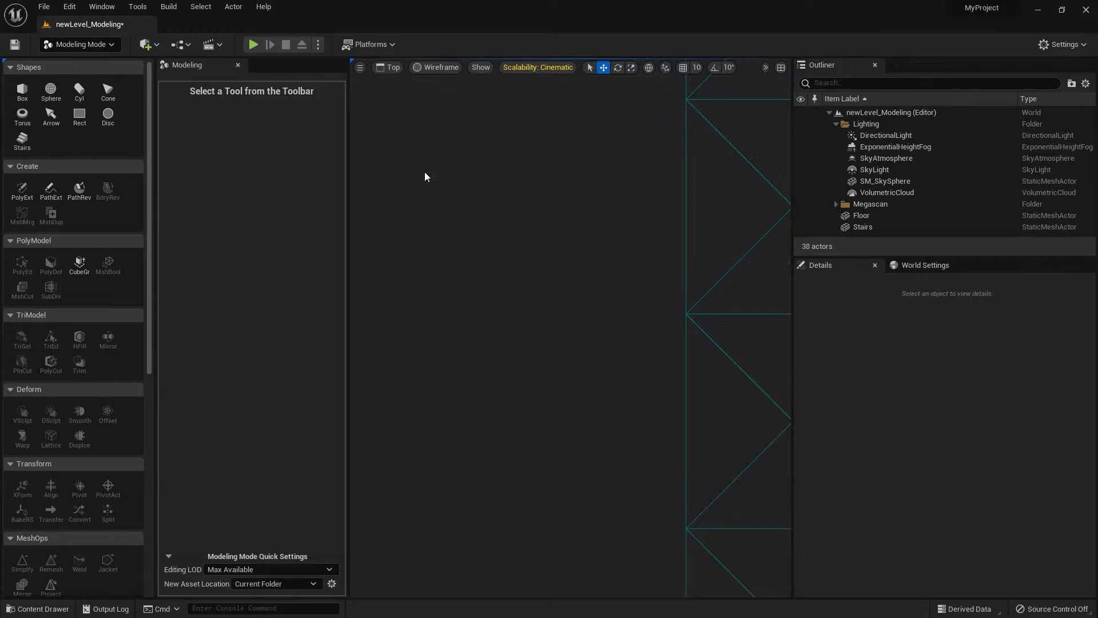
pyautogui.scroll(-5, 503, 306)
pyautogui.scroll(1, 503, 307)
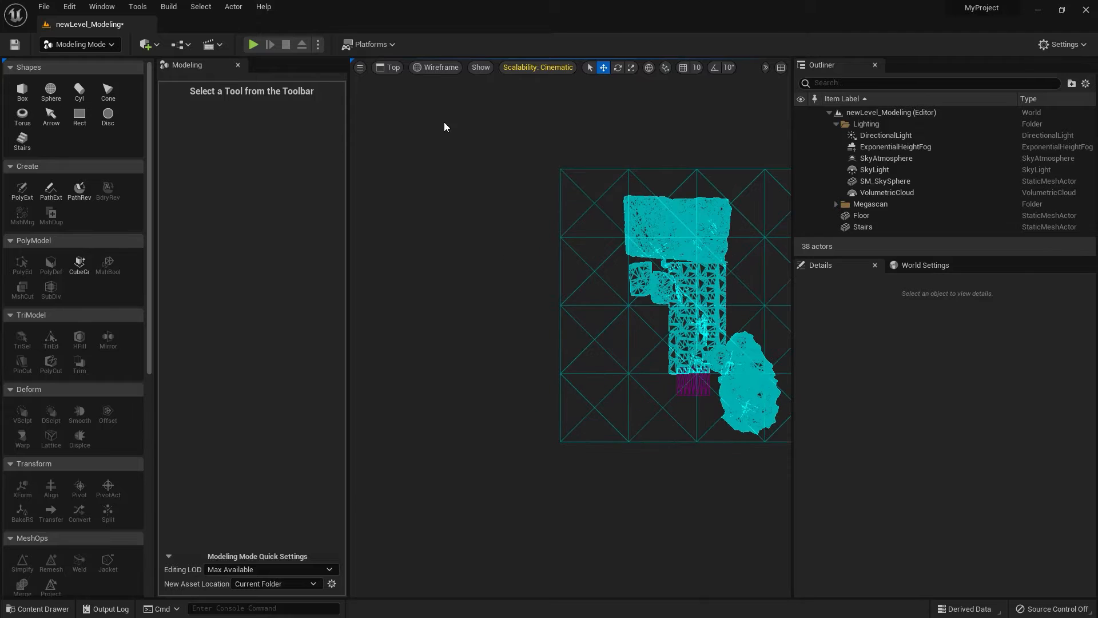
pyautogui.click(472, 67)
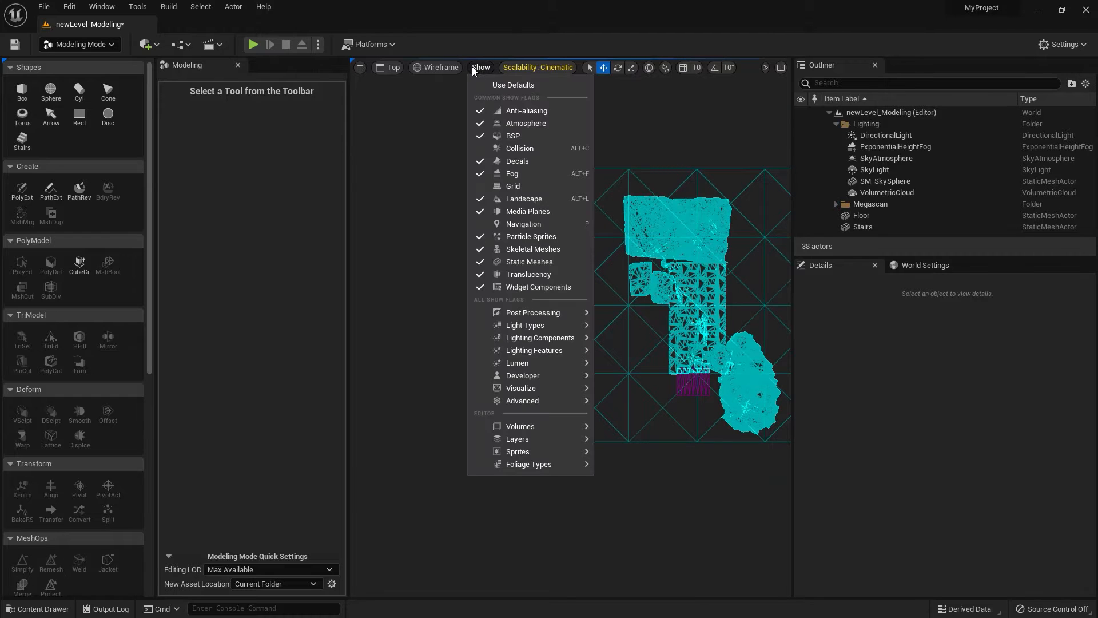
pyautogui.click(506, 180)
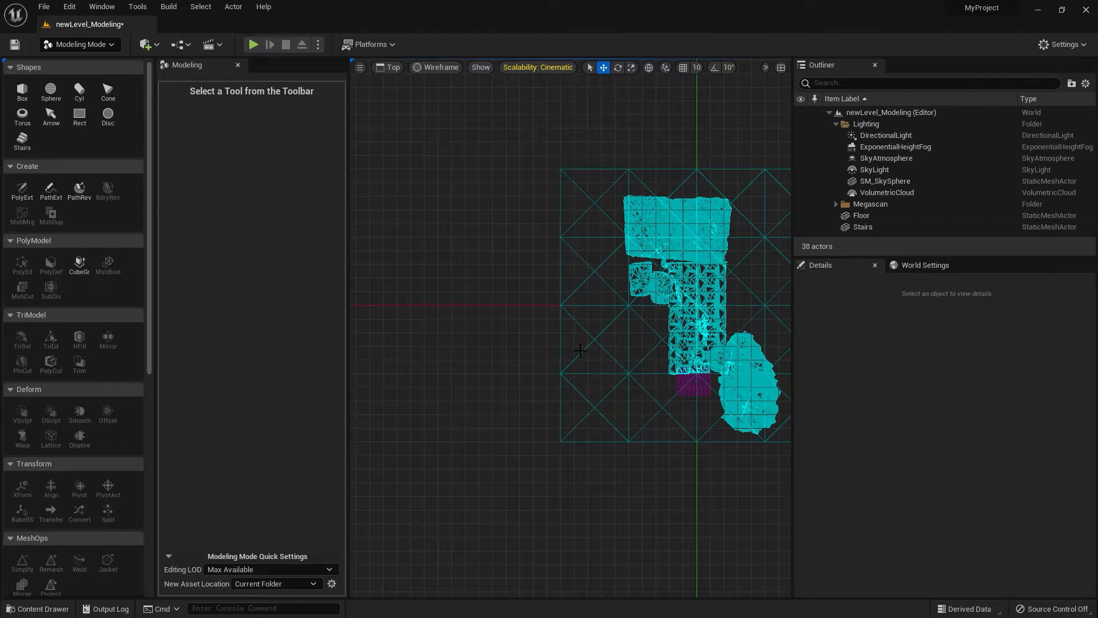
# Start the Polygon Extrude tool and hide the Megascan folder to clear the drawing area.
pyautogui.click(23, 197)
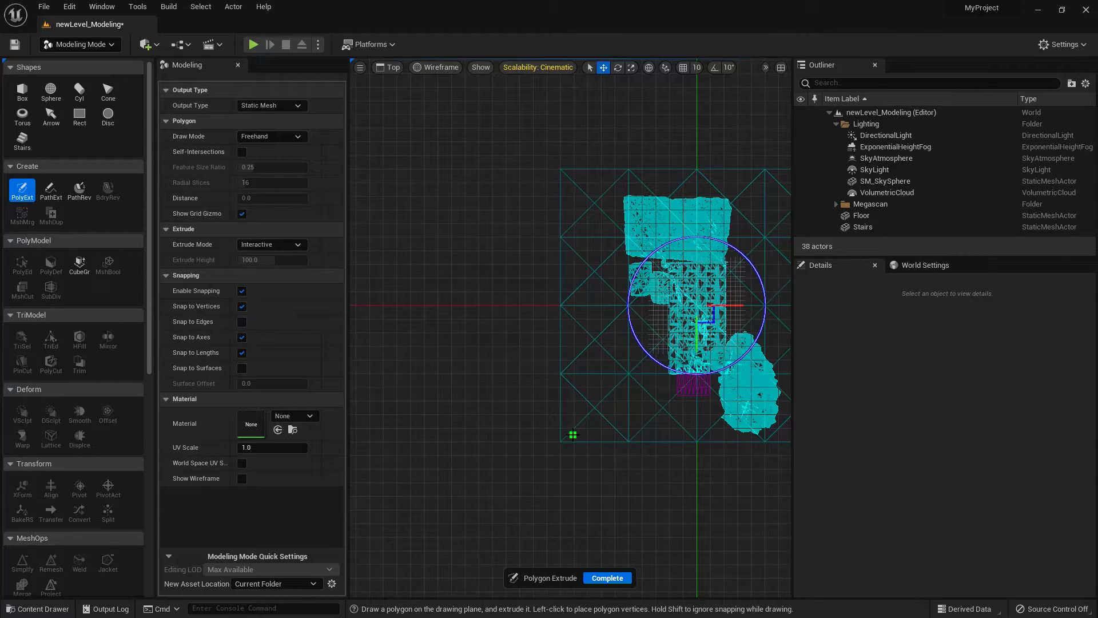
pyautogui.scroll(5, 645, 375)
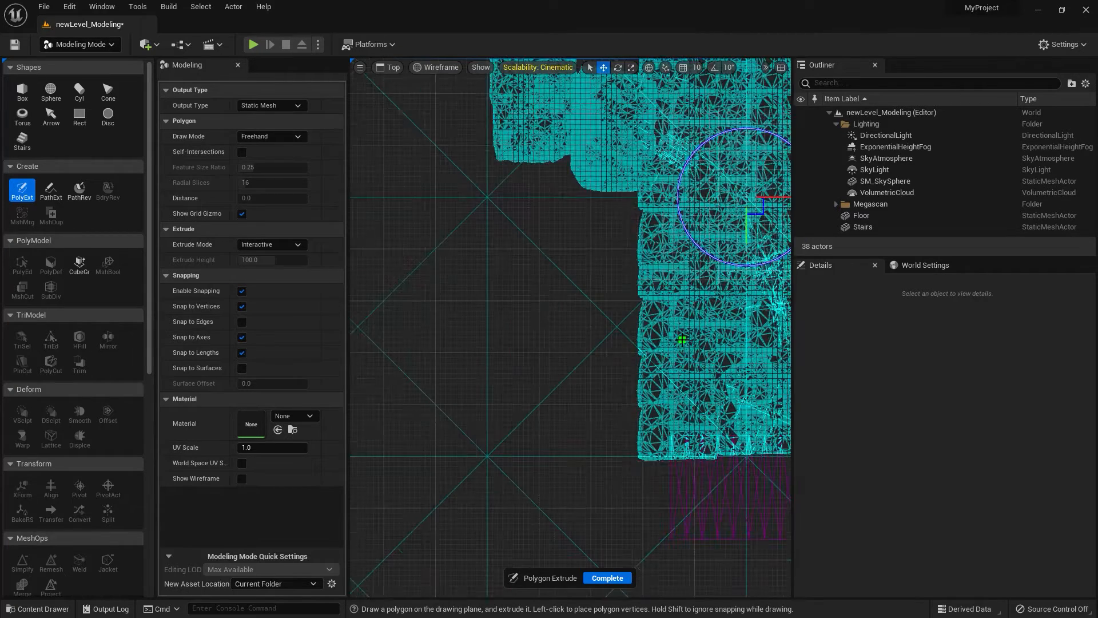
pyautogui.scroll(2, 682, 340)
pyautogui.scroll(-2, 681, 339)
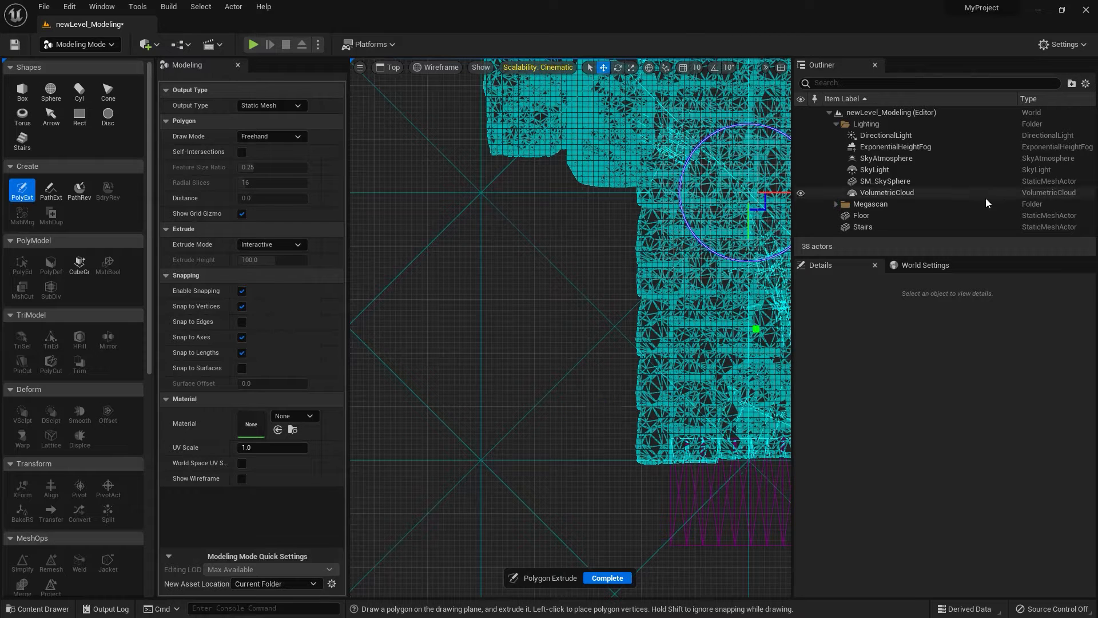
pyautogui.click(836, 124)
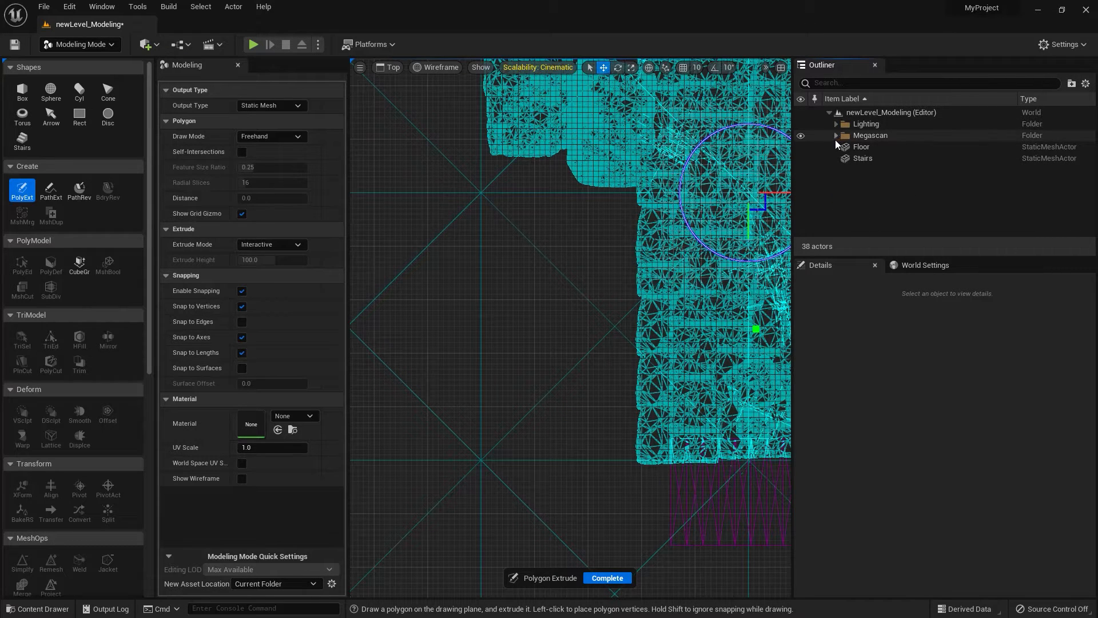
pyautogui.click(800, 135)
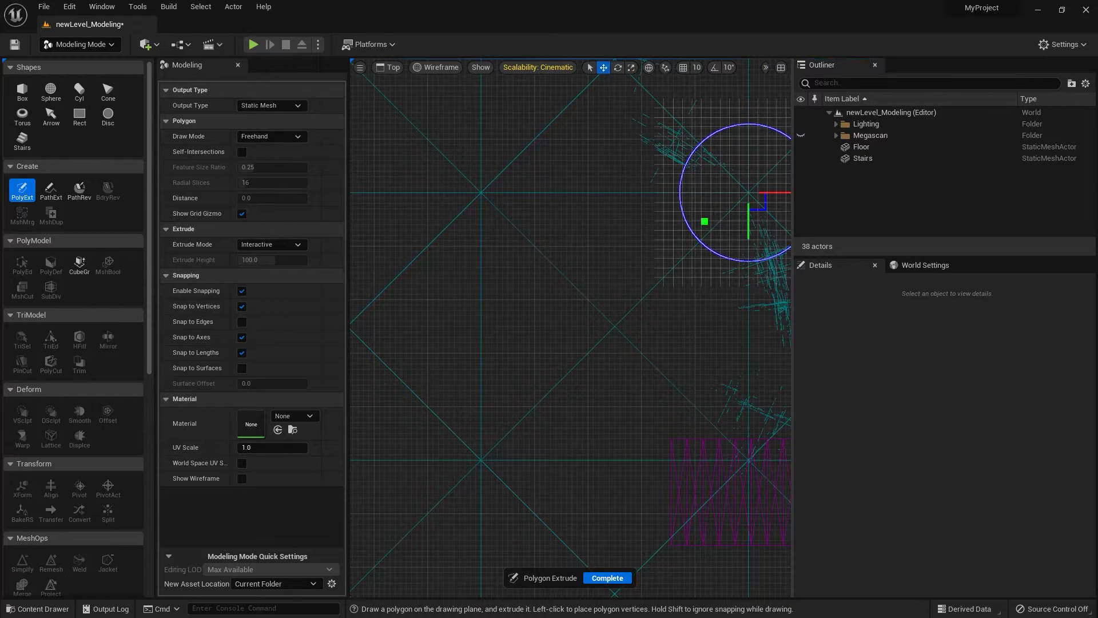
# Draw a closed L-shaped freehand polygon on the grid, about 173 units wide with a notch about 74 units wide.
pyautogui.click(684, 264)
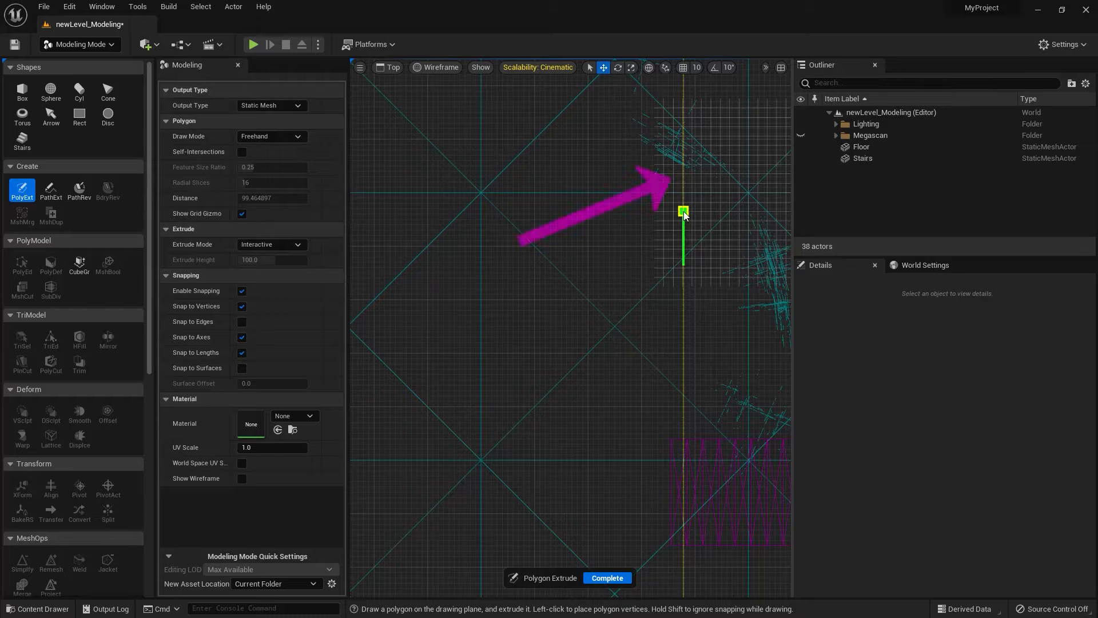
pyautogui.click(684, 211)
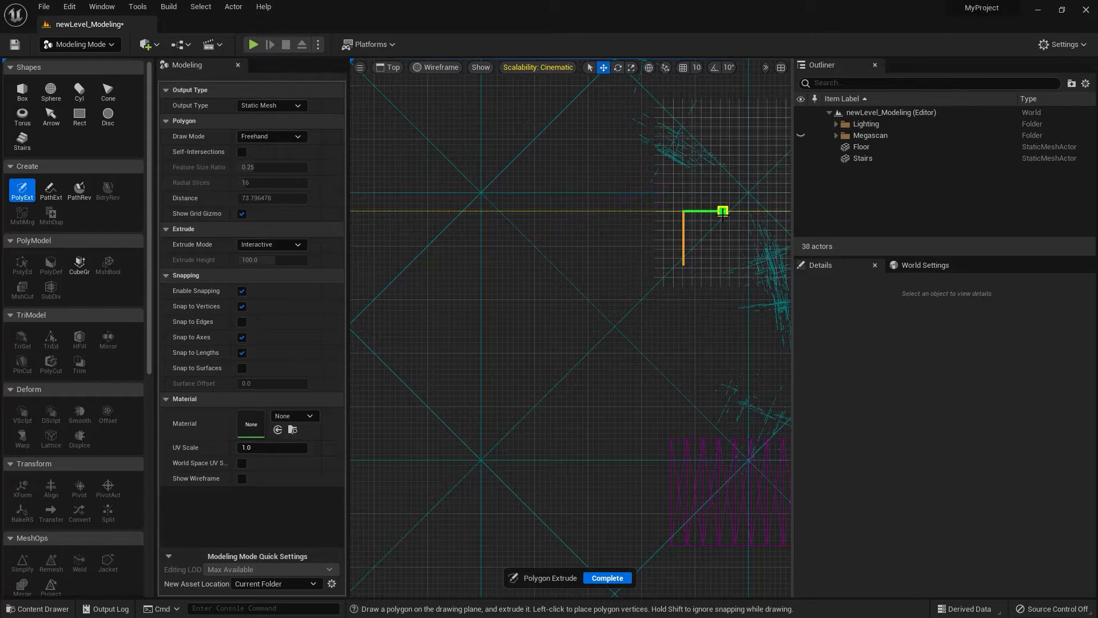
pyautogui.click(722, 211)
pyautogui.click(722, 172)
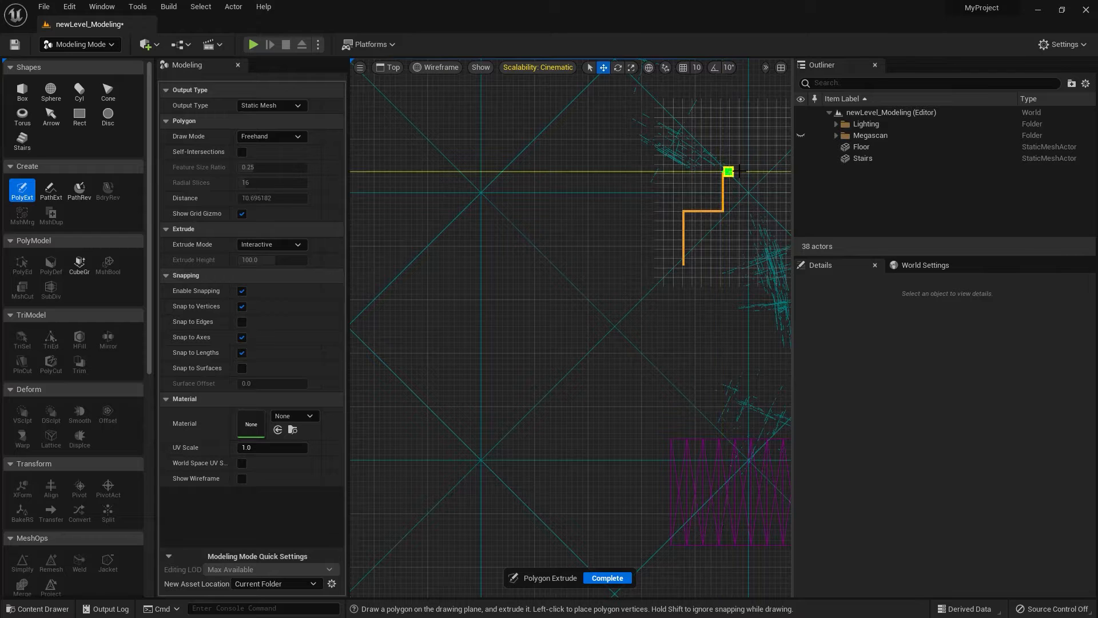
pyautogui.click(776, 172)
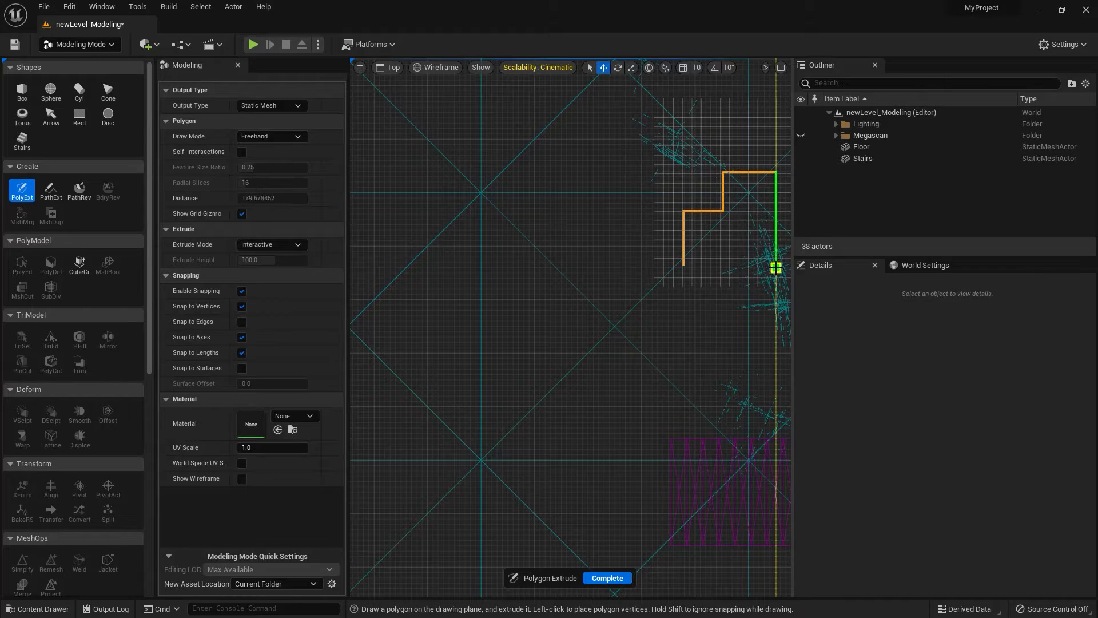
pyautogui.click(776, 264)
pyautogui.click(683, 265)
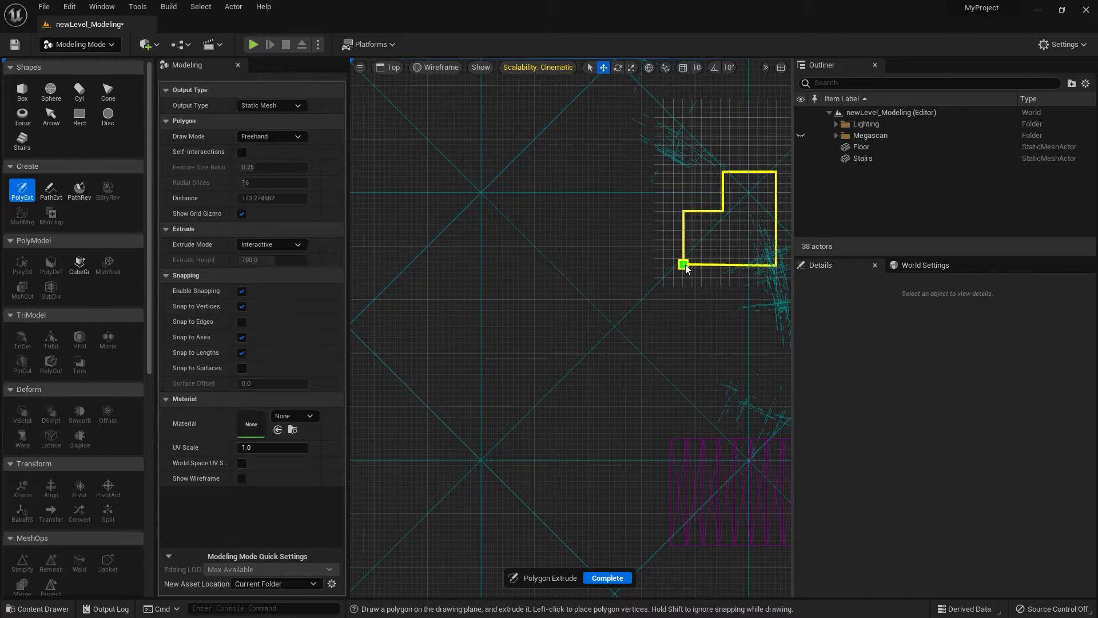
pyautogui.click(683, 265)
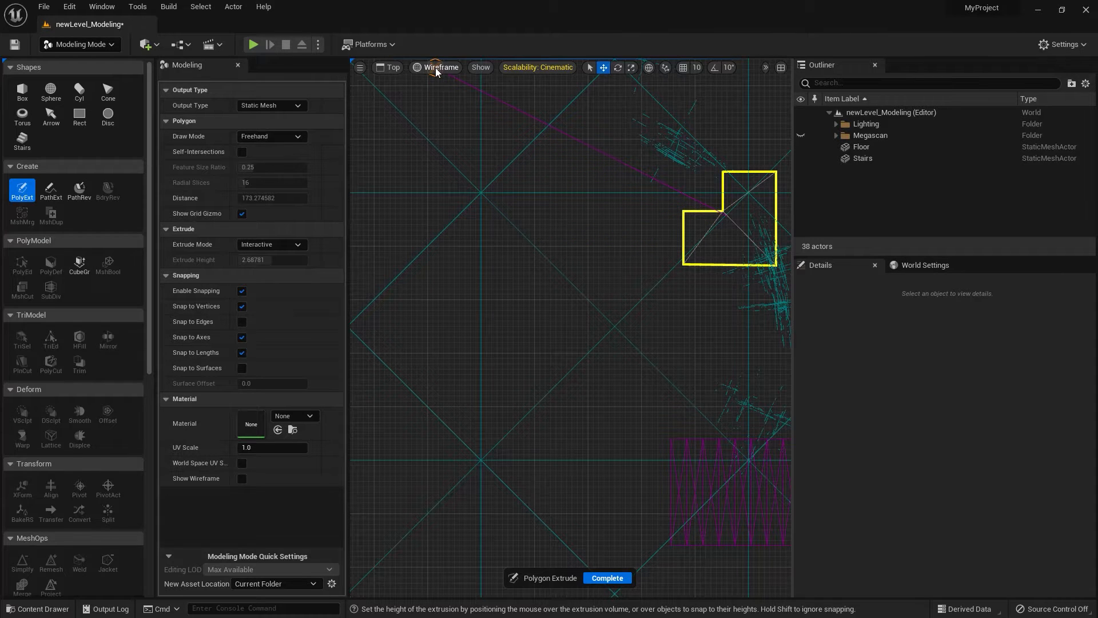
# In Perspective view, extrude the L-shaped polygon to about 78 units high, complete the tool and frame the new mesh.
pyautogui.click(389, 66)
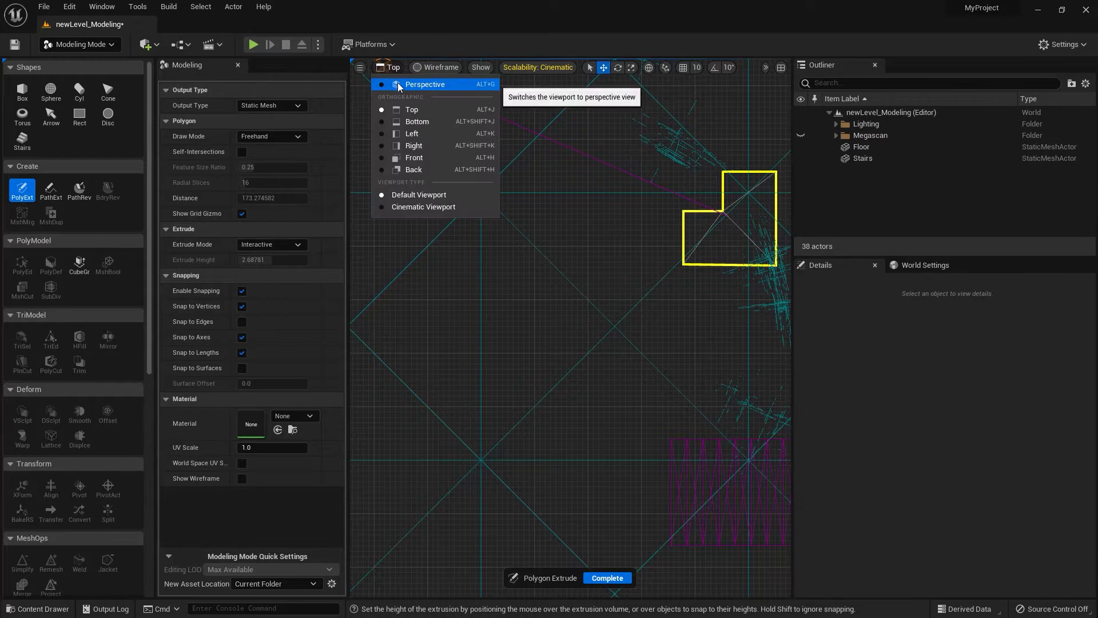
pyautogui.click(401, 85)
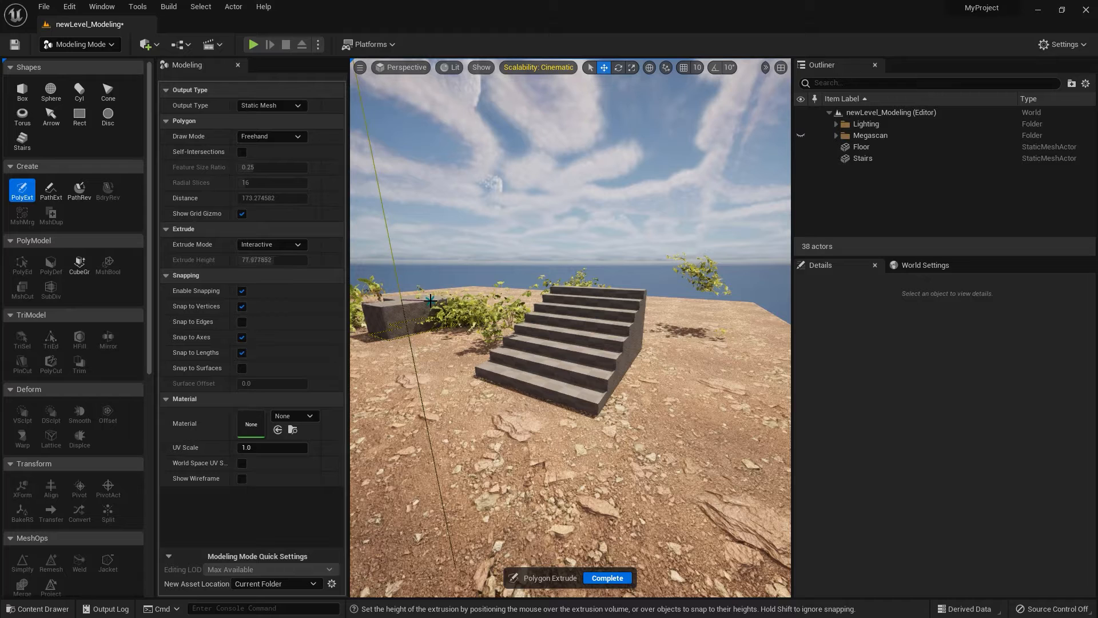
pyautogui.click(433, 300)
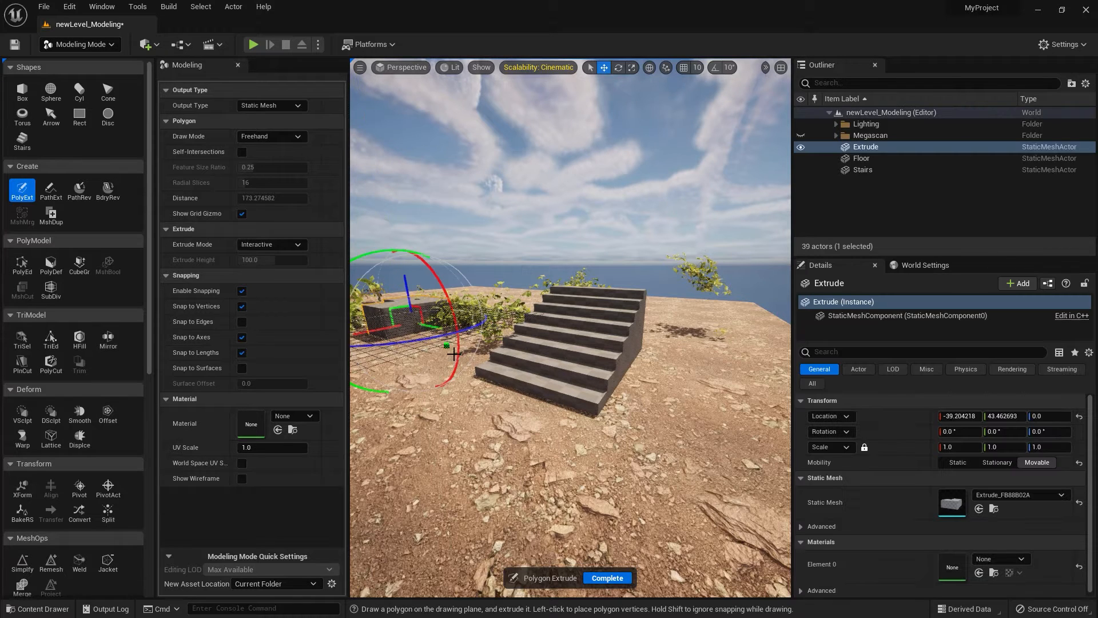
pyautogui.click(615, 579)
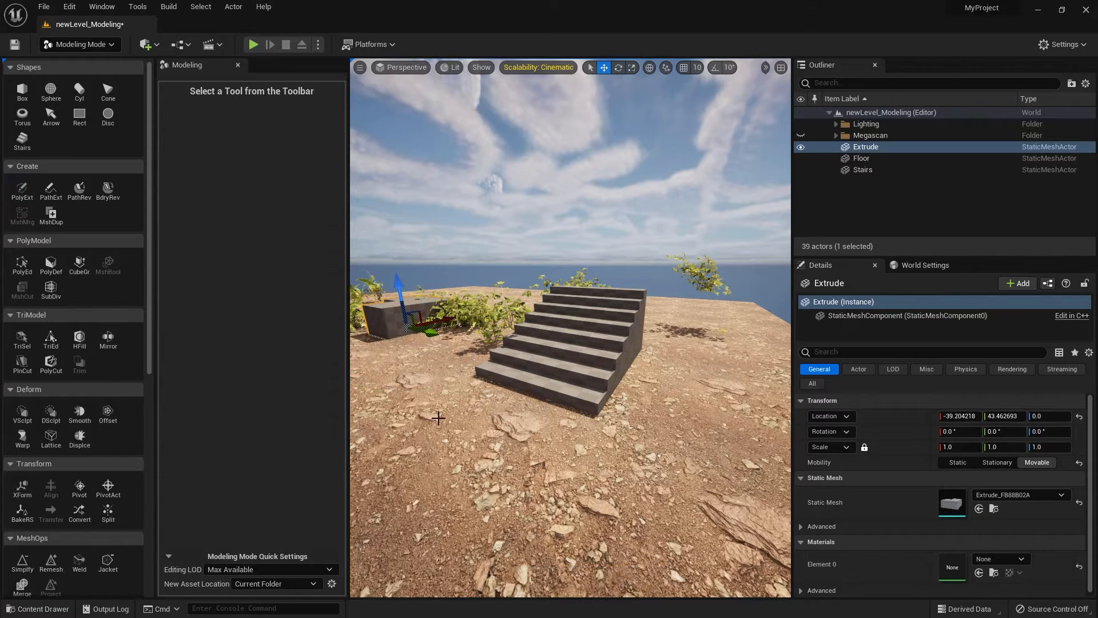
pyautogui.press('f')
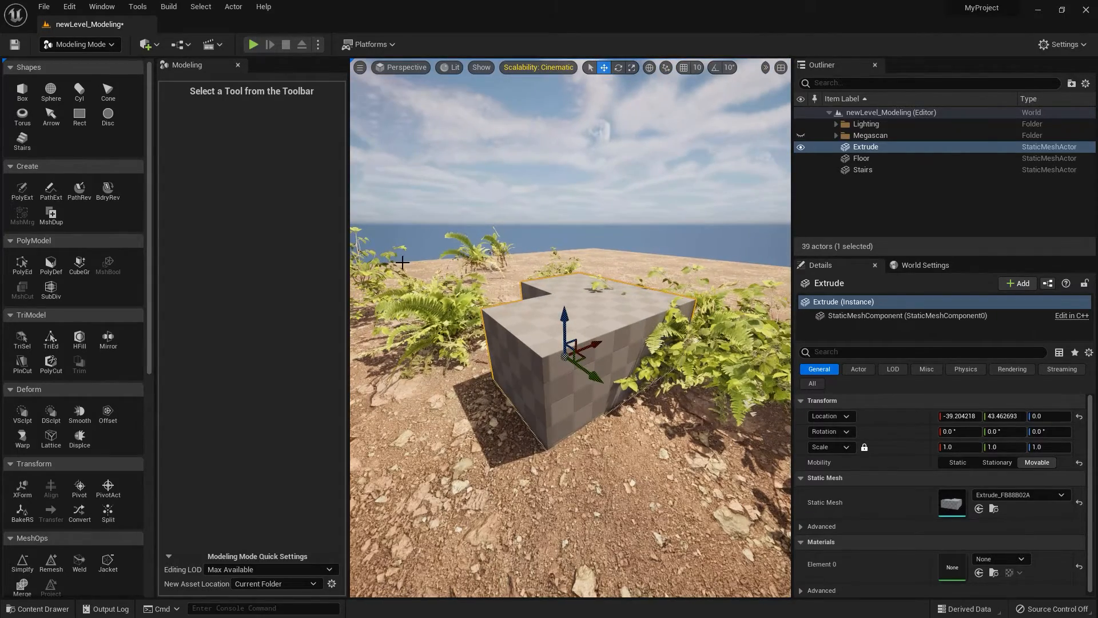
# Restart Polygon Extrude, view the polygon draw modes, and set the Extrude Mode to Fixed.
pyautogui.click(22, 190)
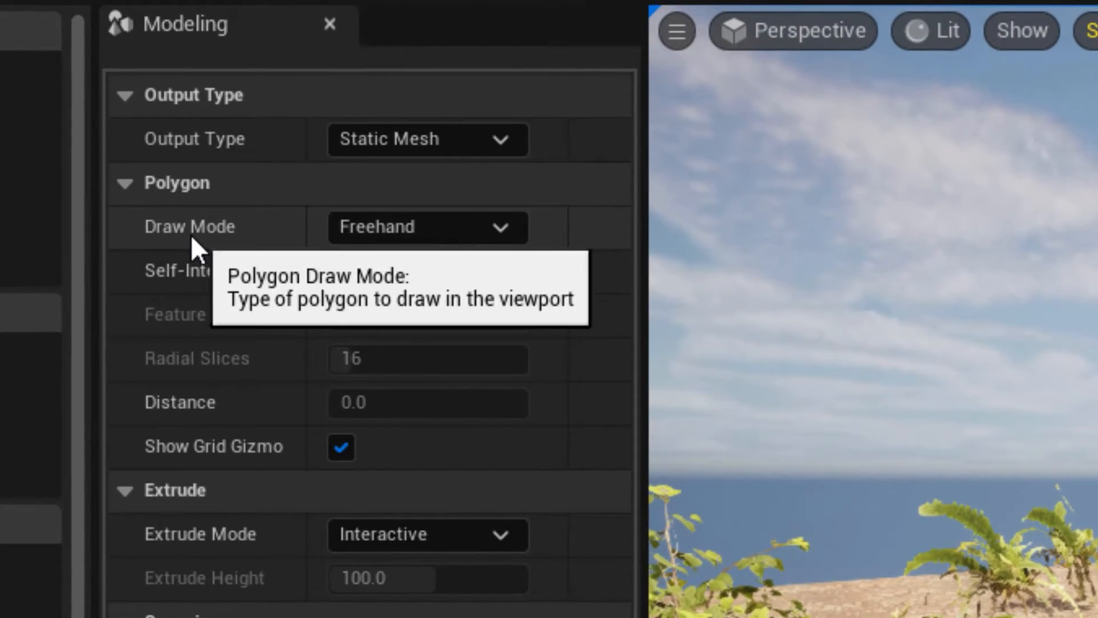
pyautogui.click(392, 237)
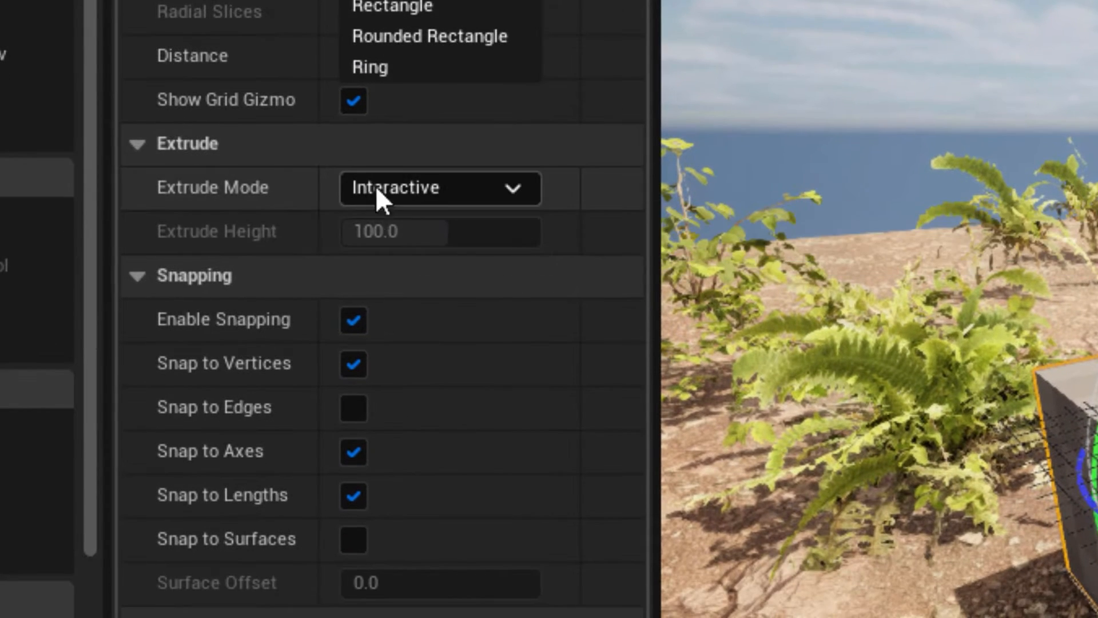
pyautogui.click(404, 197)
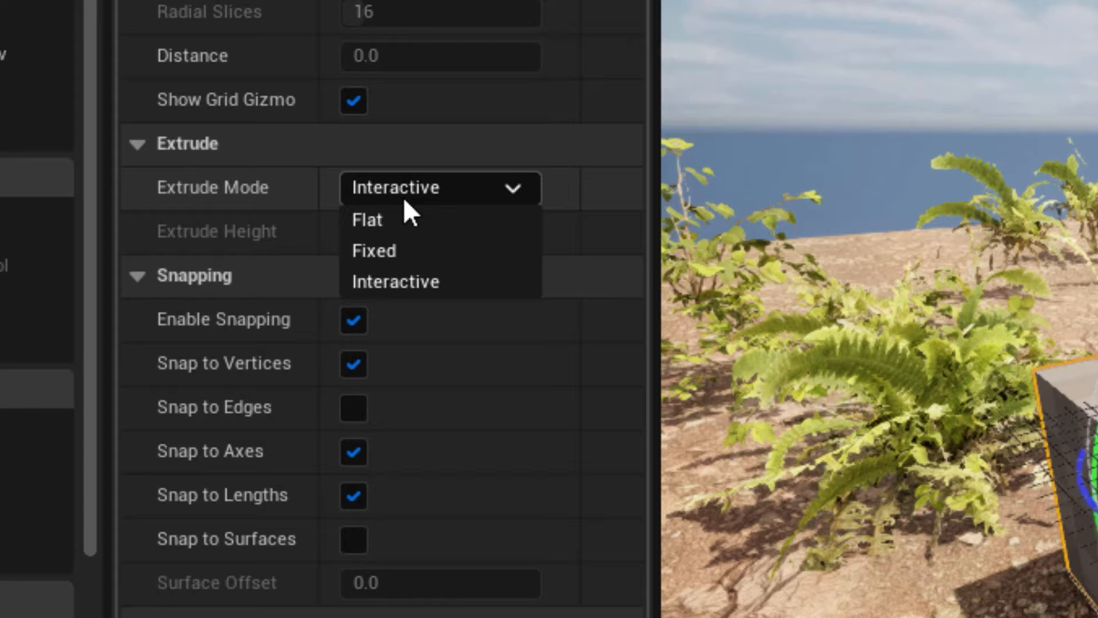
pyautogui.click(382, 249)
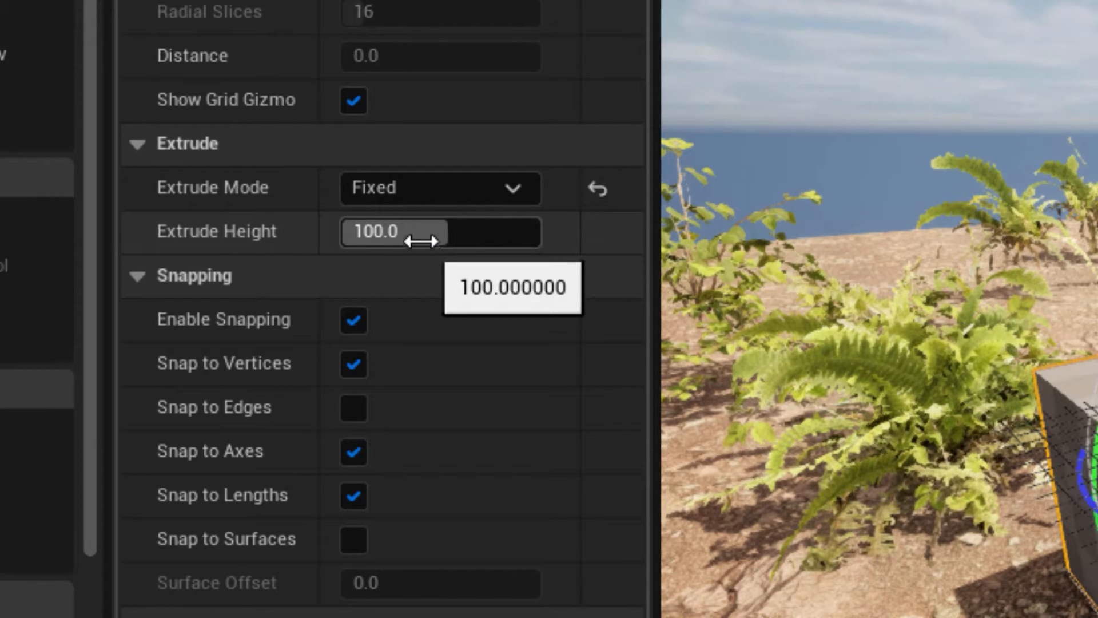
# Set the polygon Draw Mode to Circle, draw a circle with a radius of about 33 units at the fixed 100-unit extrude height, and complete the tool.
pyautogui.click(406, 194)
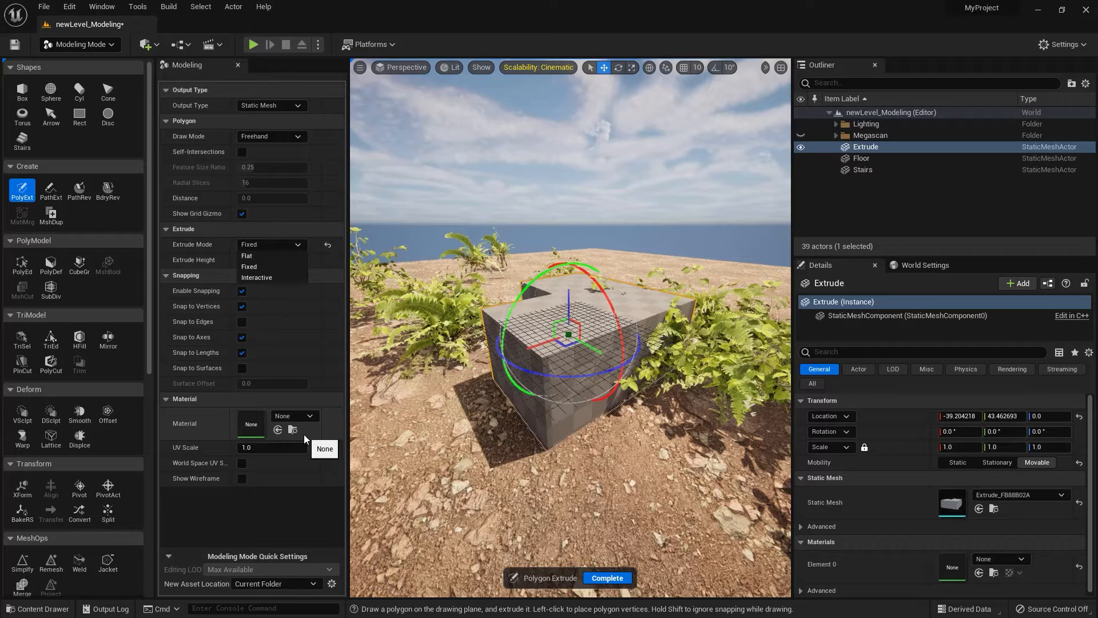
pyautogui.click(270, 136)
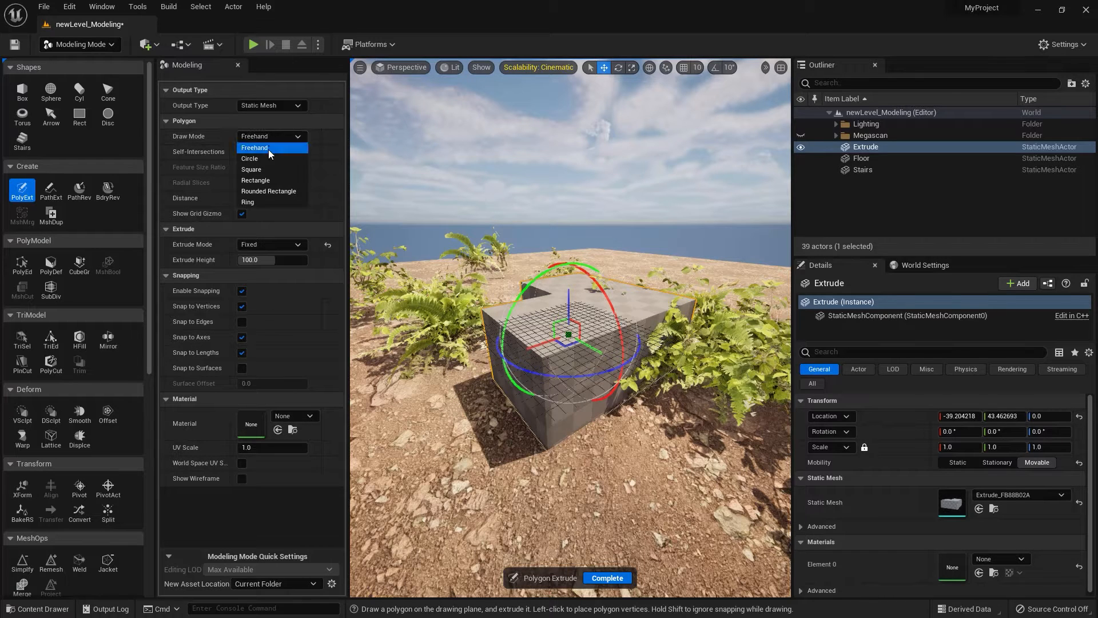
pyautogui.click(263, 159)
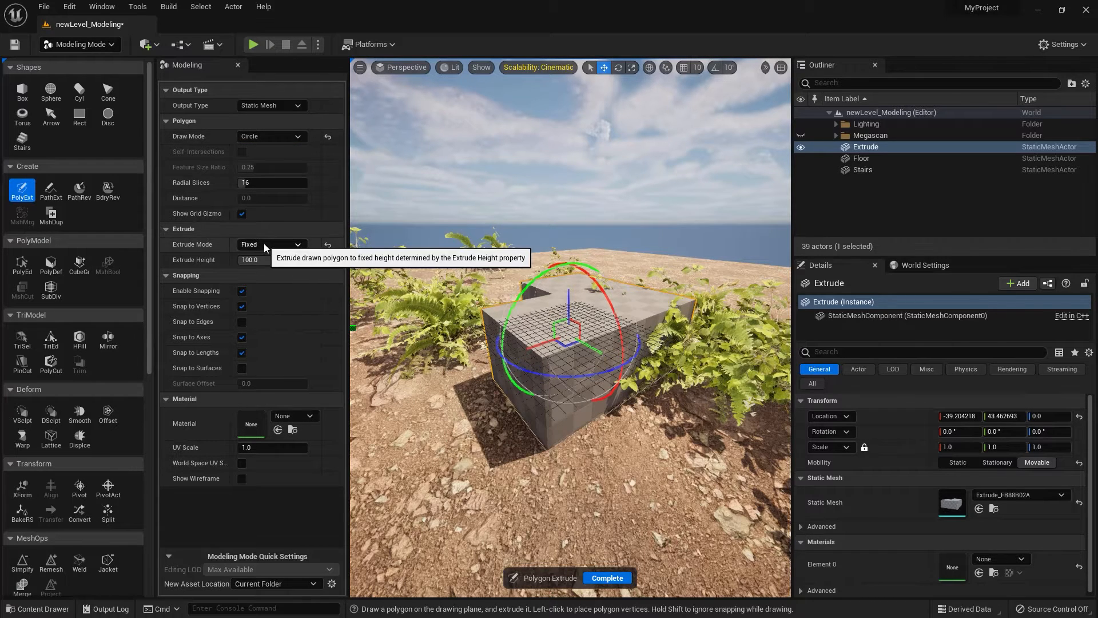
pyautogui.click(434, 443)
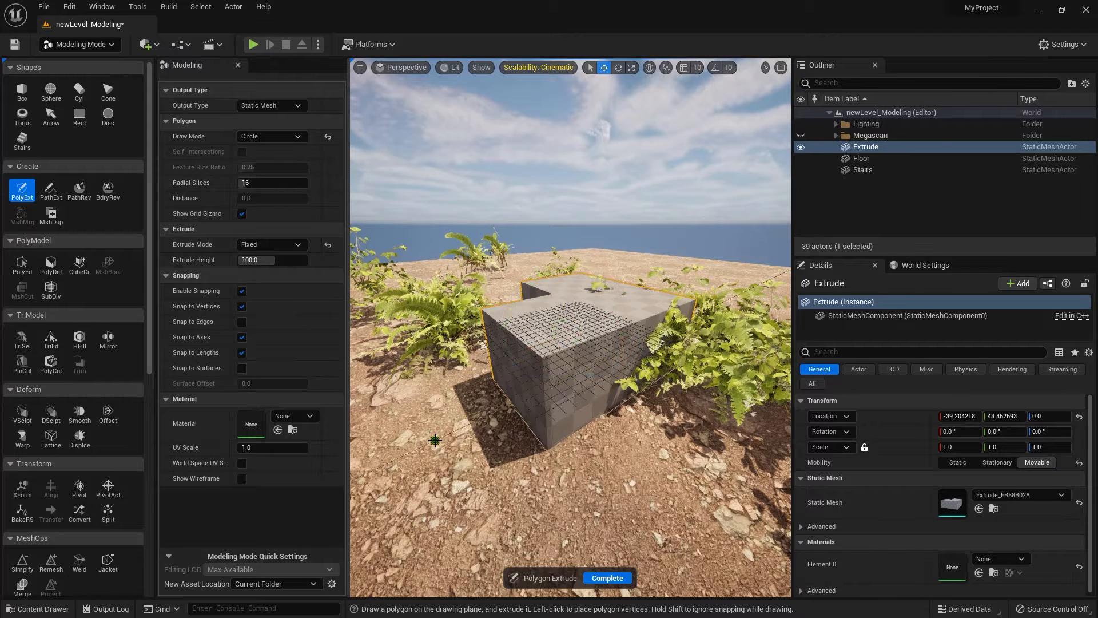
pyautogui.click(456, 472)
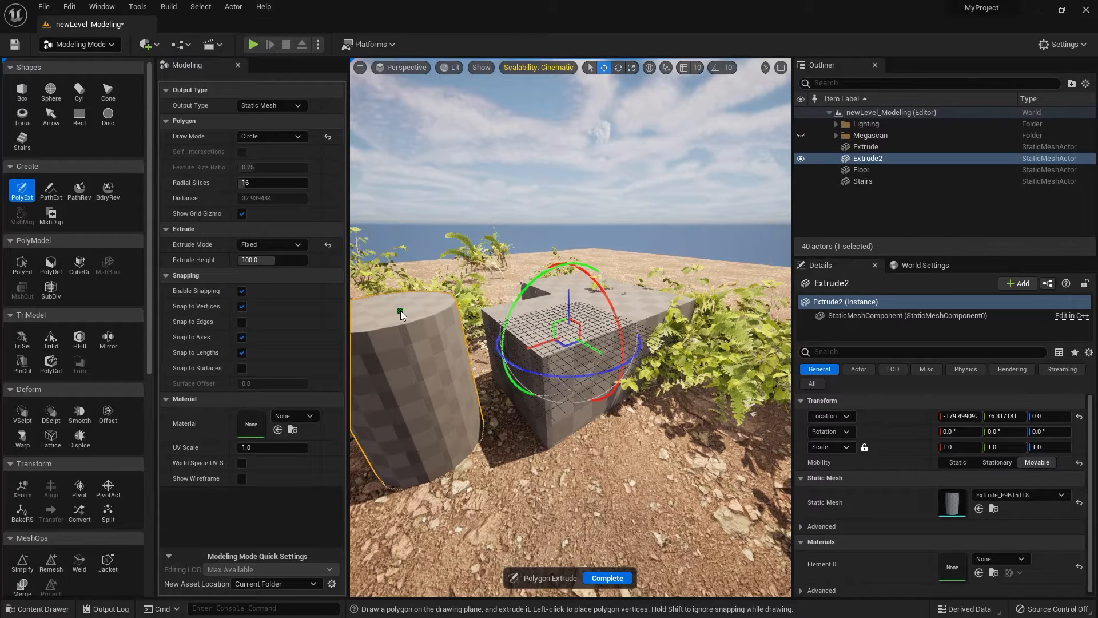
pyautogui.click(606, 578)
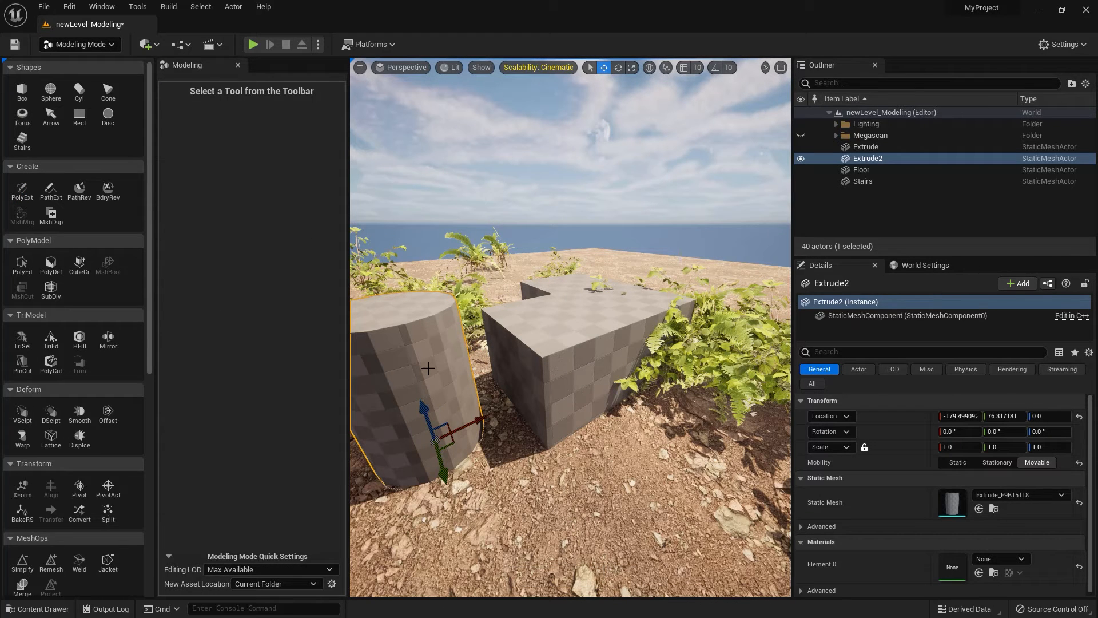
# Delete the extruded cylinder and the L-shaped extruded mesh from the level.
pyautogui.press('Delete')
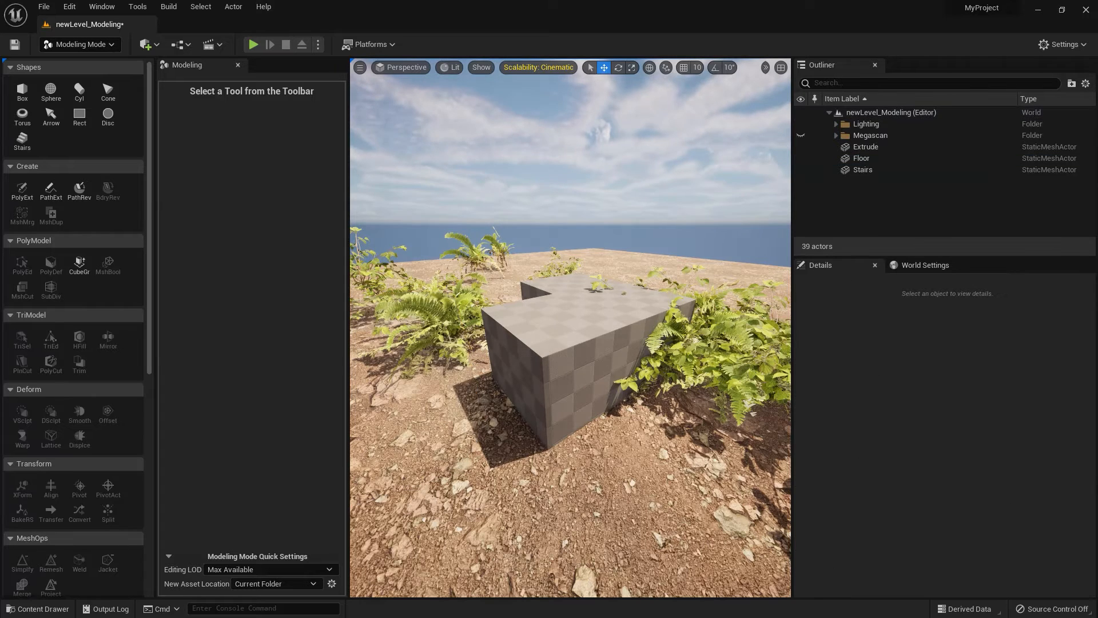
pyautogui.click(583, 420)
pyautogui.press('Delete')
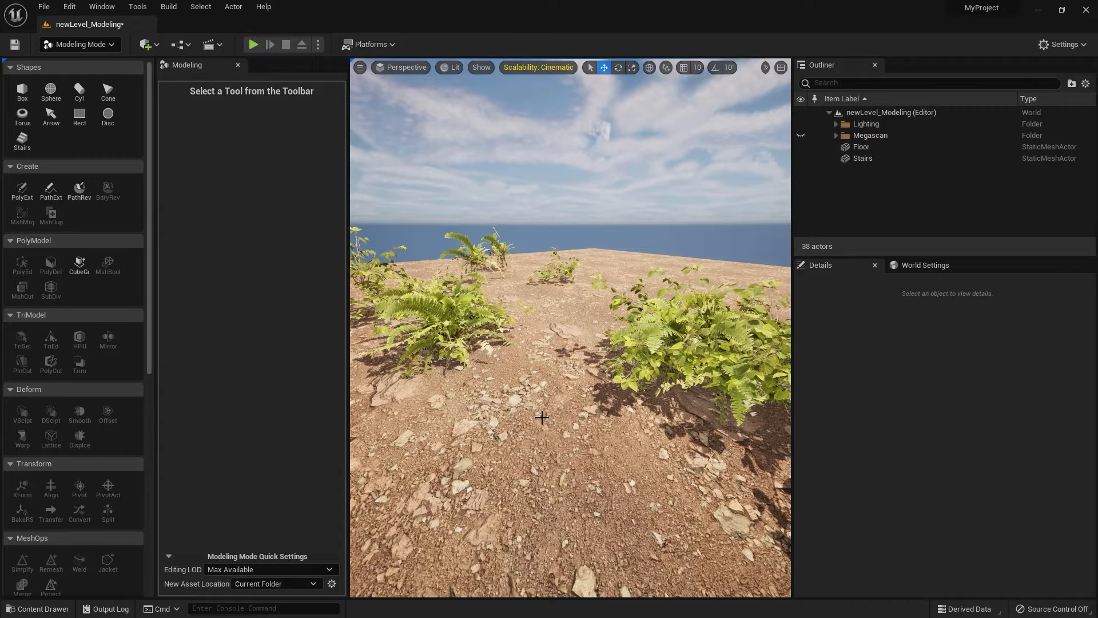
# Start Path Extrude with interactive width and draw a closed four-sided path on the drawing grid.
pyautogui.click(40, 197)
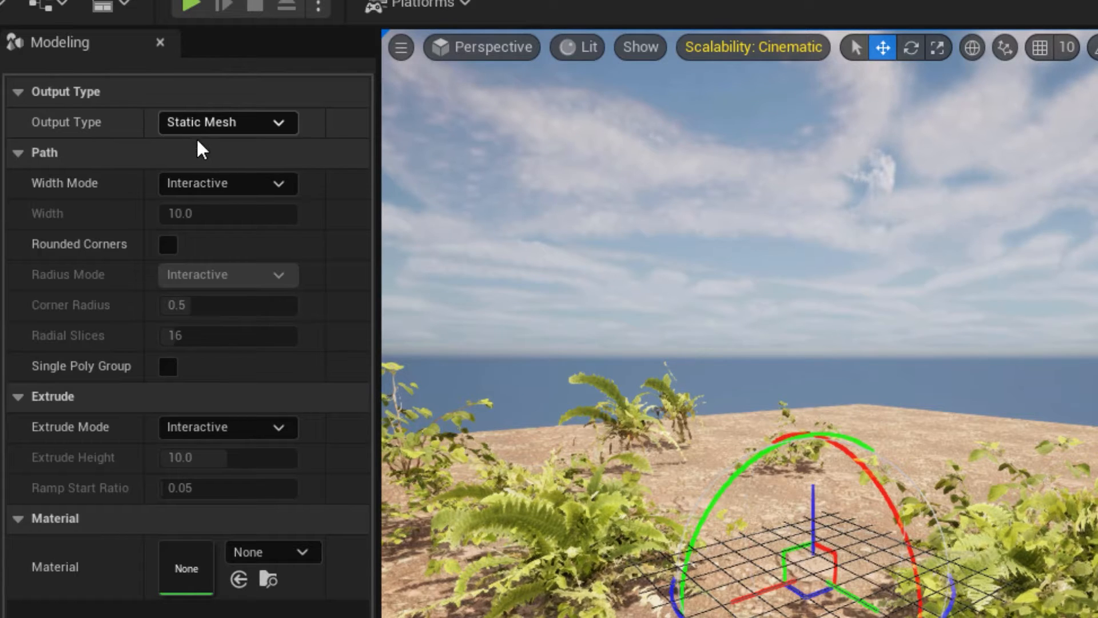
pyautogui.click(210, 185)
pyautogui.click(210, 189)
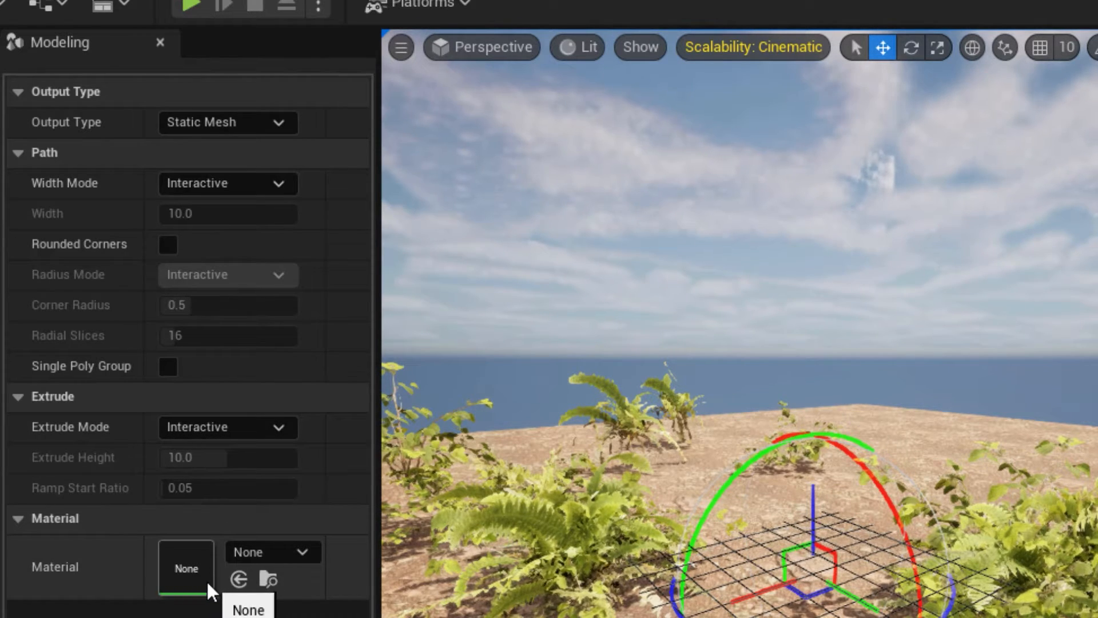
pyautogui.keyDown('alt'); pyautogui.moveTo(709, 365); pyautogui.dragTo(829, 463); pyautogui.keyUp('alt')
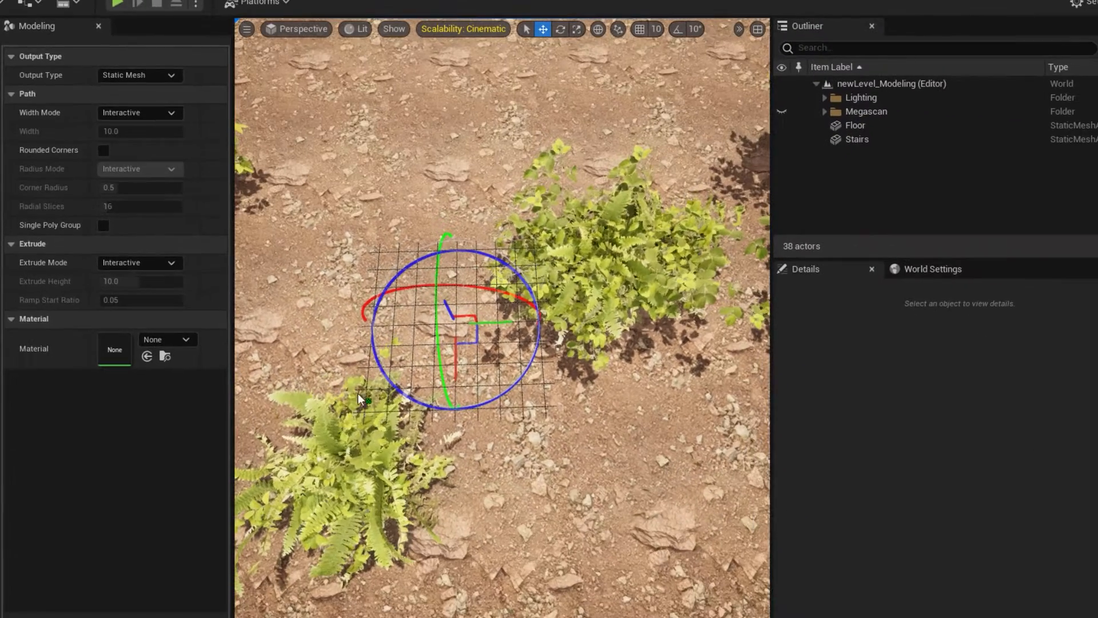
pyautogui.click(366, 379)
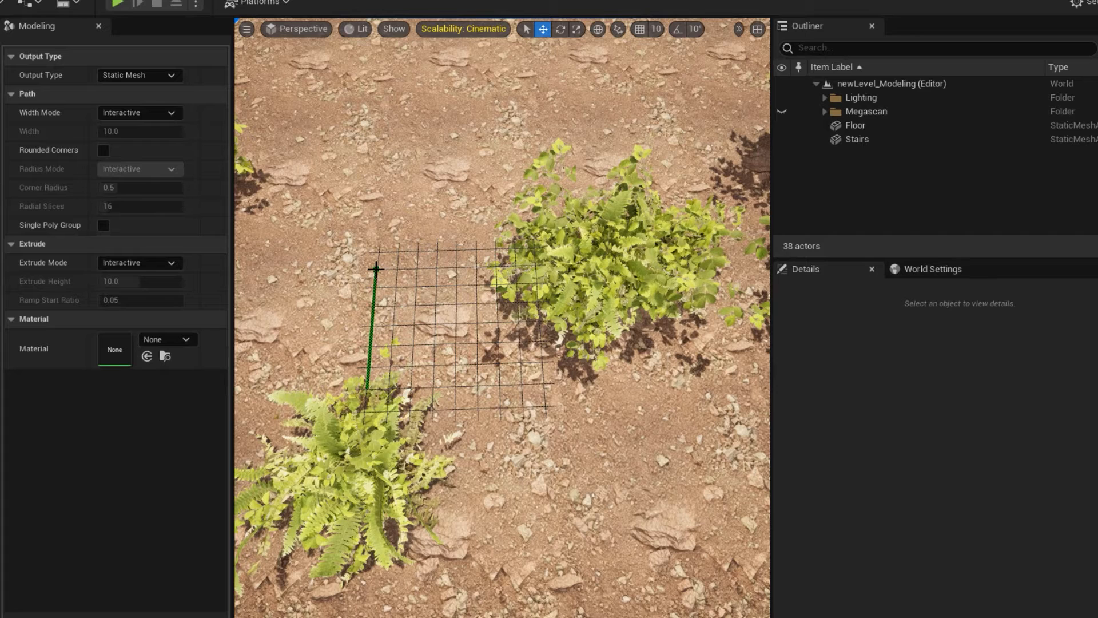
pyautogui.click(375, 269)
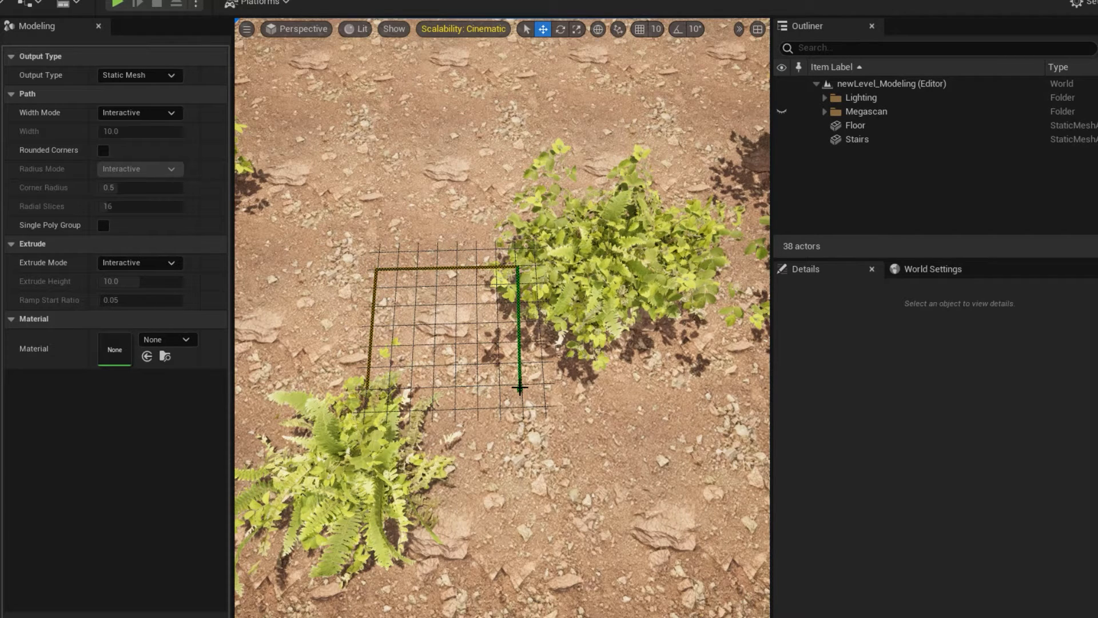
pyautogui.click(521, 386)
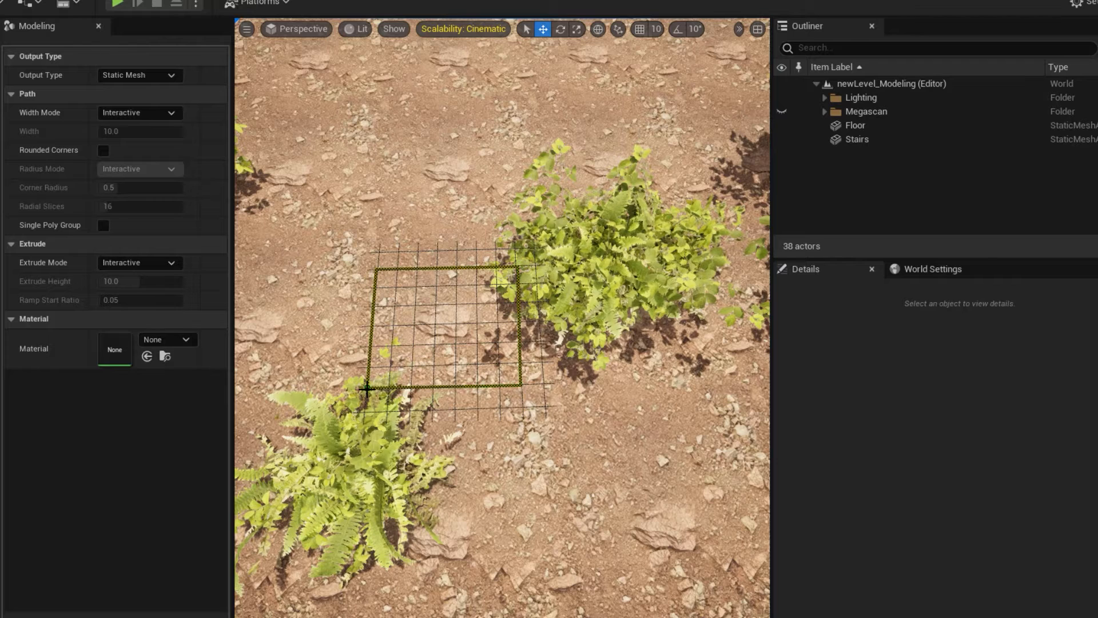
pyautogui.click(366, 384)
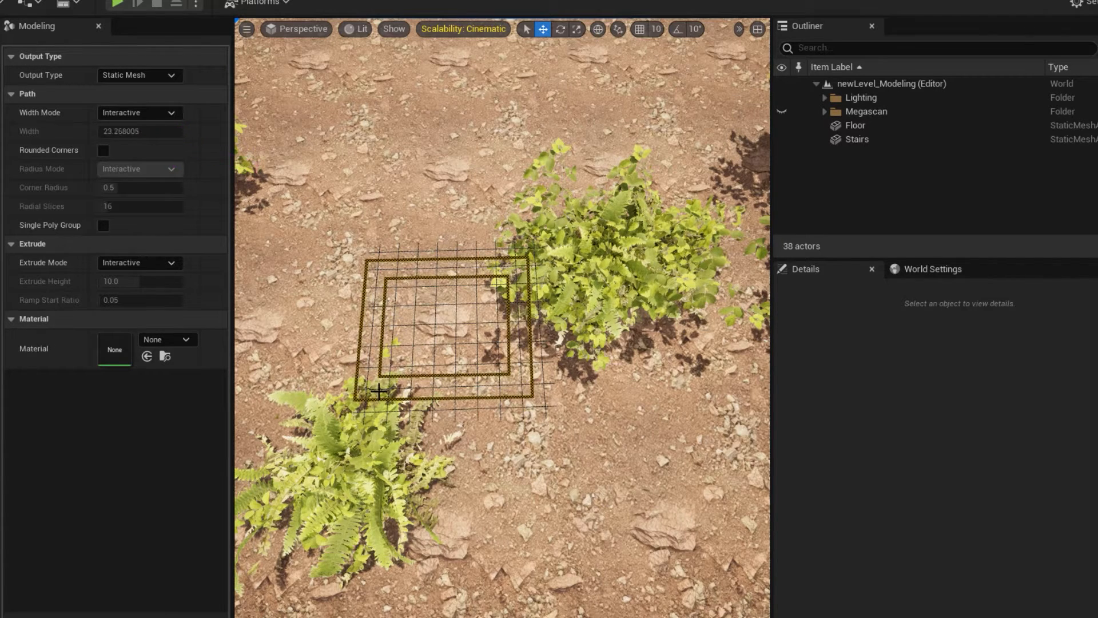
# Give the closed path a width of about 21 units, extrude it about 151 units high, and complete the tool.
pyautogui.click(377, 391)
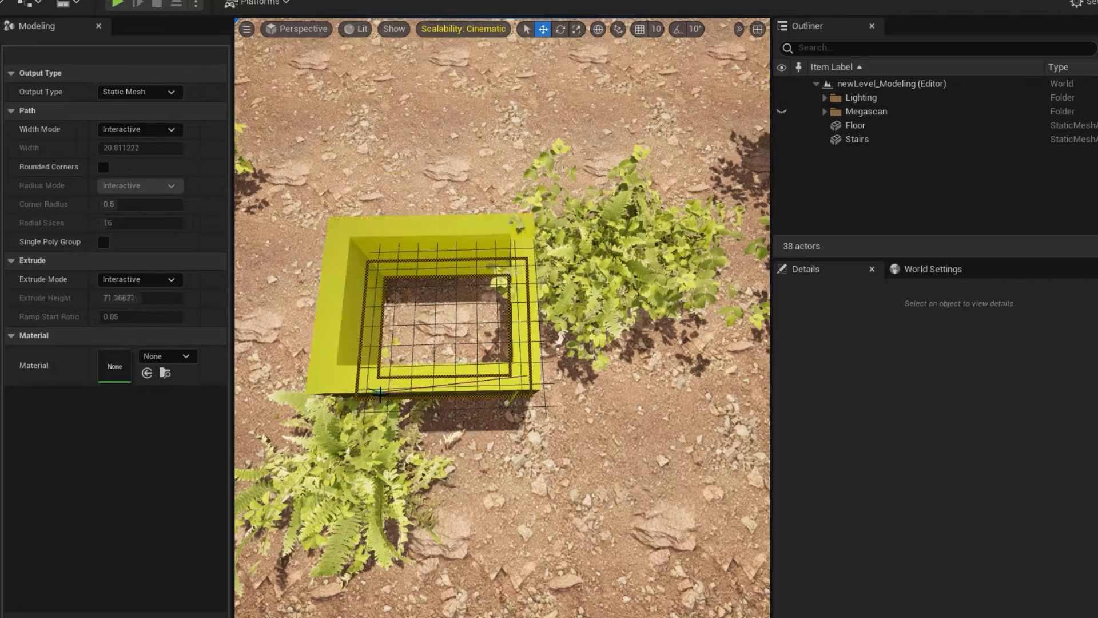
pyautogui.keyDown('alt'); pyautogui.moveTo(385, 399); pyautogui.dragTo(372, 321); pyautogui.keyUp('alt')
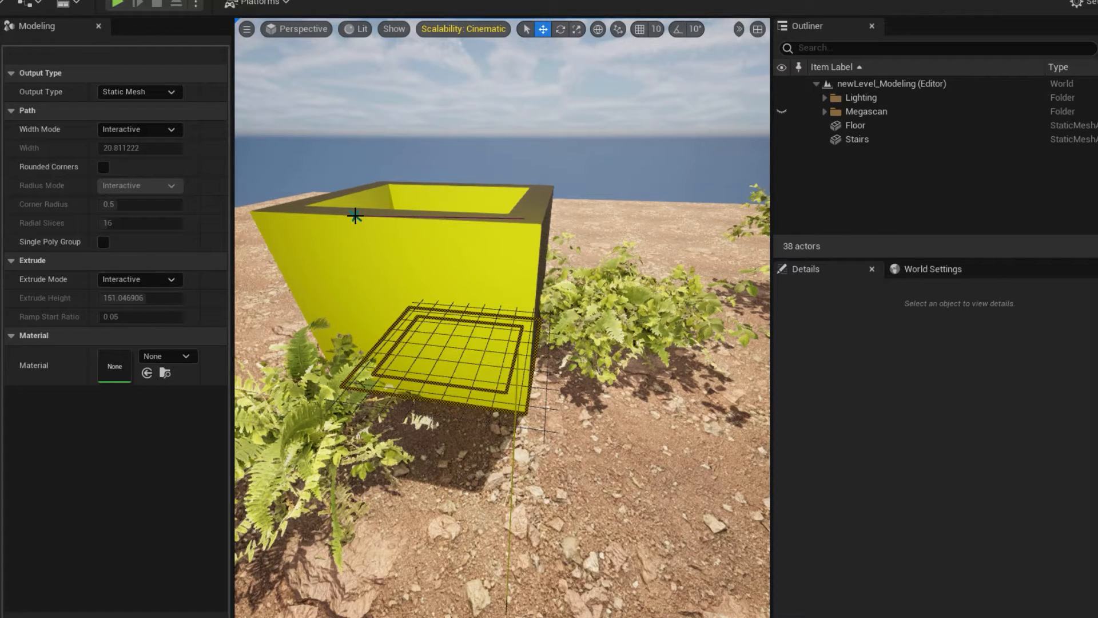
pyautogui.click(356, 216)
pyautogui.click(517, 616)
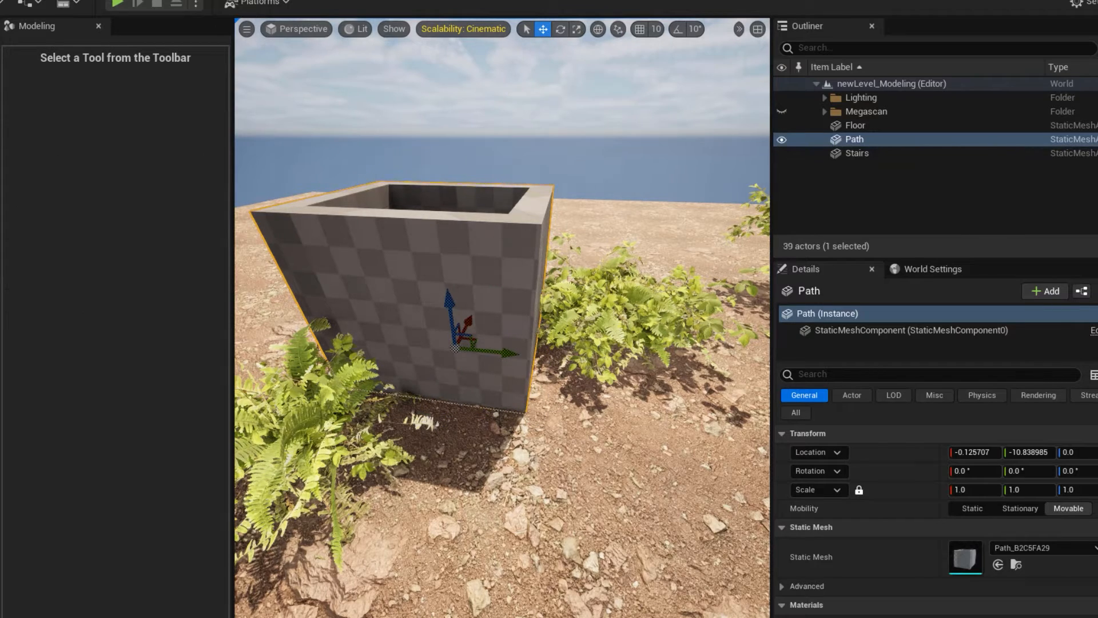
# Delete the hollow box mesh and restart Path Extrude with Rounded Corners enabled, viewing the Radius Mode options.
pyautogui.press('Delete')
pyautogui.click(5, 240)
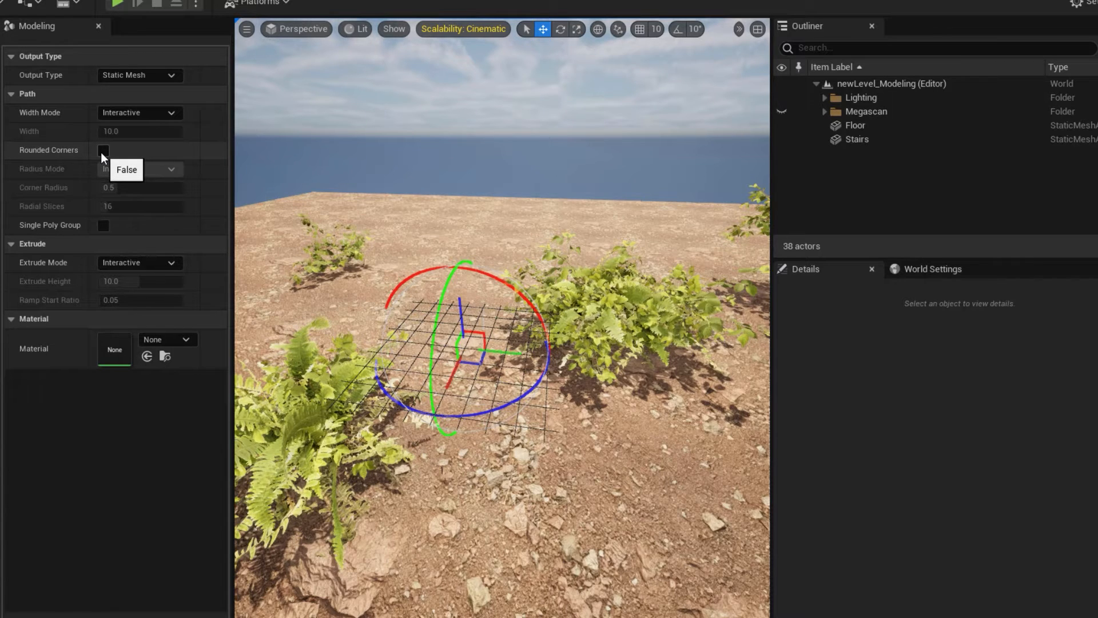
pyautogui.click(103, 151)
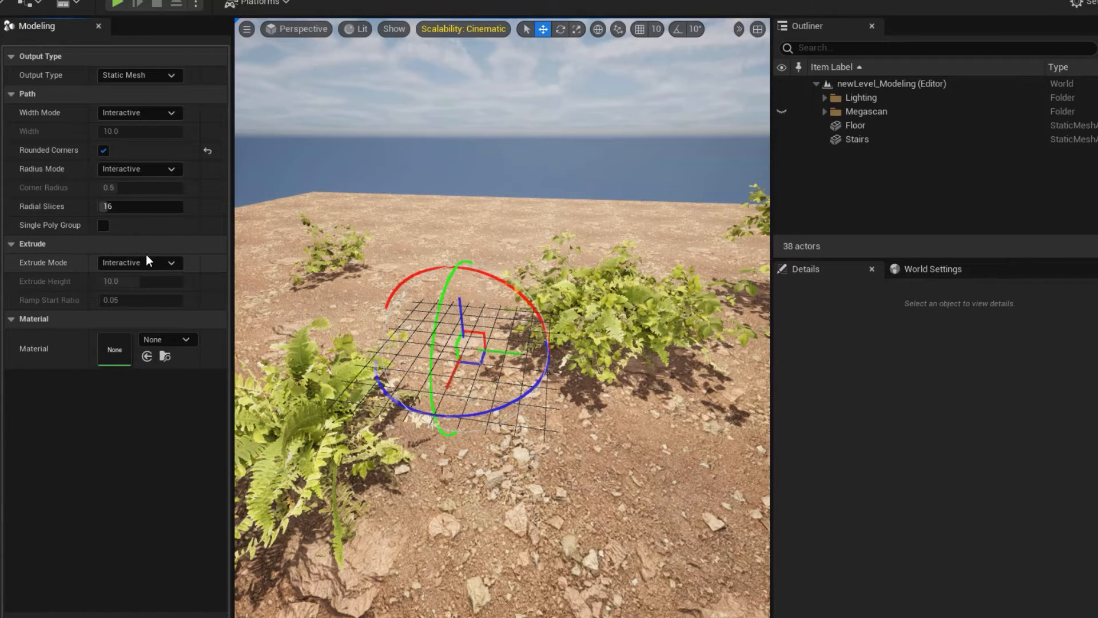
pyautogui.click(129, 173)
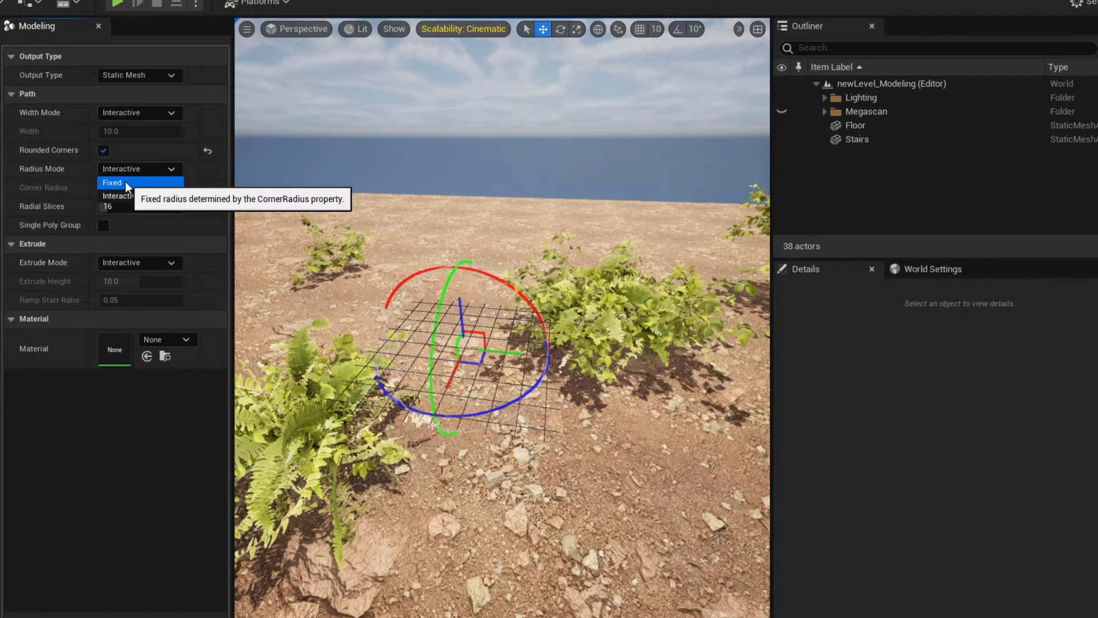
pyautogui.click(209, 57)
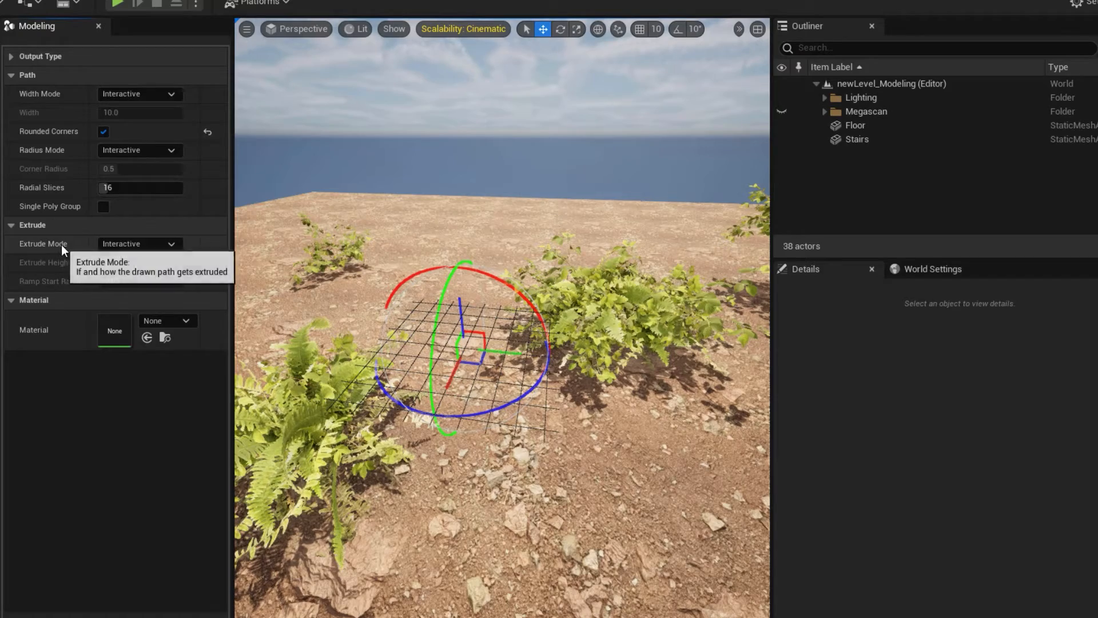
# Draw a closed four-sided path on the drawing grid for the rounded-corner extrusion.
pyautogui.keyDown('alt'); pyautogui.moveTo(363, 454); pyautogui.dragTo(379, 364); pyautogui.keyUp('alt')
pyautogui.click(389, 366)
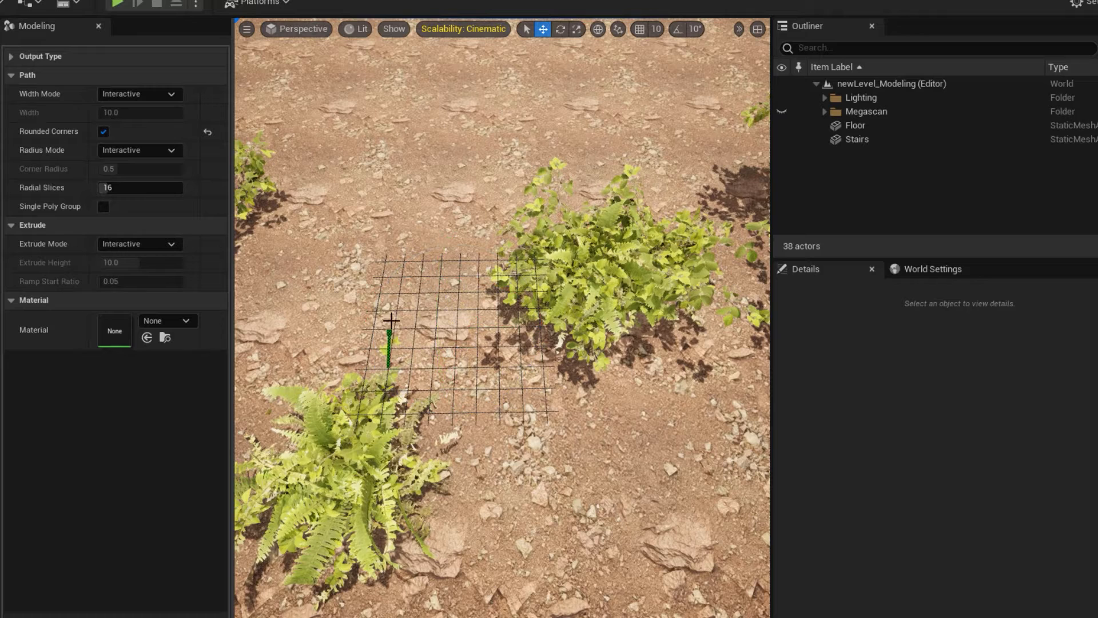
pyautogui.click(401, 274)
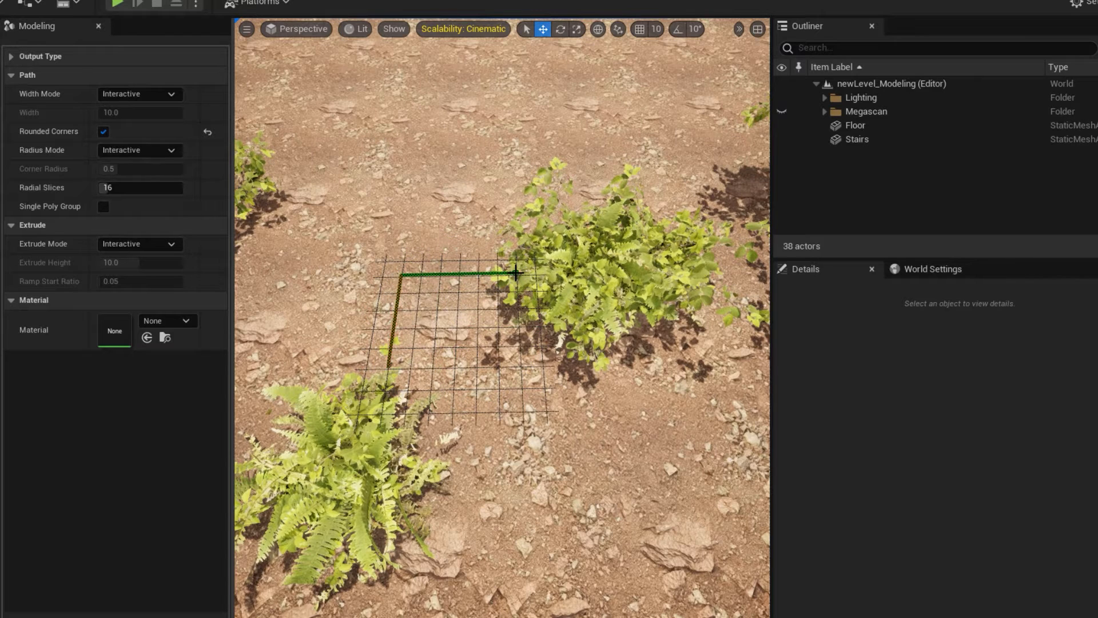
pyautogui.click(516, 274)
pyautogui.click(520, 389)
pyautogui.click(385, 387)
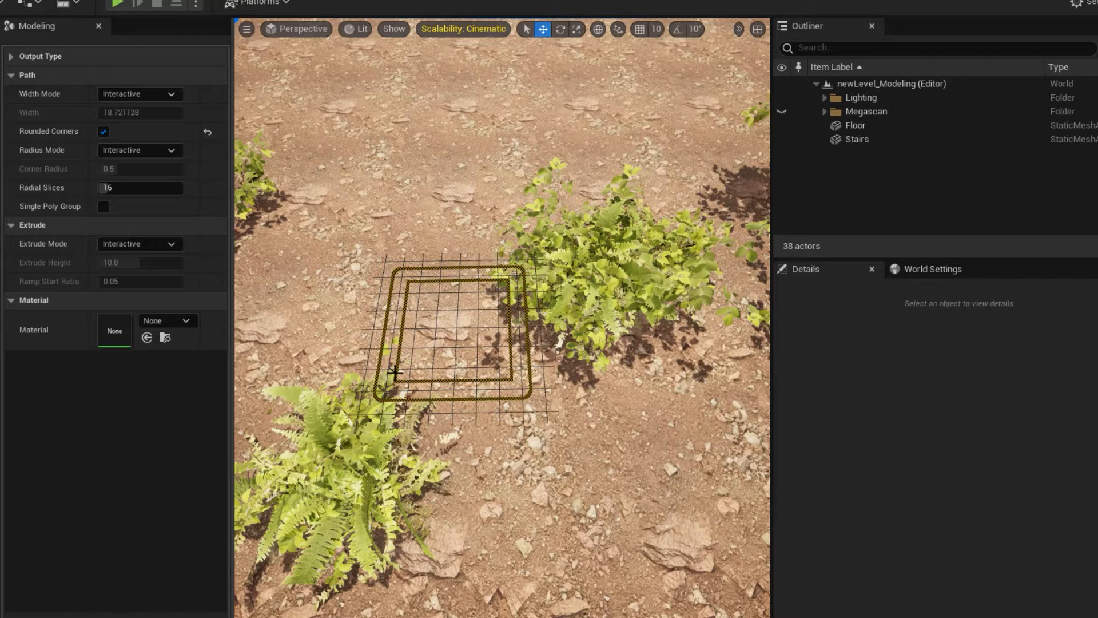
# Set the path to about 19 units wide with a corner radius of about 1.96, extrude it about 97 units high, and complete the tool.
pyautogui.click(395, 372)
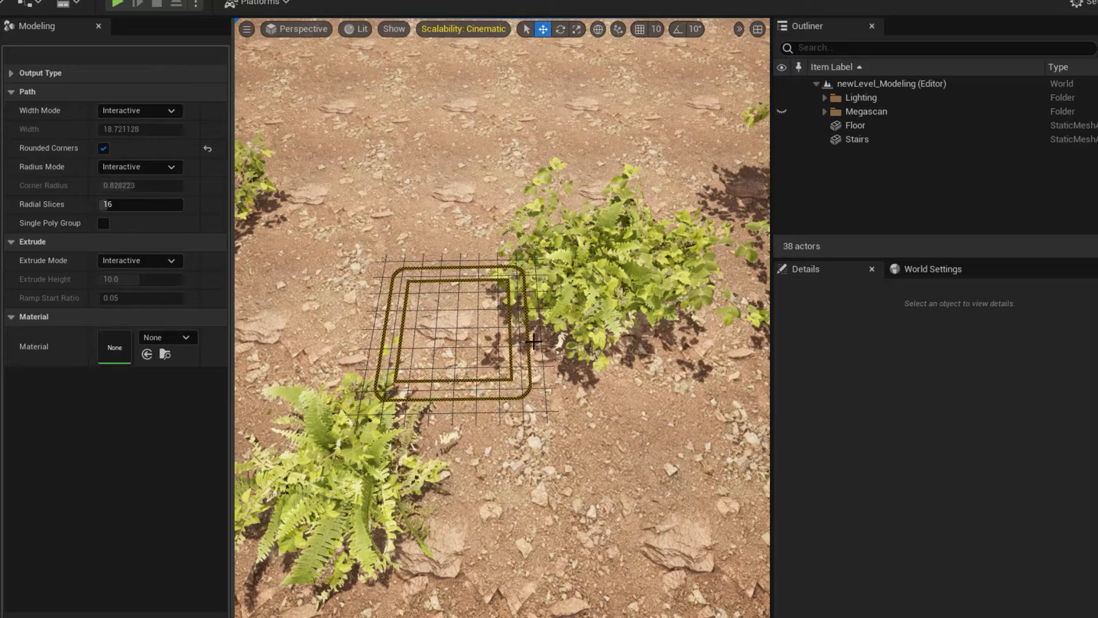
pyautogui.click(487, 336)
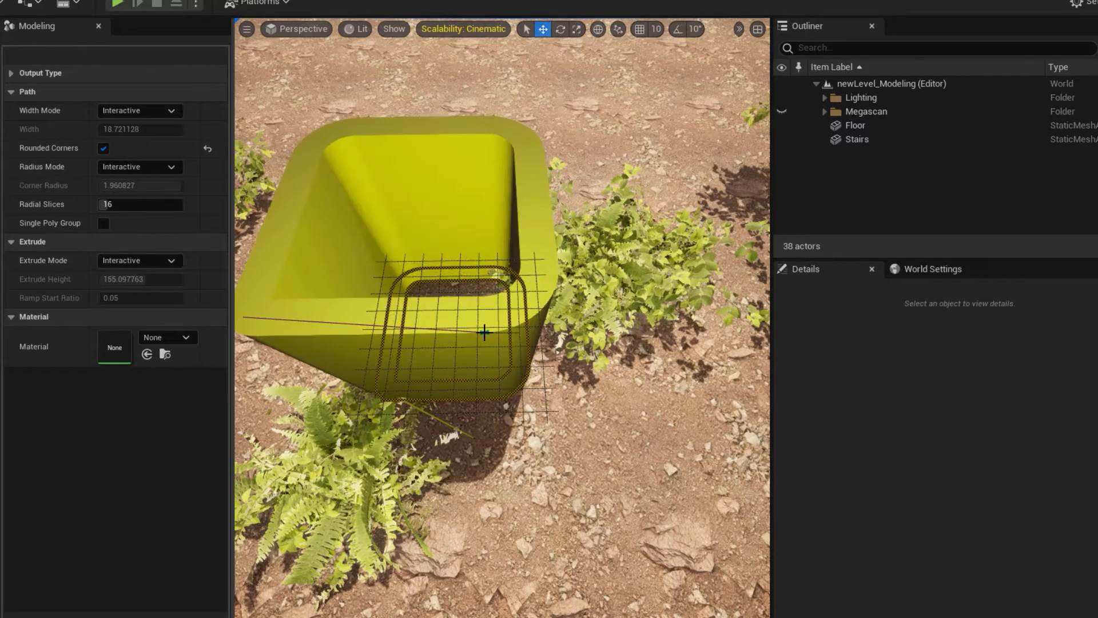
pyautogui.keyDown('alt'); pyautogui.moveTo(449, 348); pyautogui.dragTo(400, 257); pyautogui.keyUp('alt')
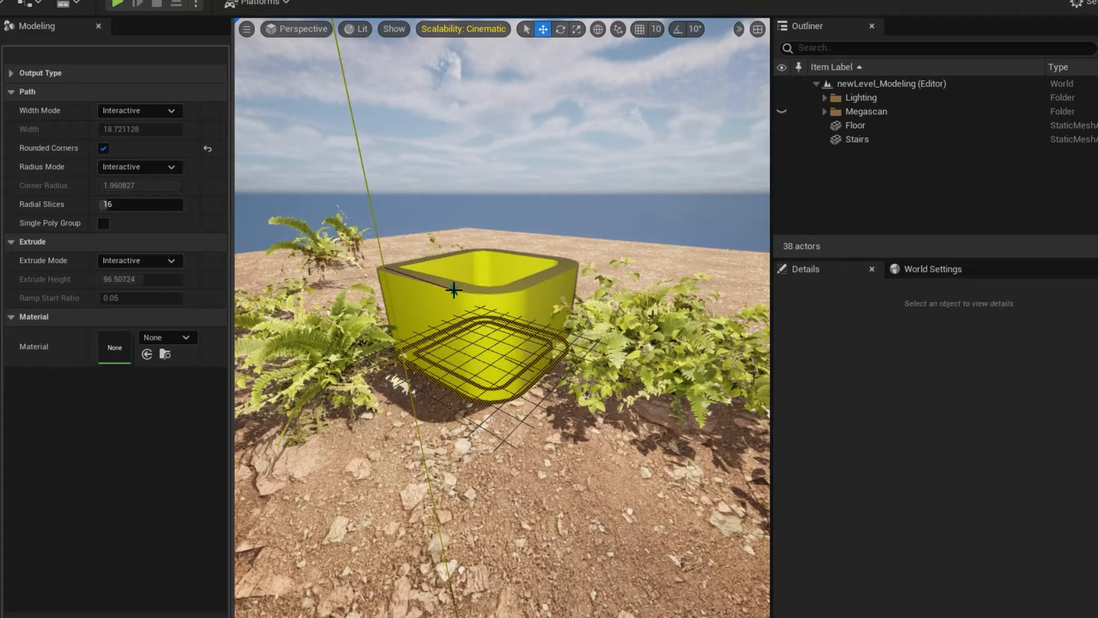
pyautogui.click(456, 289)
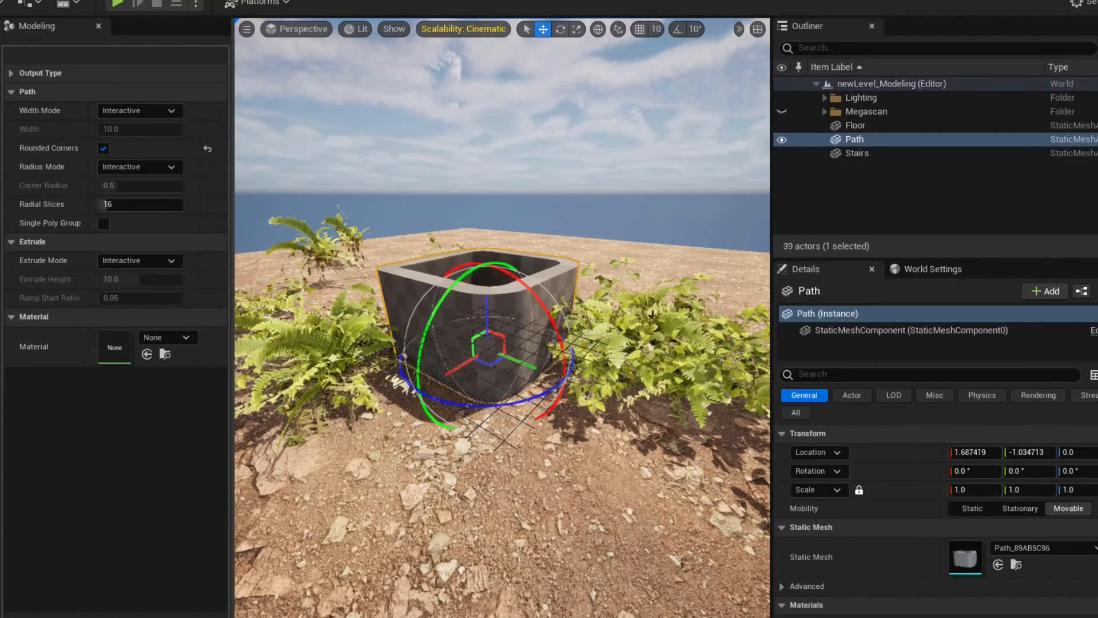
pyautogui.click(550, 615)
# Delete the rounded hollow box mesh and start the Path Revolve tool.
pyautogui.keyDown('alt'); pyautogui.moveTo(487, 320); pyautogui.dragTo(521, 337); pyautogui.keyUp('alt')
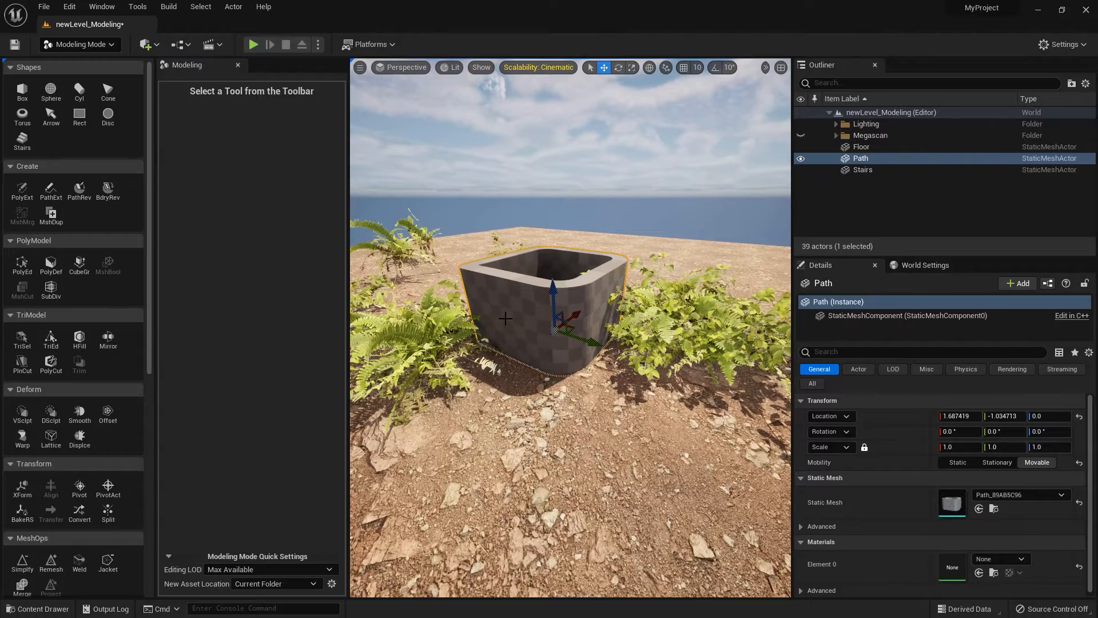
pyautogui.press('Delete')
pyautogui.click(81, 194)
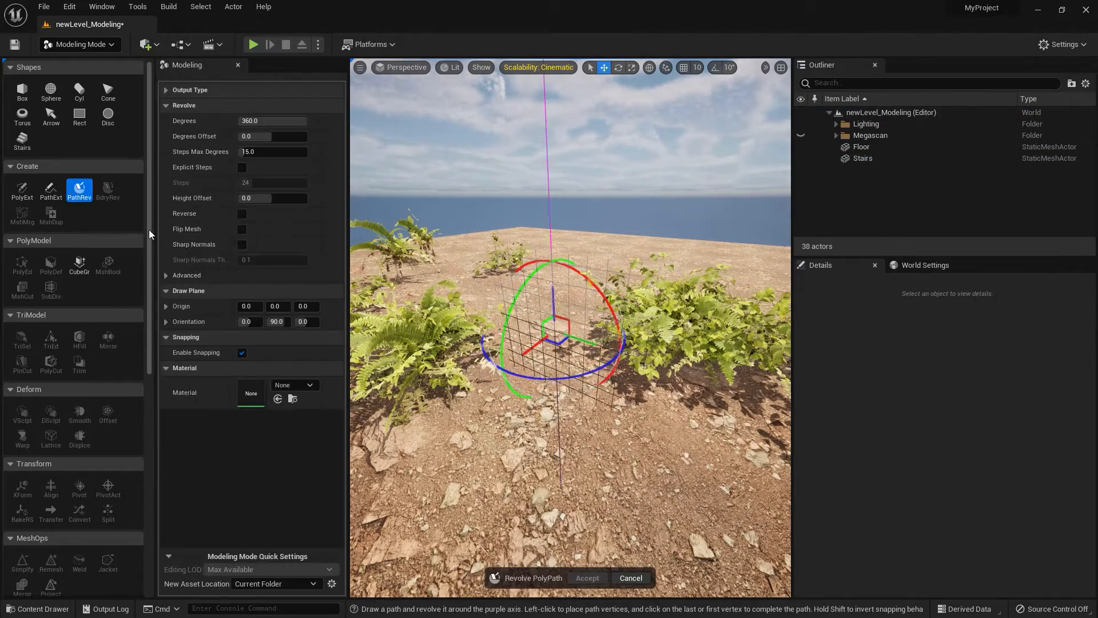
# Draw a closed half-vase profile along the purple revolve axis, with a narrow neck and wide body spanning the drawing grid's height.
pyautogui.keyDown('alt'); pyautogui.moveTo(451, 394); pyautogui.dragTo(499, 371); pyautogui.keyUp('alt')
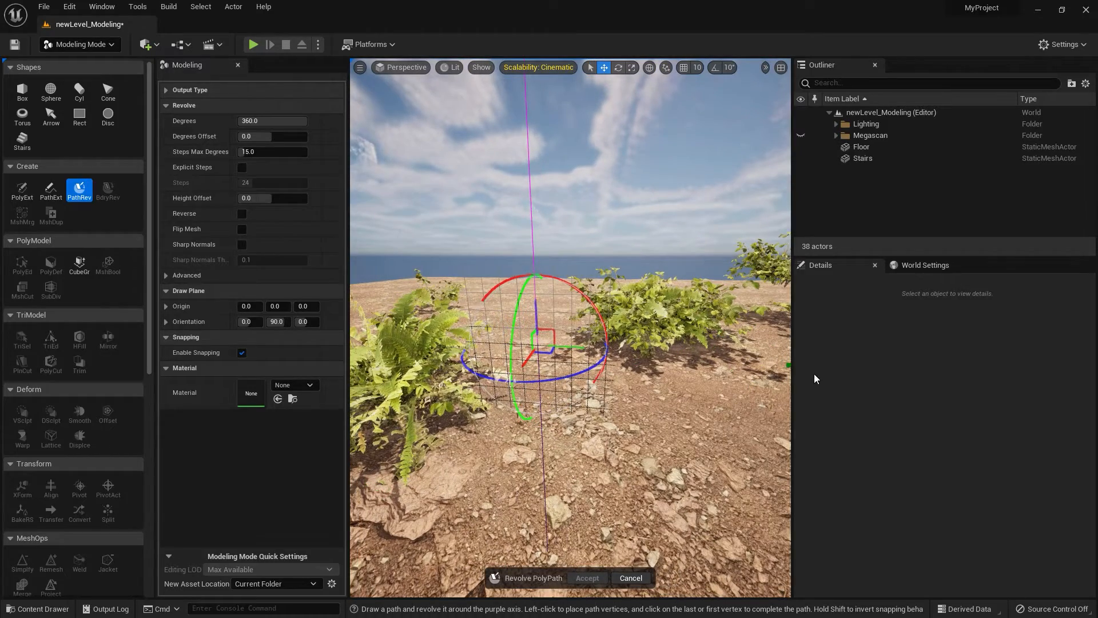
pyautogui.press('w')
pyautogui.moveTo(549, 338); pyautogui.dragTo(486, 320, button='right')
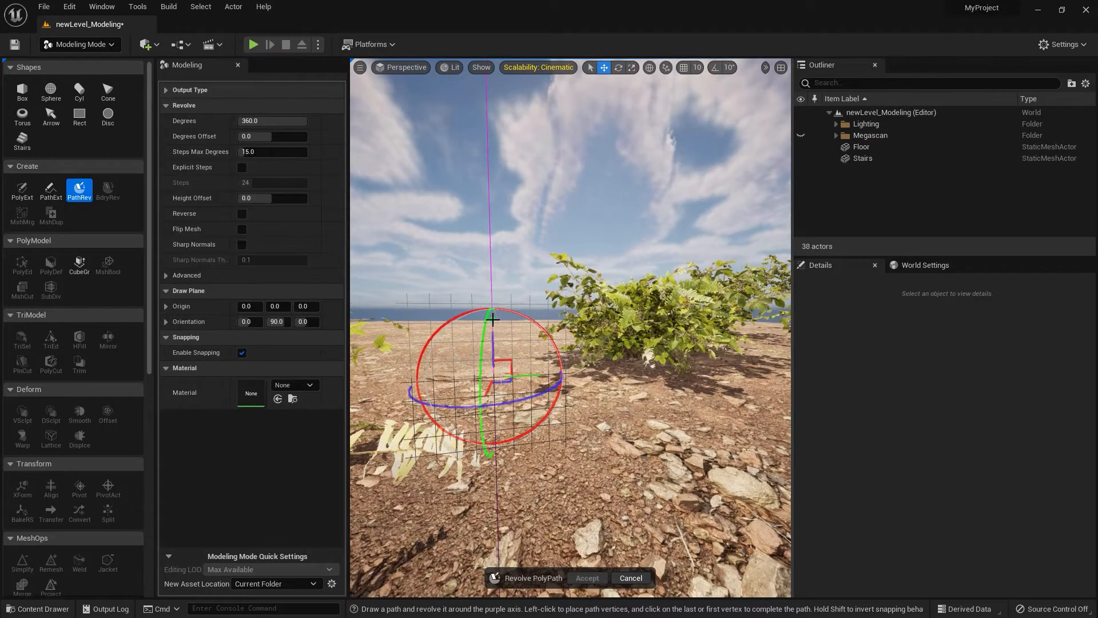
pyautogui.click(491, 304)
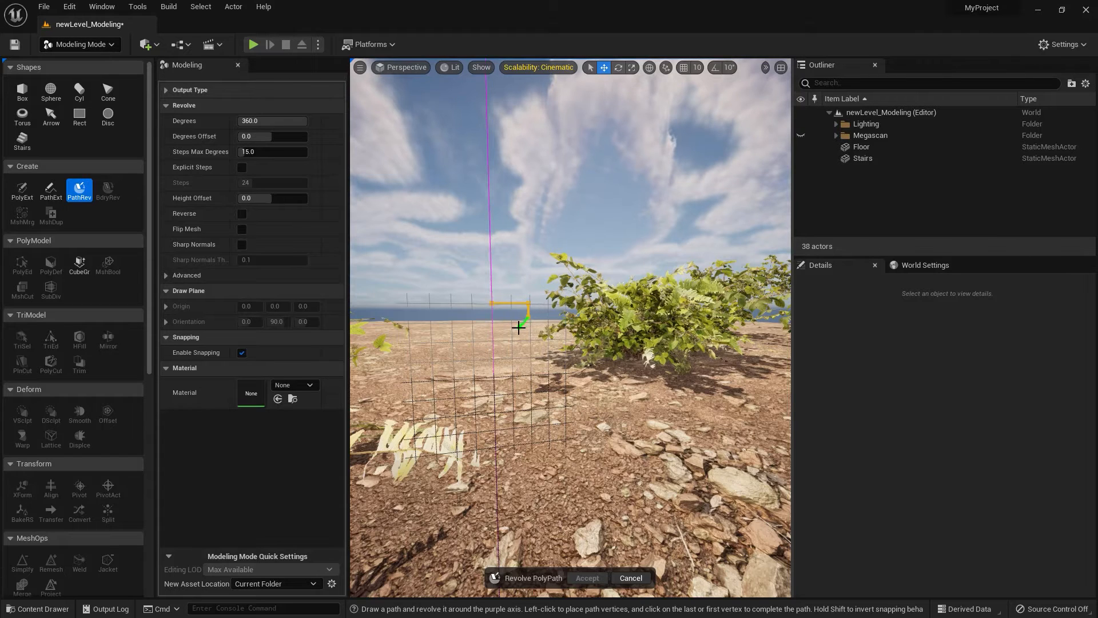
pyautogui.click(538, 350)
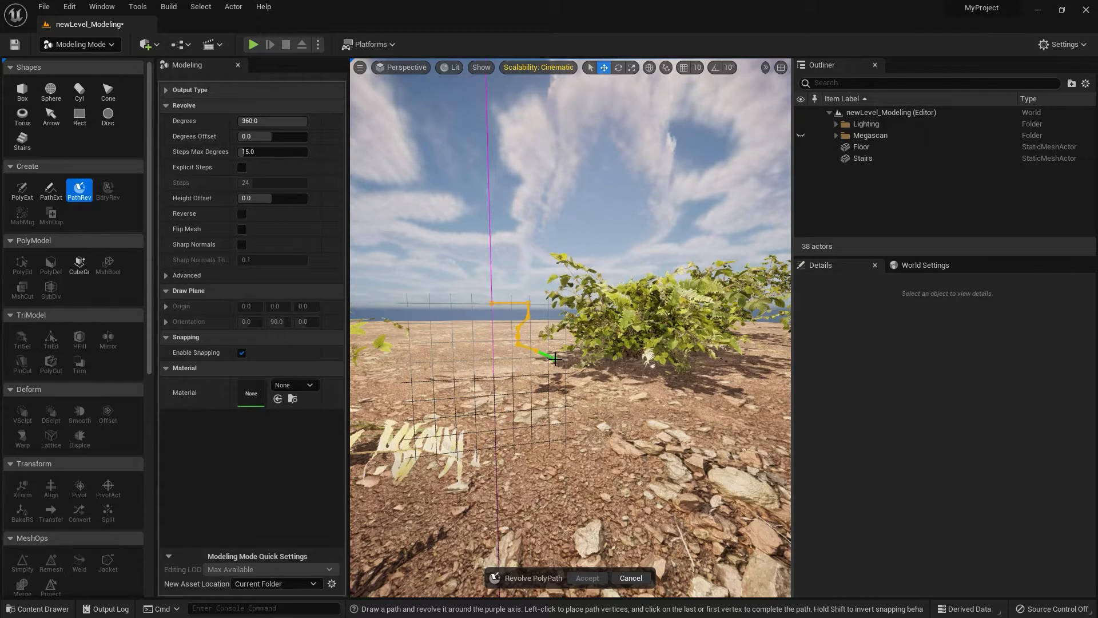
pyautogui.click(556, 361)
pyautogui.click(563, 394)
pyautogui.click(551, 411)
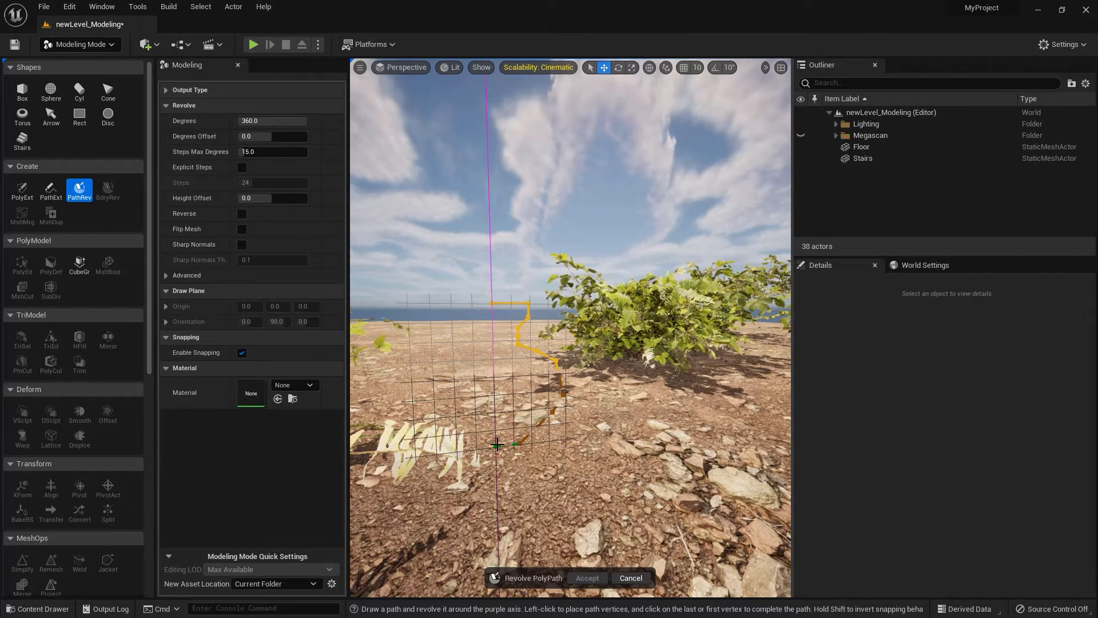
pyautogui.click(497, 444)
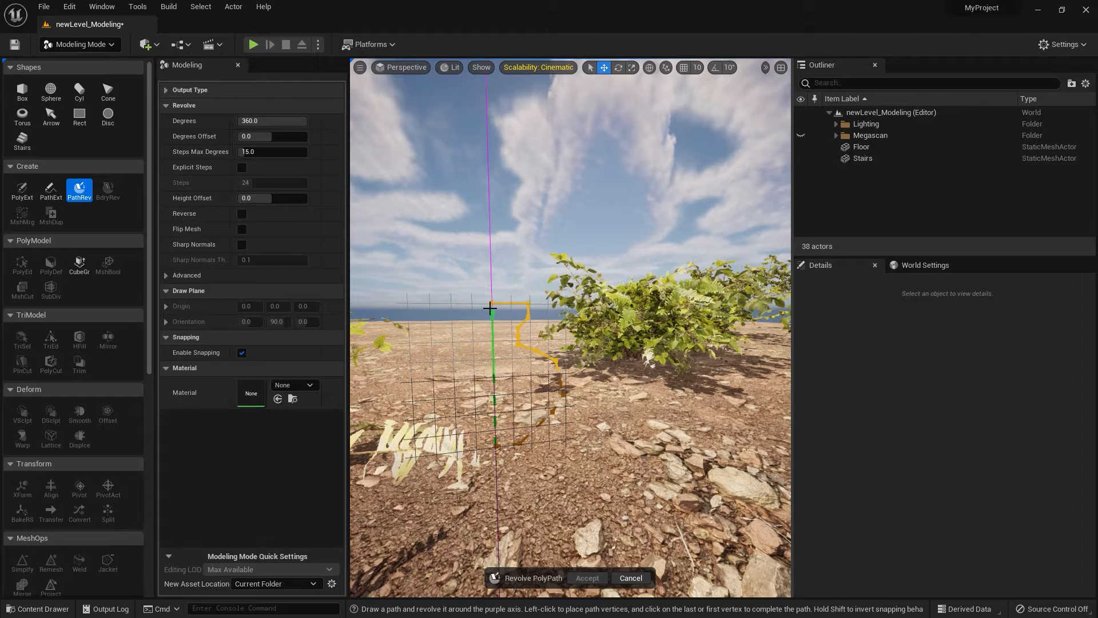
pyautogui.click(490, 303)
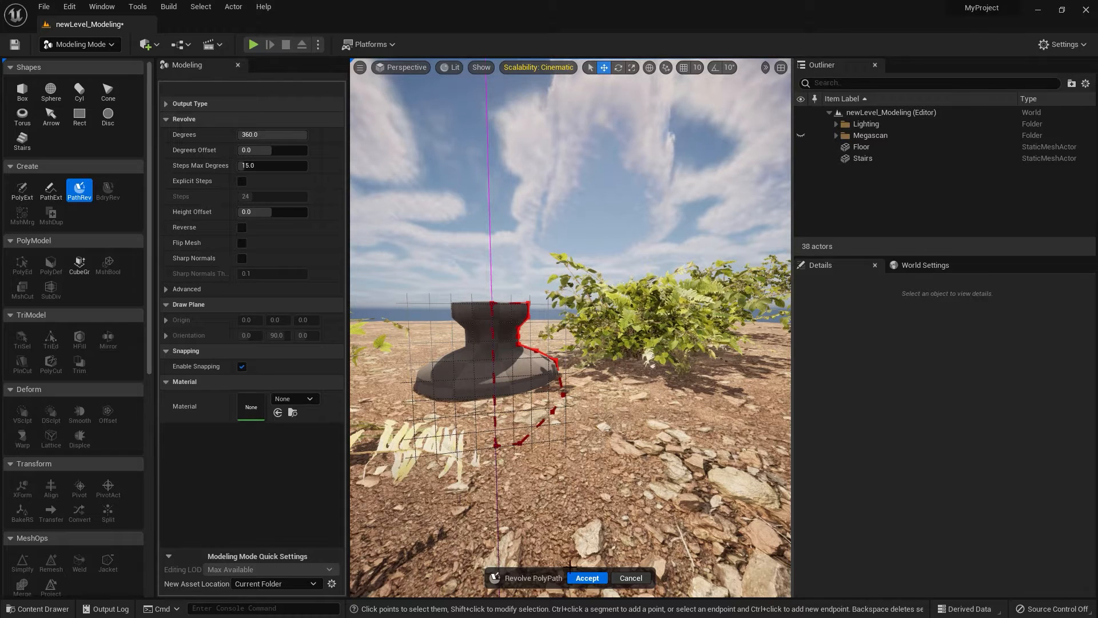
# Complete the path revolve and raise the vase to a Z location of about 57.3.
pyautogui.click(587, 578)
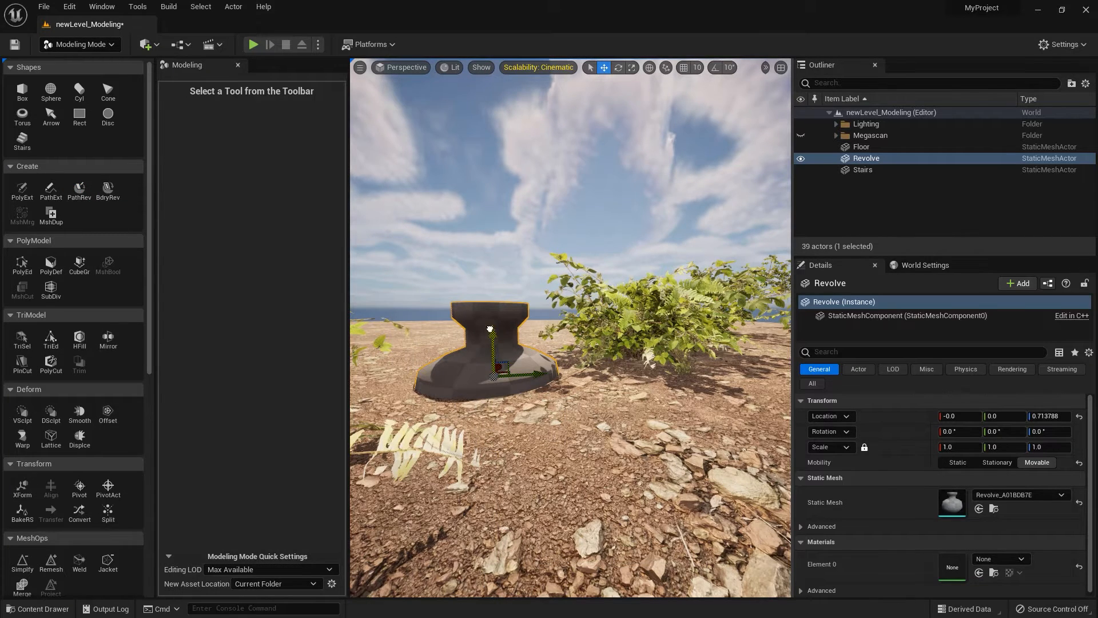
pyautogui.moveTo(490, 328); pyautogui.dragTo(503, 248)
pyautogui.press('f')
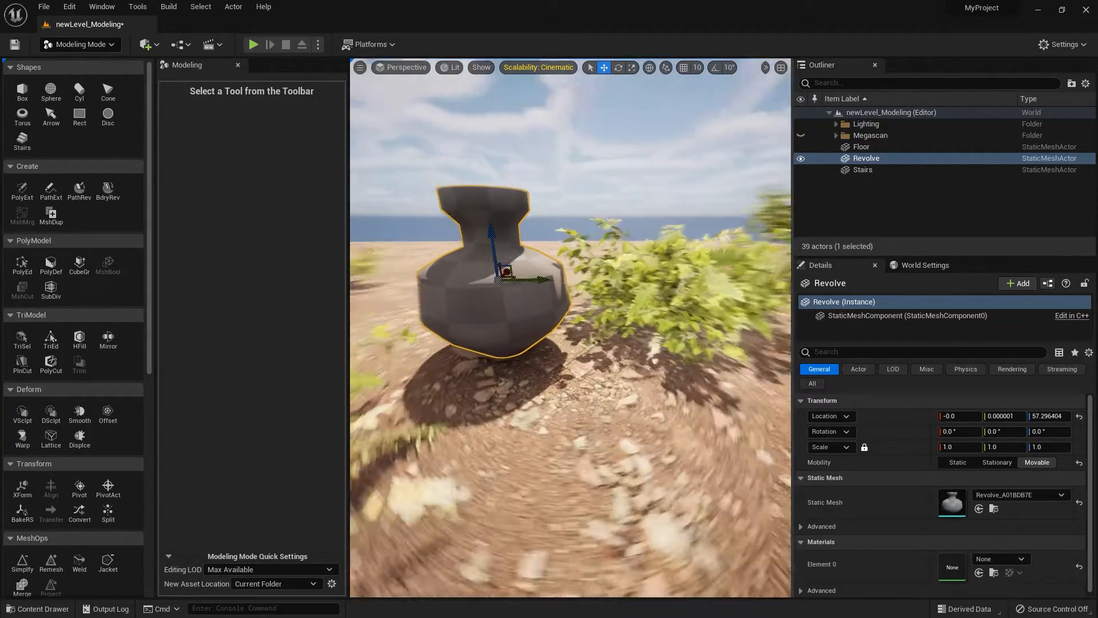
pyautogui.scroll(-2, 520, 286)
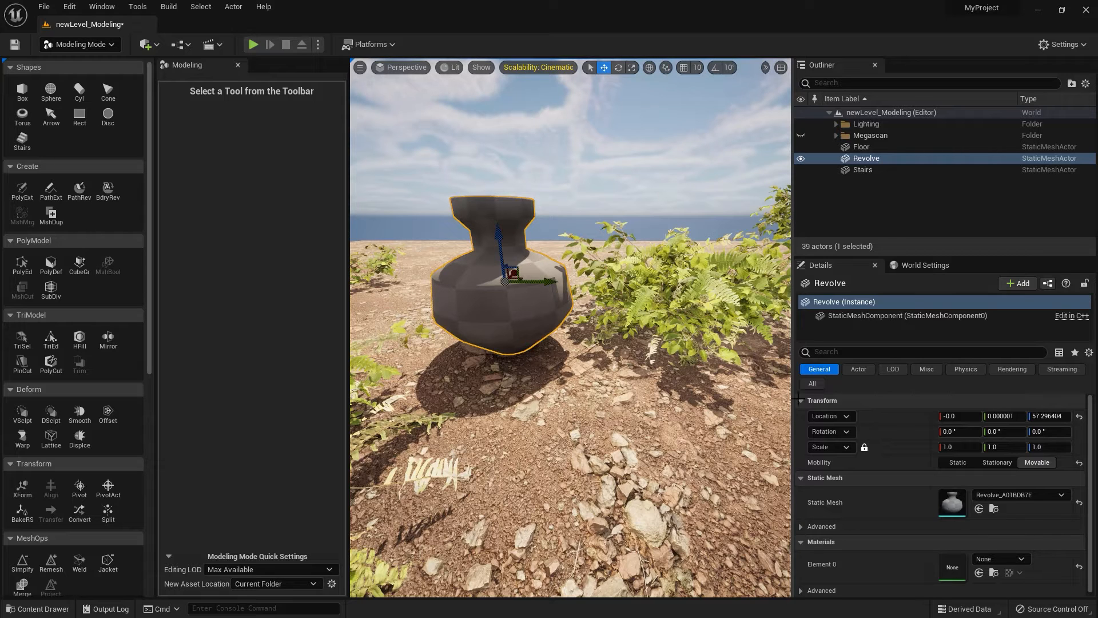
# Scale the vase uniformly to 0.9225, try a Y-only scale of 0.83 with the ratio unlocked, and undo it.
pyautogui.moveTo(955, 446); pyautogui.dragTo(924, 446)
pyautogui.moveTo(1001, 447); pyautogui.dragTo(1012, 446)
pyautogui.click(864, 449)
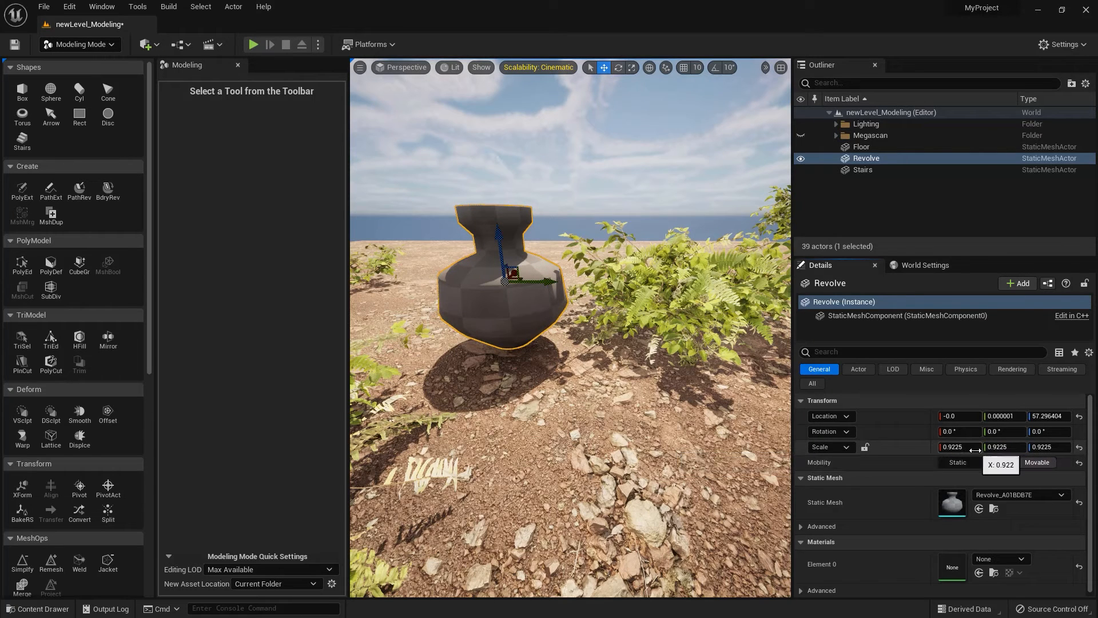
pyautogui.moveTo(997, 447); pyautogui.dragTo(975, 448)
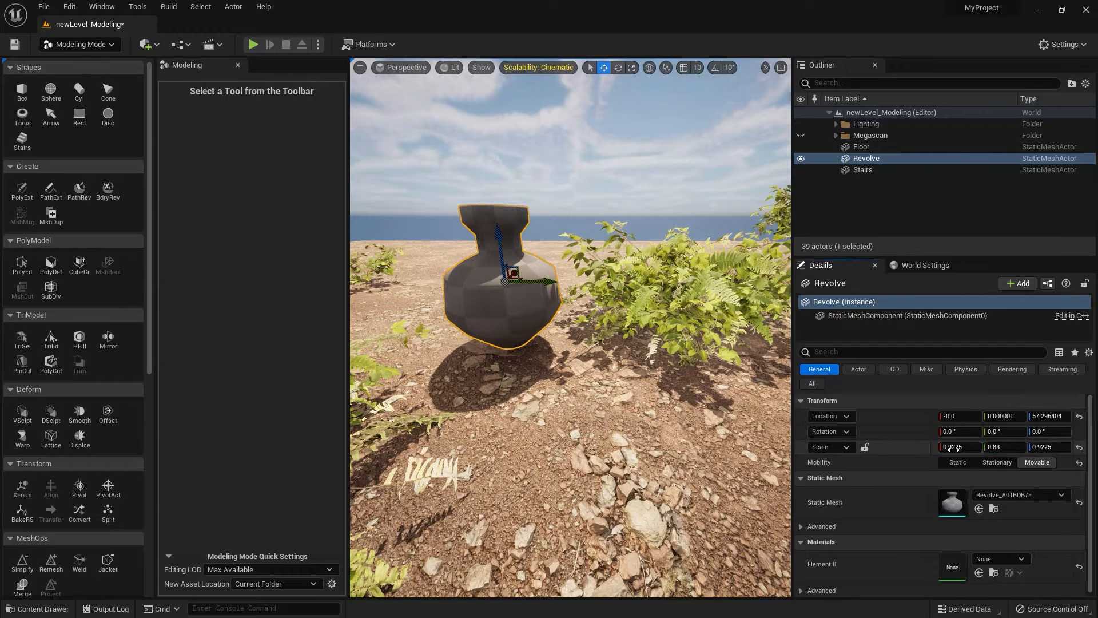
pyautogui.hotkey('ctrl', 'z')
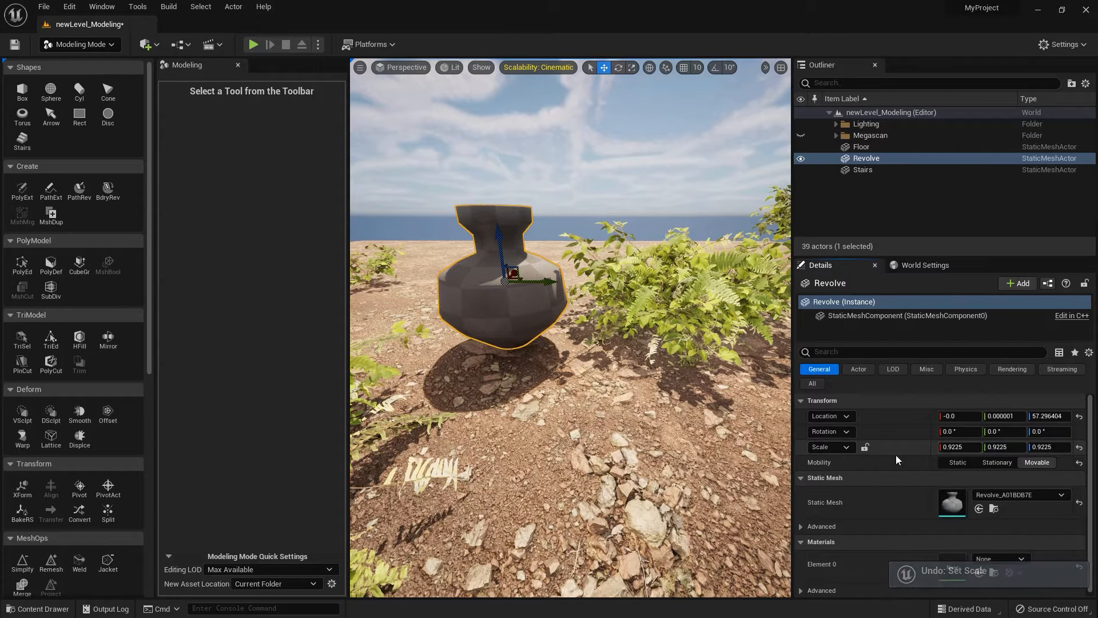
# Lock the scale ratio again and scale the vase uniformly to 0.9525.
pyautogui.click(864, 447)
pyautogui.moveTo(1007, 447); pyautogui.dragTo(1016, 447)
pyautogui.scroll(-10, 546, 362)
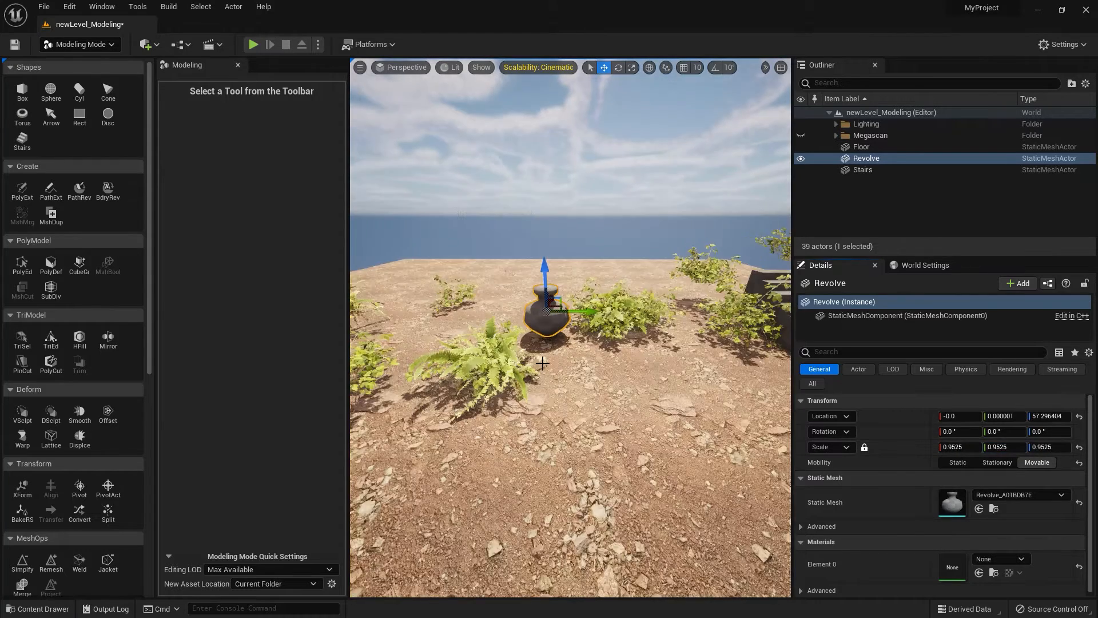
# Move the vase beside the stairs to a Y location of about 743.45 and scale it uniformly to 0.5.
pyautogui.moveTo(600, 319); pyautogui.dragTo(529, 372)
pyautogui.press('f')
pyautogui.scroll(-6, 663, 338)
pyautogui.press('r')
pyautogui.press('w')
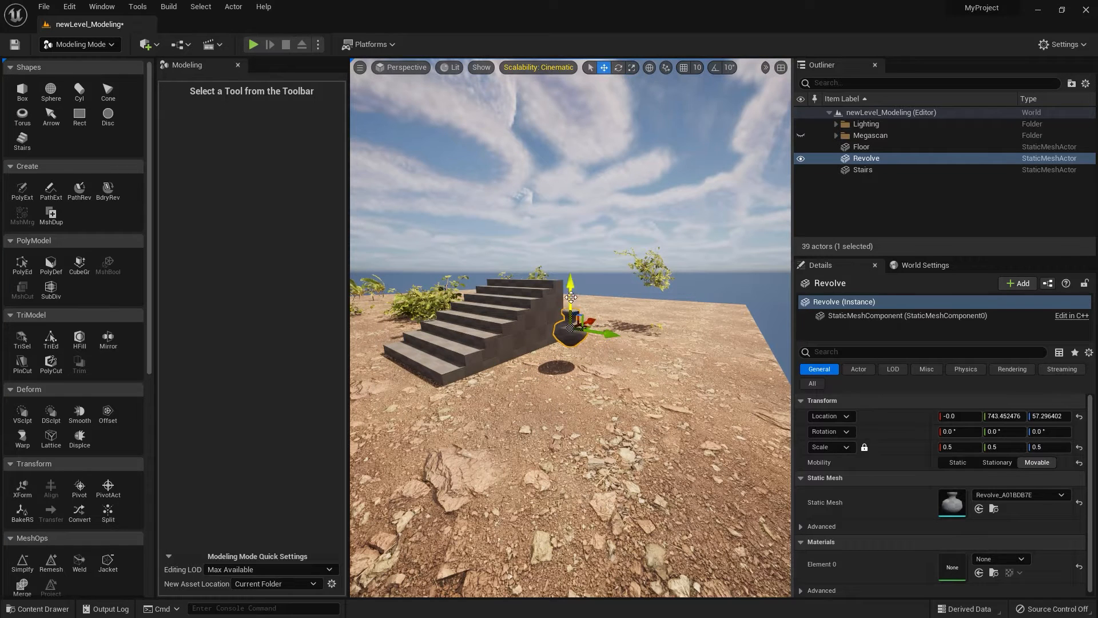
# Lower the vase onto the floor and shift it closer to the stairs, to a Y location of about 702.63.
pyautogui.moveTo(570, 296)
pyautogui.mouseDown()
pyautogui.moveTo(570, 318)
pyautogui.moveTo(571, 304)
pyautogui.mouseUp()
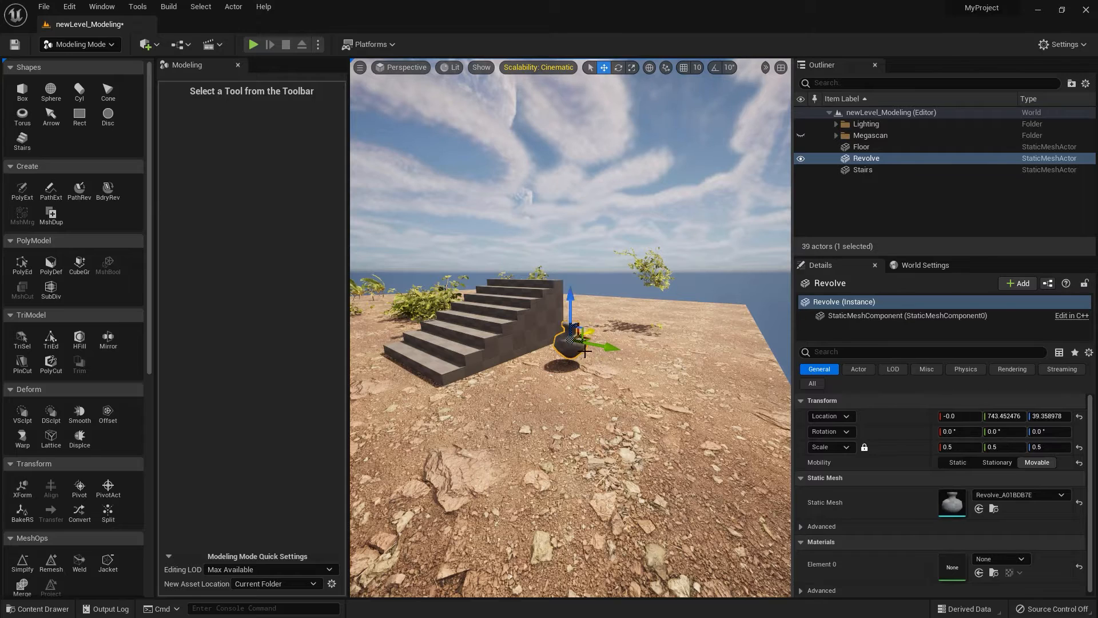
pyautogui.press('End')
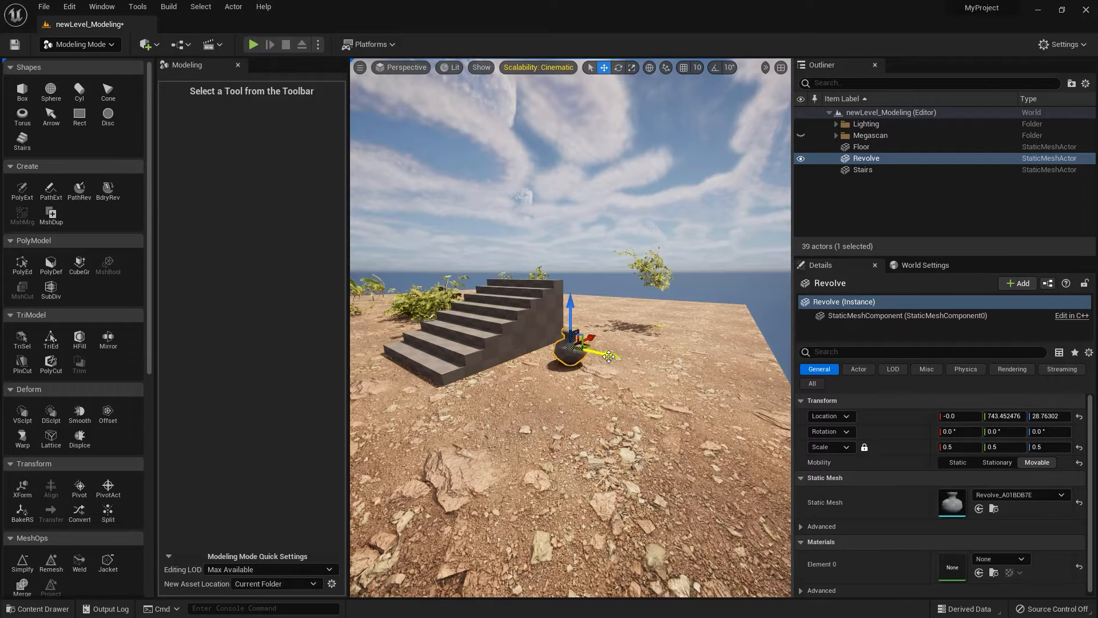
pyautogui.moveTo(608, 356); pyautogui.dragTo(583, 352)
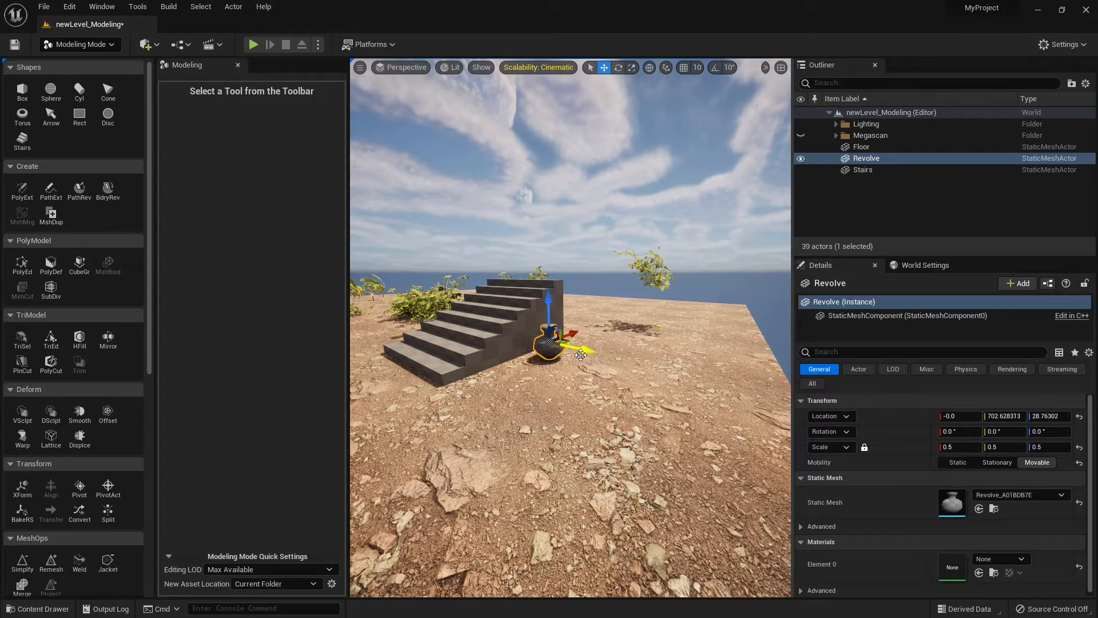
# Unhide the Megascan folder and duplicate the stone pillar along Y to the other side of the stairs.
pyautogui.click(800, 135)
pyautogui.keyDown('alt'); pyautogui.moveTo(464, 403); pyautogui.dragTo(535, 423); pyautogui.keyUp('alt')
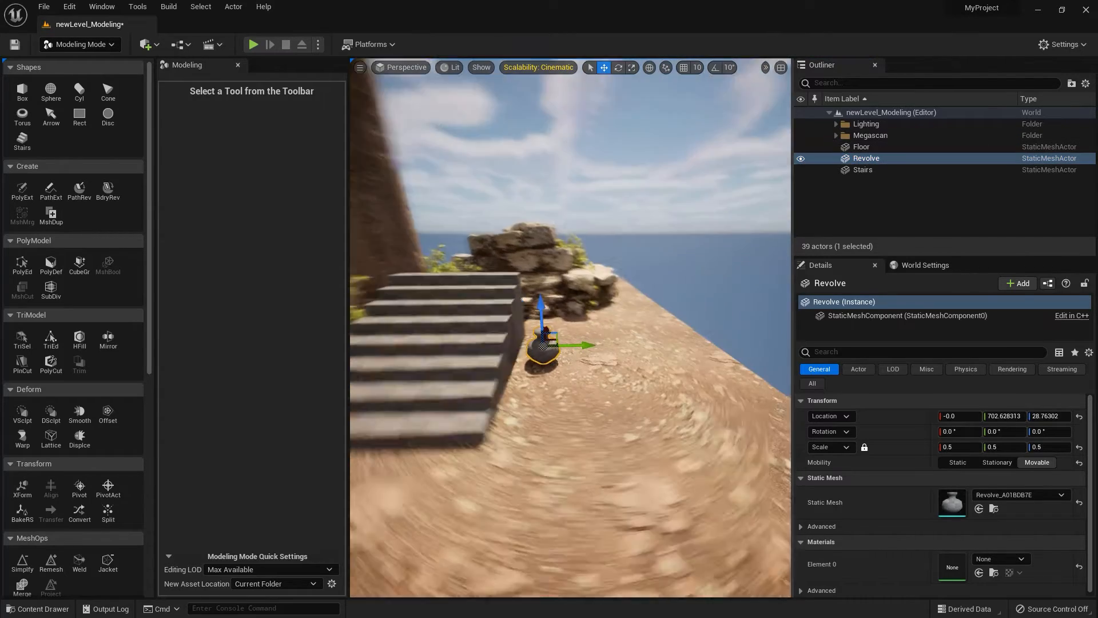
pyautogui.scroll(-3, 446, 243)
pyautogui.click(435, 250)
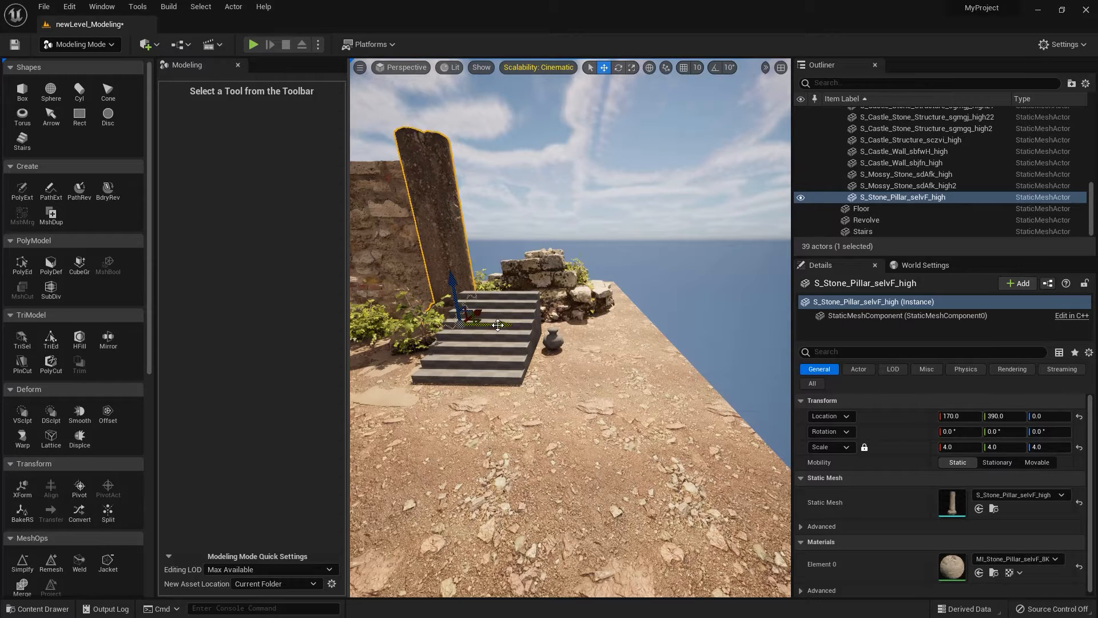
pyautogui.keyDown('alt'); pyautogui.moveTo(504, 324); pyautogui.dragTo(620, 329); pyautogui.keyUp('alt')
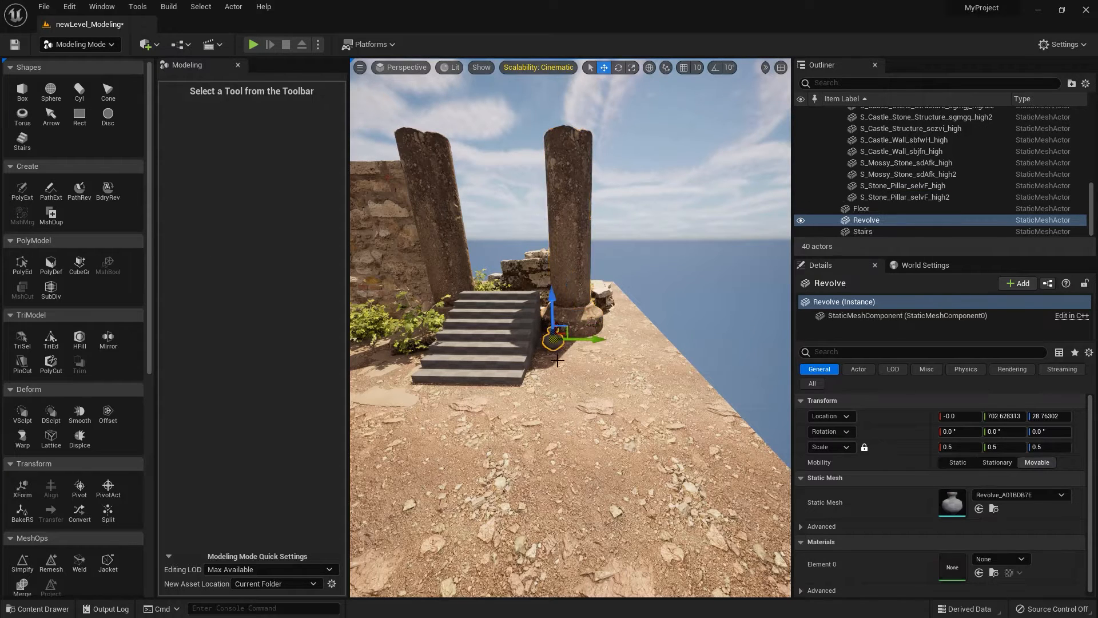
# Duplicate the vase along Y, placing the copy at a Y location of about 763.35.
pyautogui.click(555, 342)
pyautogui.press('f')
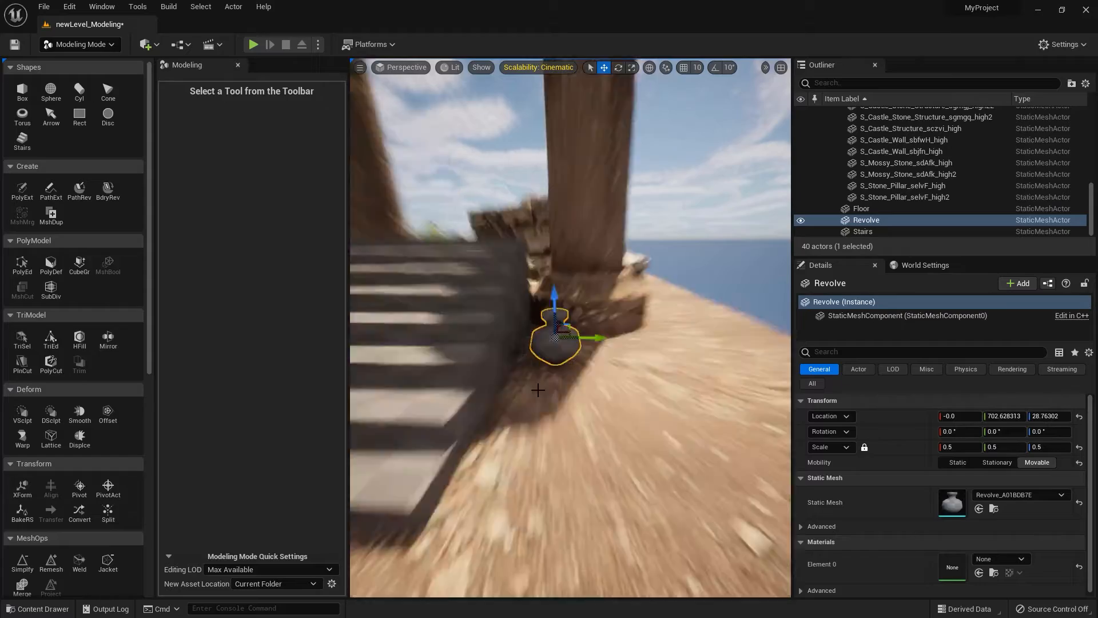
pyautogui.scroll(-10, 660, 376)
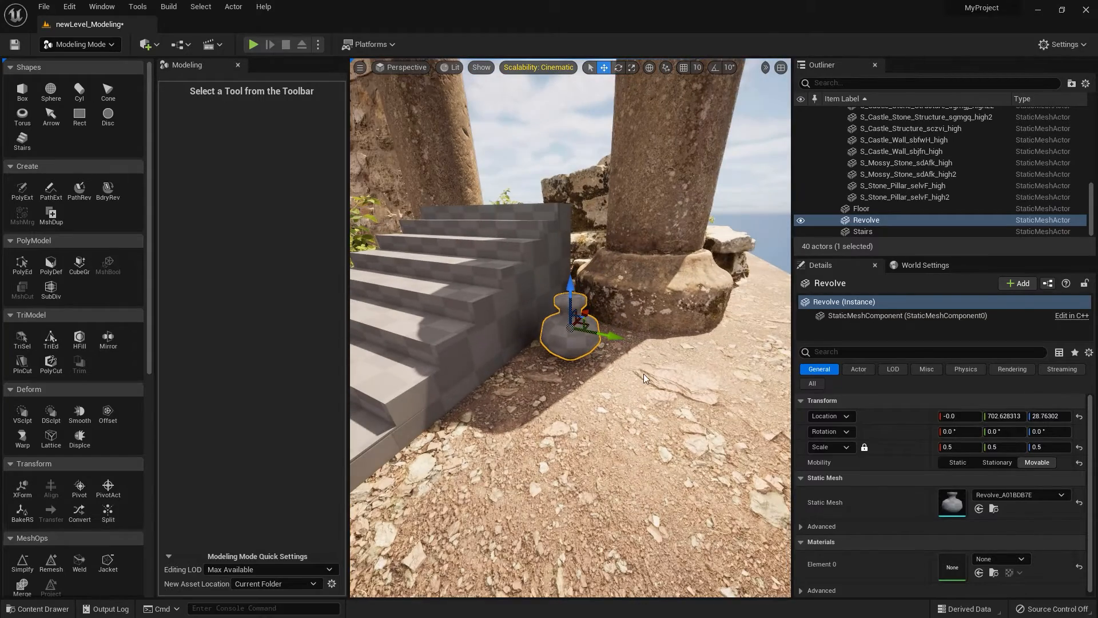
pyautogui.keyDown('alt'); pyautogui.moveTo(604, 335); pyautogui.dragTo(698, 364); pyautogui.keyUp('alt')
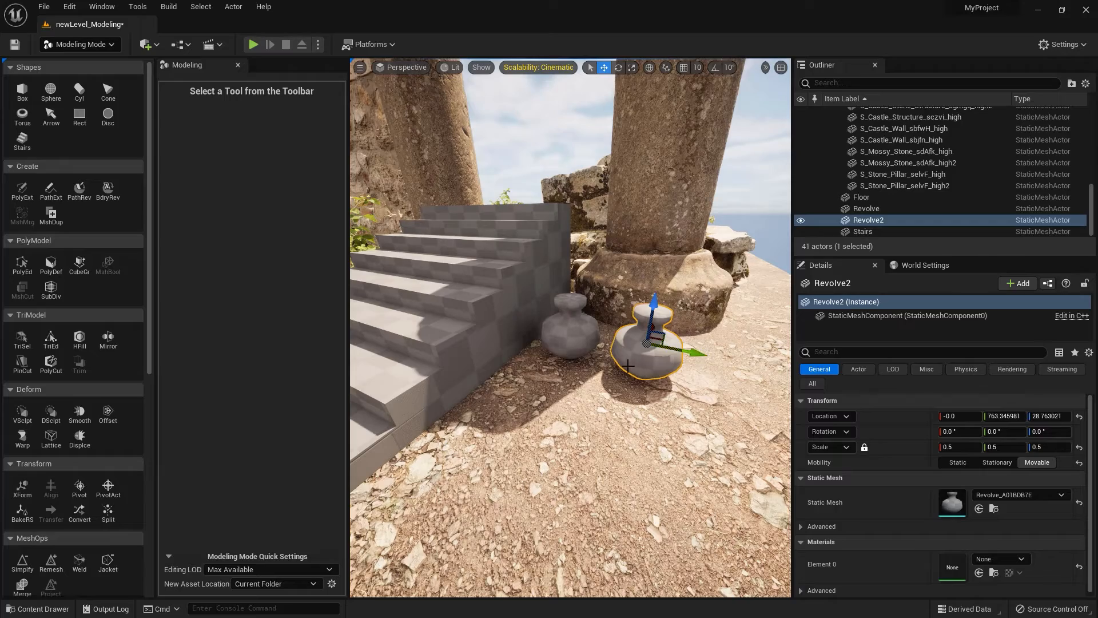
pyautogui.scroll(5, 699, 364)
pyautogui.moveTo(611, 371); pyautogui.dragTo(609, 372, button='right')
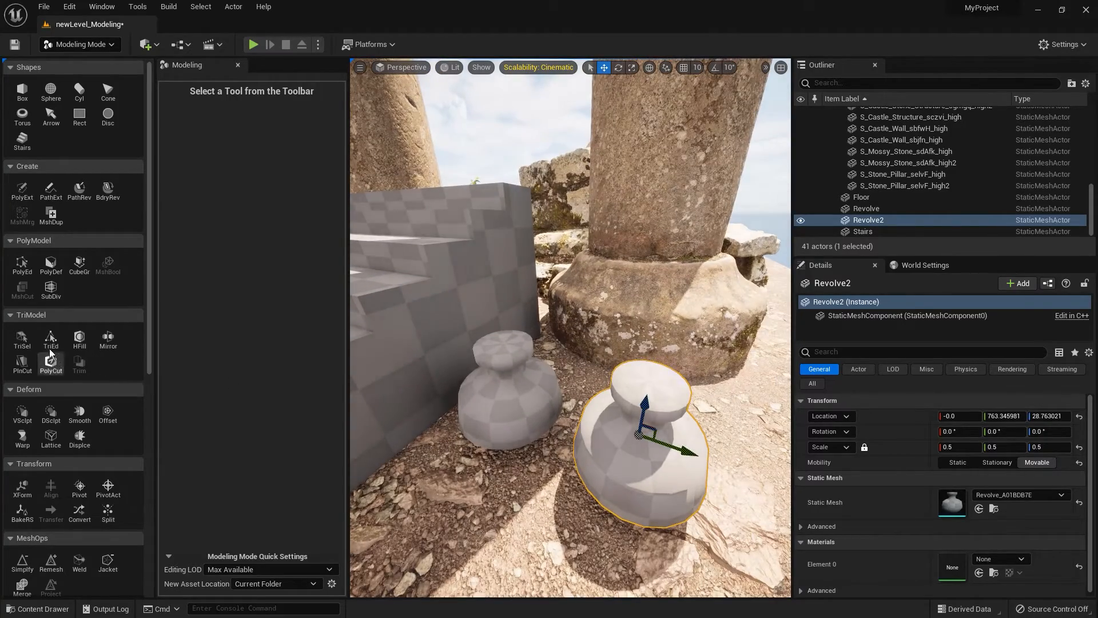
# Raise the duplicated vase's rim with PolyGroup Edit to lengthen its neck, and accept the edit.
pyautogui.click(23, 264)
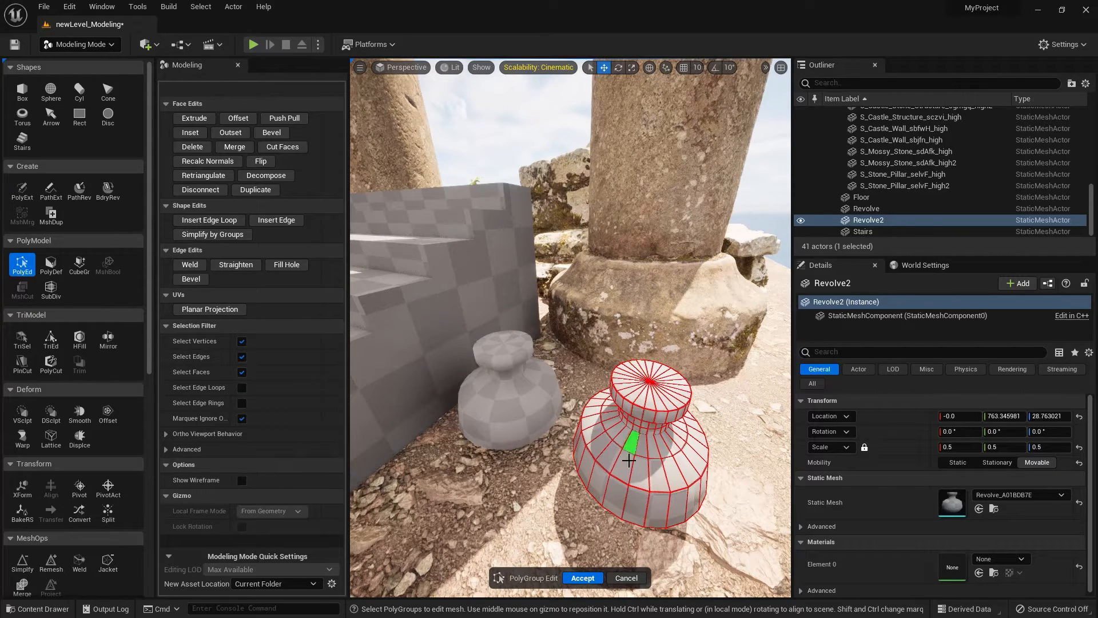
pyautogui.moveTo(637, 469); pyautogui.dragTo(611, 403, button='right')
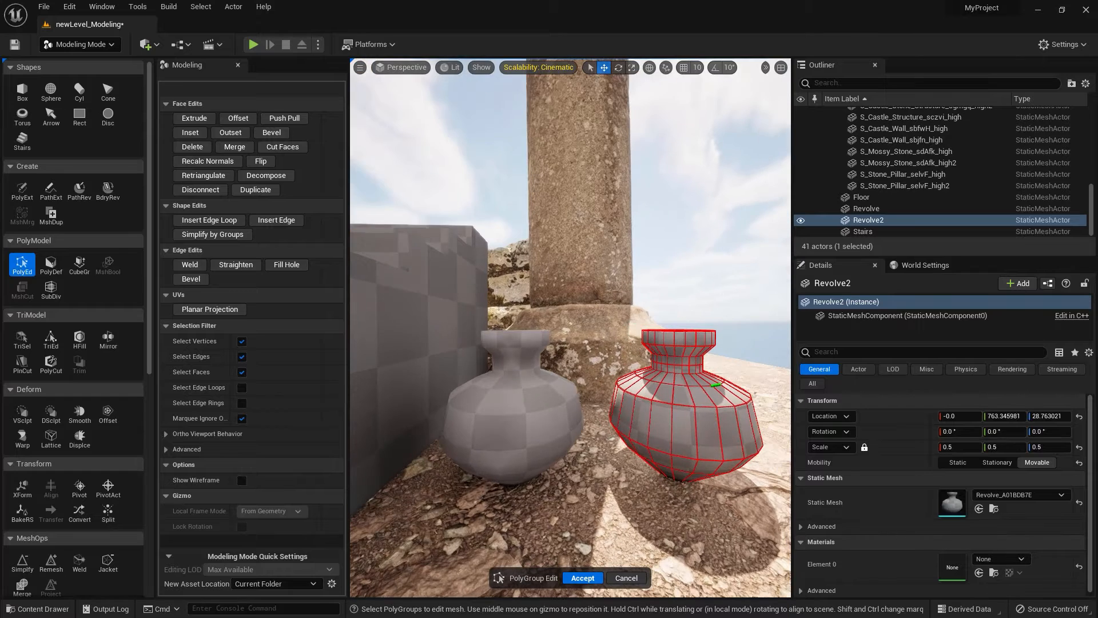
pyautogui.moveTo(634, 318); pyautogui.dragTo(720, 352)
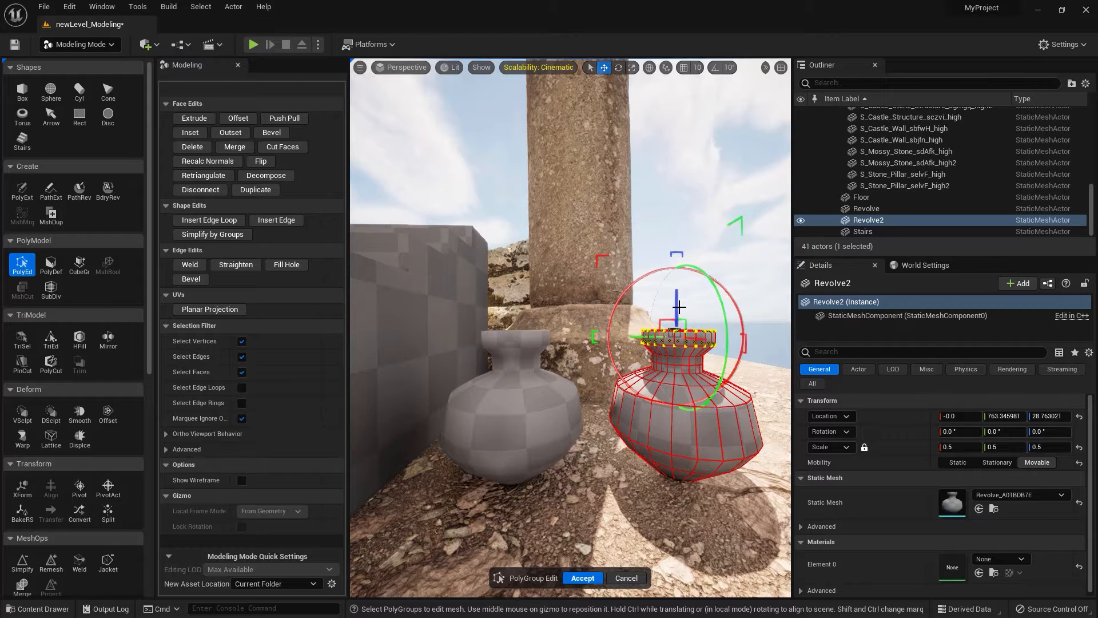
pyautogui.moveTo(677, 312); pyautogui.dragTo(674, 276)
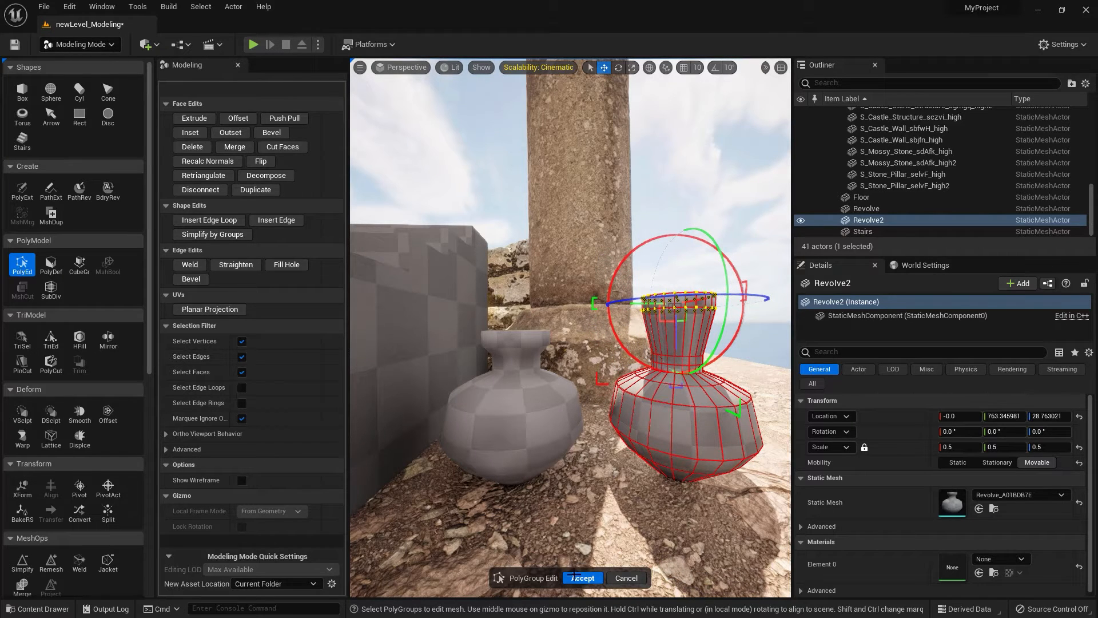
pyautogui.click(579, 577)
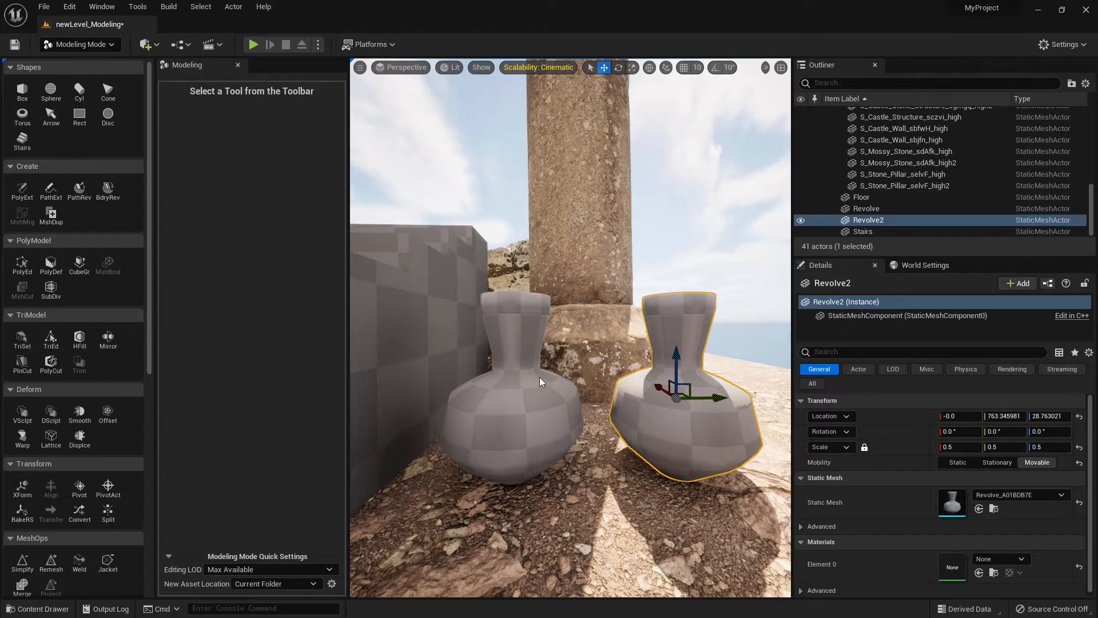
pyautogui.keyDown('alt'); pyautogui.moveTo(540, 377); pyautogui.dragTo(536, 381); pyautogui.keyUp('alt')
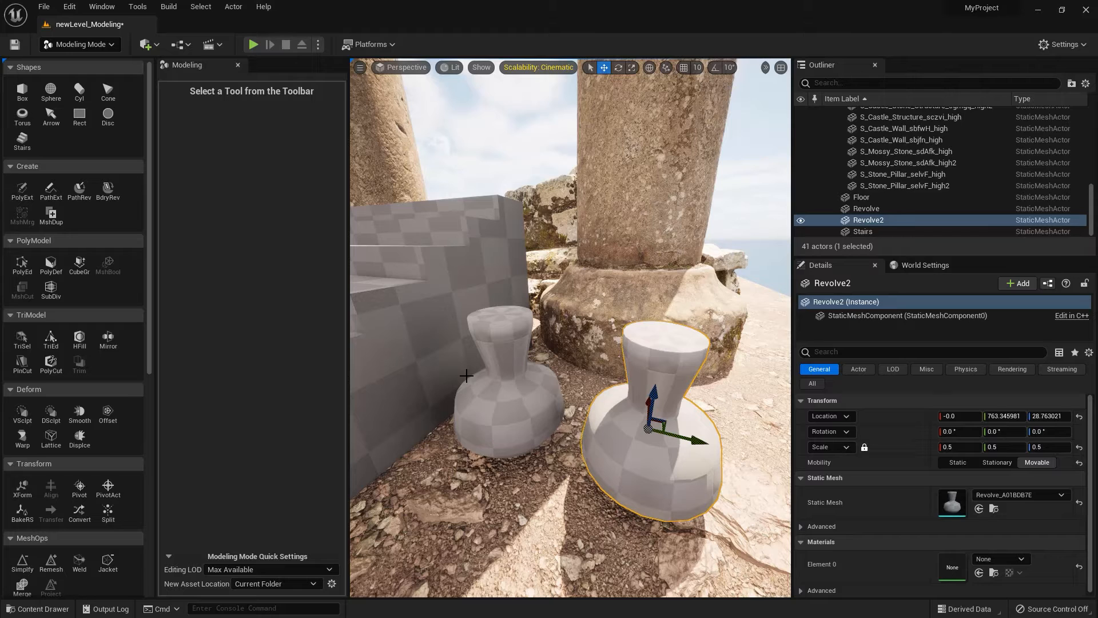
# Undo the neck edit and the vase duplication.
pyautogui.hotkey('ctrl', 'z')
pyautogui.hotkey('ctrl', 'z')
pyautogui.hotkey('ctrl', 'z')
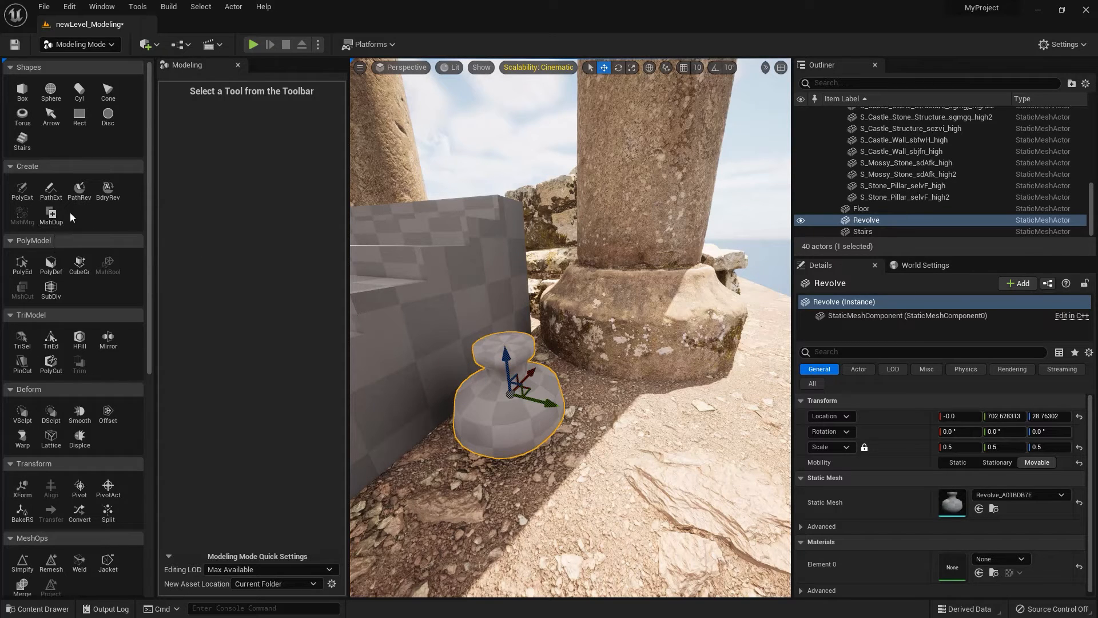
pyautogui.scroll(-6, 562, 418)
pyautogui.scroll(3, 563, 418)
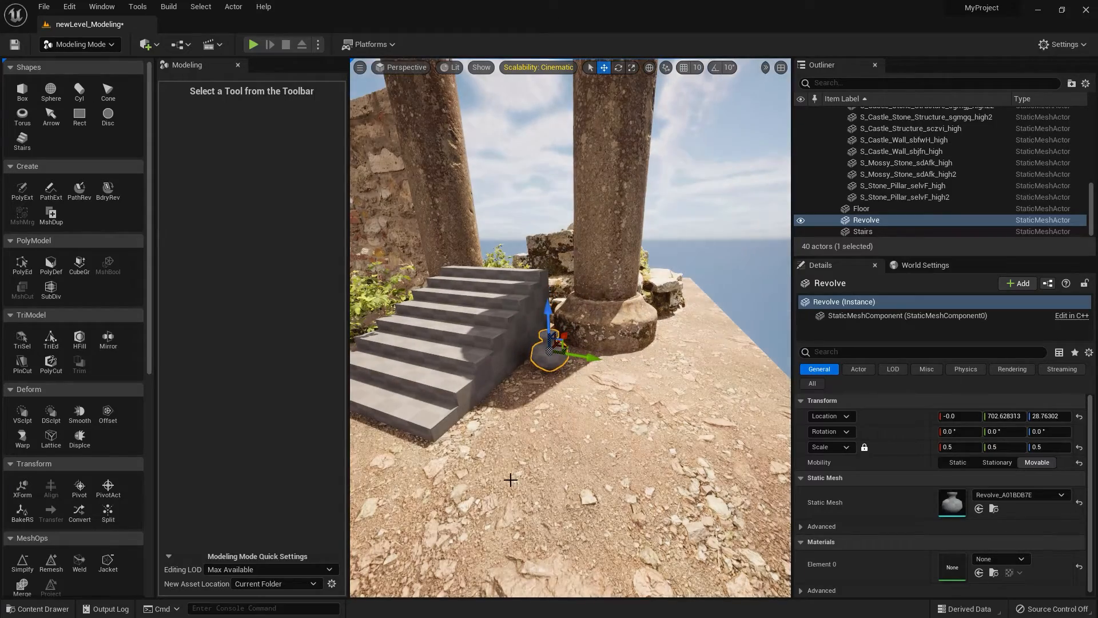
pyautogui.keyDown('alt'); pyautogui.moveTo(502, 477); pyautogui.dragTo(555, 449); pyautogui.keyUp('alt')
pyautogui.press('a')
pyautogui.moveTo(514, 470); pyautogui.dragTo(480, 466, button='right')
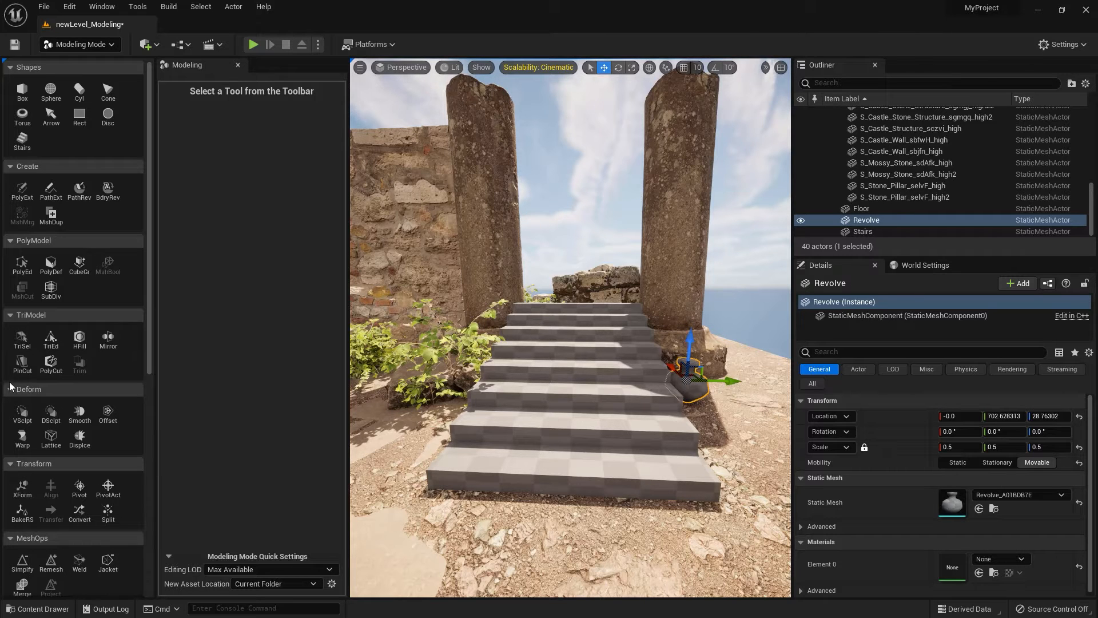
pyautogui.moveTo(529, 375); pyautogui.dragTo(440, 381, button='middle')
pyautogui.scroll(-4, 584, 369)
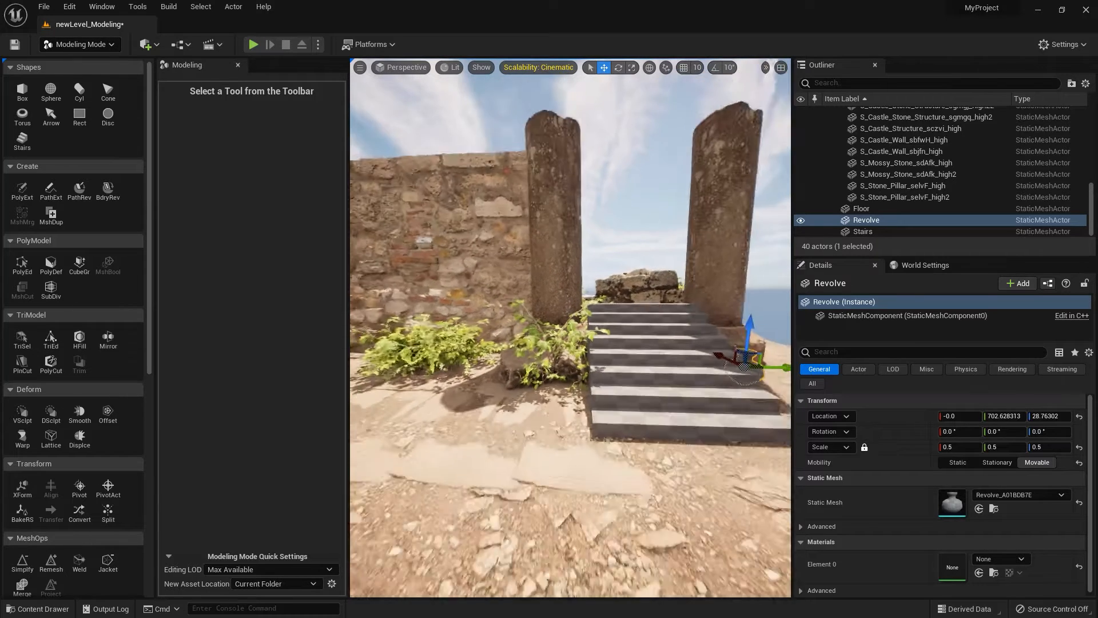
# Save the level with the single vase beside the stairs.
pyautogui.keyDown('alt'); pyautogui.moveTo(585, 369); pyautogui.dragTo(494, 388); pyautogui.keyUp('alt')
pyautogui.keyDown('alt'); pyautogui.moveTo(582, 371); pyautogui.dragTo(521, 375, button='right'); pyautogui.keyUp('alt')
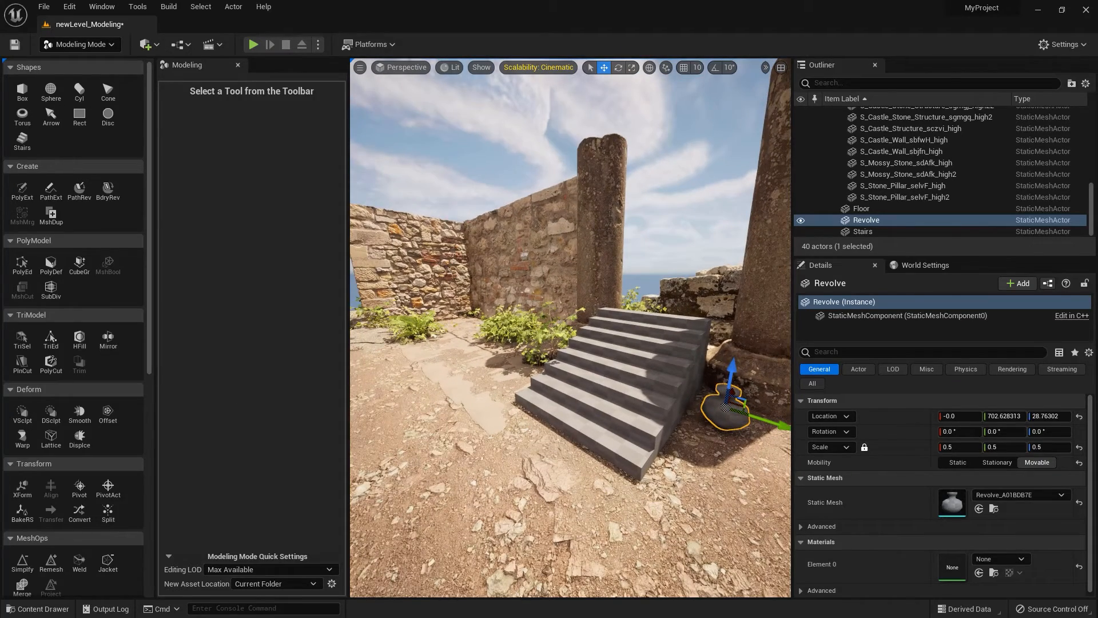
pyautogui.hotkey('ctrl', 's')
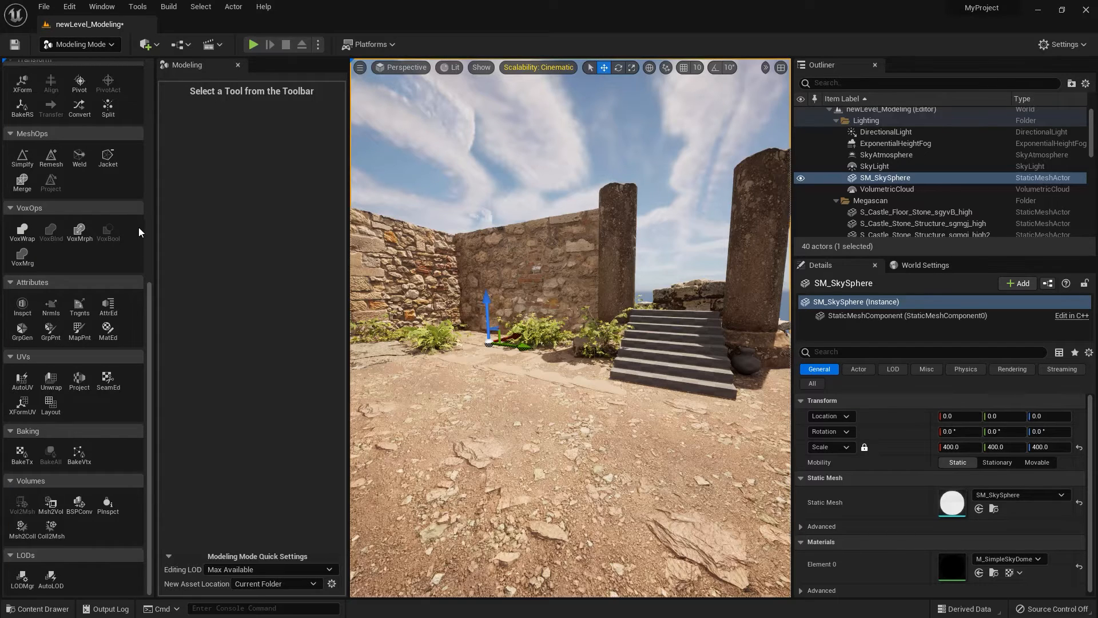
# Place a 100 × 100 × 100 box with 10 subdivisions per axis and Per Face polygroups on the ground in front of the stairs.
pyautogui.moveTo(148, 297); pyautogui.dragTo(153, 79)
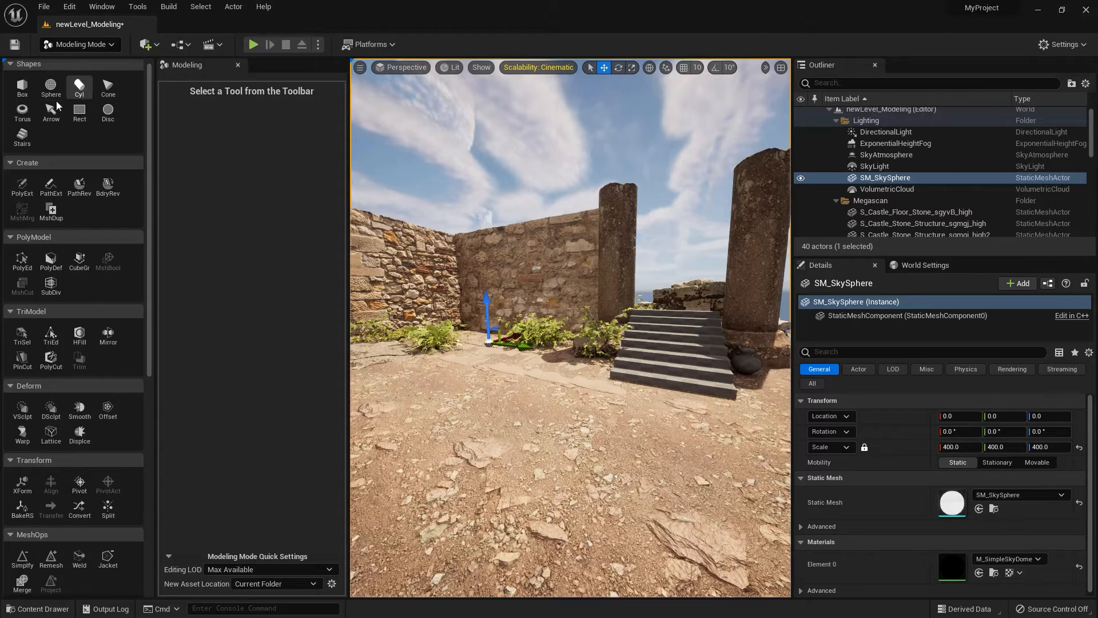
pyautogui.click(22, 92)
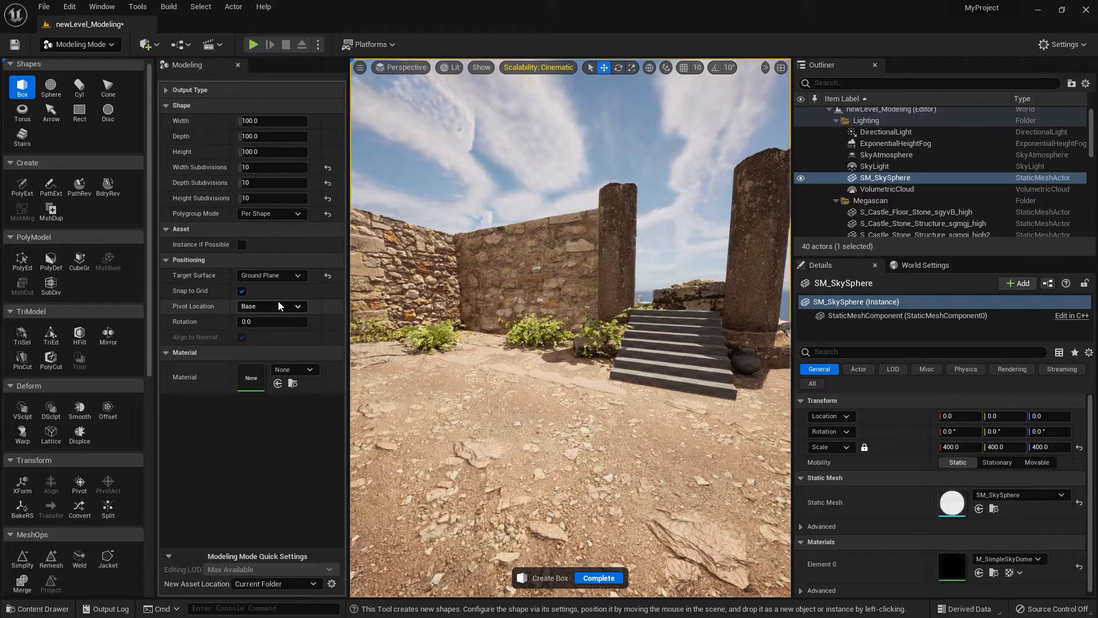
pyautogui.click(297, 213)
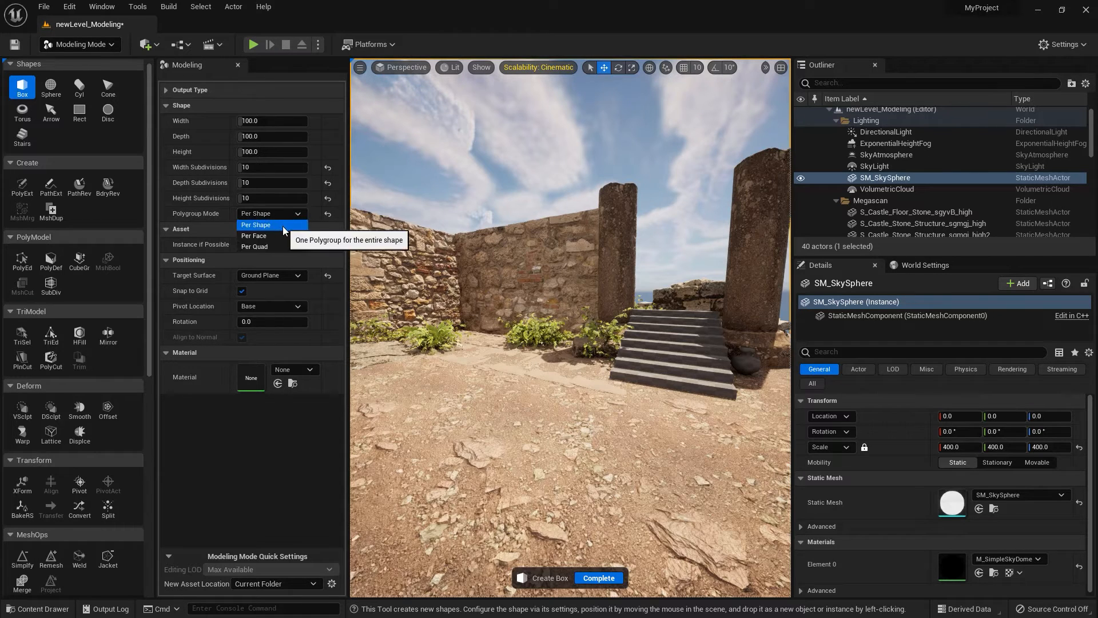
pyautogui.click(280, 236)
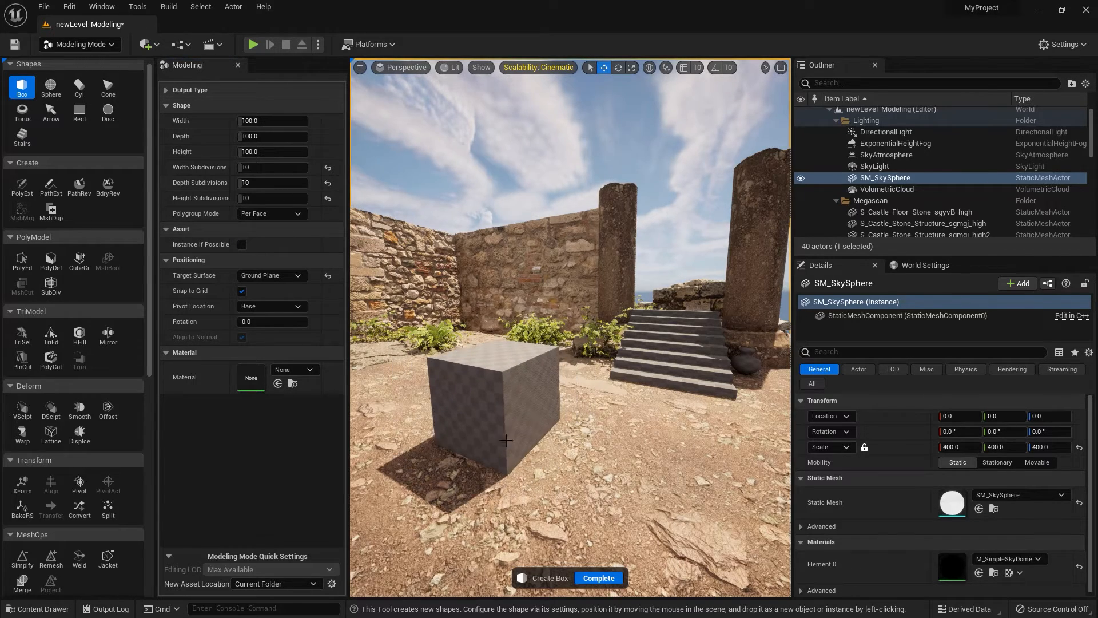
pyautogui.click(505, 440)
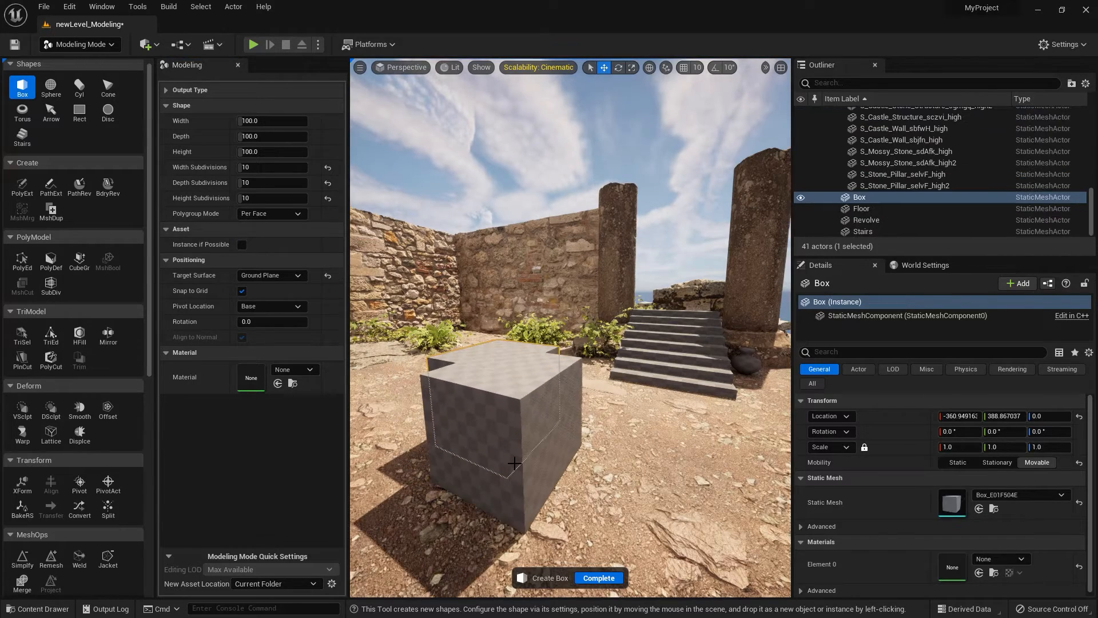
pyautogui.click(599, 577)
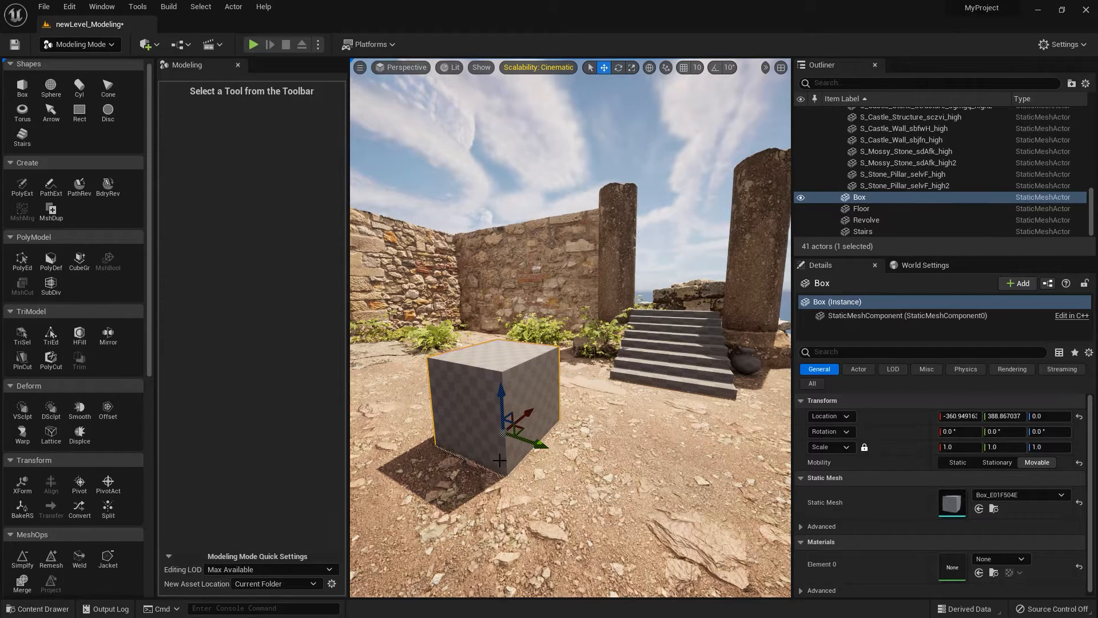
# Examine the box's subdivisions in Wireframe view, return to Lit view, and review the Box tool's shape settings.
pyautogui.click(451, 68)
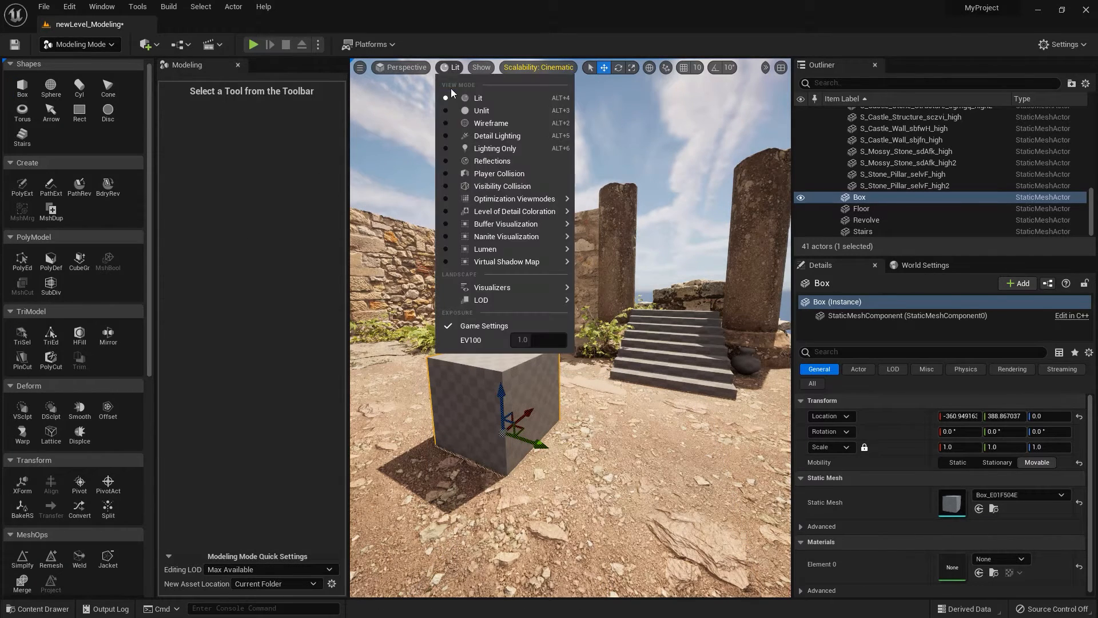
pyautogui.click(480, 123)
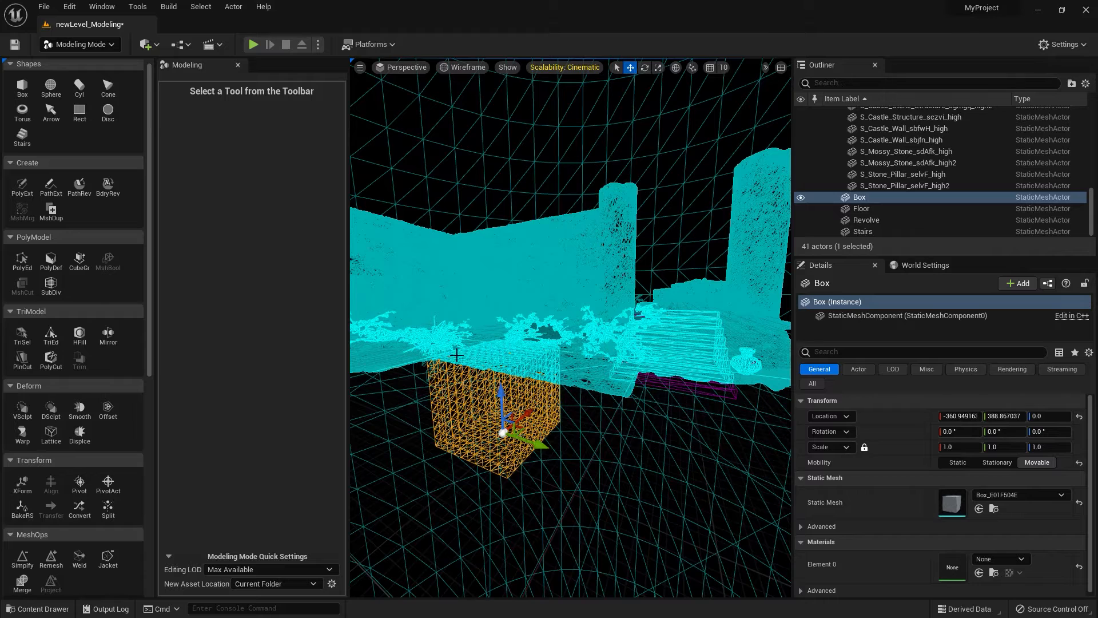
pyautogui.click(463, 67)
pyautogui.click(464, 91)
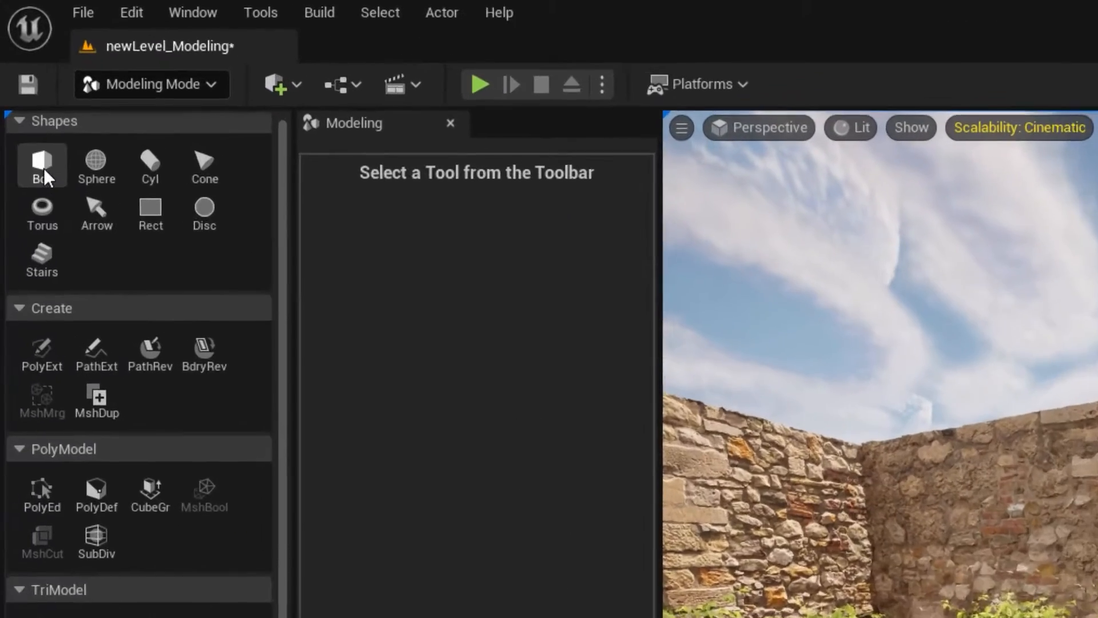
pyautogui.click(21, 85)
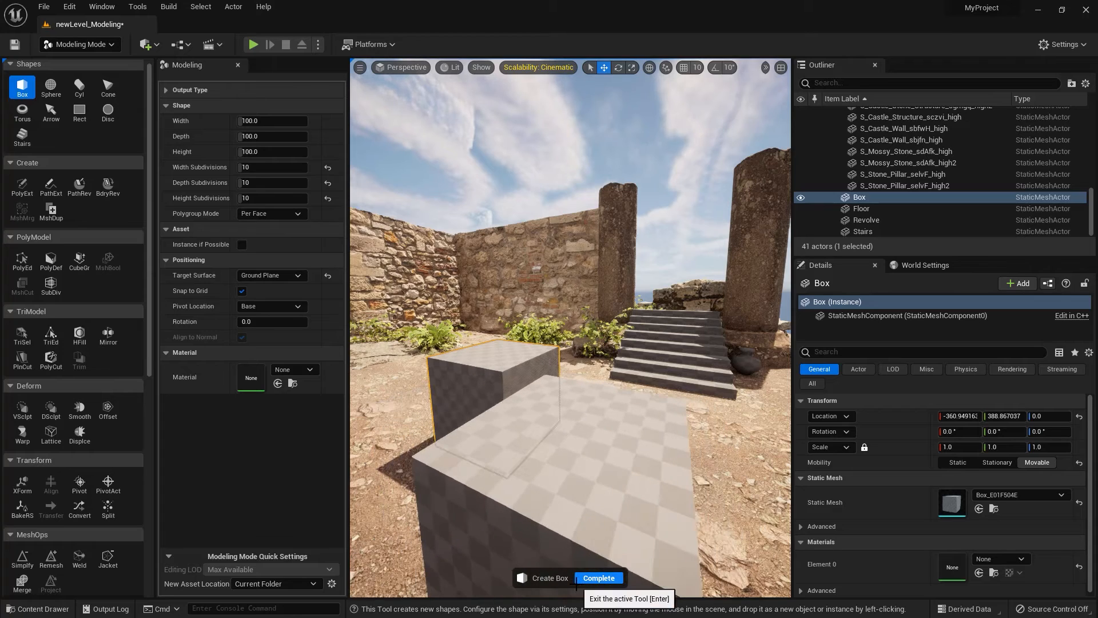
pyautogui.click(579, 578)
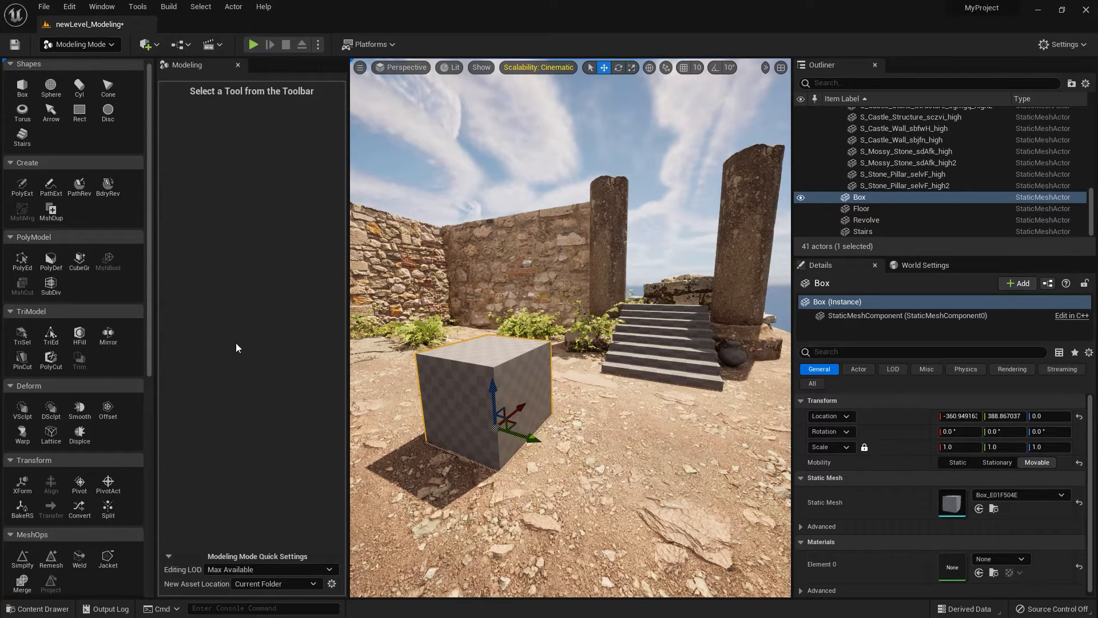
# Try scaling down one side face of the box with PolyGroup Edit.
pyautogui.click(22, 260)
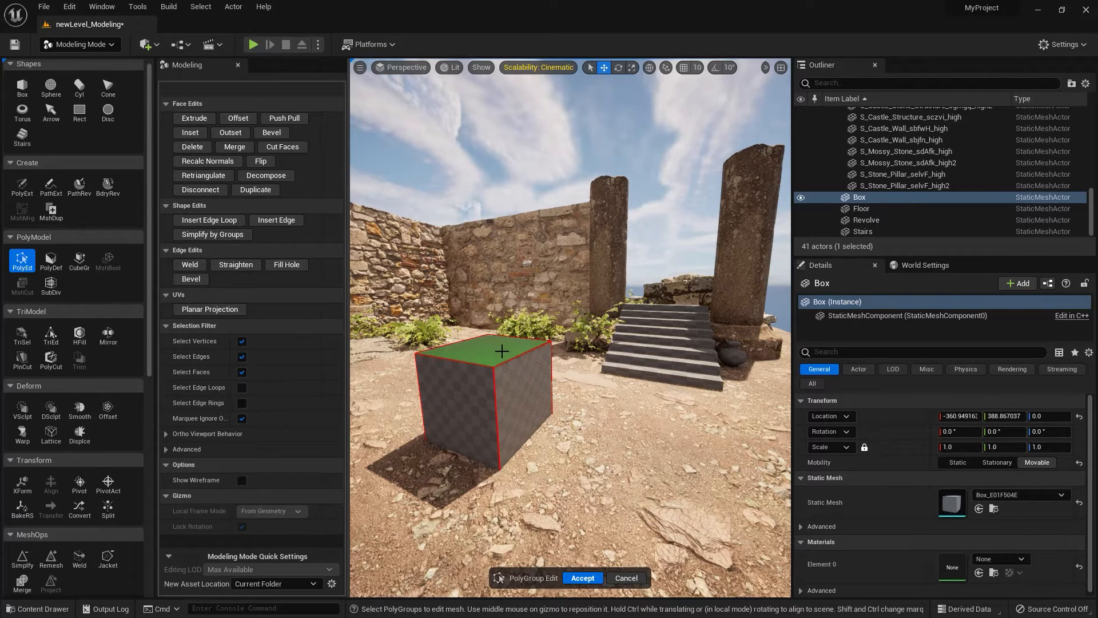
pyautogui.scroll(4, 456, 391)
pyautogui.scroll(-2, 456, 390)
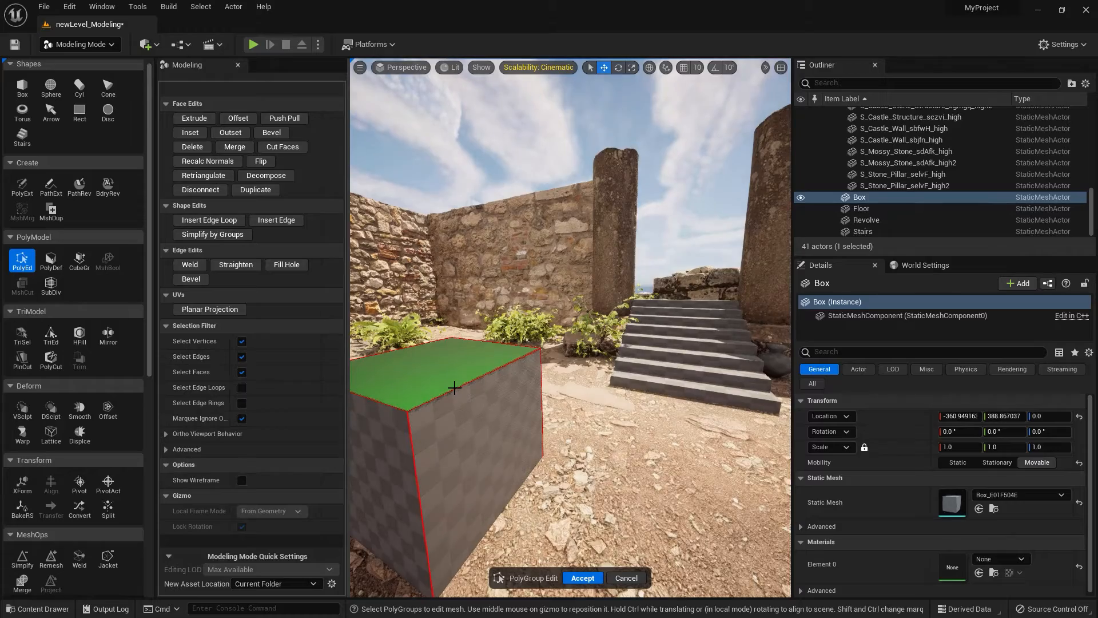
pyautogui.press('f')
pyautogui.scroll(-3, 492, 393)
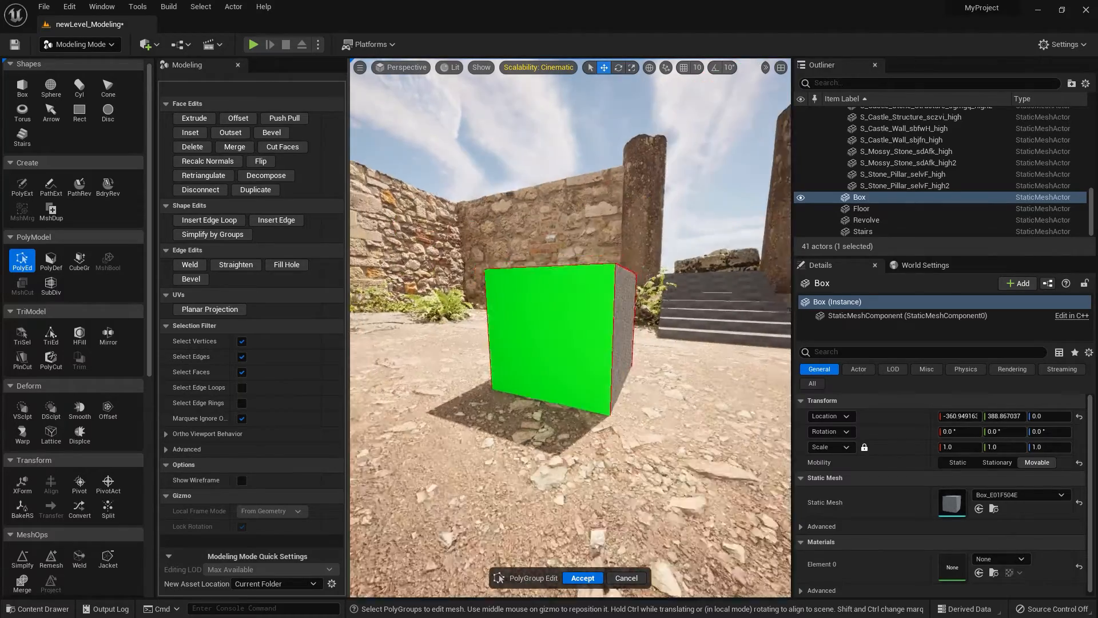
pyautogui.scroll(3, 492, 392)
pyautogui.keyDown('alt'); pyautogui.moveTo(492, 392); pyautogui.dragTo(409, 420); pyautogui.keyUp('alt')
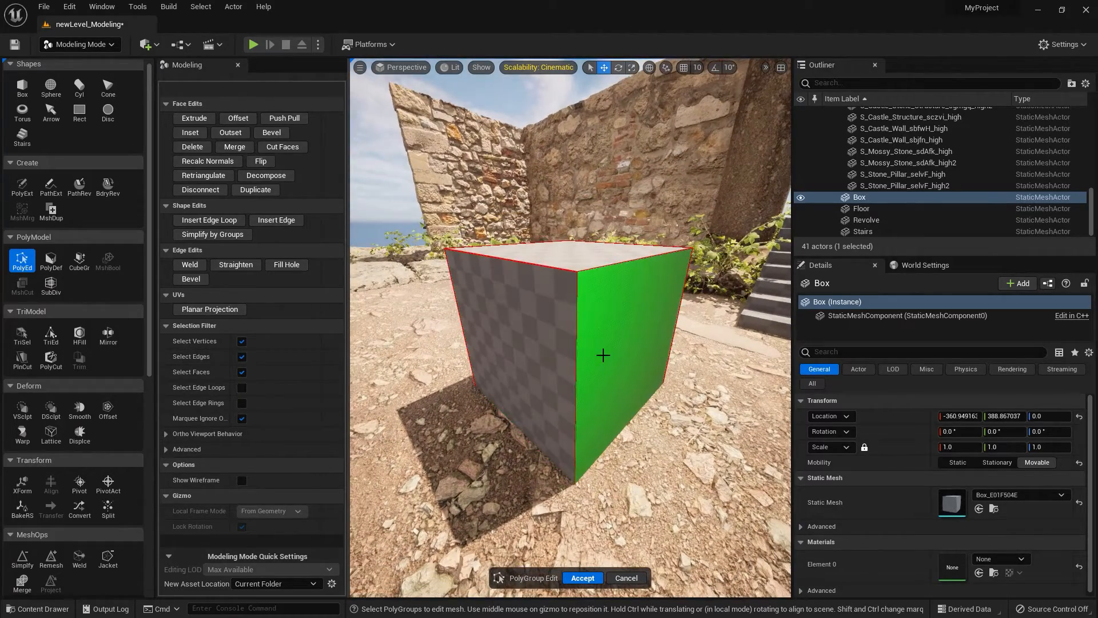
pyautogui.click(518, 343)
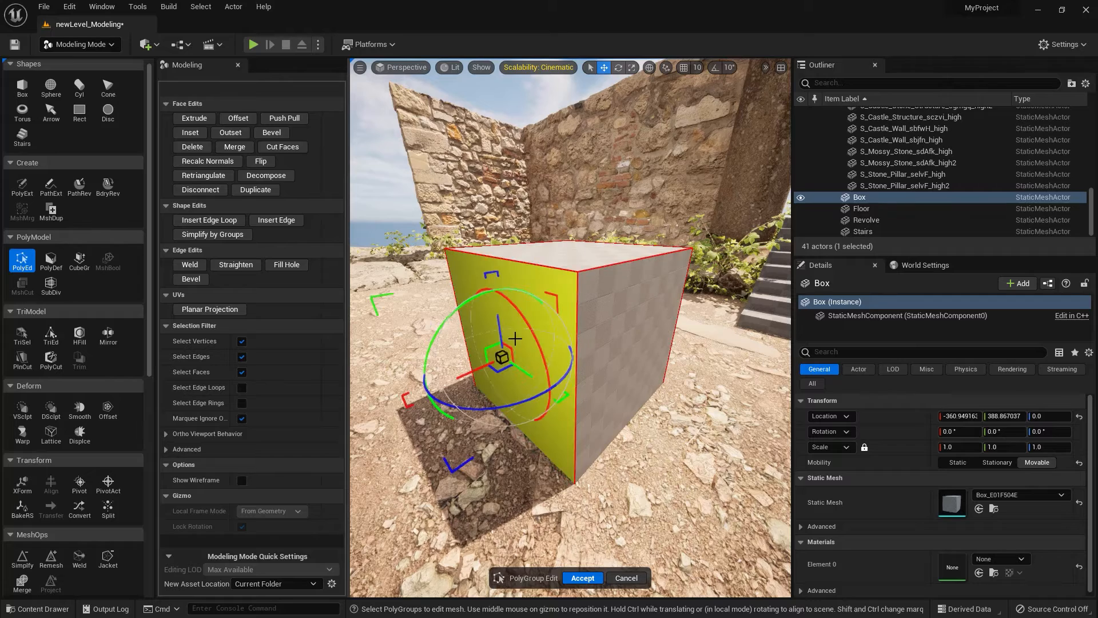
pyautogui.moveTo(502, 358); pyautogui.dragTo(481, 357)
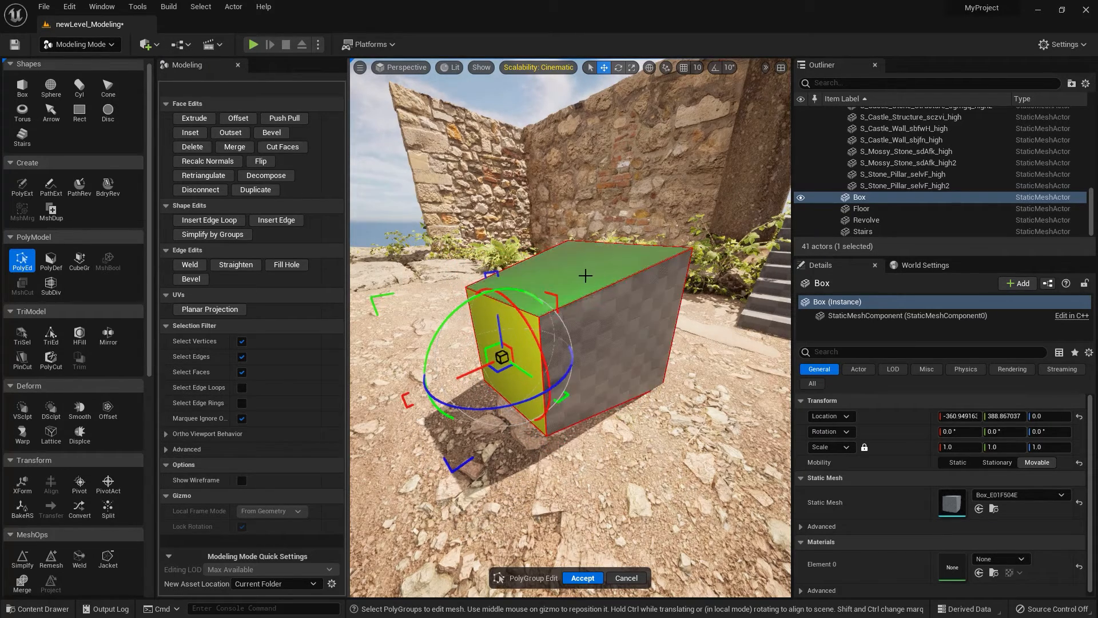
# Try tilting the box's top face and shifting the adjacent side face inward, and cancel the PolyGroup edits.
pyautogui.click(562, 275)
pyautogui.moveTo(562, 275); pyautogui.dragTo(506, 223)
pyautogui.click(625, 355)
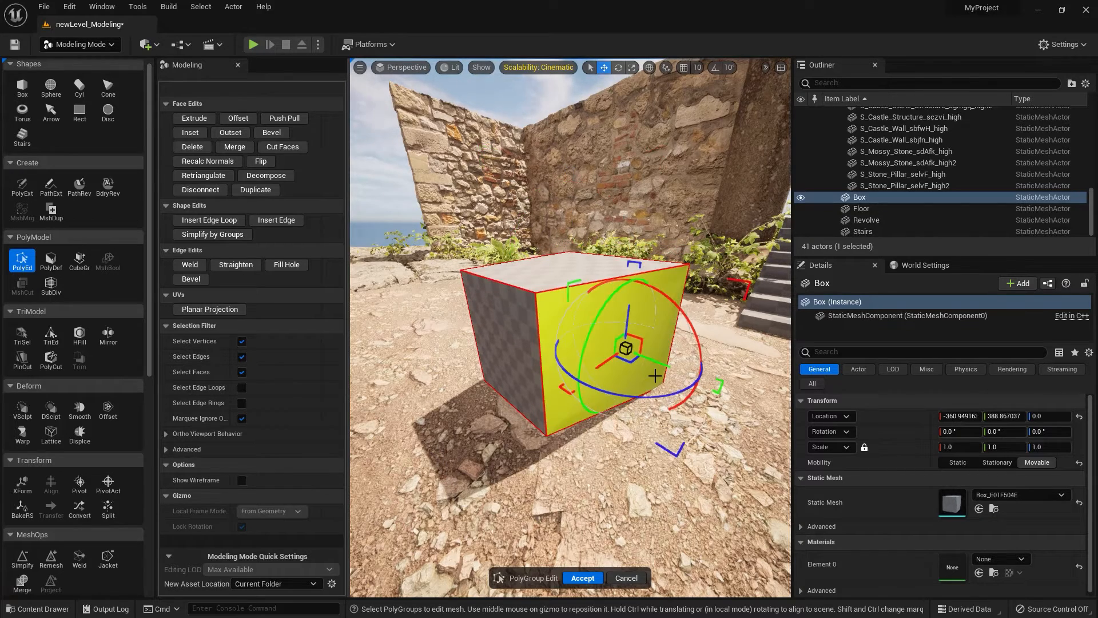
pyautogui.moveTo(658, 362); pyautogui.dragTo(643, 387)
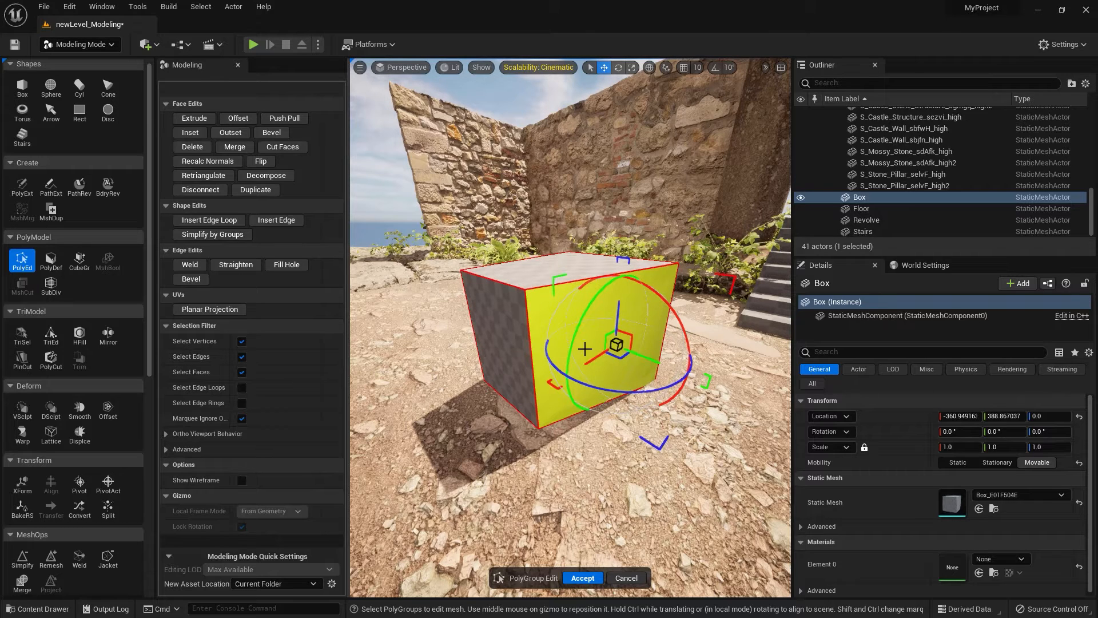
pyautogui.click(626, 578)
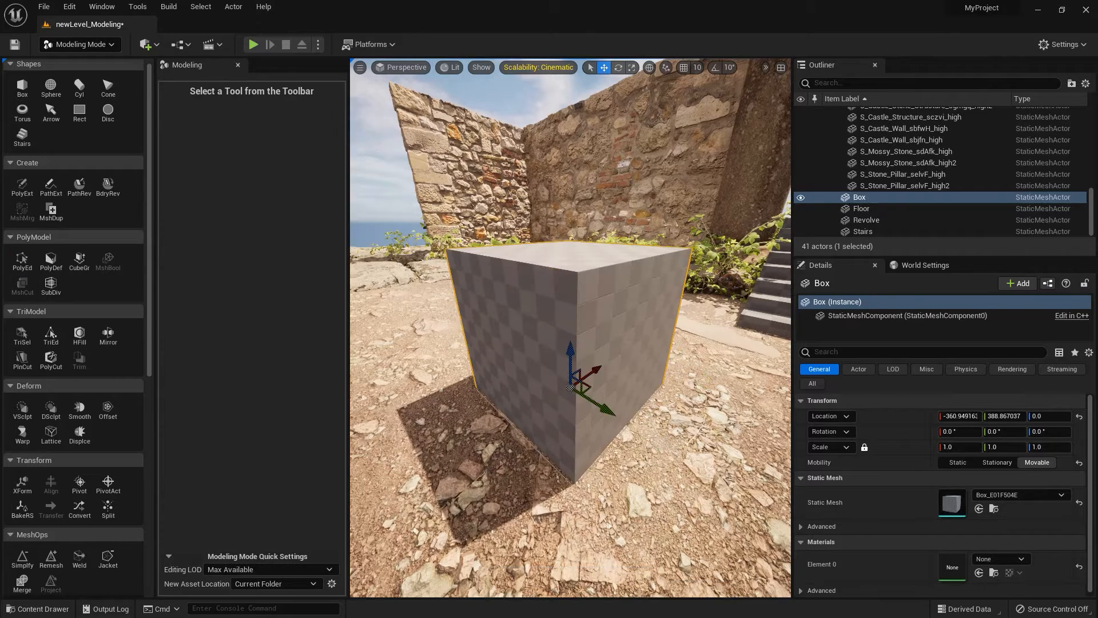
# Place a second 100 × 100 × 100 box with 10 subdivisions per axis and Per Quad polygroups beside the first box.
pyautogui.scroll(-3, 525, 415)
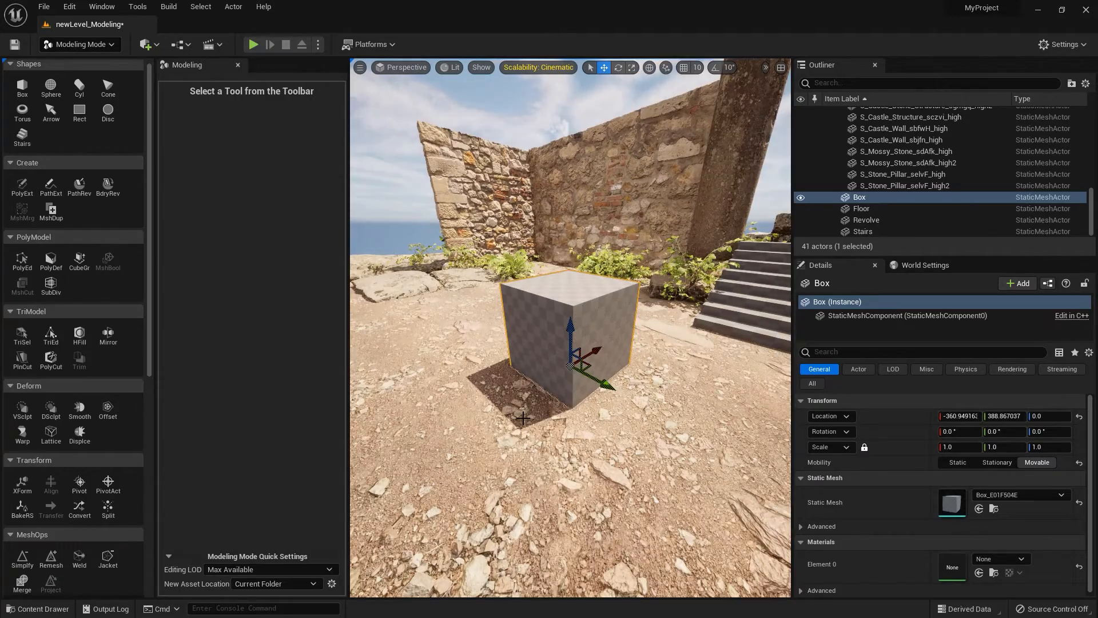
pyautogui.keyDown('alt'); pyautogui.moveTo(495, 428); pyautogui.dragTo(541, 443); pyautogui.keyUp('alt')
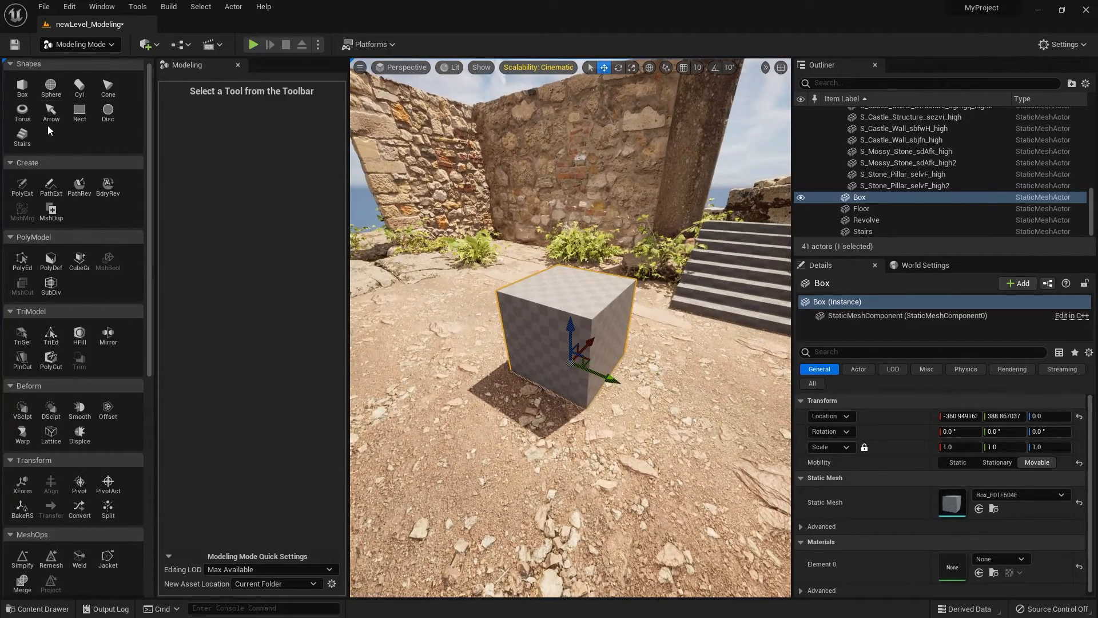
pyautogui.click(22, 89)
pyautogui.click(270, 213)
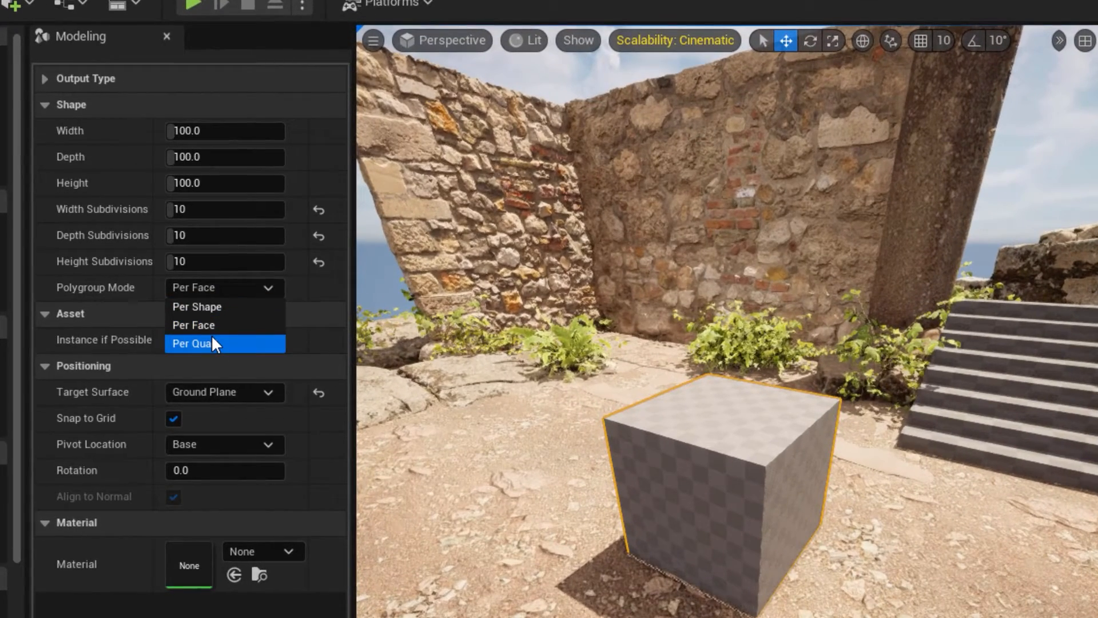
pyautogui.click(212, 342)
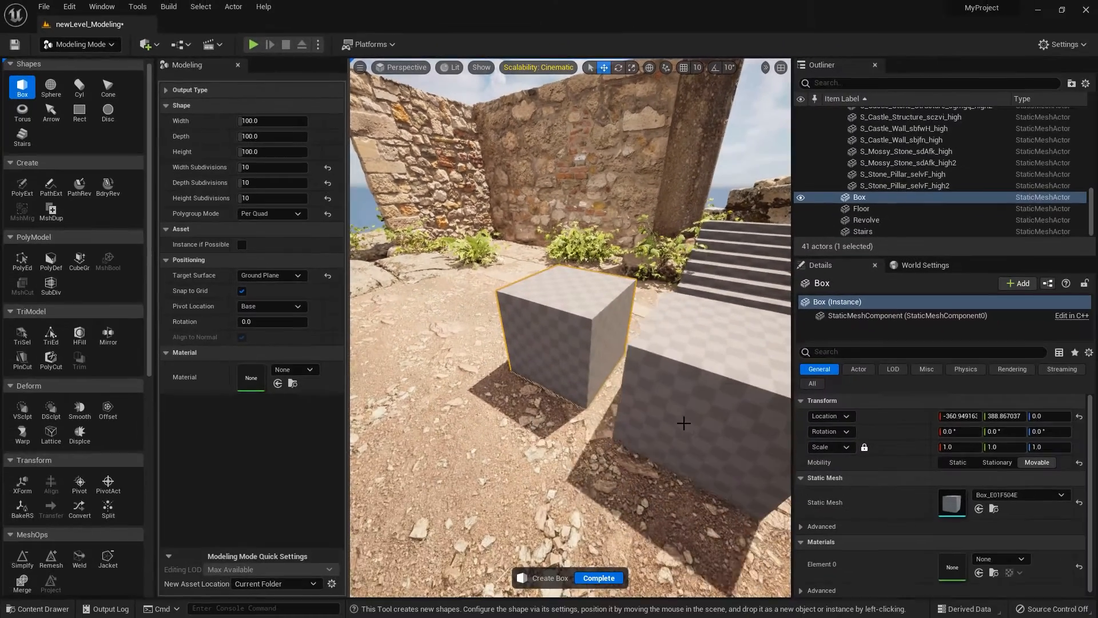
pyautogui.click(682, 413)
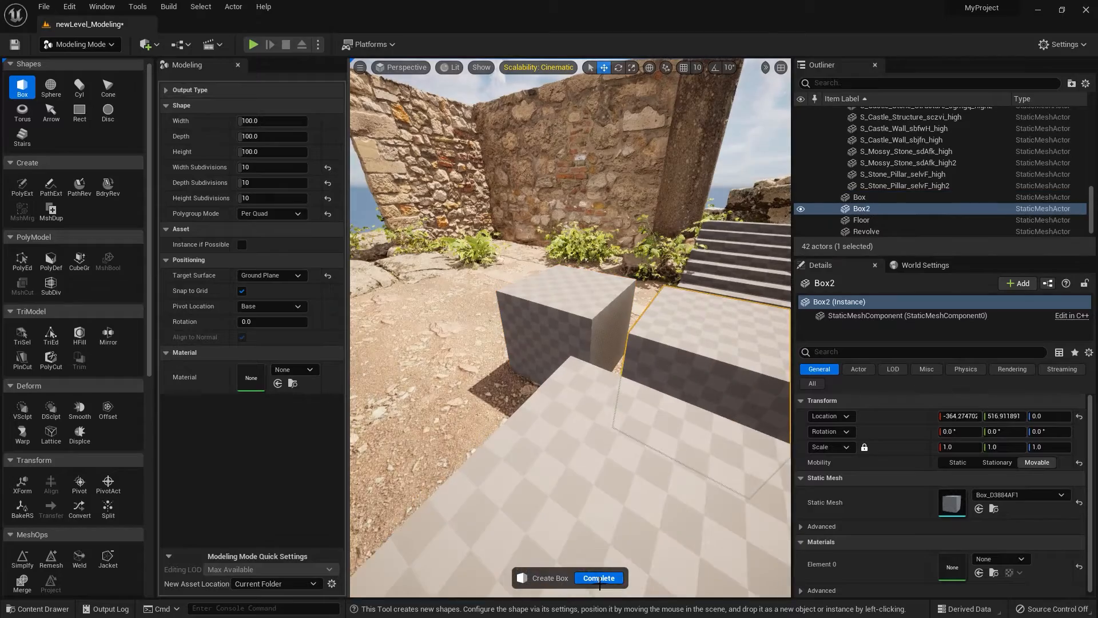
pyautogui.click(599, 578)
pyautogui.press('f')
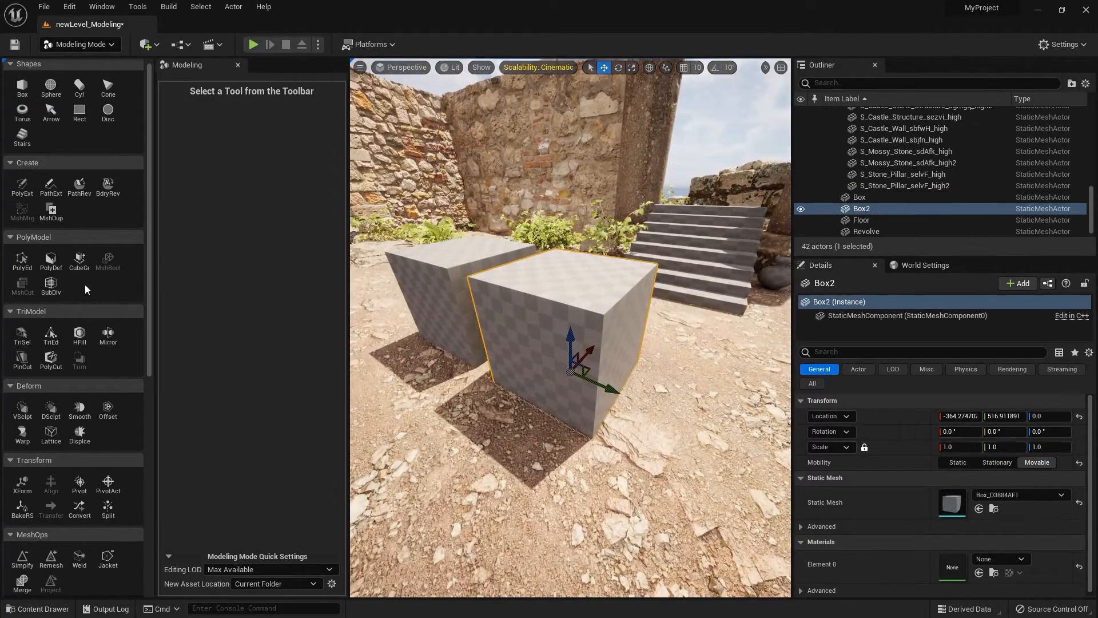
# Open the second box in PolyGroup Edit and select a ring of quads around one unselected quad on its top.
pyautogui.click(22, 262)
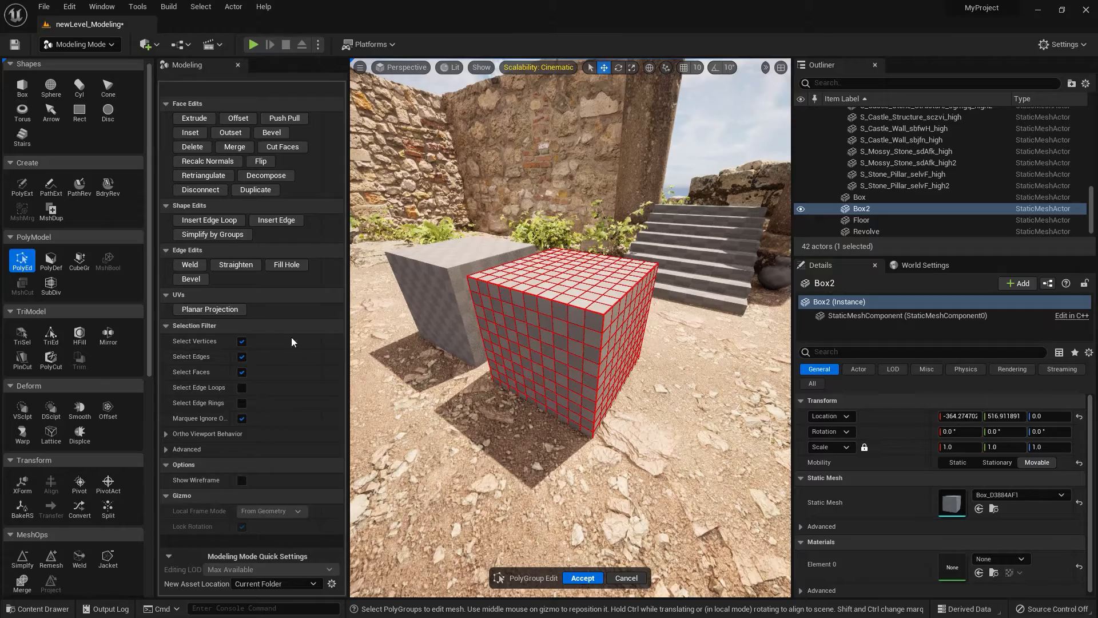
pyautogui.moveTo(570, 327)
pyautogui.keyDown('alt'); pyautogui.mouseDown()
pyautogui.moveTo(572, 345)
pyautogui.moveTo(574, 326)
pyautogui.moveTo(598, 314)
pyautogui.moveTo(587, 318)
pyautogui.mouseUp(); pyautogui.keyUp('alt')
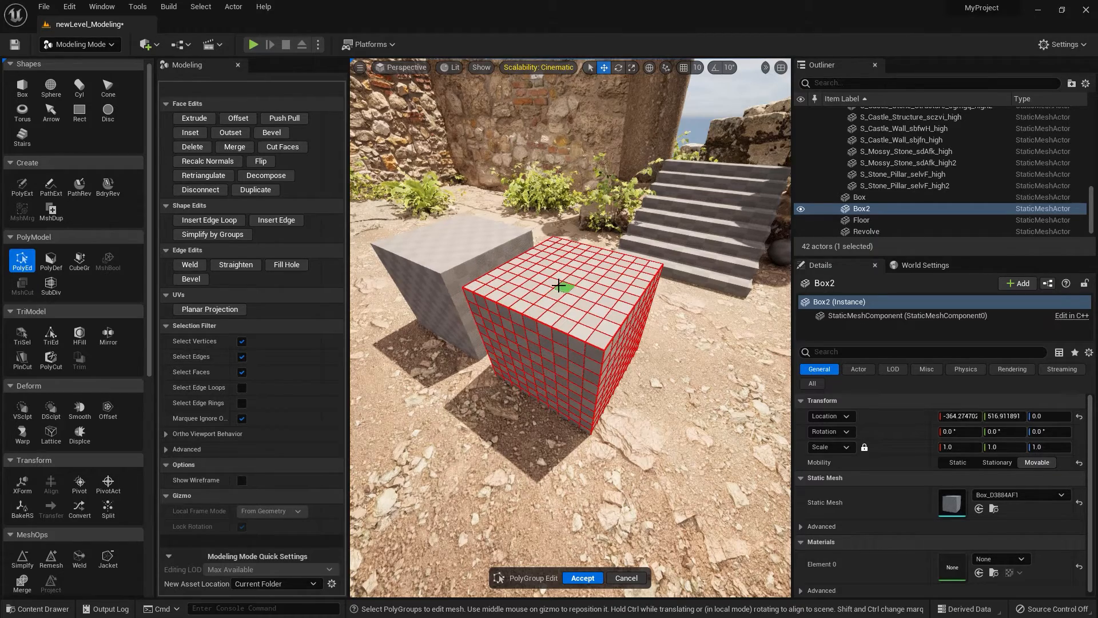
pyautogui.scroll(8, 559, 285)
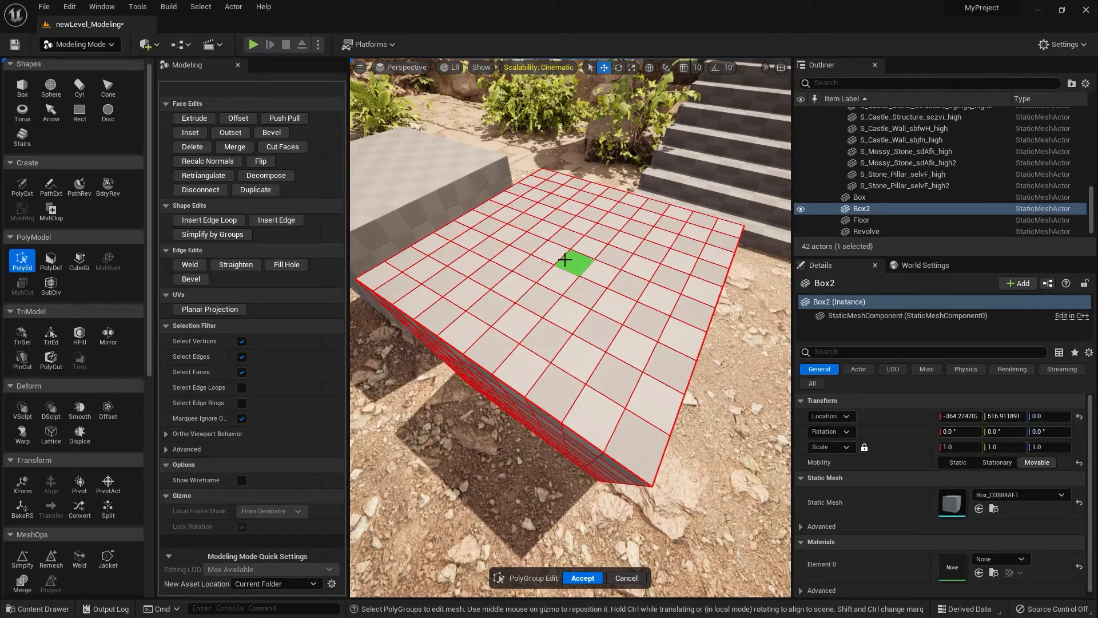
pyautogui.click(565, 240)
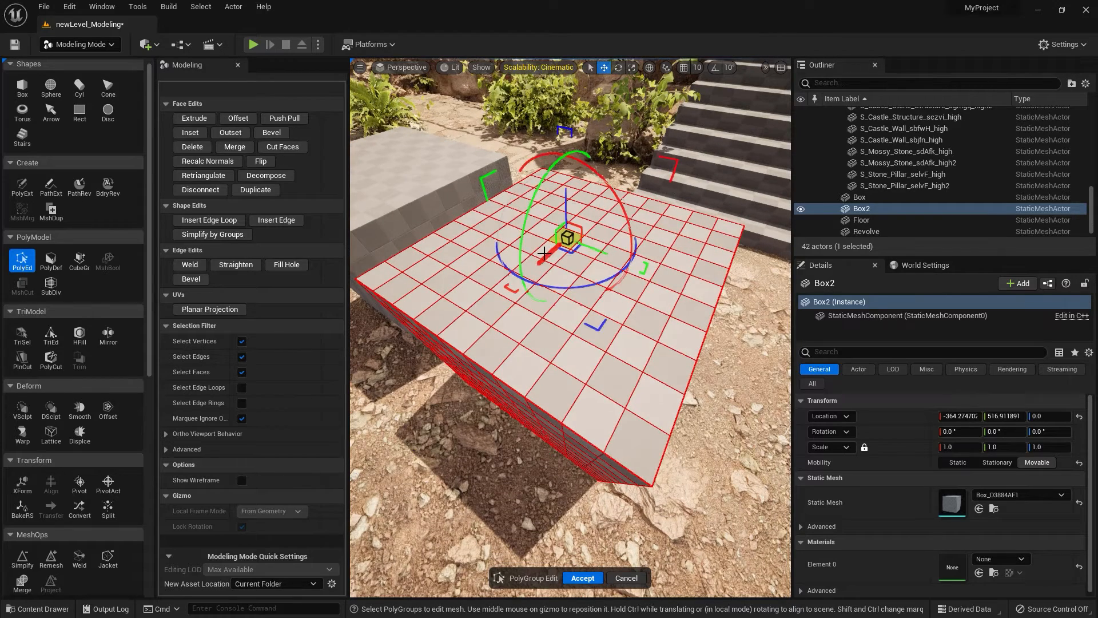
pyautogui.keyDown('shift'); pyautogui.click(531, 264); pyautogui.keyUp('shift')
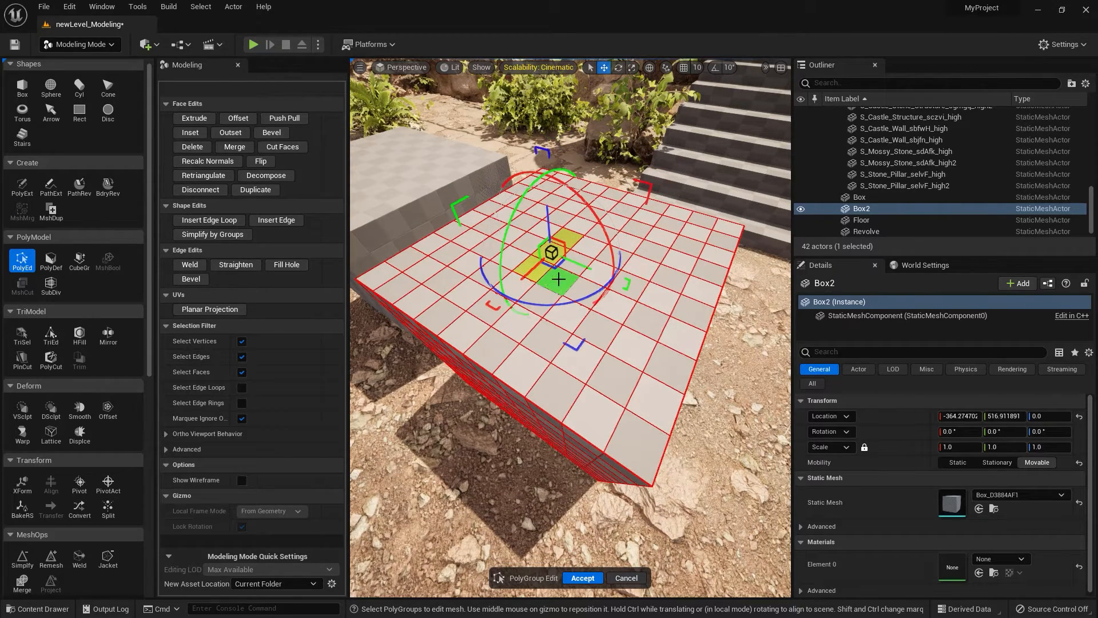
pyautogui.keyDown('shift'); pyautogui.click(558, 279); pyautogui.keyUp('shift')
pyautogui.keyDown('shift'); pyautogui.click(585, 290); pyautogui.keyUp('shift')
pyautogui.keyDown('shift'); pyautogui.click(602, 276); pyautogui.keyUp('shift')
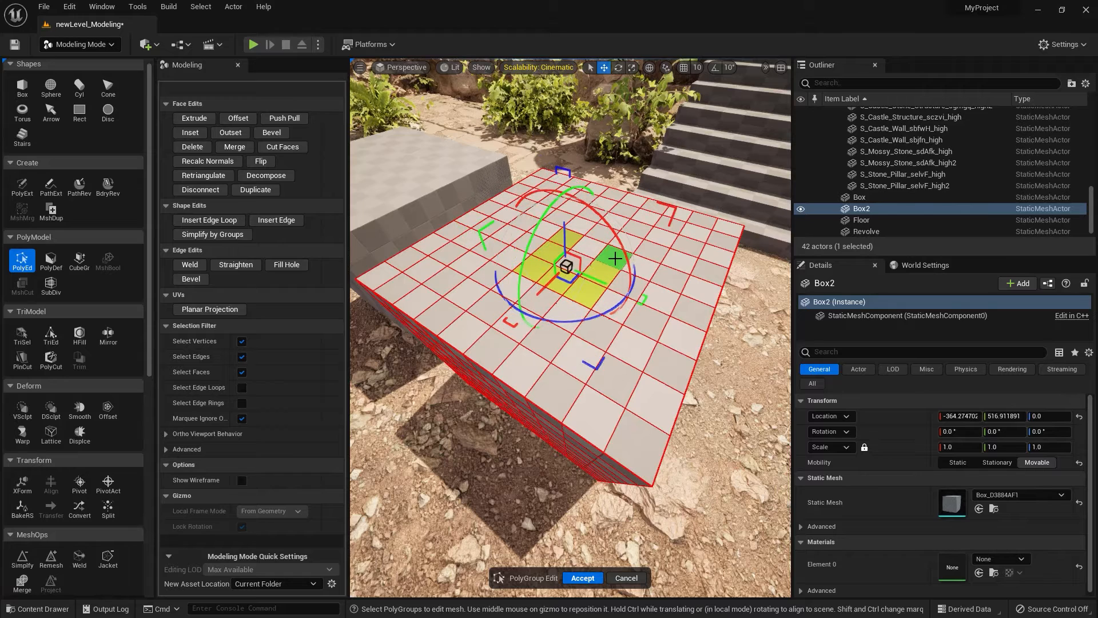
pyautogui.keyDown('shift'); pyautogui.click(615, 259); pyautogui.keyUp('shift')
pyautogui.keyDown('shift'); pyautogui.click(592, 251); pyautogui.keyUp('shift')
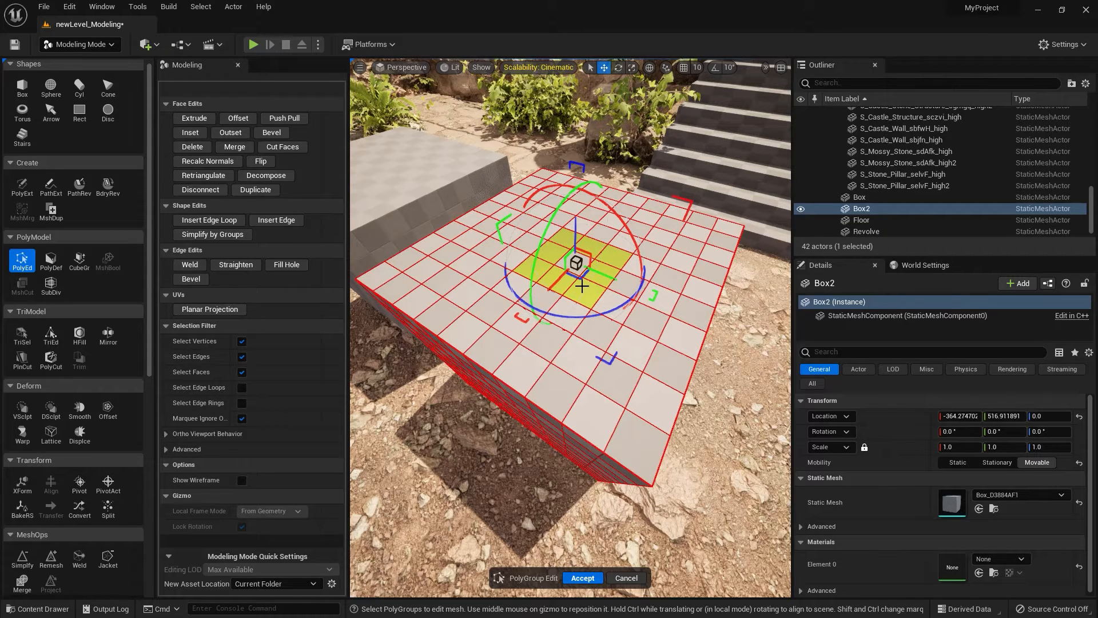
# Extrude the selected ring upward, taper it by scaling its top faces inward, and accept the PolyGroup edits.
pyautogui.click(194, 118)
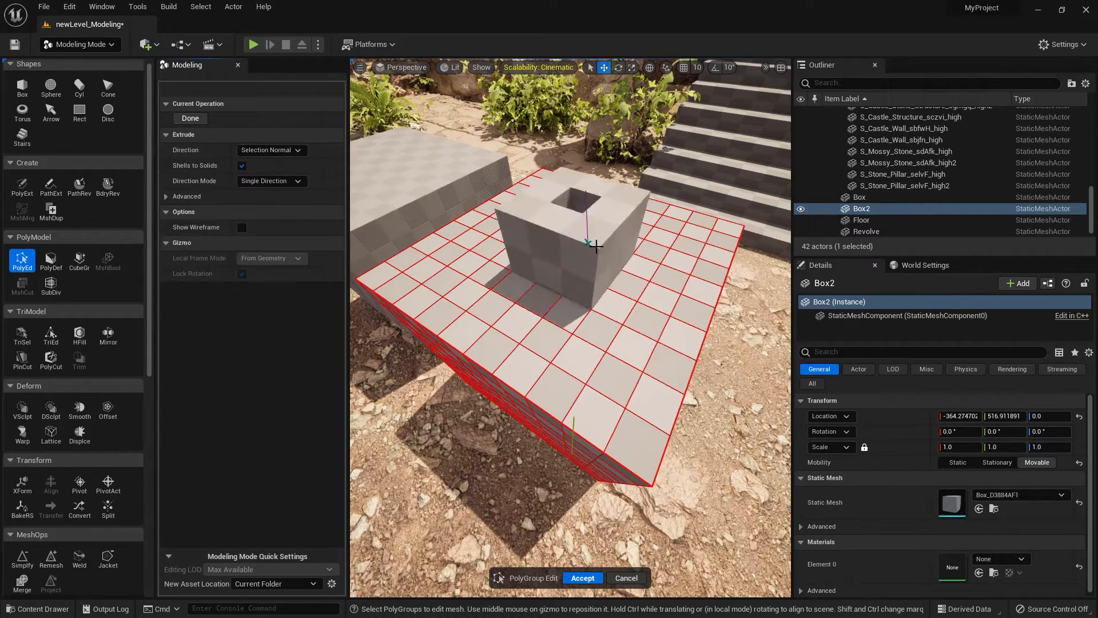
pyautogui.click(611, 306)
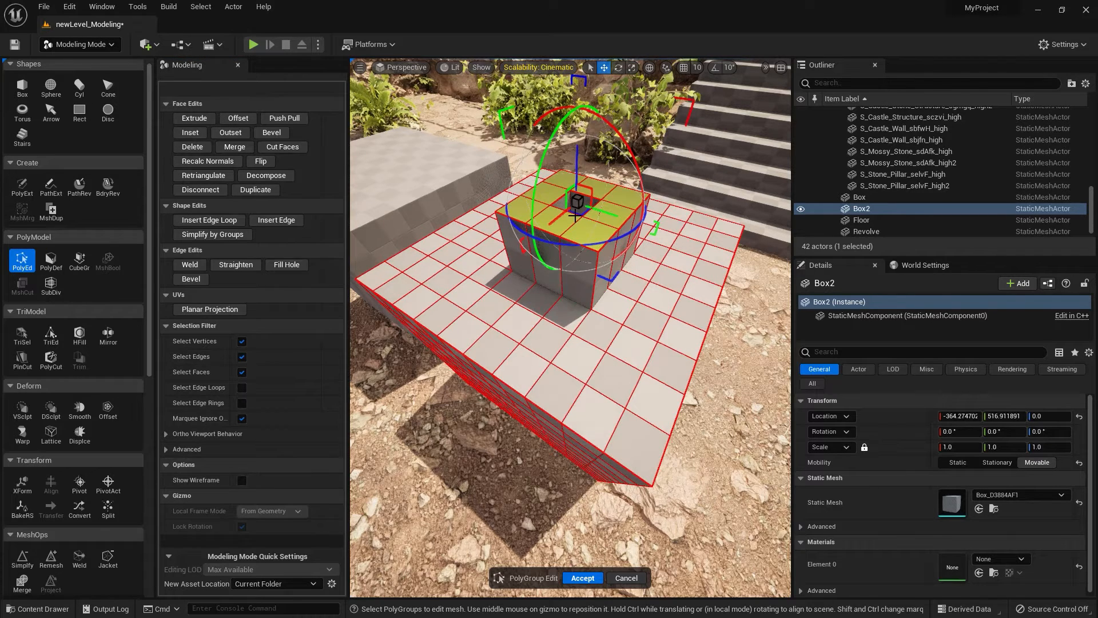
pyautogui.moveTo(550, 199); pyautogui.dragTo(520, 206)
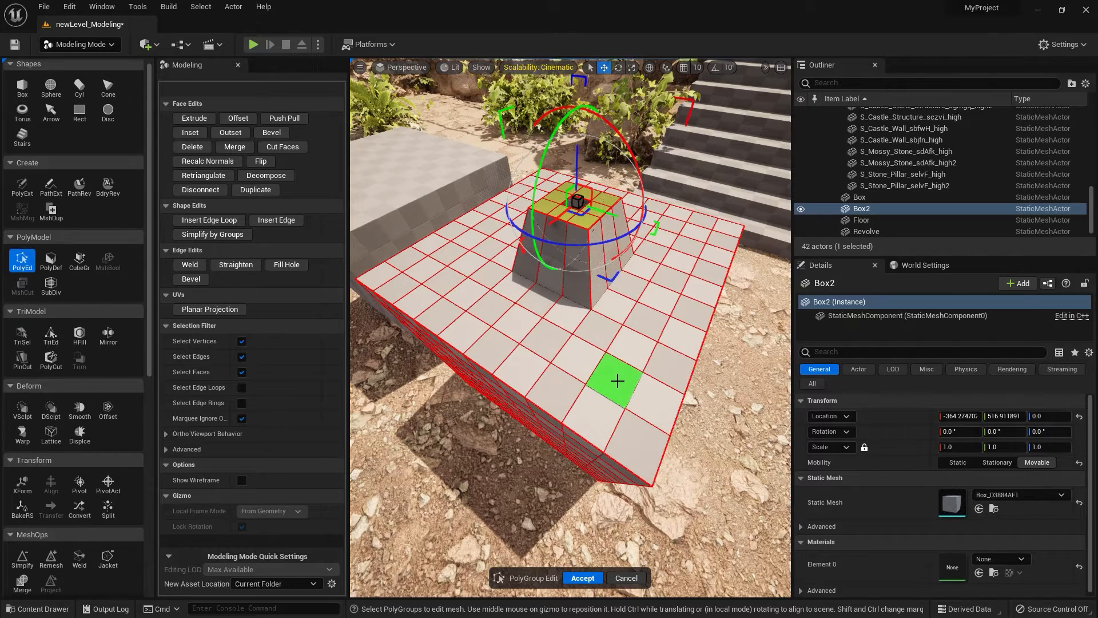
pyautogui.click(582, 577)
pyautogui.press('f')
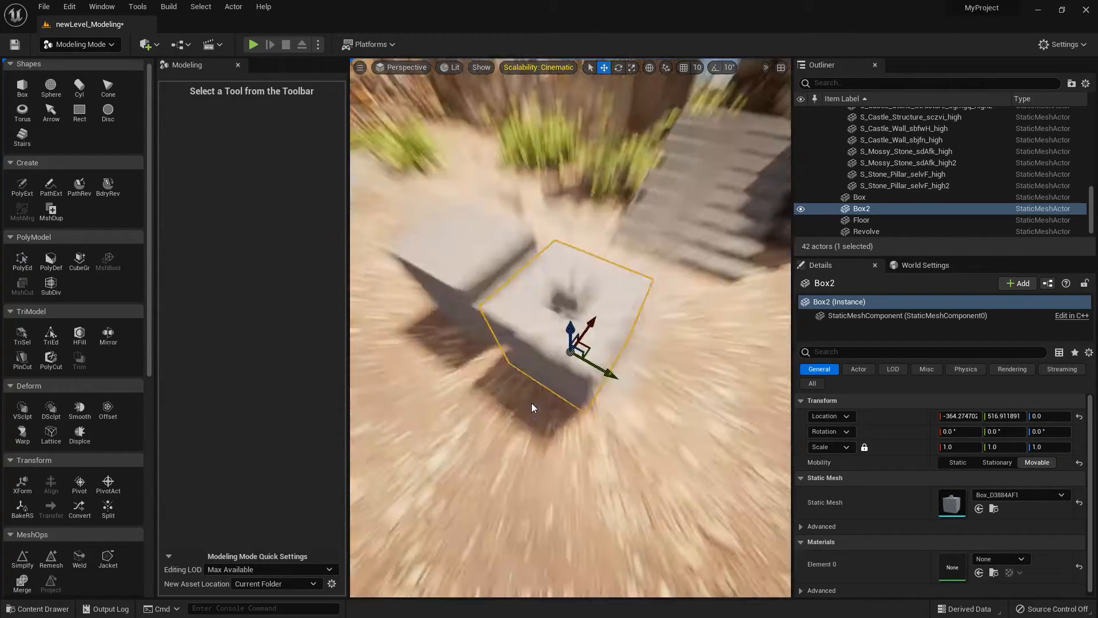
pyautogui.keyDown('alt'); pyautogui.moveTo(513, 420); pyautogui.dragTo(515, 369); pyautogui.keyUp('alt')
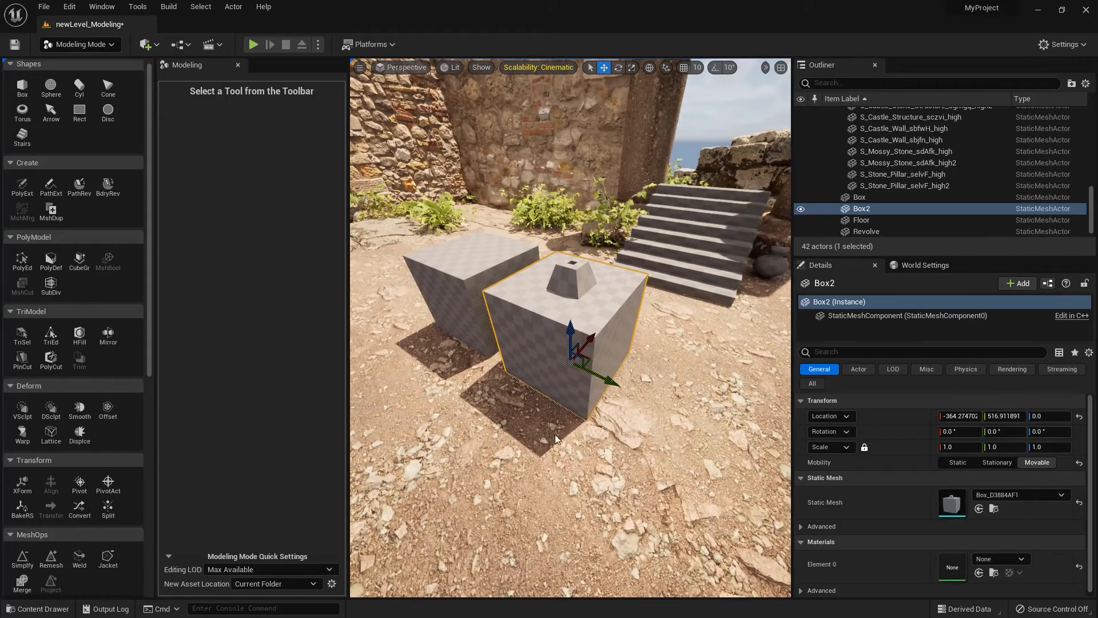
# Place a third 100 × 100 × 100 box with 10 subdivisions per axis and Per Shape polygroups beside the second box.
pyautogui.click(22, 90)
pyautogui.click(259, 214)
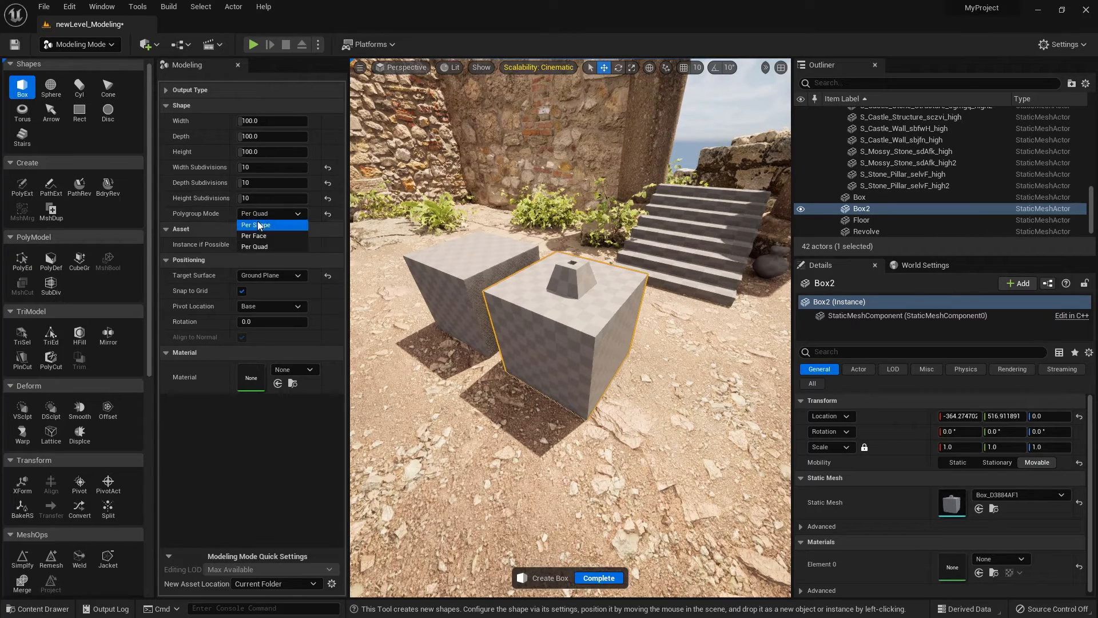
pyautogui.click(258, 225)
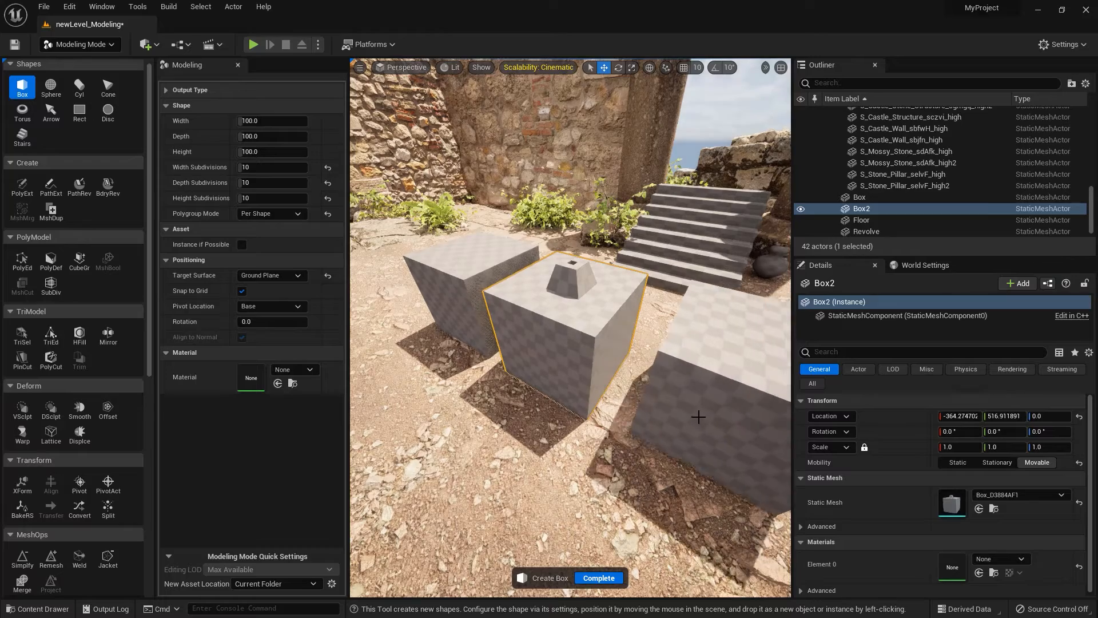
pyautogui.click(681, 414)
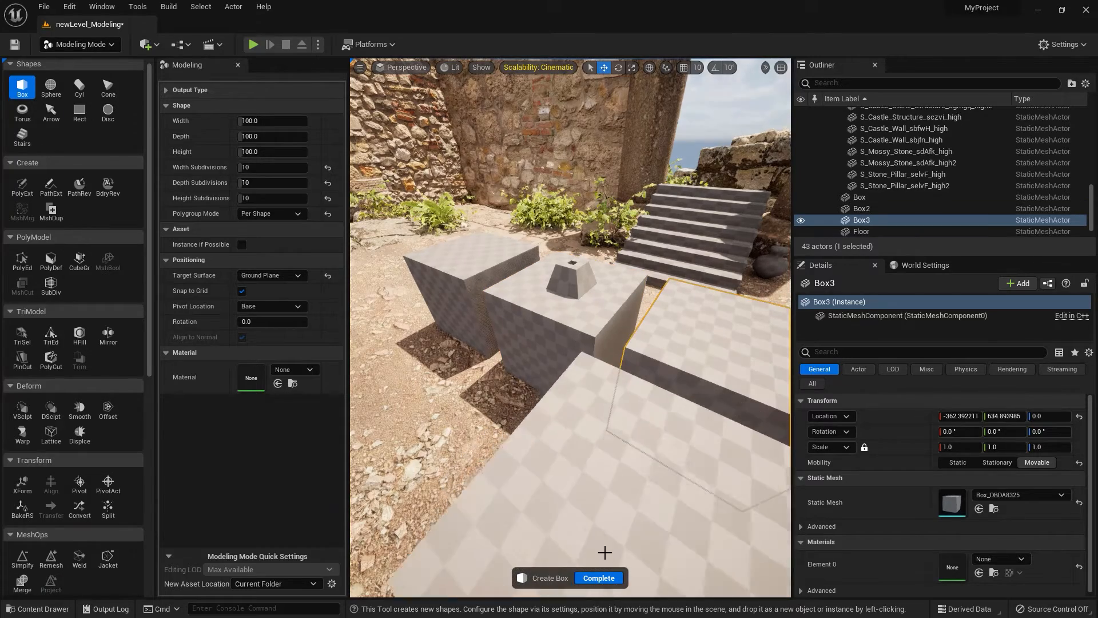
pyautogui.click(599, 578)
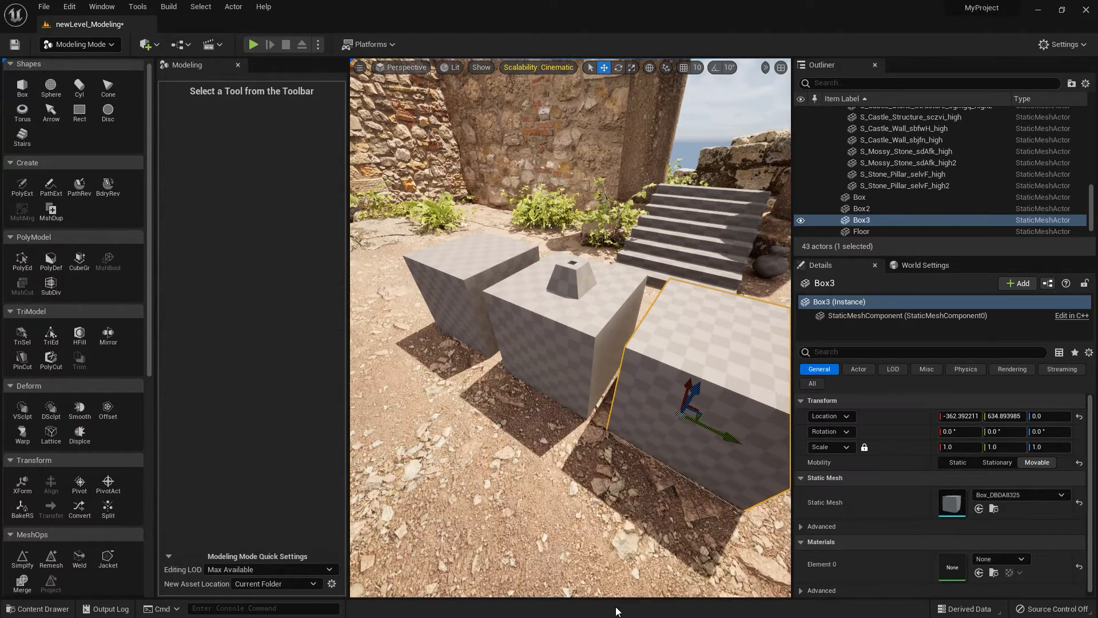
# Select the third box's polygroup in PolyGroup Edit, and leave the tool and remove that box.
pyautogui.click(22, 260)
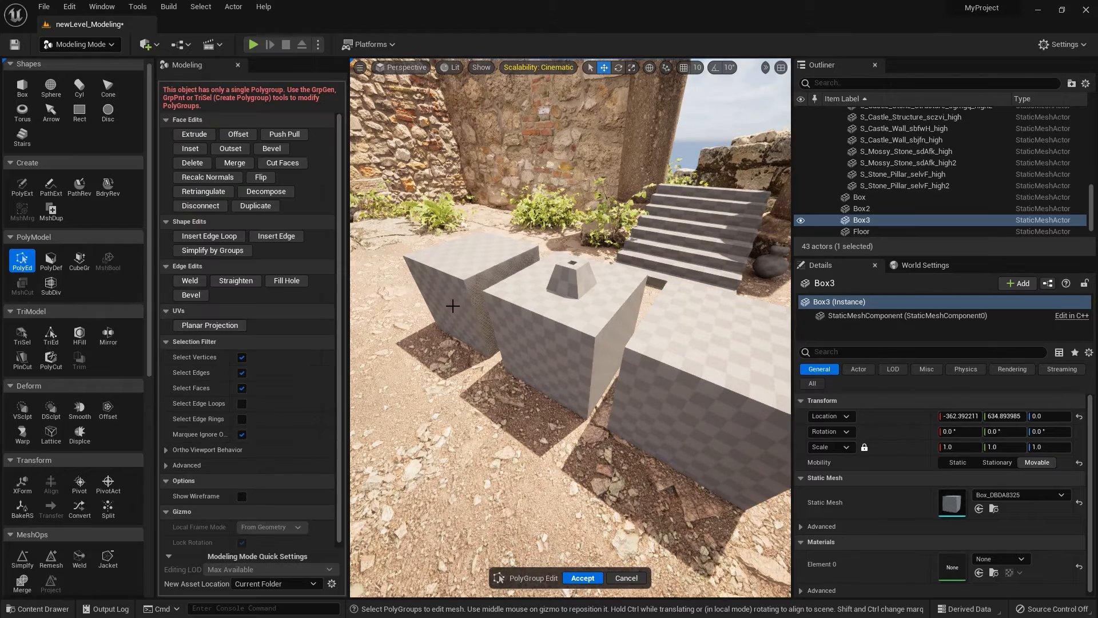
pyautogui.click(707, 353)
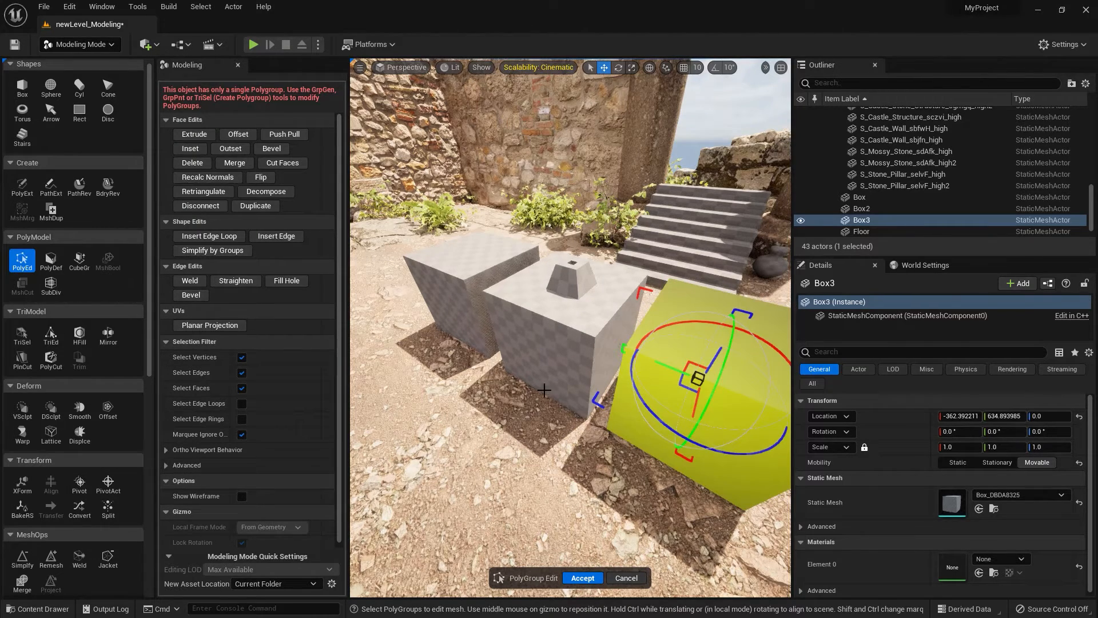
pyautogui.moveTo(526, 395); pyautogui.dragTo(446, 400, button='right')
pyautogui.press('d')
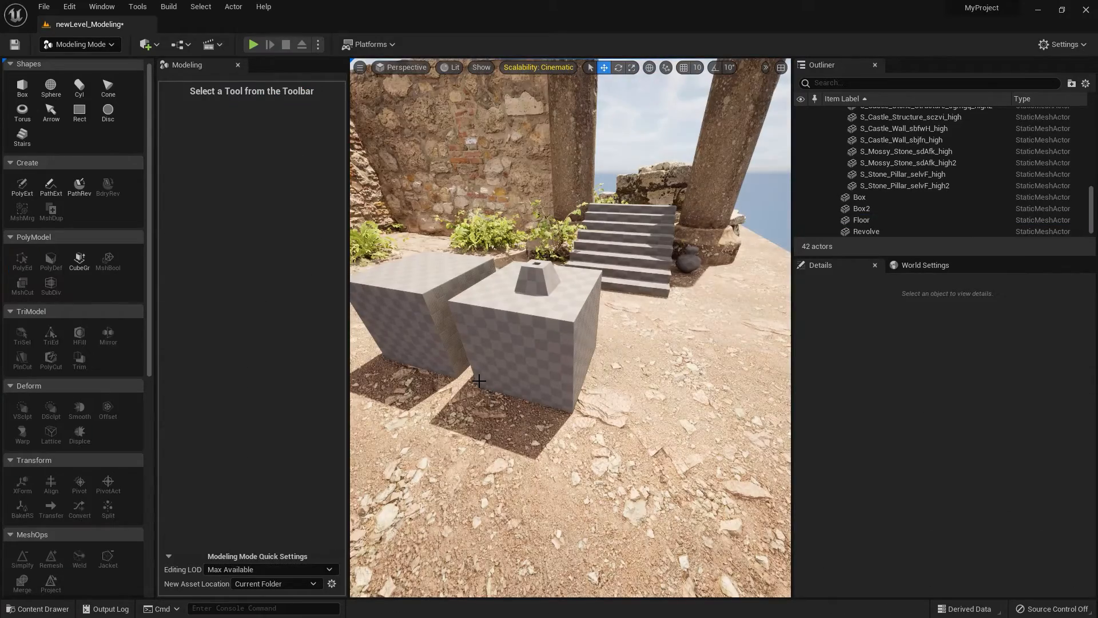
# Delete the two remaining demonstration boxes from the level.
pyautogui.click(538, 352)
pyautogui.press('Delete')
pyautogui.click(417, 306)
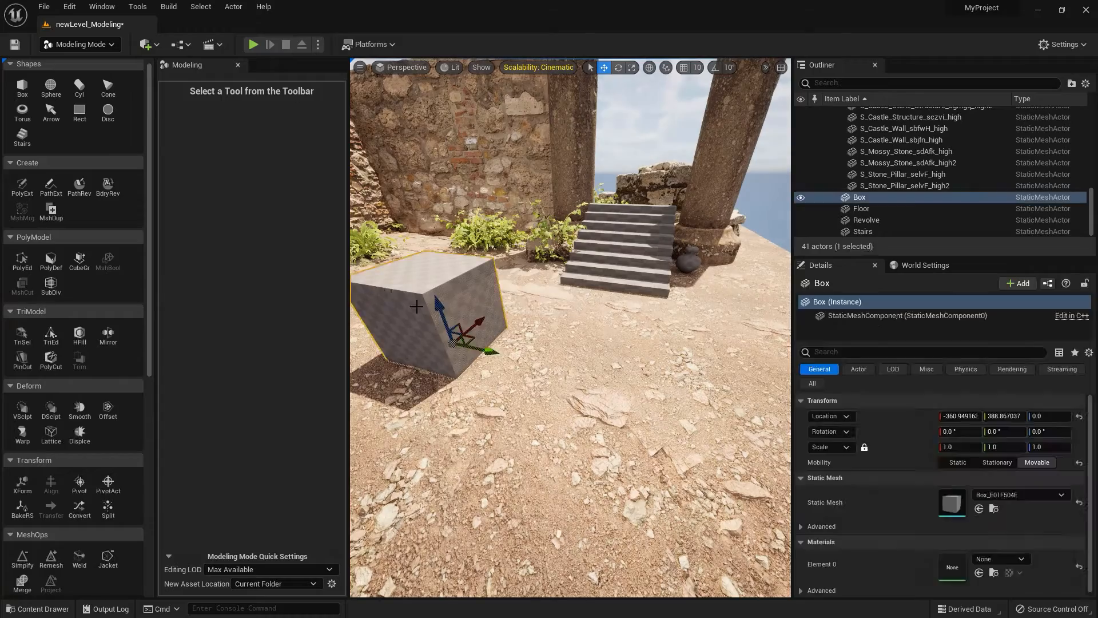
pyautogui.press('Delete')
# Move the revolved vase along X to about -184.5, into the open area in front of the stairs.
pyautogui.click(690, 263)
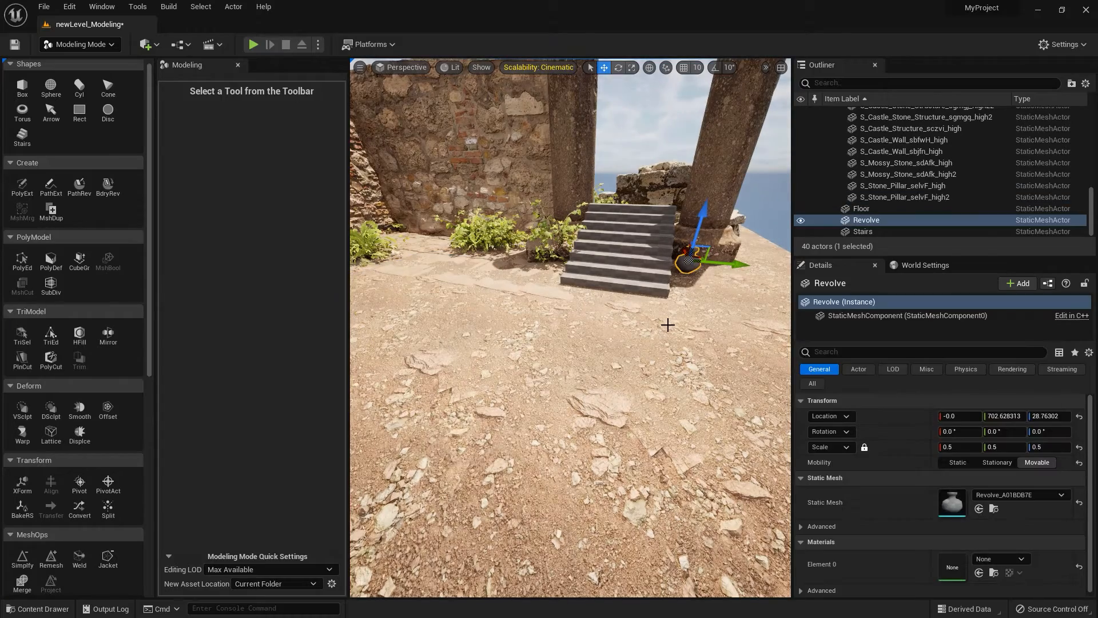
pyautogui.press('f')
pyautogui.scroll(-5, 641, 401)
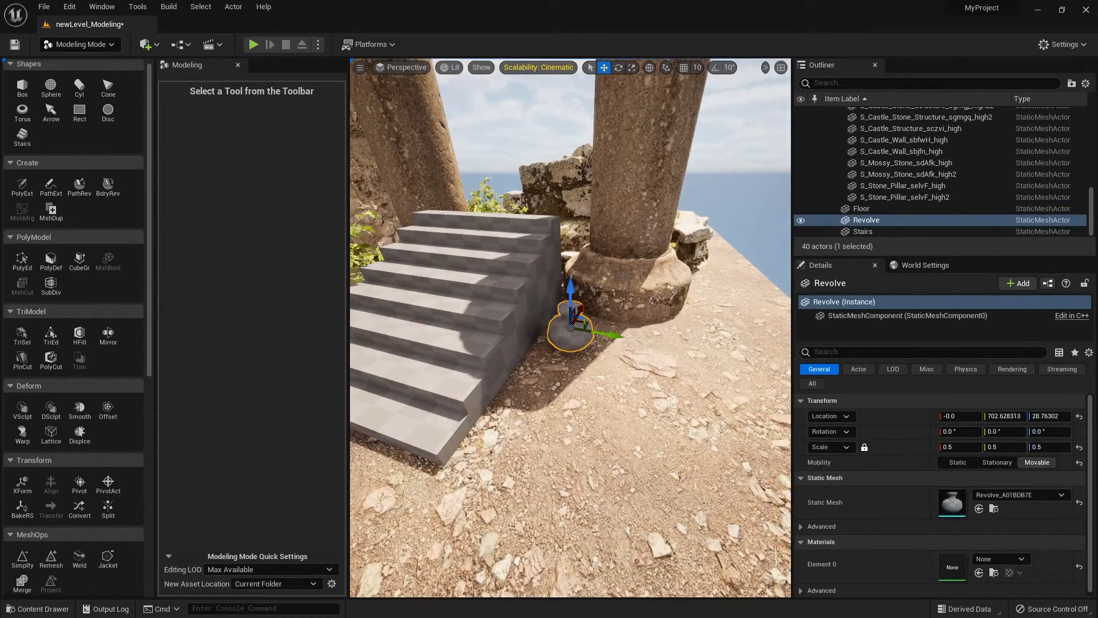
pyautogui.keyDown('alt'); pyautogui.moveTo(641, 400); pyautogui.dragTo(552, 388); pyautogui.keyUp('alt')
pyautogui.moveTo(616, 332); pyautogui.dragTo(136, 135)
pyautogui.scroll(-4, 402, 427)
pyautogui.keyDown('alt'); pyautogui.moveTo(401, 436); pyautogui.dragTo(497, 378); pyautogui.keyUp('alt')
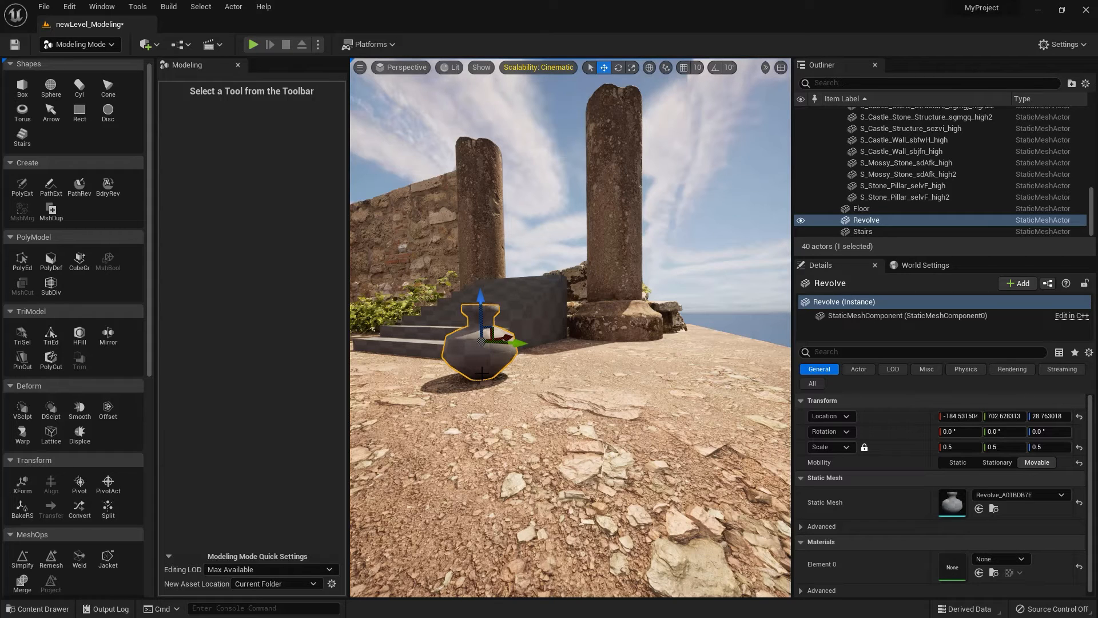
pyautogui.moveTo(570, 328); pyautogui.dragTo(555, 331, button='right')
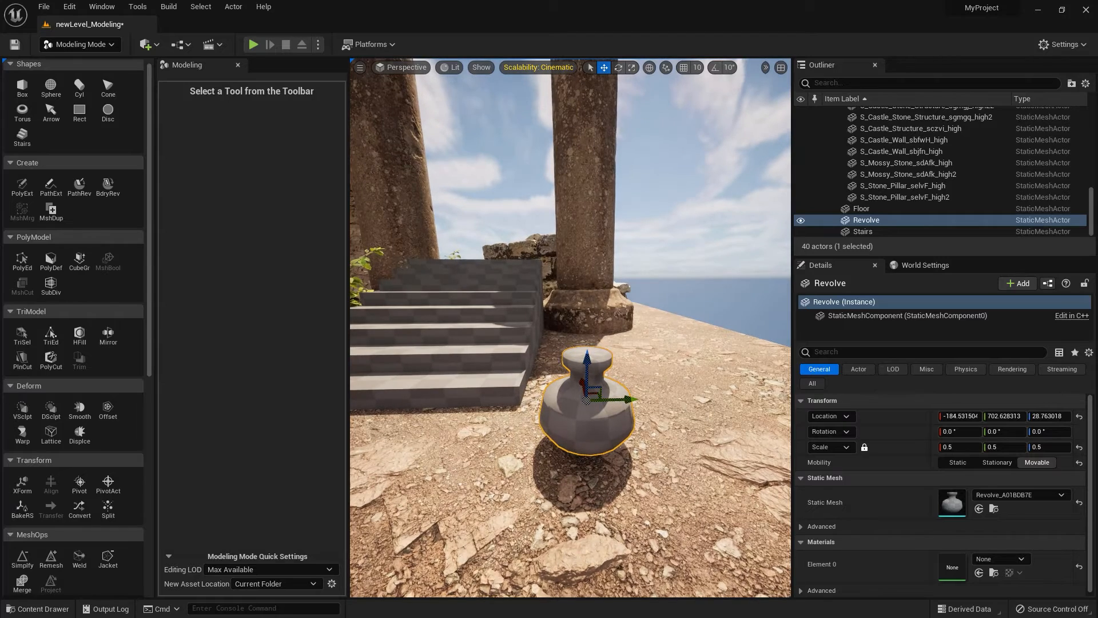
pyautogui.scroll(3, 503, 446)
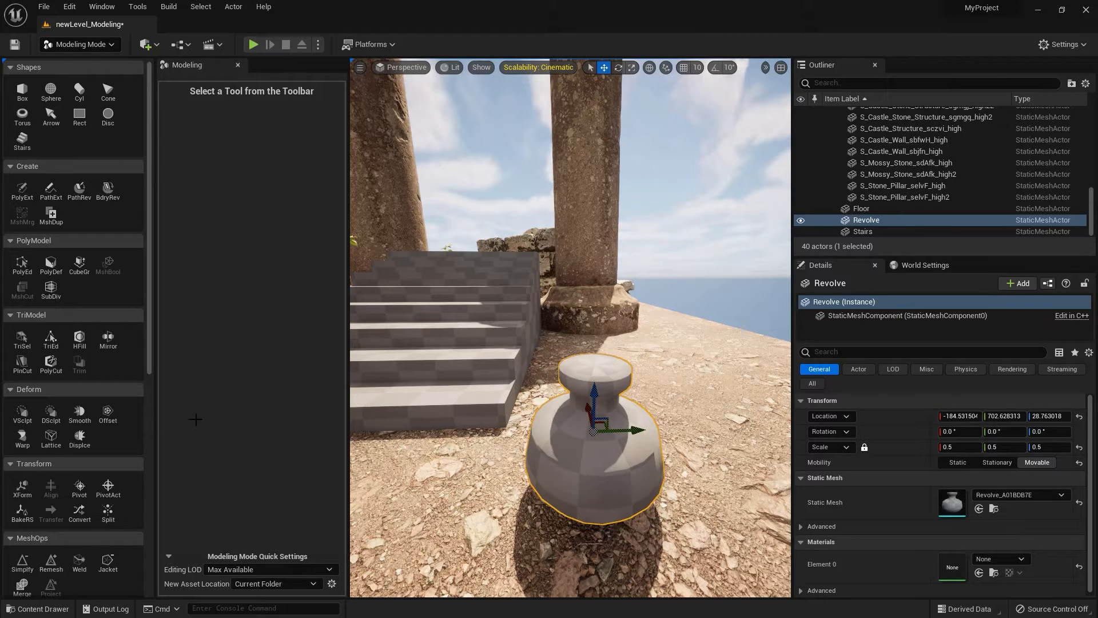
# Open Paint PolyGroups on the vase and examine its colour-coded polygroups up close.
pyautogui.scroll(-3, 149, 365)
pyautogui.moveTo(160, 398); pyautogui.dragTo(183, 502)
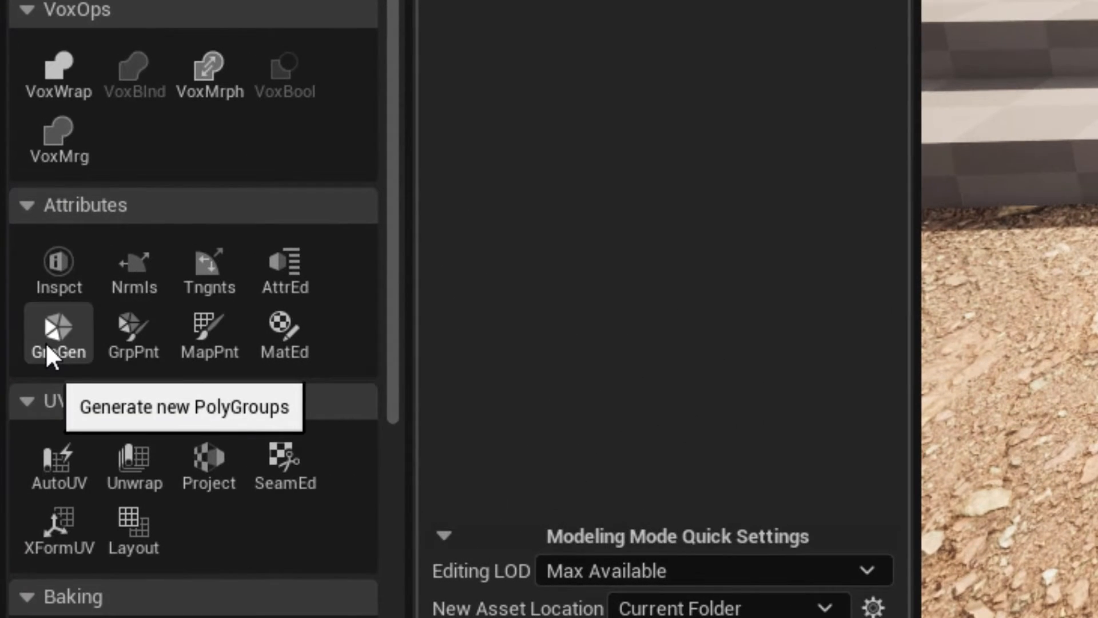
pyautogui.click(137, 339)
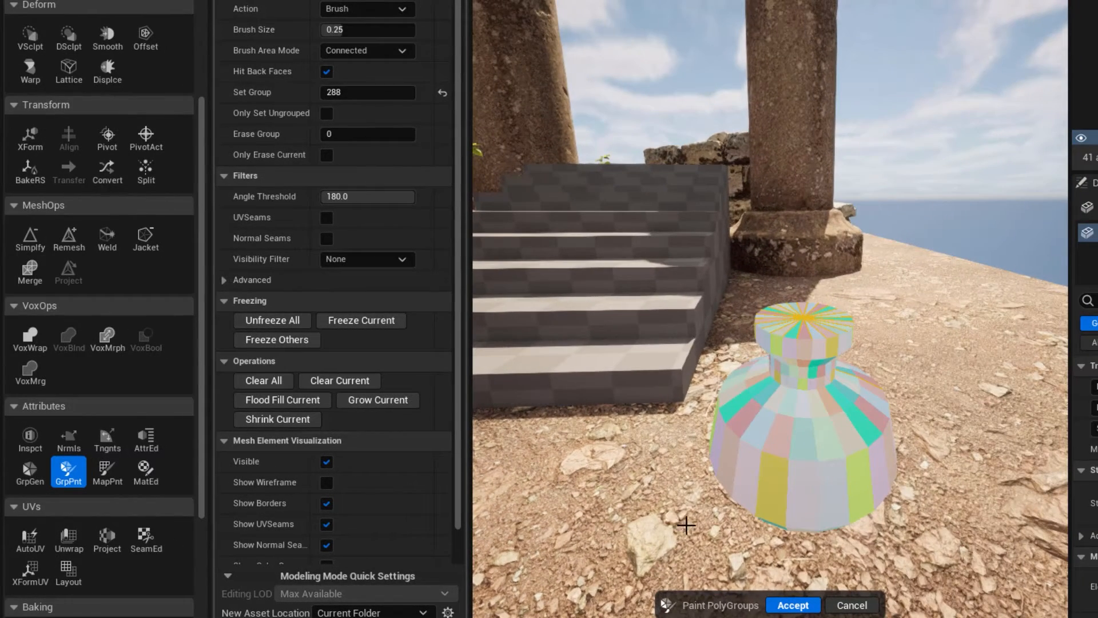
pyautogui.keyDown('alt'); pyautogui.moveTo(699, 523); pyautogui.dragTo(681, 446); pyautogui.keyUp('alt')
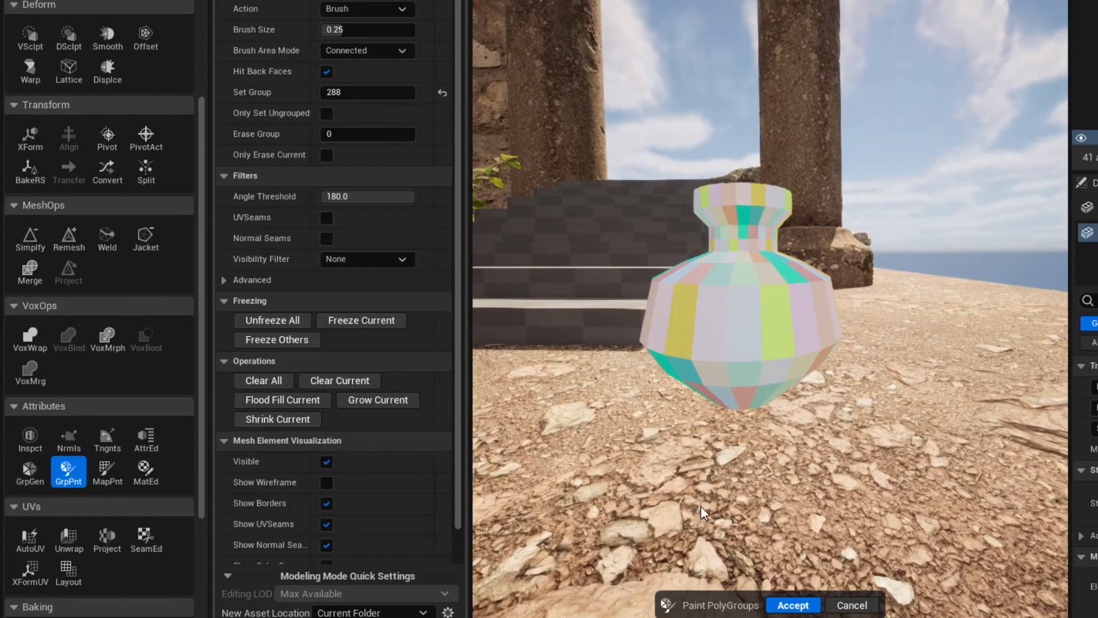
pyautogui.keyDown('alt'); pyautogui.moveTo(699, 506); pyautogui.dragTo(760, 506, button='right'); pyautogui.keyUp('alt')
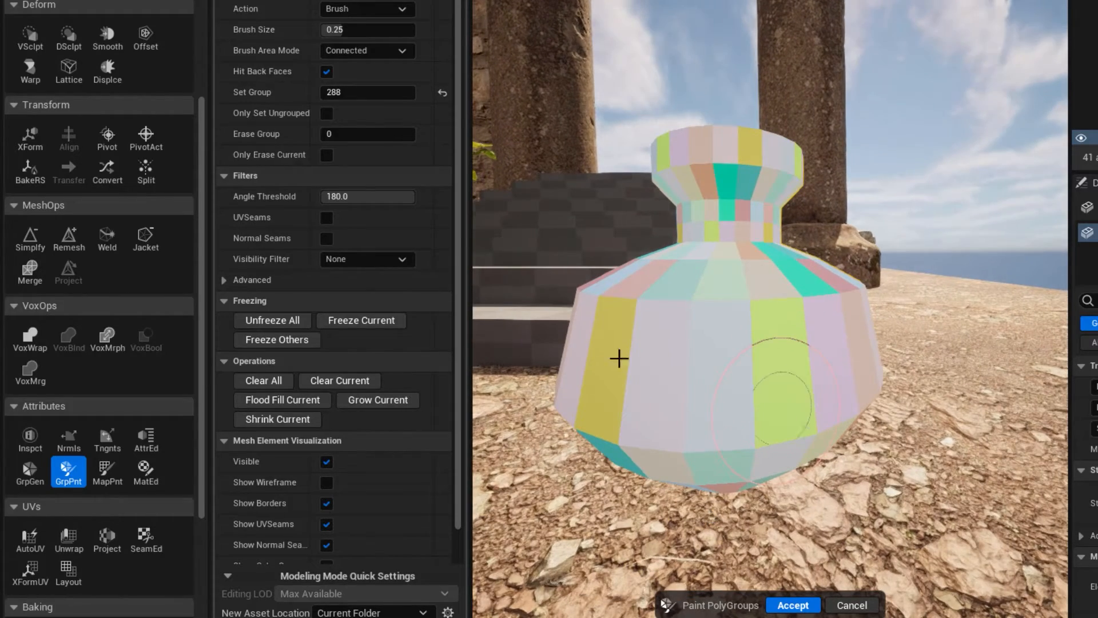
# Switch the vase to PolyGroup Edit and examine its polygroup boundaries on the body and top.
pyautogui.scroll(5, 28, 29)
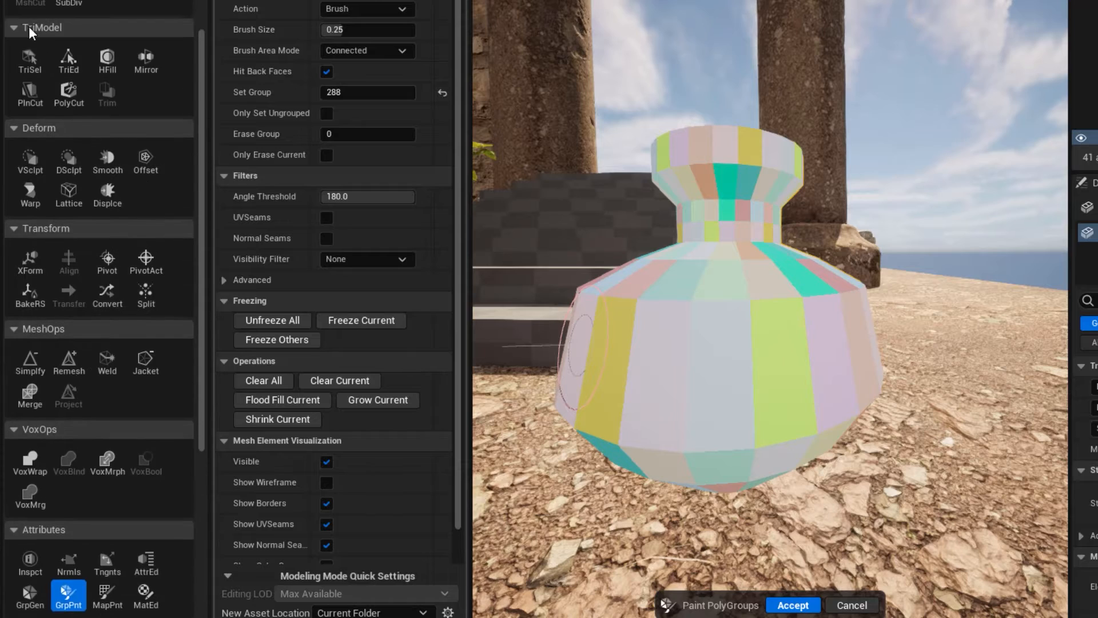
pyautogui.click(26, 37)
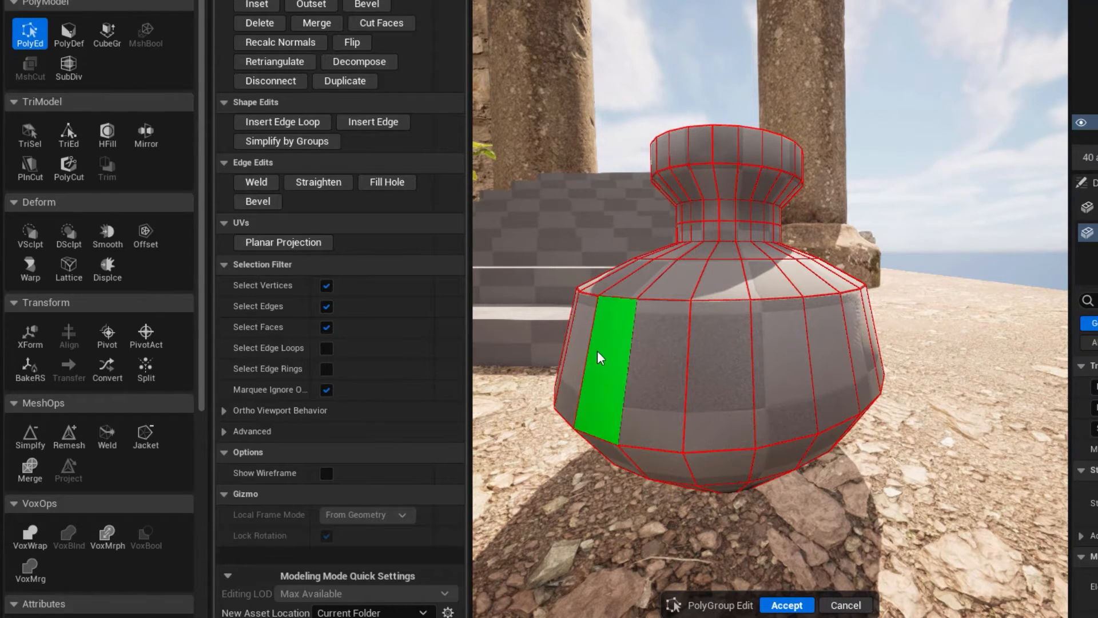
pyautogui.keyDown('alt'); pyautogui.moveTo(657, 366); pyautogui.dragTo(635, 443); pyautogui.keyUp('alt')
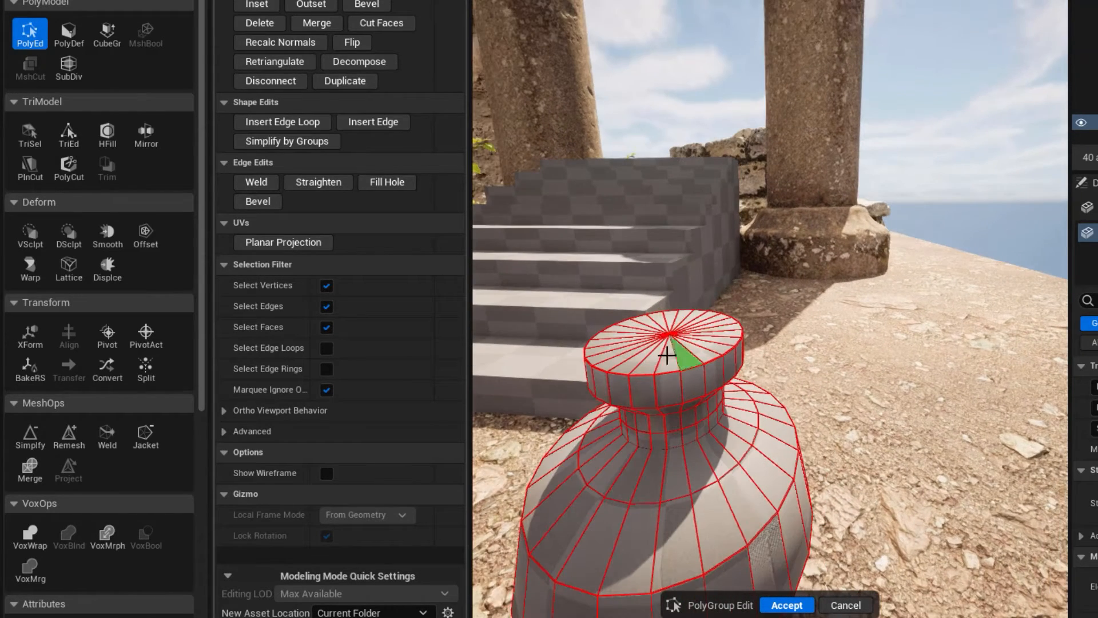
pyautogui.keyDown('alt'); pyautogui.moveTo(618, 397); pyautogui.dragTo(823, 194); pyautogui.keyUp('alt')
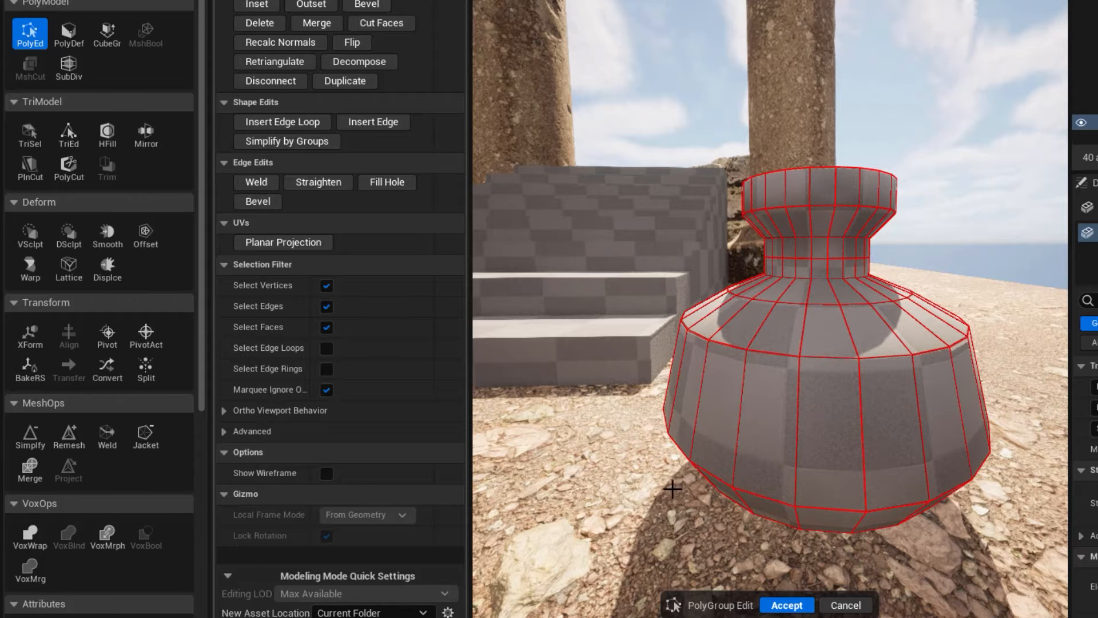
# Open Paint PolyGroups on the vase and set the brush size to 0.175, keeping the Brush action.
pyautogui.scroll(-4, 64, 534)
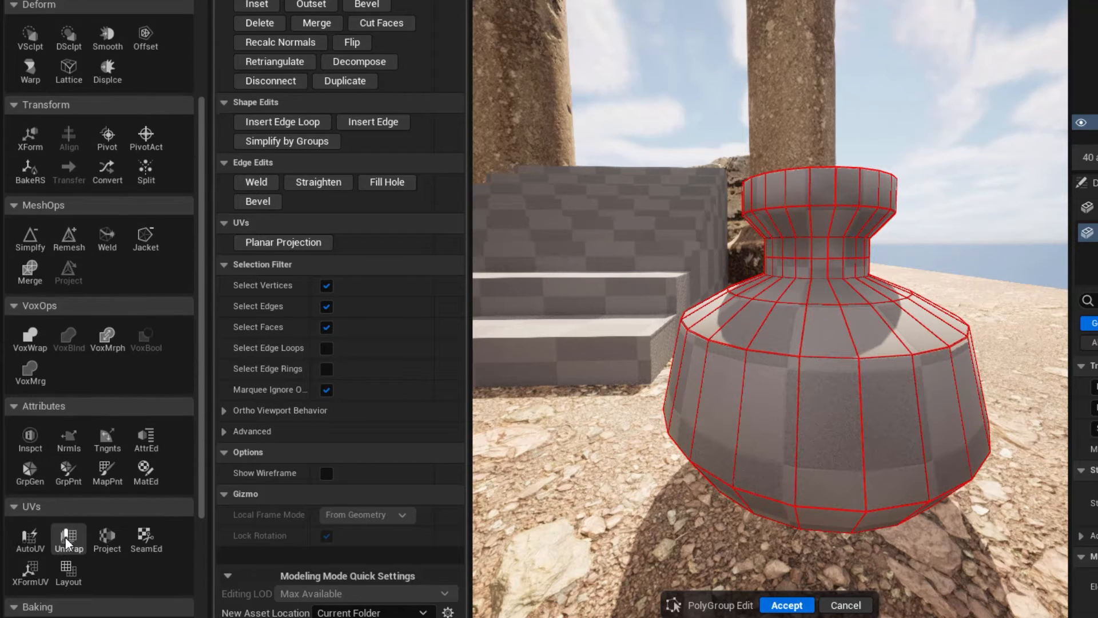
pyautogui.click(71, 471)
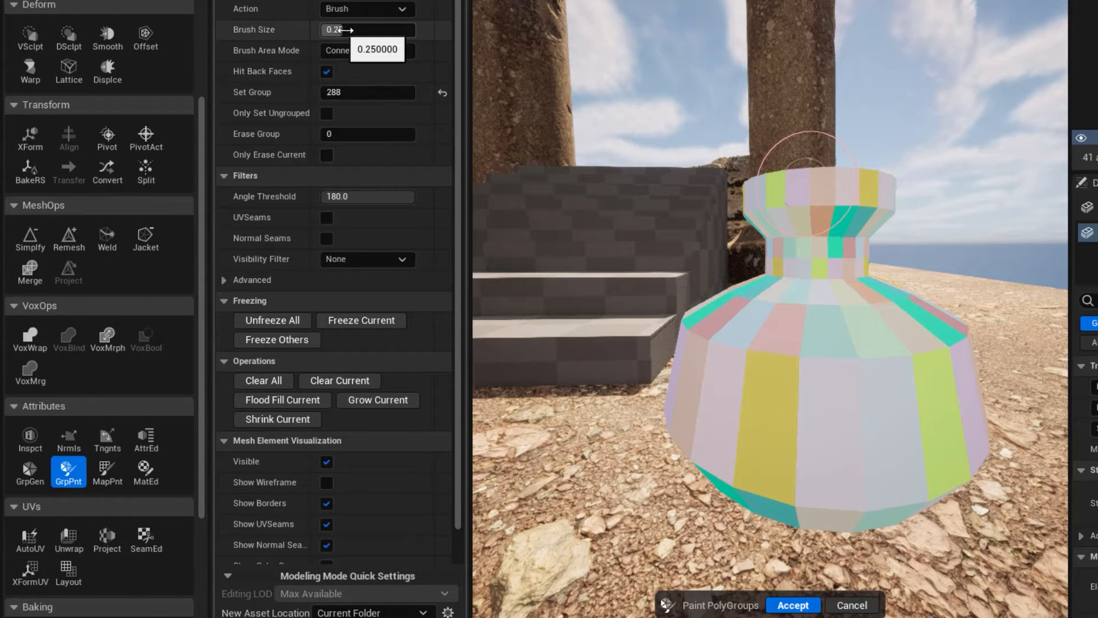
pyautogui.press('[')
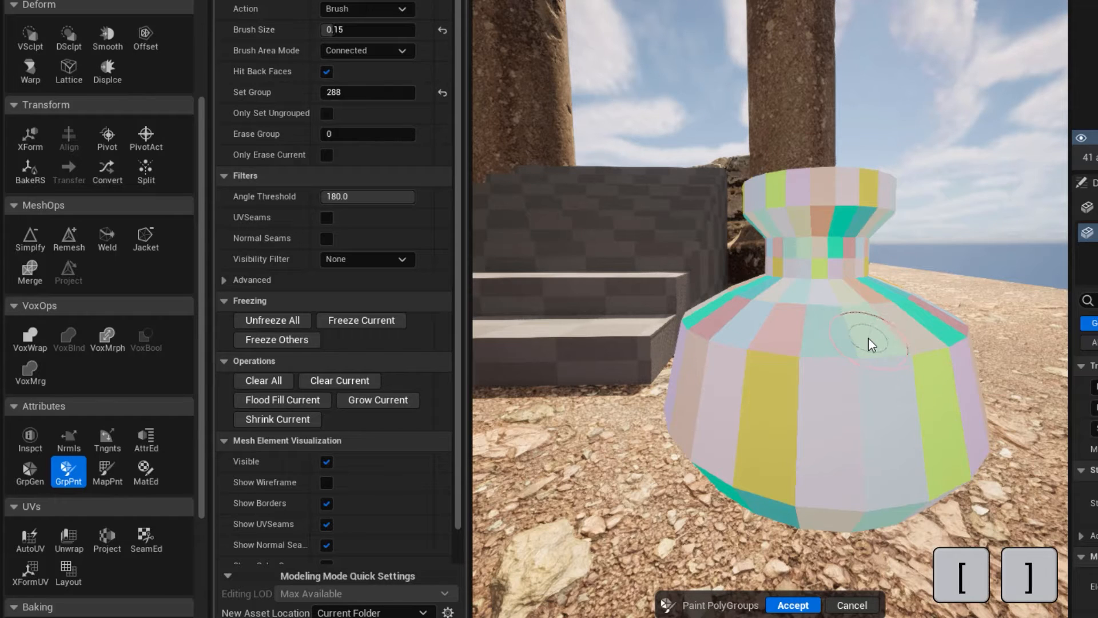
pyautogui.press('[')
pyautogui.press('[')
pyautogui.press('[')
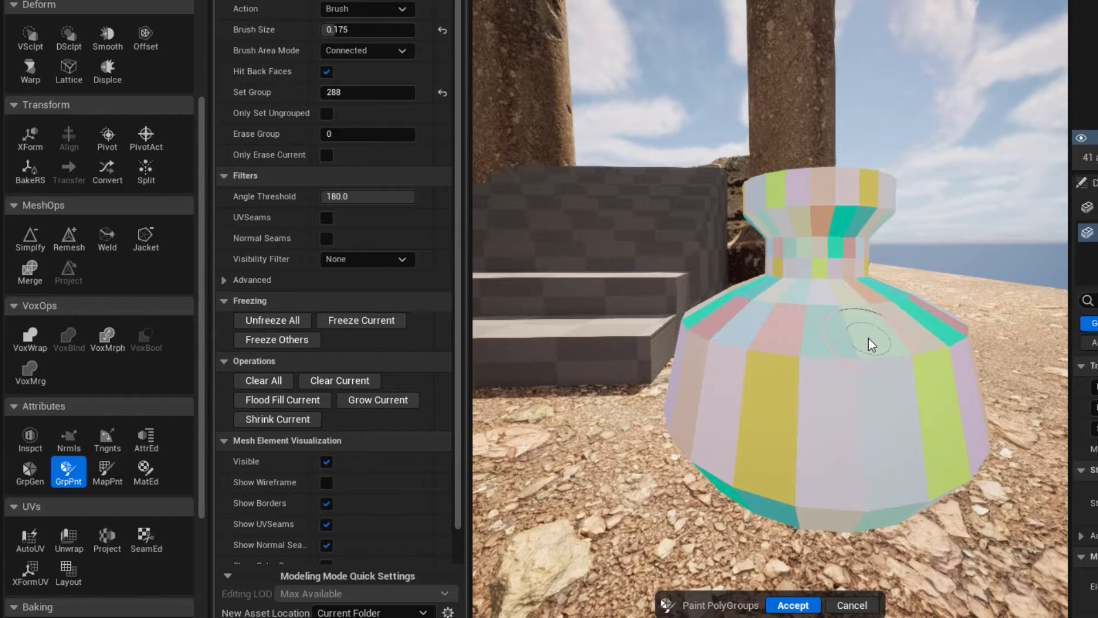
pyautogui.click(358, 9)
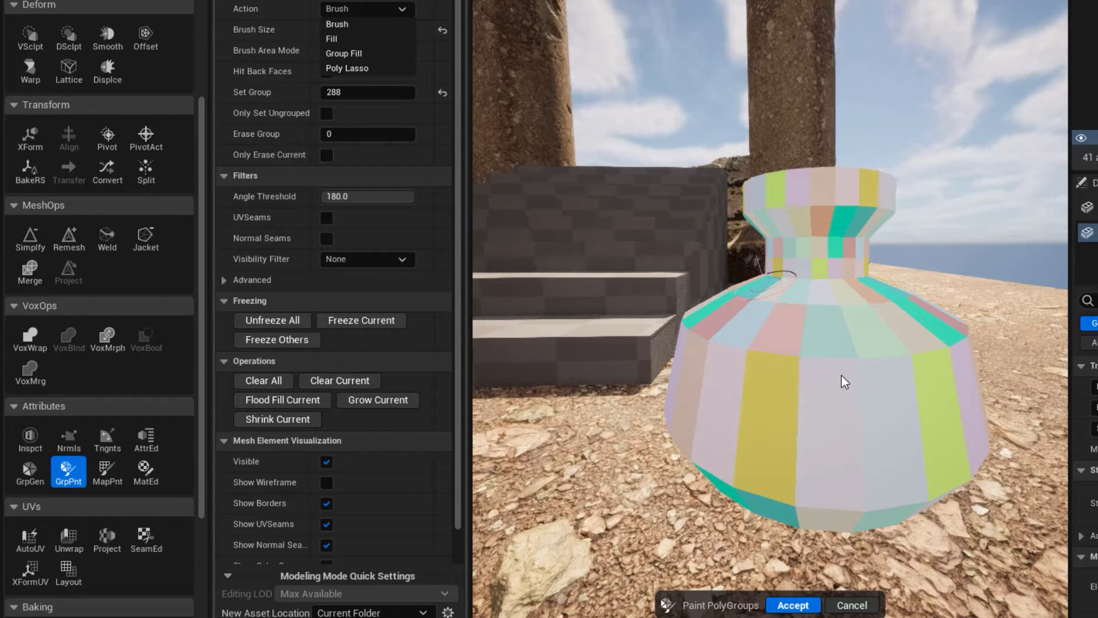
pyautogui.click(375, 26)
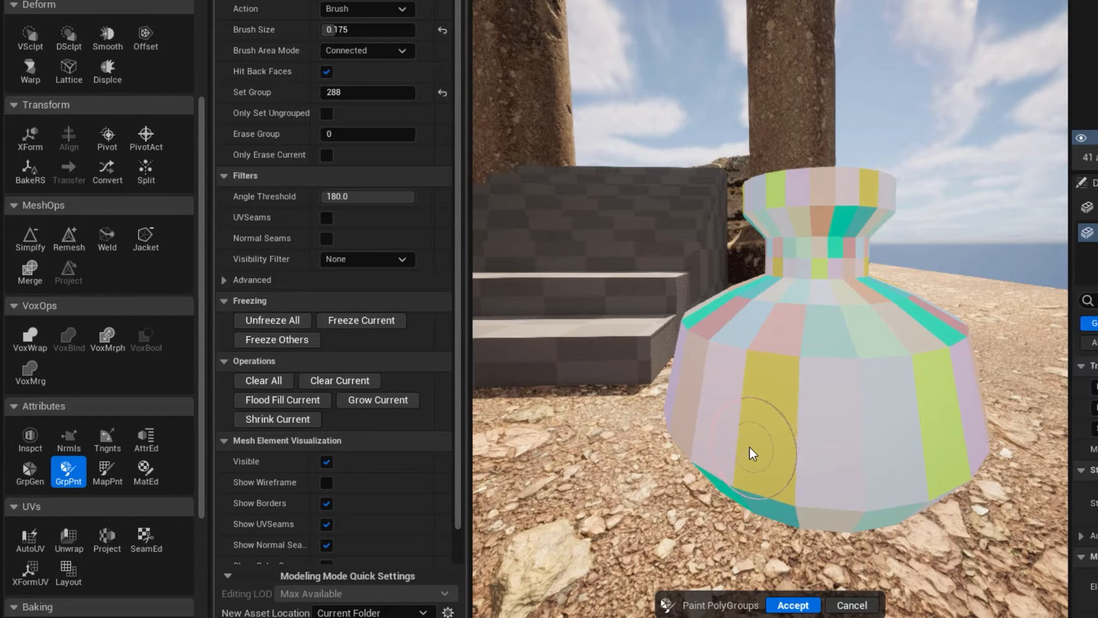
# Paint the wedge faces on the vase's flat top into a single polygroup and accept the result.
pyautogui.moveTo(750, 452)
pyautogui.mouseDown(button='right')
pyautogui.moveTo(750, 486)
pyautogui.moveTo(794, 319)
pyautogui.mouseUp(button='right')
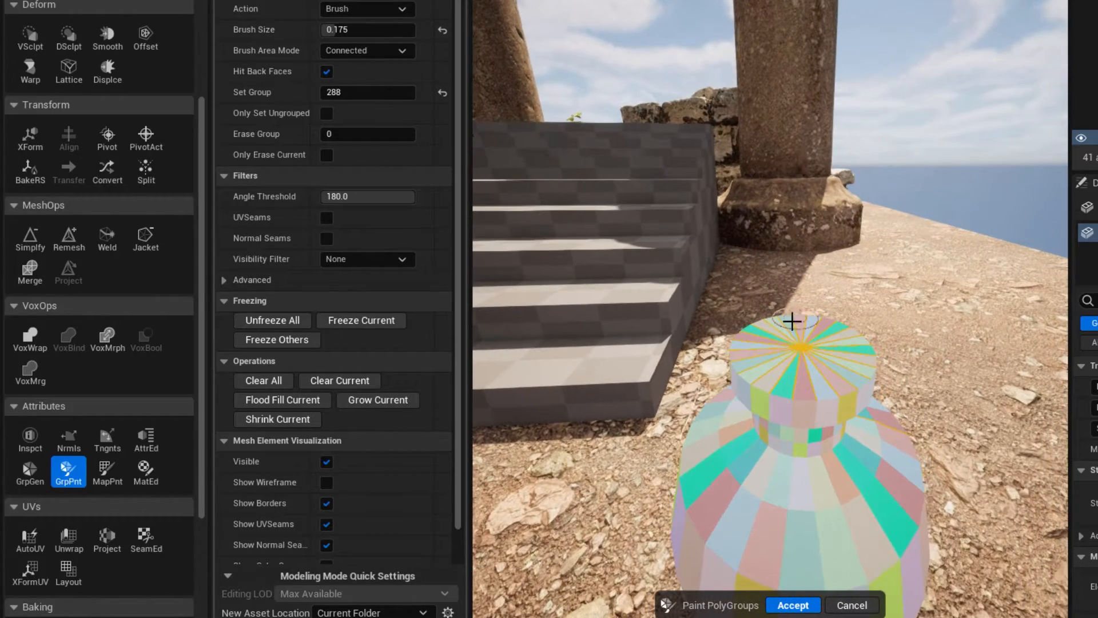
pyautogui.moveTo(795, 328)
pyautogui.mouseDown()
pyautogui.moveTo(829, 343)
pyautogui.moveTo(828, 360)
pyautogui.moveTo(784, 368)
pyautogui.moveTo(772, 343)
pyautogui.moveTo(783, 360)
pyautogui.mouseUp()
pyautogui.click(790, 605)
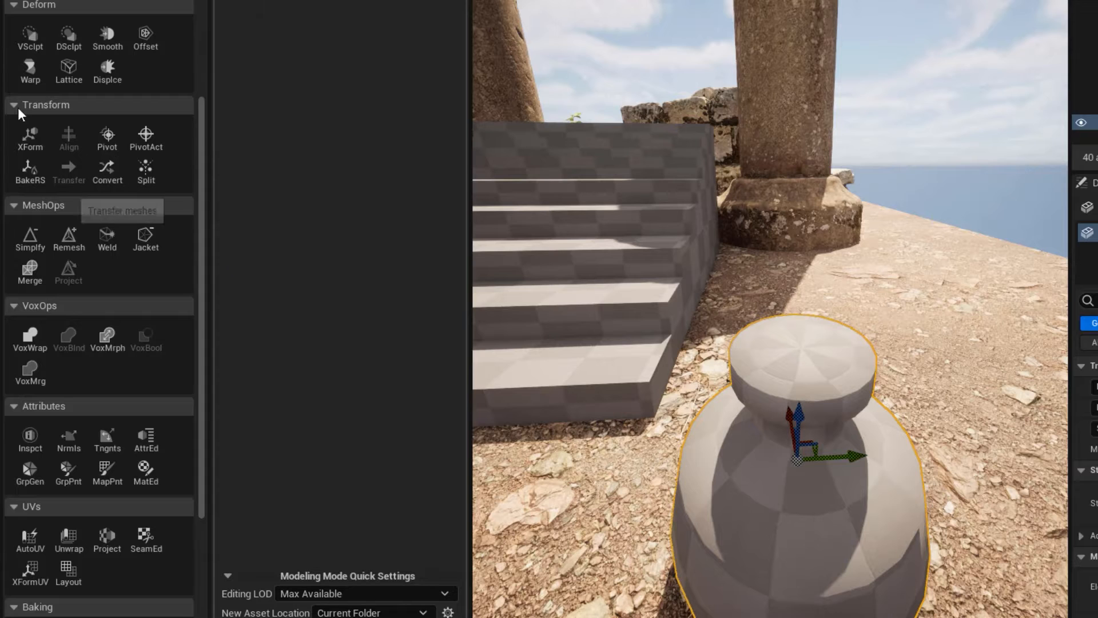
# Check the vase's top in PolyGroup Edit for wedges left out of the painted group, then exit without changes.
pyautogui.scroll(3, 27, 49)
pyautogui.scroll(2, 27, 49)
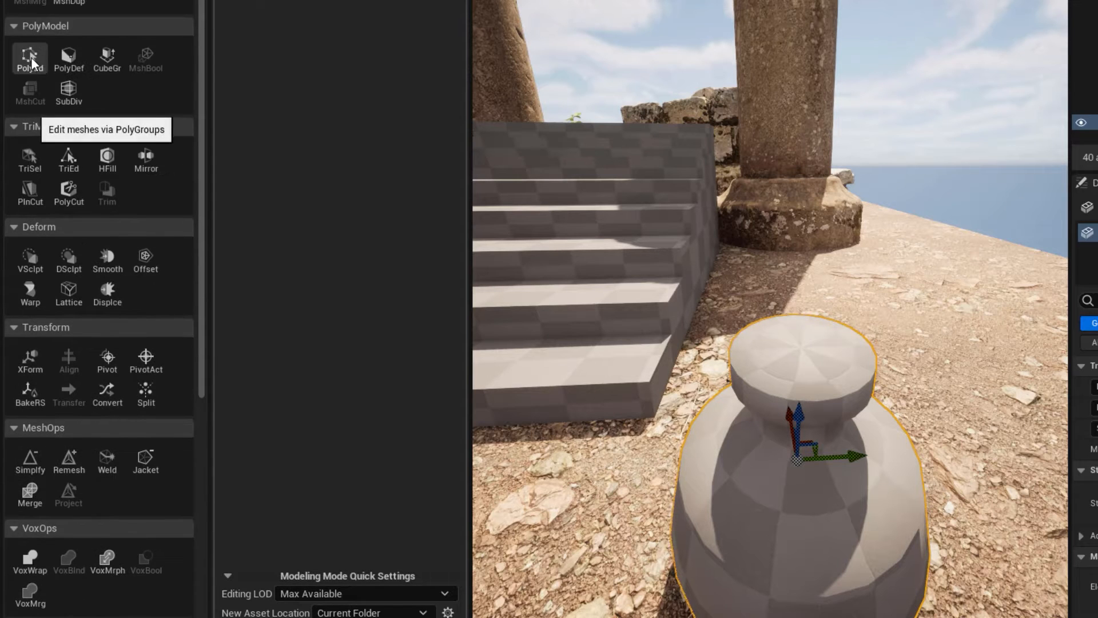
pyautogui.click(30, 56)
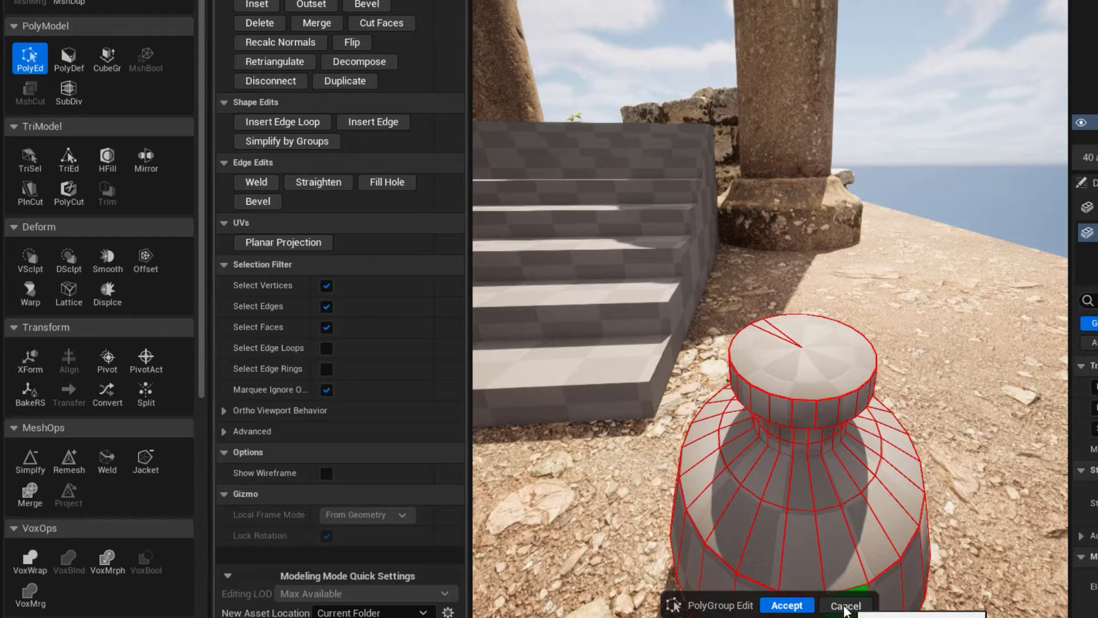
pyautogui.click(846, 607)
# Repaint the vase's whole flat top, including the missed wedges, as one polygroup and accept.
pyautogui.scroll(-5, 73, 392)
pyautogui.click(68, 496)
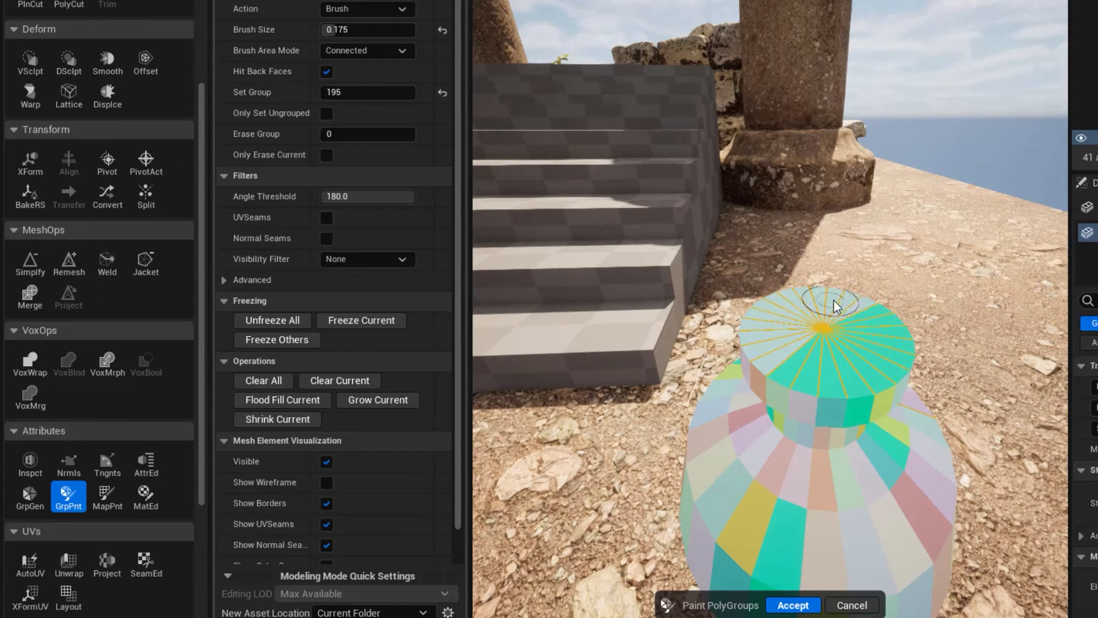
pyautogui.moveTo(832, 353); pyautogui.dragTo(813, 349)
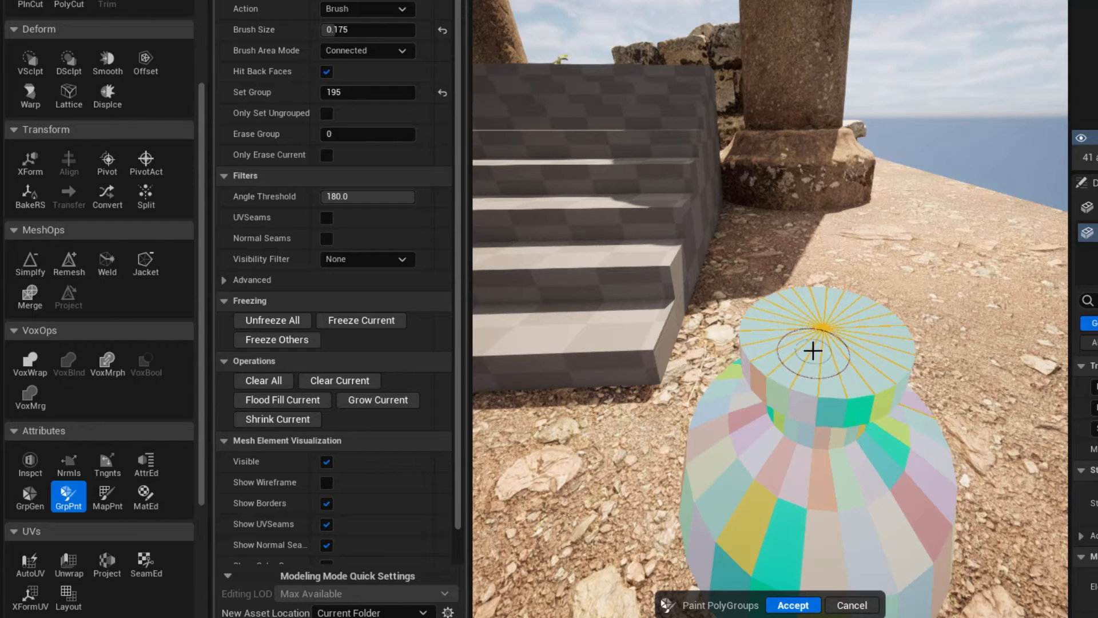
pyautogui.click(790, 604)
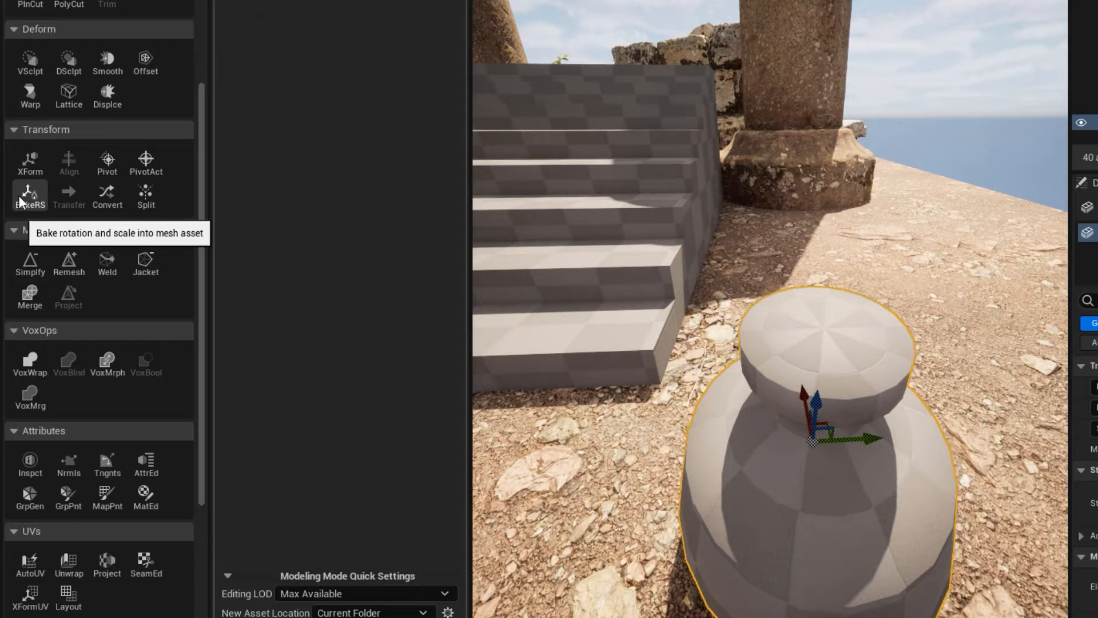
# Scale the vase's top polygroup down uniformly in PolyGroup Edit so the rim tapers inward, and accept.
pyautogui.scroll(2, 29, 8)
pyautogui.scroll(2, 29, 8)
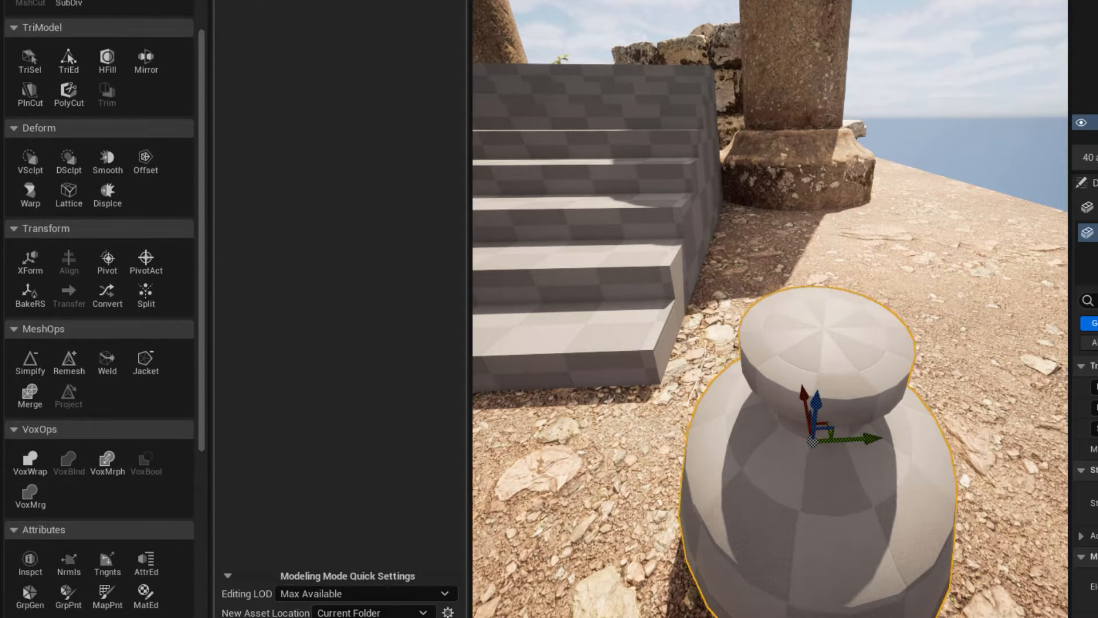
pyautogui.click(30, 8)
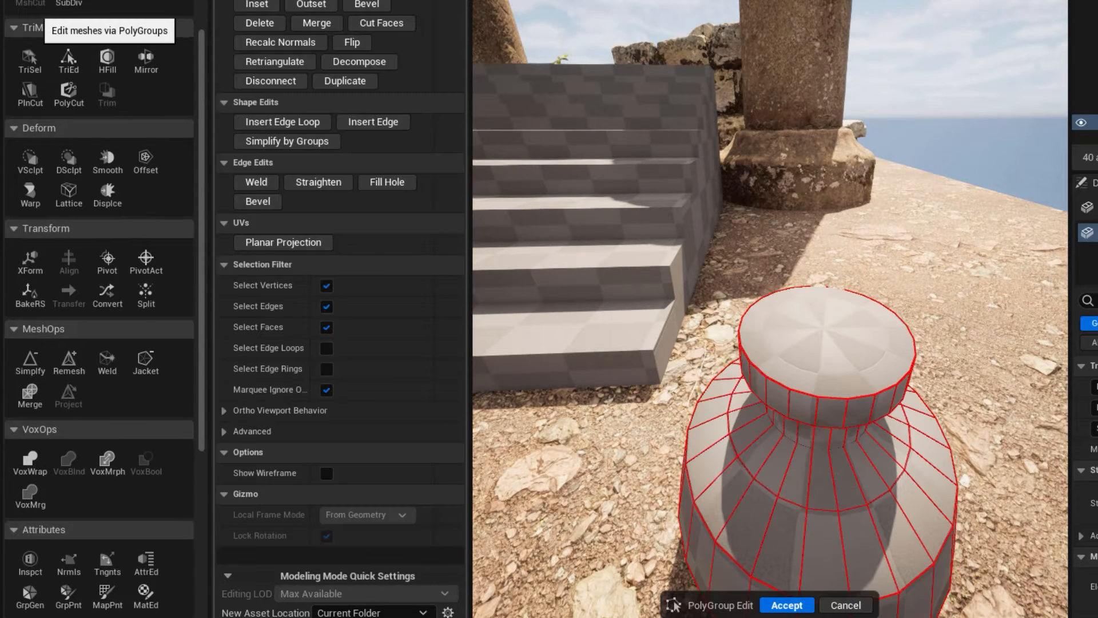
pyautogui.click(793, 329)
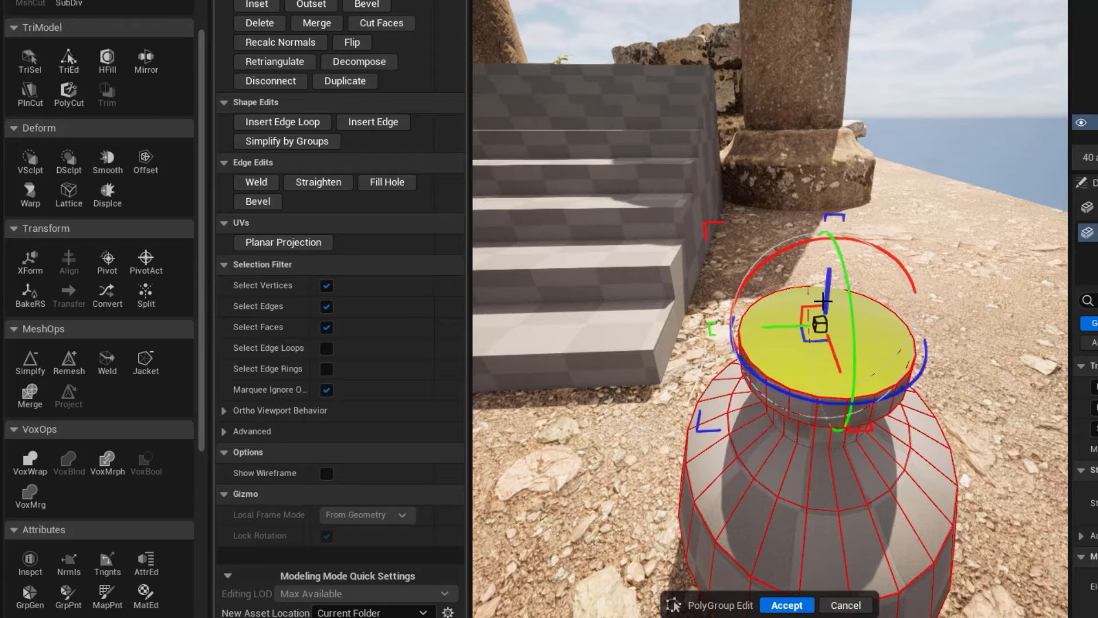
pyautogui.moveTo(819, 324); pyautogui.dragTo(763, 343)
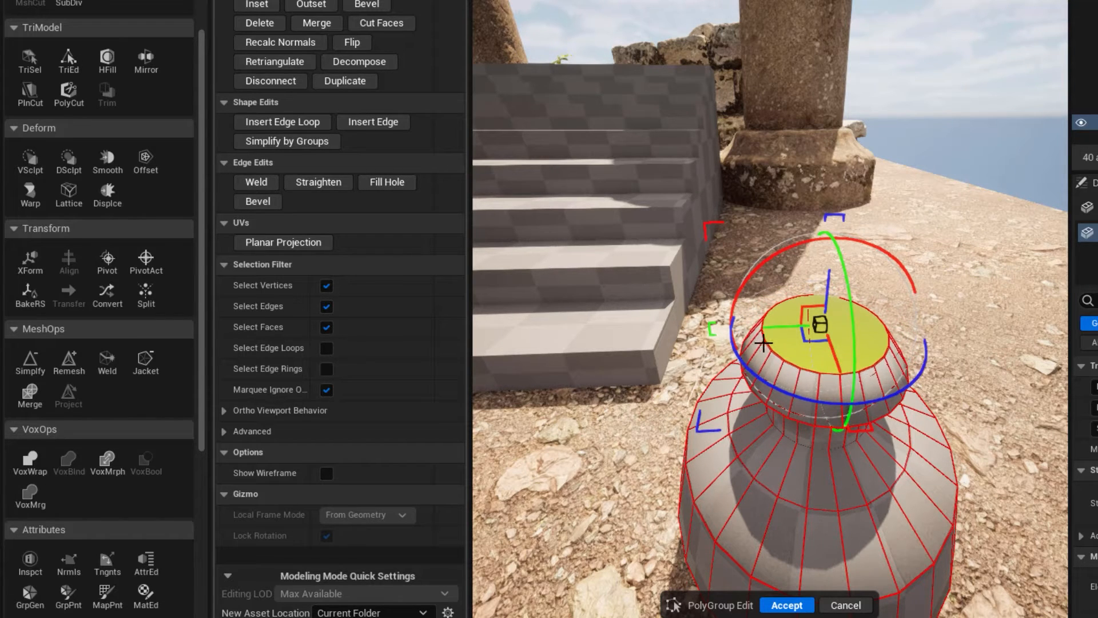
pyautogui.moveTo(723, 449)
pyautogui.mouseDown(button='right')
pyautogui.moveTo(725, 414)
pyautogui.moveTo(722, 446)
pyautogui.mouseUp(button='right')
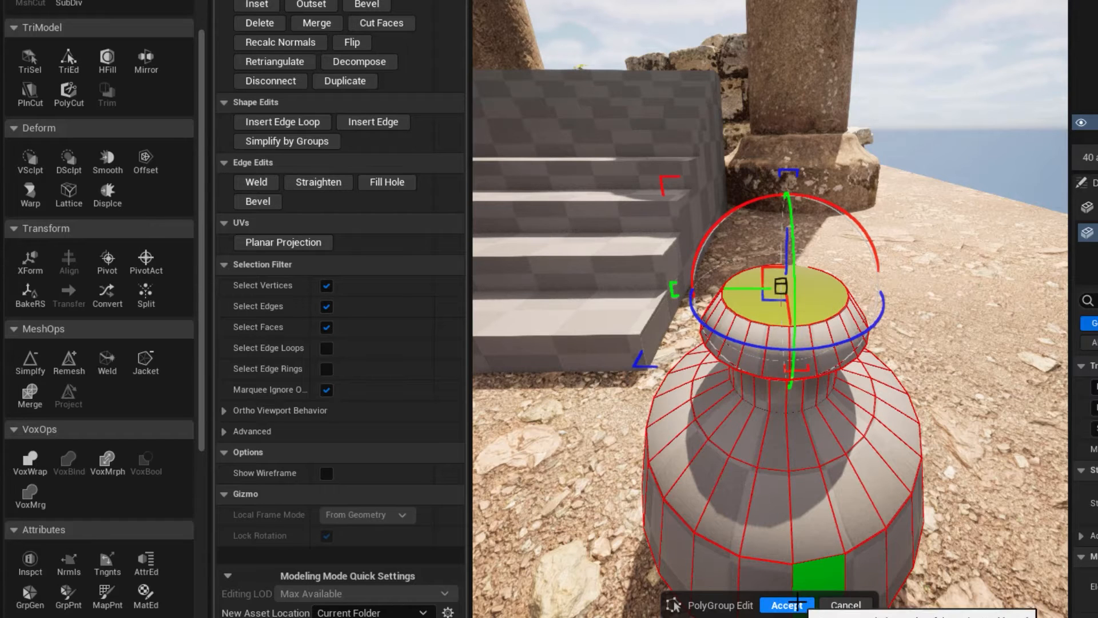
pyautogui.click(788, 604)
pyautogui.moveTo(773, 407); pyautogui.dragTo(767, 407, button='right')
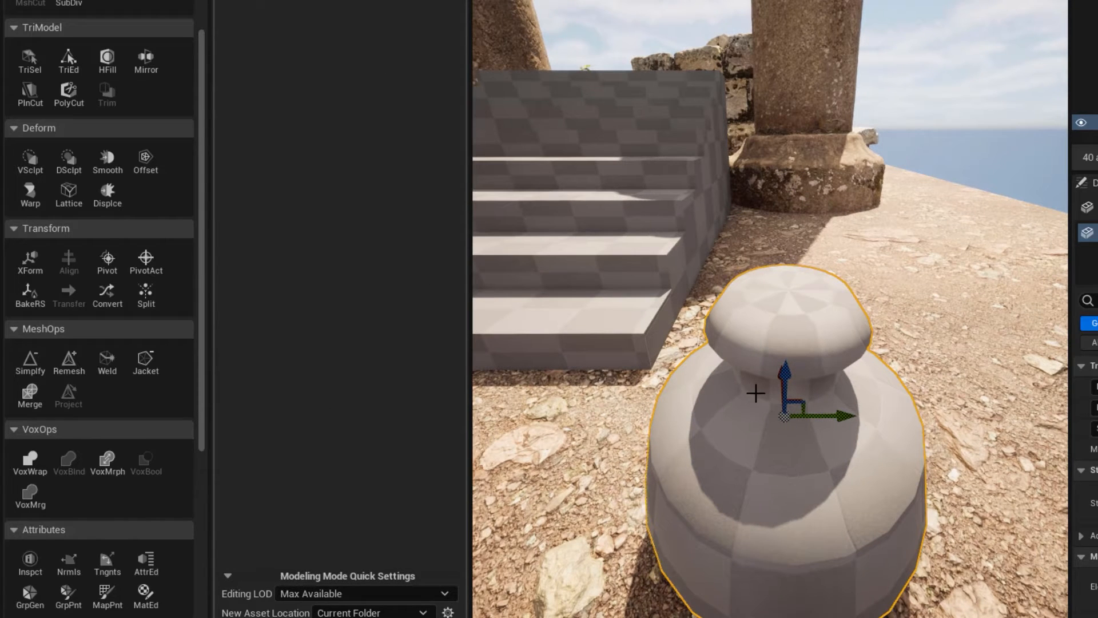
# Paint the vase's rim and neck faces into one polygroup all the way around, and its flat top into another.
pyautogui.scroll(-2, 75, 510)
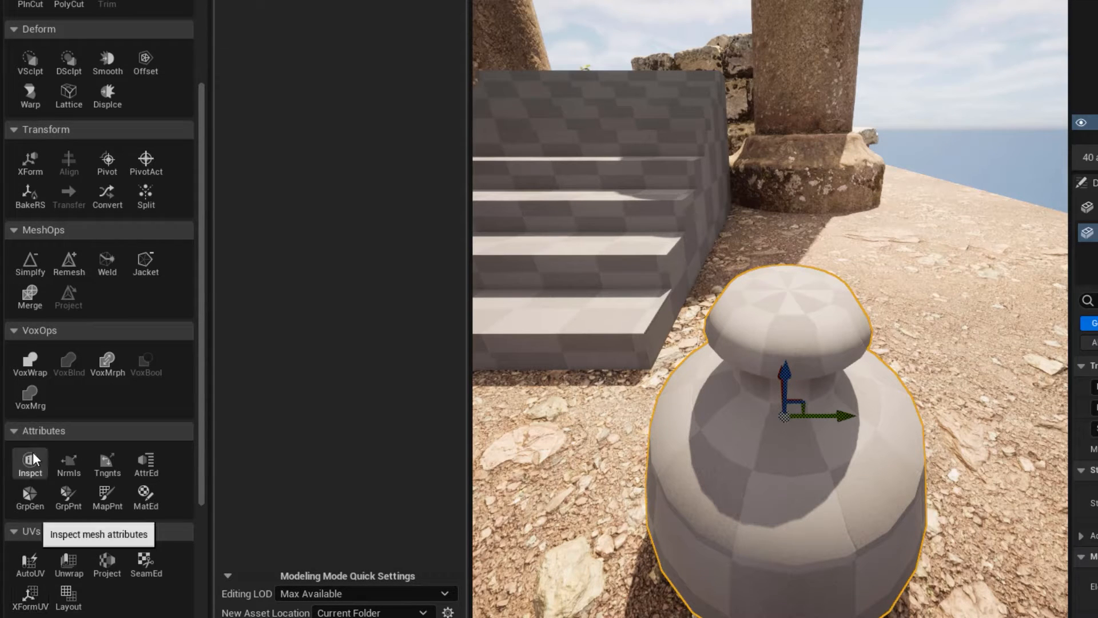
pyautogui.scroll(-2, 32, 452)
pyautogui.scroll(-2, 32, 461)
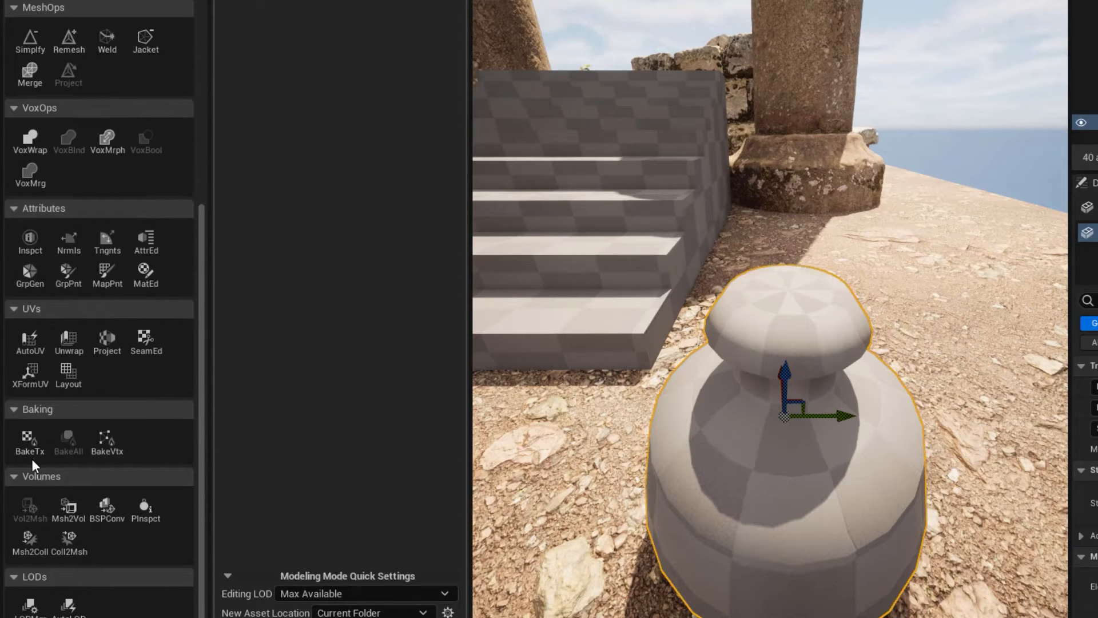
pyautogui.click(68, 274)
pyautogui.click(792, 390)
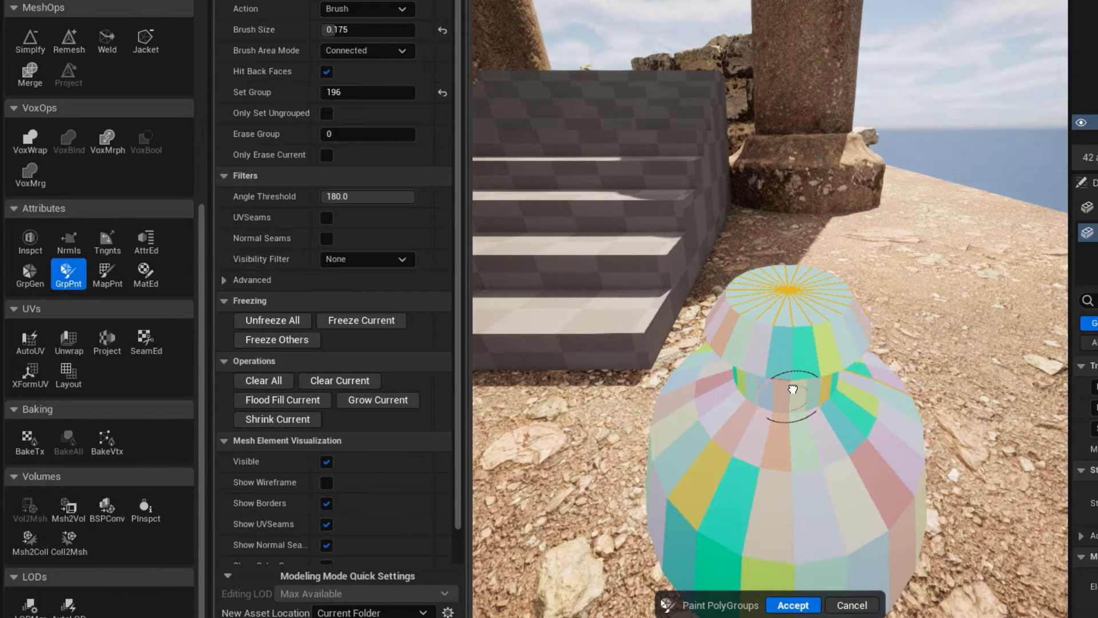
pyautogui.moveTo(944, 352); pyautogui.dragTo(943, 335, button='right')
pyautogui.moveTo(837, 234)
pyautogui.mouseDown()
pyautogui.moveTo(807, 241)
pyautogui.moveTo(835, 284)
pyautogui.moveTo(846, 272)
pyautogui.moveTo(728, 343)
pyautogui.moveTo(706, 182)
pyautogui.moveTo(774, 192)
pyautogui.moveTo(833, 171)
pyautogui.moveTo(761, 141)
pyautogui.mouseUp()
pyautogui.moveTo(750, 236)
pyautogui.keyDown('alt'); pyautogui.mouseDown()
pyautogui.moveTo(726, 188)
pyautogui.moveTo(735, 183)
pyautogui.moveTo(872, 180)
pyautogui.mouseUp(); pyautogui.keyUp('alt')
pyautogui.keyDown('alt'); pyautogui.moveTo(766, 200); pyautogui.dragTo(764, 228); pyautogui.keyUp('alt')
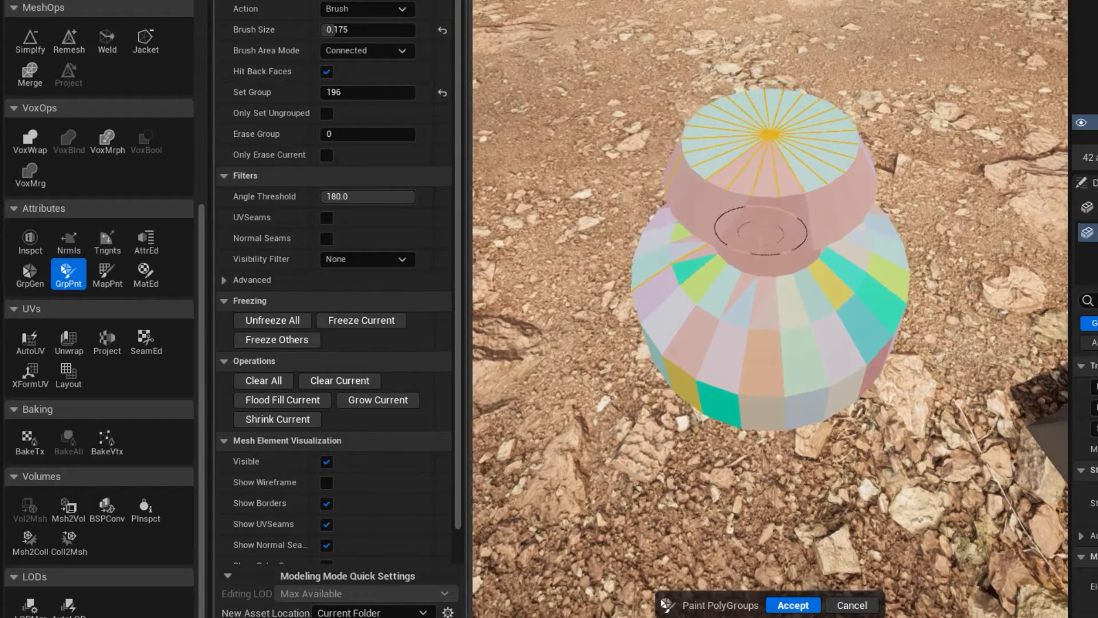
pyautogui.moveTo(737, 156)
pyautogui.keyDown('shift'); pyautogui.mouseDown()
pyautogui.moveTo(780, 151)
pyautogui.moveTo(752, 128)
pyautogui.mouseUp(); pyautogui.keyUp('shift')
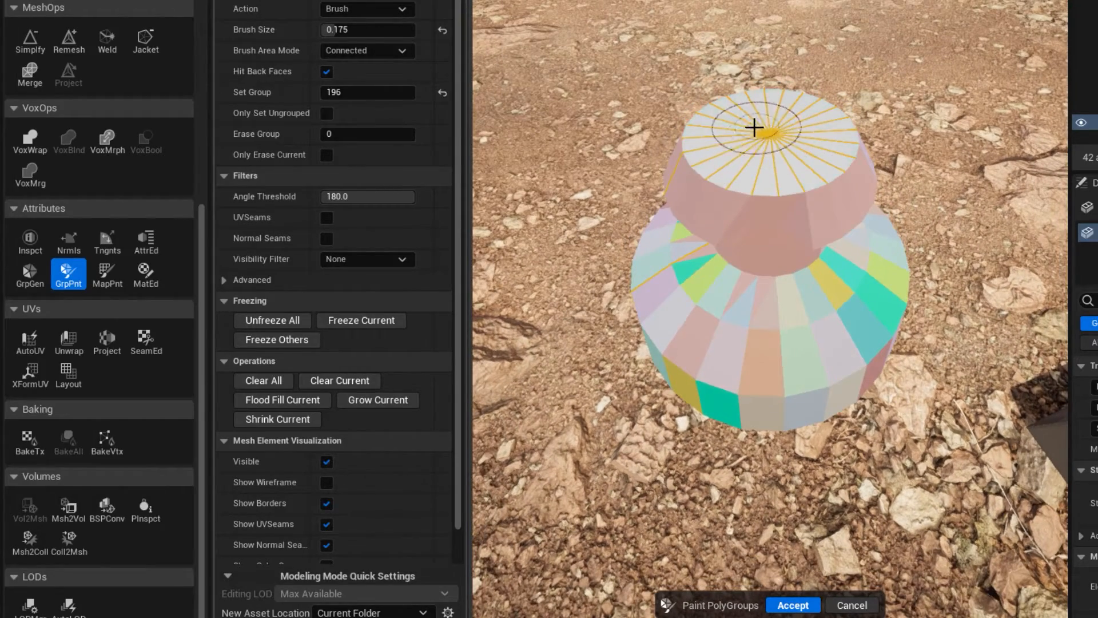
# Paint the sloping shoulder faces around the whole vase into a single polygroup and accept the painting.
pyautogui.moveTo(713, 302)
pyautogui.keyDown('alt'); pyautogui.mouseDown()
pyautogui.moveTo(803, 268)
pyautogui.moveTo(841, 269)
pyautogui.moveTo(683, 260)
pyautogui.moveTo(701, 263)
pyautogui.mouseUp(); pyautogui.keyUp('alt')
pyautogui.keyDown('alt'); pyautogui.moveTo(664, 296); pyautogui.dragTo(844, 311); pyautogui.keyUp('alt')
pyautogui.moveTo(844, 312)
pyautogui.keyDown('shift'); pyautogui.mouseDown()
pyautogui.moveTo(694, 289)
pyautogui.moveTo(812, 327)
pyautogui.mouseUp(); pyautogui.keyUp('shift')
pyautogui.moveTo(828, 182)
pyautogui.keyDown('alt'); pyautogui.mouseDown()
pyautogui.moveTo(686, 243)
pyautogui.moveTo(727, 269)
pyautogui.mouseUp(); pyautogui.keyUp('alt')
pyautogui.click(730, 206)
pyautogui.moveTo(715, 320)
pyautogui.keyDown('alt'); pyautogui.mouseDown()
pyautogui.moveTo(847, 303)
pyautogui.moveTo(763, 288)
pyautogui.mouseUp(); pyautogui.keyUp('alt')
pyautogui.moveTo(864, 284)
pyautogui.keyDown('shift'); pyautogui.mouseDown()
pyautogui.moveTo(662, 282)
pyautogui.moveTo(658, 300)
pyautogui.mouseUp(); pyautogui.keyUp('shift')
pyautogui.keyDown('alt'); pyautogui.moveTo(770, 361); pyautogui.dragTo(840, 360); pyautogui.keyUp('alt')
pyautogui.moveTo(775, 309)
pyautogui.keyDown('shift'); pyautogui.mouseDown()
pyautogui.moveTo(763, 299)
pyautogui.moveTo(663, 306)
pyautogui.moveTo(806, 314)
pyautogui.mouseUp(); pyautogui.keyUp('shift')
pyautogui.moveTo(694, 316)
pyautogui.keyDown('shift'); pyautogui.mouseDown()
pyautogui.moveTo(853, 310)
pyautogui.moveTo(877, 258)
pyautogui.moveTo(870, 318)
pyautogui.moveTo(875, 274)
pyautogui.mouseUp(); pyautogui.keyUp('shift')
pyautogui.moveTo(854, 393)
pyautogui.keyDown('alt'); pyautogui.mouseDown()
pyautogui.moveTo(711, 380)
pyautogui.moveTo(824, 350)
pyautogui.mouseUp(); pyautogui.keyUp('alt')
pyautogui.moveTo(819, 210)
pyautogui.mouseDown()
pyautogui.moveTo(809, 198)
pyautogui.moveTo(772, 243)
pyautogui.mouseUp()
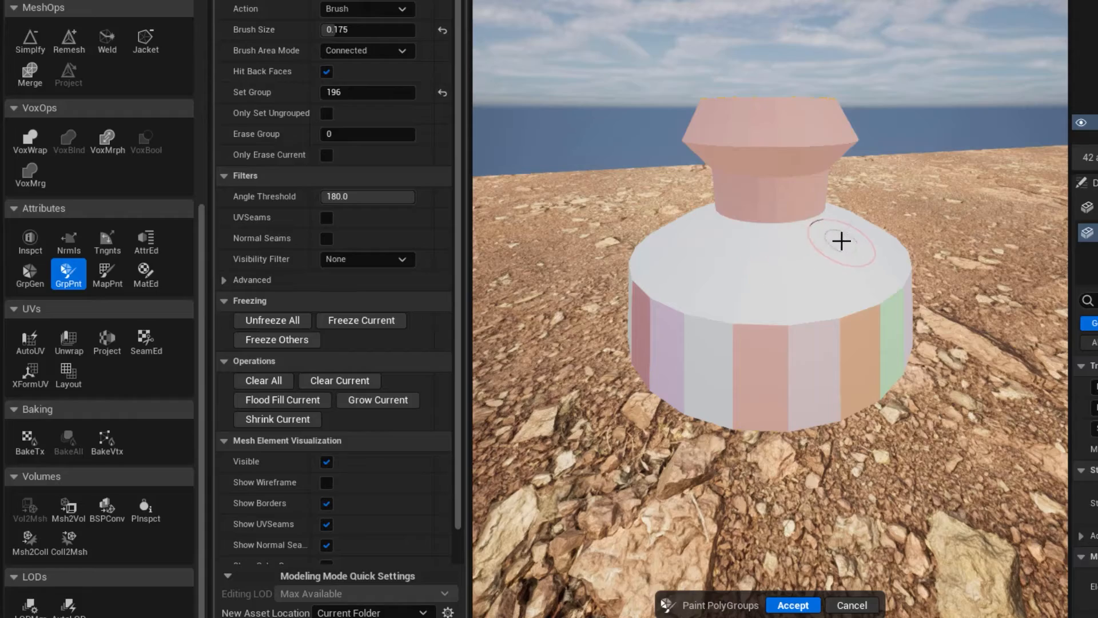
pyautogui.keyDown('alt'); pyautogui.moveTo(878, 306); pyautogui.dragTo(926, 296); pyautogui.keyUp('alt')
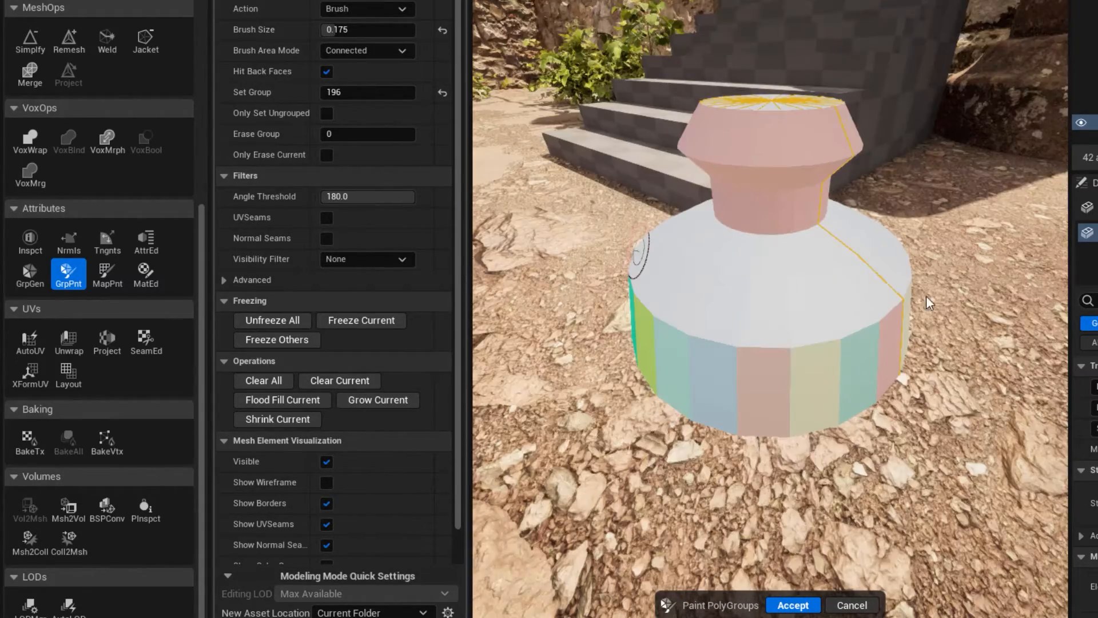
pyautogui.click(789, 605)
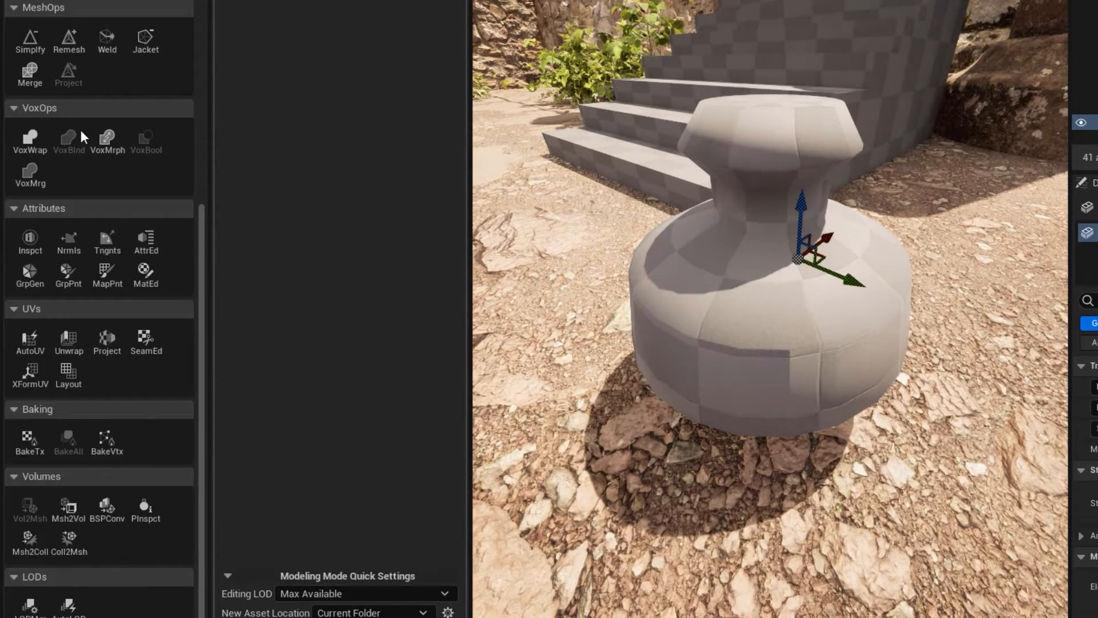
# Examine the merged polygroups in PolyGroup Edit by selecting the neck and shoulder and viewing the vase's body and underside.
pyautogui.scroll(6, 28, 77)
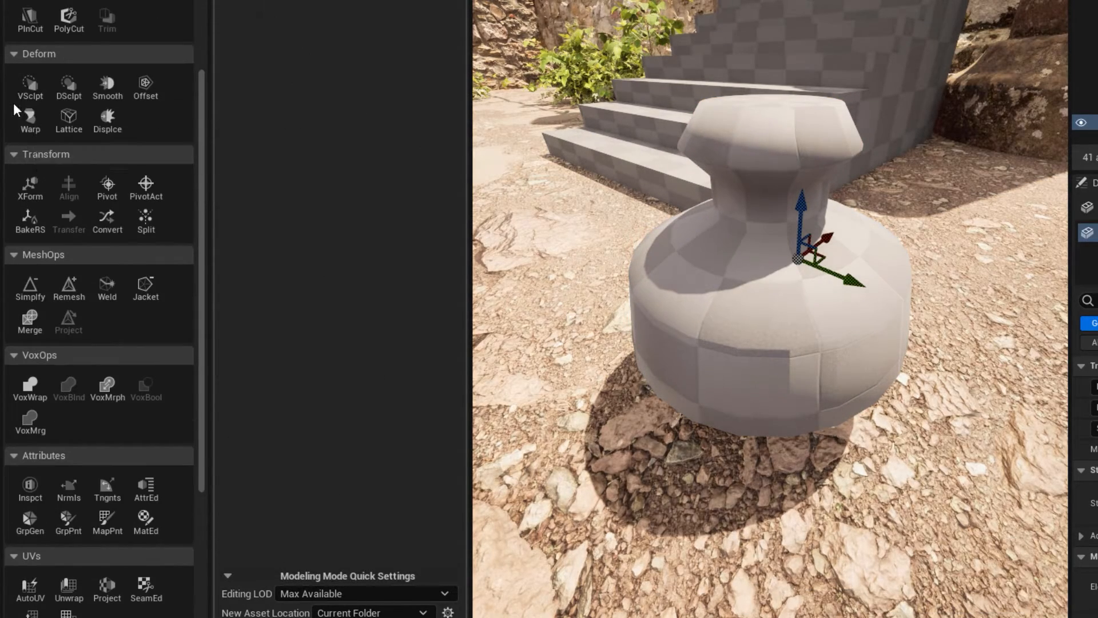
pyautogui.click(30, 1)
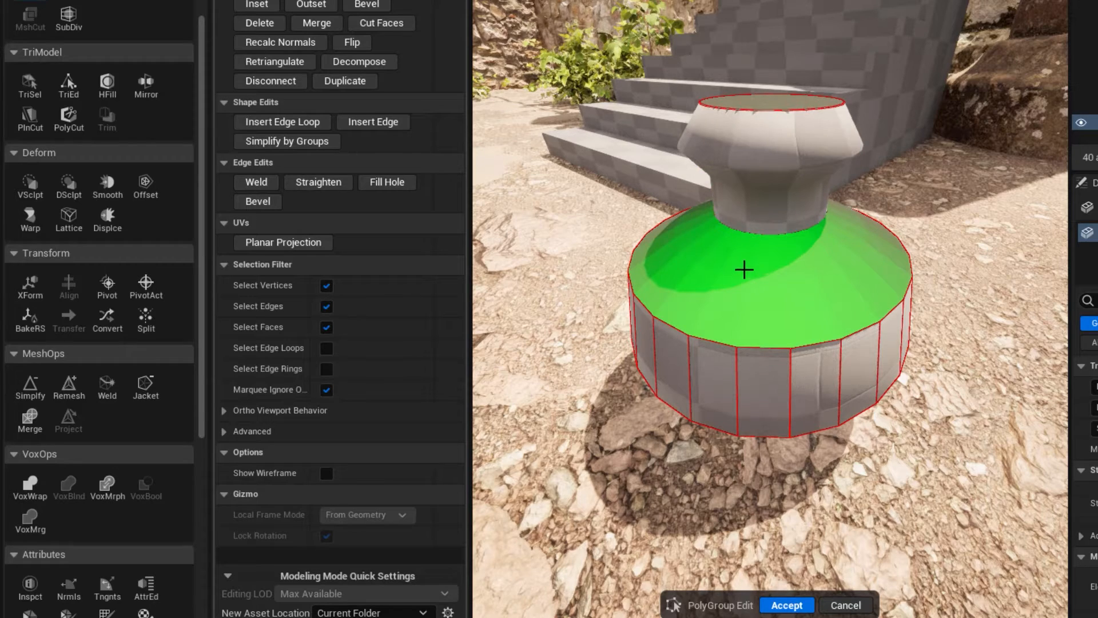
pyautogui.scroll(4, 757, 201)
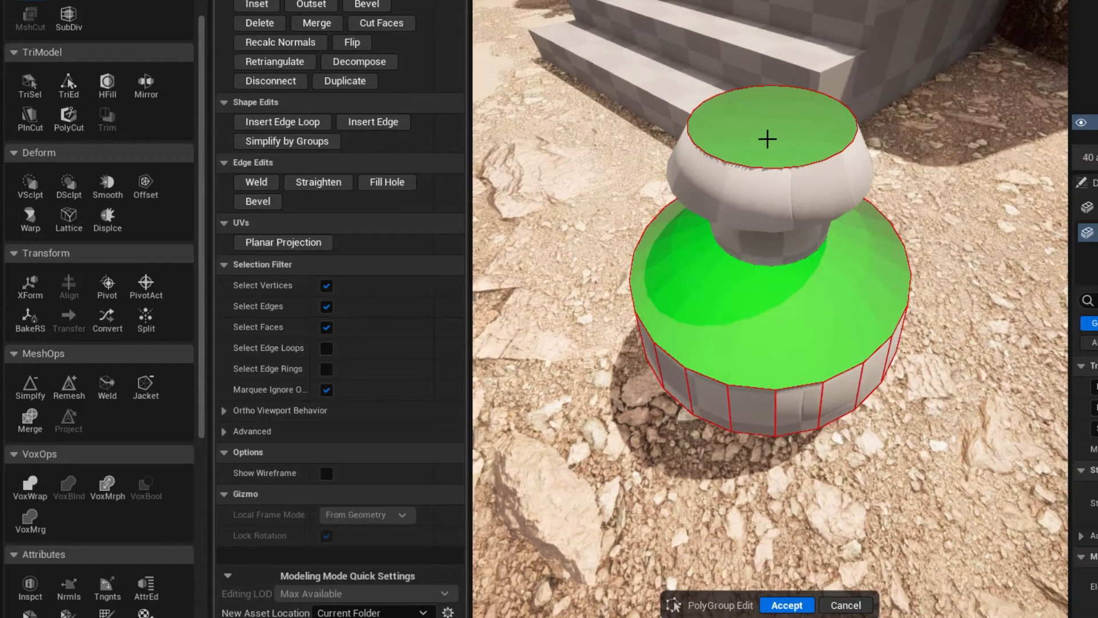
pyautogui.click(756, 178)
pyautogui.keyDown('alt'); pyautogui.moveTo(755, 178); pyautogui.dragTo(708, 341); pyautogui.keyUp('alt')
pyautogui.click(730, 315)
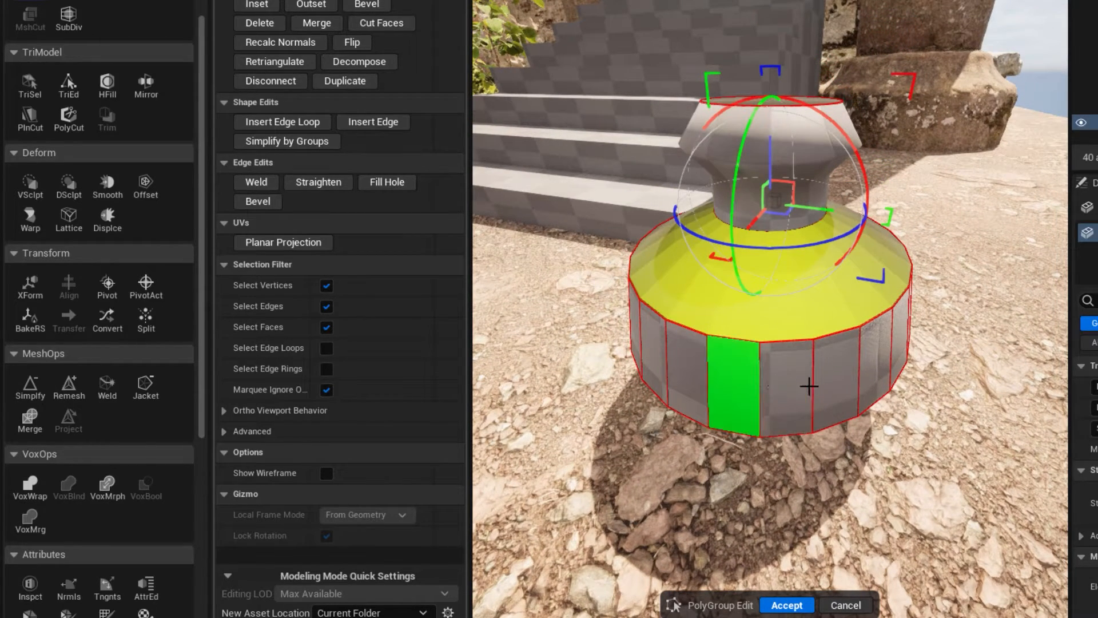
pyautogui.keyDown('alt'); pyautogui.moveTo(601, 486); pyautogui.dragTo(566, 578); pyautogui.keyUp('alt')
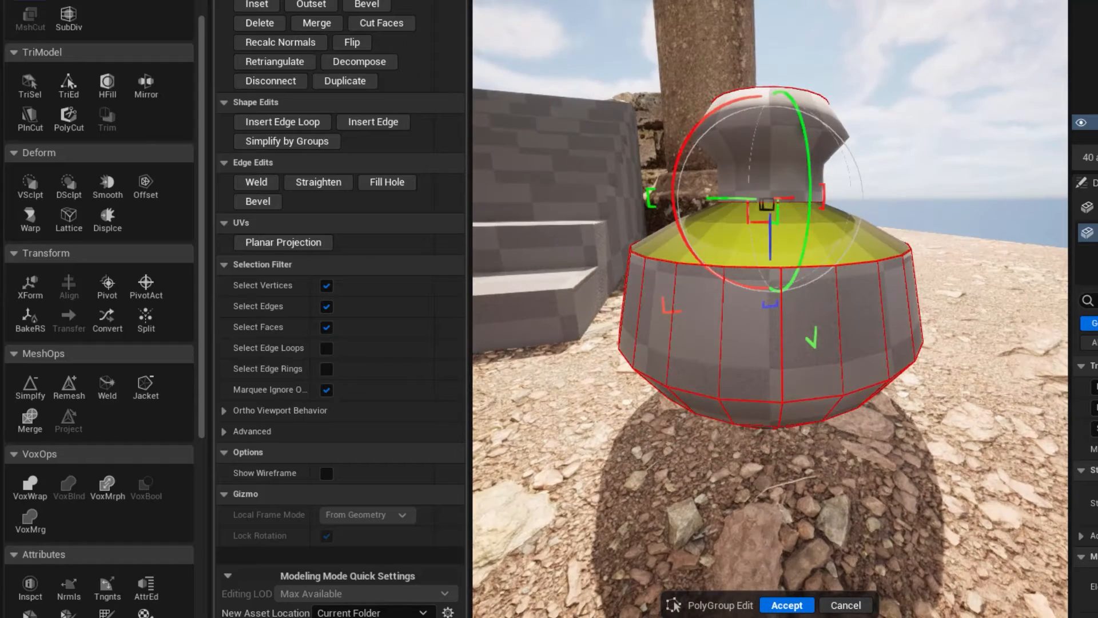
pyautogui.keyDown('alt'); pyautogui.moveTo(748, 443); pyautogui.dragTo(778, 423); pyautogui.keyUp('alt')
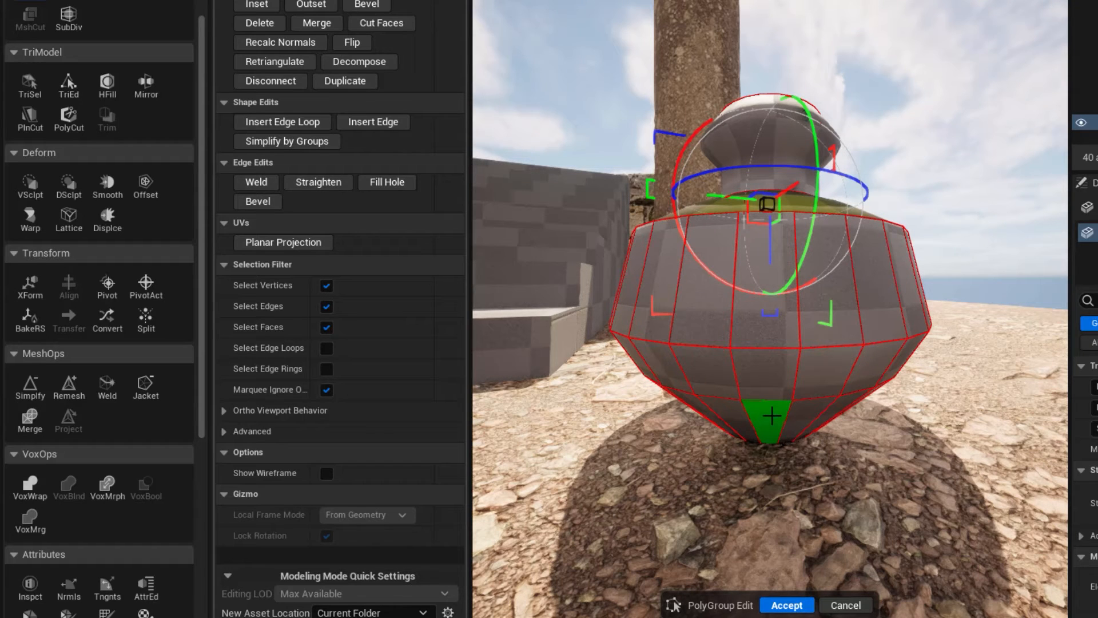
pyautogui.click(787, 605)
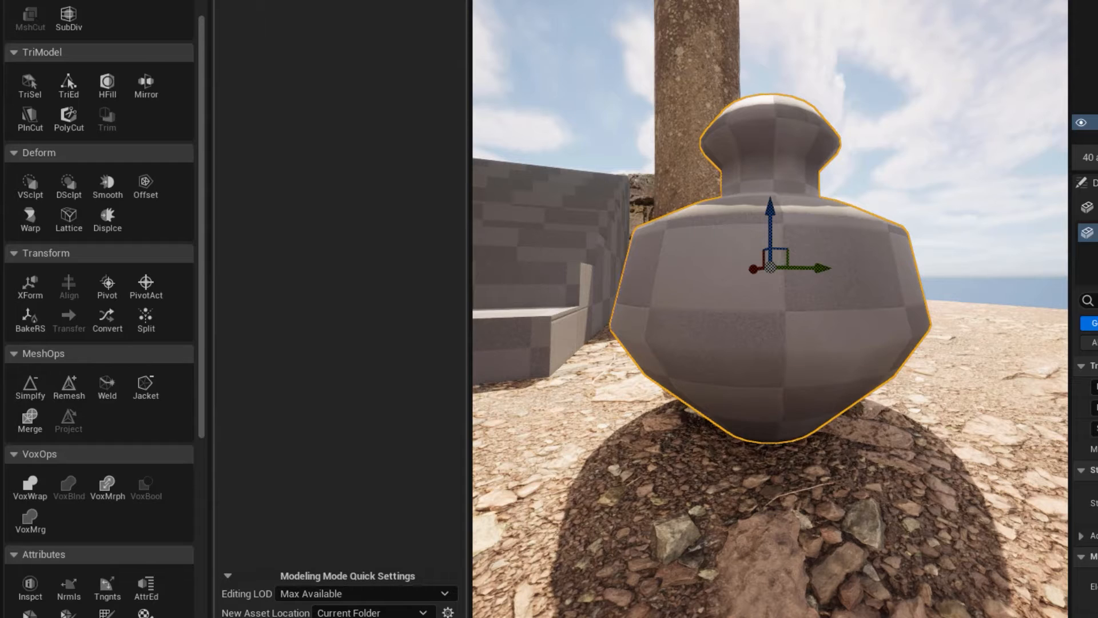
pyautogui.scroll(-10, 38, 366)
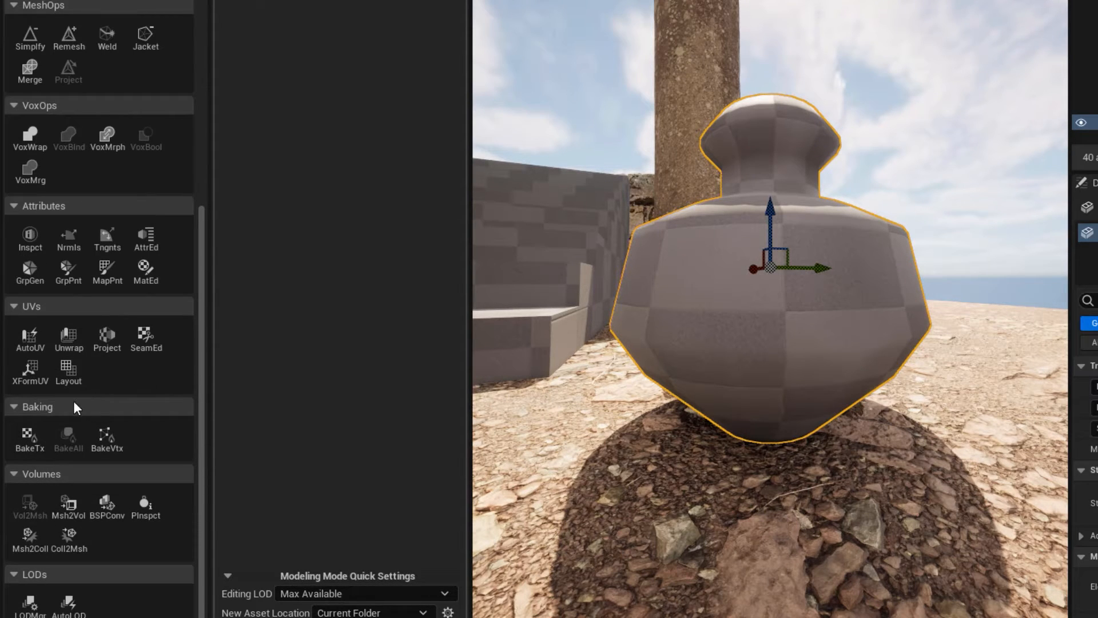
# Regenerate the vase's polygroups by Face Normal Deviation with an Angle Tolerance of about 16.9, and accept.
pyautogui.click(30, 272)
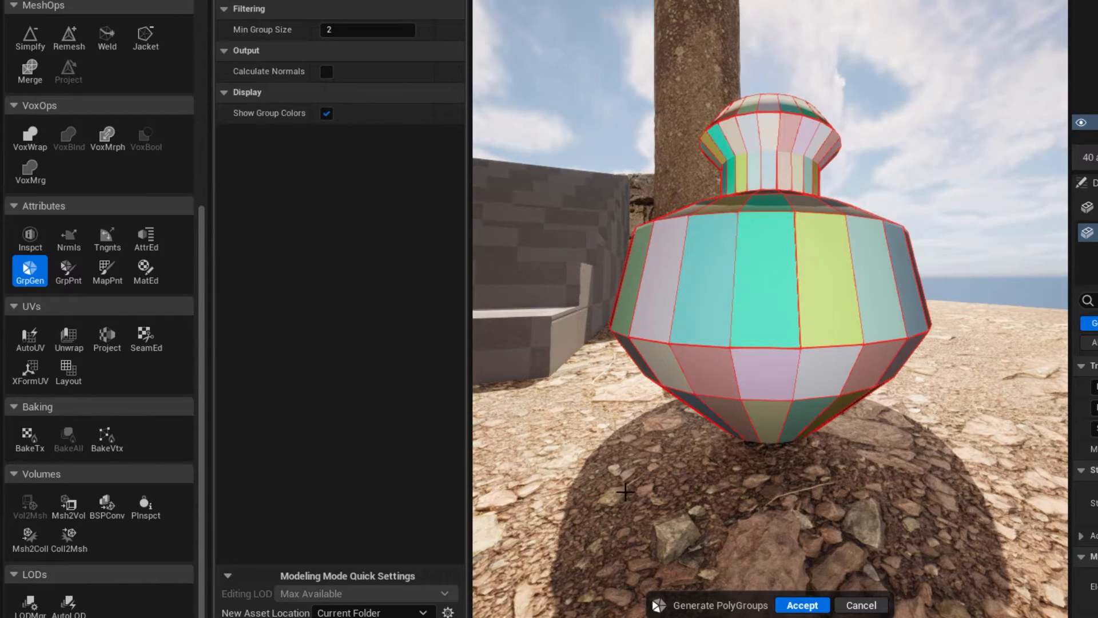
pyautogui.keyDown('alt'); pyautogui.moveTo(552, 210); pyautogui.dragTo(484, 96); pyautogui.keyUp('alt')
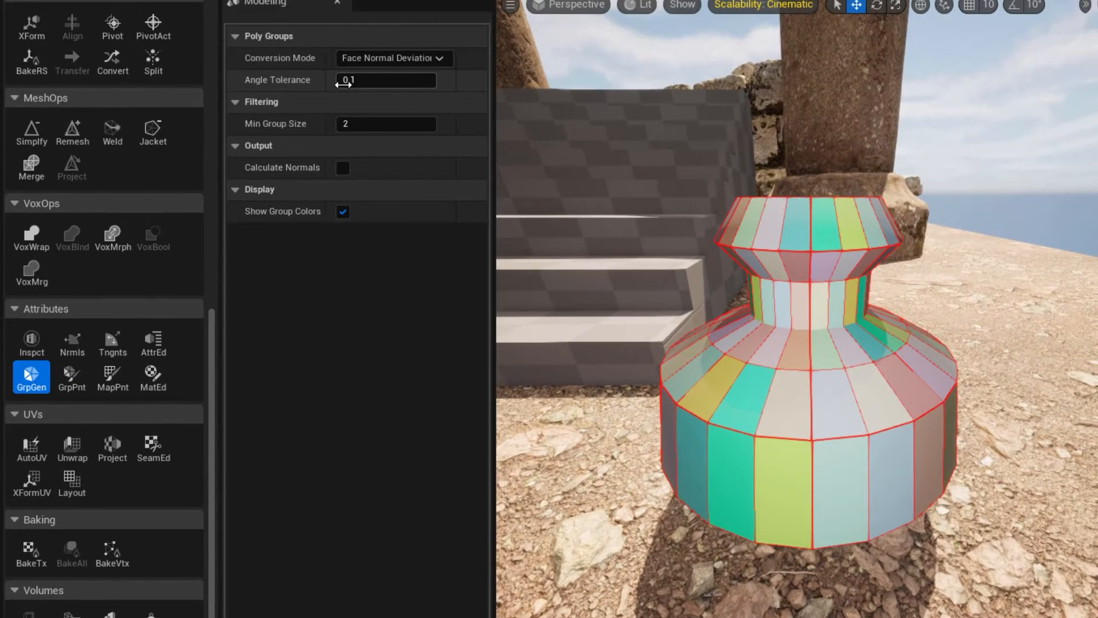
pyautogui.moveTo(350, 81); pyautogui.dragTo(371, 80)
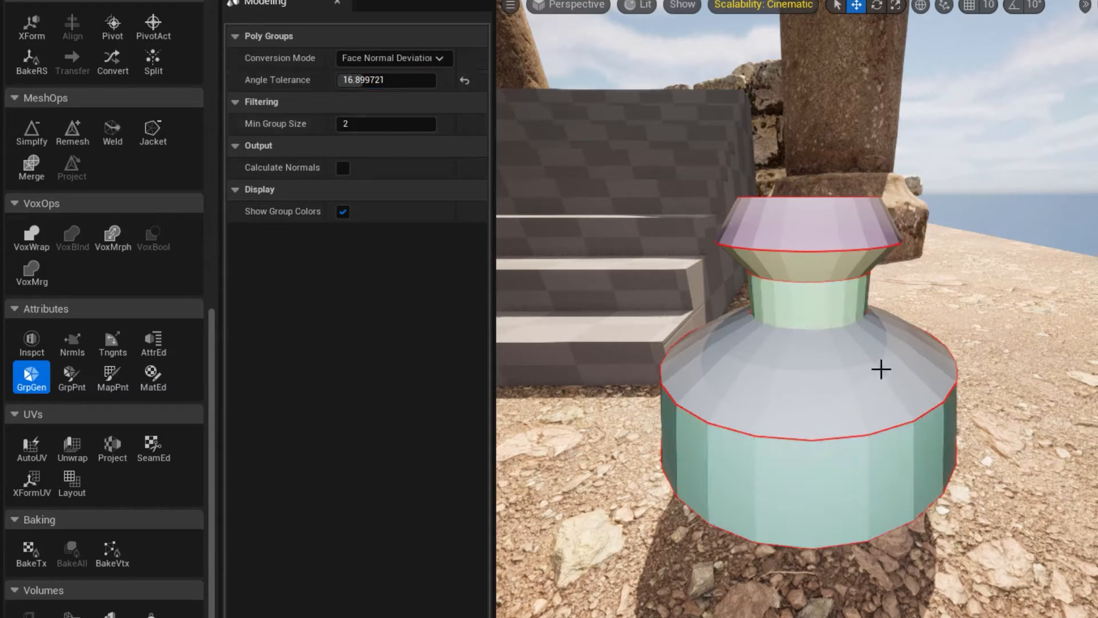
pyautogui.keyDown('alt'); pyautogui.moveTo(957, 445); pyautogui.dragTo(646, 437); pyautogui.keyUp('alt')
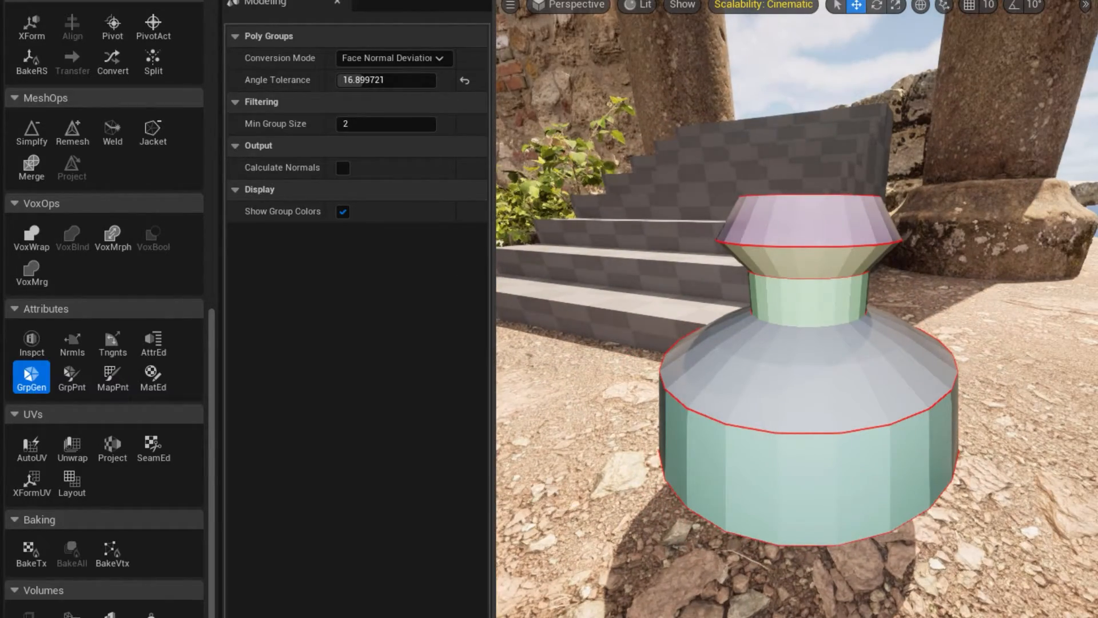
pyautogui.press('Return')
# Examine the regenerated polygroups on the vase's rim, neck, shoulder and body in PolyGroup Edit.
pyautogui.scroll(6, 99, 360)
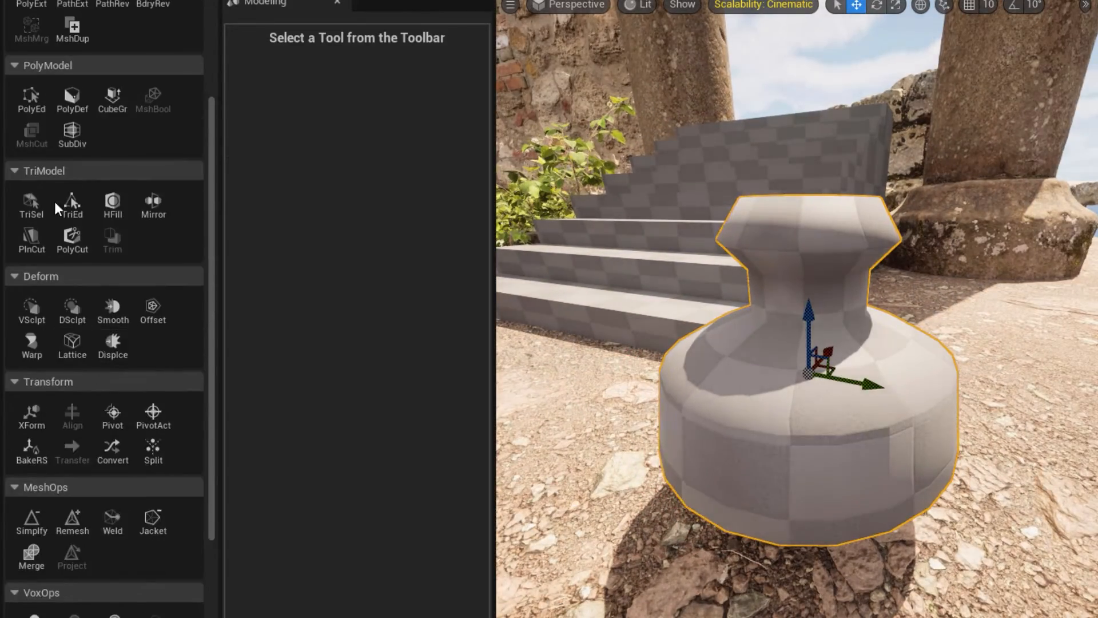
pyautogui.scroll(2, 57, 209)
pyautogui.click(32, 207)
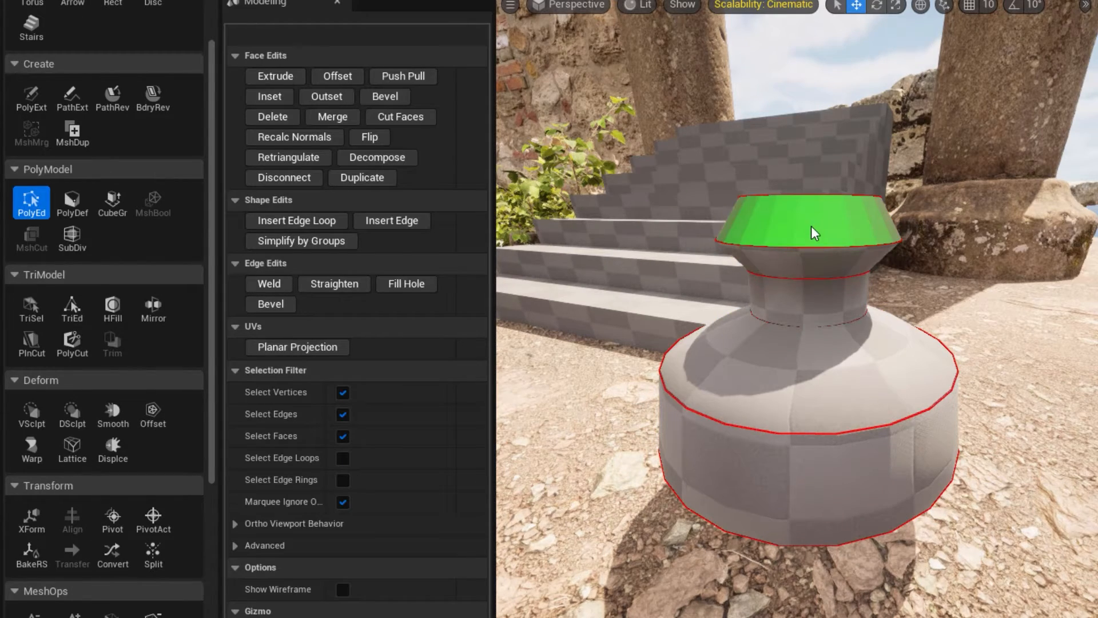
pyautogui.keyDown('alt'); pyautogui.moveTo(811, 227); pyautogui.dragTo(811, 260); pyautogui.keyUp('alt')
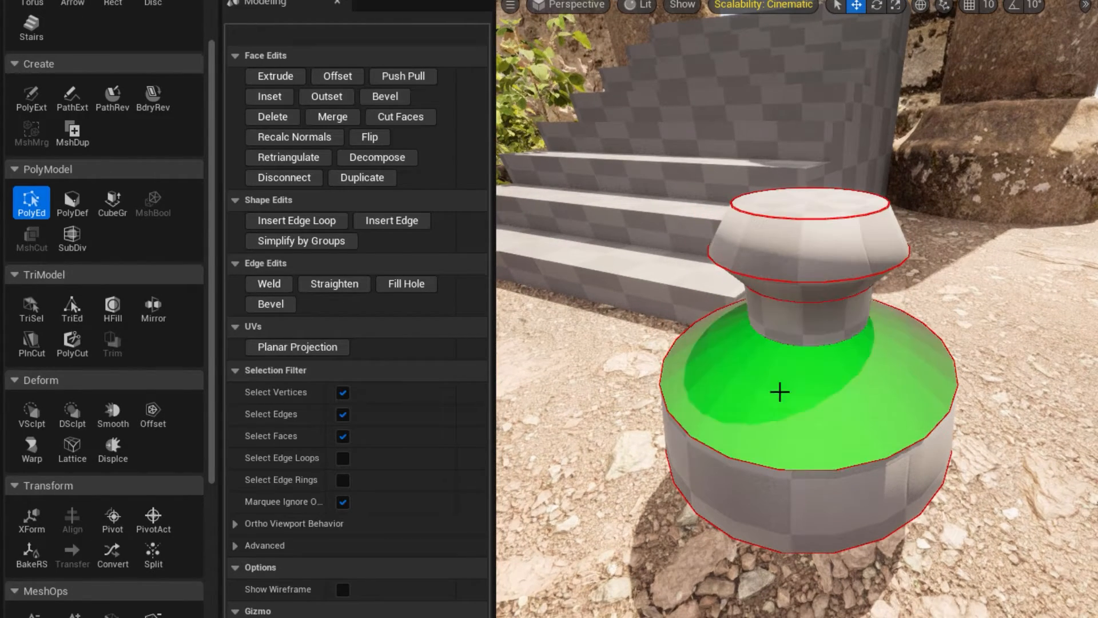
pyautogui.keyDown('alt'); pyautogui.moveTo(757, 486); pyautogui.dragTo(757, 431); pyautogui.keyUp('alt')
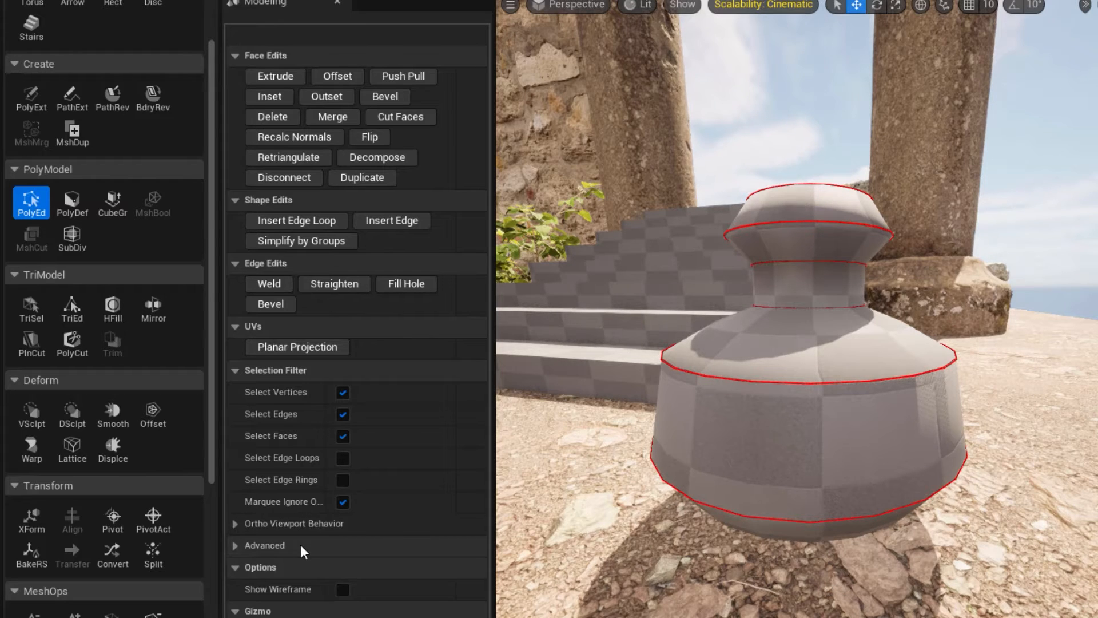
# Brush-select the triangles of the vase's side wall below the shoulder all the way around with Triangle Select, brush size 0.25.
pyautogui.click(78, 309)
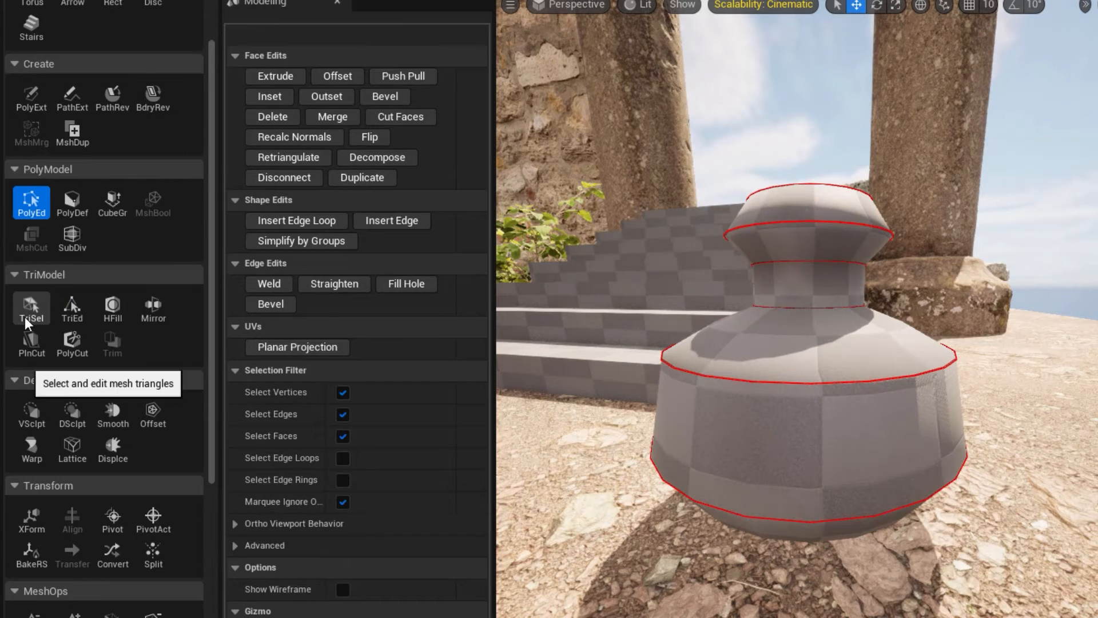
pyautogui.click(33, 312)
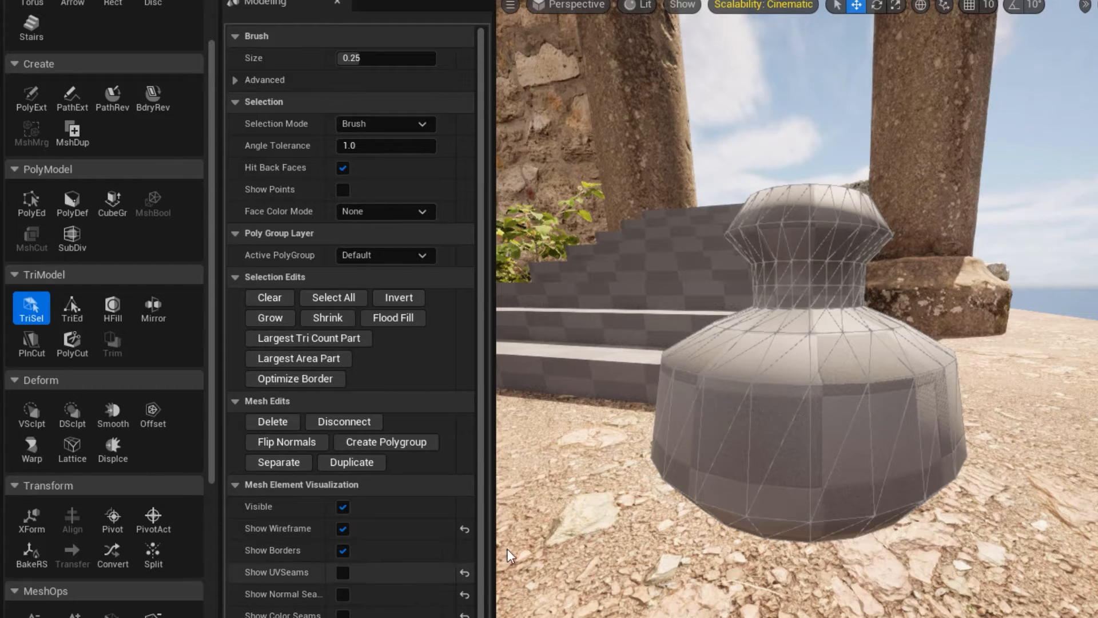
pyautogui.moveTo(753, 426)
pyautogui.mouseDown()
pyautogui.moveTo(907, 441)
pyautogui.moveTo(718, 427)
pyautogui.moveTo(656, 403)
pyautogui.mouseUp()
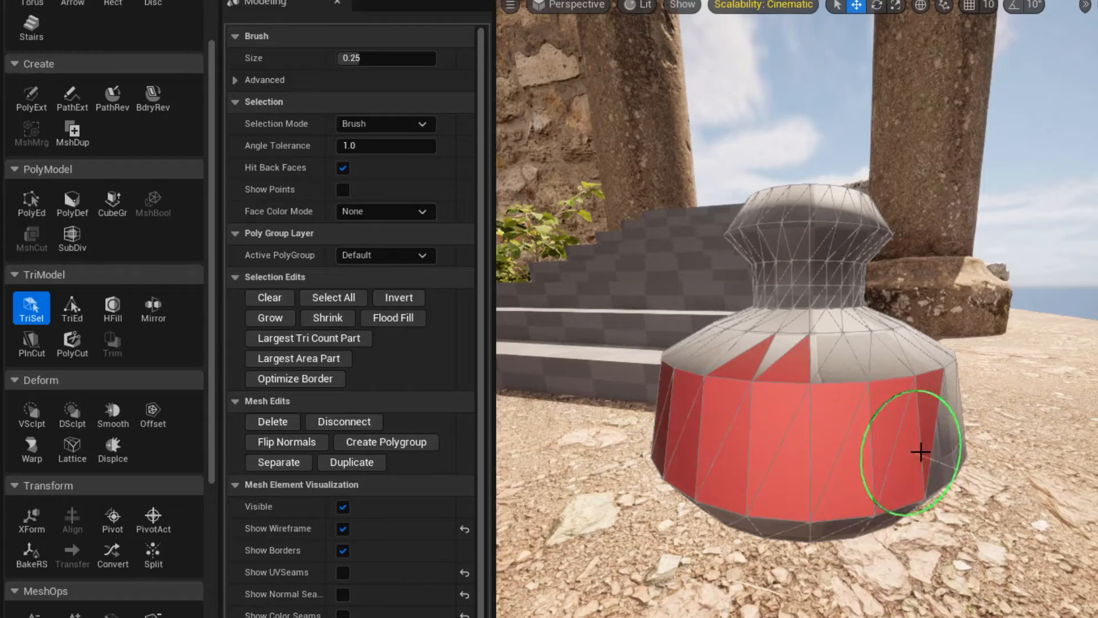
pyautogui.keyDown('alt'); pyautogui.moveTo(919, 451); pyautogui.dragTo(675, 439); pyautogui.keyUp('alt')
pyautogui.moveTo(919, 450); pyautogui.dragTo(690, 437)
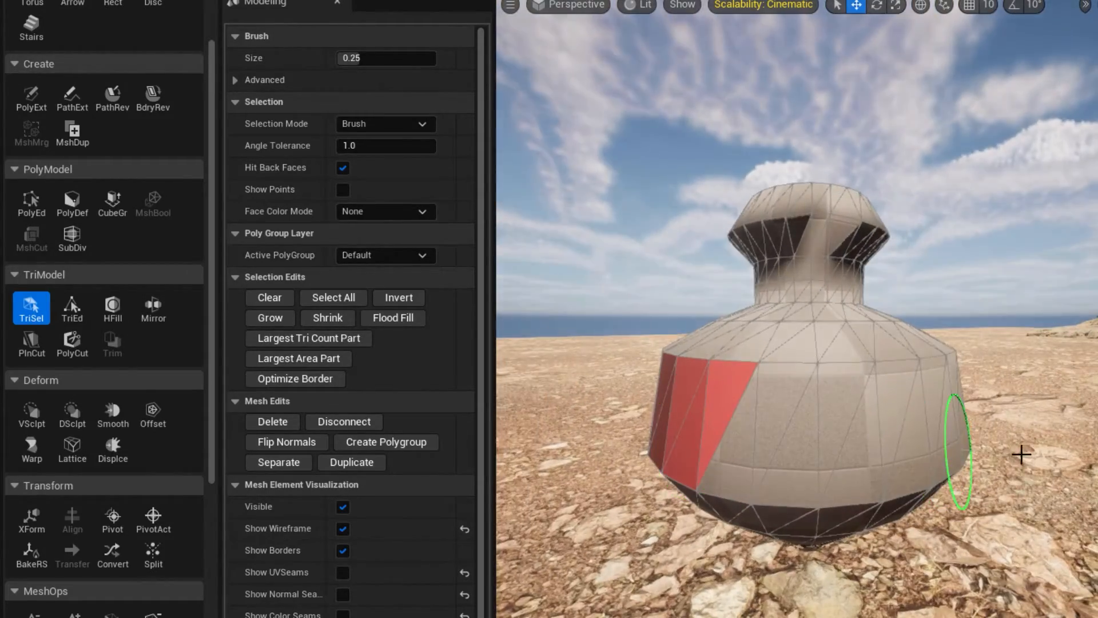
pyautogui.moveTo(917, 441); pyautogui.dragTo(804, 445)
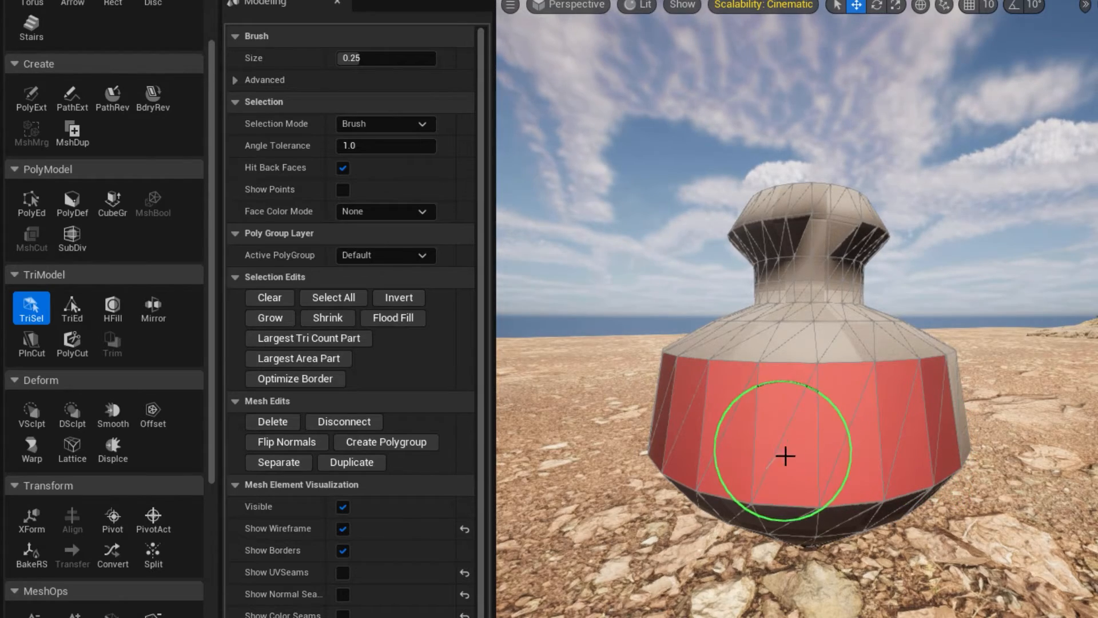
pyautogui.keyDown('alt'); pyautogui.moveTo(927, 460); pyautogui.dragTo(666, 455); pyautogui.keyUp('alt')
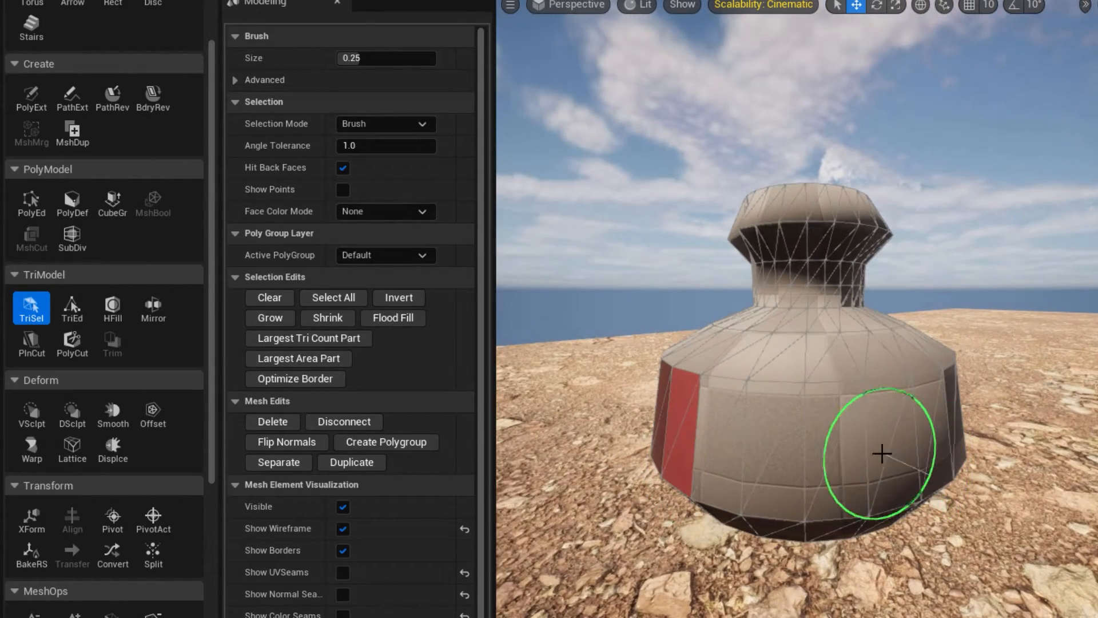
pyautogui.moveTo(883, 453)
pyautogui.mouseDown()
pyautogui.moveTo(752, 451)
pyautogui.moveTo(874, 462)
pyautogui.moveTo(740, 454)
pyautogui.mouseUp()
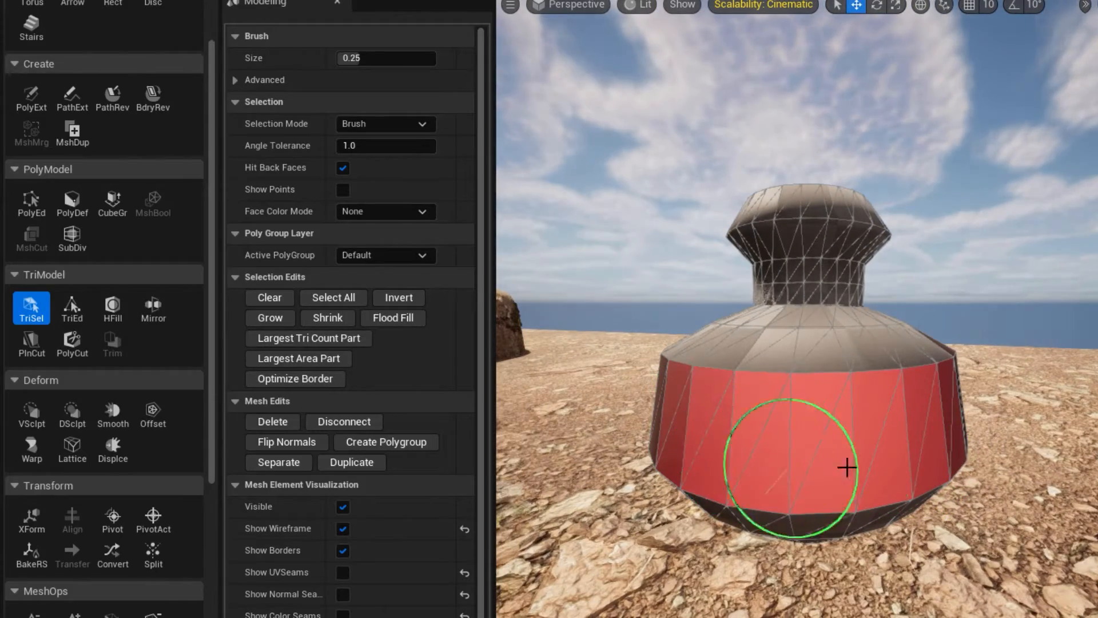
pyautogui.keyDown('alt'); pyautogui.moveTo(833, 458); pyautogui.dragTo(651, 397); pyautogui.keyUp('alt')
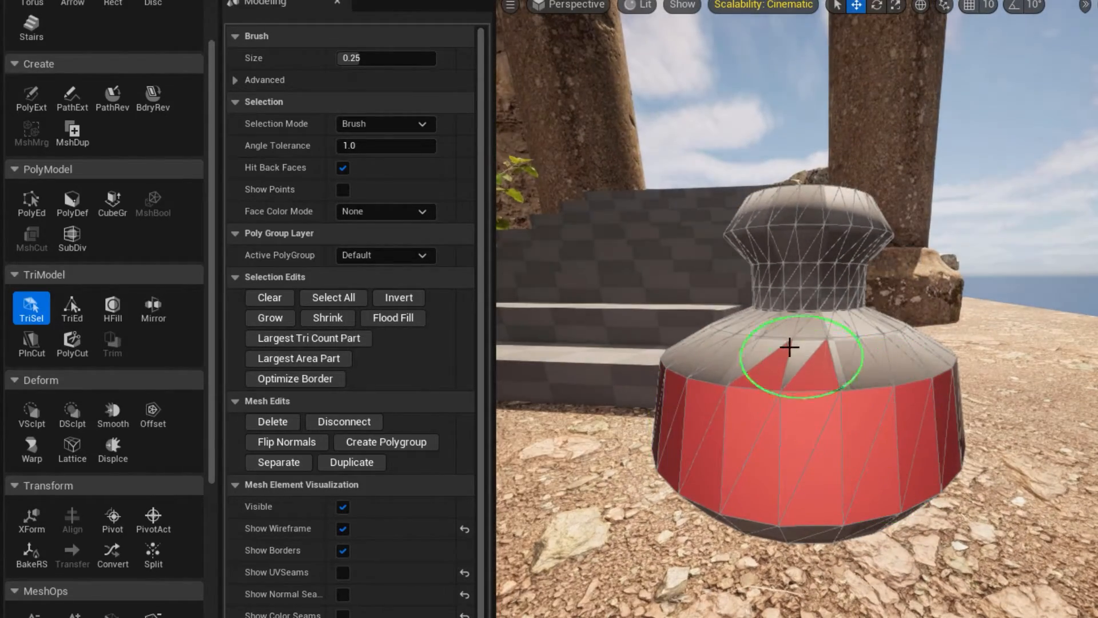
# Deselect the stray shoulder triangles, assign the selected body triangles to a new polygroup, and accept.
pyautogui.keyDown('shift'); pyautogui.click(814, 349); pyautogui.keyUp('shift')
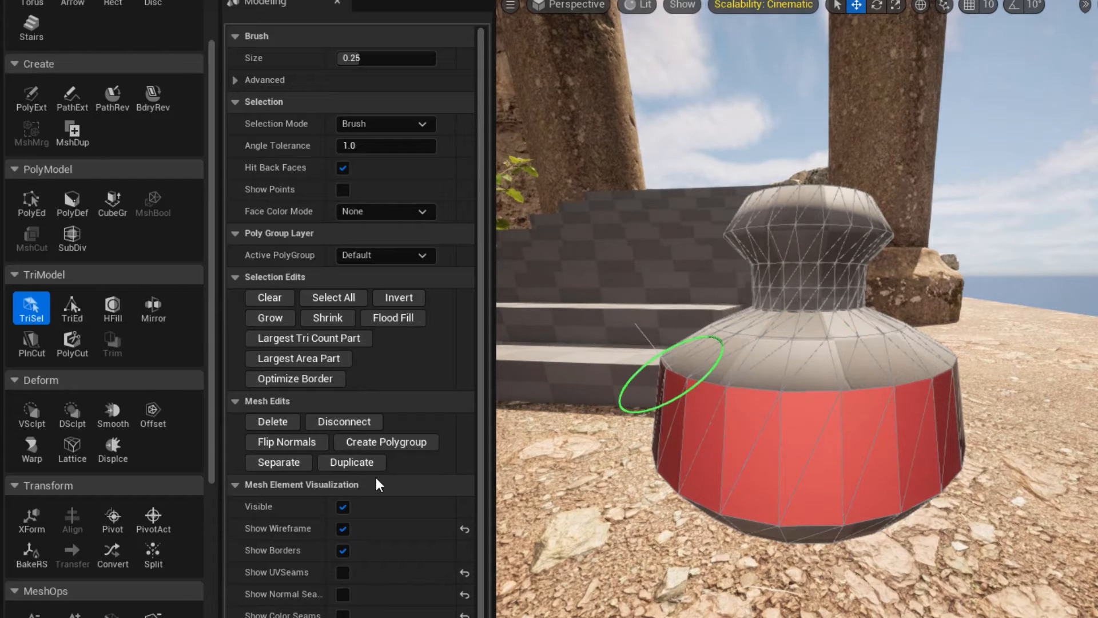
pyautogui.click(355, 442)
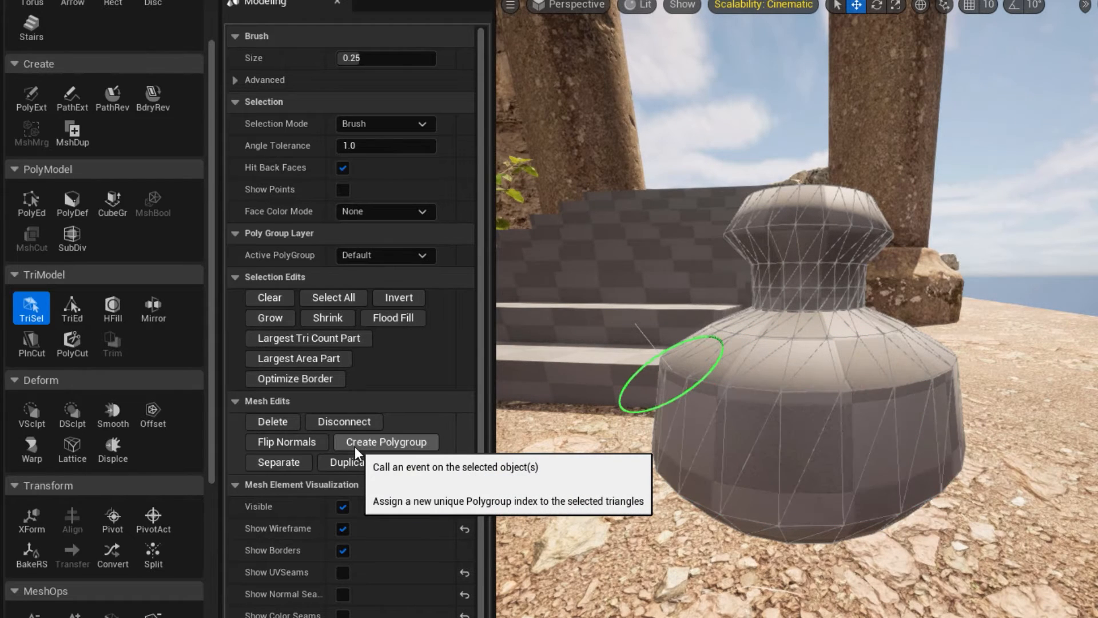
pyautogui.press('Return')
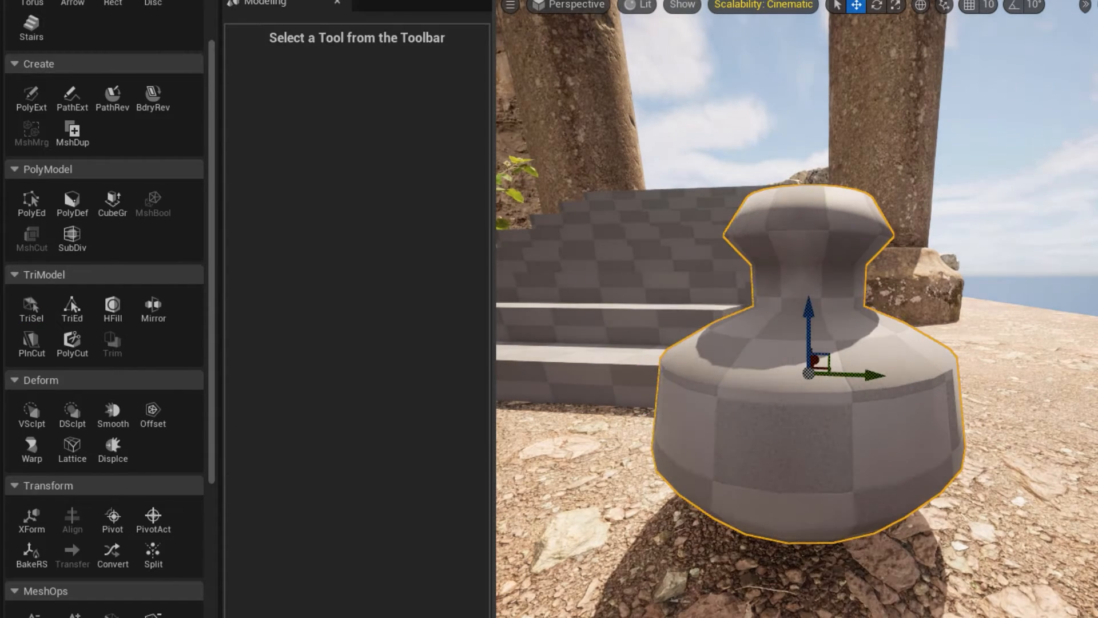
# Check the vase's polygroup boundaries in PolyGroup Edit, and leave the tool without making changes.
pyautogui.scroll(3, 28, 210)
pyautogui.click(31, 282)
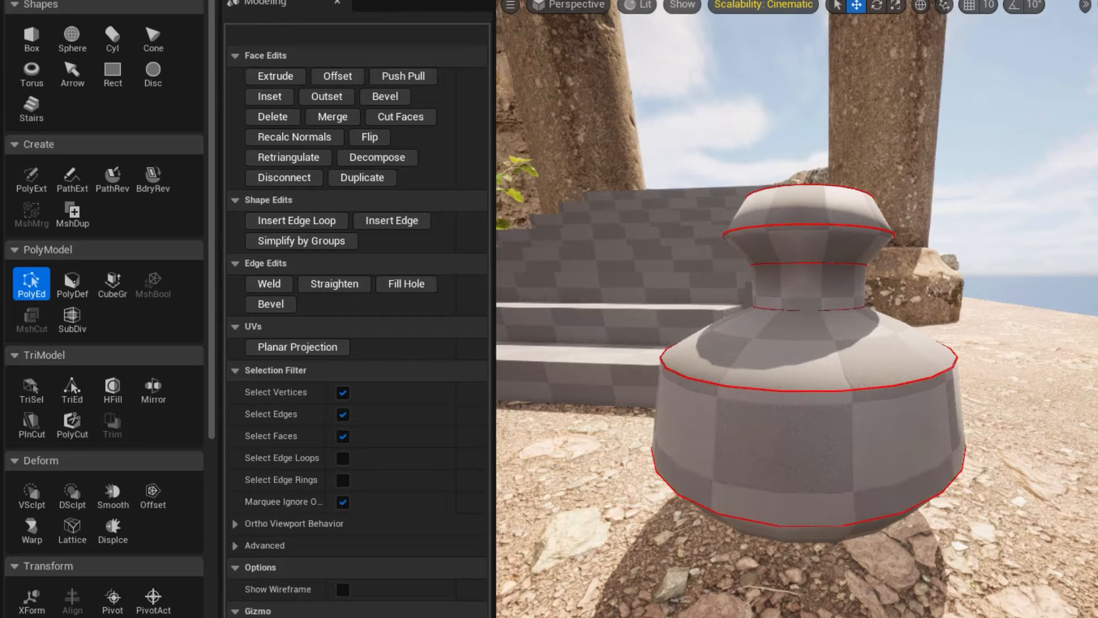
pyautogui.press('Escape')
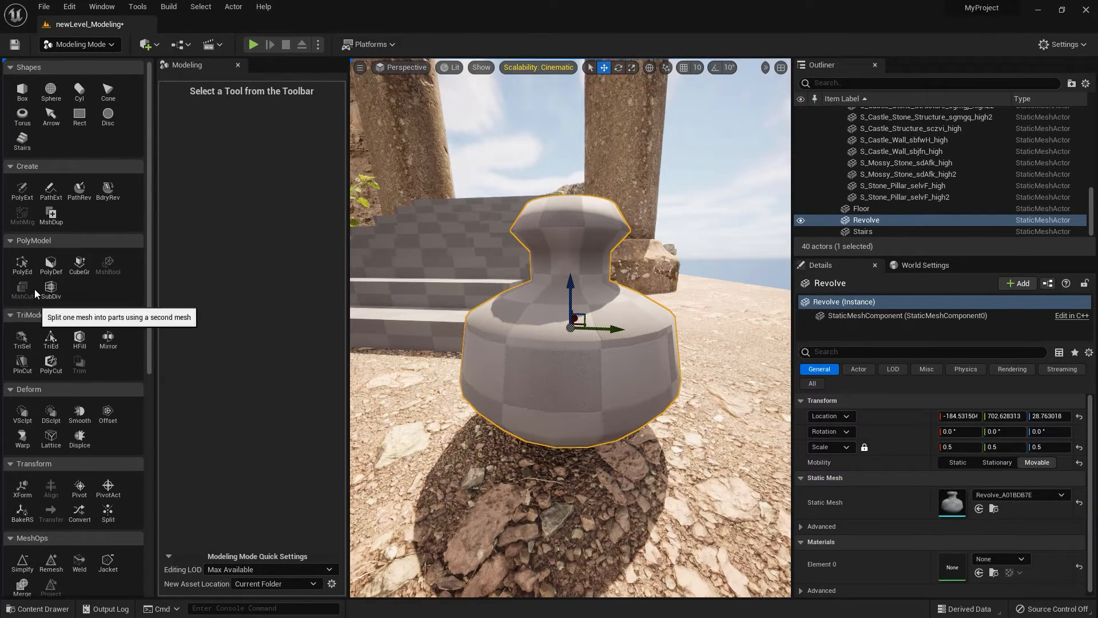
pyautogui.scroll(-8, 37, 290)
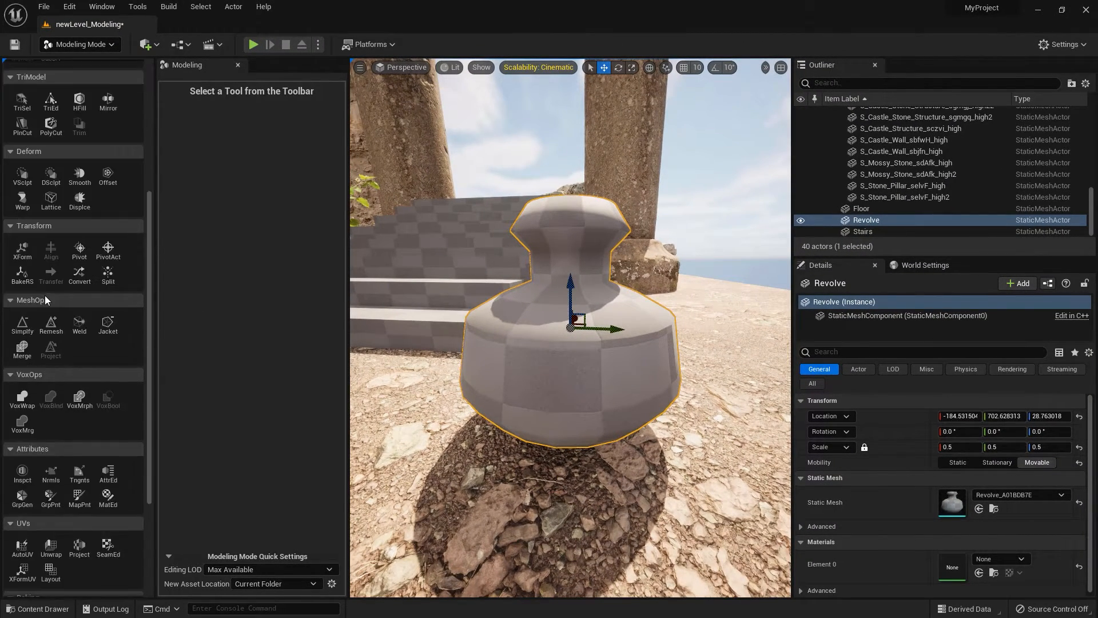
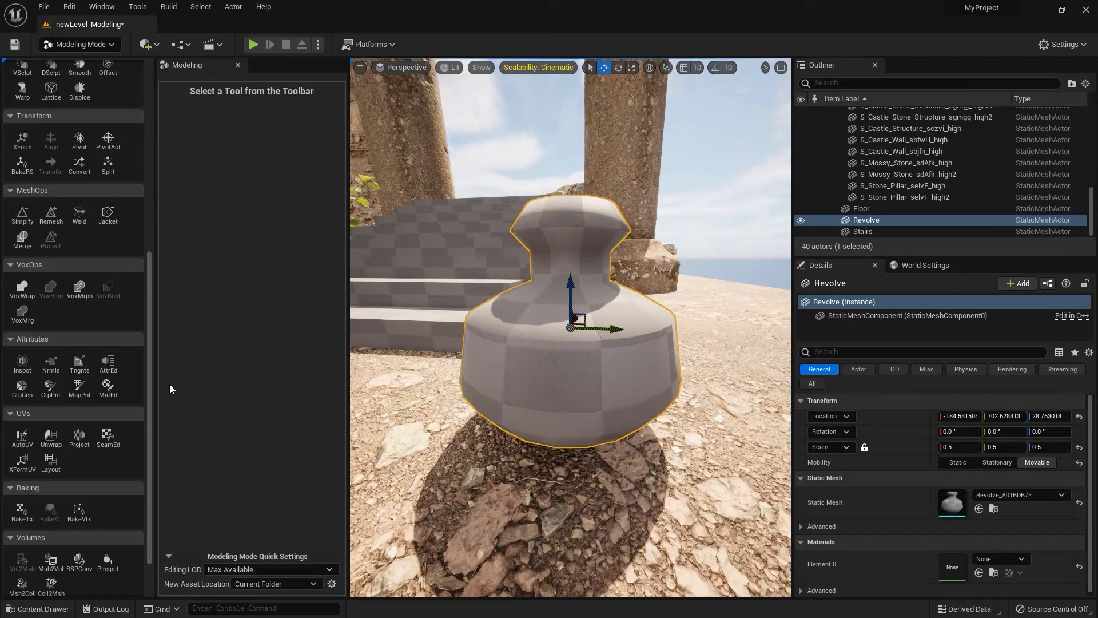
# Hide the light icons in the viewport with game view and switch the editor to Modeling mode.
pyautogui.scroll(5, 32, 366)
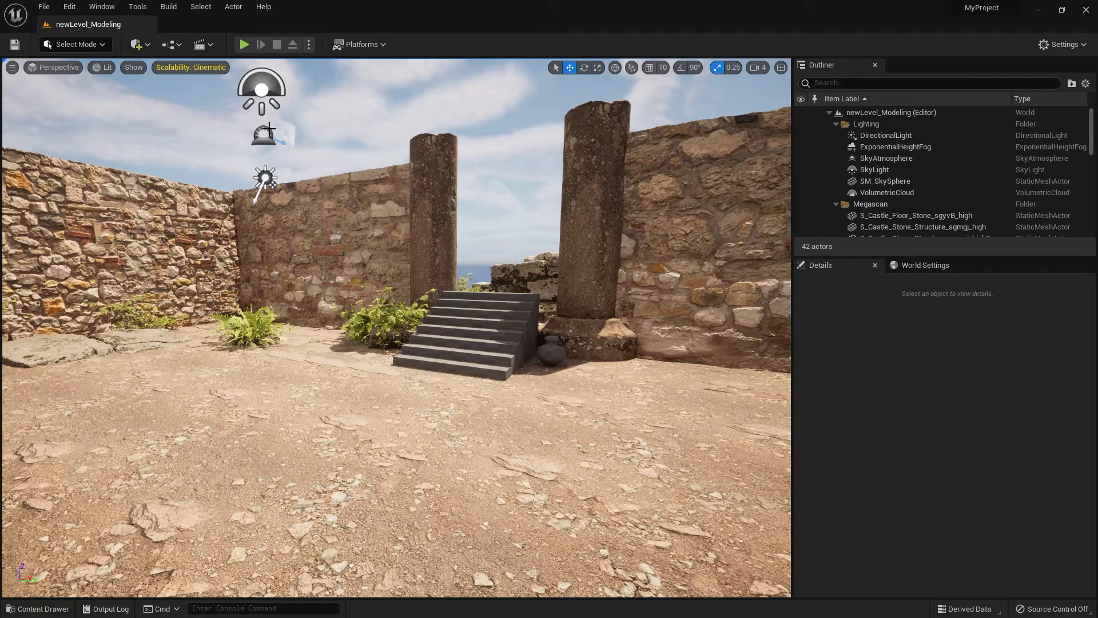
pyautogui.click(261, 89)
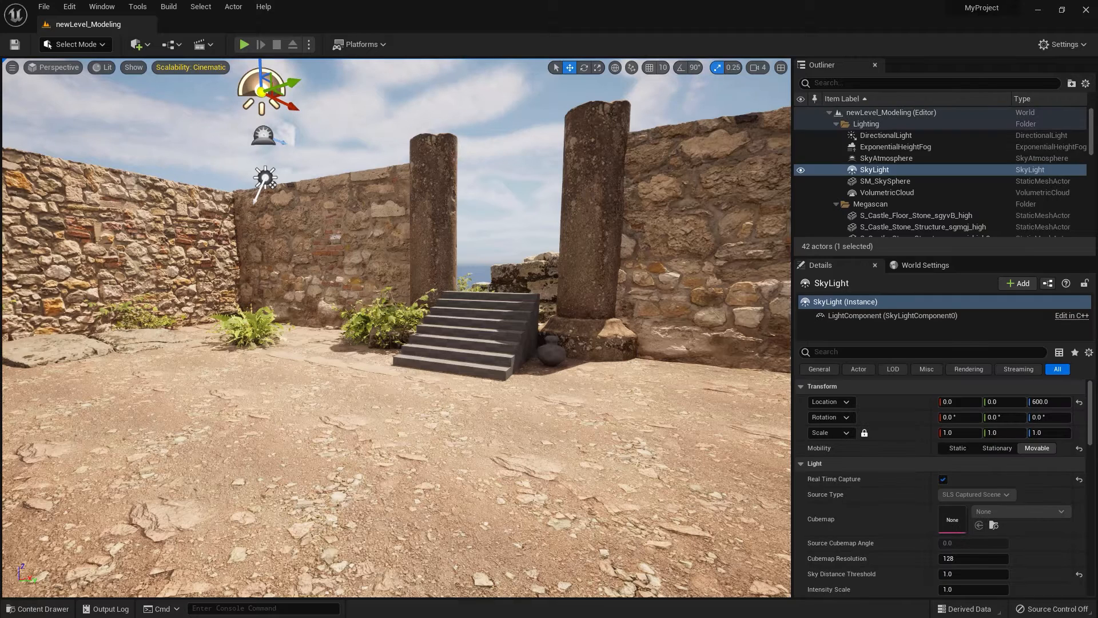
pyautogui.press('g')
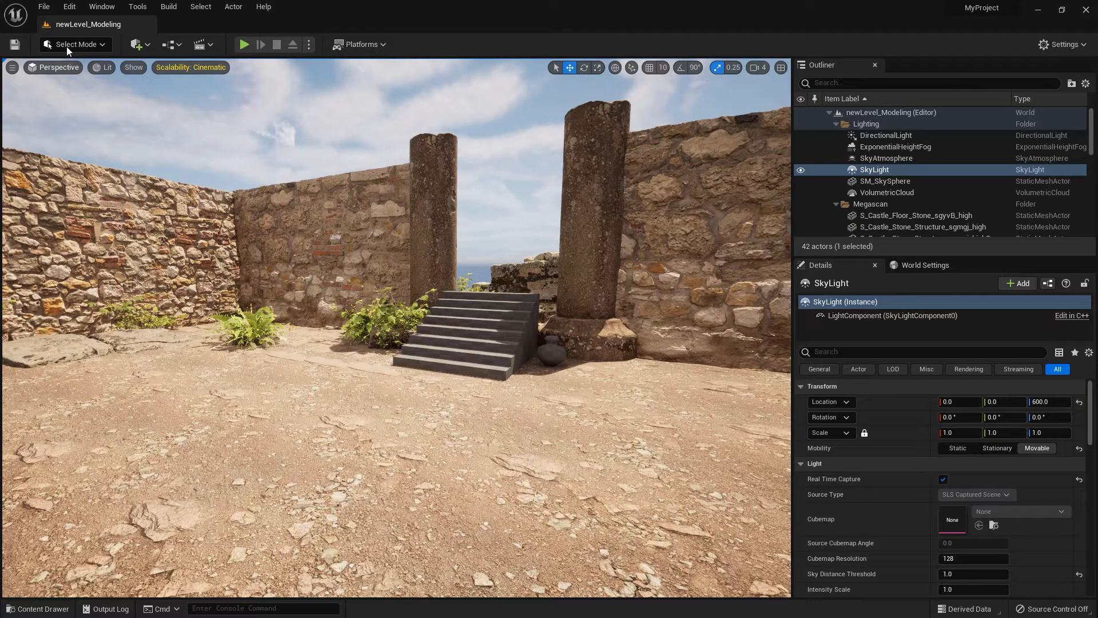
pyautogui.click(66, 47)
pyautogui.click(67, 107)
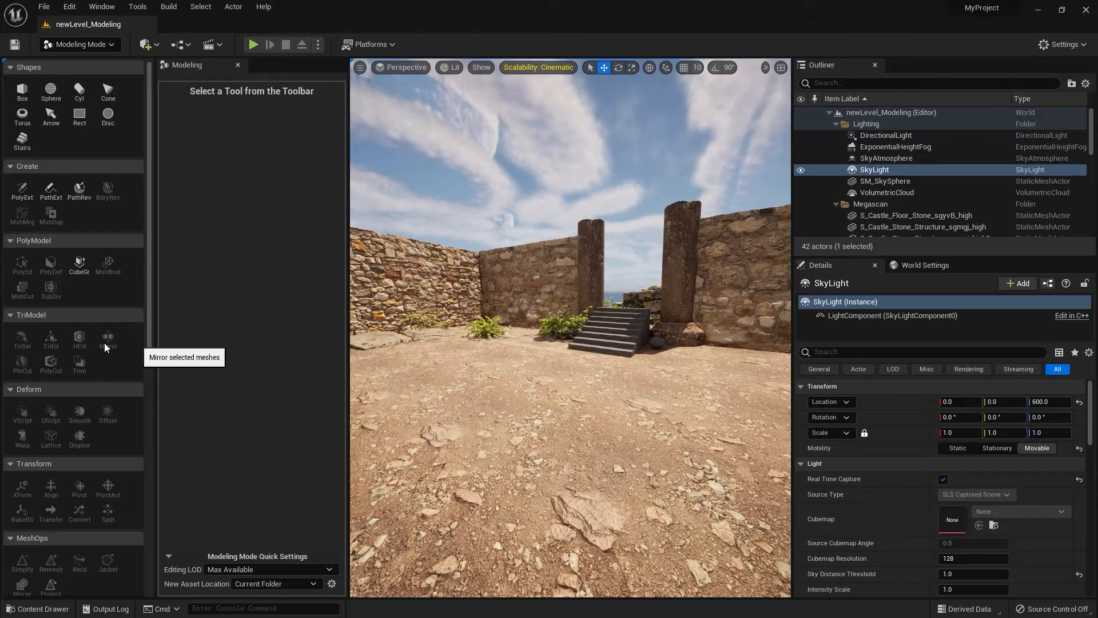
# Create a 100 × 100 × 100 box with per-face polygroups on the open ground in front of the stairs and frame it.
pyautogui.click(22, 92)
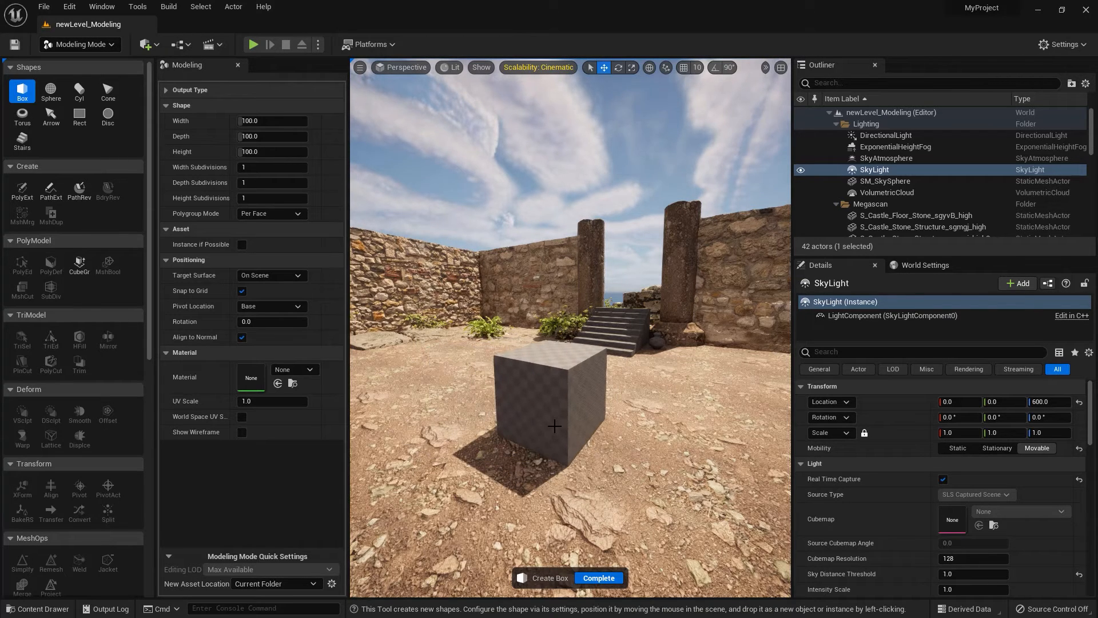
pyautogui.click(543, 444)
pyautogui.click(592, 577)
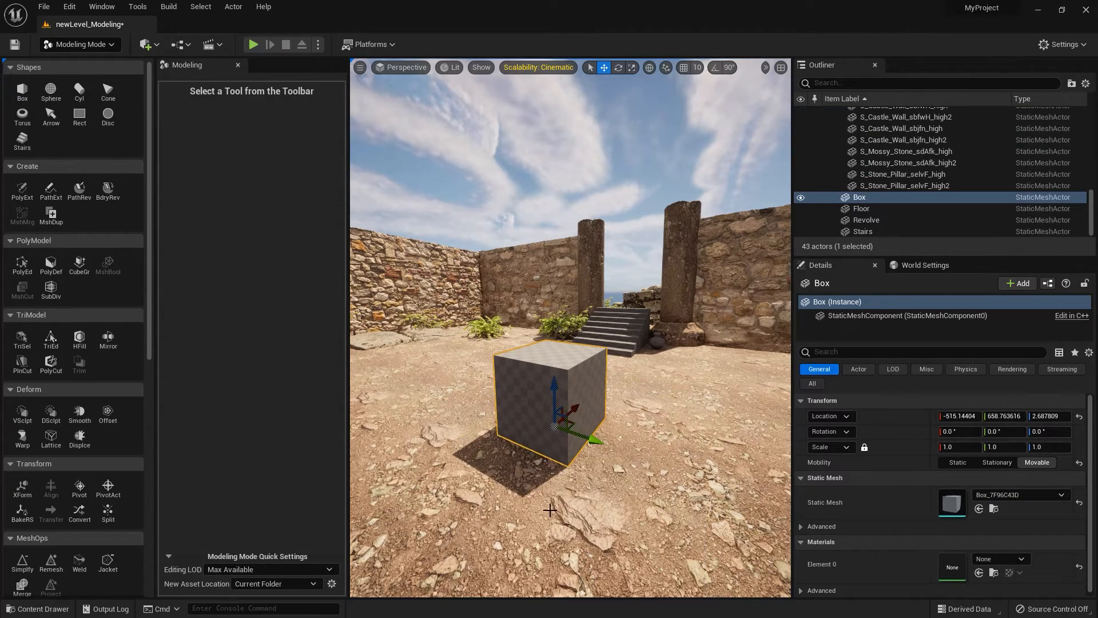
pyautogui.moveTo(550, 510); pyautogui.dragTo(606, 549, button='middle')
pyautogui.press('f')
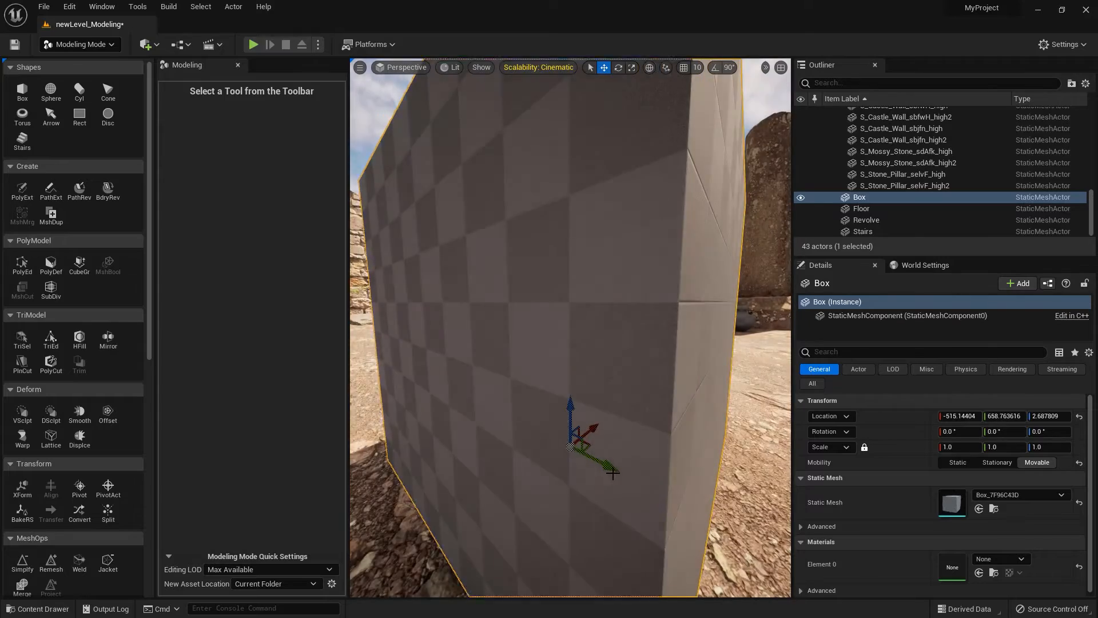
pyautogui.moveTo(619, 473)
pyautogui.keyDown('alt'); pyautogui.mouseDown()
pyautogui.moveTo(595, 475)
pyautogui.moveTo(619, 473)
pyautogui.mouseUp(); pyautogui.keyUp('alt')
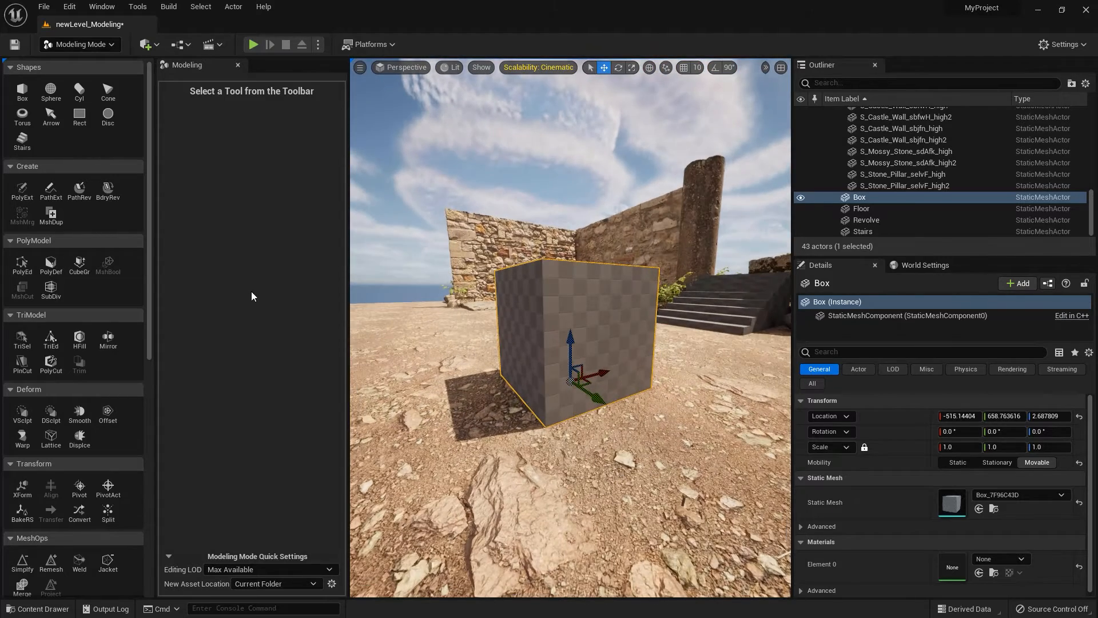
# Leave PolyGroup Edit and raise the box off the ground to a Z location of about 28.
pyautogui.click(22, 264)
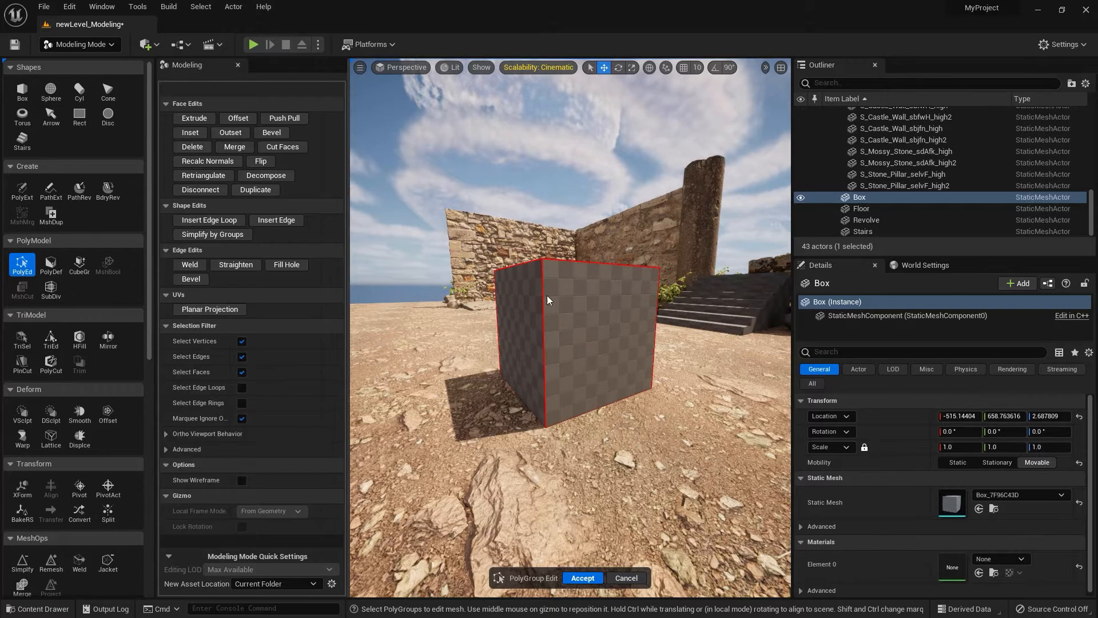
pyautogui.press('Escape')
pyautogui.moveTo(569, 348); pyautogui.dragTo(569, 315)
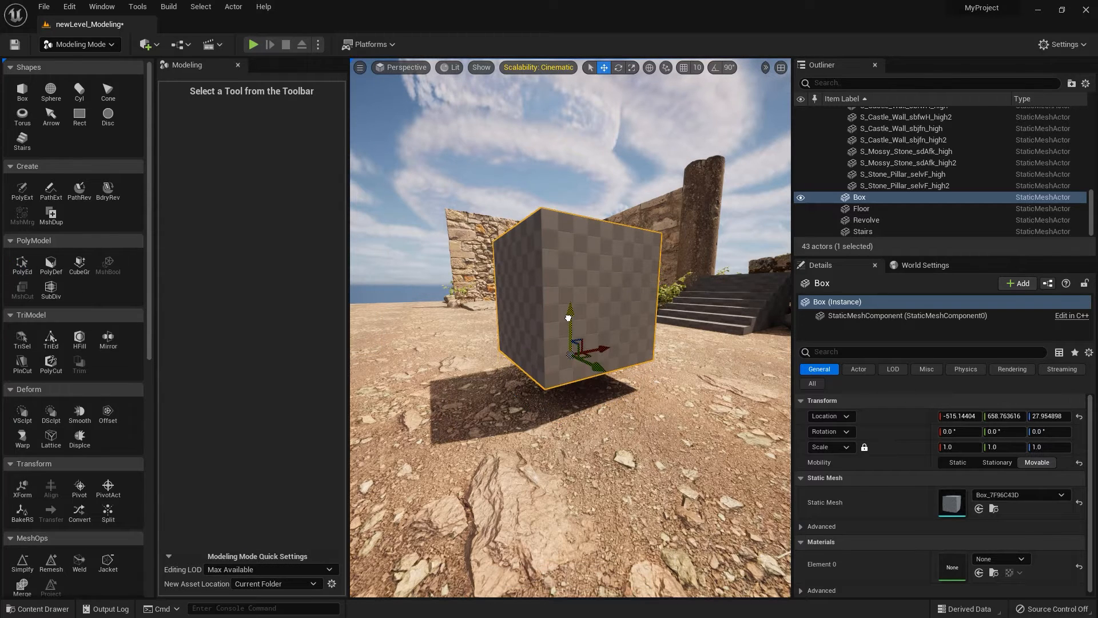
# Select one bottom edge of the box in PolyGroup Edit and move it upward to slope the underside.
pyautogui.click(23, 268)
pyautogui.keyDown('alt'); pyautogui.moveTo(482, 406); pyautogui.dragTo(507, 392); pyautogui.keyUp('alt')
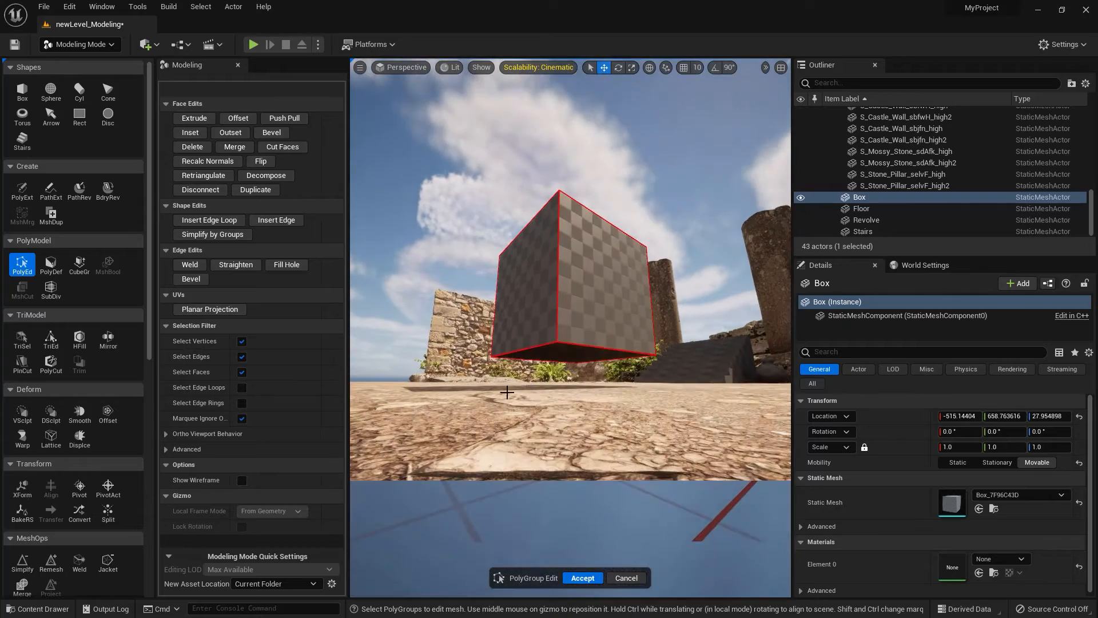
pyautogui.click(517, 349)
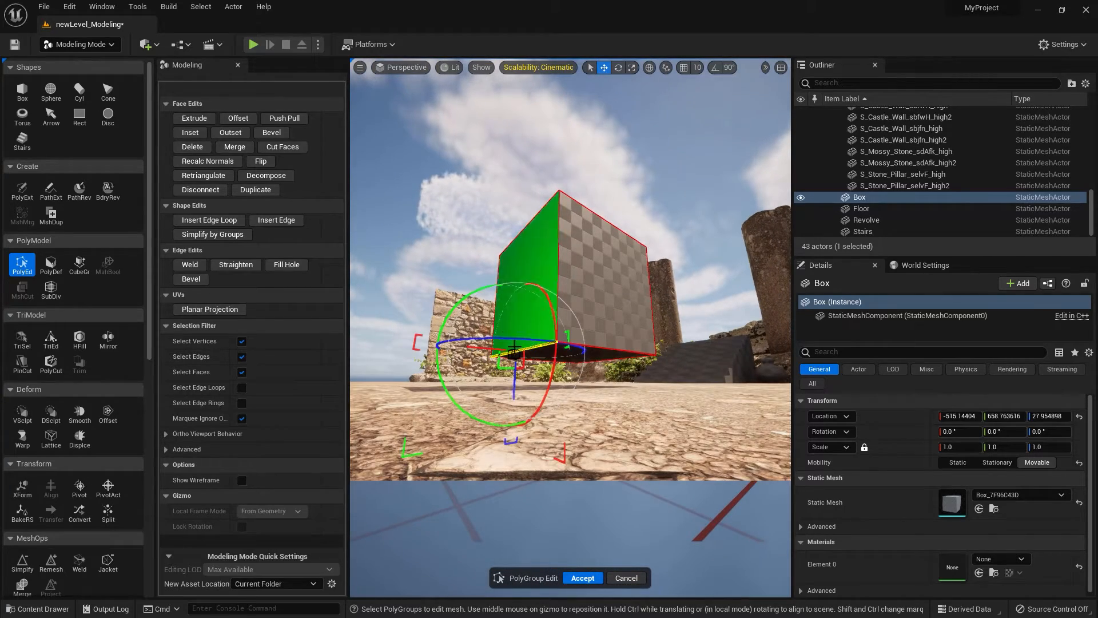
pyautogui.moveTo(515, 378); pyautogui.dragTo(496, 322)
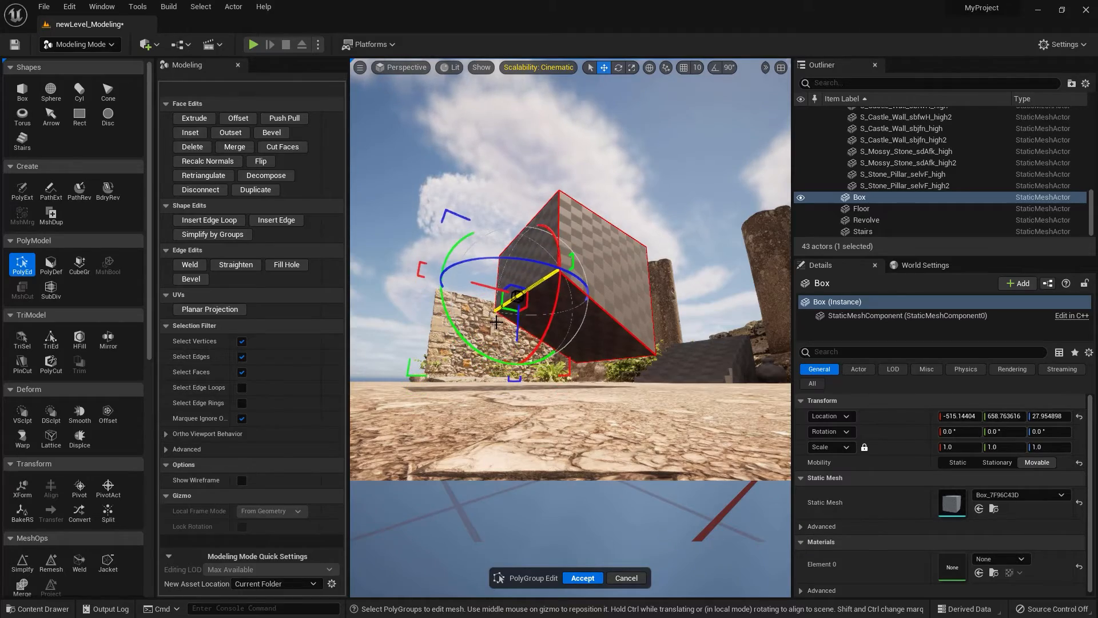
# Extrude the box's side face outward along the selection normal to lengthen the block, and accept the edit.
pyautogui.keyDown('alt'); pyautogui.moveTo(602, 399); pyautogui.dragTo(750, 310); pyautogui.keyUp('alt')
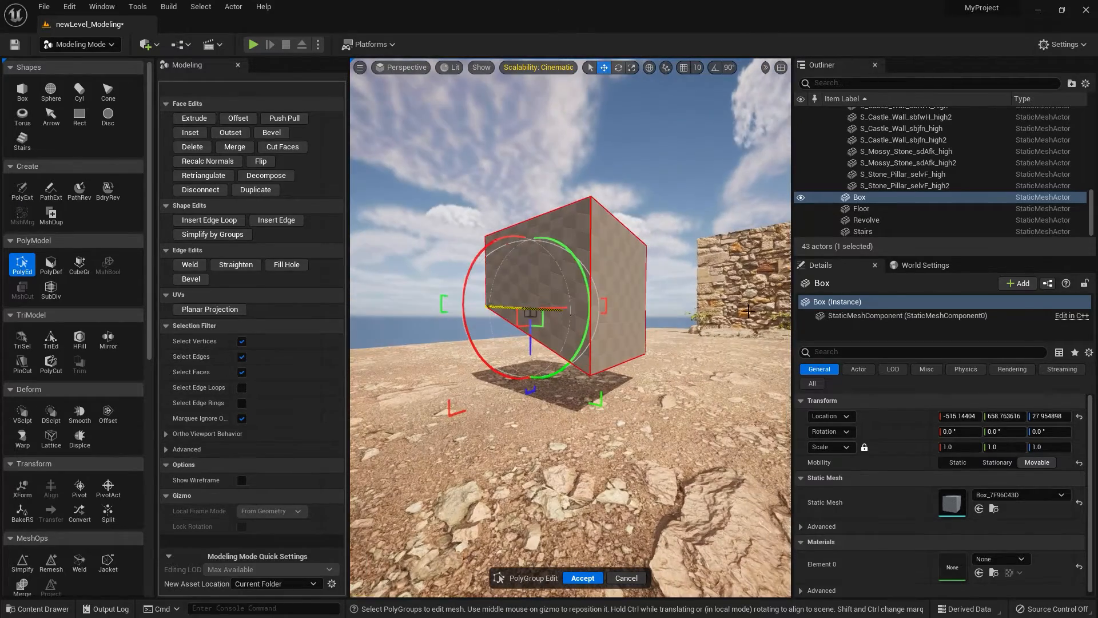
pyautogui.click(629, 279)
pyautogui.keyDown('alt'); pyautogui.moveTo(620, 304); pyautogui.dragTo(640, 343); pyautogui.keyUp('alt')
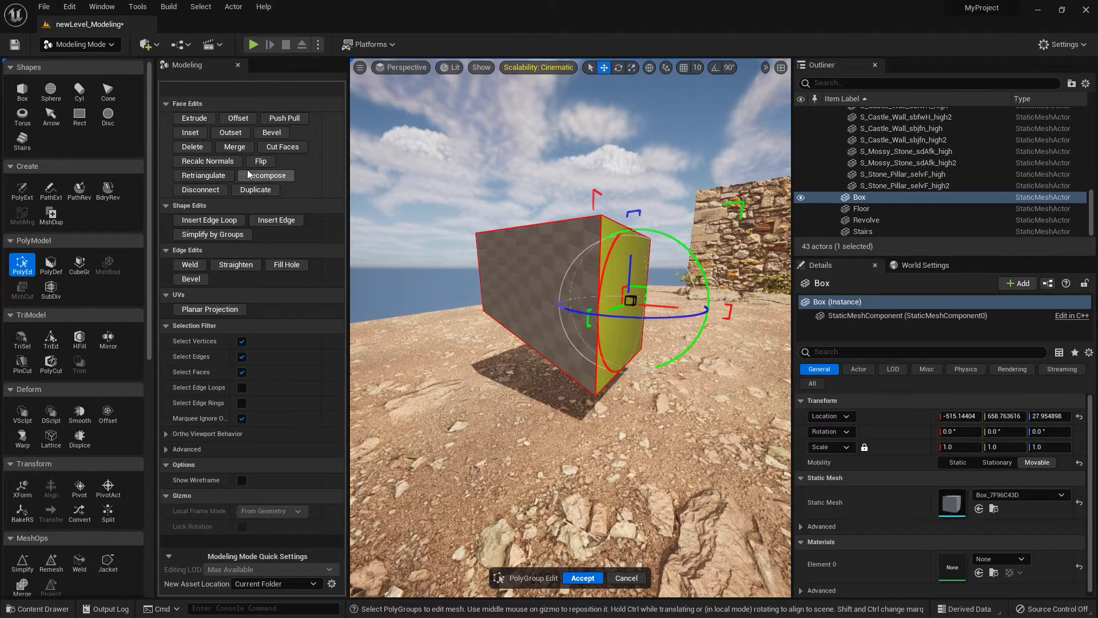
pyautogui.click(194, 118)
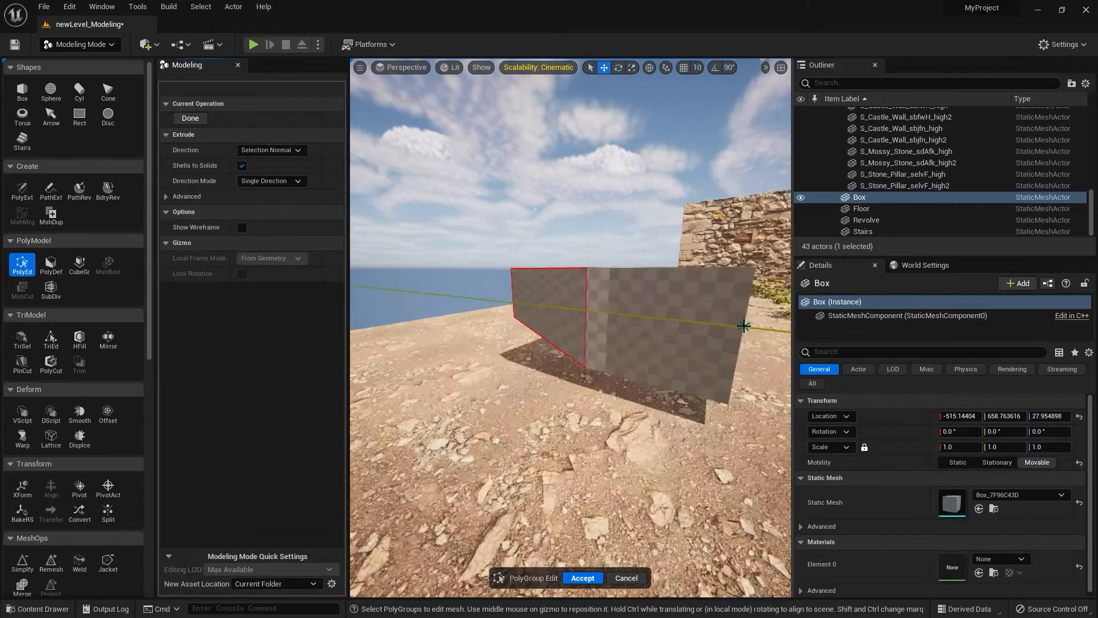
pyautogui.click(756, 383)
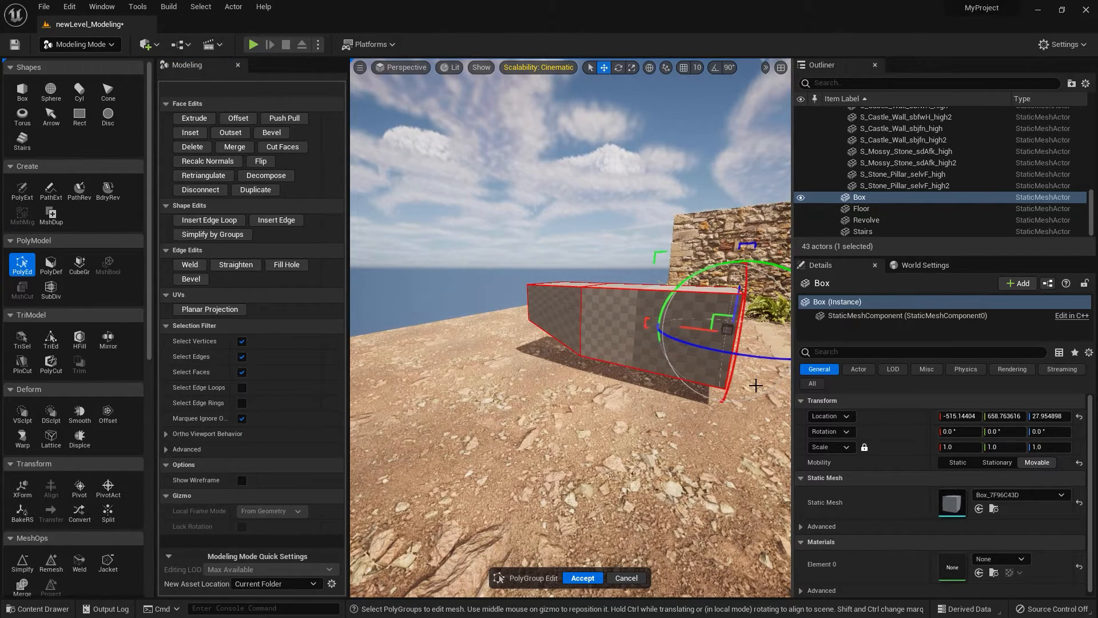
pyautogui.click(582, 577)
pyautogui.keyDown('alt'); pyautogui.moveTo(566, 520); pyautogui.dragTo(738, 520); pyautogui.keyUp('alt')
pyautogui.keyDown('alt'); pyautogui.moveTo(461, 375); pyautogui.dragTo(503, 383, button='right'); pyautogui.keyUp('alt')
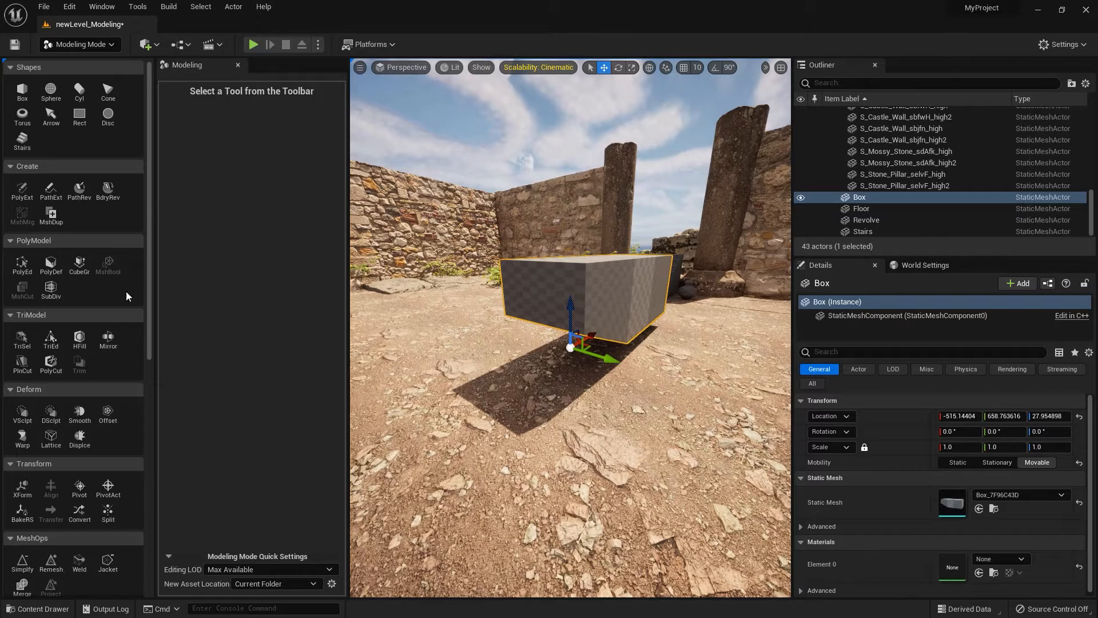
# Insert a horizontal edge loop around the block just below its top face, and accept the edit.
pyautogui.click(24, 265)
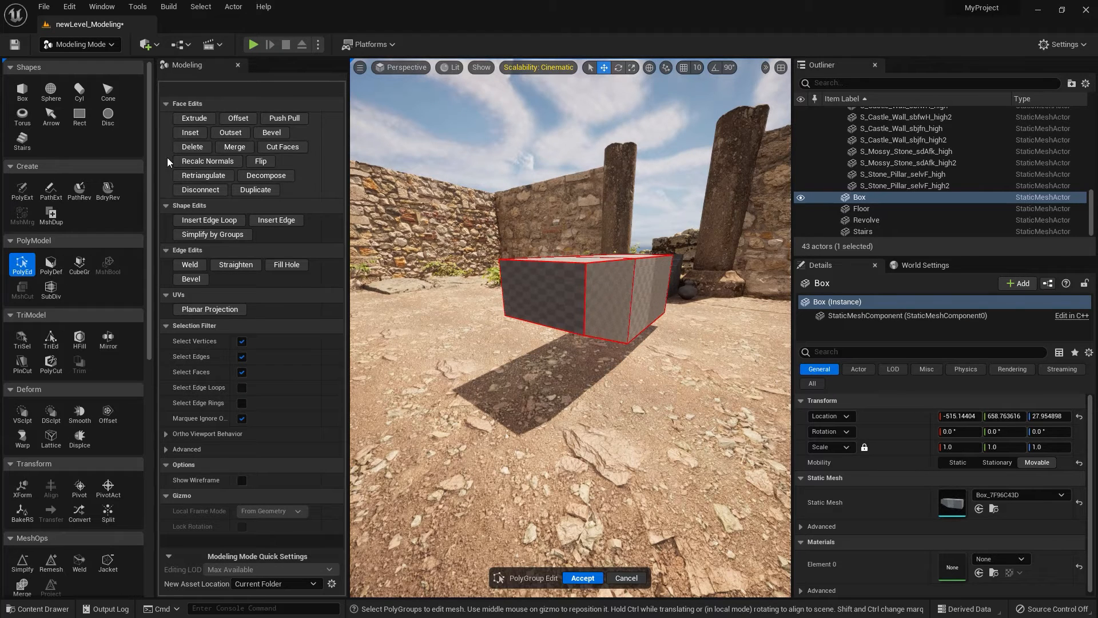
pyautogui.click(198, 221)
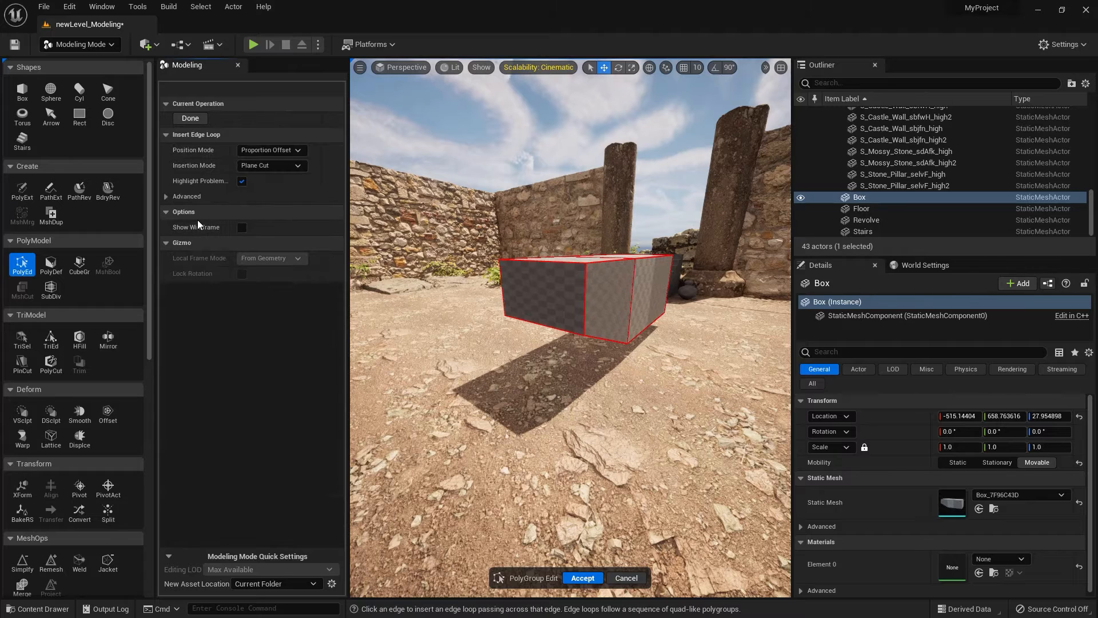
pyautogui.click(586, 279)
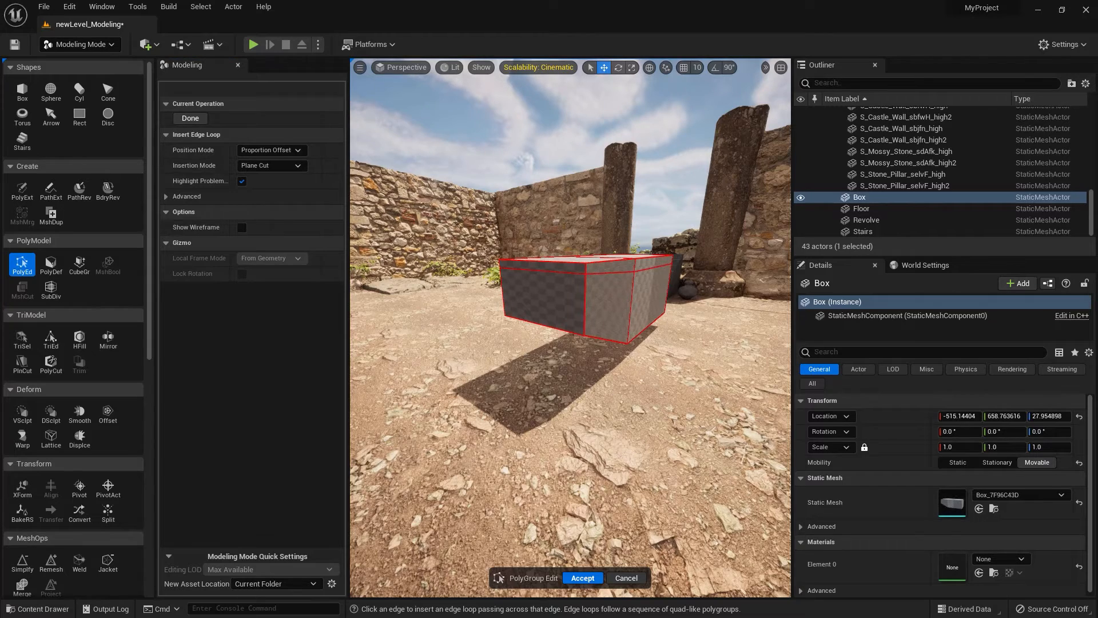
pyautogui.click(582, 578)
# Brush-select the triangles of the block's top face and upper band all the way around with Triangle Select, brush size 0.25.
pyautogui.click(21, 264)
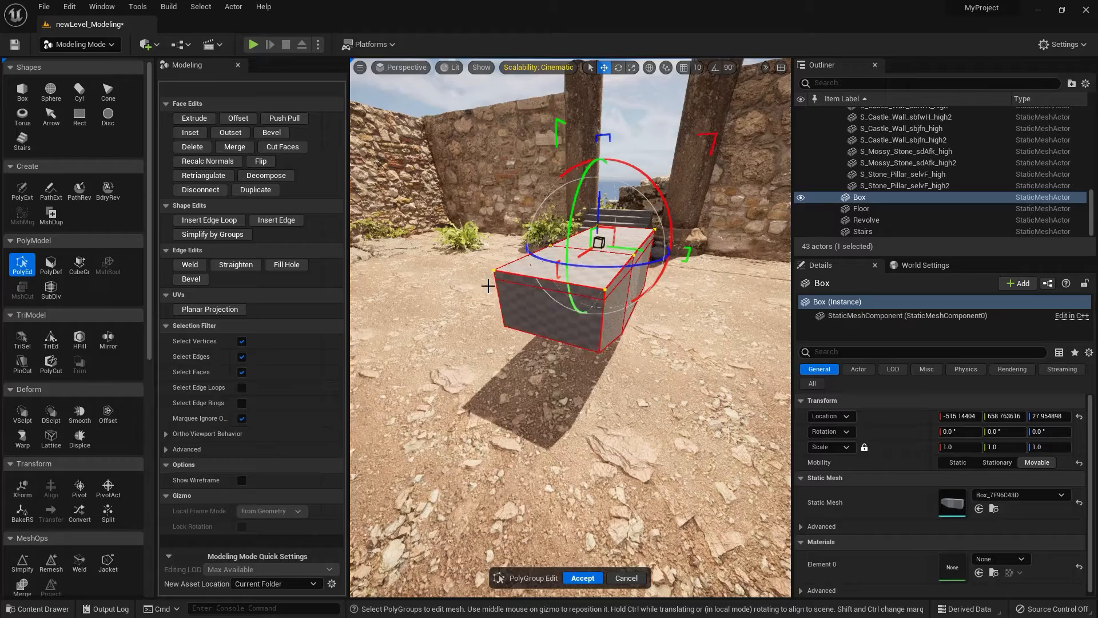
pyautogui.click(22, 337)
pyautogui.moveTo(574, 290); pyautogui.dragTo(549, 269)
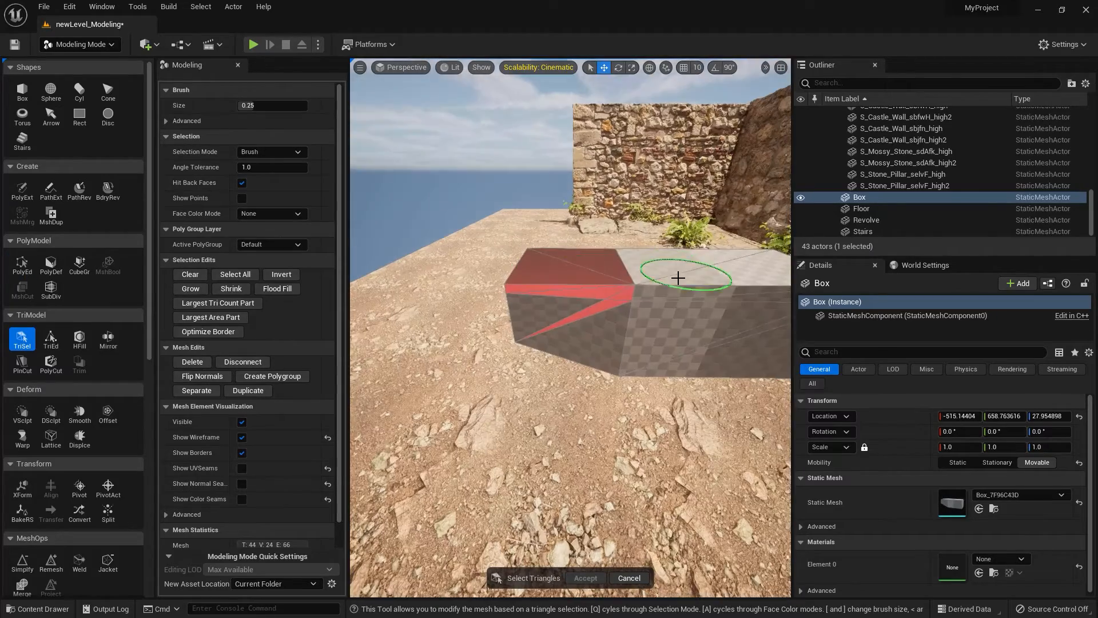
pyautogui.moveTo(678, 278); pyautogui.dragTo(749, 274)
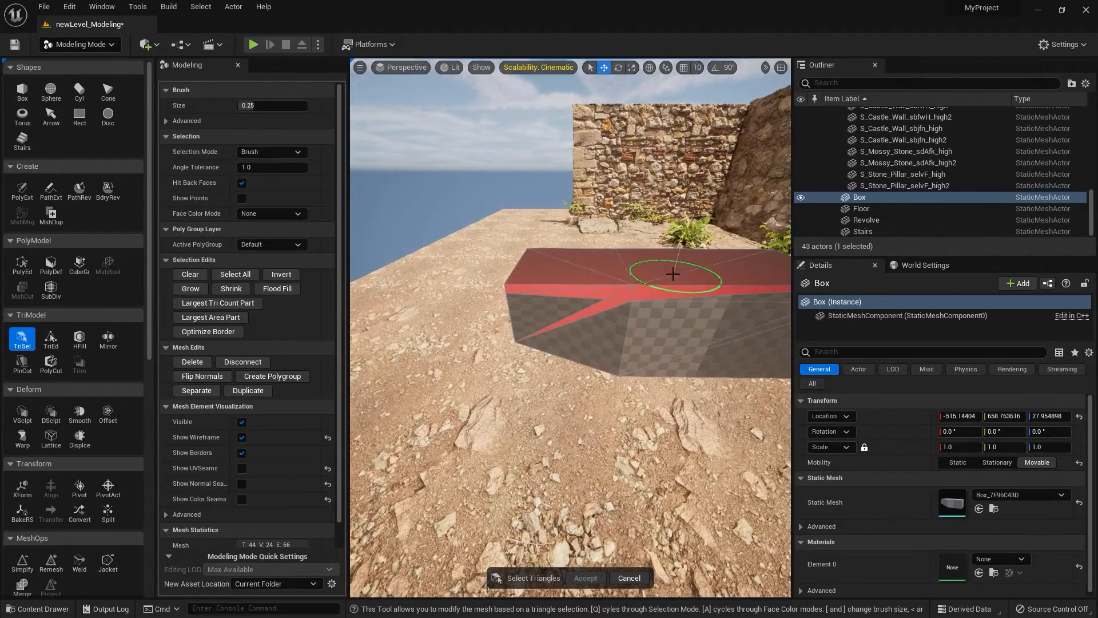
pyautogui.moveTo(749, 274)
pyautogui.mouseDown(button='right')
pyautogui.moveTo(605, 297)
pyautogui.moveTo(544, 277)
pyautogui.mouseUp(button='right')
pyautogui.moveTo(544, 277); pyautogui.dragTo(625, 276)
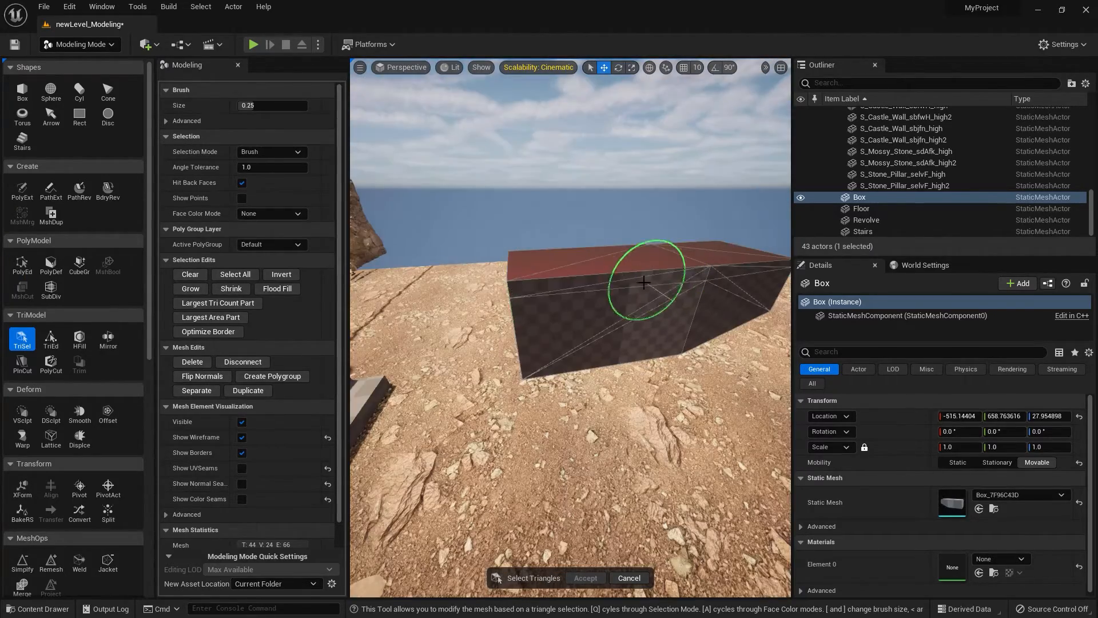
pyautogui.moveTo(650, 276)
pyautogui.mouseDown()
pyautogui.moveTo(694, 255)
pyautogui.moveTo(728, 265)
pyautogui.mouseUp()
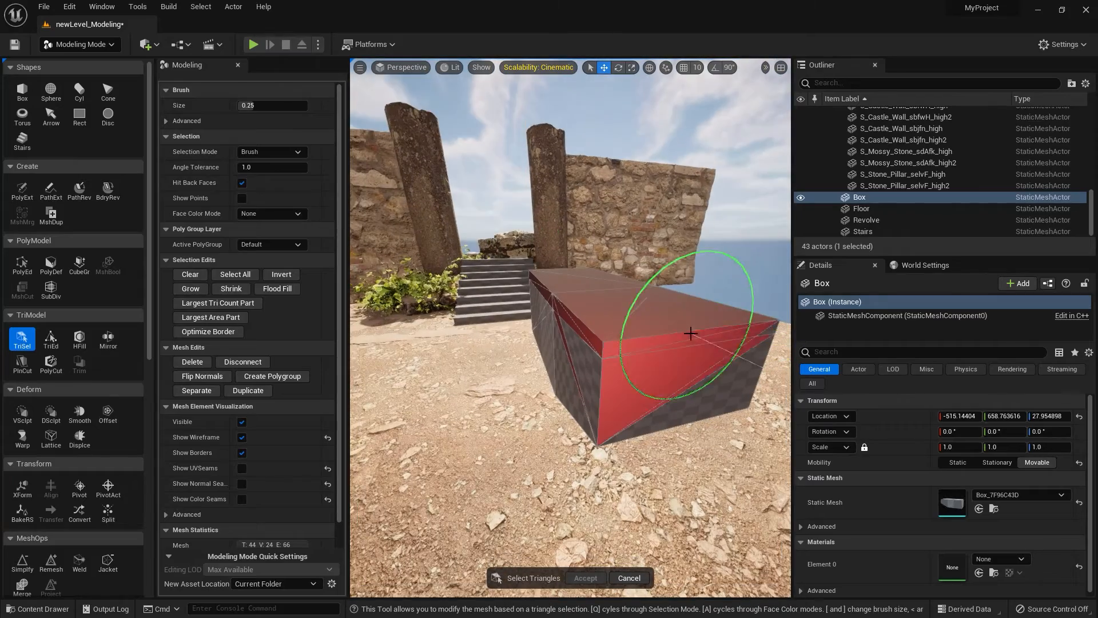
# Deselect the stray side triangles with brush size 0.075, assign the selected top slab to a new polygroup, and accept.
pyautogui.press('[')
pyautogui.press('[')
pyautogui.press('[')
pyautogui.press('[')
pyautogui.press('[')
pyautogui.press('[')
pyautogui.press('[')
pyautogui.keyDown('alt'); pyautogui.moveTo(693, 379); pyautogui.dragTo(629, 377); pyautogui.keyUp('alt')
pyautogui.click(681, 382)
pyautogui.keyDown('alt'); pyautogui.moveTo(629, 377); pyautogui.dragTo(650, 368); pyautogui.keyUp('alt')
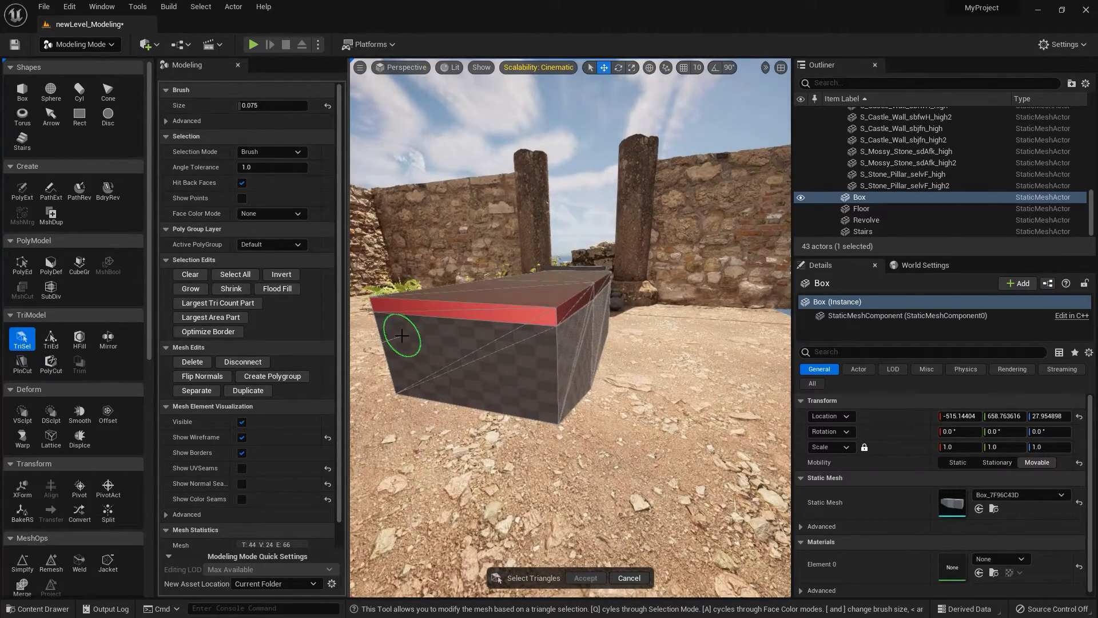
pyautogui.click(272, 376)
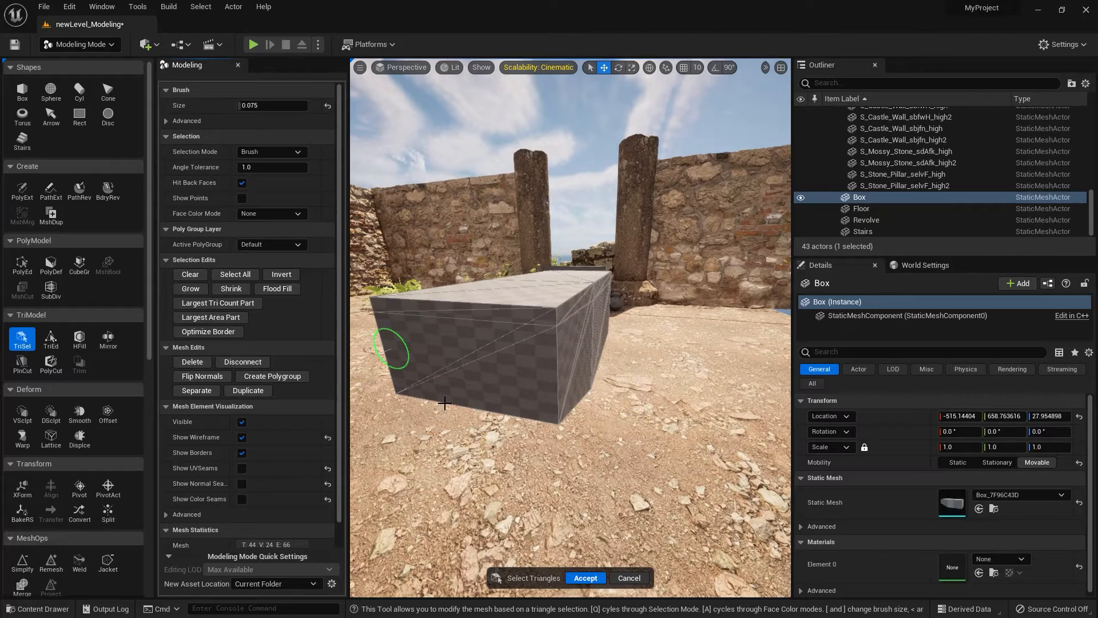
pyautogui.click(585, 578)
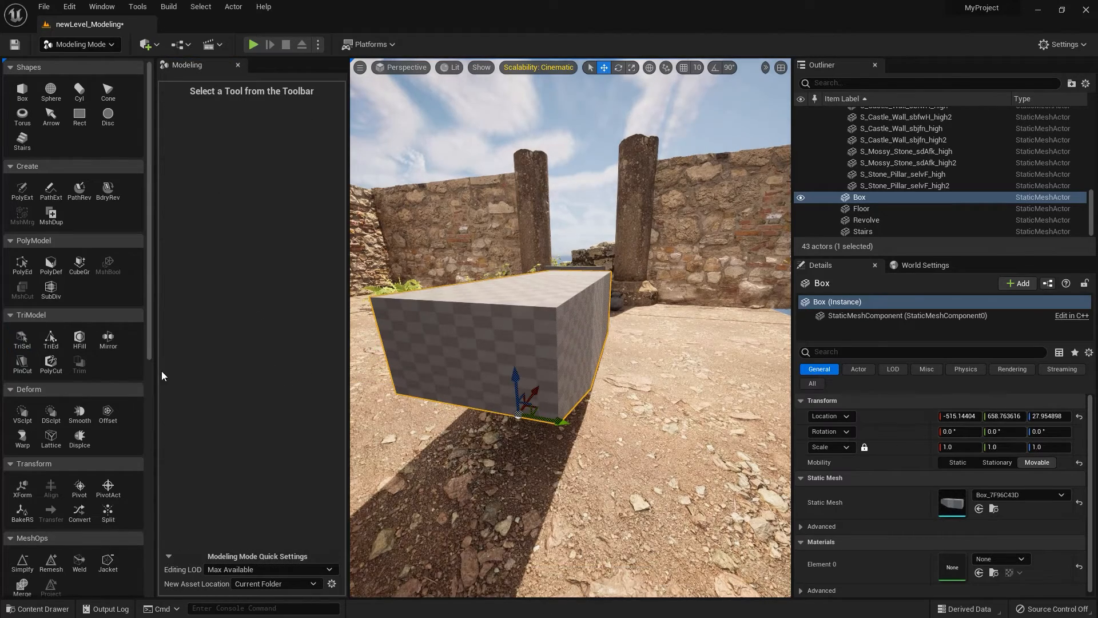
# Select the top slab polygroup in PolyGroup Edit, scale it uniformly outward to slightly overhang the block, and accept.
pyautogui.click(34, 262)
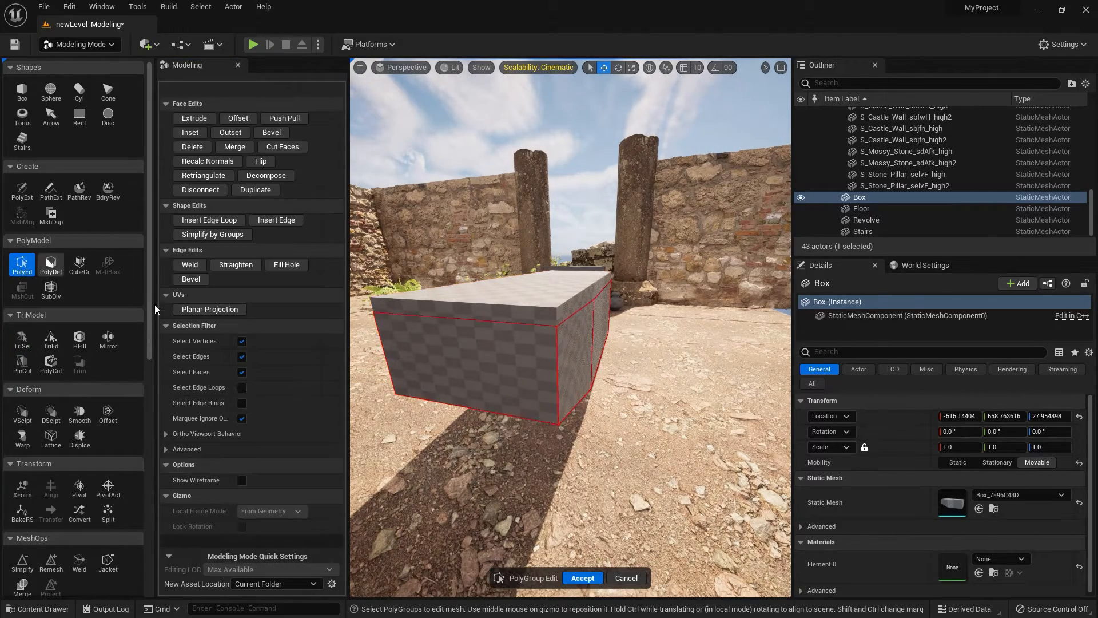
pyautogui.click(504, 313)
pyautogui.keyDown('alt'); pyautogui.moveTo(478, 333); pyautogui.dragTo(500, 331); pyautogui.keyUp('alt')
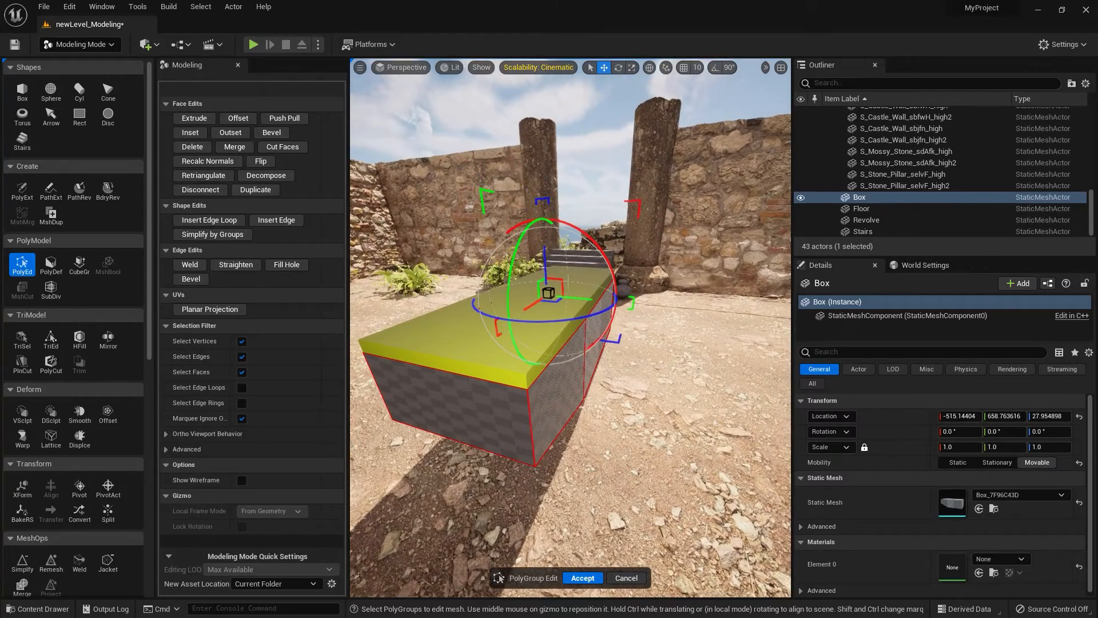
pyautogui.click(194, 118)
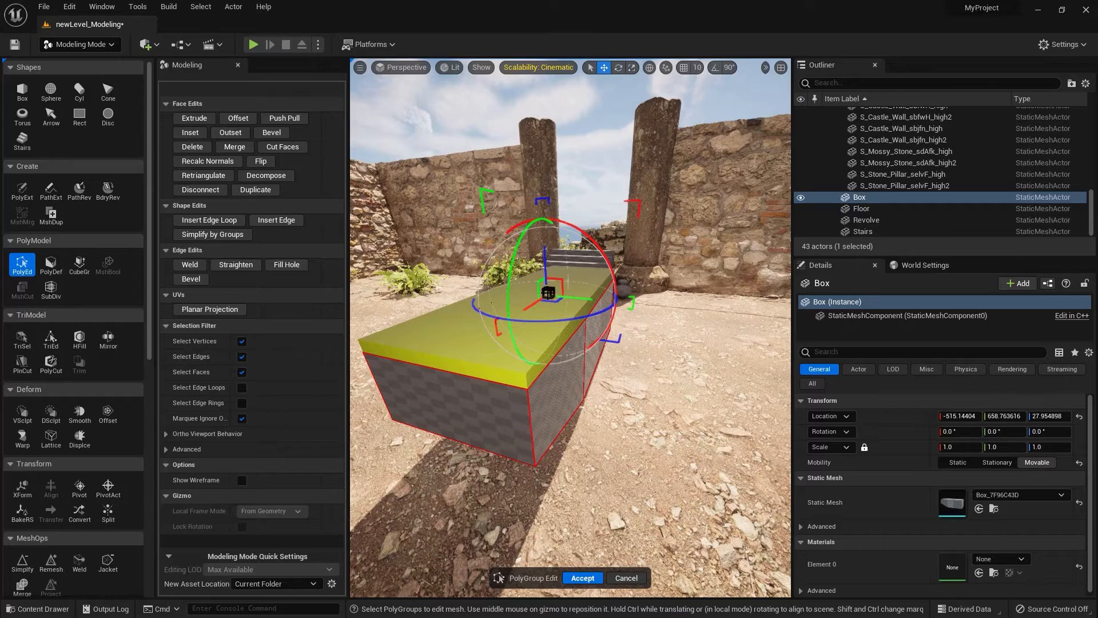
pyautogui.moveTo(548, 292); pyautogui.dragTo(551, 290)
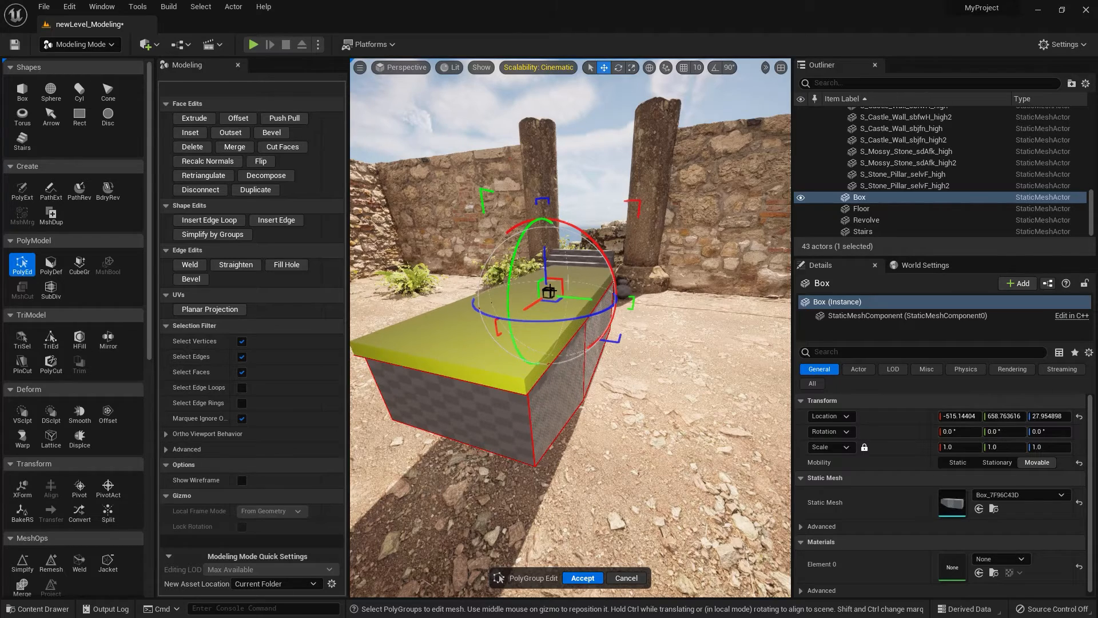
pyautogui.click(596, 578)
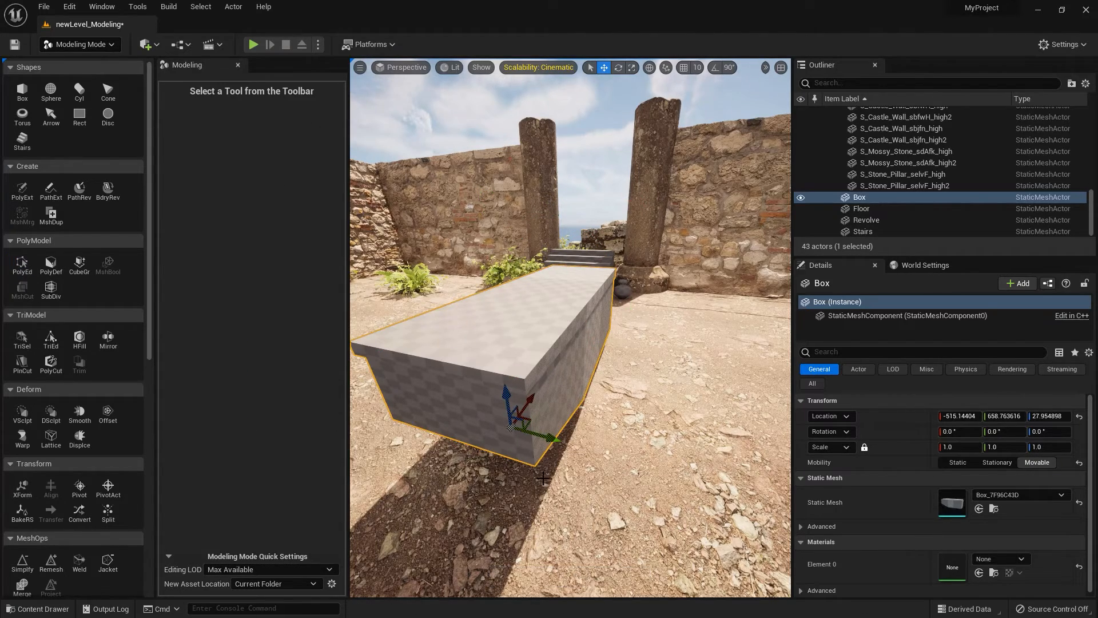
pyautogui.keyDown('alt'); pyautogui.moveTo(536, 476); pyautogui.dragTo(564, 425); pyautogui.keyUp('alt')
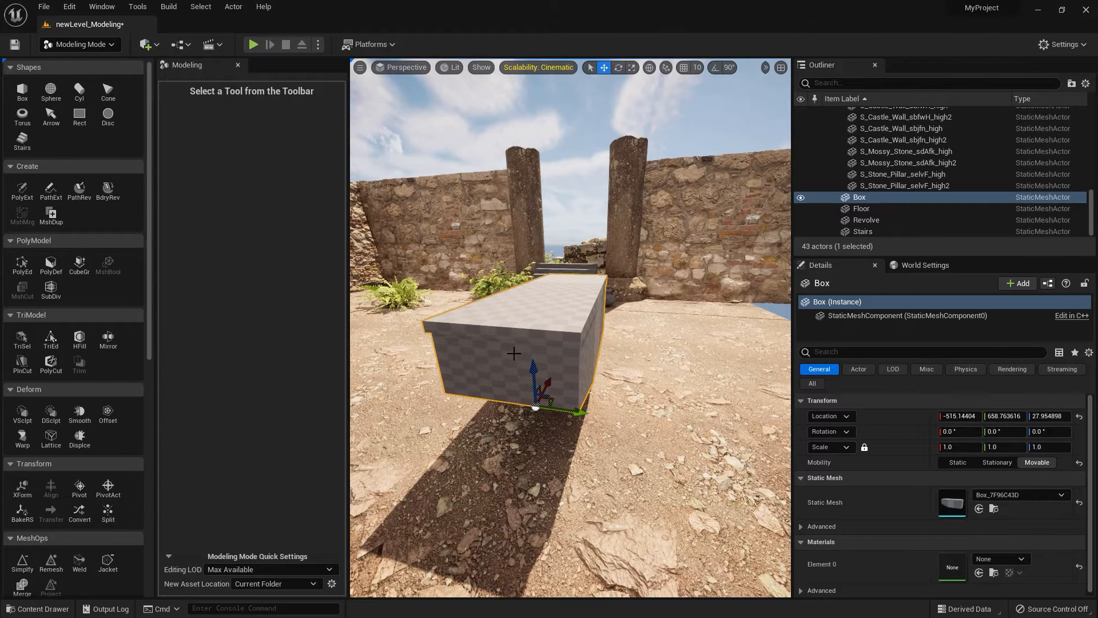
pyautogui.keyDown('alt'); pyautogui.moveTo(513, 353); pyautogui.dragTo(529, 350); pyautogui.keyUp('alt')
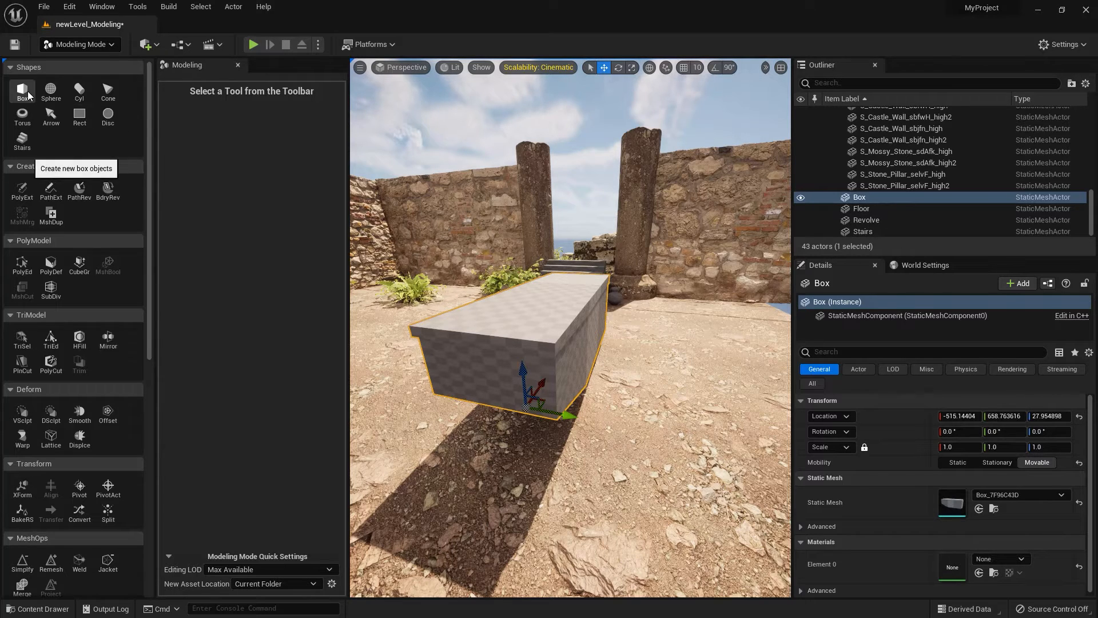
# Create linear stairs with 3 steps and a step width of 20, placed beside the overhanging box, and complete the shape.
pyautogui.click(23, 141)
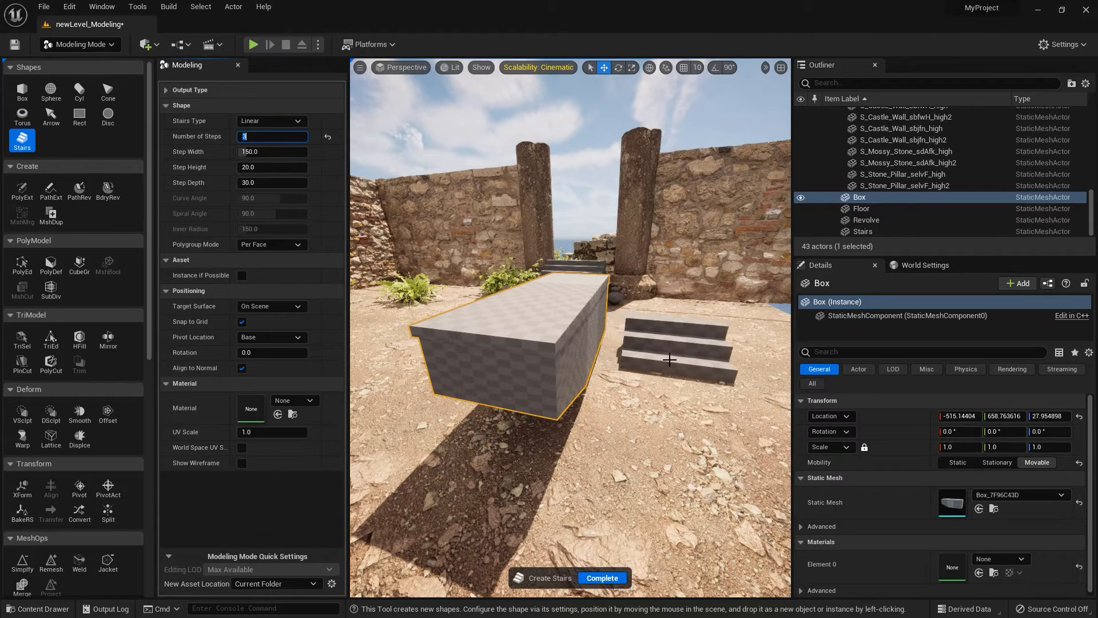
pyautogui.press('Tab')
pyautogui.write('20')
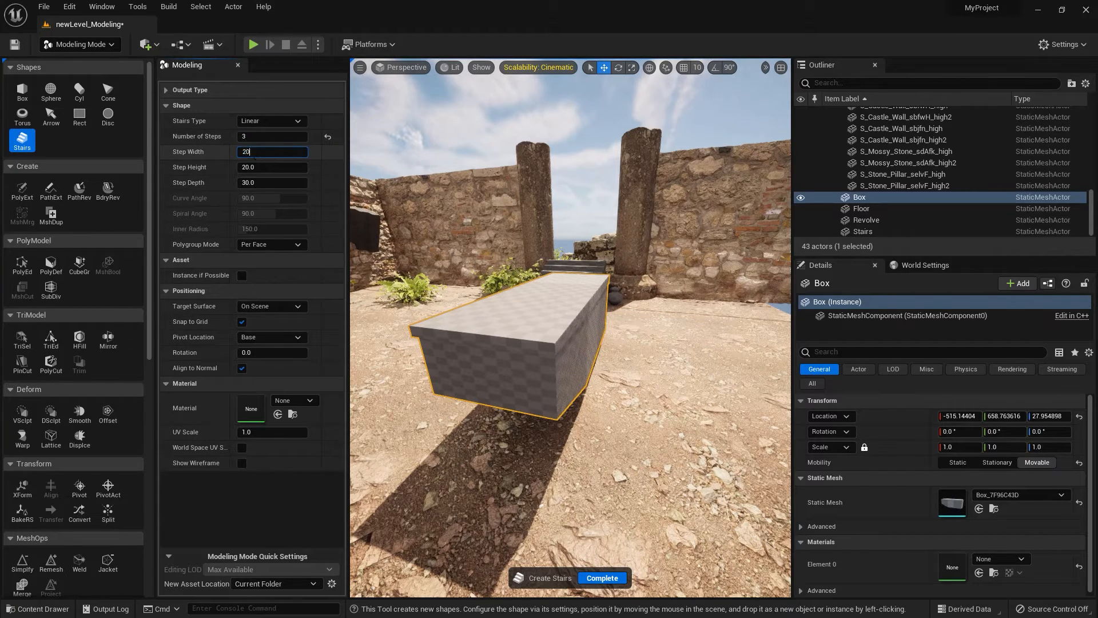
pyautogui.press('Tab')
pyautogui.moveTo(573, 381); pyautogui.dragTo(547, 379, button='right')
pyautogui.press('d')
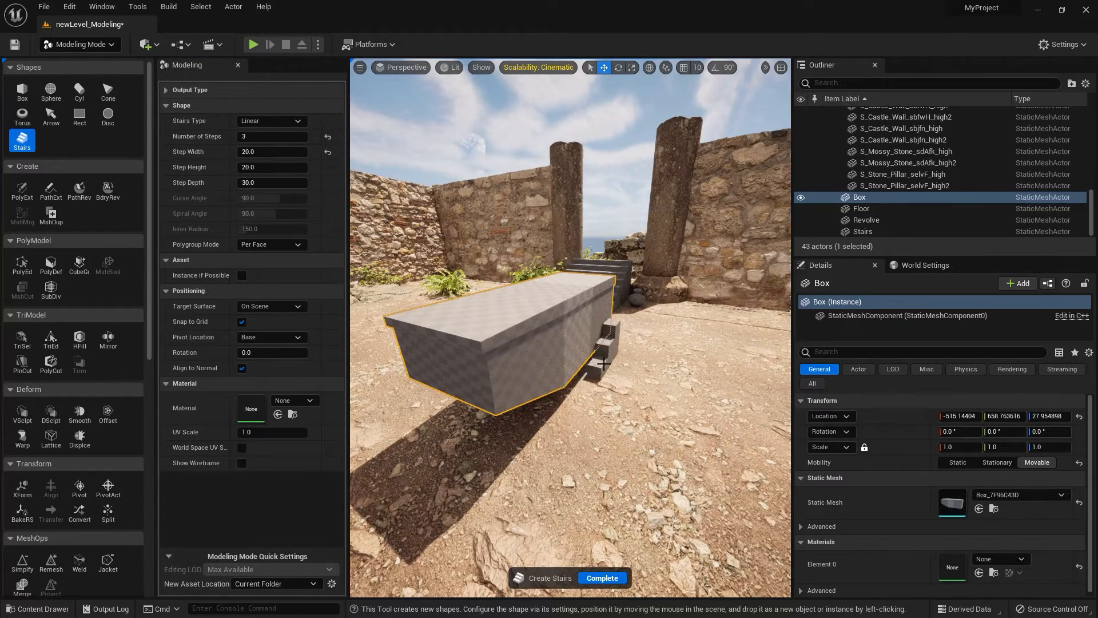
pyautogui.click(603, 366)
pyautogui.click(606, 578)
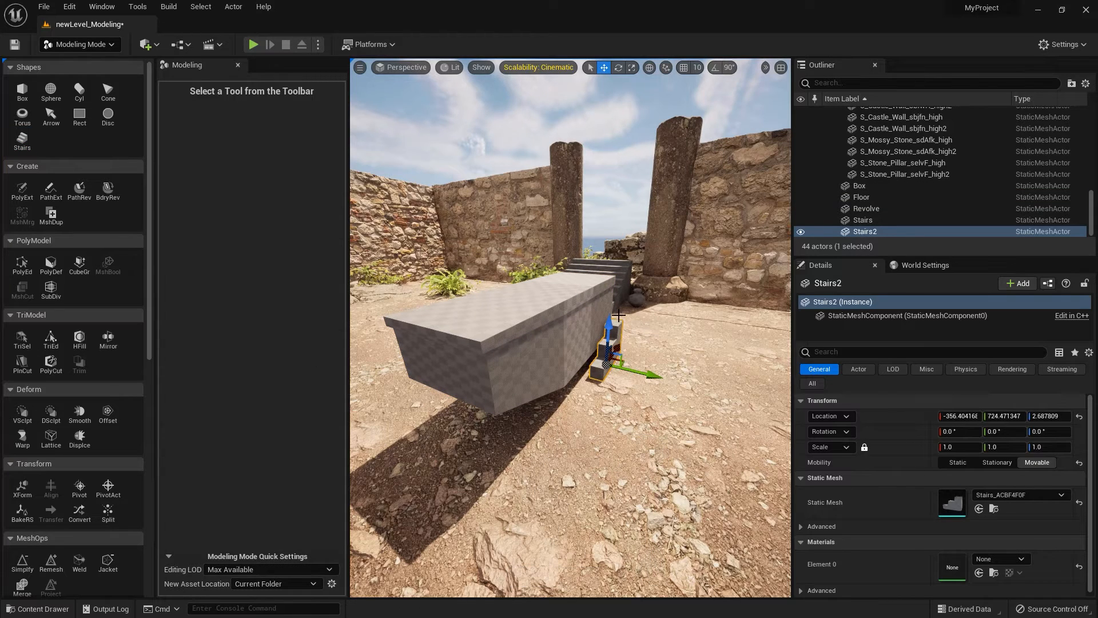
# Scale the new stairs to 1.7825 on X and Z and 0.985 on Y, and move them along X to about -444.
pyautogui.moveTo(949, 447); pyautogui.dragTo(908, 442)
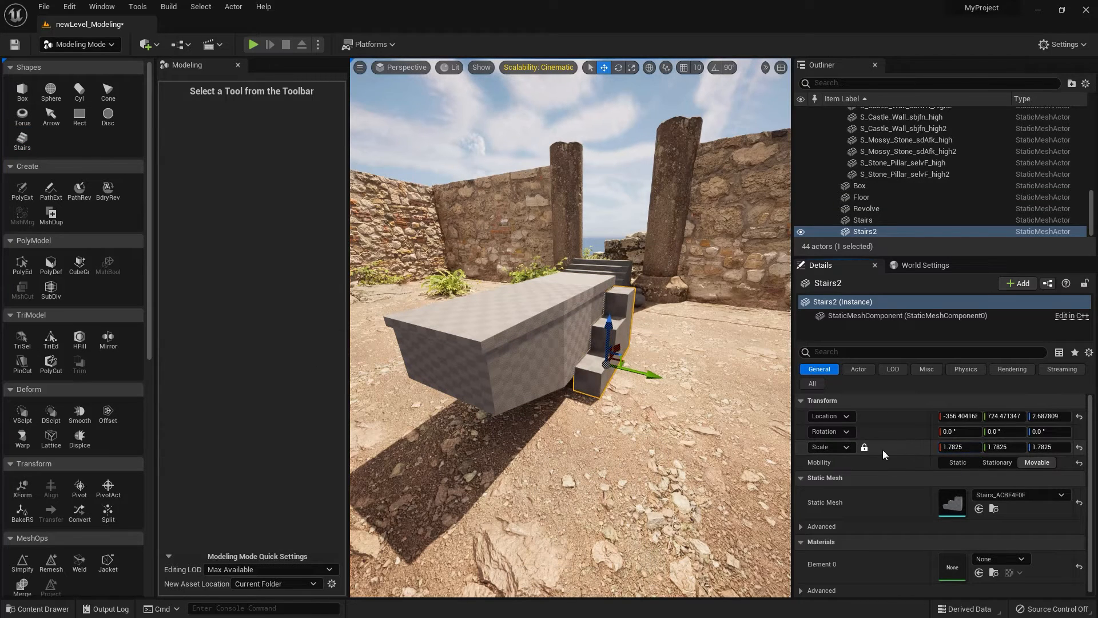
pyautogui.click(864, 447)
pyautogui.moveTo(1005, 447); pyautogui.dragTo(880, 447)
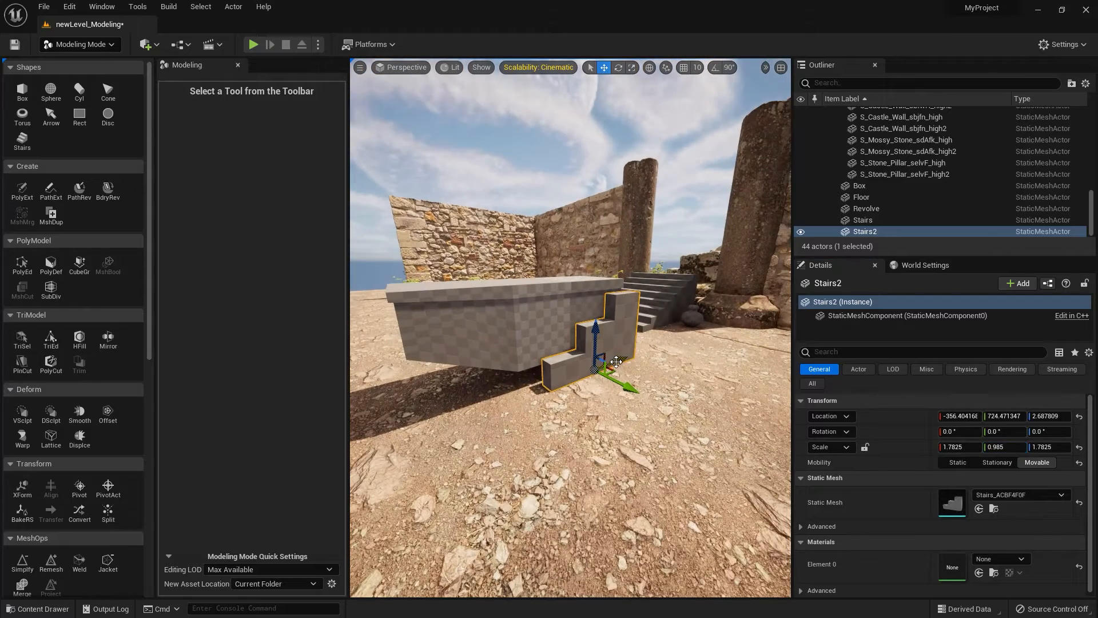
pyautogui.moveTo(617, 360)
pyautogui.mouseDown()
pyautogui.moveTo(575, 368)
pyautogui.moveTo(584, 389)
pyautogui.moveTo(597, 363)
pyautogui.mouseUp()
# Rotate the new stairs to -180° about the Z axis.
pyautogui.press('e')
pyautogui.click(1050, 432)
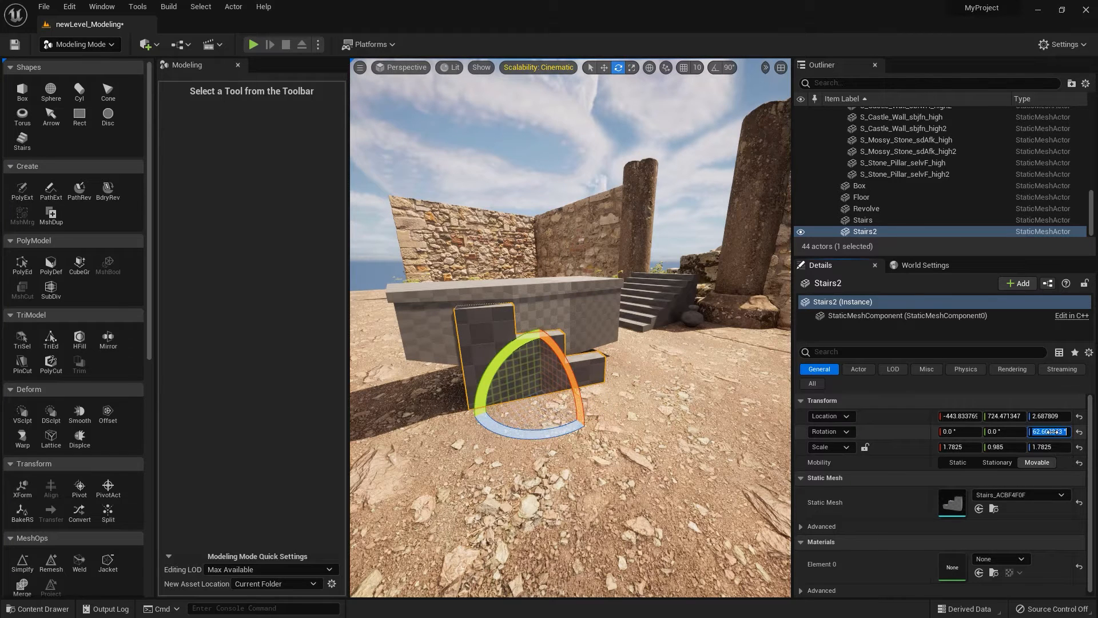
pyautogui.write('-180')
pyautogui.press('Return')
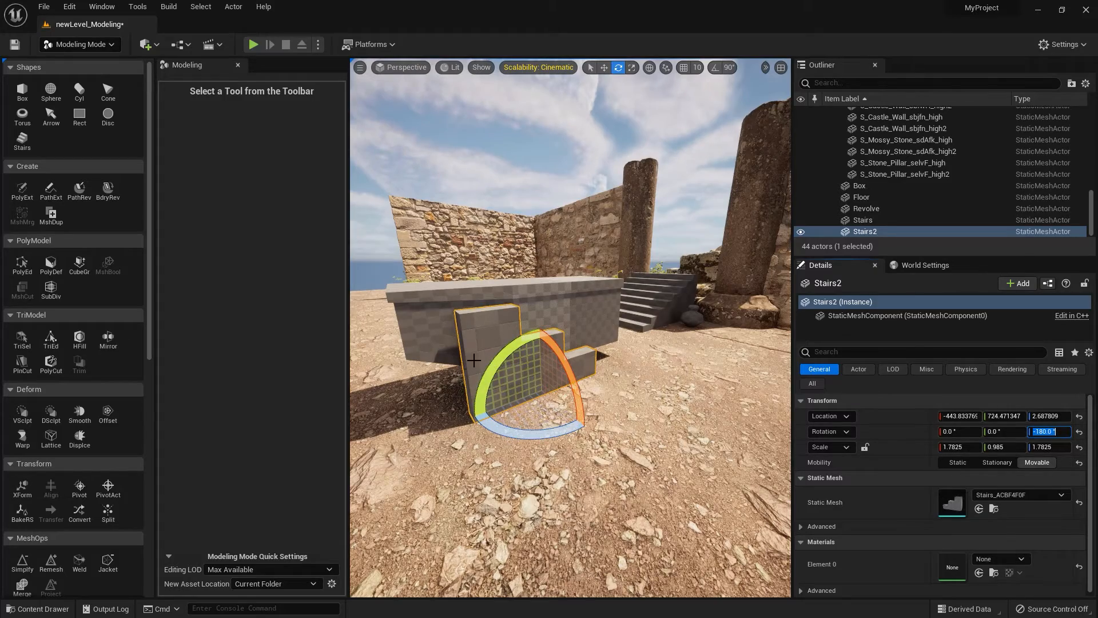
# Extrude the tall back face of the new stairs outward along the box in PolyGroup Edit, and accept the edit.
pyautogui.keyDown('alt'); pyautogui.moveTo(469, 371); pyautogui.dragTo(515, 352); pyautogui.keyUp('alt')
pyautogui.click(22, 266)
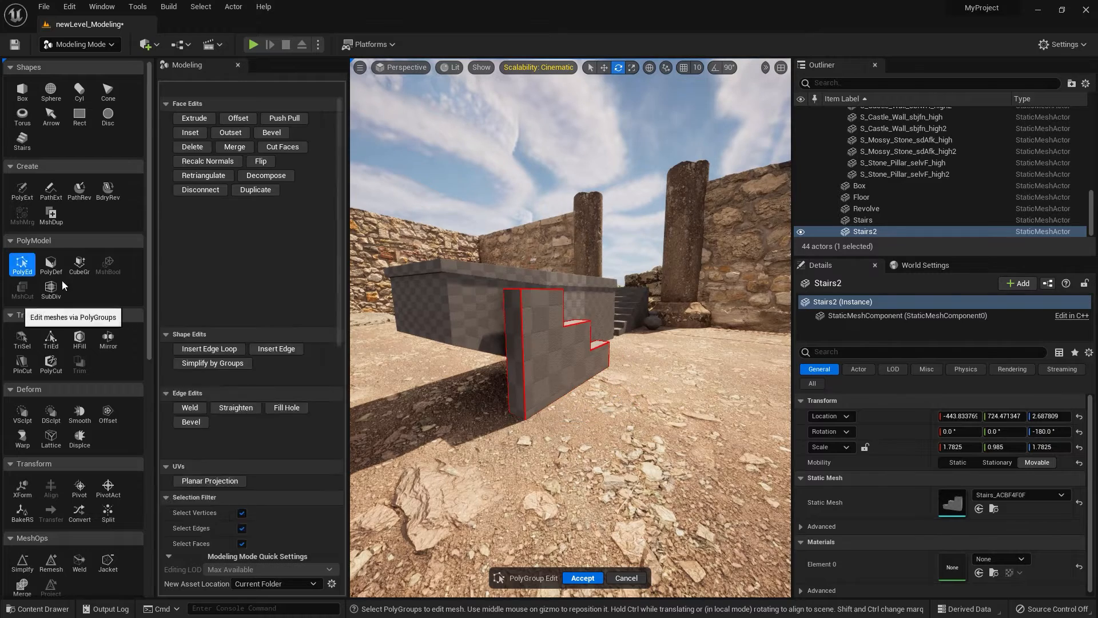
pyautogui.click(513, 377)
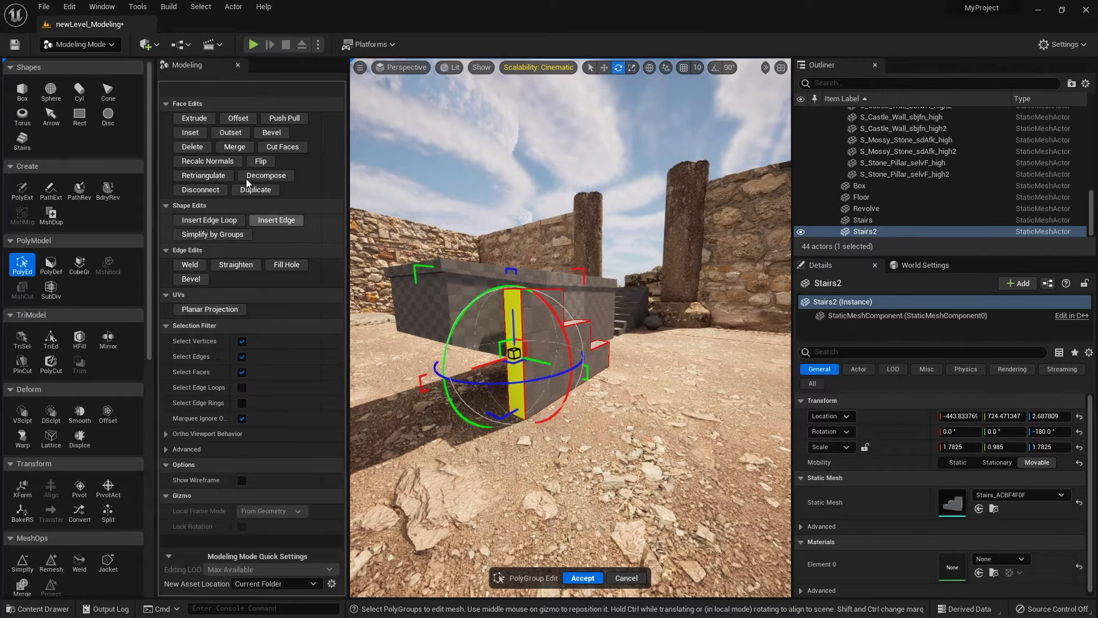
pyautogui.click(194, 118)
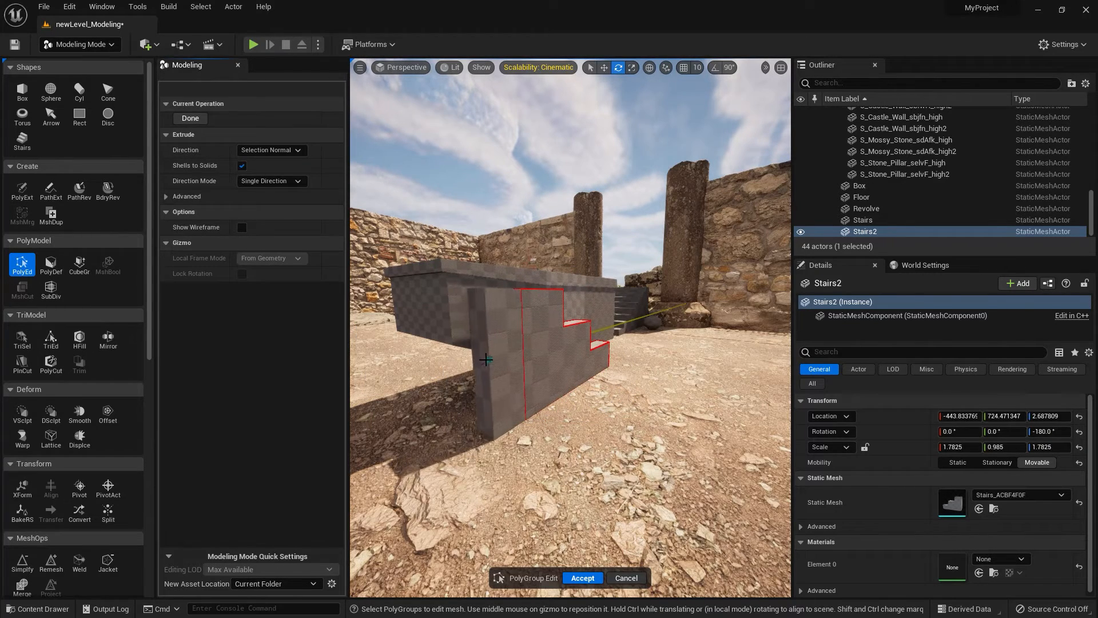
pyautogui.click(450, 365)
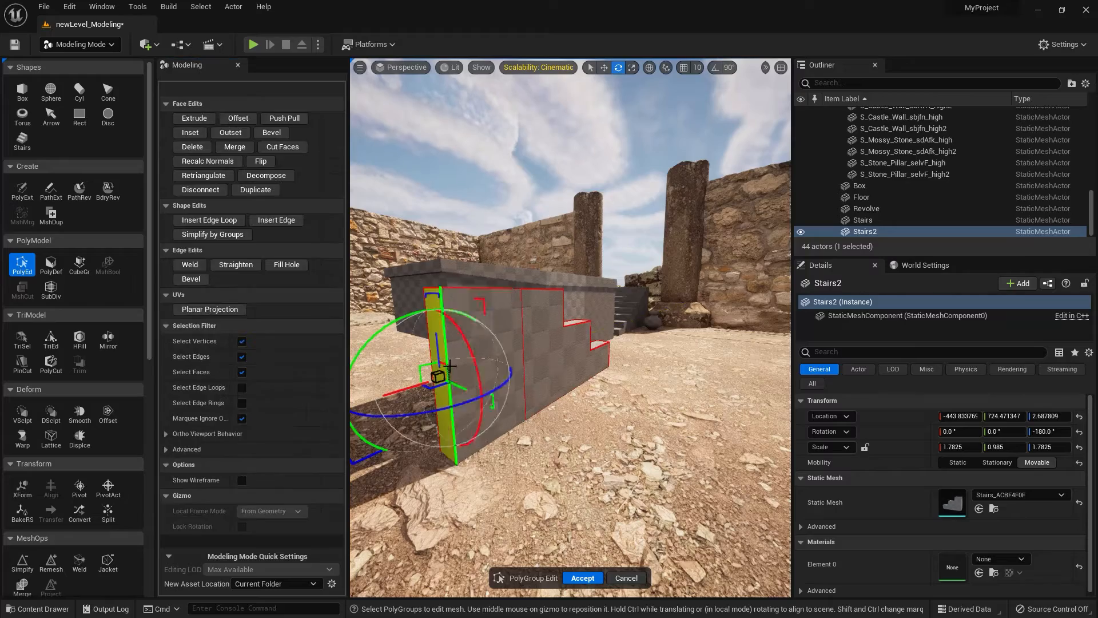
pyautogui.moveTo(521, 470)
pyautogui.mouseDown(button='right')
pyautogui.moveTo(452, 466)
pyautogui.moveTo(506, 468)
pyautogui.mouseUp(button='right')
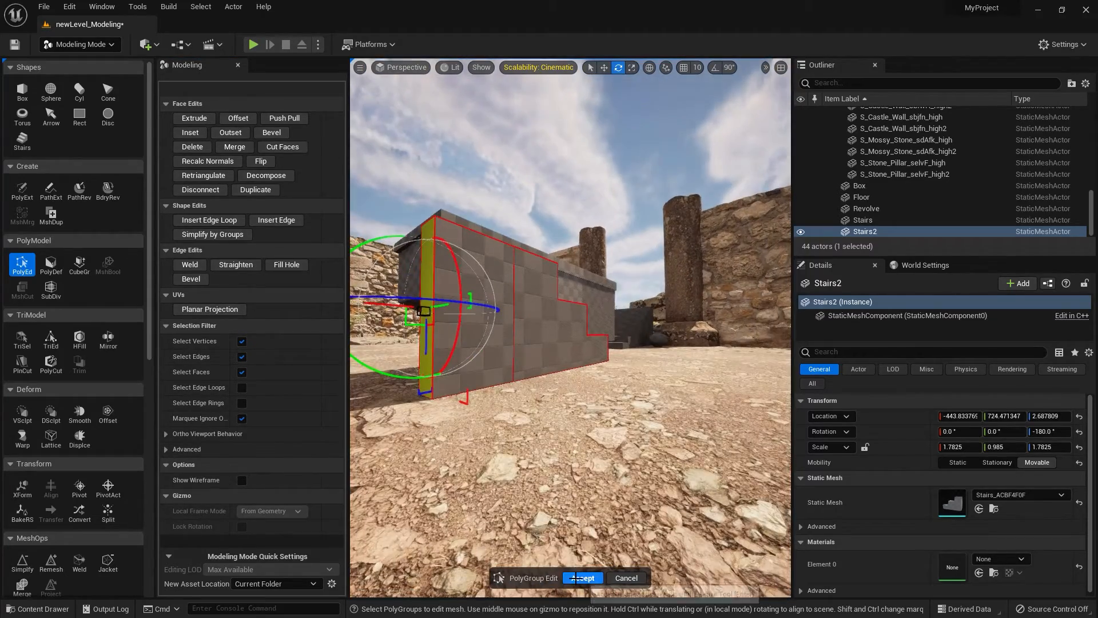
pyautogui.click(581, 579)
# Raise the extended stairs beside the box to about Z 30.2.
pyautogui.press('w')
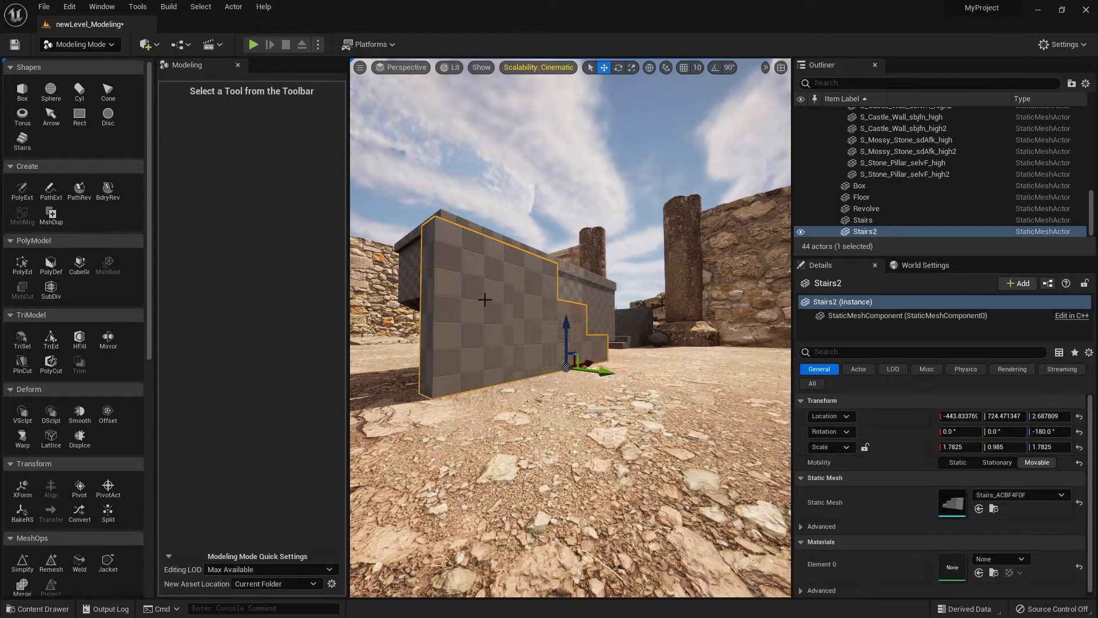
pyautogui.moveTo(567, 322); pyautogui.dragTo(574, 295)
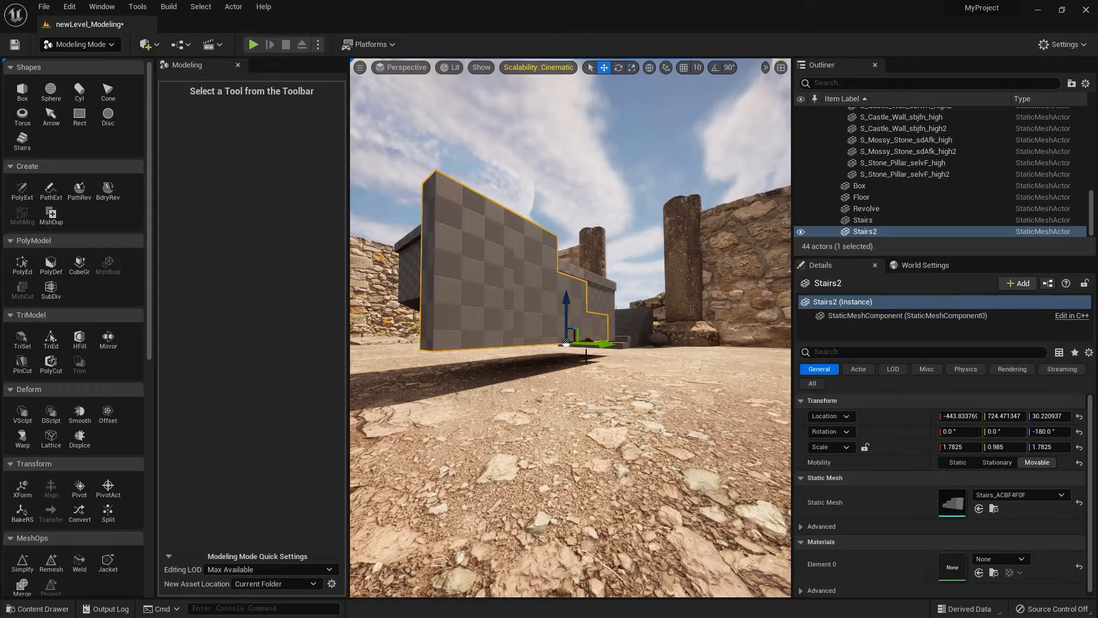
pyautogui.keyDown('alt'); pyautogui.moveTo(483, 371); pyautogui.dragTo(487, 416); pyautogui.keyUp('alt')
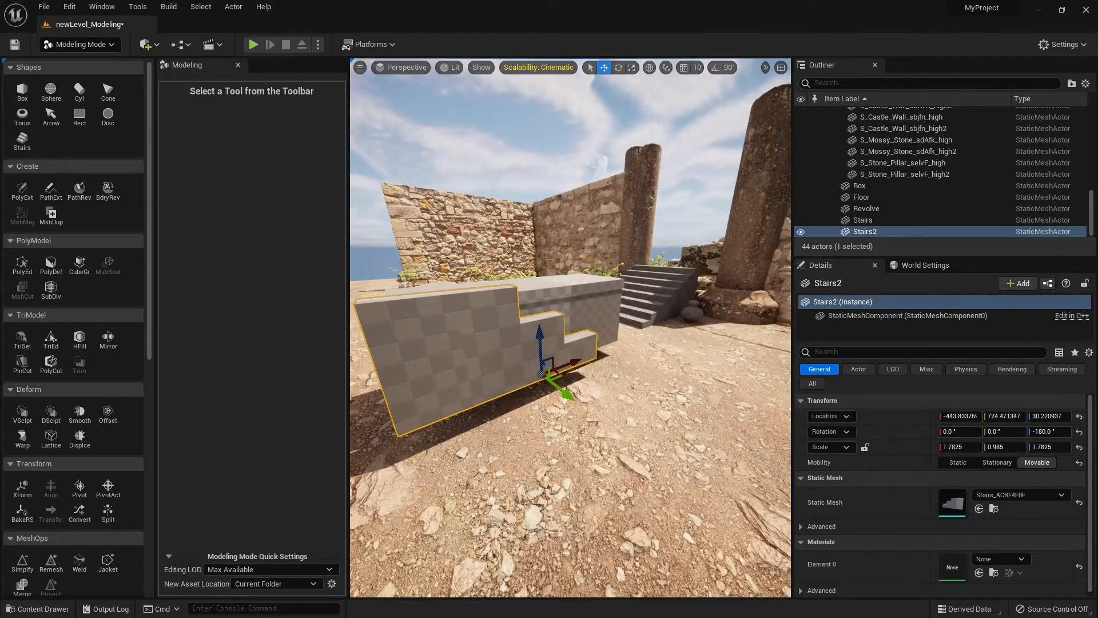
# Flatten the box to a Z scale of 0.3 and lower it to about Z 23.7.
pyautogui.click(584, 332)
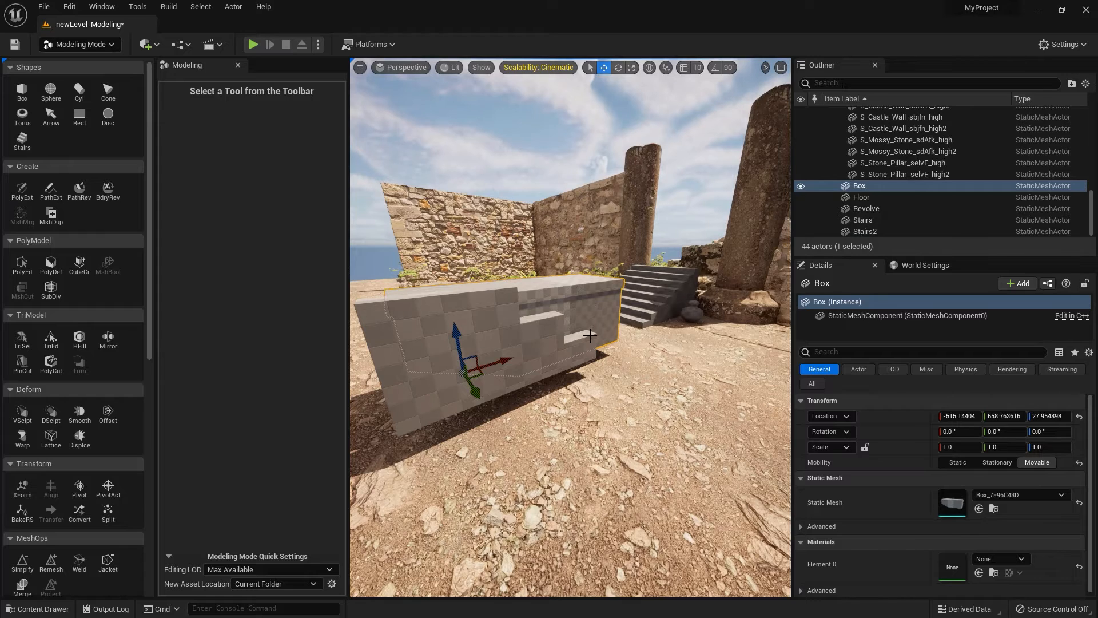
pyautogui.press('r')
pyautogui.moveTo(460, 337); pyautogui.dragTo(461, 366)
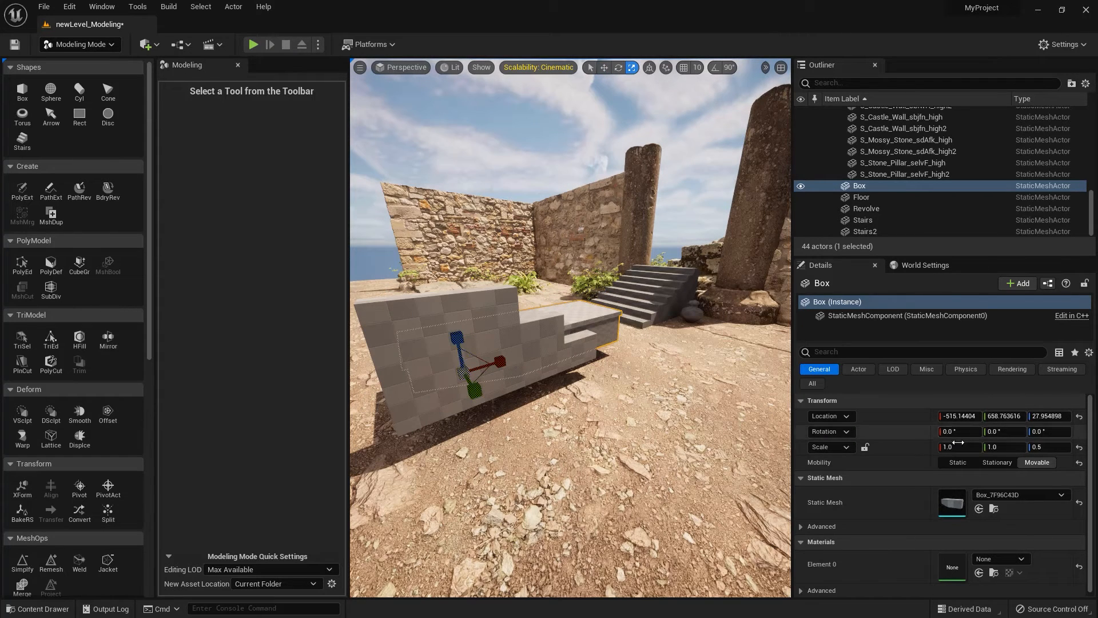
pyautogui.click(1047, 447)
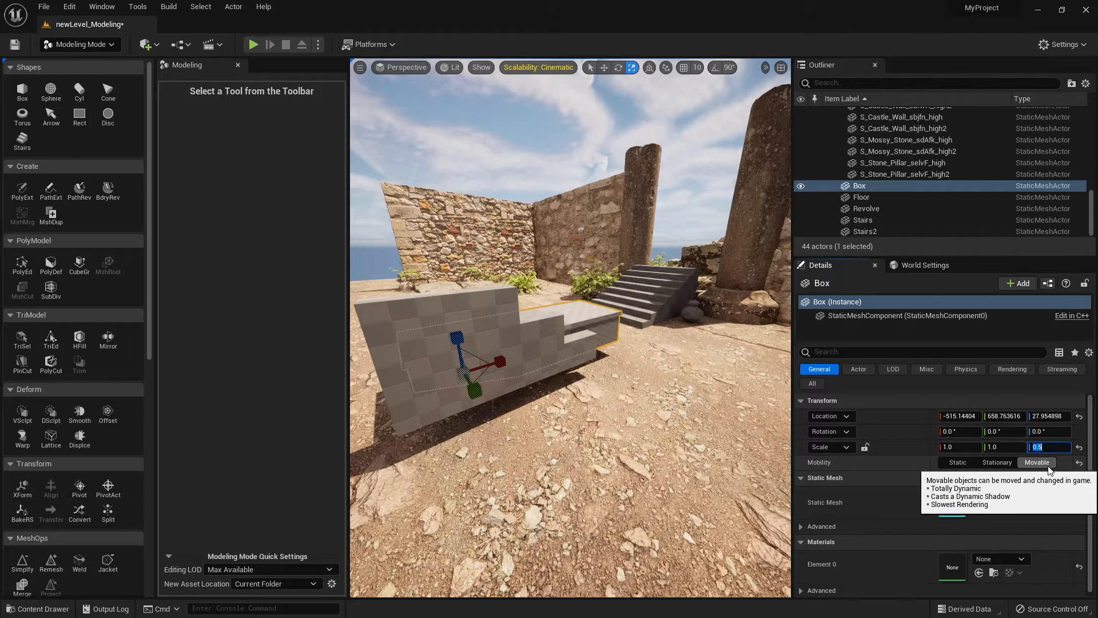
pyautogui.press('Return')
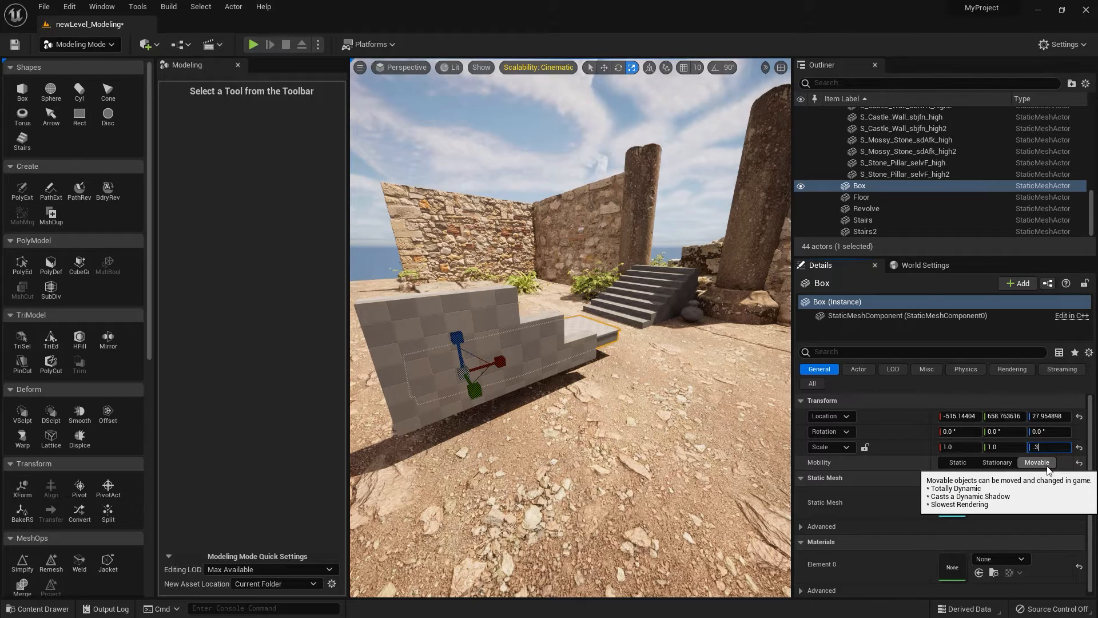
pyautogui.write('.3')
pyautogui.press('Return')
pyautogui.keyDown('alt'); pyautogui.moveTo(486, 366); pyautogui.dragTo(563, 343); pyautogui.keyUp('alt')
pyautogui.press('w')
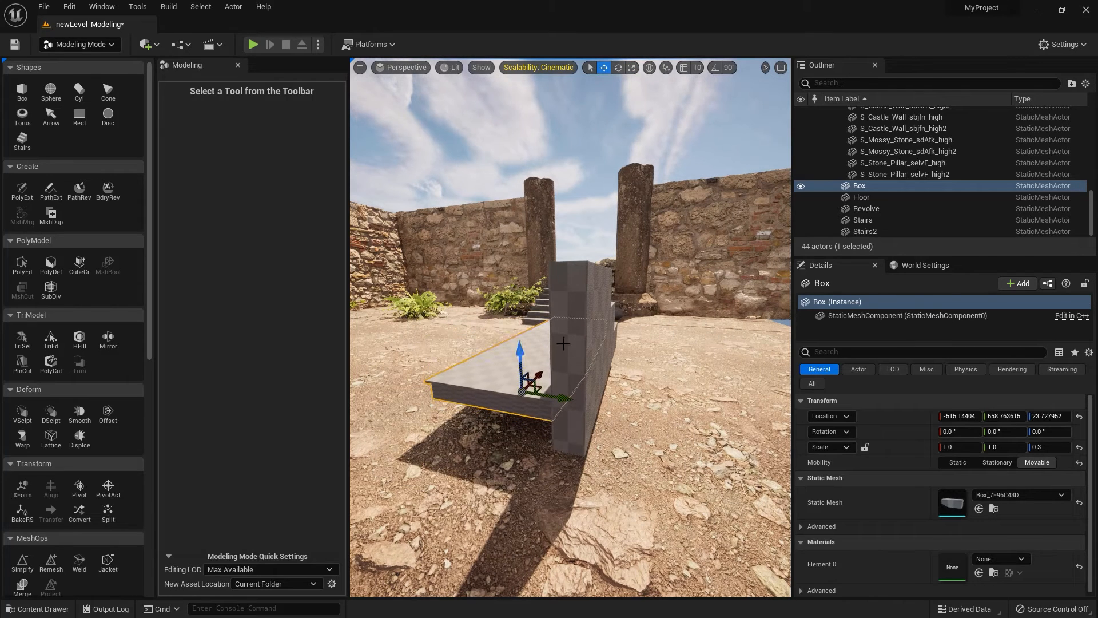
# Thin the stepped wall to a Y scale of 0.58 and set it on the slab at about X -433, Y 701, Z 57.
pyautogui.click(564, 343)
pyautogui.moveTo(1004, 447); pyautogui.dragTo(995, 447)
pyautogui.moveTo(647, 377); pyautogui.dragTo(622, 368)
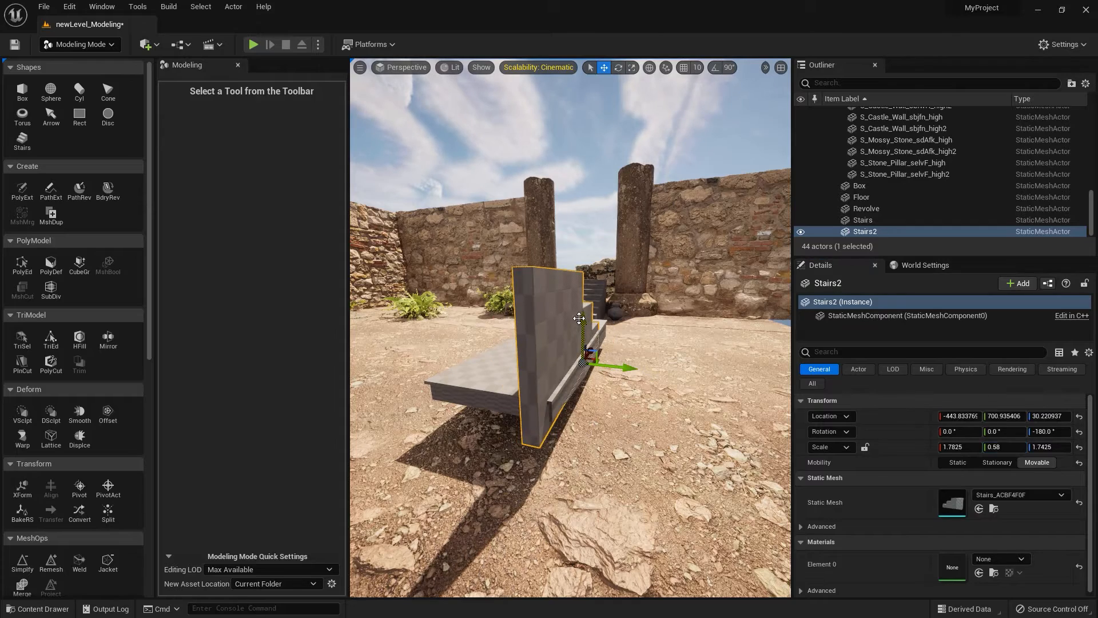
pyautogui.moveTo(579, 318); pyautogui.dragTo(580, 295)
pyautogui.moveTo(542, 373); pyautogui.dragTo(478, 374, button='right')
pyautogui.moveTo(561, 340)
pyautogui.mouseDown()
pyautogui.moveTo(584, 333)
pyautogui.moveTo(554, 338)
pyautogui.mouseUp()
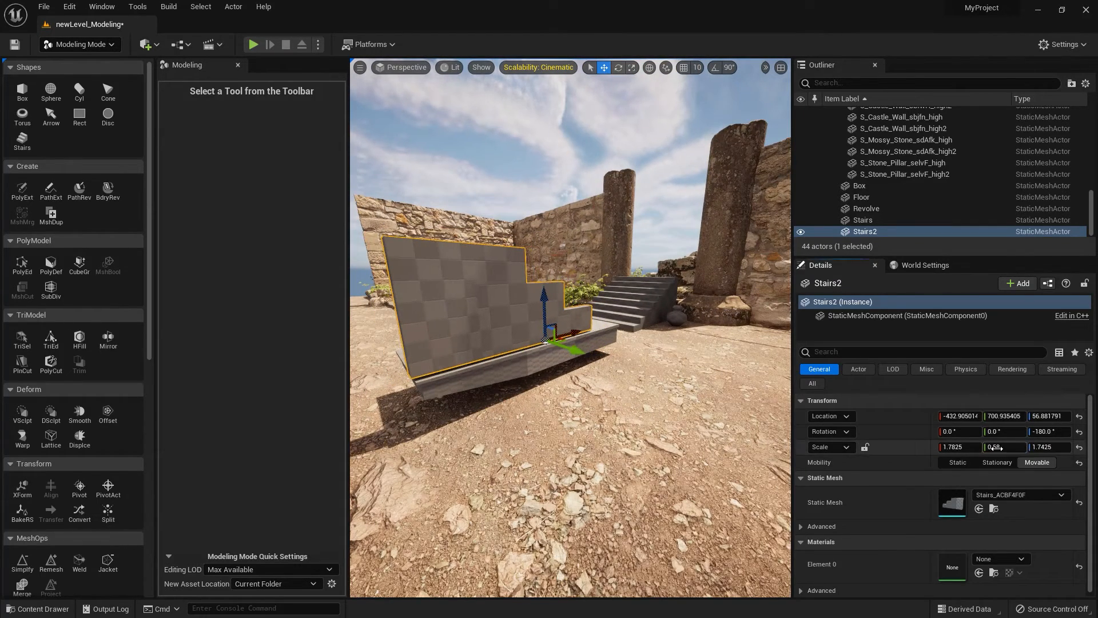
# Rescale the stepped wall to 2.22 × 0.7325 × 1.425 and align it along the slab's edge at about X -398, Y 695, Z 46.
pyautogui.moveTo(998, 448)
pyautogui.mouseDown()
pyautogui.moveTo(1037, 447)
pyautogui.moveTo(970, 449)
pyautogui.moveTo(985, 449)
pyautogui.mouseUp()
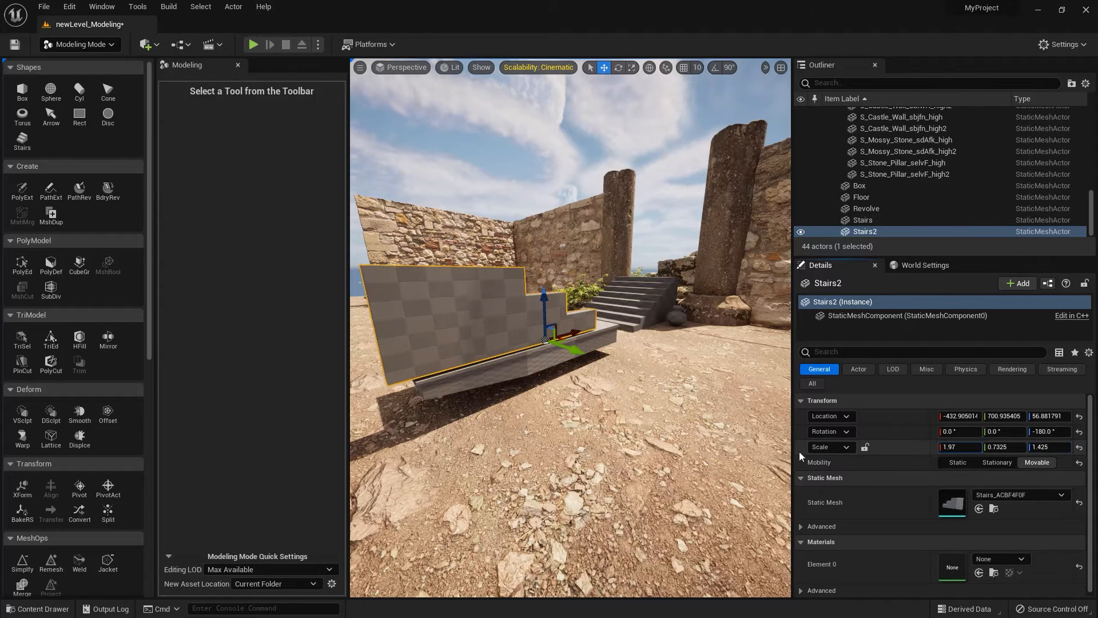
pyautogui.moveTo(572, 334); pyautogui.dragTo(590, 335)
pyautogui.moveTo(949, 447); pyautogui.dragTo(977, 446)
pyautogui.moveTo(590, 329); pyautogui.dragTo(595, 331)
pyautogui.moveTo(579, 297)
pyautogui.keyDown('alt'); pyautogui.mouseDown()
pyautogui.moveTo(606, 296)
pyautogui.moveTo(577, 292)
pyautogui.mouseUp(); pyautogui.keyUp('alt')
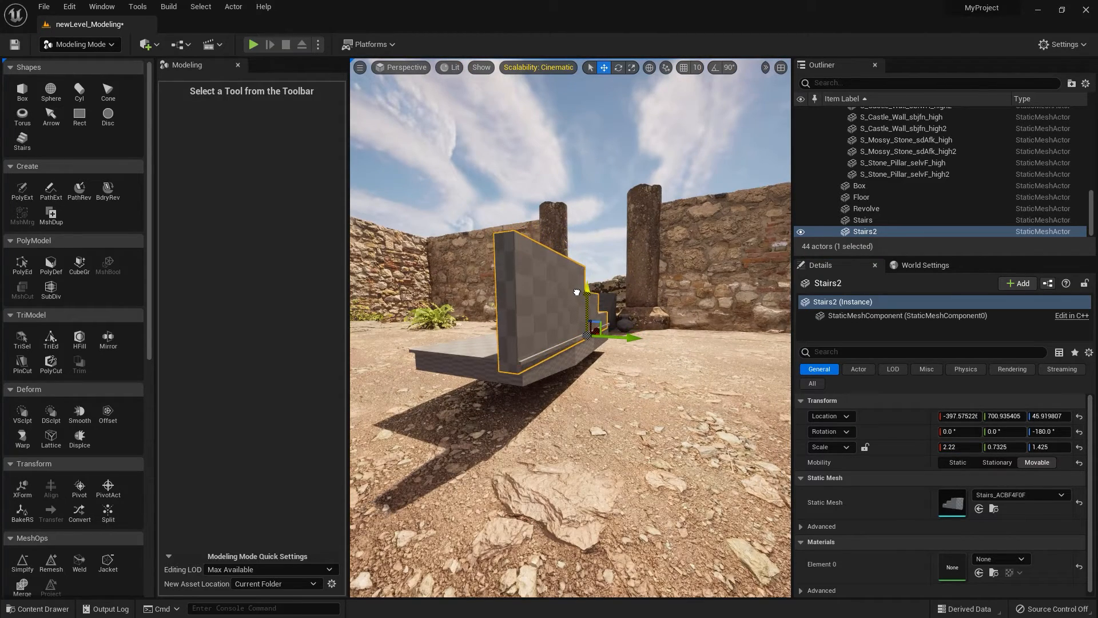
pyautogui.moveTo(634, 342); pyautogui.dragTo(583, 342)
pyautogui.keyDown('alt'); pyautogui.moveTo(403, 442); pyautogui.dragTo(474, 407); pyautogui.keyUp('alt')
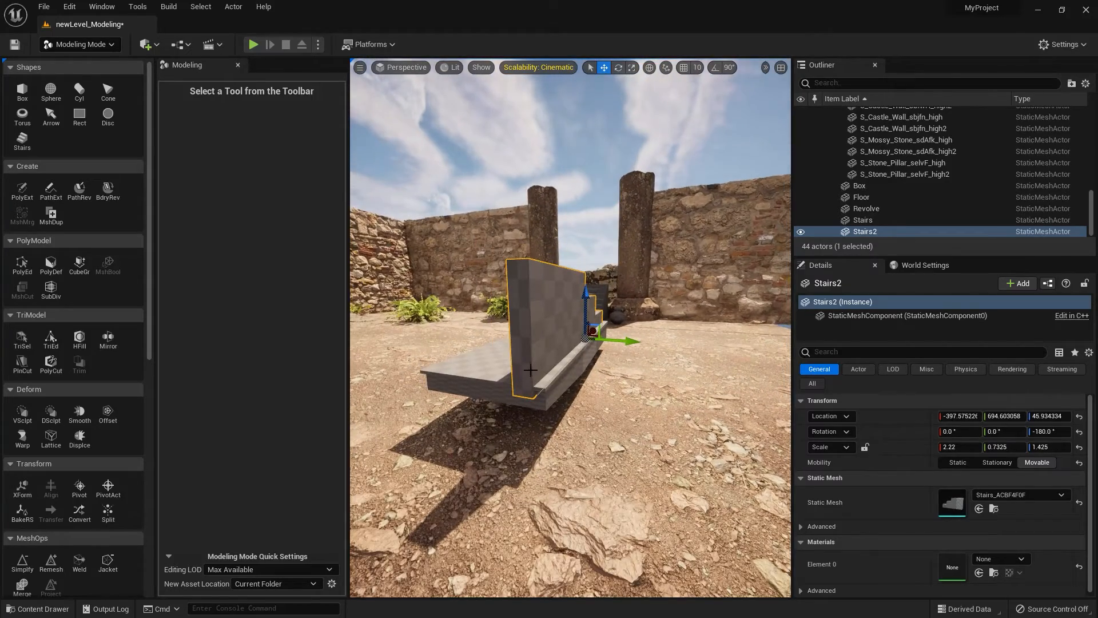
# Try duplicating the stepped wall across to the slab's opposite edge, and undo the copy.
pyautogui.keyDown('alt'); pyautogui.moveTo(631, 340); pyautogui.dragTo(578, 338); pyautogui.keyUp('alt')
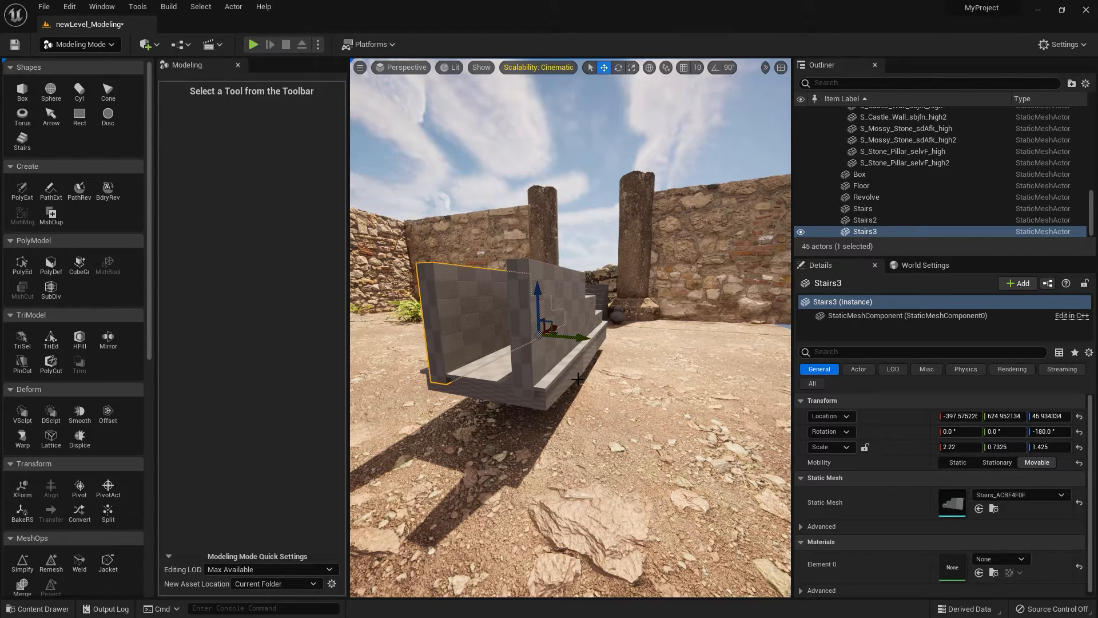
pyautogui.hotkey('ctrl', 'z')
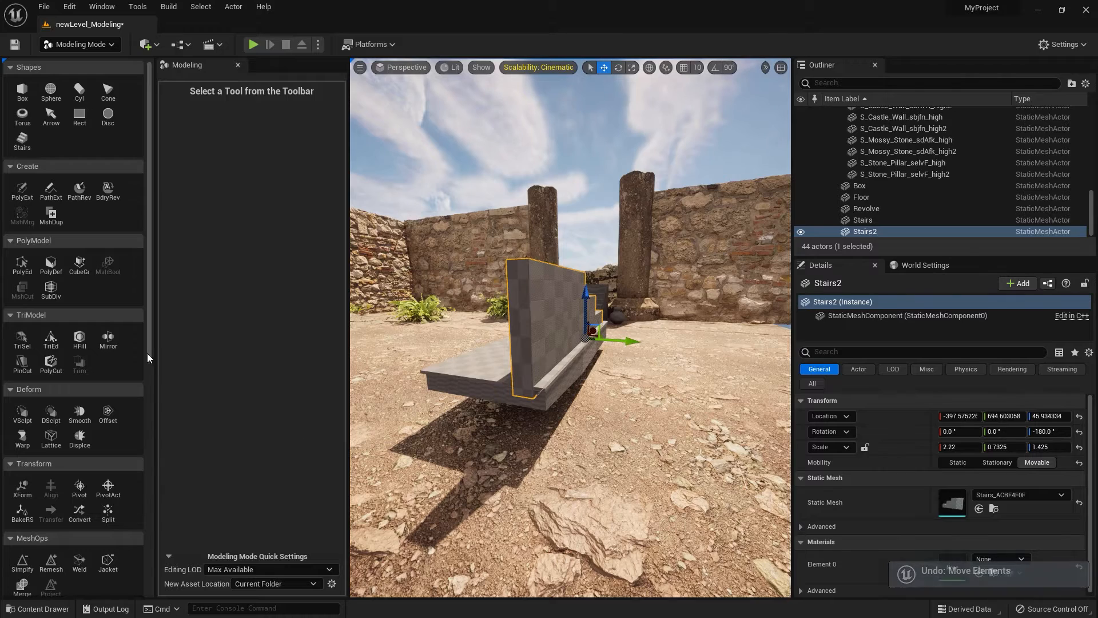
# Mirror and append the stepped wall across a plane shifted to the slab's middle, forming the opposite side wall, and accept.
pyautogui.click(108, 338)
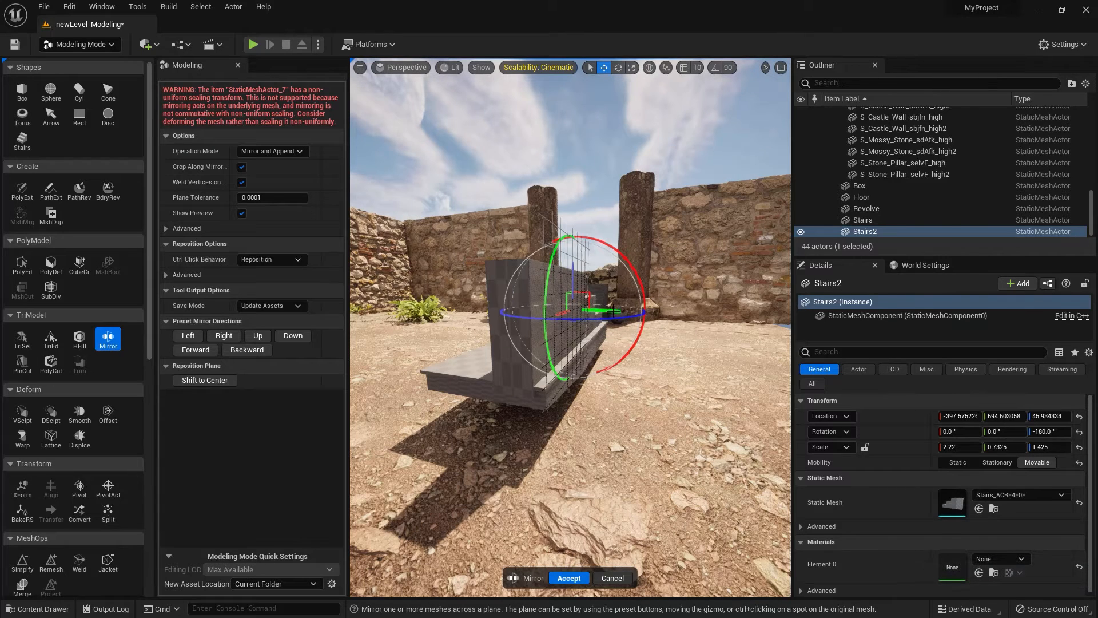
pyautogui.moveTo(612, 311); pyautogui.dragTo(589, 311)
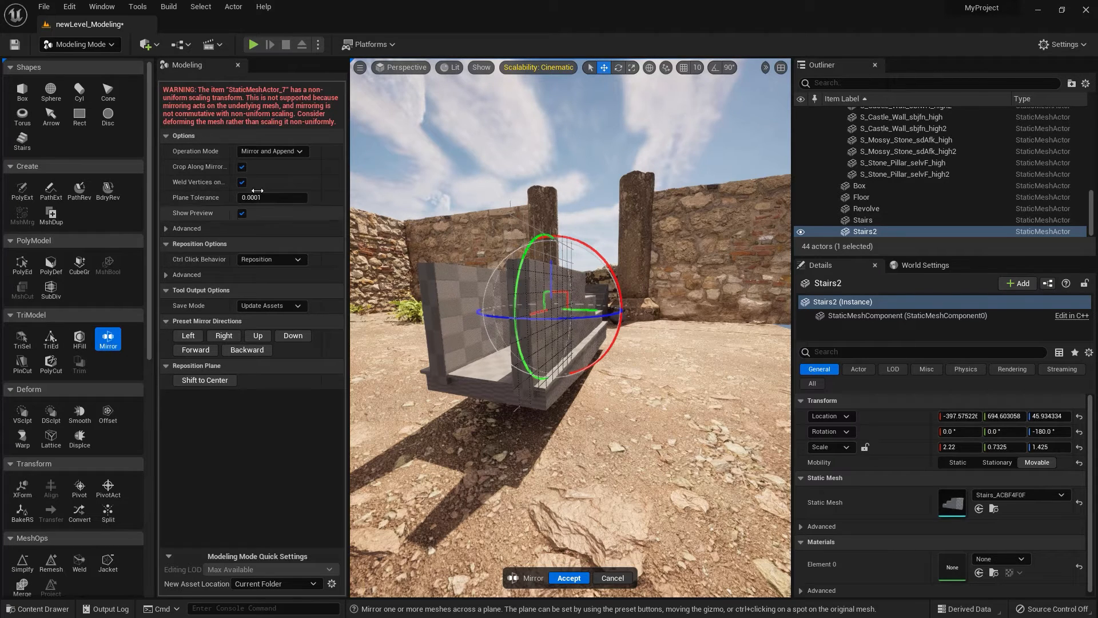
pyautogui.click(262, 152)
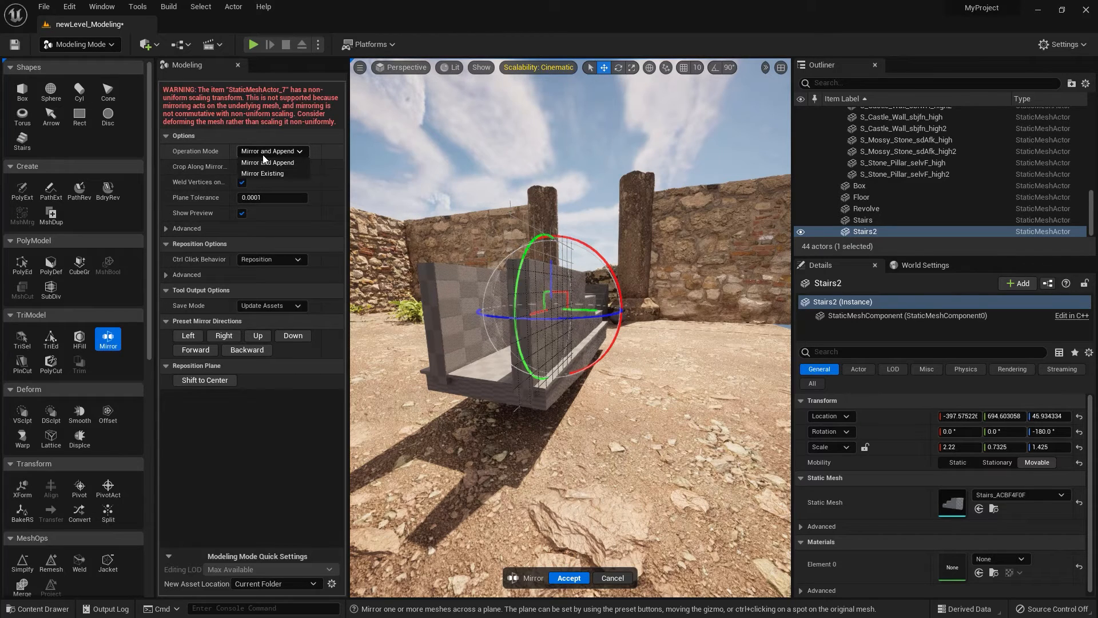
pyautogui.click(273, 173)
pyautogui.click(300, 136)
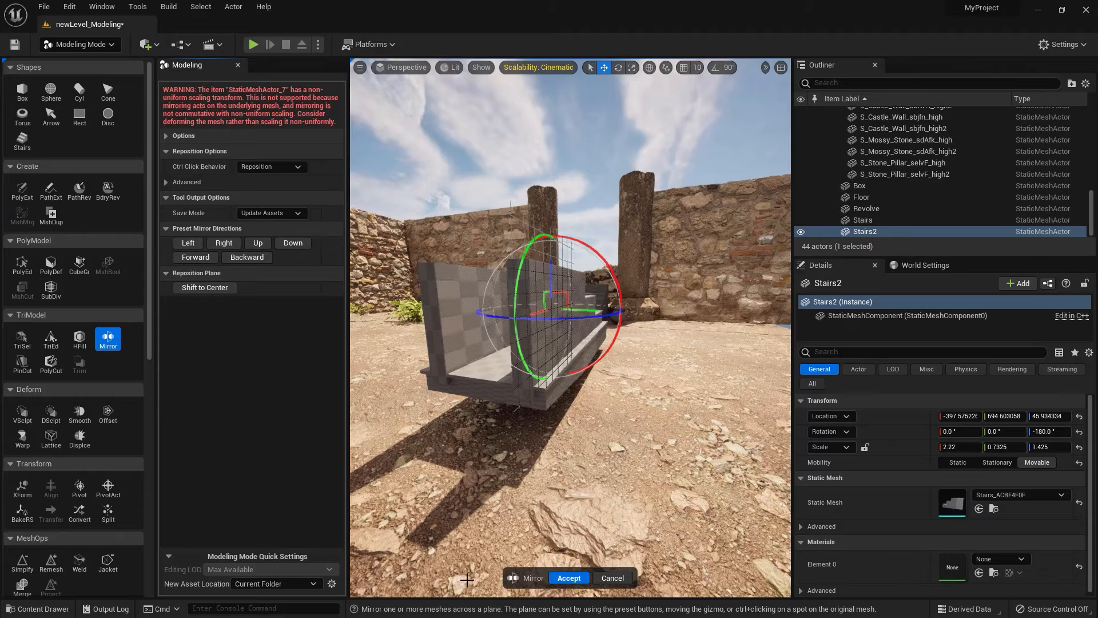
pyautogui.click(568, 578)
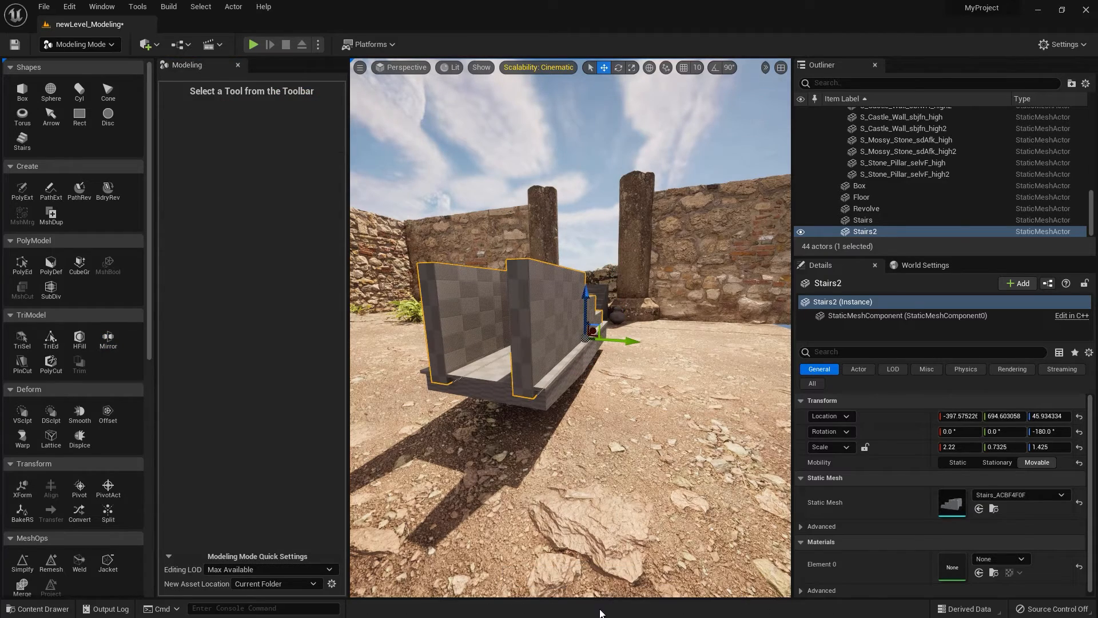
pyautogui.keyDown('alt'); pyautogui.moveTo(441, 390); pyautogui.dragTo(479, 499); pyautogui.keyUp('alt')
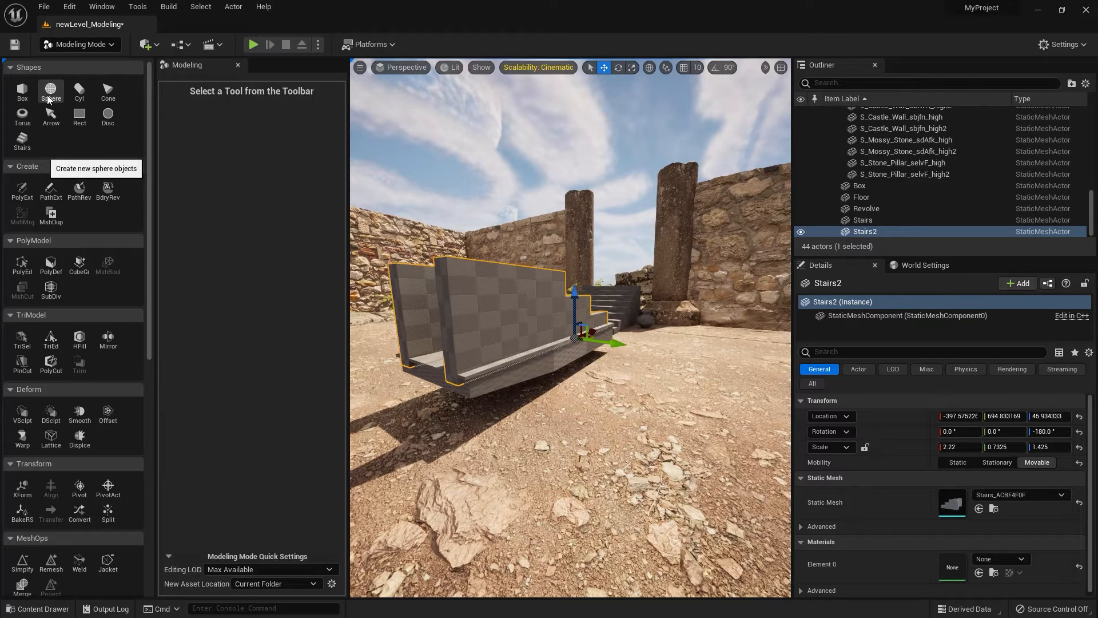
# Start a new cylinder shape for a wheel and set its height to 10 and radius to 35.
pyautogui.click(79, 90)
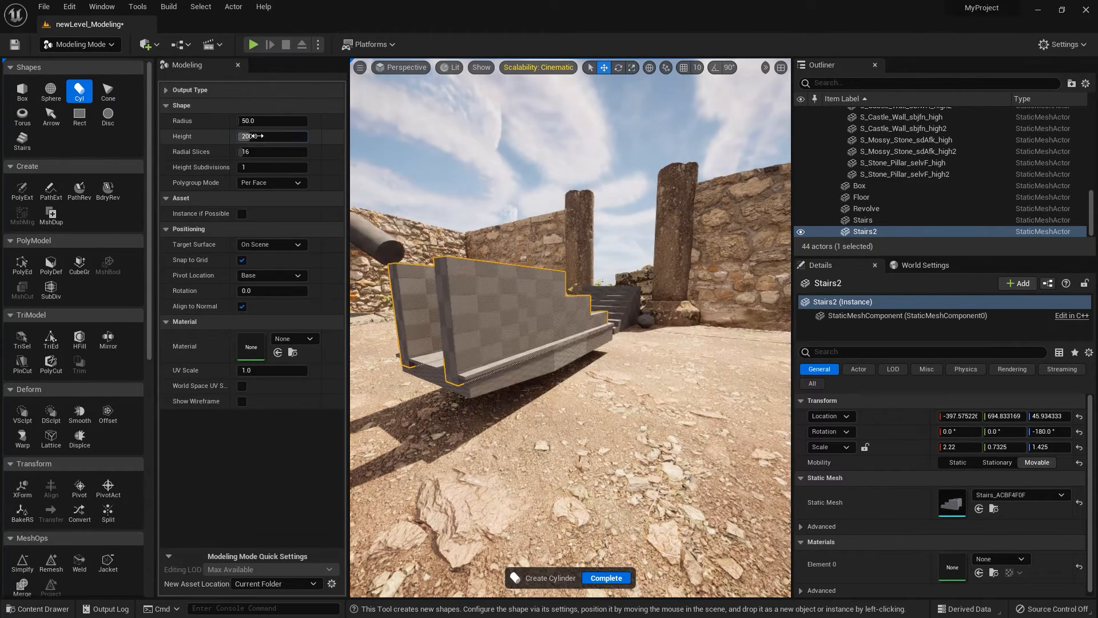
pyautogui.click(268, 136)
pyautogui.write('10')
pyautogui.press('Tab')
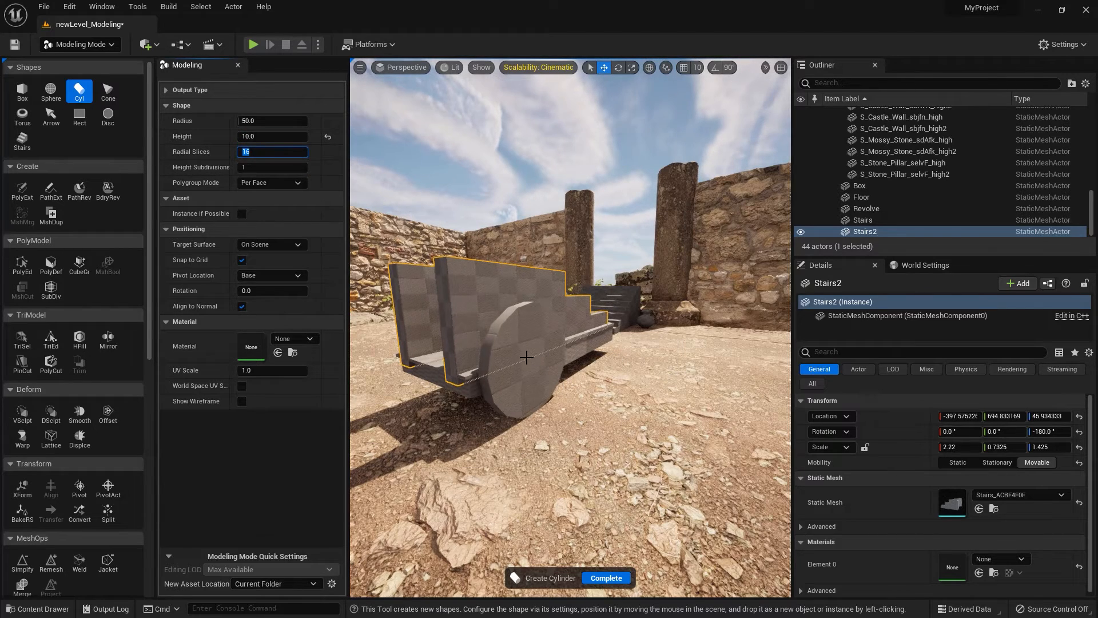
pyautogui.click(258, 122)
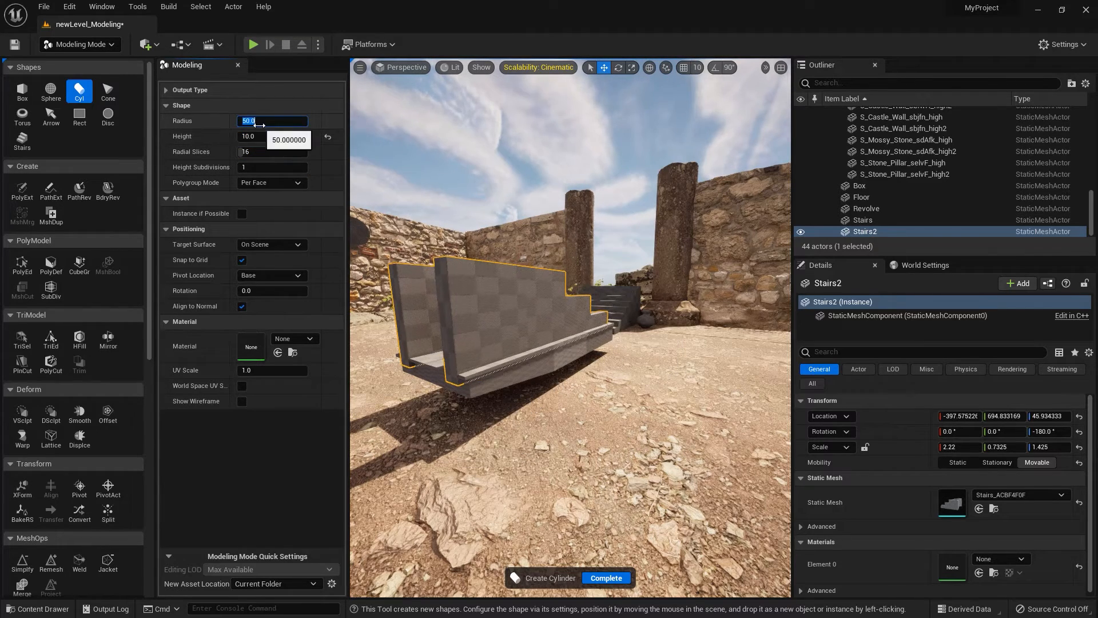
pyautogui.write('30')
pyautogui.press('Tab')
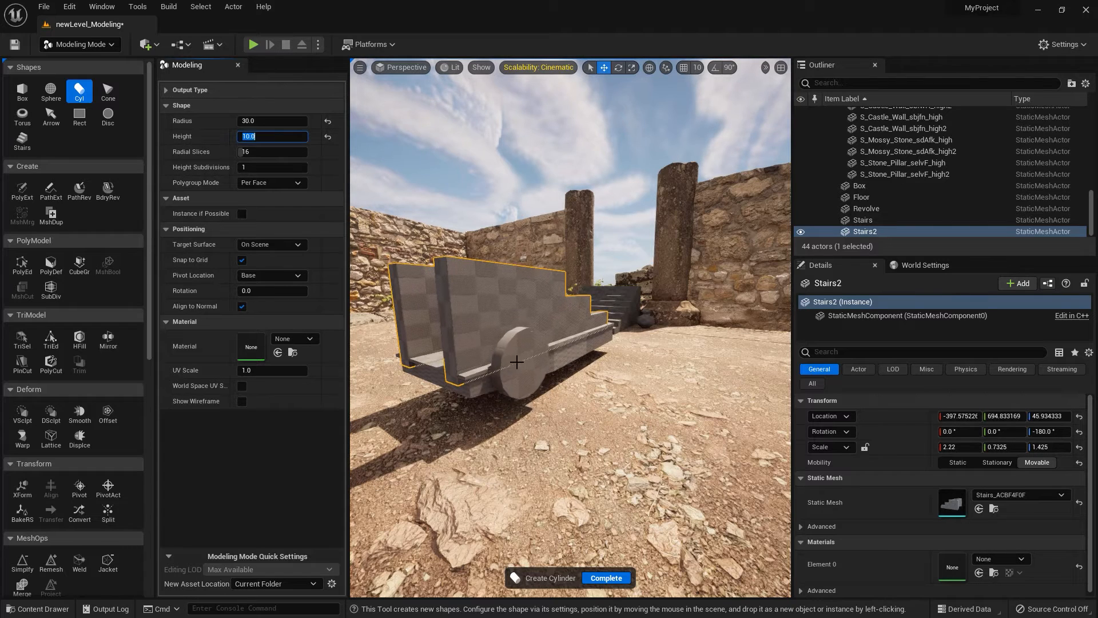
pyautogui.click(269, 121)
pyautogui.write('35')
pyautogui.press('Return')
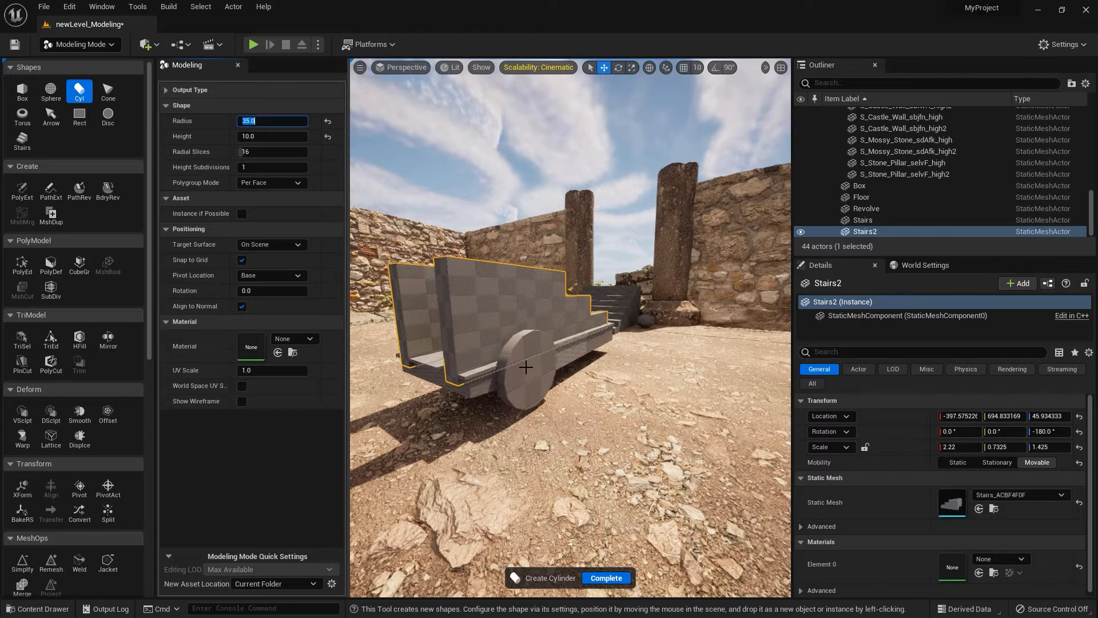
# Try placing the 16-slice cylinder against the slab's side, and delete it.
pyautogui.click(527, 367)
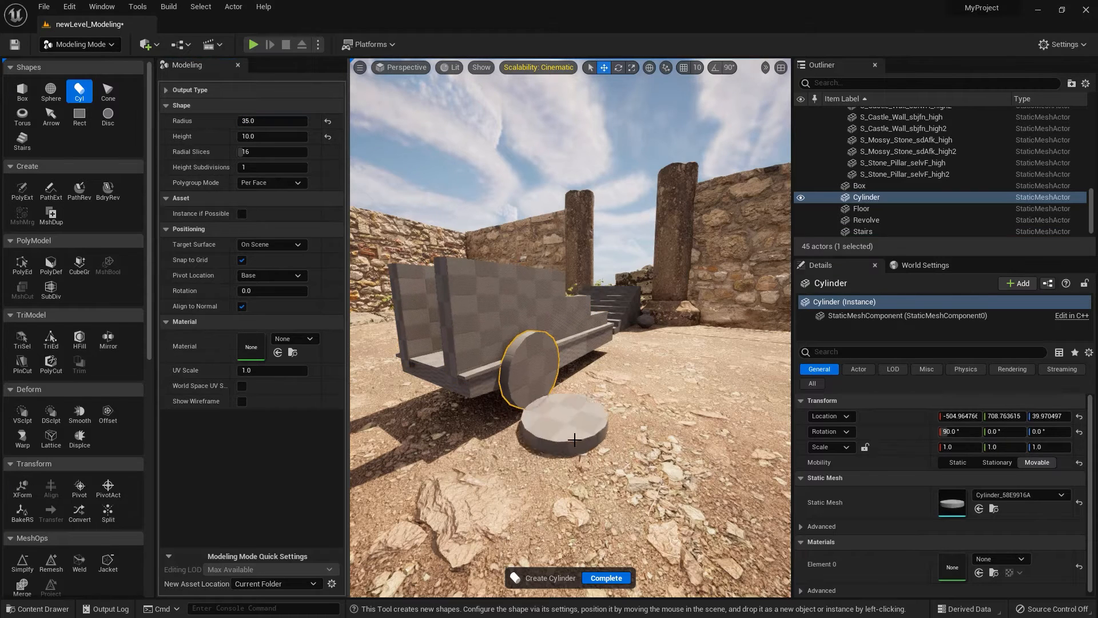
pyautogui.click(605, 578)
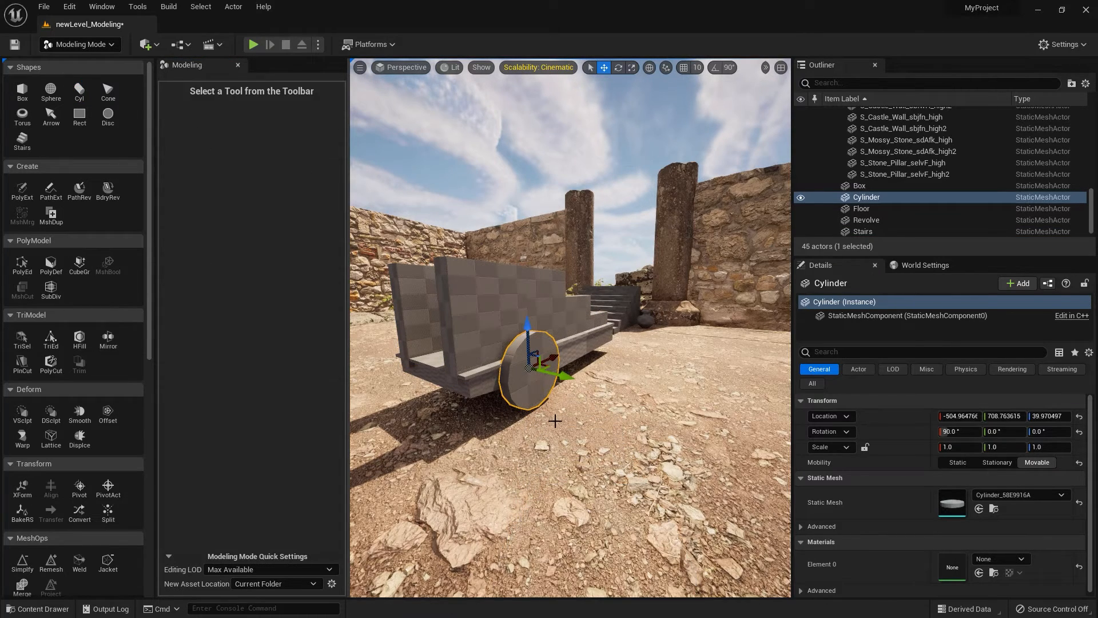
pyautogui.press('Delete')
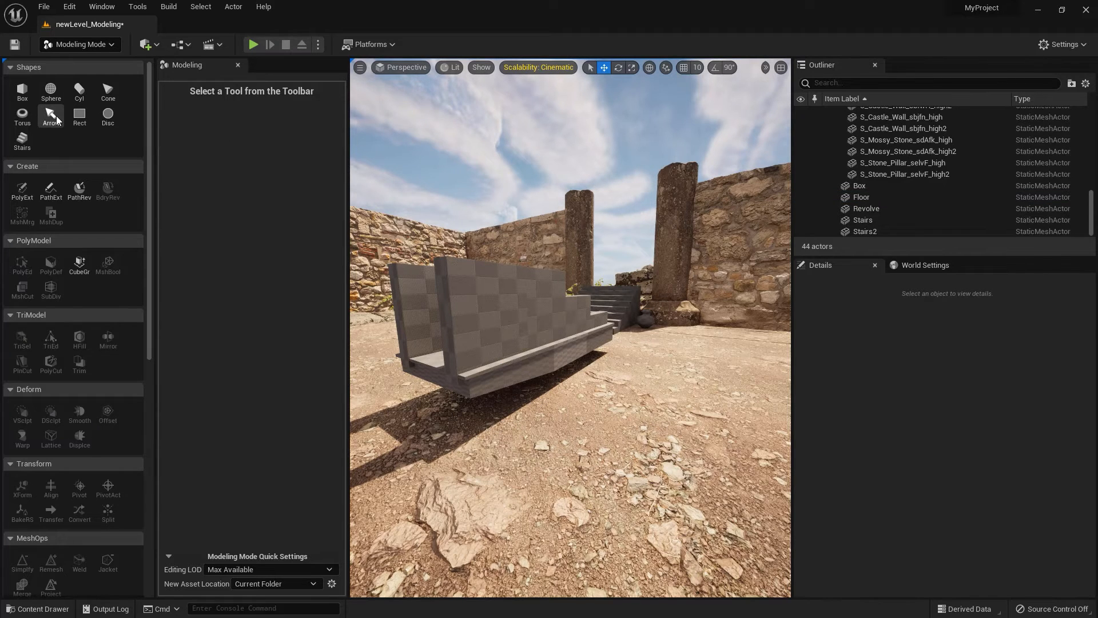
# Create a 32-slice cylinder, radius 35 and height 10, against the slab's side at about X -512, Y 709, Z 41.
pyautogui.click(79, 91)
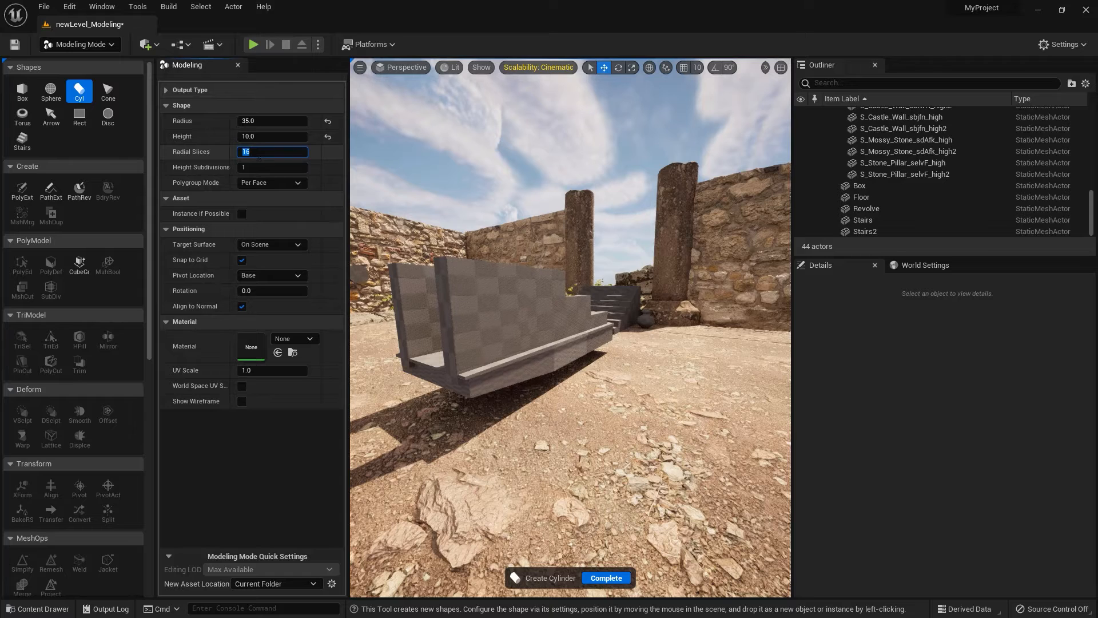
pyautogui.write('32')
pyautogui.press('Return')
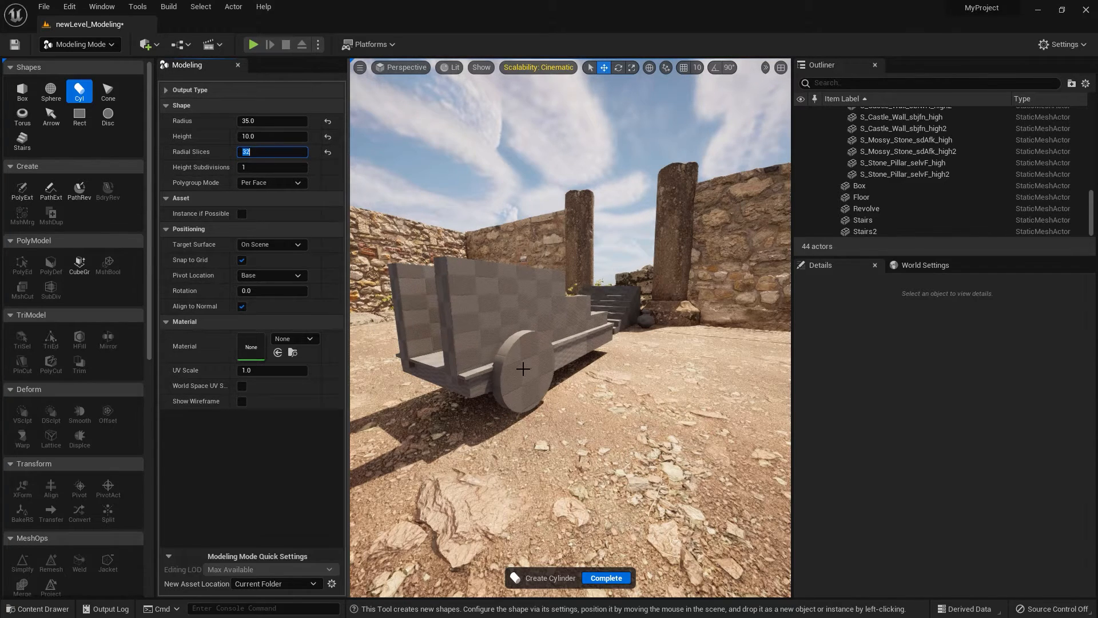
pyautogui.click(522, 369)
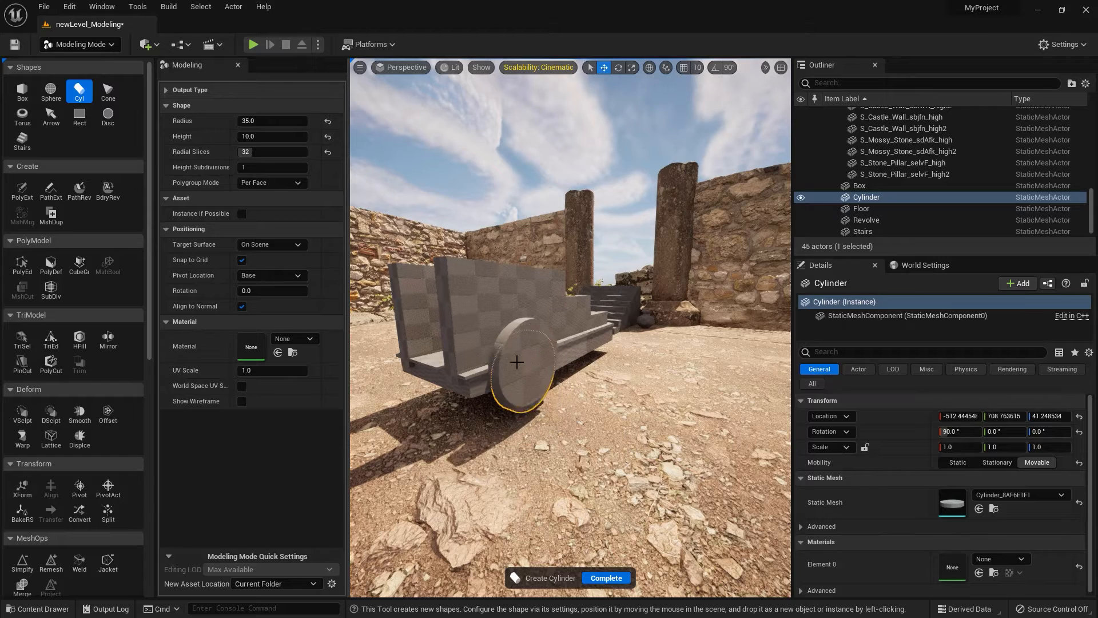
pyautogui.click(605, 578)
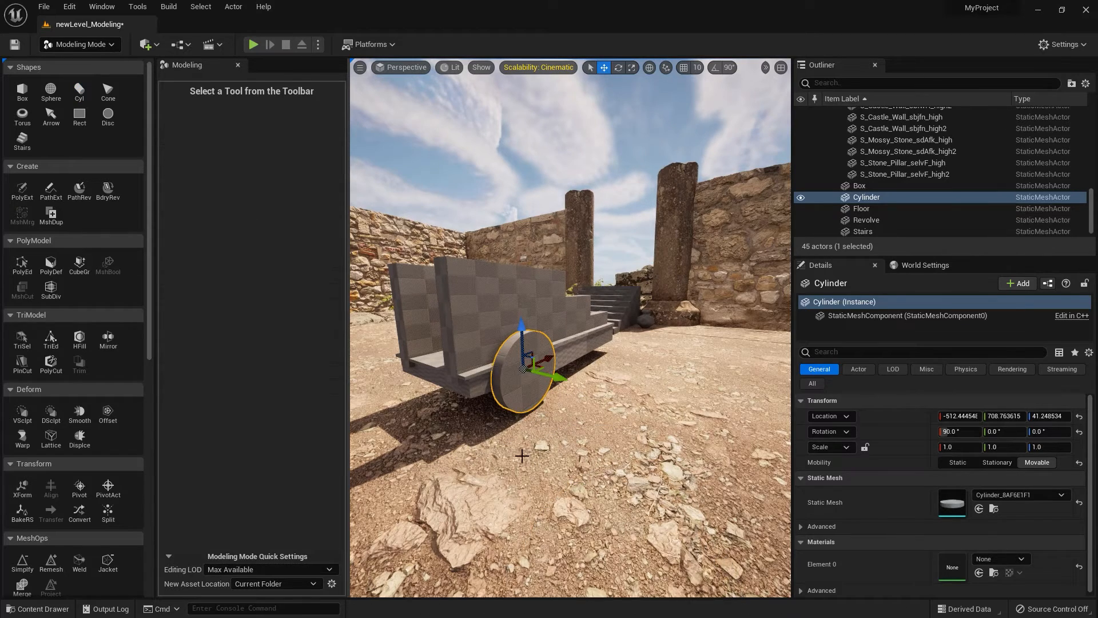
# Inset the wheel's outer face with PolyGroup Edit to leave a narrow rim, and accept the edit.
pyautogui.click(21, 263)
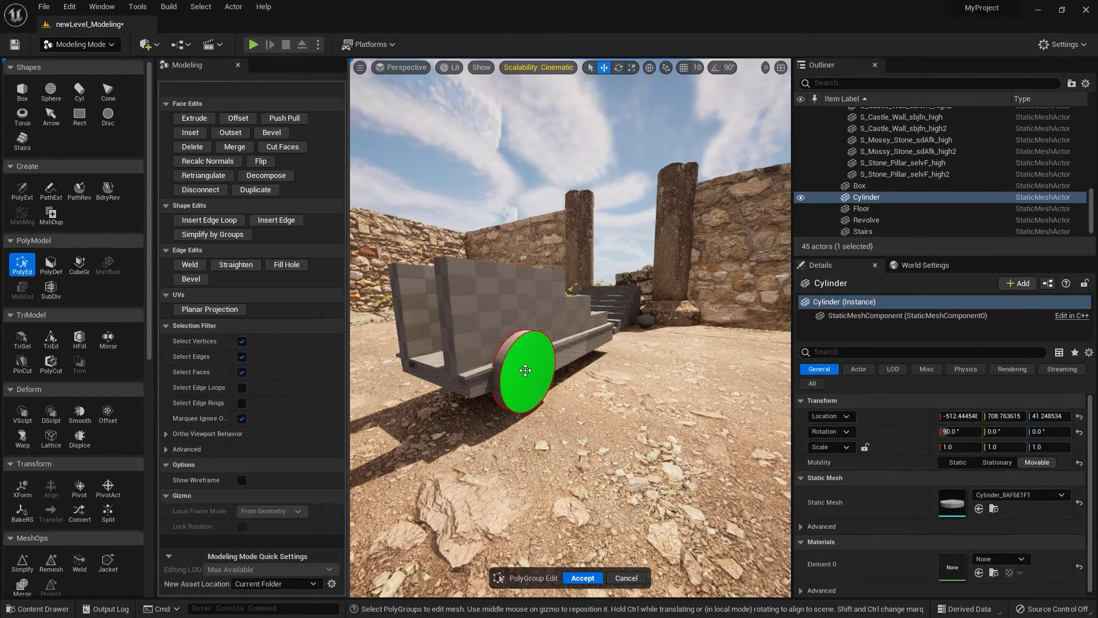
pyautogui.click(523, 371)
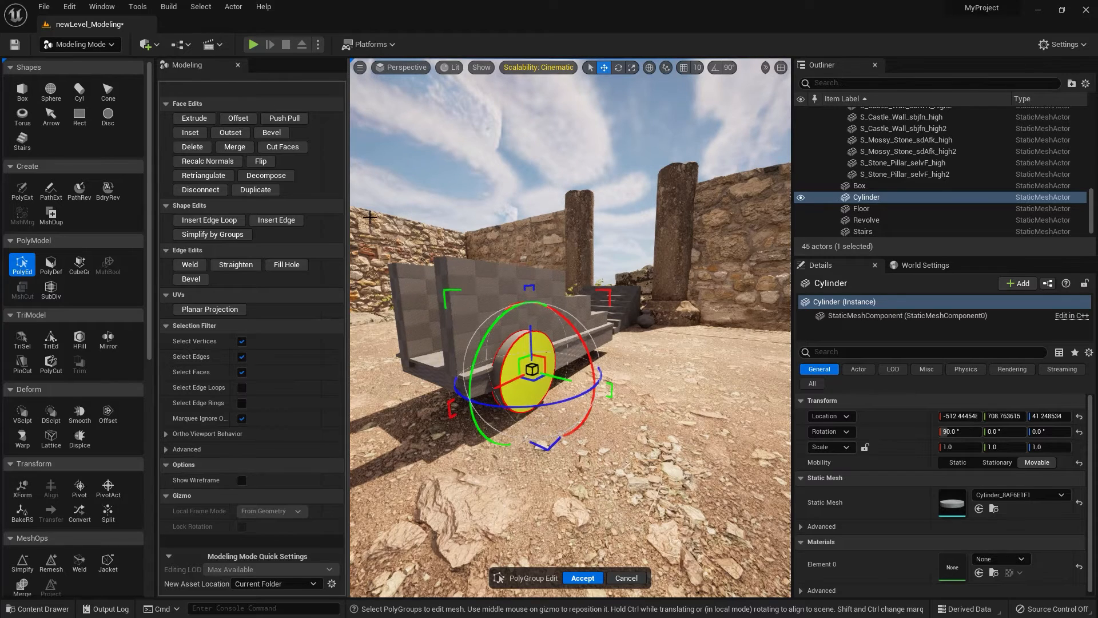
pyautogui.click(192, 135)
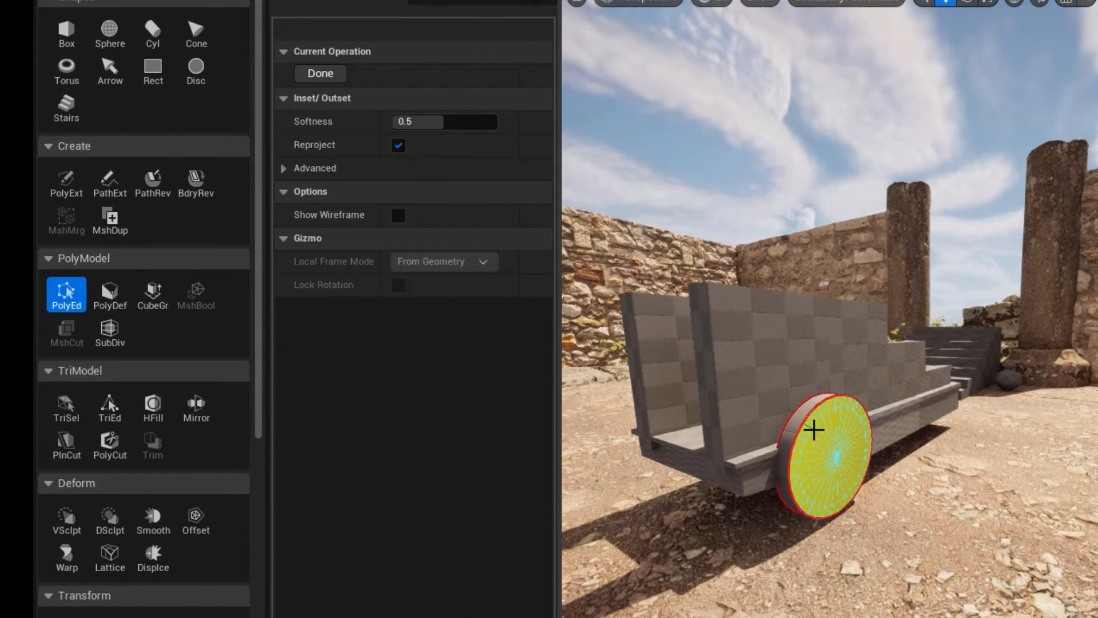
pyautogui.click(813, 430)
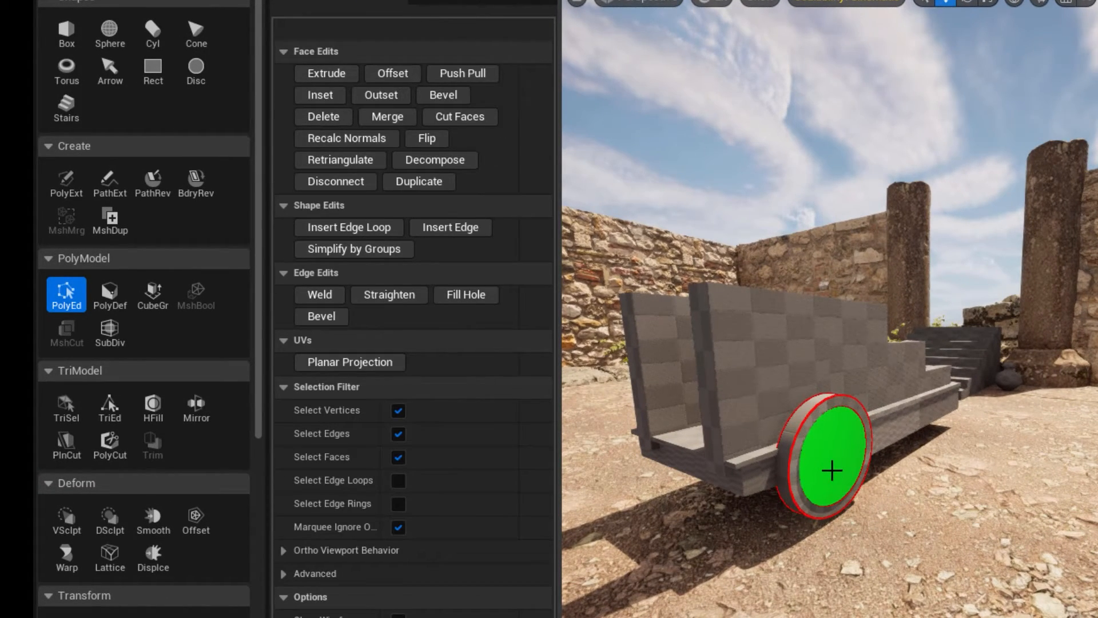
pyautogui.click(830, 467)
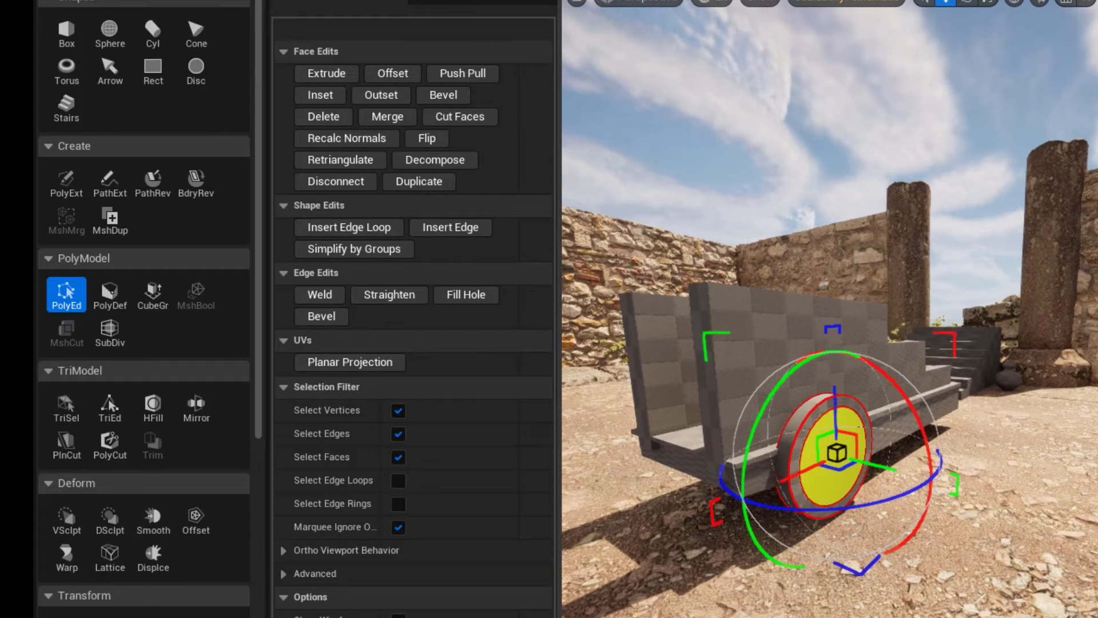
pyautogui.press('Return')
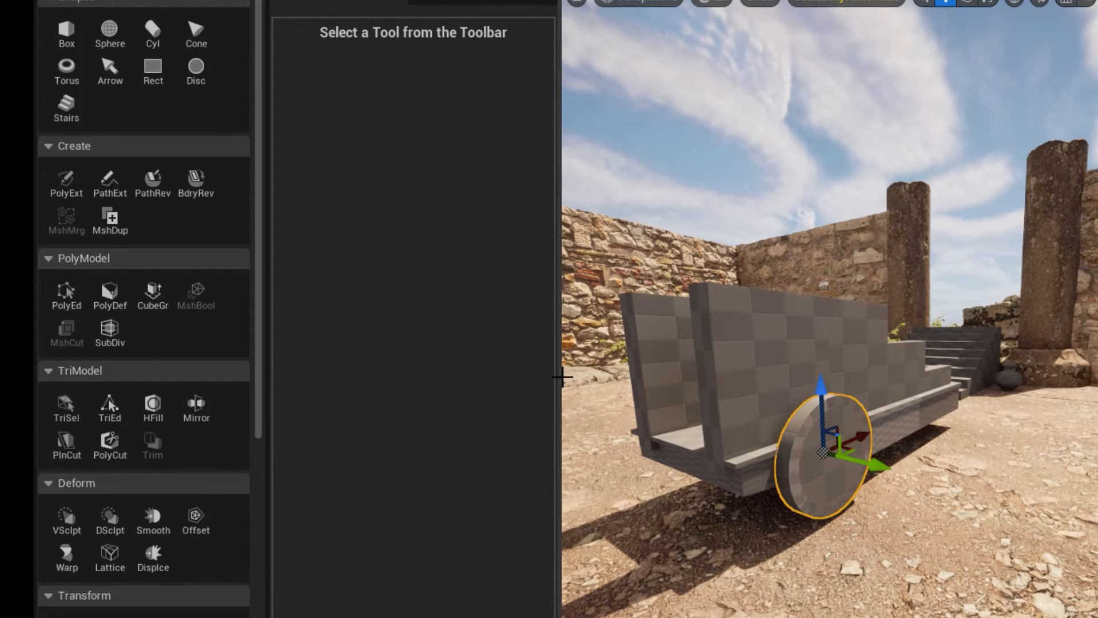
# Extrude the wheel's inset face slightly inward with PolyGroup Edit, recessing it behind the rim.
pyautogui.click(66, 295)
pyautogui.click(834, 457)
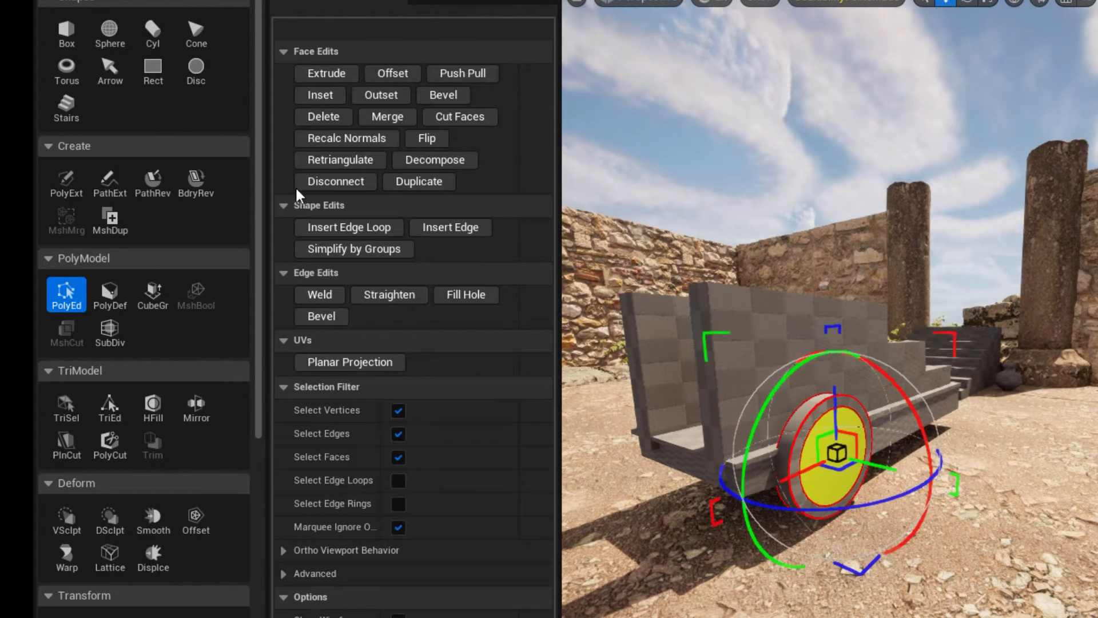
pyautogui.click(337, 76)
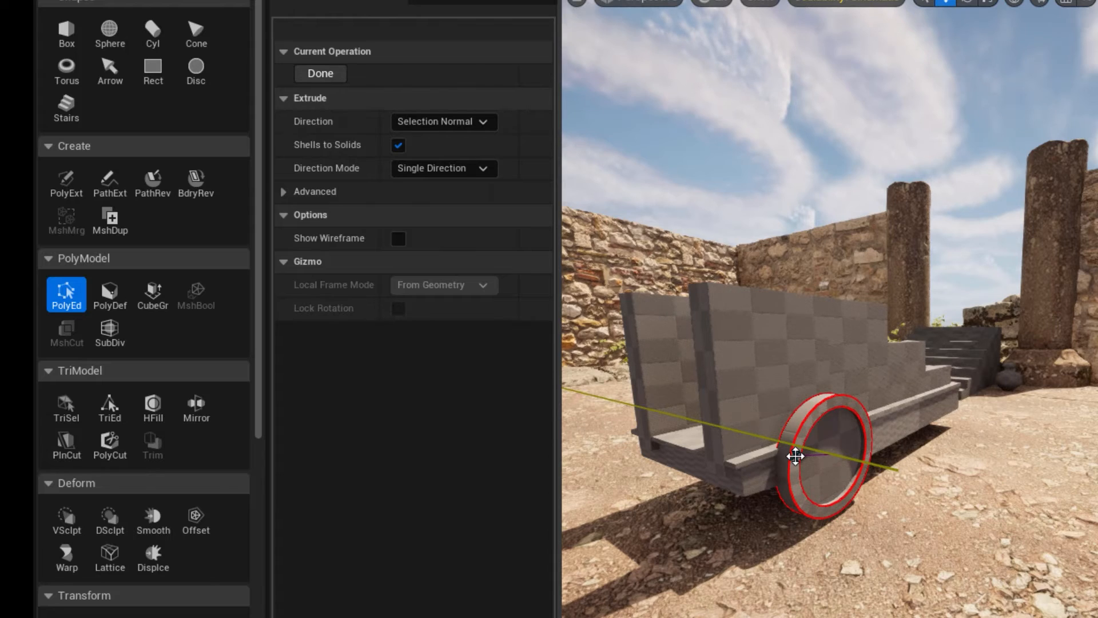
pyautogui.click(795, 455)
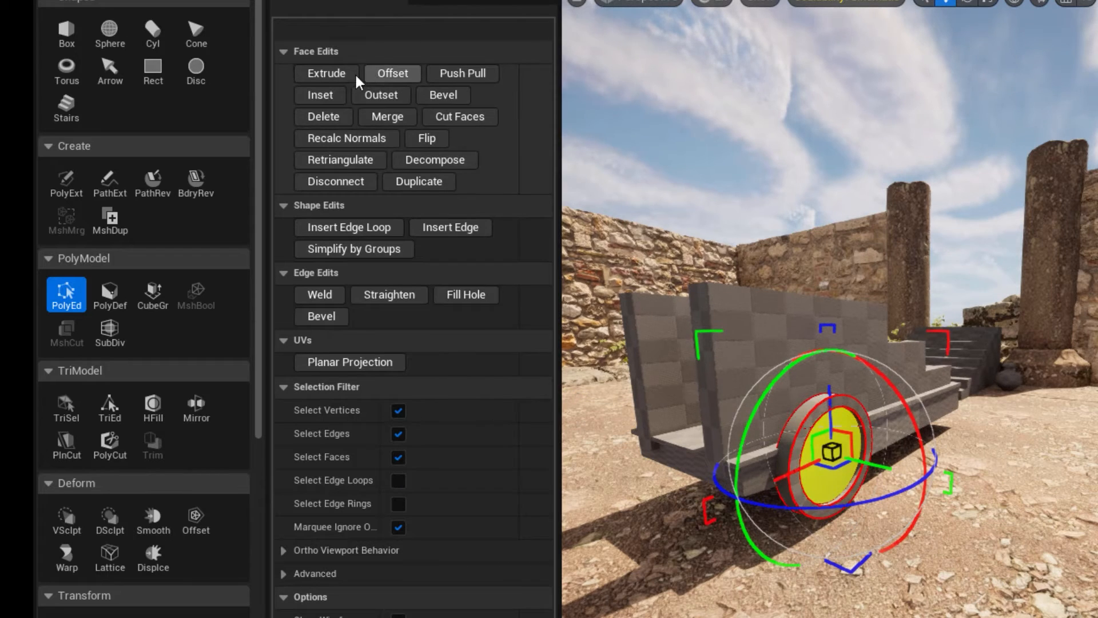
pyautogui.press('Escape')
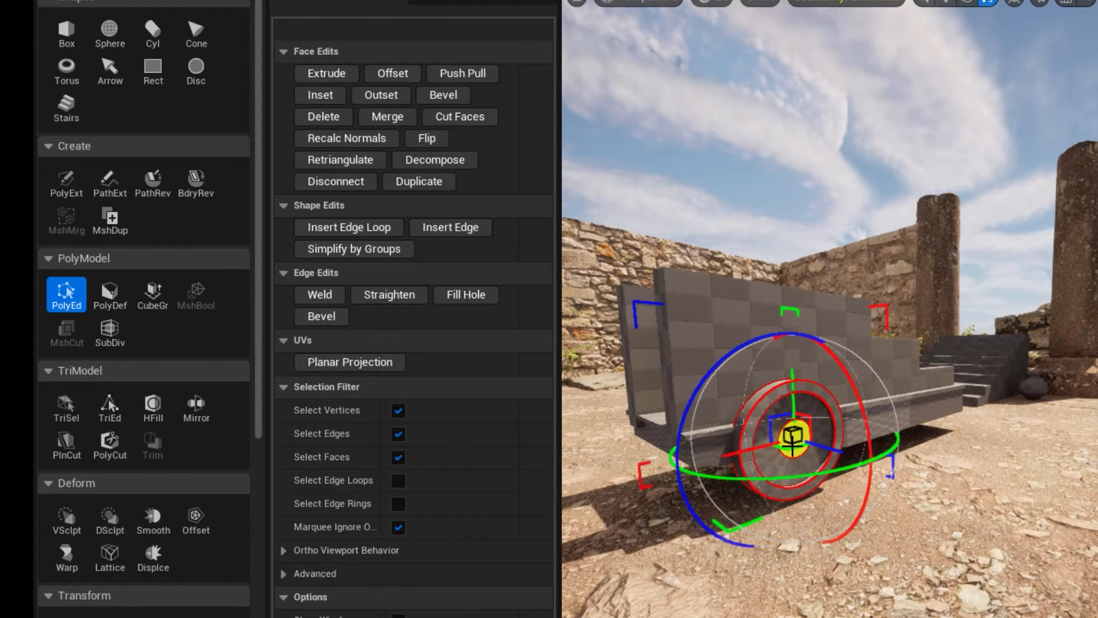
# Extrude the wheel's small central hub face inward to form a recess, and accept the edit.
pyautogui.scroll(4, 793, 440)
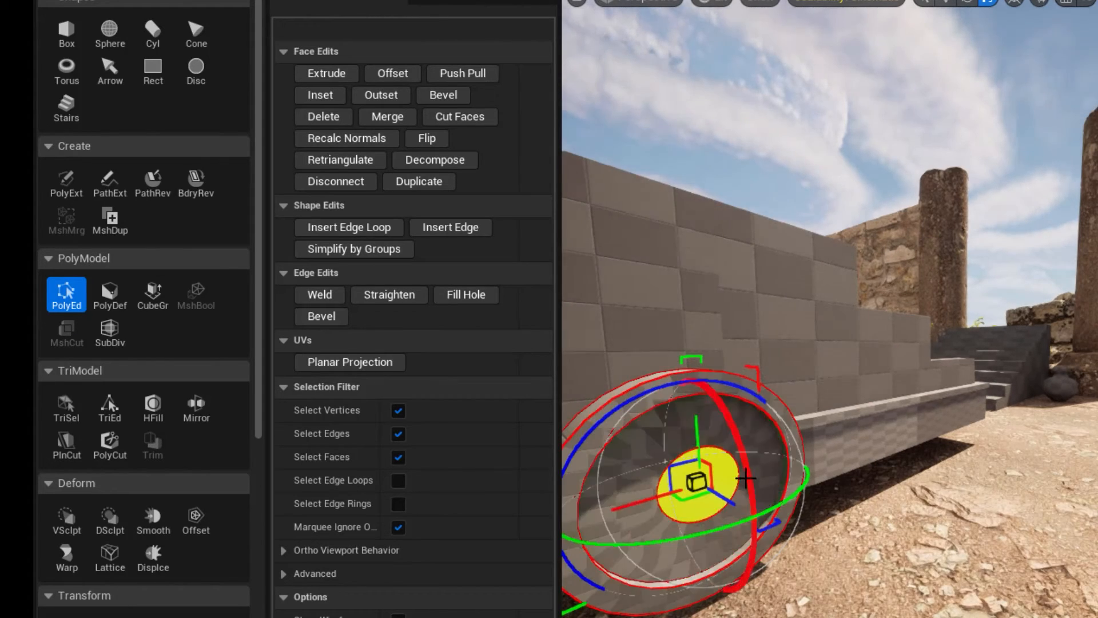
pyautogui.moveTo(745, 479); pyautogui.dragTo(691, 438, button='middle')
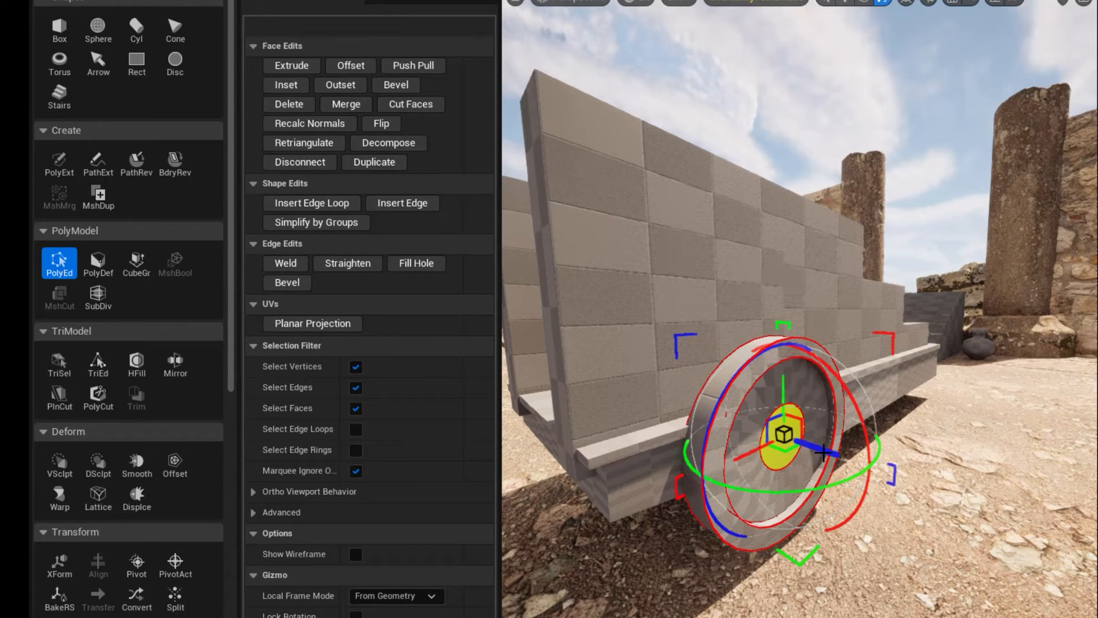
pyautogui.moveTo(824, 453); pyautogui.dragTo(816, 451)
pyautogui.click(292, 65)
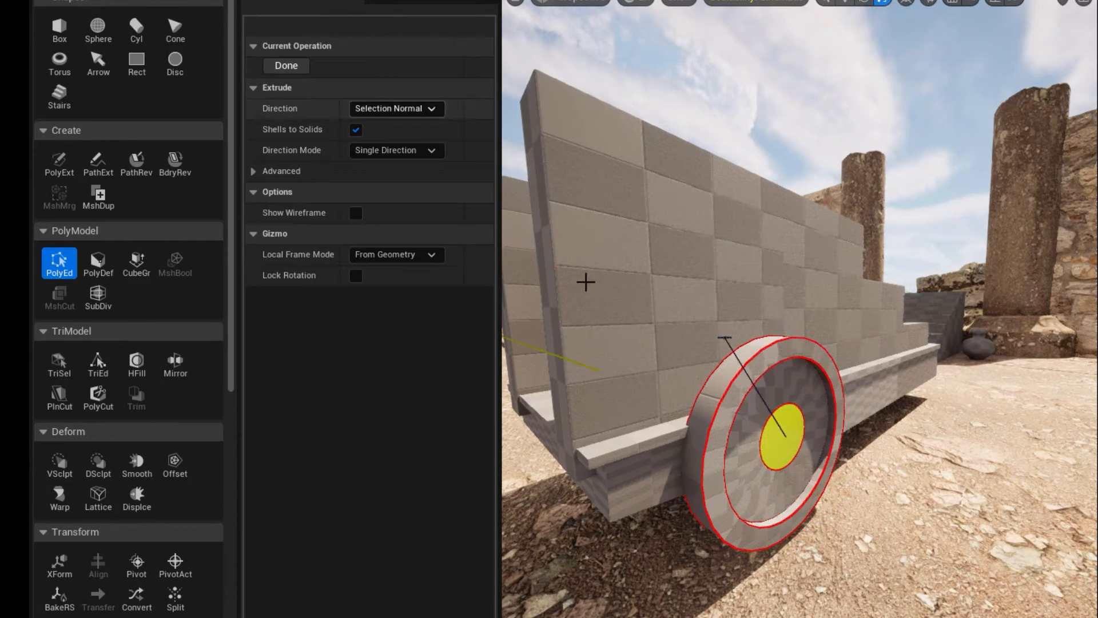
pyautogui.click(739, 421)
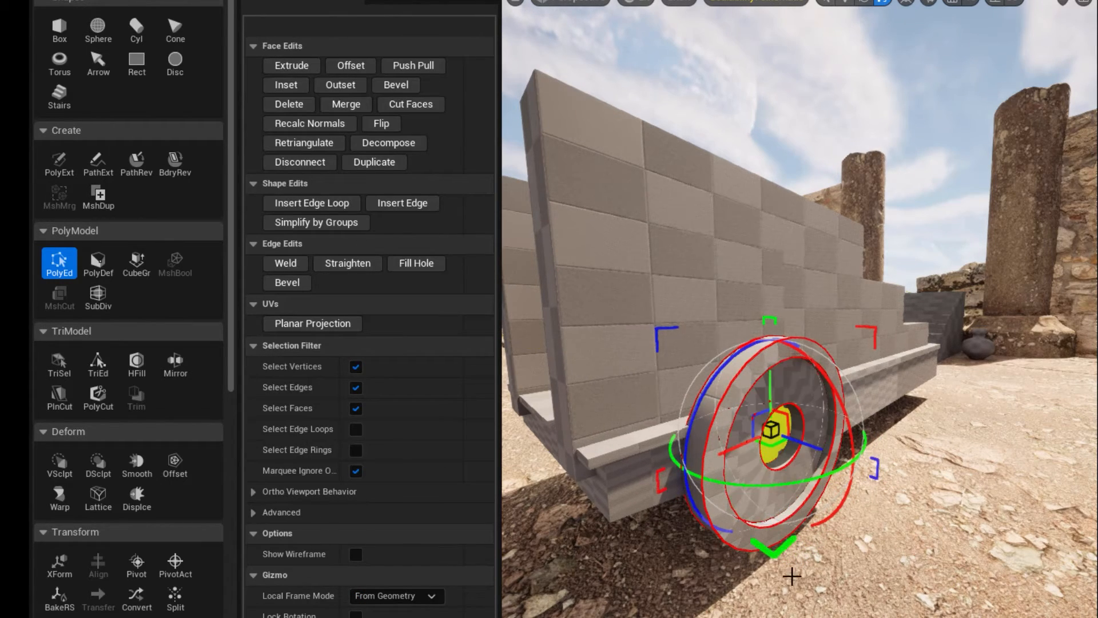
pyautogui.press('Return')
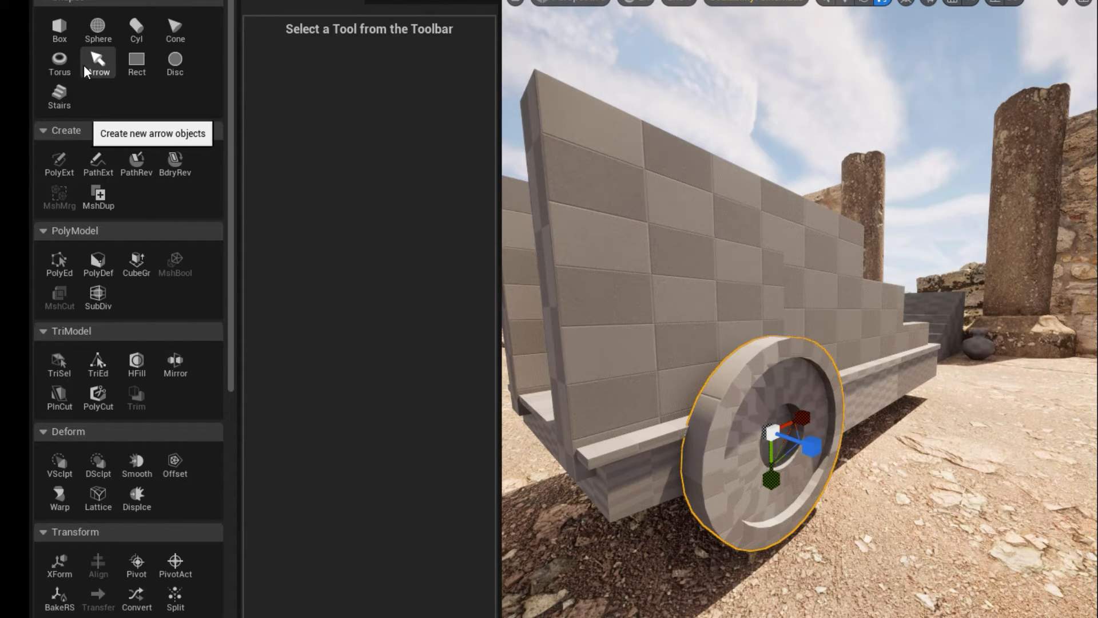
# Create an axle cylinder of radius 10 and height 200 in the wheel's hub and slide it inward until only a short stub protrudes.
pyautogui.click(136, 30)
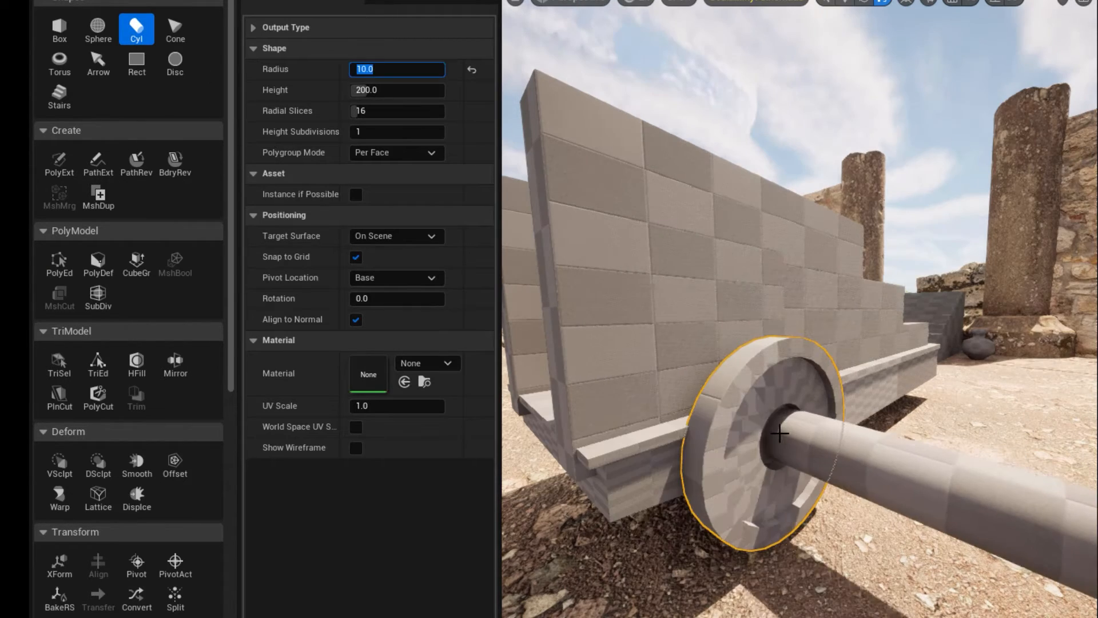
pyautogui.click(779, 440)
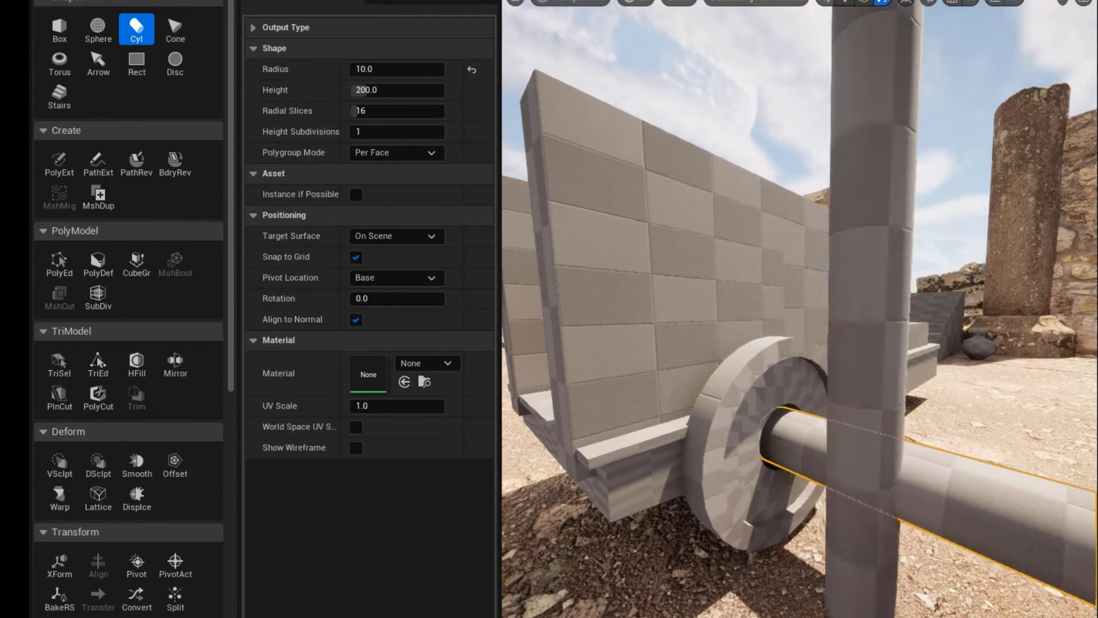
pyautogui.press('Return')
pyautogui.press('w')
pyautogui.moveTo(810, 457); pyautogui.dragTo(609, 386)
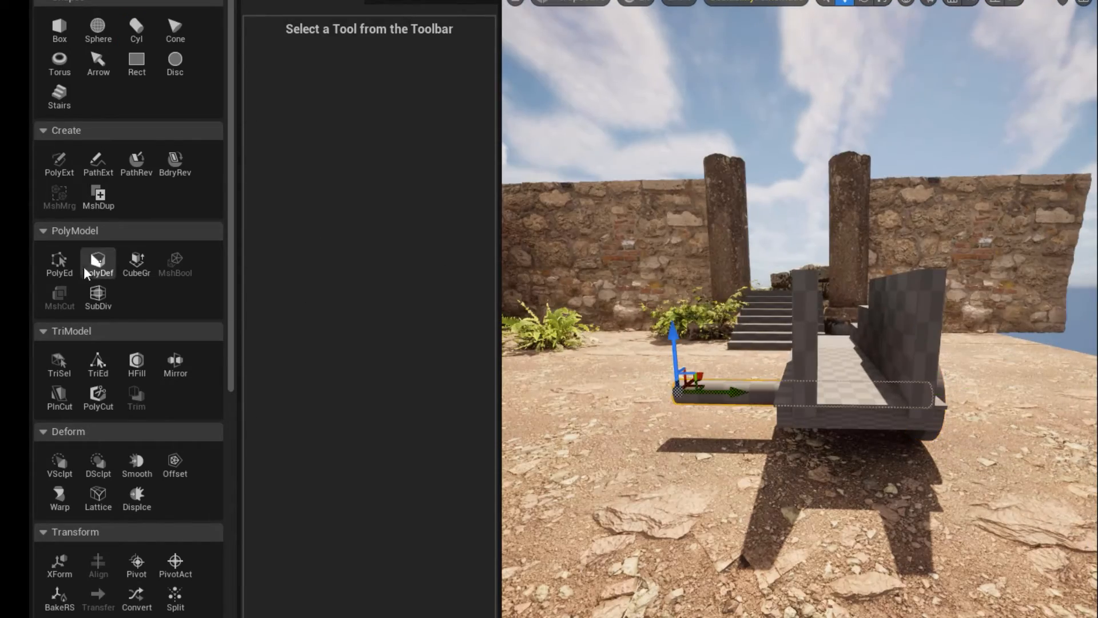
# Shorten the axle's far end with PolyGroup Edit and duplicate the wheel across to the slab's opposite side.
pyautogui.click(60, 262)
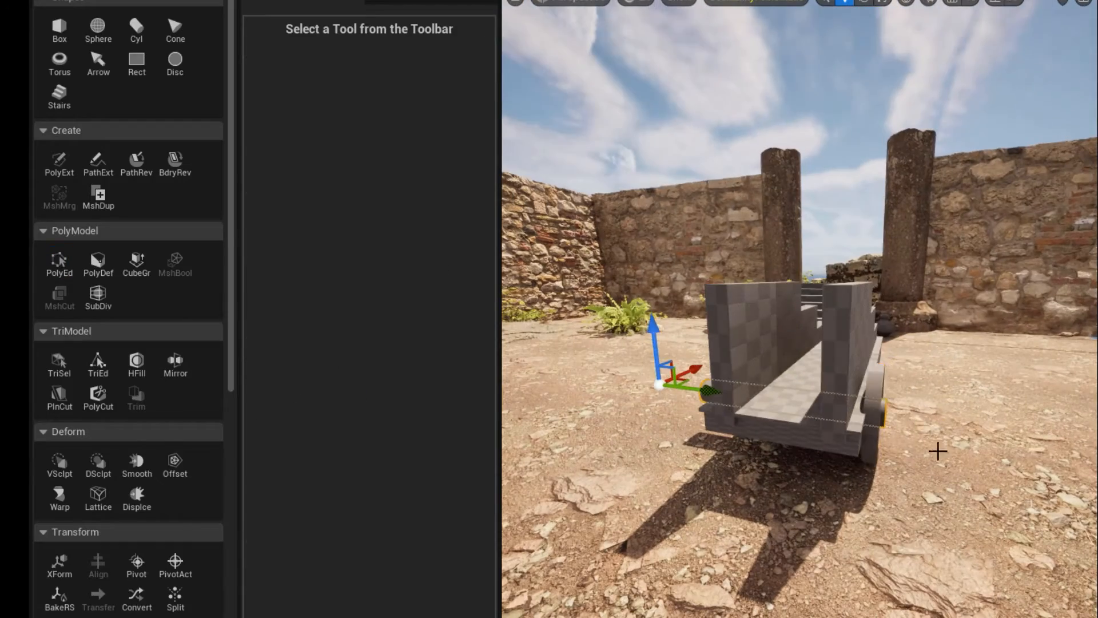
pyautogui.click(875, 393)
pyautogui.moveTo(919, 420); pyautogui.dragTo(737, 394)
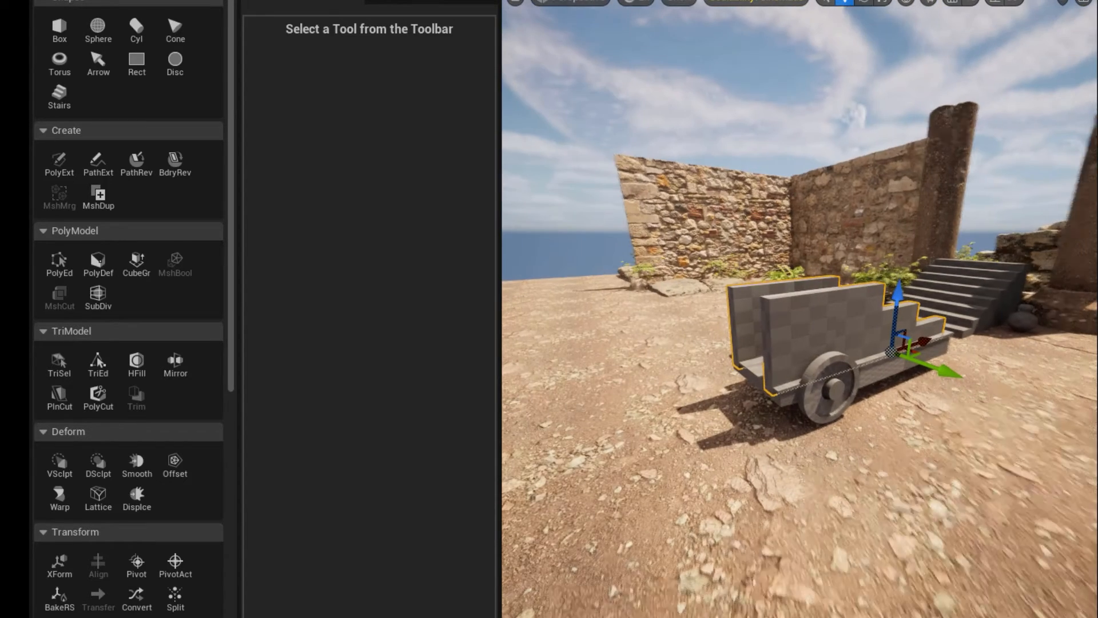
# Start a circular Cut Through PolyCut on the stepped side walls and stand its cutting plane upright beside the wheel.
pyautogui.keyDown('alt'); pyautogui.moveTo(789, 338); pyautogui.dragTo(793, 357); pyautogui.keyUp('alt')
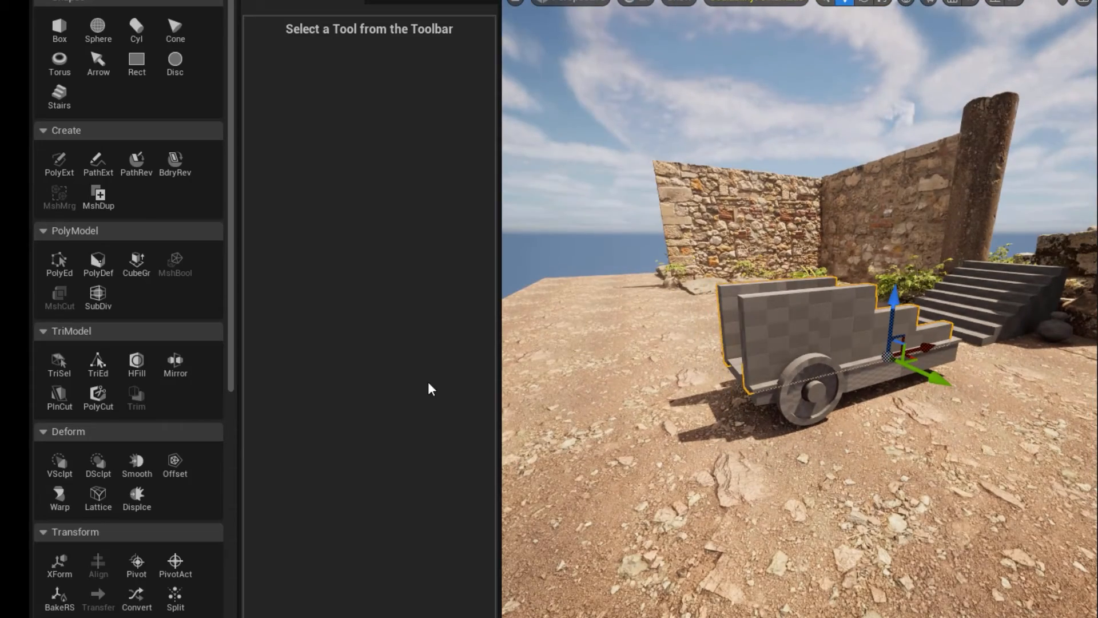
pyautogui.click(98, 395)
pyautogui.moveTo(978, 384); pyautogui.dragTo(898, 452)
pyautogui.keyDown('alt'); pyautogui.moveTo(897, 412); pyautogui.dragTo(662, 366); pyautogui.keyUp('alt')
pyautogui.scroll(3, 881, 369)
pyautogui.scroll(1, 880, 368)
pyautogui.keyDown('alt'); pyautogui.moveTo(662, 365); pyautogui.dragTo(763, 343); pyautogui.keyUp('alt')
pyautogui.moveTo(771, 383); pyautogui.dragTo(738, 370)
pyautogui.keyDown('alt'); pyautogui.moveTo(758, 480); pyautogui.dragTo(640, 498); pyautogui.keyUp('alt')
pyautogui.moveTo(631, 387); pyautogui.dragTo(573, 403)
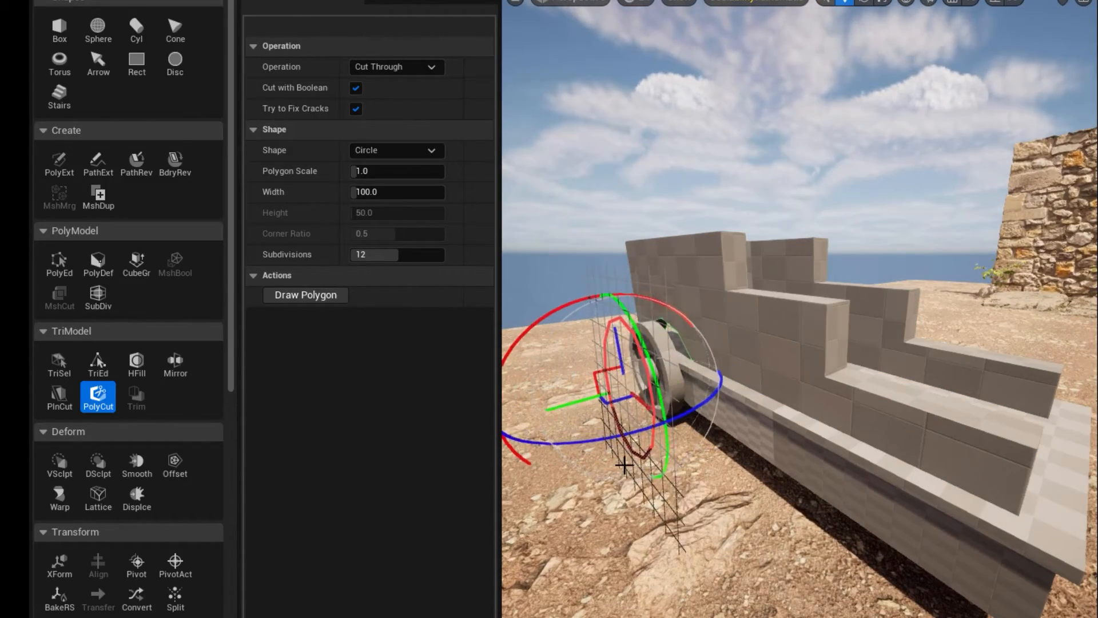
# Align the PolyCut circle around the wheel and set its width to 80.
pyautogui.keyDown('alt'); pyautogui.moveTo(625, 462); pyautogui.dragTo(886, 457); pyautogui.keyUp('alt')
pyautogui.moveTo(963, 324); pyautogui.dragTo(1075, 318)
pyautogui.moveTo(957, 344); pyautogui.dragTo(1001, 337)
pyautogui.moveTo(771, 397); pyautogui.dragTo(785, 371)
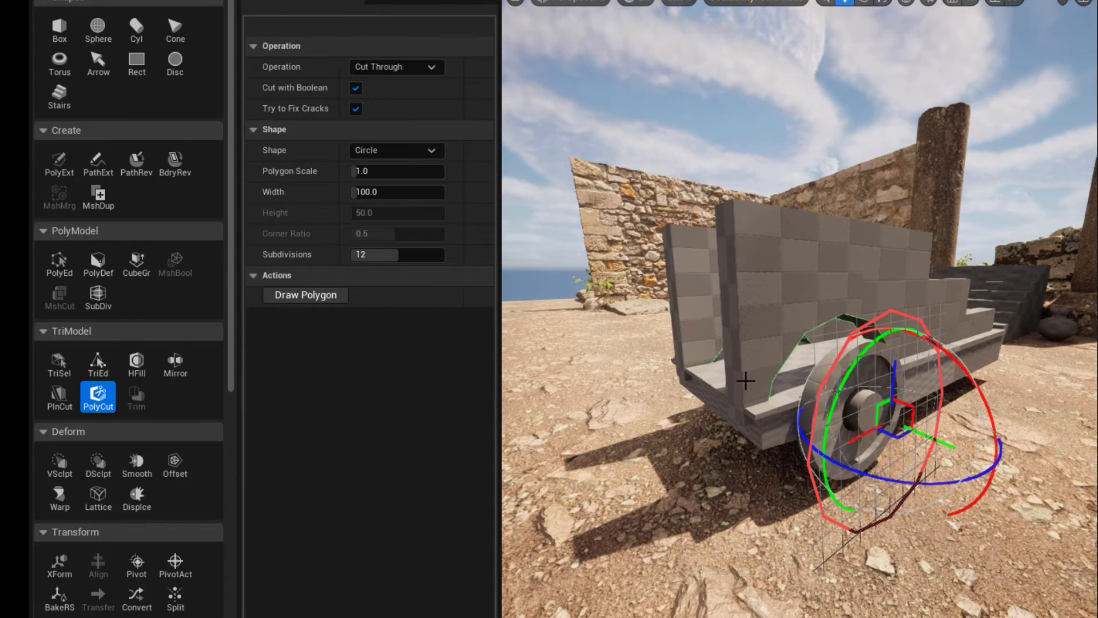
pyautogui.click(371, 192)
pyautogui.write('80')
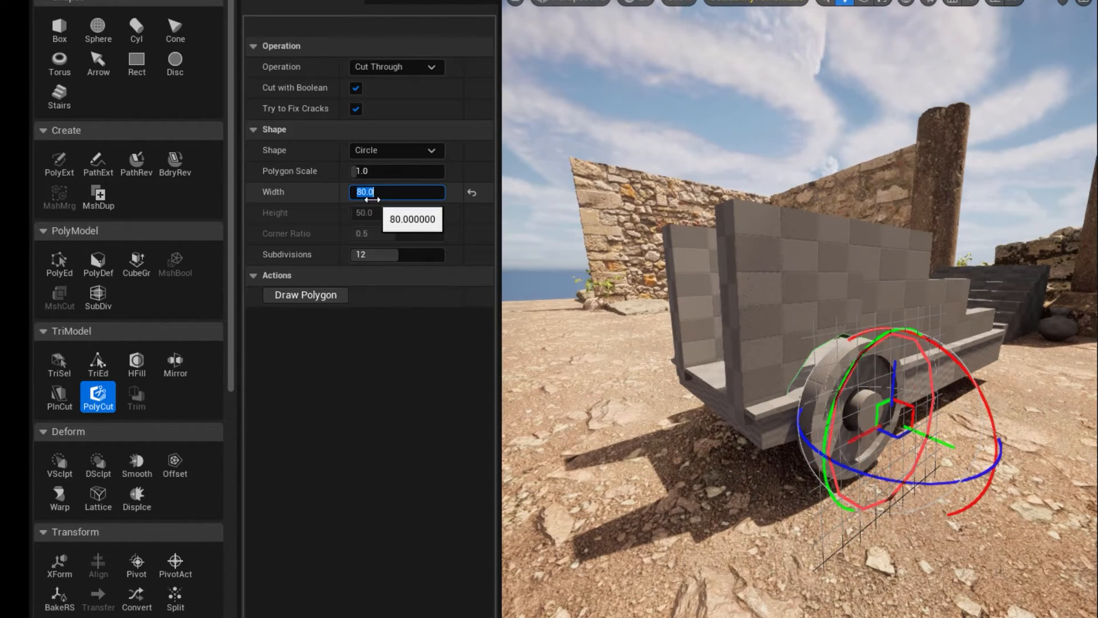
# Move the cutting circle over the wheel and set its subdivisions to 32.
pyautogui.press('Return')
pyautogui.moveTo(919, 435); pyautogui.dragTo(881, 420)
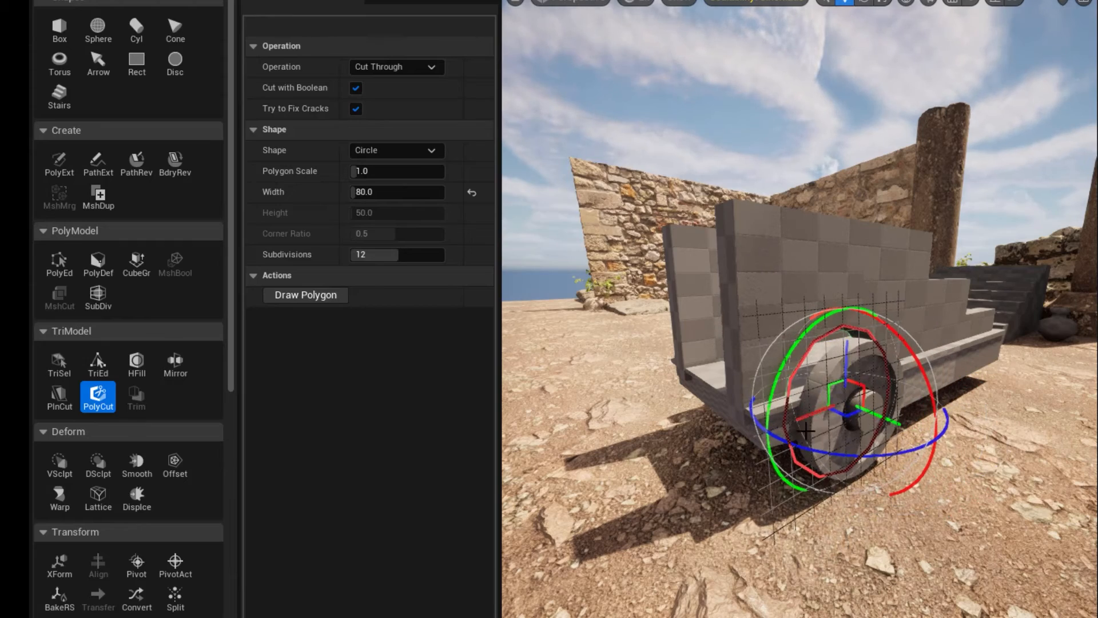
pyautogui.keyDown('alt'); pyautogui.moveTo(806, 431); pyautogui.dragTo(762, 315); pyautogui.keyUp('alt')
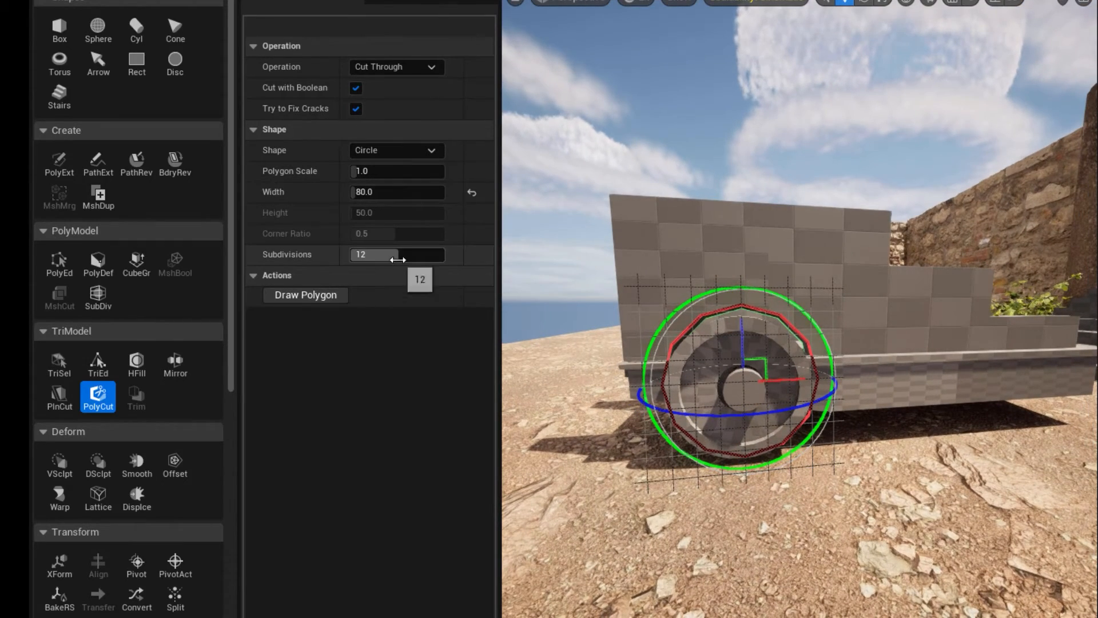
pyautogui.click(378, 255)
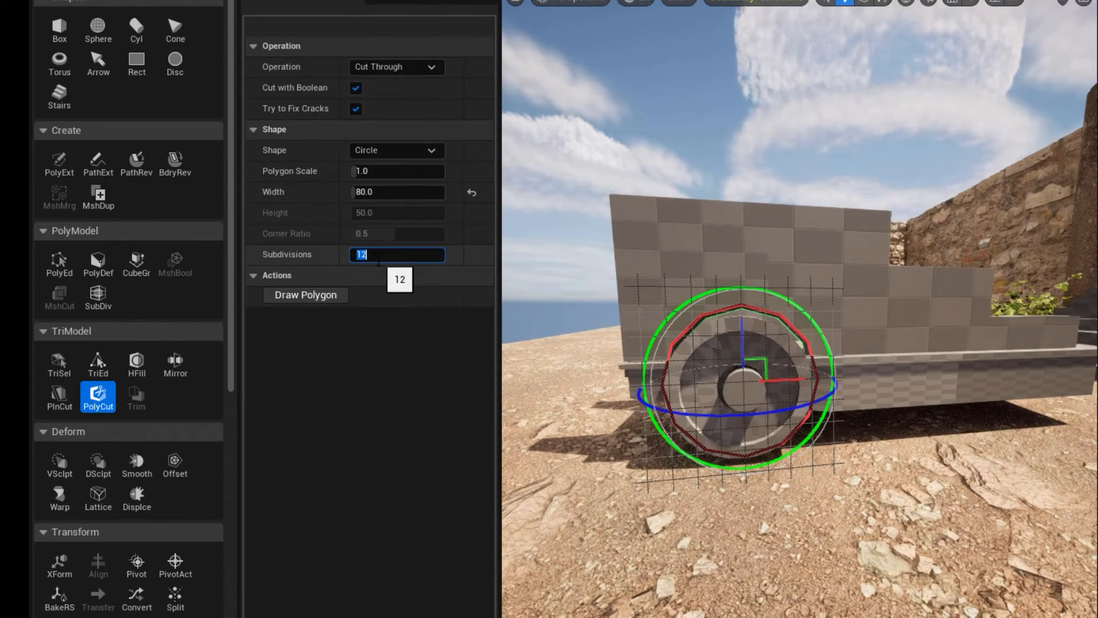
pyautogui.write('32')
pyautogui.press('Return')
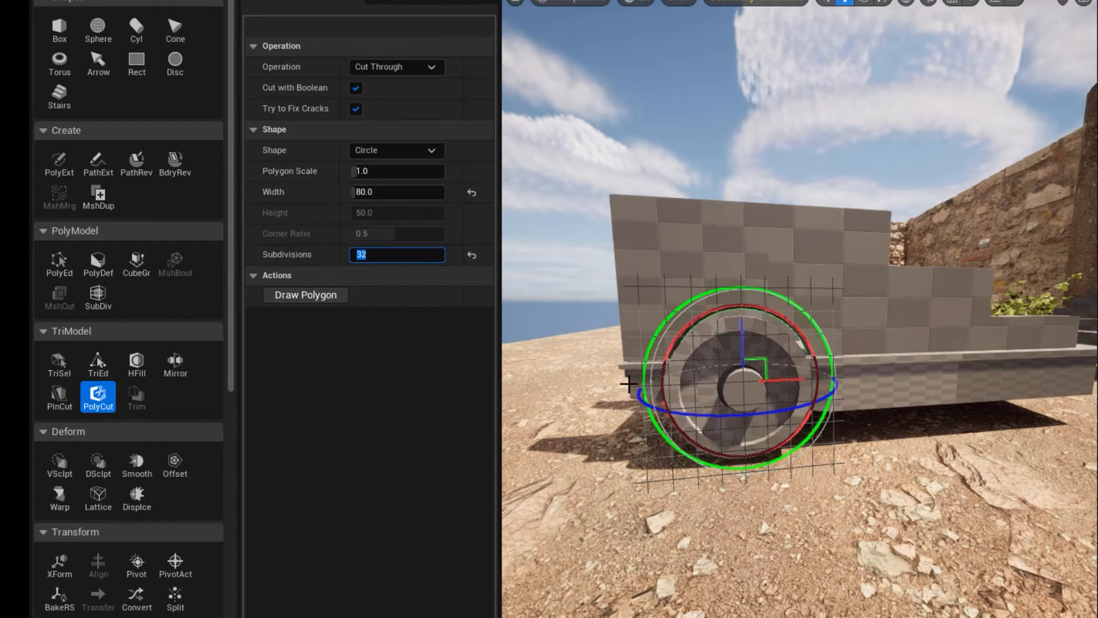
pyautogui.moveTo(857, 372)
pyautogui.keyDown('alt'); pyautogui.mouseDown()
pyautogui.moveTo(801, 366)
pyautogui.moveTo(846, 369)
pyautogui.mouseUp(); pyautogui.keyUp('alt')
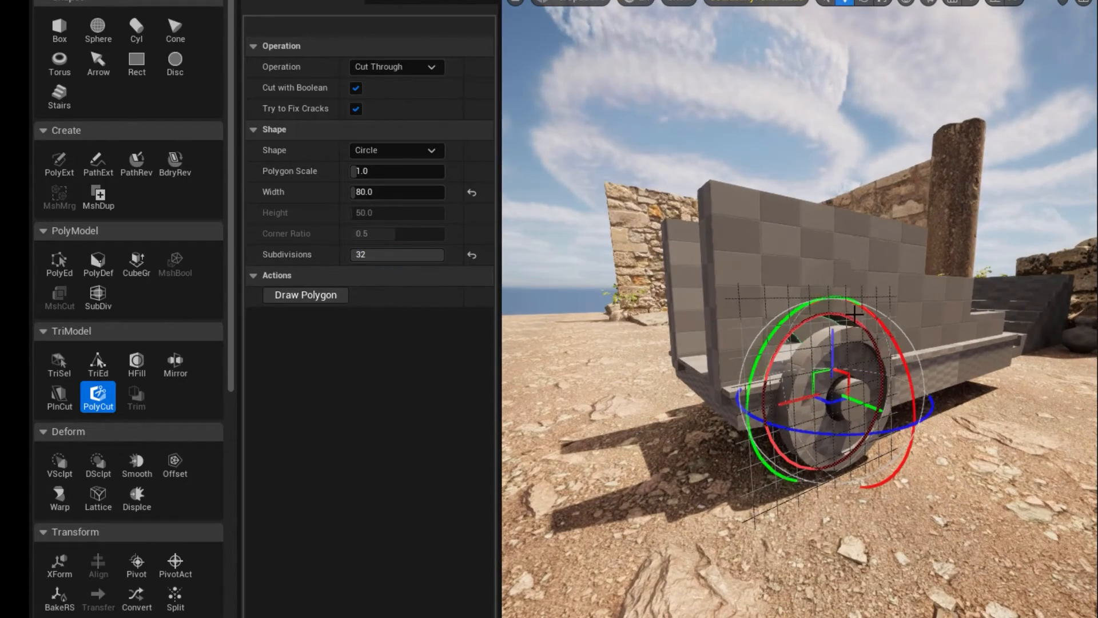
pyautogui.moveTo(772, 377)
pyautogui.keyDown('alt'); pyautogui.mouseDown()
pyautogui.moveTo(910, 383)
pyautogui.moveTo(977, 371)
pyautogui.moveTo(772, 380)
pyautogui.mouseUp(); pyautogui.keyUp('alt')
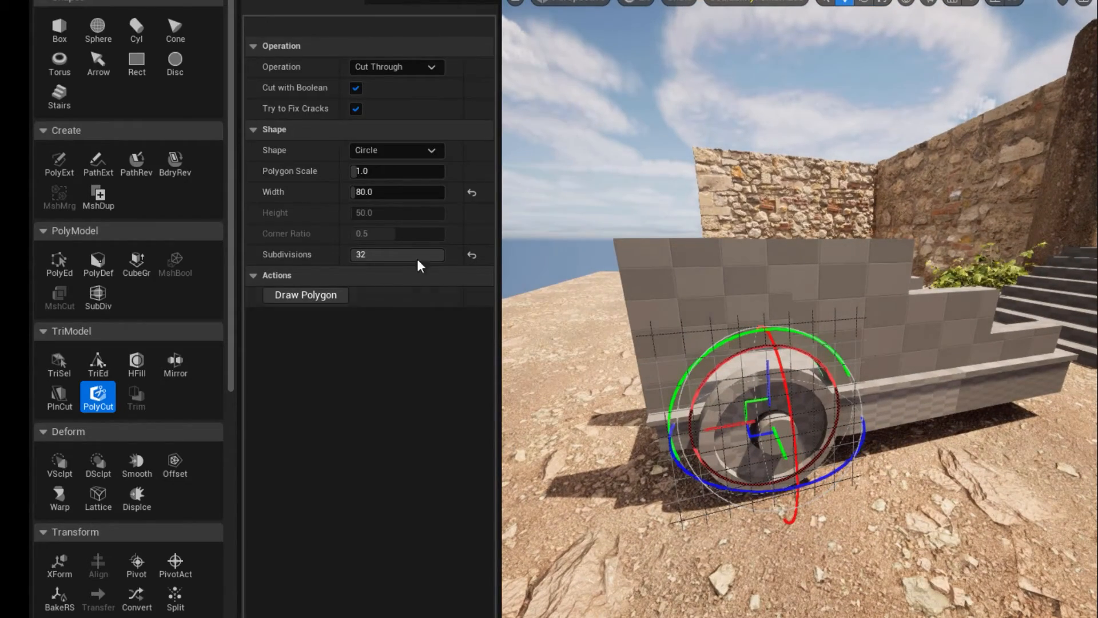
# Try the Square and Round Rect cutting shapes around the wheel.
pyautogui.click(395, 150)
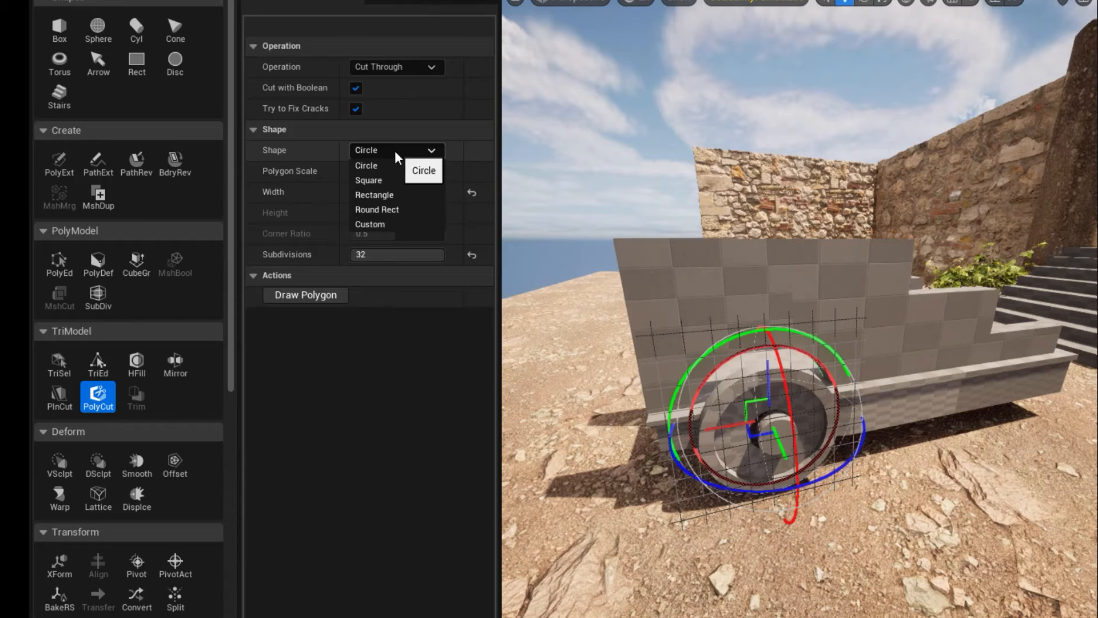
pyautogui.click(386, 181)
pyautogui.keyDown('alt'); pyautogui.moveTo(755, 551); pyautogui.dragTo(666, 500); pyautogui.keyUp('alt')
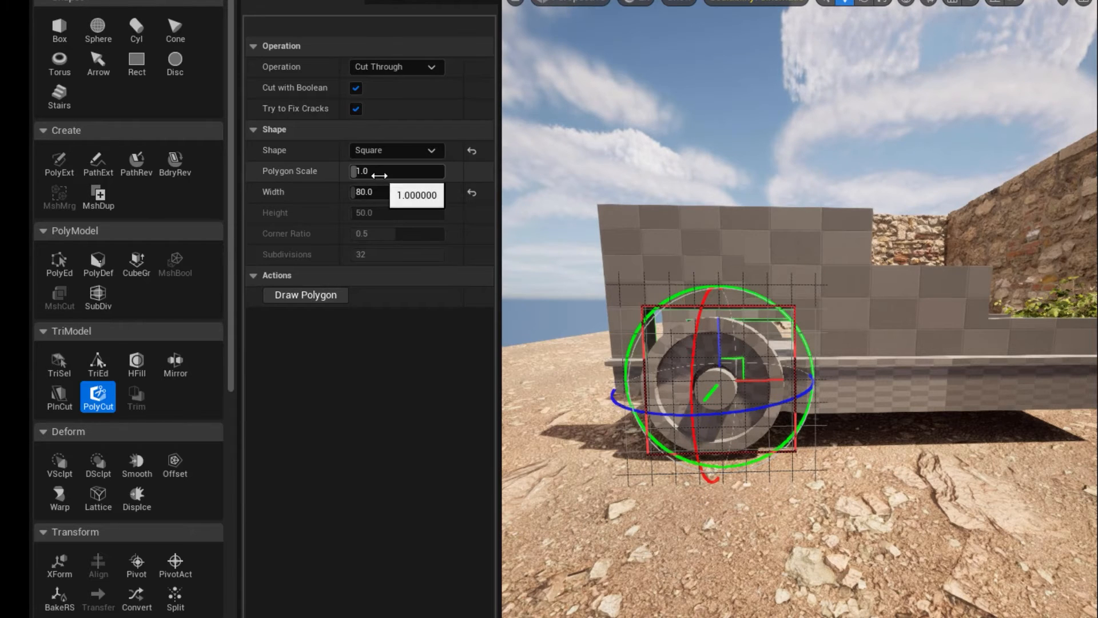
pyautogui.click(373, 151)
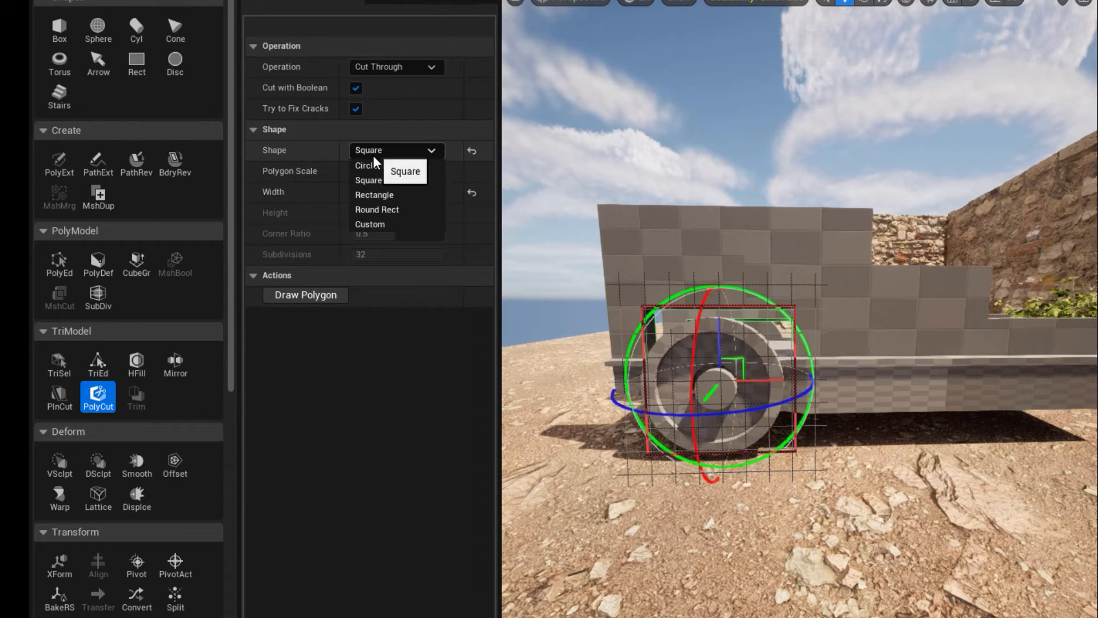
pyautogui.click(398, 210)
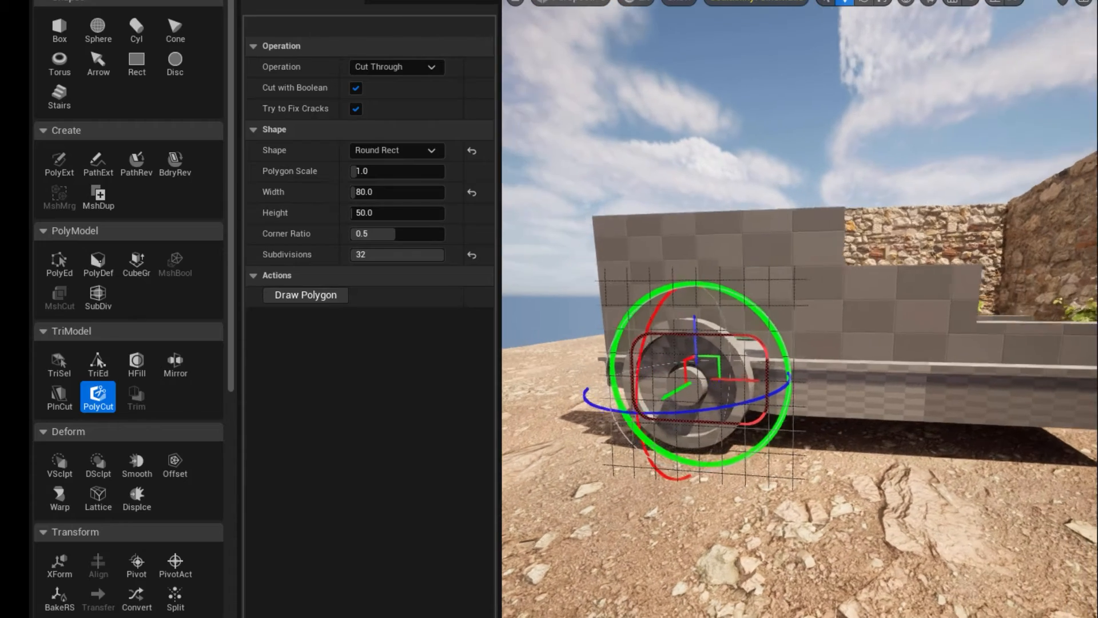
# Adjust the cutting shape's height over the wheel and complete a circular wheel-arch cut through both side walls.
pyautogui.keyDown('alt'); pyautogui.moveTo(718, 376); pyautogui.dragTo(687, 319); pyautogui.keyUp('alt')
pyautogui.keyDown('alt'); pyautogui.moveTo(732, 379); pyautogui.dragTo(731, 379); pyautogui.keyUp('alt')
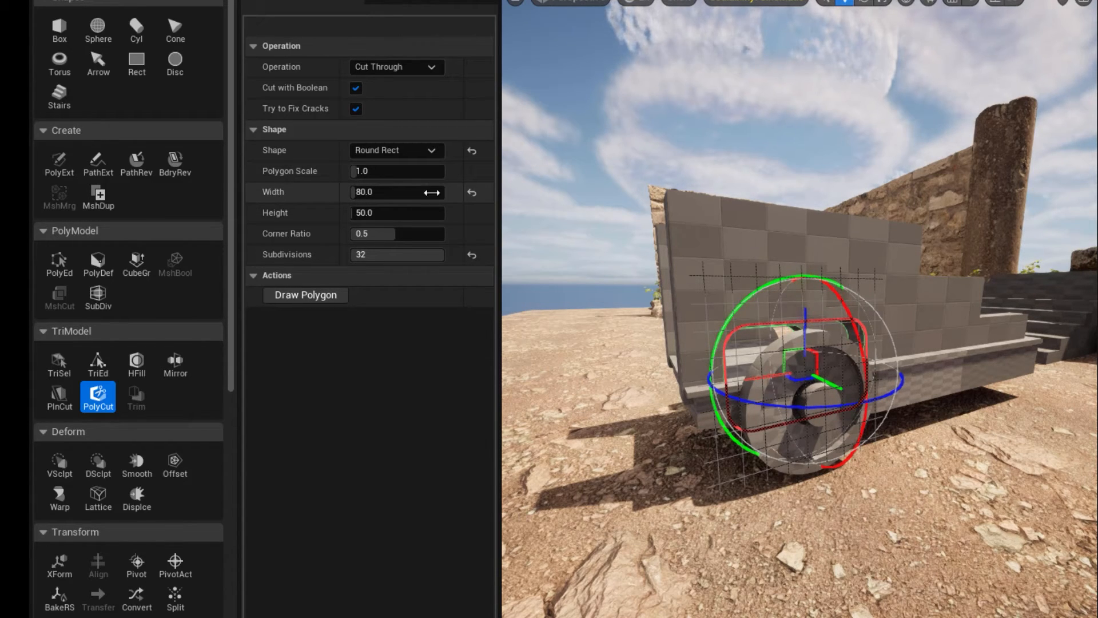
pyautogui.click(397, 150)
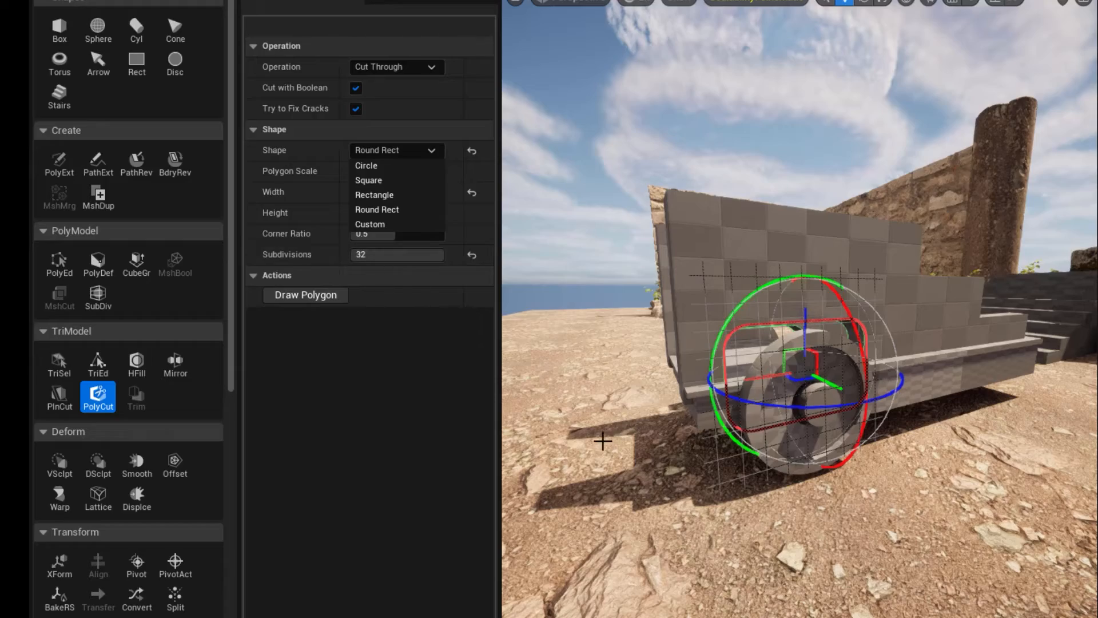
pyautogui.keyDown('alt'); pyautogui.moveTo(603, 441); pyautogui.dragTo(641, 422); pyautogui.keyUp('alt')
pyautogui.moveTo(847, 328); pyautogui.dragTo(848, 341)
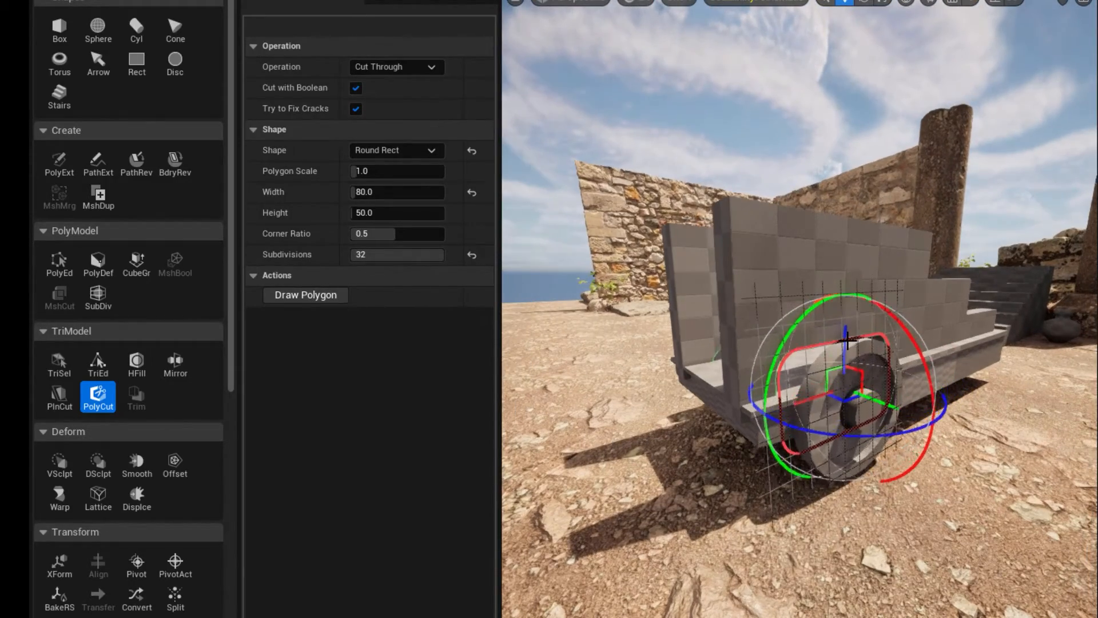
pyautogui.keyDown('alt'); pyautogui.moveTo(800, 395); pyautogui.dragTo(822, 348); pyautogui.keyUp('alt')
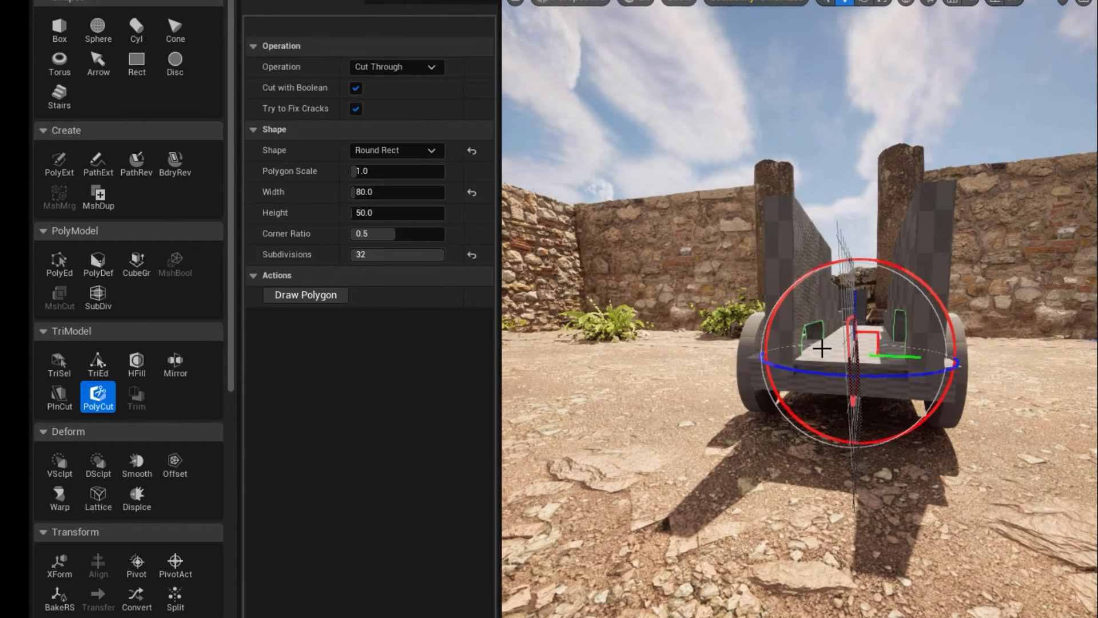
pyautogui.moveTo(853, 314); pyautogui.dragTo(850, 310)
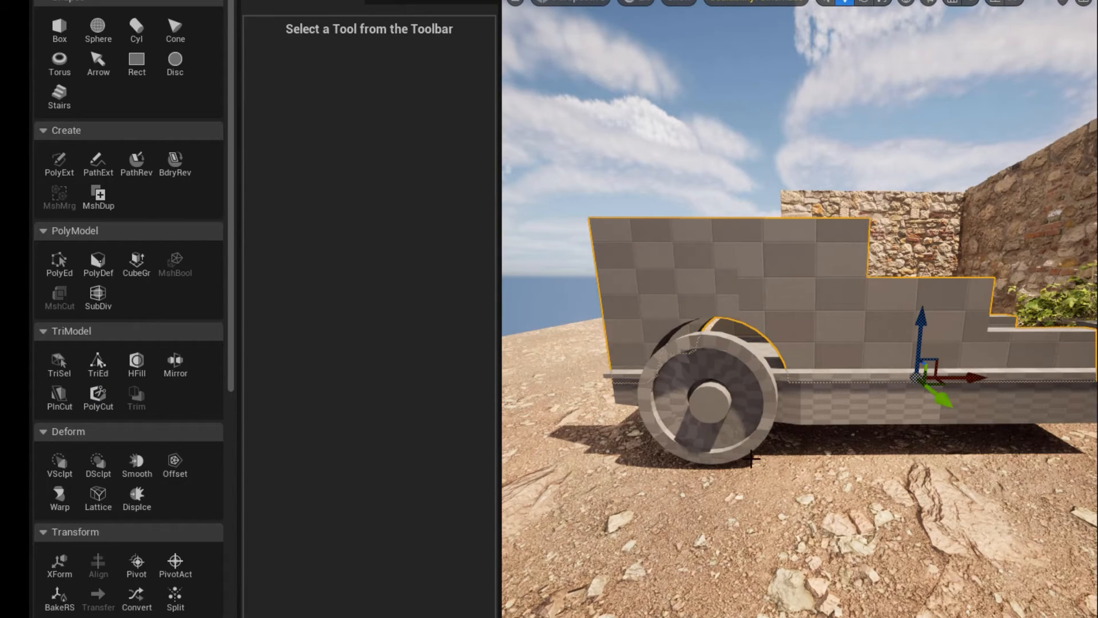
# Select both wheels with their axle parts and duplicate them to the cart's low end.
pyautogui.click(671, 412)
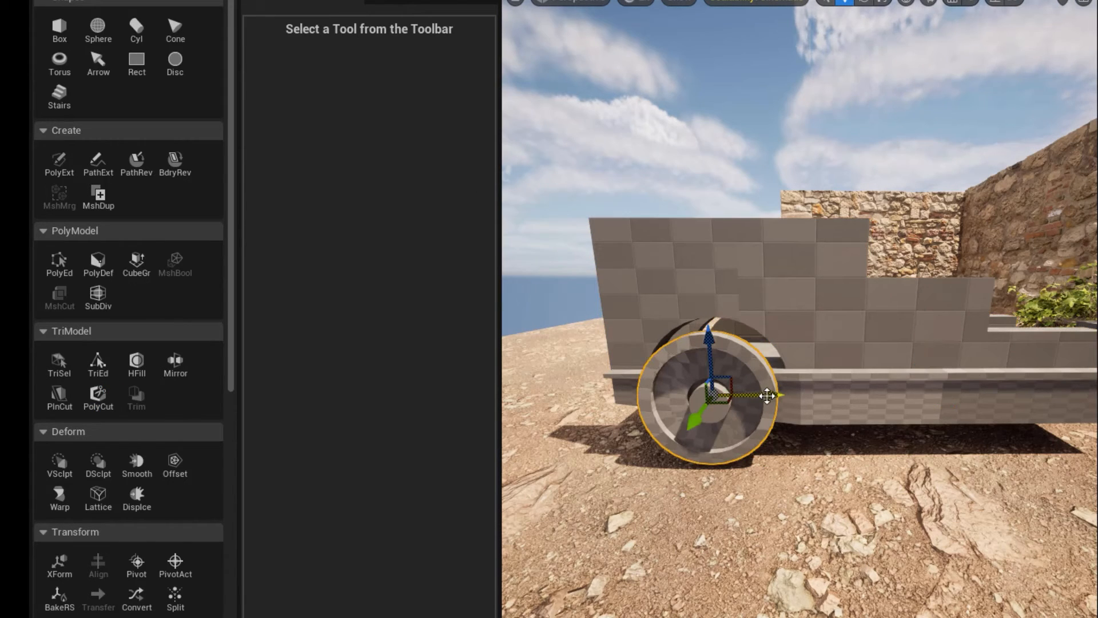
pyautogui.moveTo(769, 396); pyautogui.dragTo(770, 396)
pyautogui.moveTo(761, 424); pyautogui.dragTo(1001, 376, button='right')
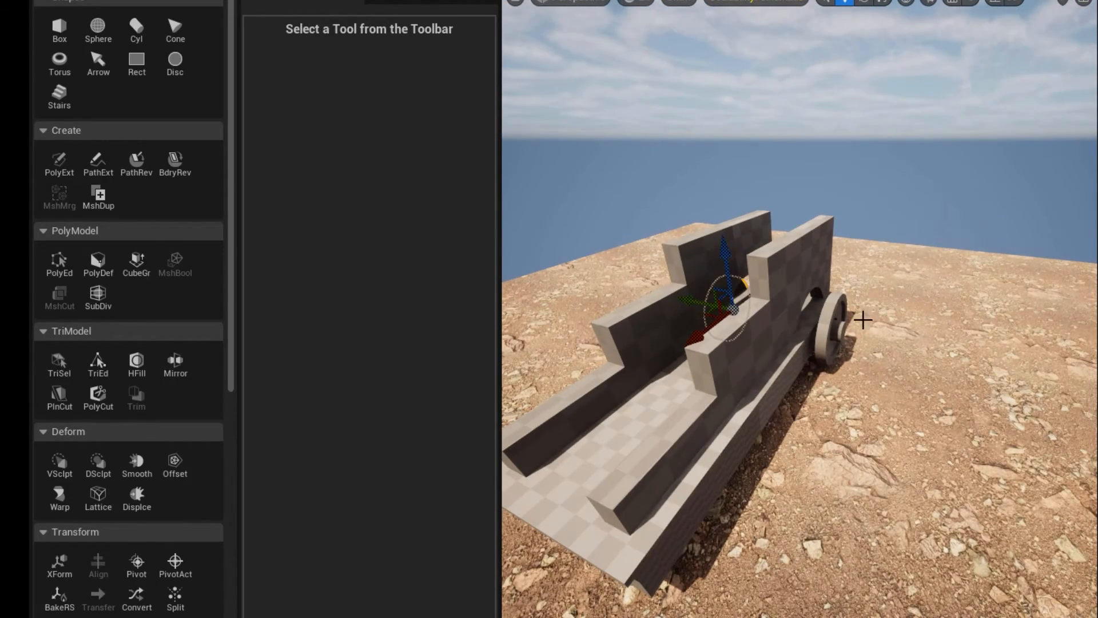
pyautogui.keyDown('ctrl'); pyautogui.click(844, 329); pyautogui.keyUp('ctrl')
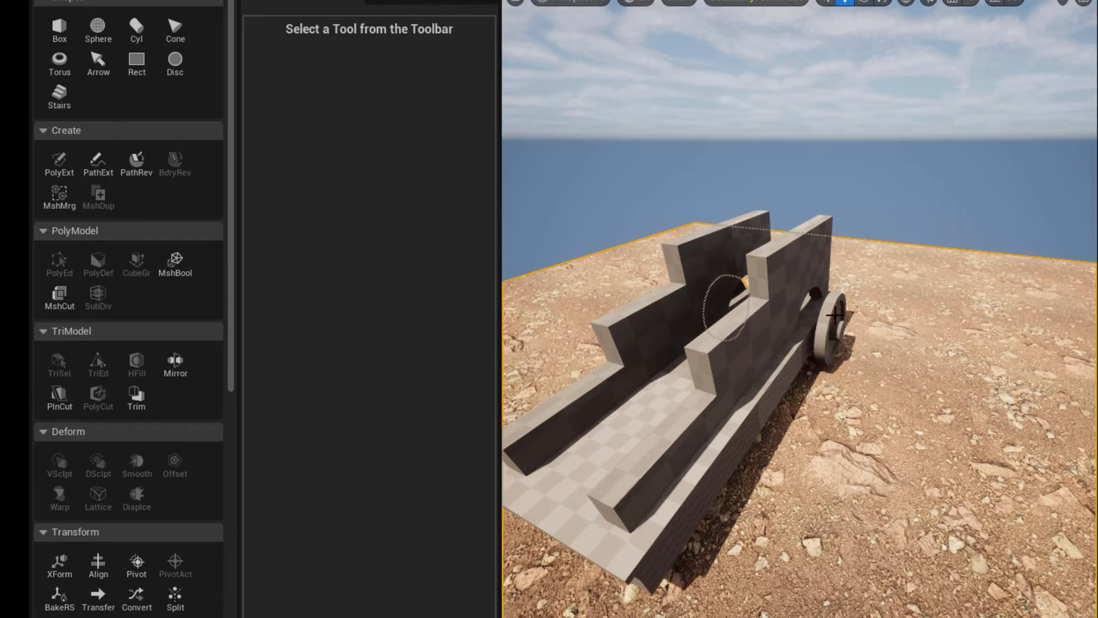
pyautogui.click(833, 340)
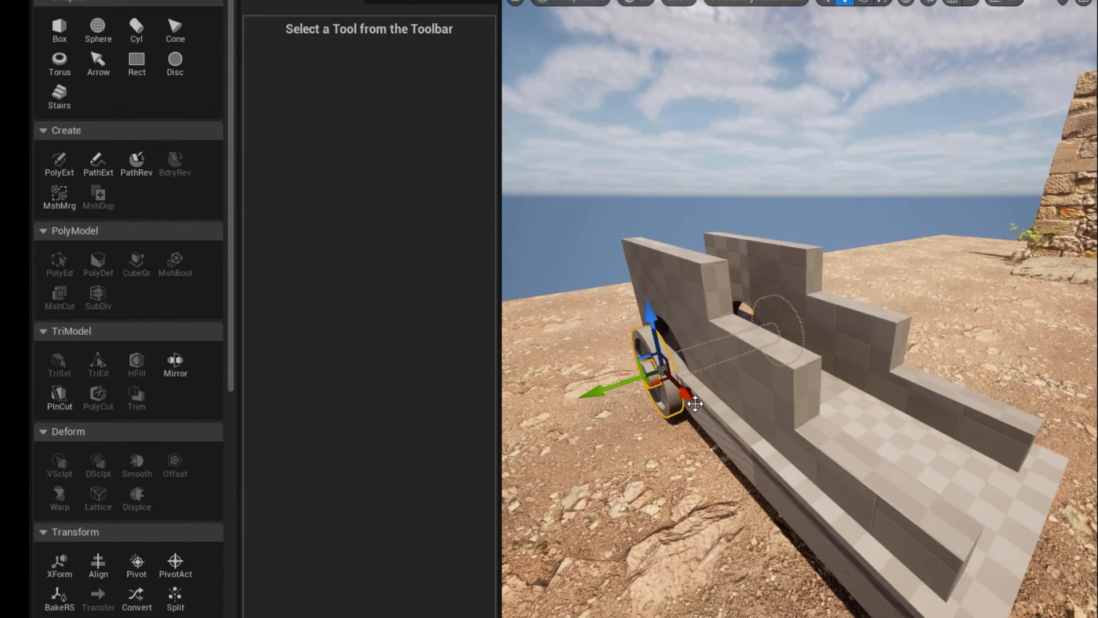
pyautogui.keyDown('ctrl'); pyautogui.click(822, 491); pyautogui.keyUp('ctrl')
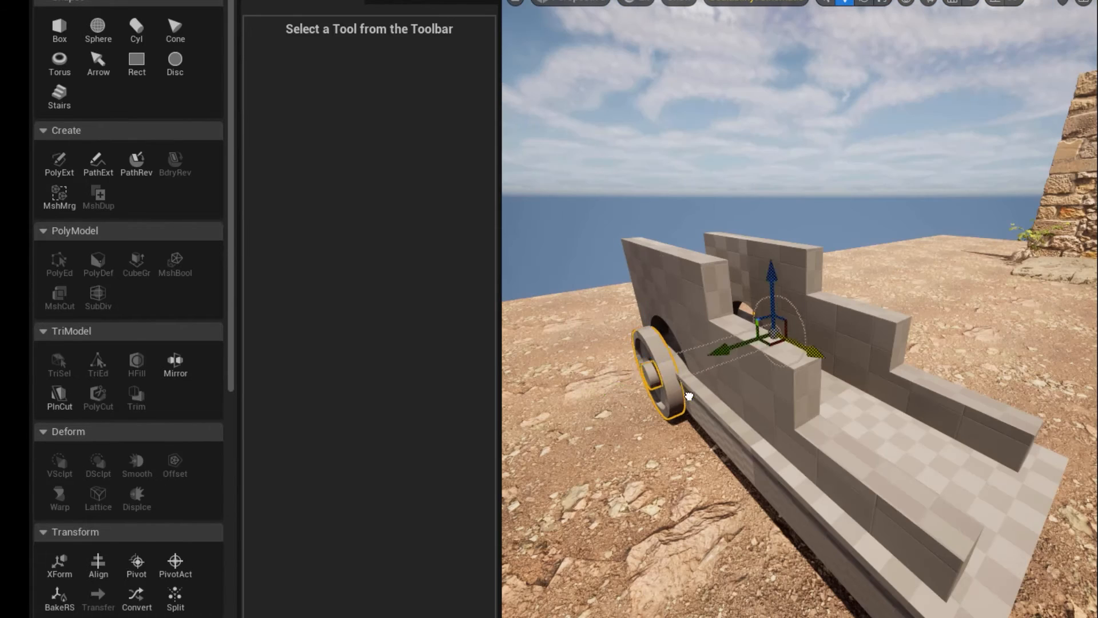
pyautogui.keyDown('ctrl'); pyautogui.moveTo(822, 490); pyautogui.dragTo(740, 569); pyautogui.keyUp('ctrl')
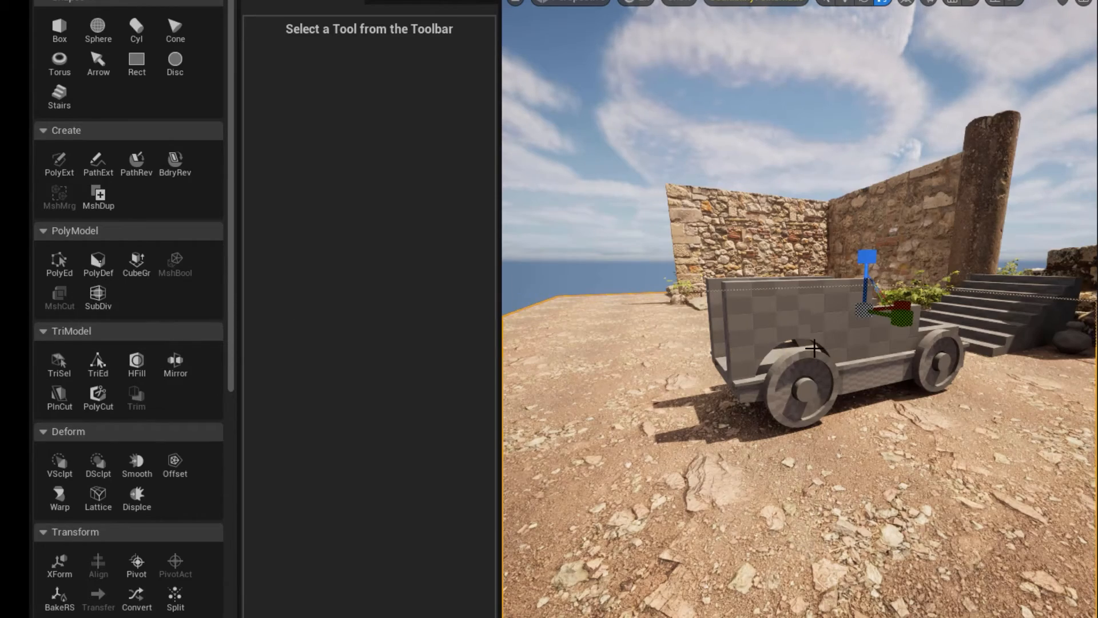
# Start a Lattice deformation on the cart's stepped side walls.
pyautogui.click(854, 376)
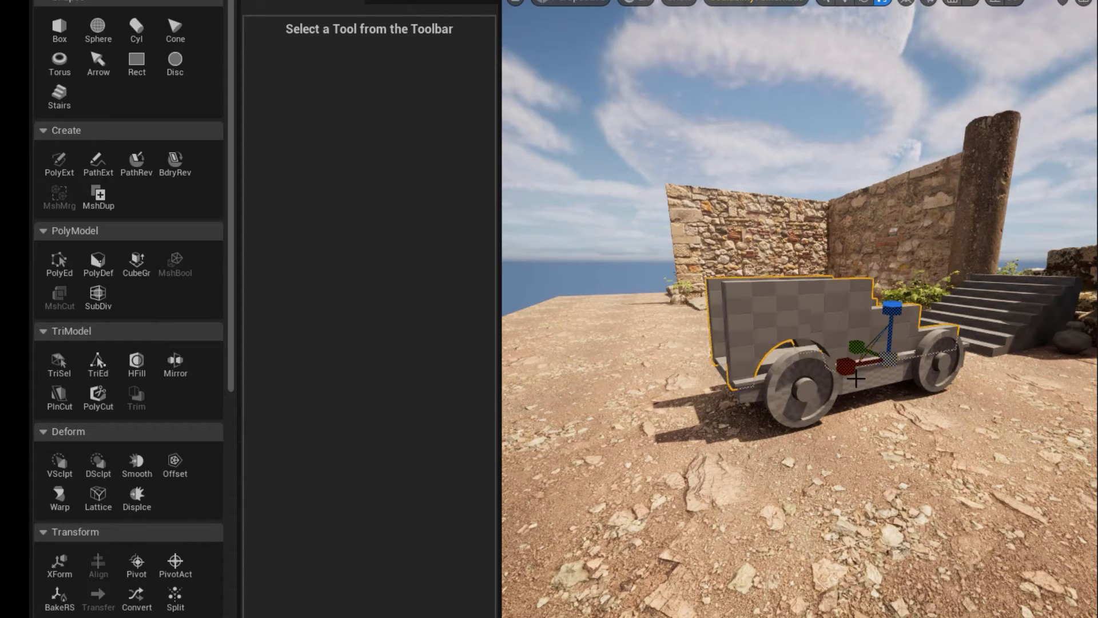
pyautogui.keyDown('alt'); pyautogui.moveTo(688, 368); pyautogui.dragTo(660, 365); pyautogui.keyUp('alt')
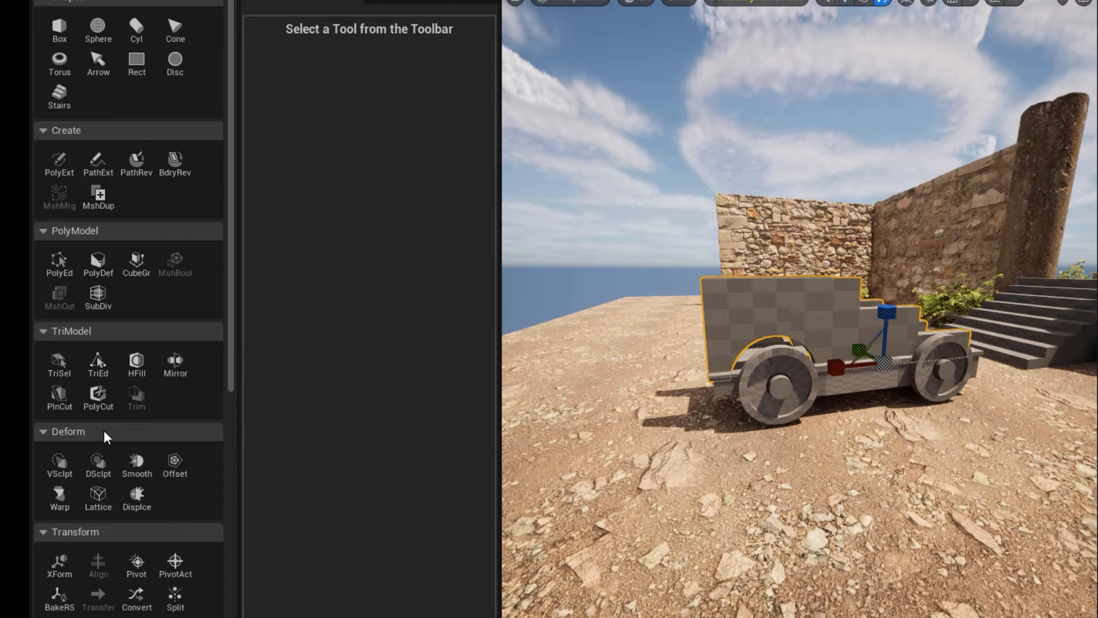
pyautogui.click(92, 492)
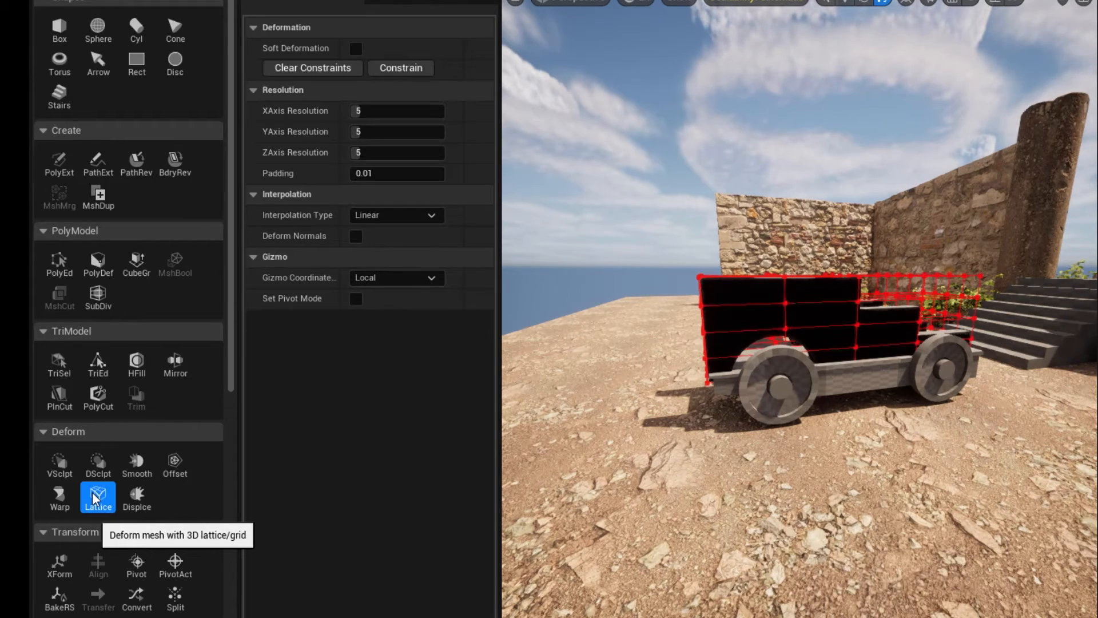
pyautogui.keyDown('alt'); pyautogui.moveTo(686, 475); pyautogui.dragTo(635, 452); pyautogui.keyUp('alt')
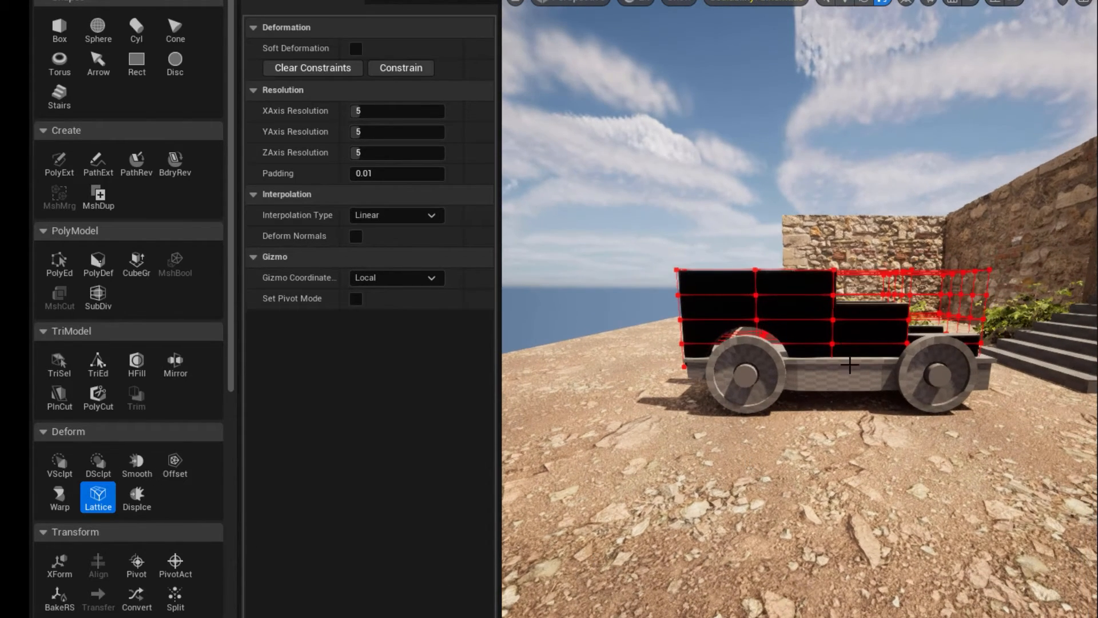
pyautogui.keyDown('alt'); pyautogui.moveTo(850, 365); pyautogui.dragTo(849, 403); pyautogui.keyUp('alt')
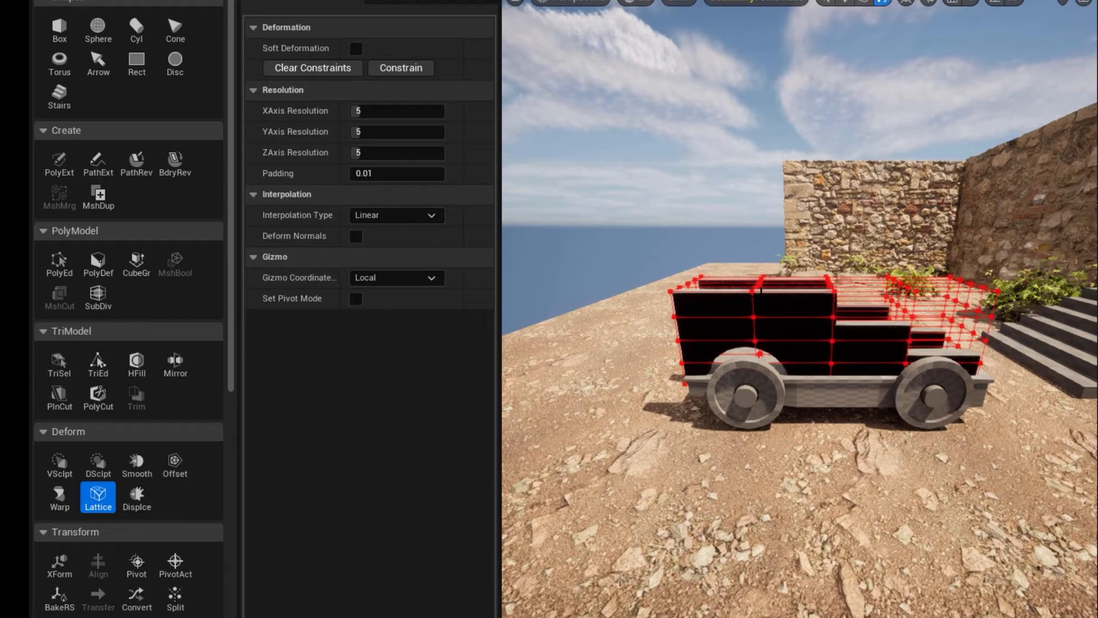
# Set the lattice resolution to 4 on the X axis and 3 on both the Y and Z axes.
pyautogui.click(353, 111)
pyautogui.write('4')
pyautogui.press('Return')
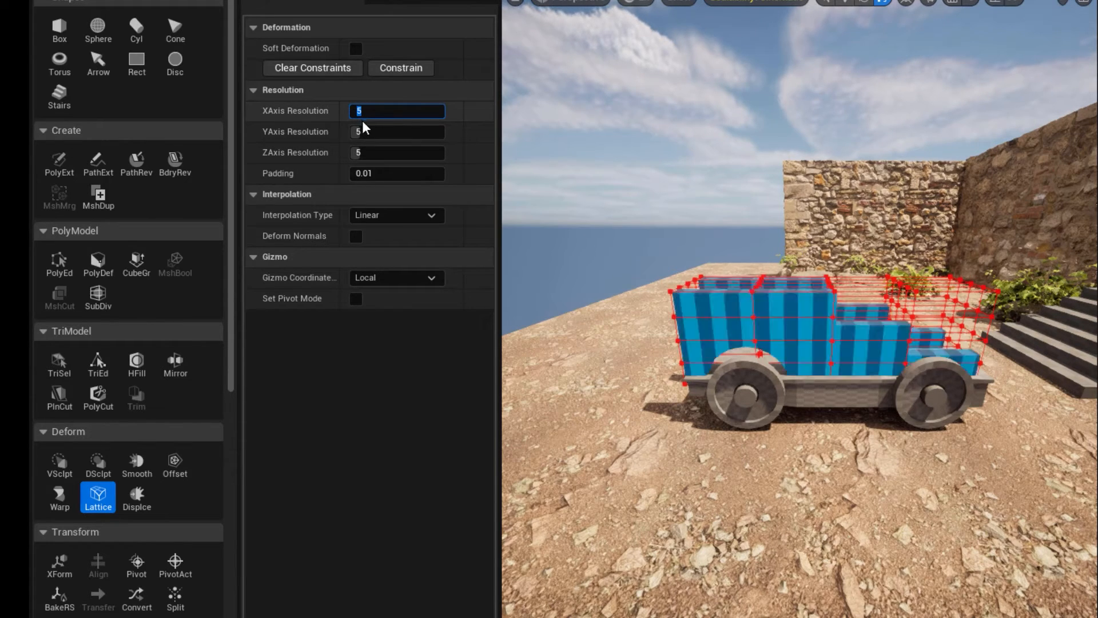
pyautogui.click(363, 135)
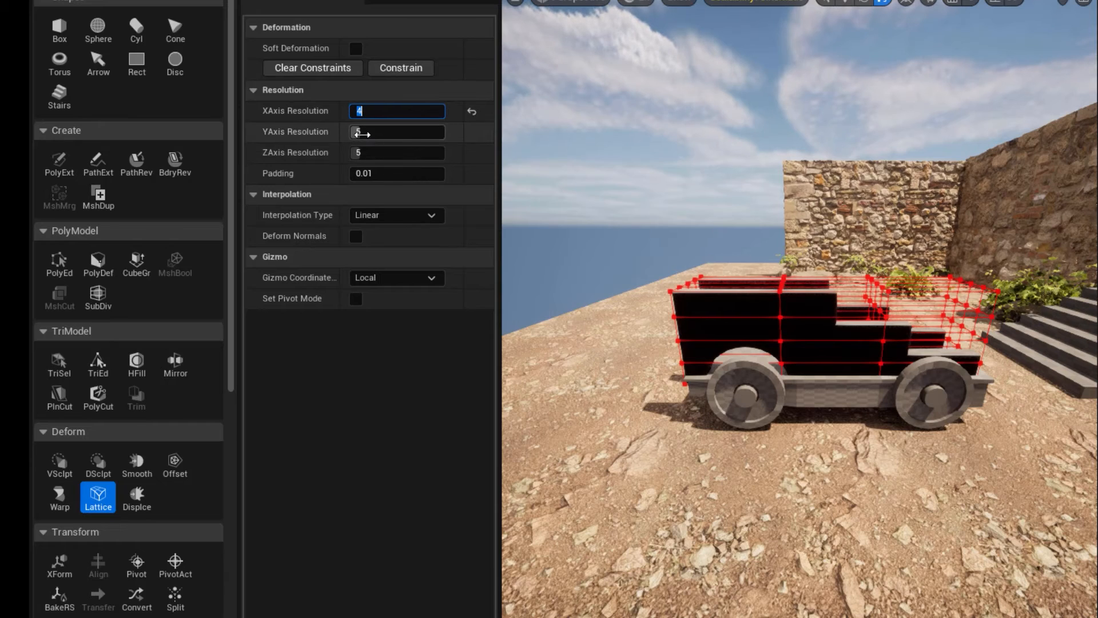
pyautogui.write('3')
pyautogui.press('Return')
pyautogui.click(368, 151)
pyautogui.write('3')
pyautogui.press('Return')
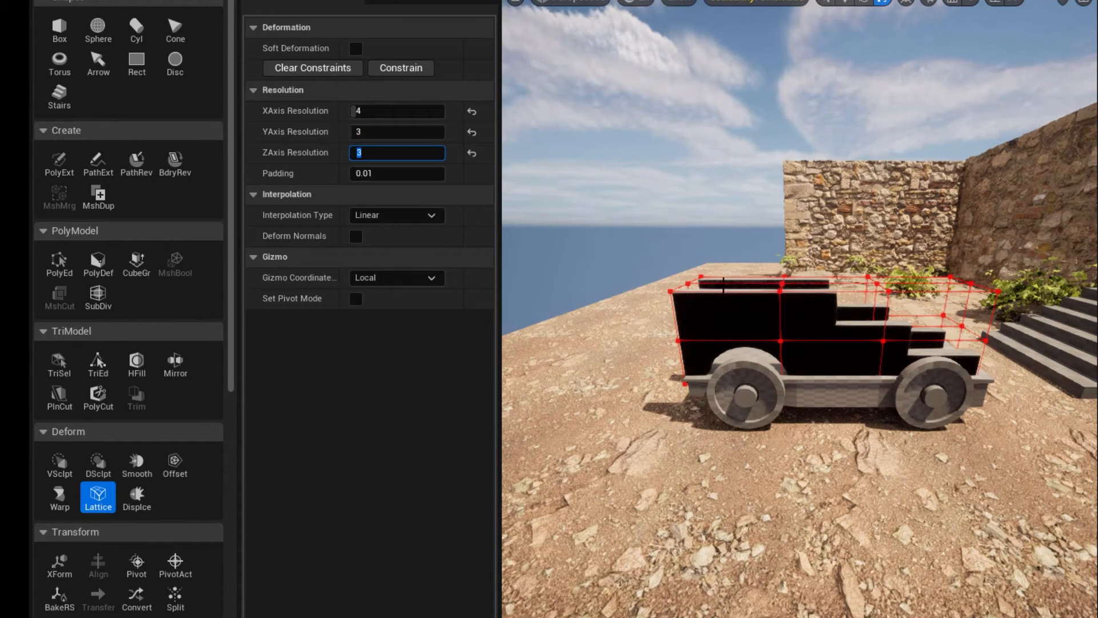
# Raise the top lattice points in the column near the tall end's wheel slightly to peak the side walls.
pyautogui.moveTo(786, 289); pyautogui.dragTo(787, 290)
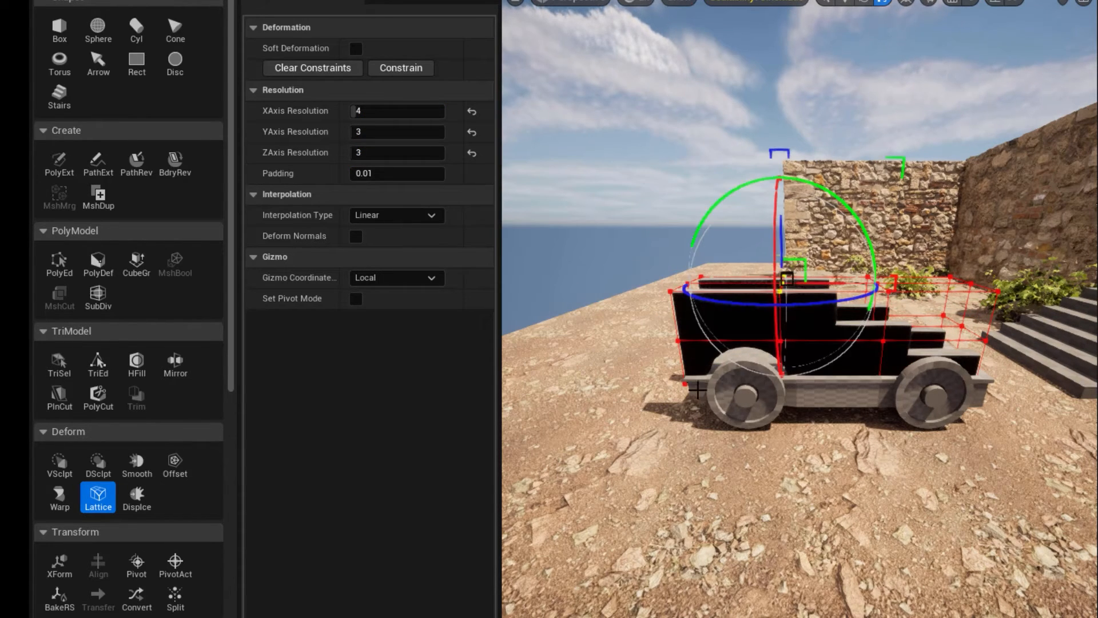
pyautogui.keyDown('alt'); pyautogui.moveTo(667, 388); pyautogui.dragTo(650, 366); pyautogui.keyUp('alt')
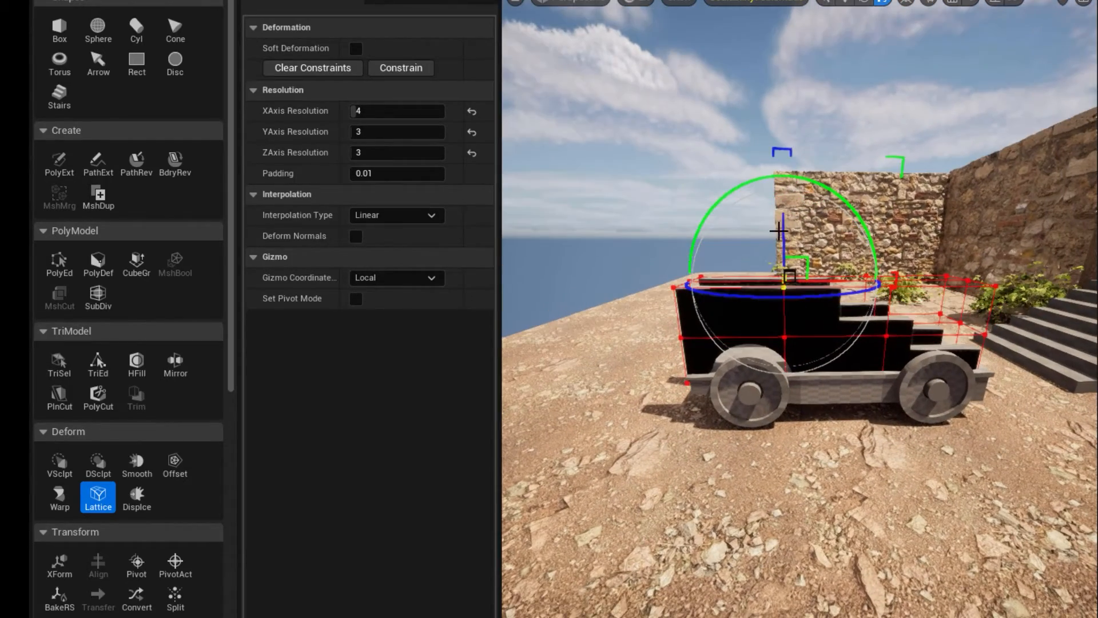
pyautogui.moveTo(778, 231)
pyautogui.mouseDown()
pyautogui.moveTo(777, 207)
pyautogui.moveTo(779, 220)
pyautogui.mouseUp()
pyautogui.keyDown('alt'); pyautogui.moveTo(595, 328); pyautogui.dragTo(613, 323); pyautogui.keyUp('alt')
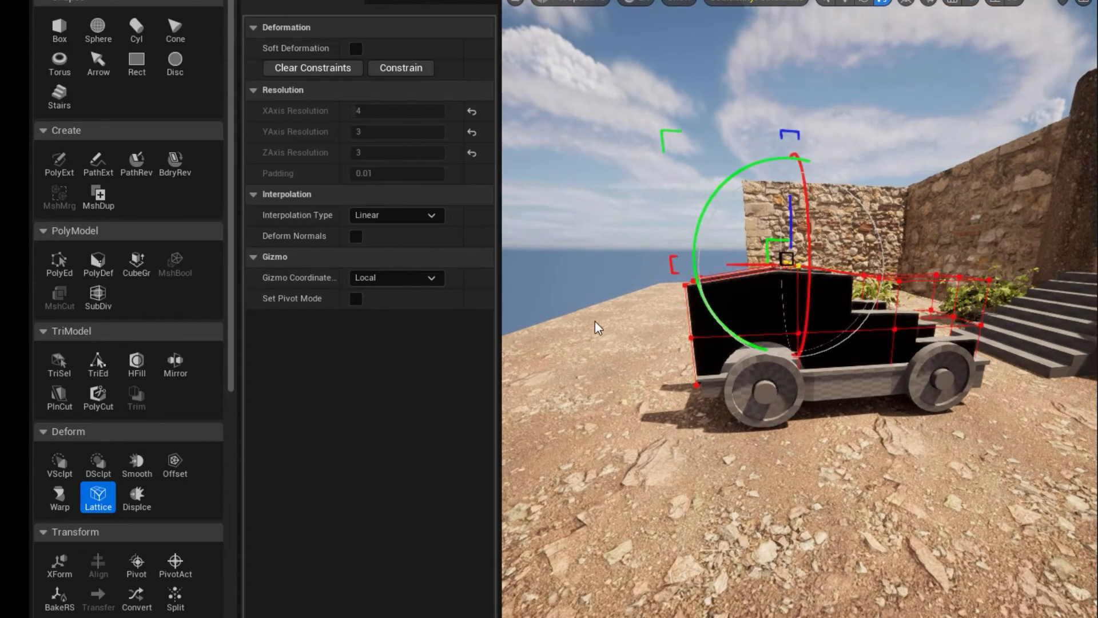
# Pull the tall end's top lattice points and the low end's upper and middle points inward along the cart's length.
pyautogui.moveTo(622, 256); pyautogui.dragTo(699, 308)
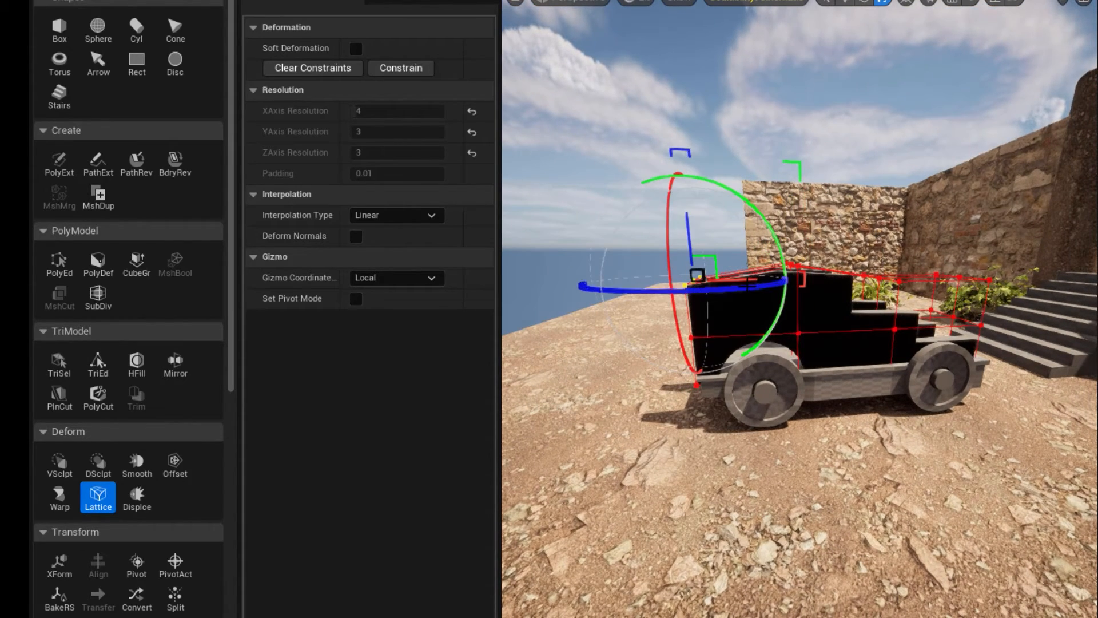
pyautogui.moveTo(746, 278); pyautogui.dragTo(759, 276)
pyautogui.keyDown('alt'); pyautogui.moveTo(919, 444); pyautogui.dragTo(834, 440); pyautogui.keyUp('alt')
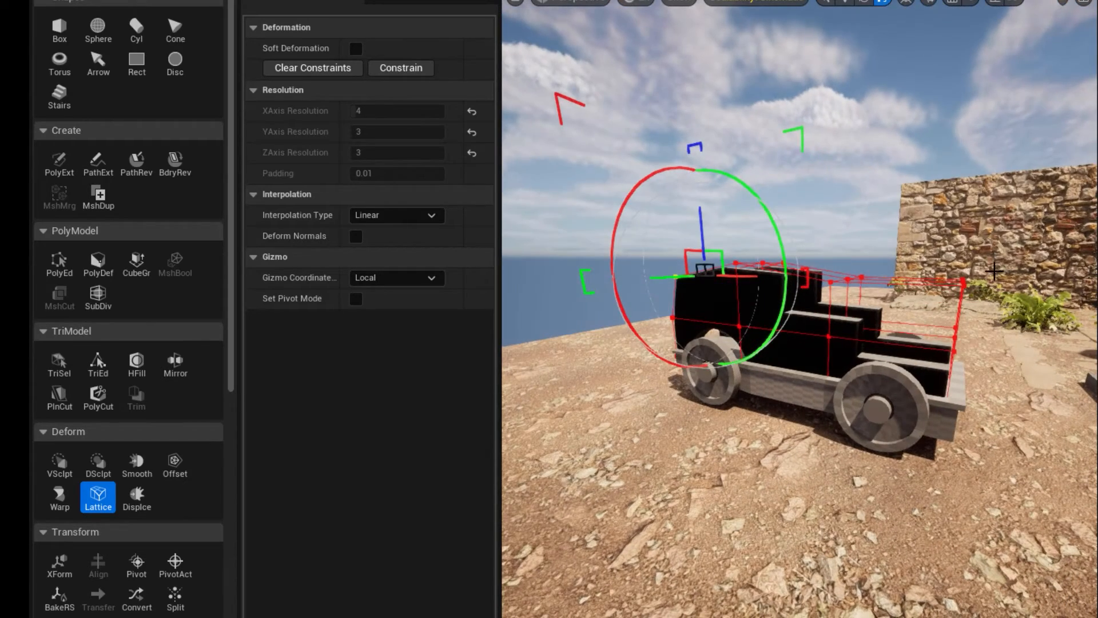
pyautogui.moveTo(941, 254); pyautogui.dragTo(974, 361)
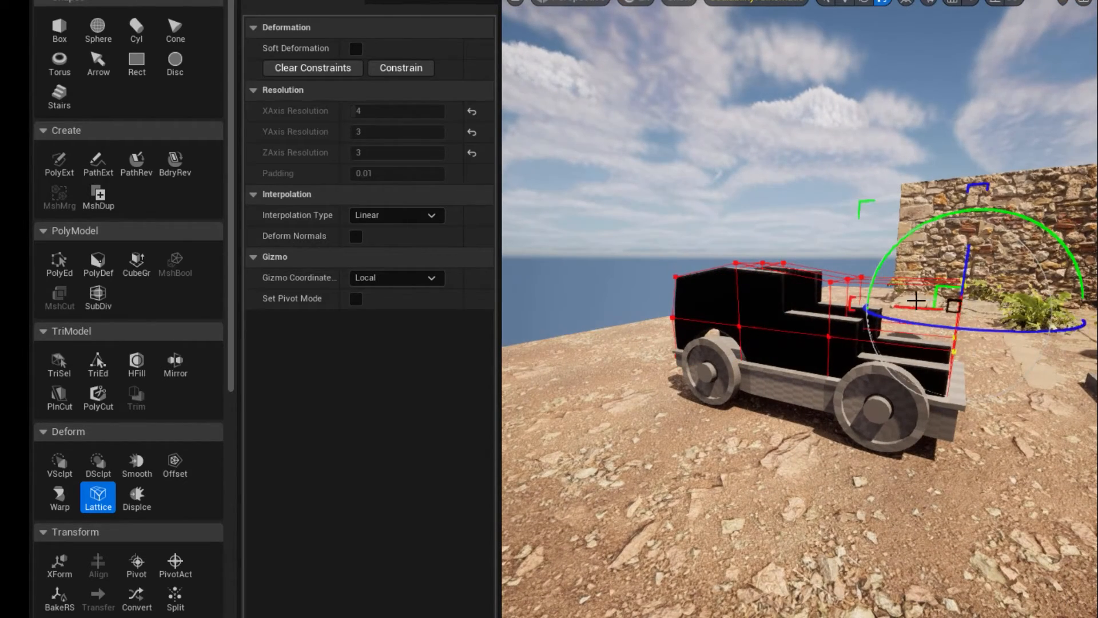
pyautogui.moveTo(911, 307); pyautogui.dragTo(898, 301)
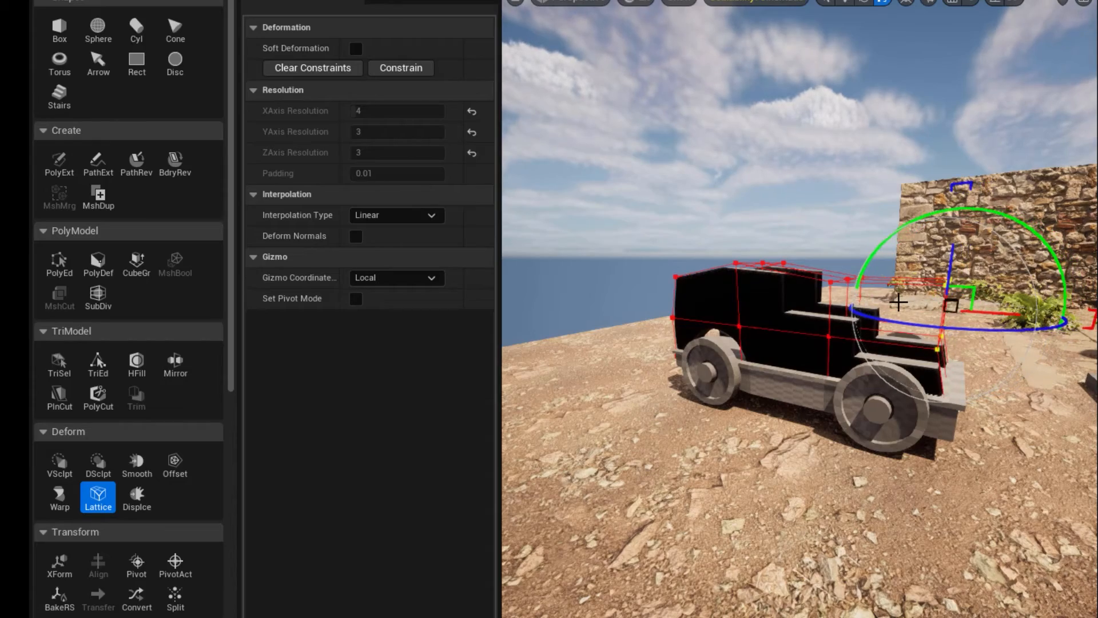
# Apply the lattice deformation to the cart's side walls.
pyautogui.keyDown('alt'); pyautogui.moveTo(789, 384); pyautogui.dragTo(918, 372); pyautogui.keyUp('alt')
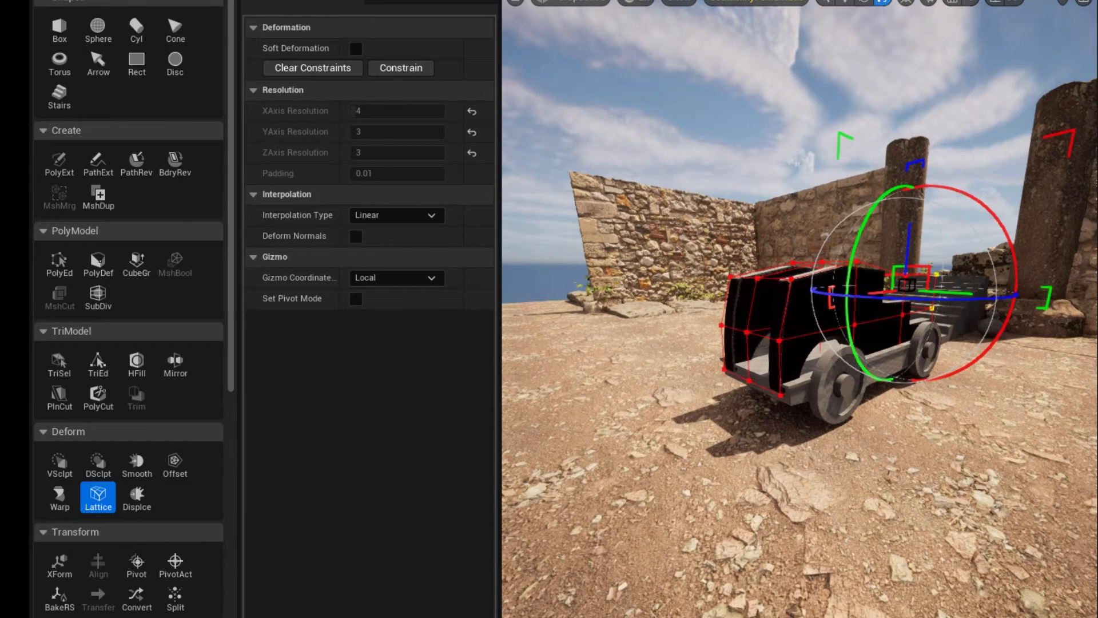
pyautogui.press('Return')
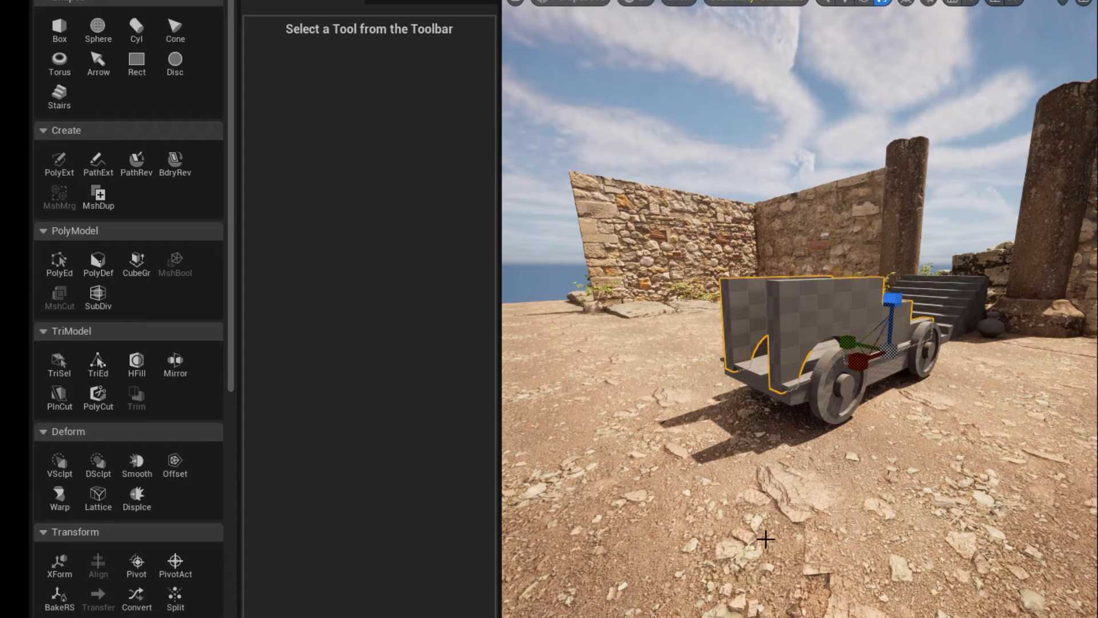
pyautogui.scroll(3, 769, 470)
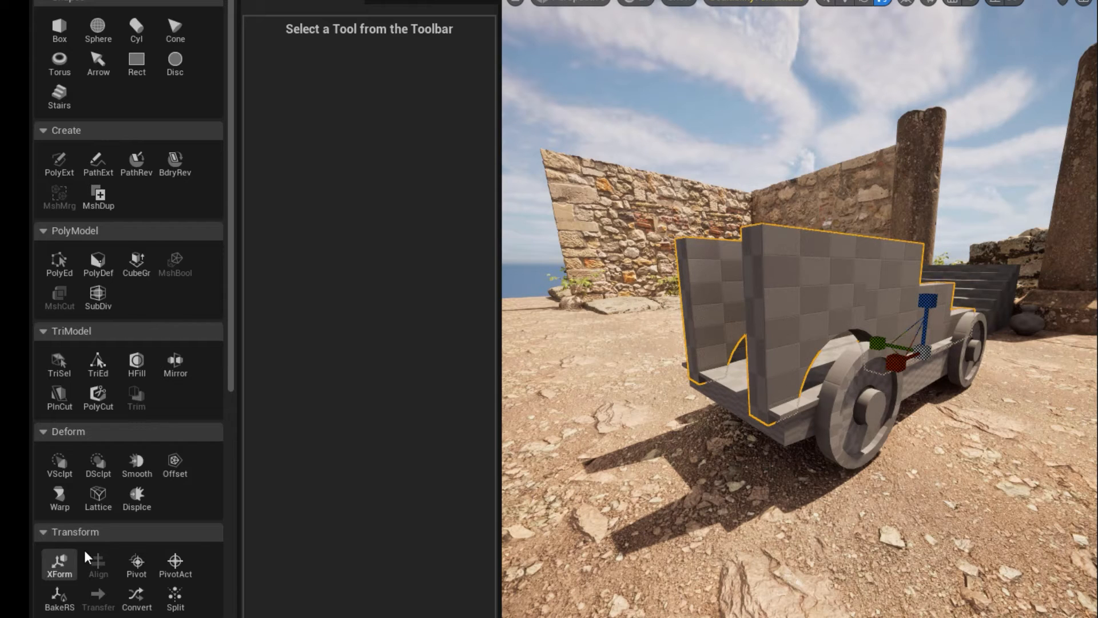
# Trim the tops of the side walls with a horizontal plane cut placed slightly below the tall section's upper edge.
pyautogui.click(58, 397)
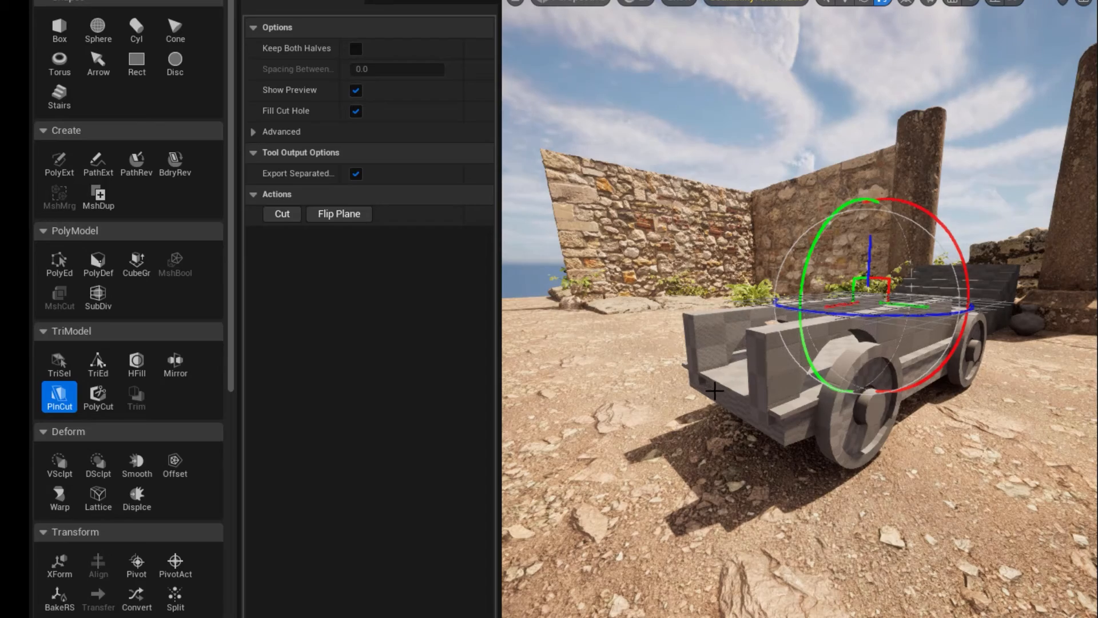
pyautogui.moveTo(791, 424); pyautogui.dragTo(731, 424, button='right')
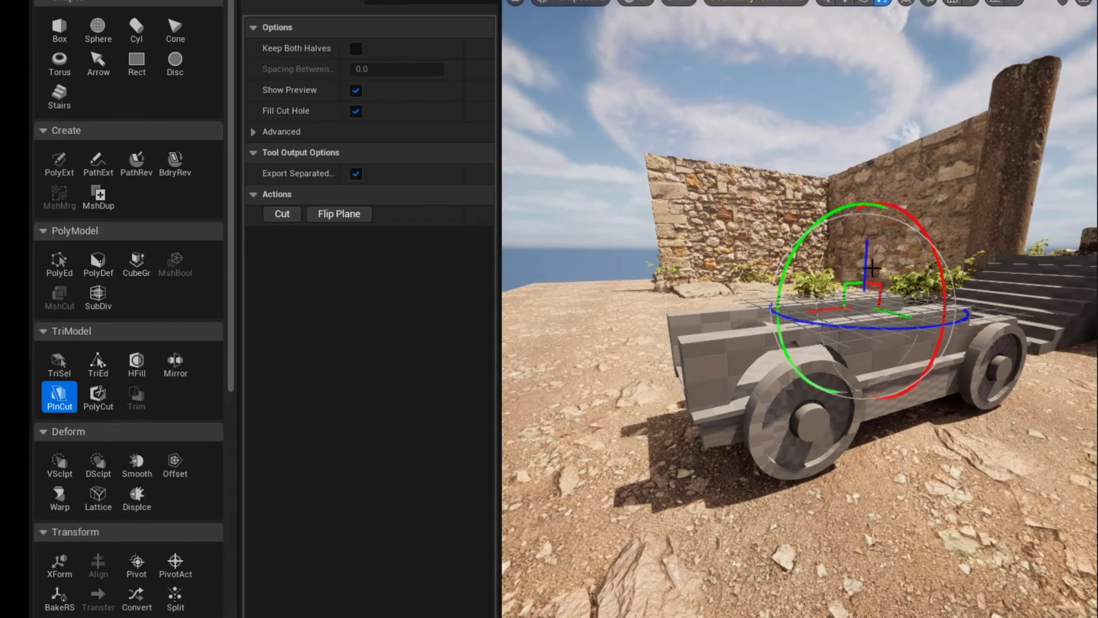
pyautogui.moveTo(871, 268); pyautogui.dragTo(686, 266)
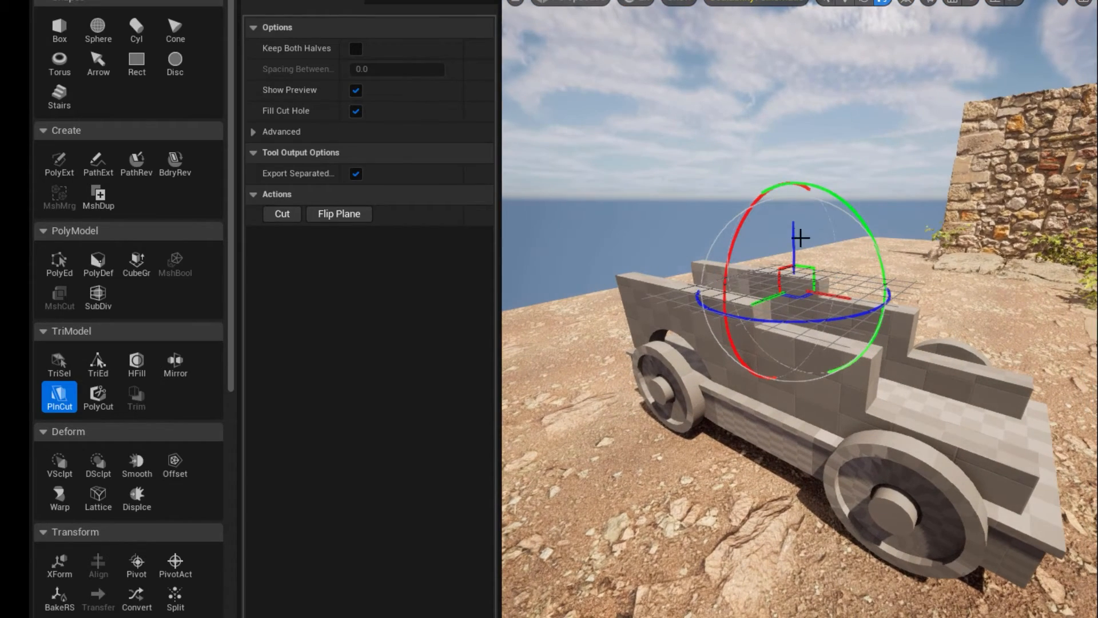
pyautogui.moveTo(800, 238); pyautogui.dragTo(779, 229)
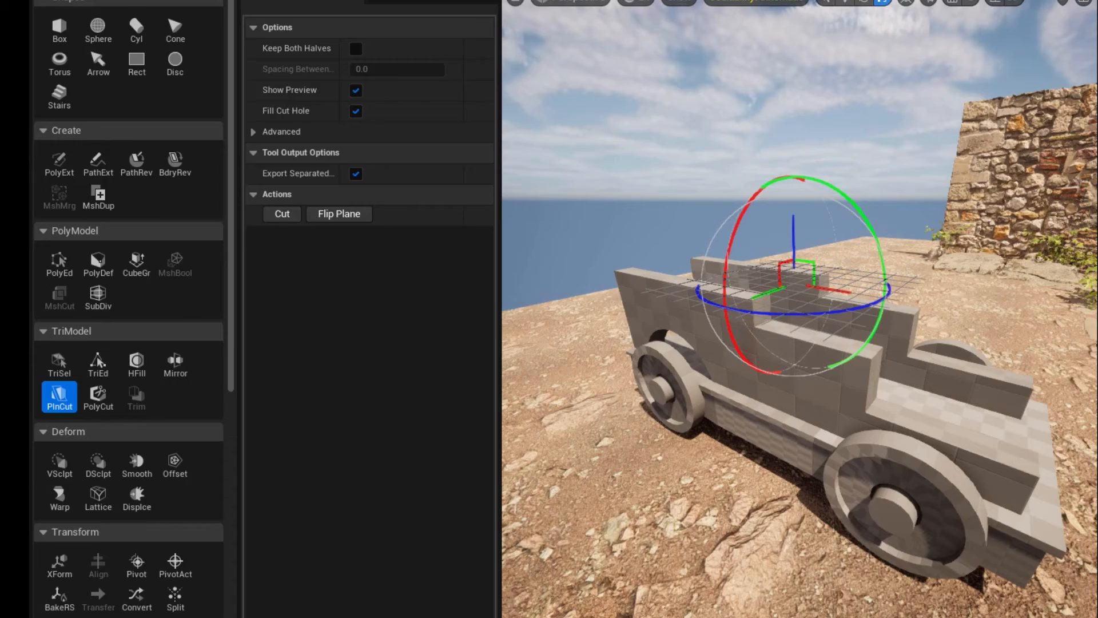
pyautogui.press('Return')
# Start a circular polygon cut through the side walls and set the circle's width to 30.
pyautogui.keyDown('alt'); pyautogui.moveTo(651, 582); pyautogui.dragTo(723, 575); pyautogui.keyUp('alt')
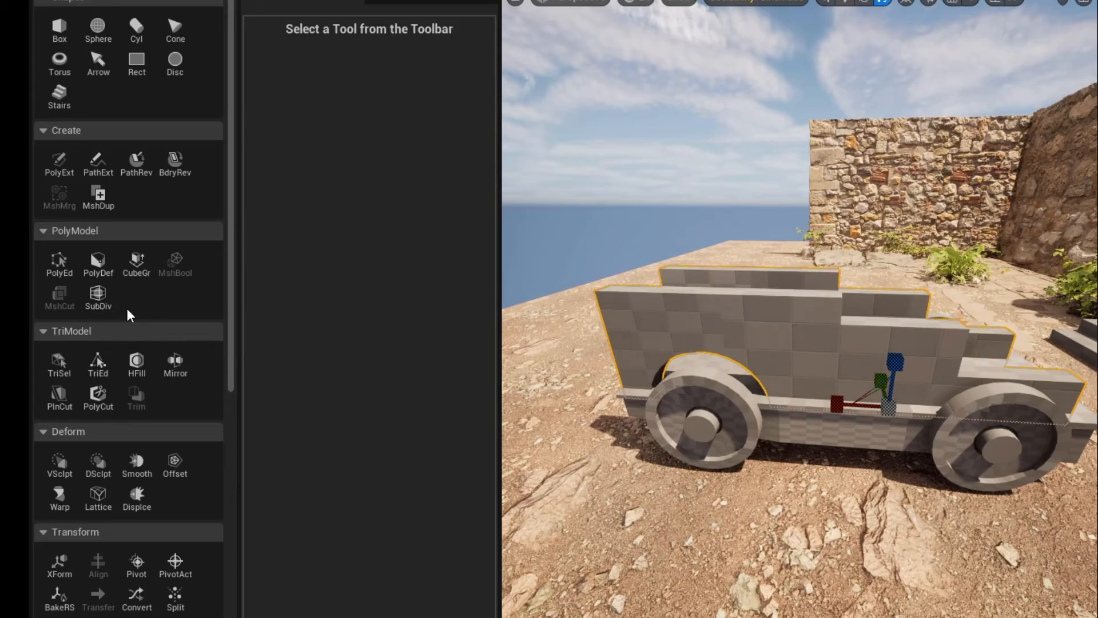
pyautogui.click(99, 394)
pyautogui.keyDown('alt'); pyautogui.moveTo(883, 440); pyautogui.dragTo(518, 243); pyautogui.keyUp('alt')
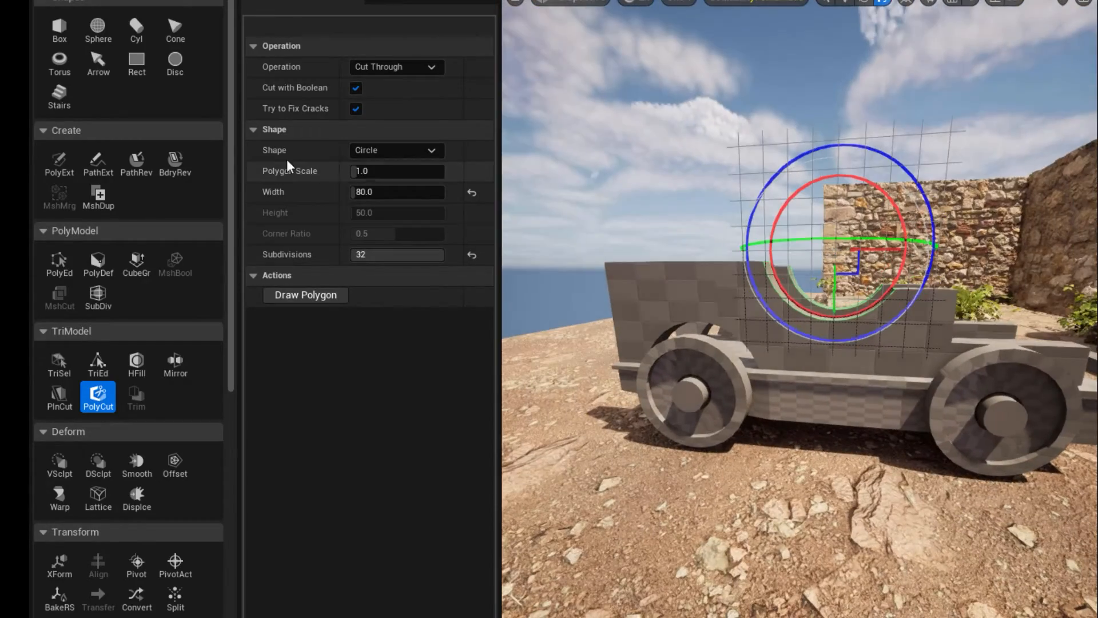
pyautogui.click(375, 194)
pyautogui.write('30')
pyautogui.press('Return')
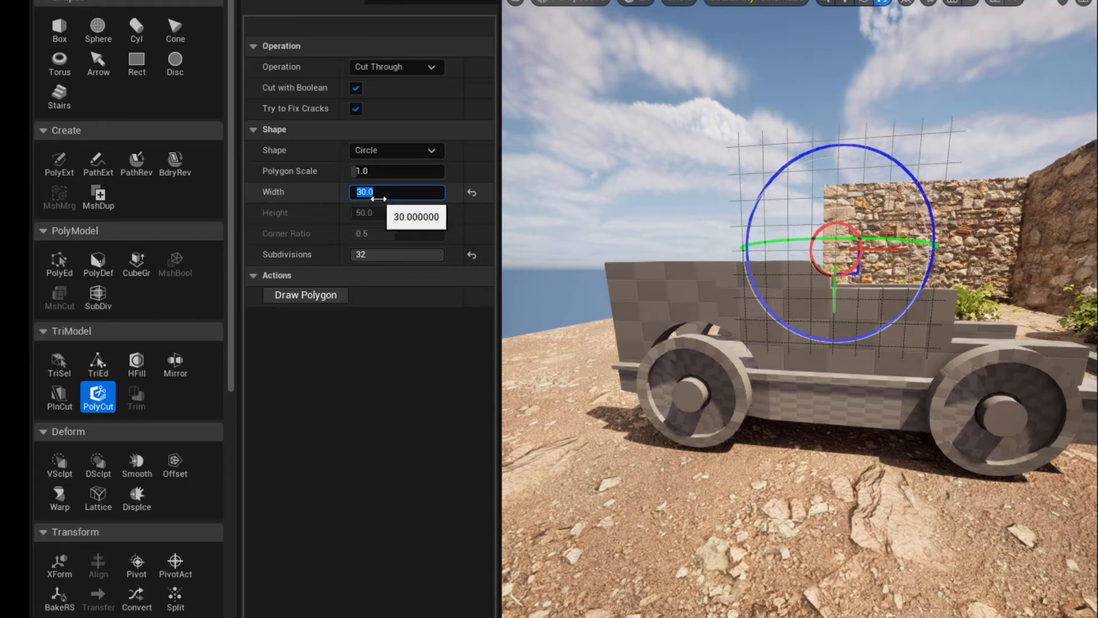
# Position the circle on the tall section's top edge near the step, set its width to 25, and cut the rounded notches.
pyautogui.moveTo(877, 275); pyautogui.dragTo(839, 276)
pyautogui.click(394, 192)
pyautogui.write('25')
pyautogui.press('Return')
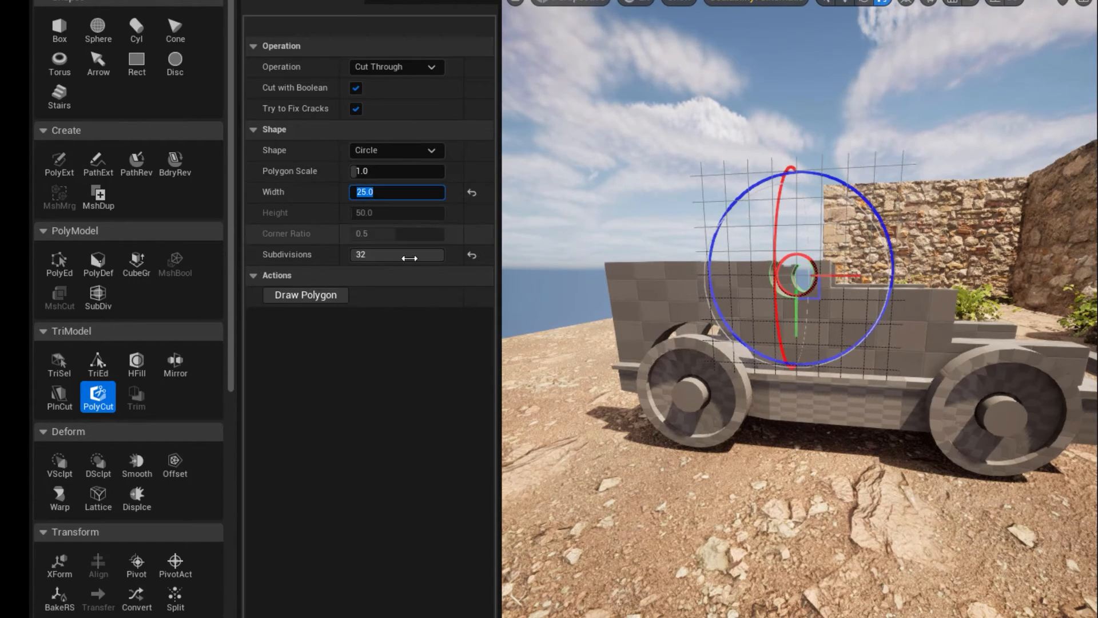
pyautogui.moveTo(615, 400)
pyautogui.keyDown('alt'); pyautogui.mouseDown()
pyautogui.moveTo(749, 426)
pyautogui.moveTo(615, 400)
pyautogui.mouseUp(); pyautogui.keyUp('alt')
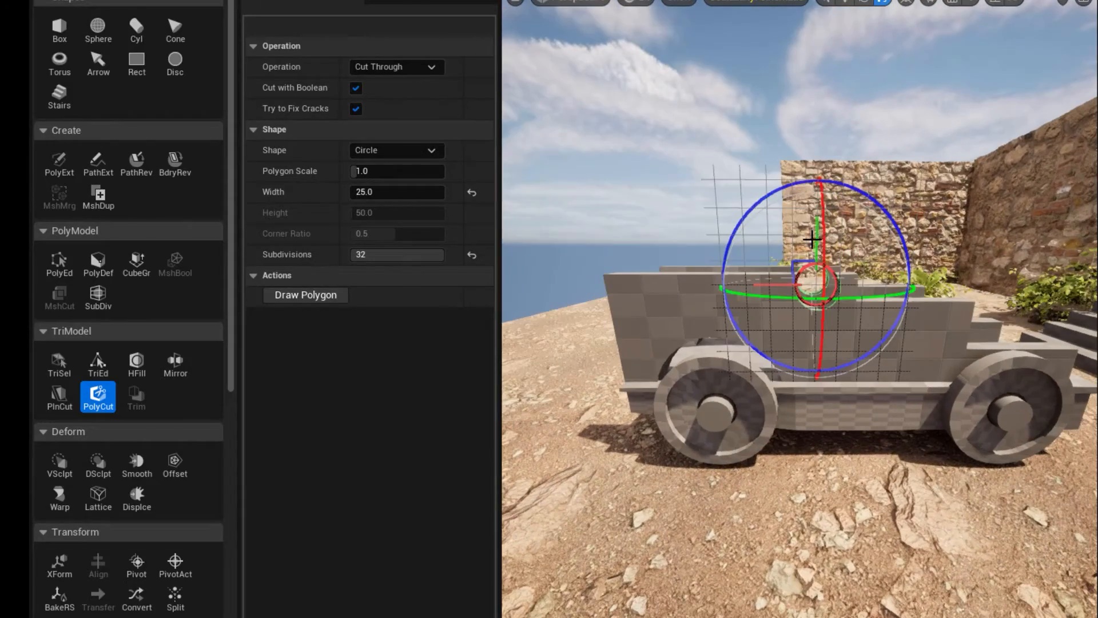
pyautogui.moveTo(816, 239); pyautogui.dragTo(815, 226)
pyautogui.click(783, 616)
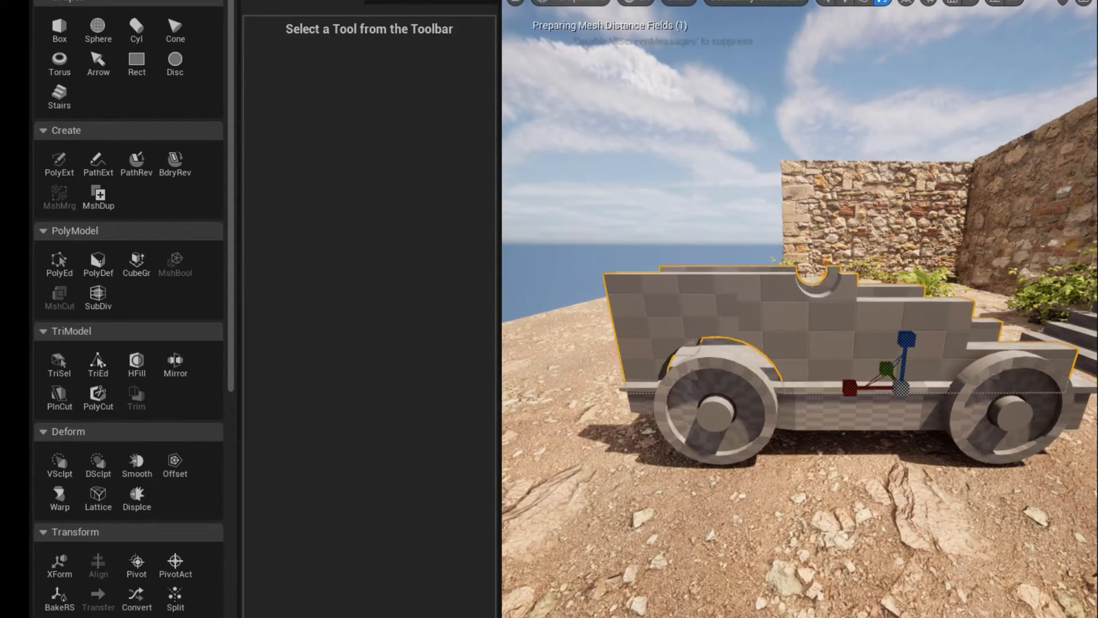
# Create an upright cylinder with a radius of 15 and a height of 130 between the cart's side walls.
pyautogui.keyDown('alt'); pyautogui.moveTo(738, 457); pyautogui.dragTo(889, 438); pyautogui.keyUp('alt')
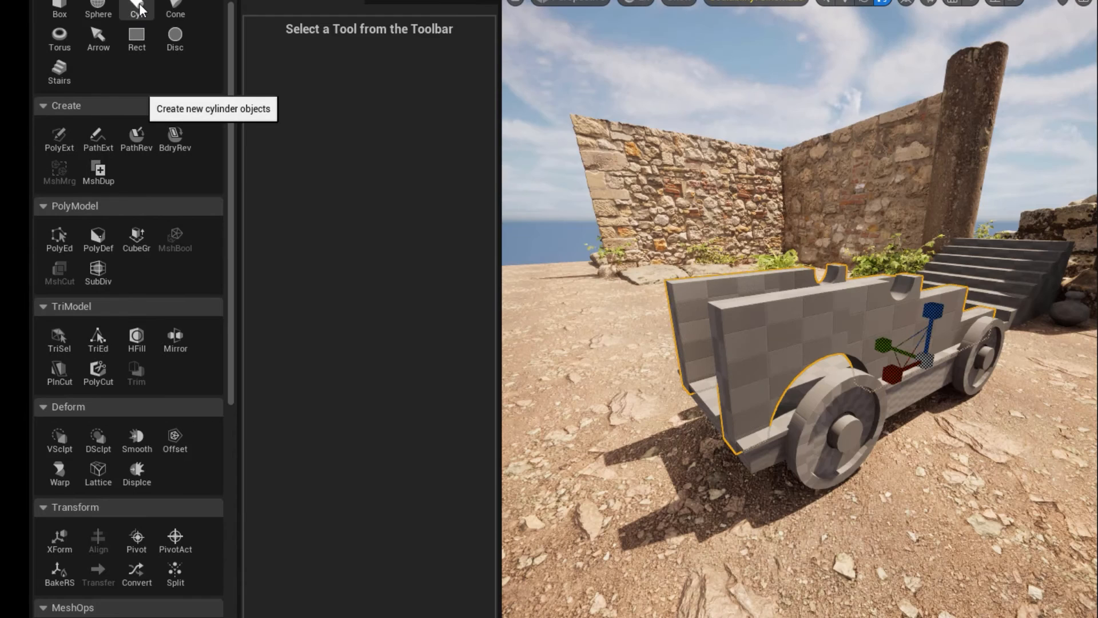
pyautogui.click(136, 6)
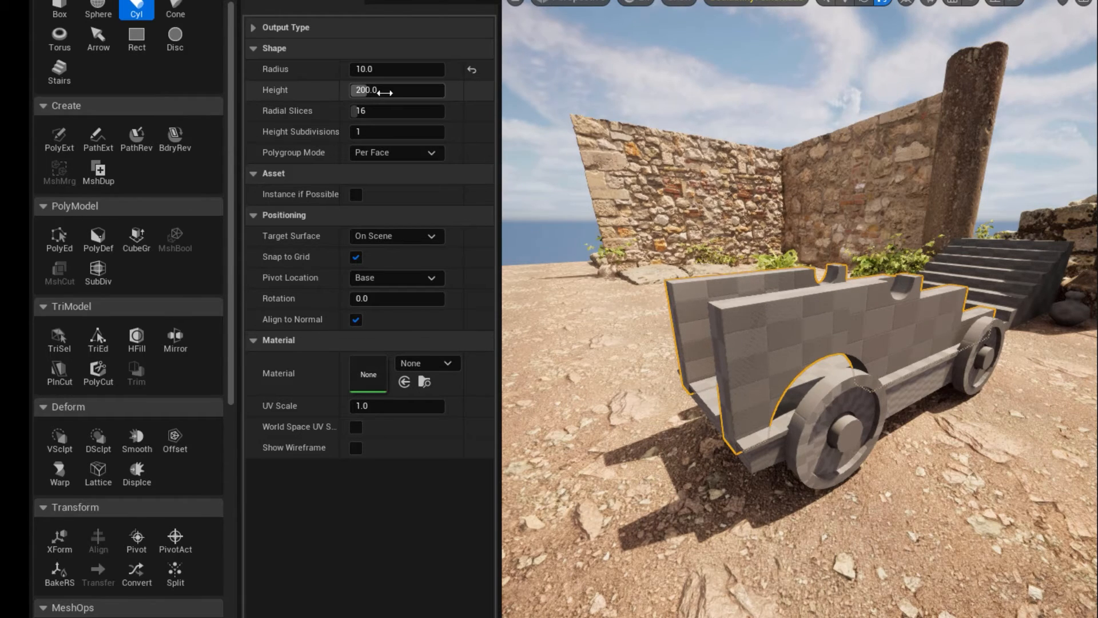
pyautogui.click(369, 70)
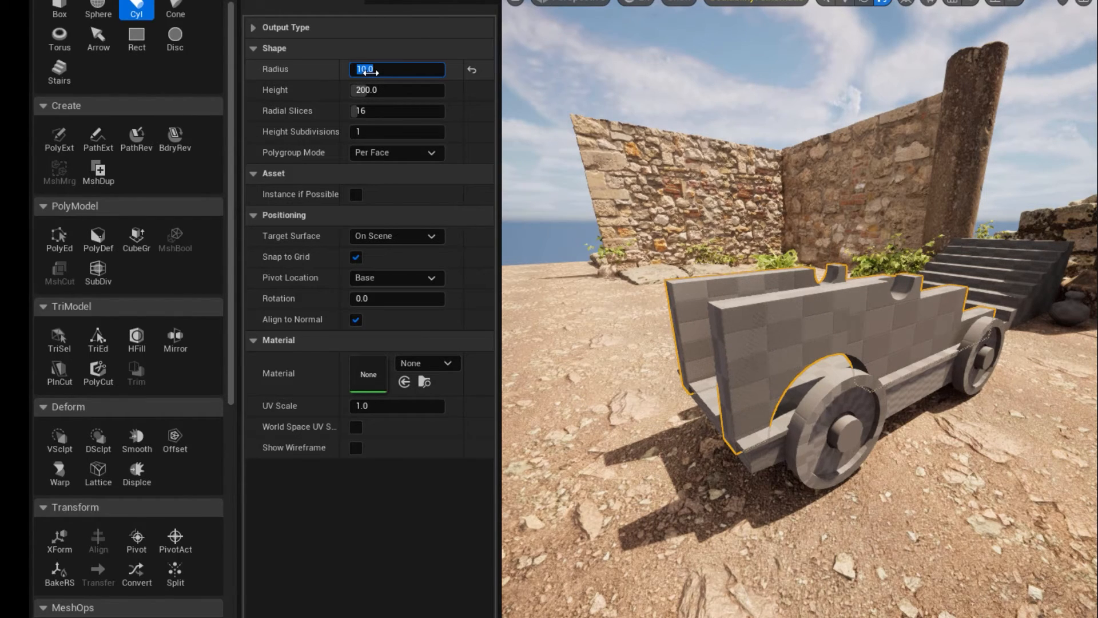
pyautogui.write('50')
pyautogui.press('Return')
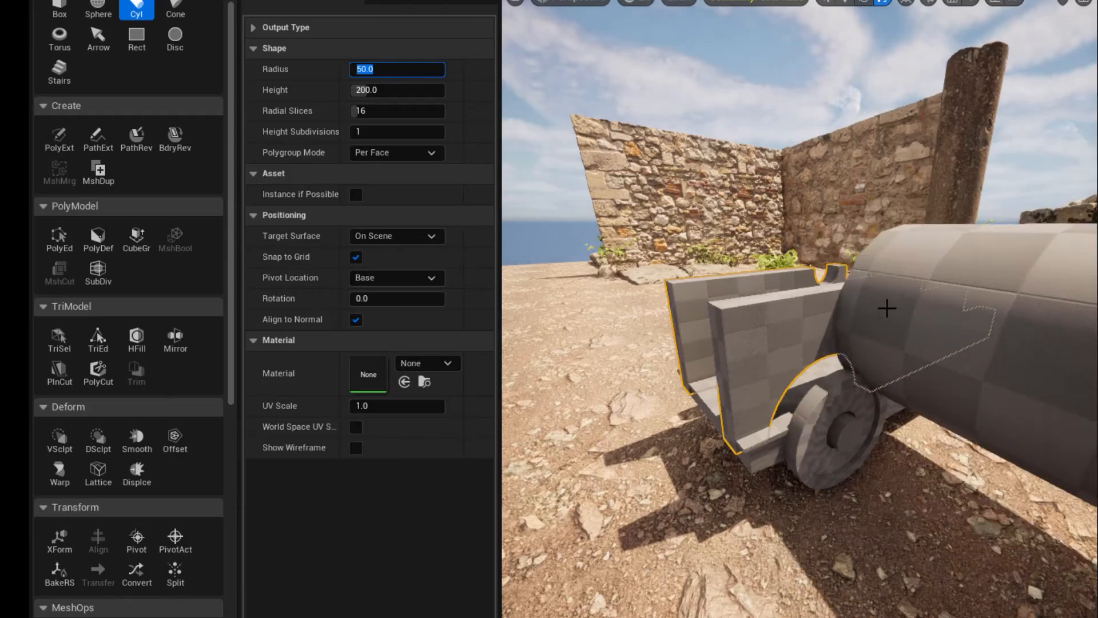
pyautogui.write('40')
pyautogui.press('Return')
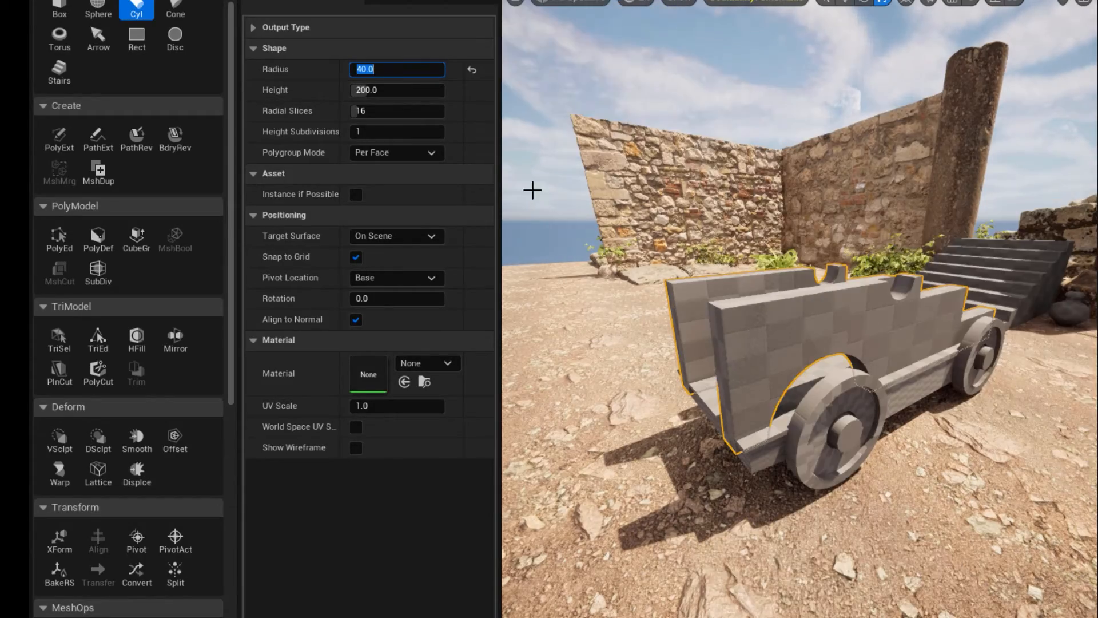
pyautogui.write('30')
pyautogui.keyDown('alt'); pyautogui.moveTo(789, 320); pyautogui.dragTo(875, 328); pyautogui.keyUp('alt')
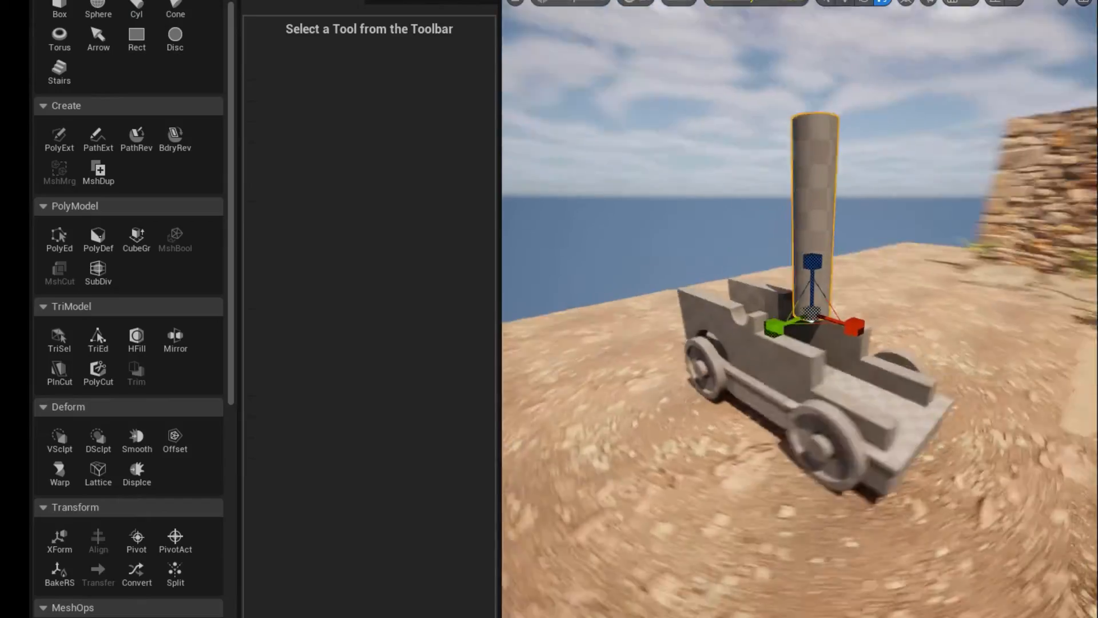
pyautogui.keyDown('alt'); pyautogui.moveTo(779, 123); pyautogui.dragTo(781, 201); pyautogui.keyUp('alt')
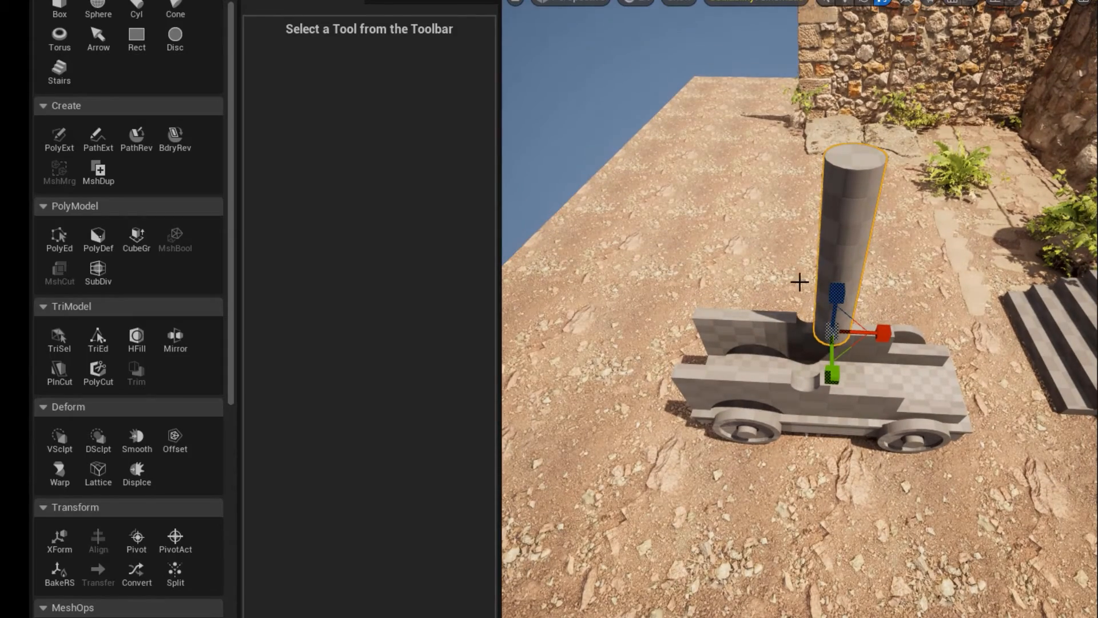
pyautogui.click(59, 237)
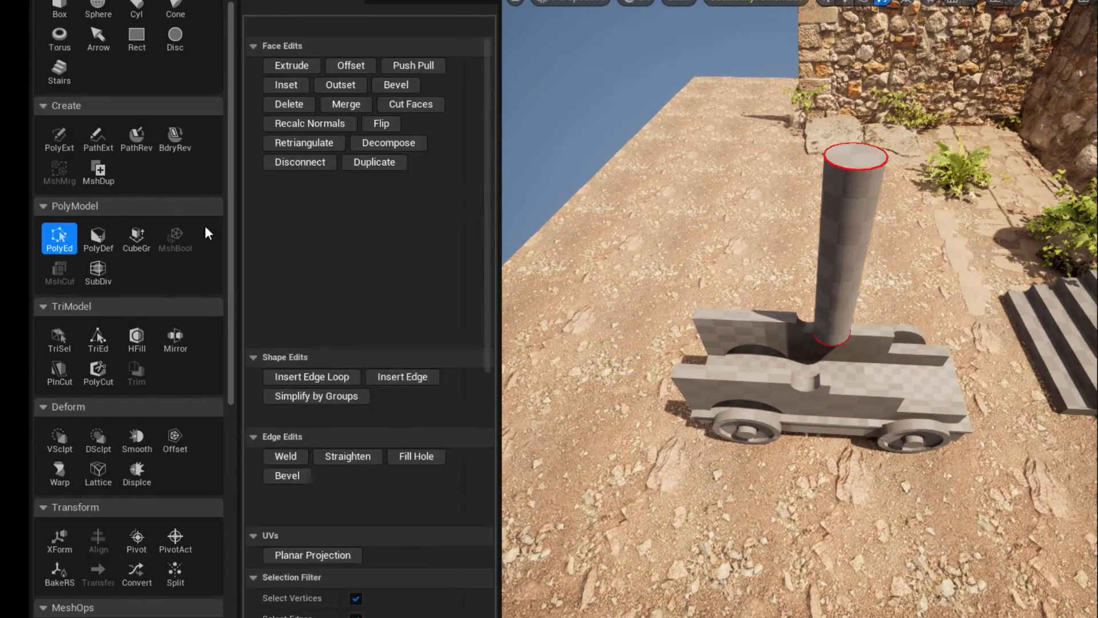
pyautogui.click(858, 153)
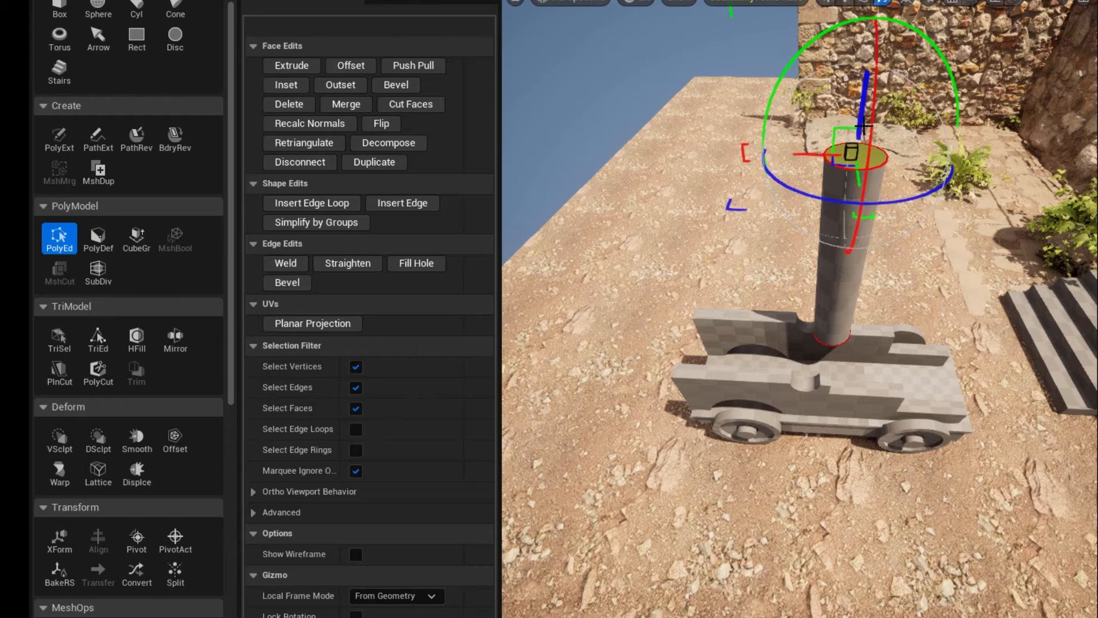
pyautogui.moveTo(864, 127); pyautogui.dragTo(844, 138)
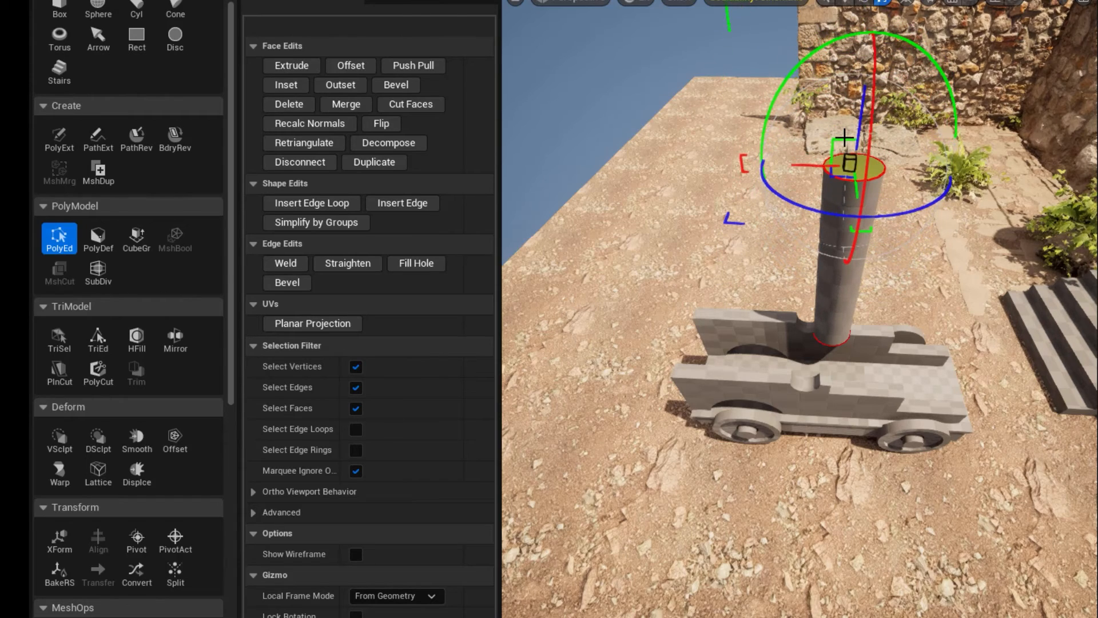
pyautogui.press('Return')
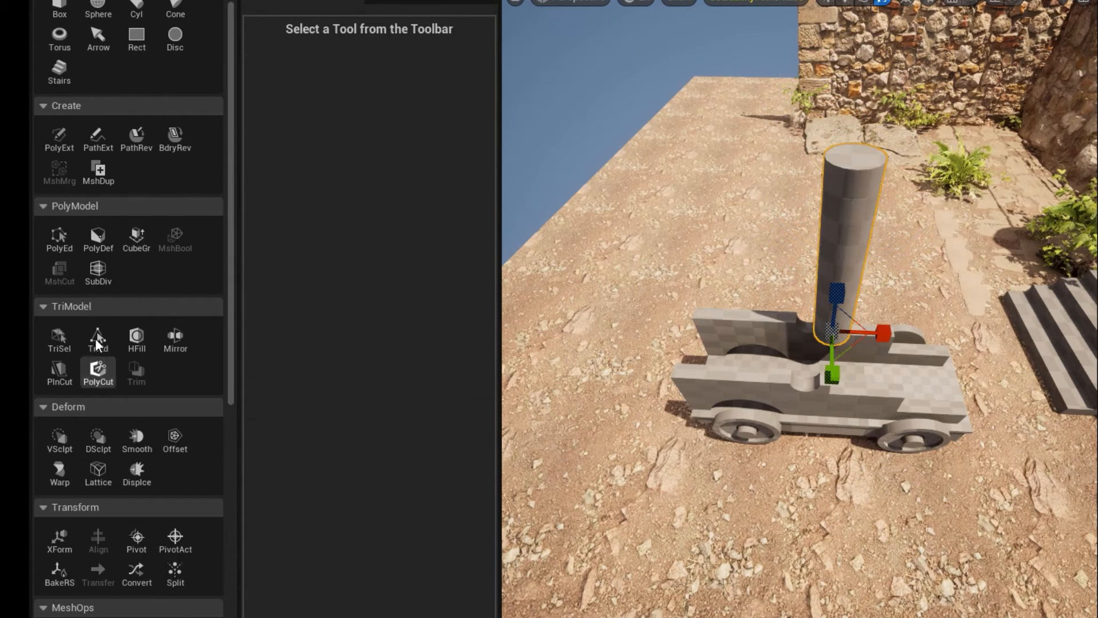
pyautogui.click(135, 8)
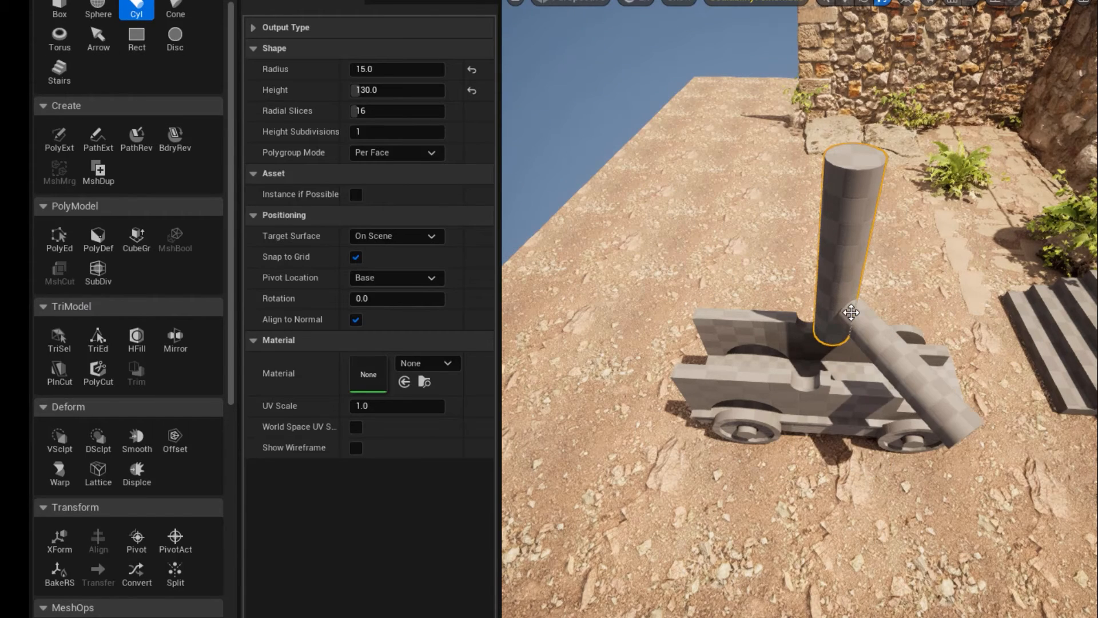
pyautogui.press('Escape')
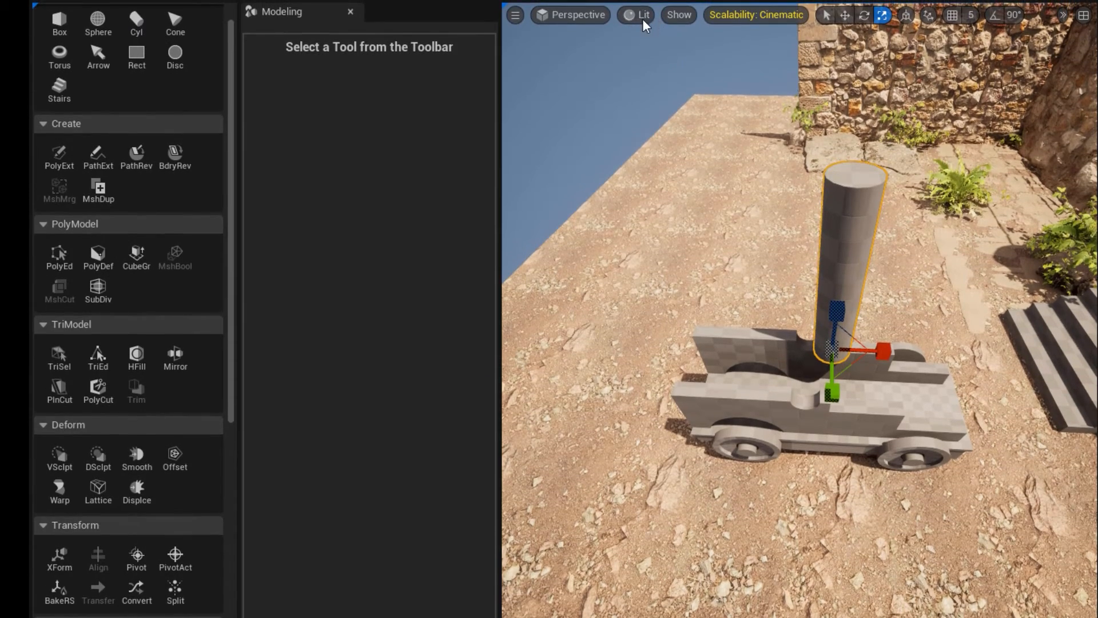
# Switch the viewport to Wireframe shading and delete the upright cylinder.
pyautogui.click(643, 18)
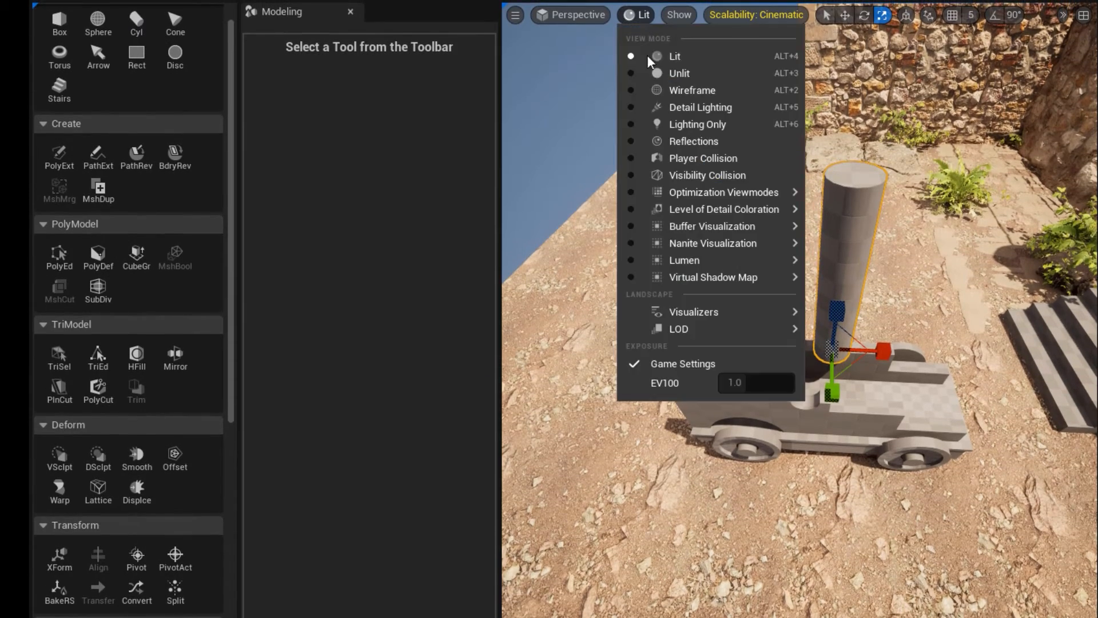
pyautogui.click(660, 84)
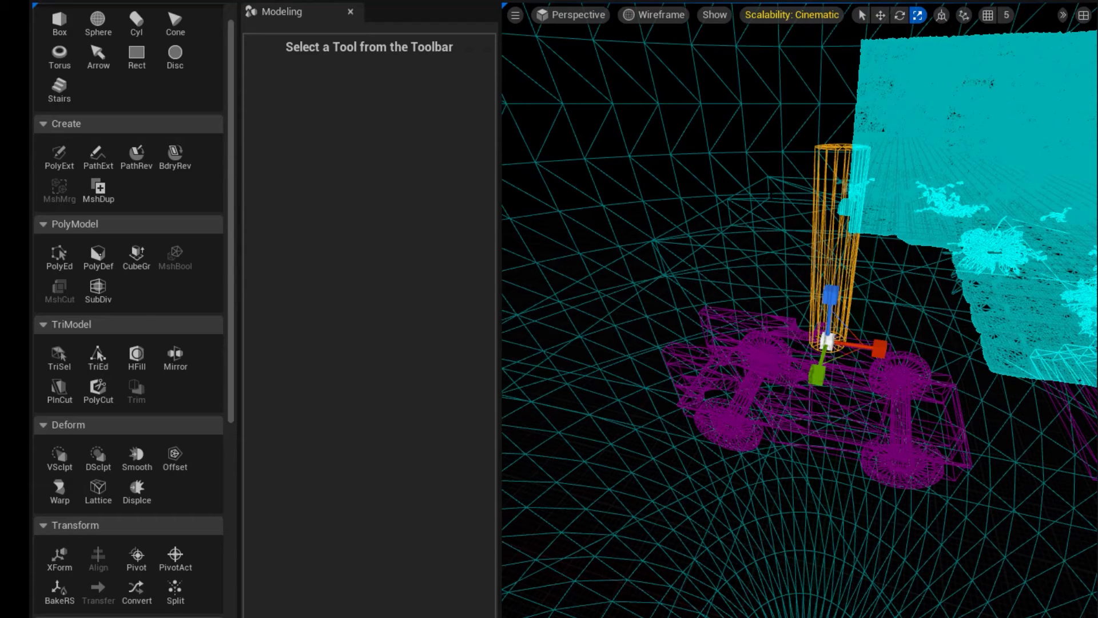
pyautogui.press('Delete')
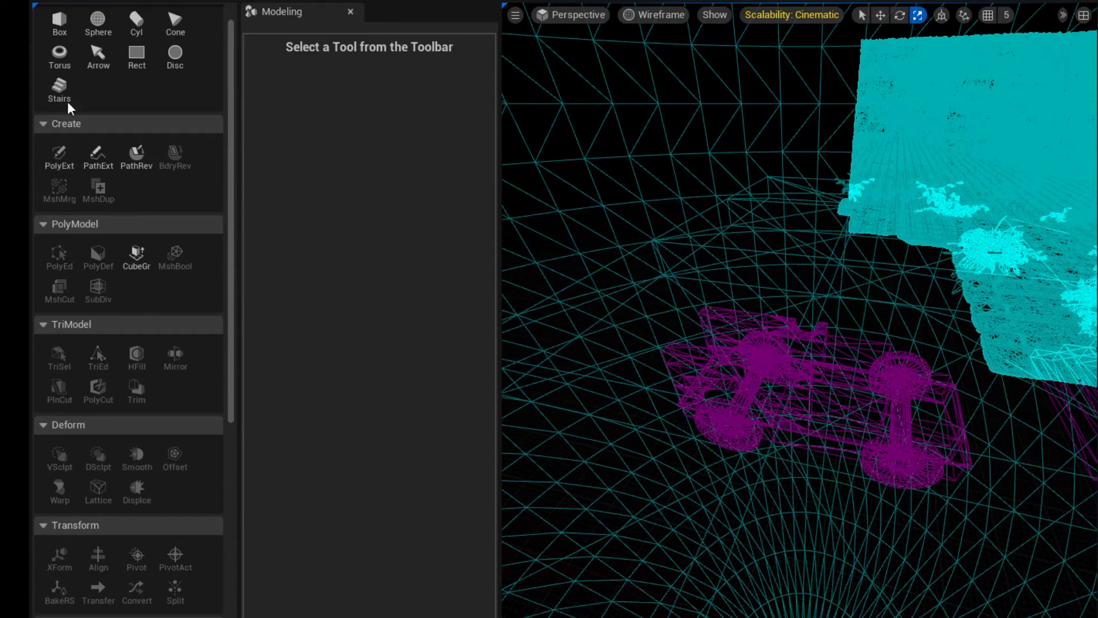
# Place a new upright cylinder with 12 height subdivisions on the cart, and return the viewport to Lit shading.
pyautogui.click(129, 20)
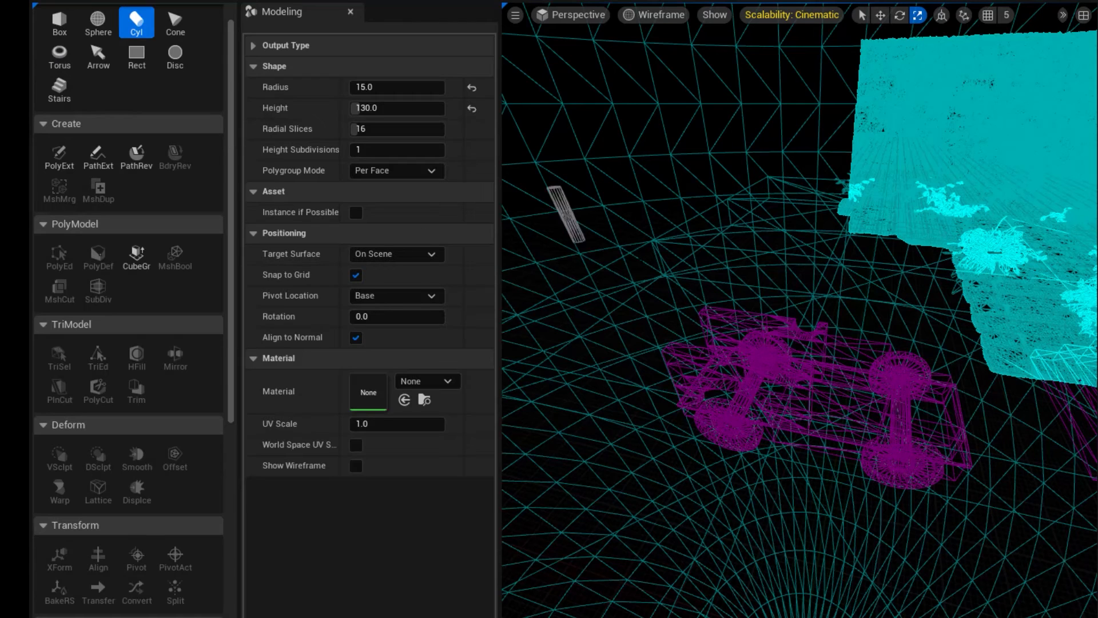
pyautogui.click(375, 153)
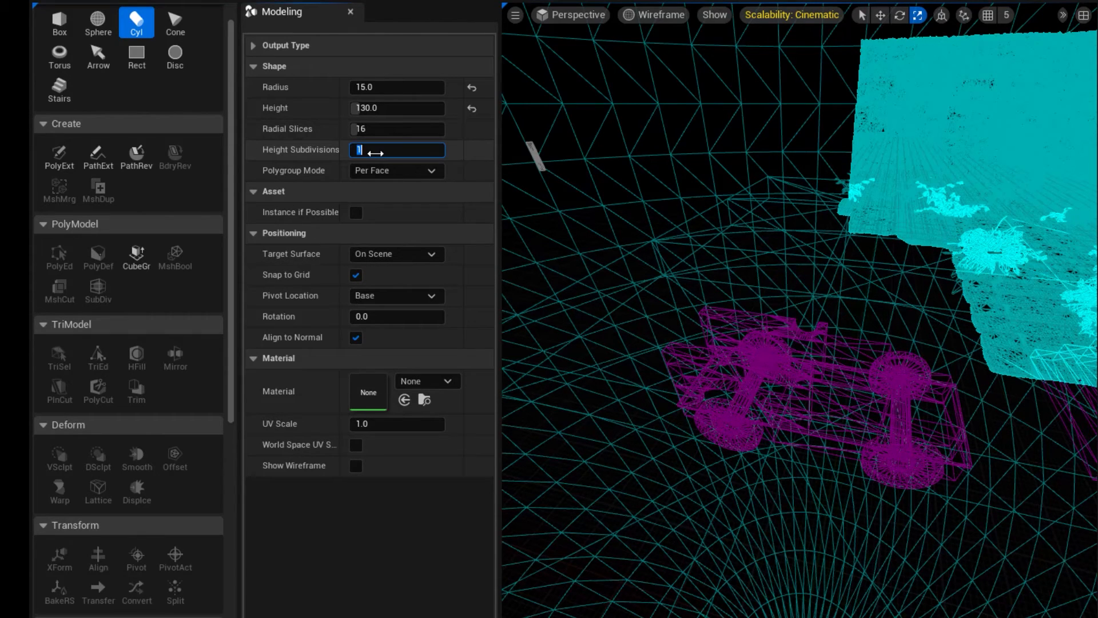
pyautogui.write('12')
pyautogui.press('Return')
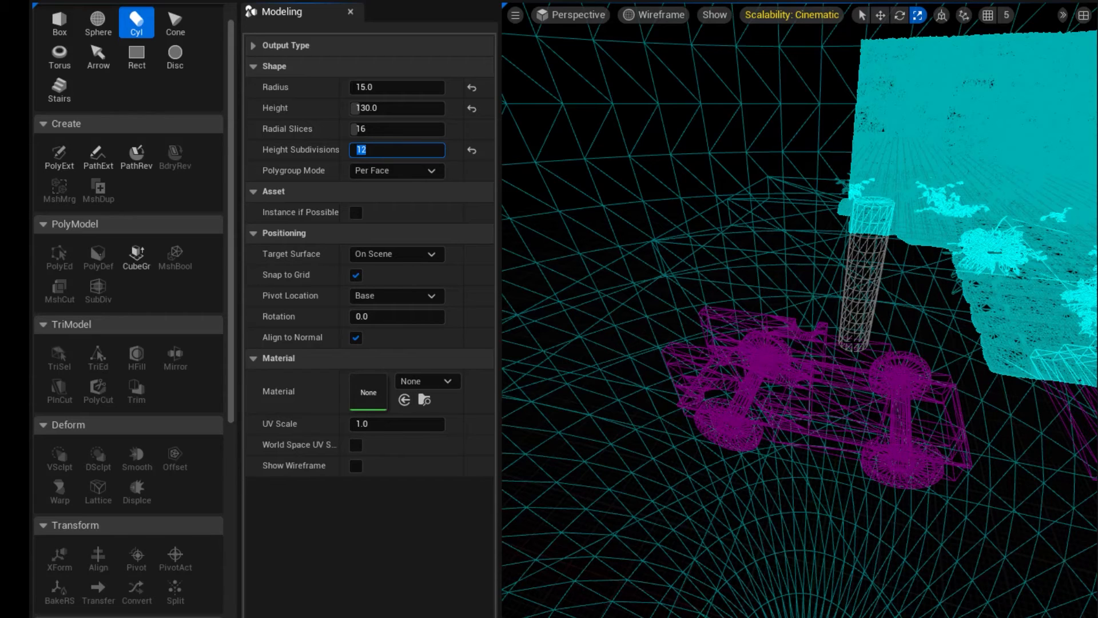
pyautogui.click(854, 345)
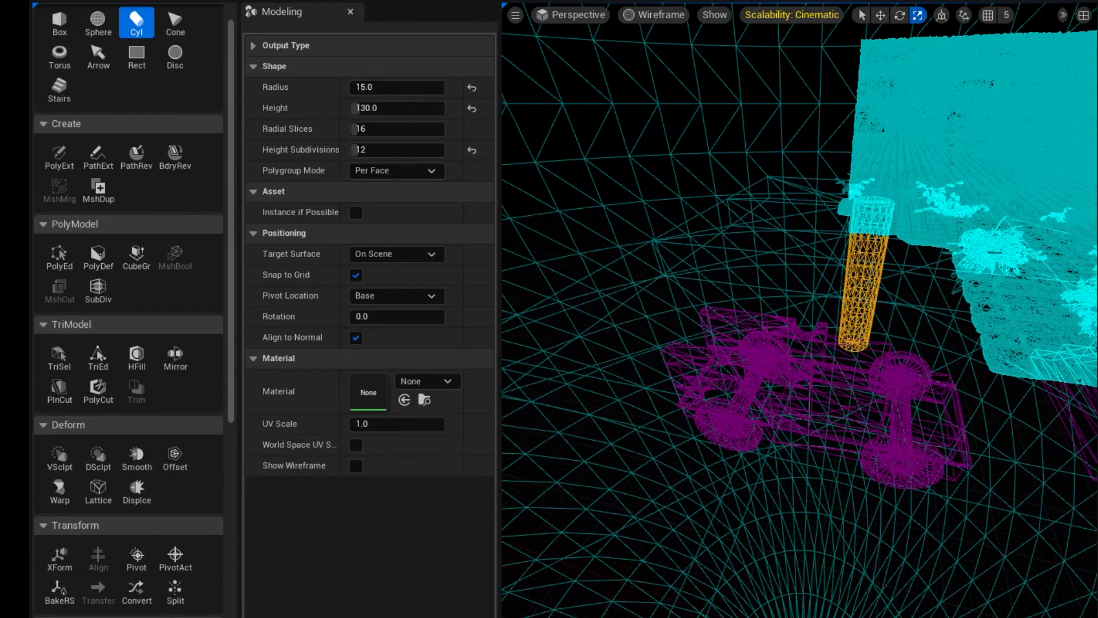
pyautogui.press('Escape')
pyautogui.click(640, 13)
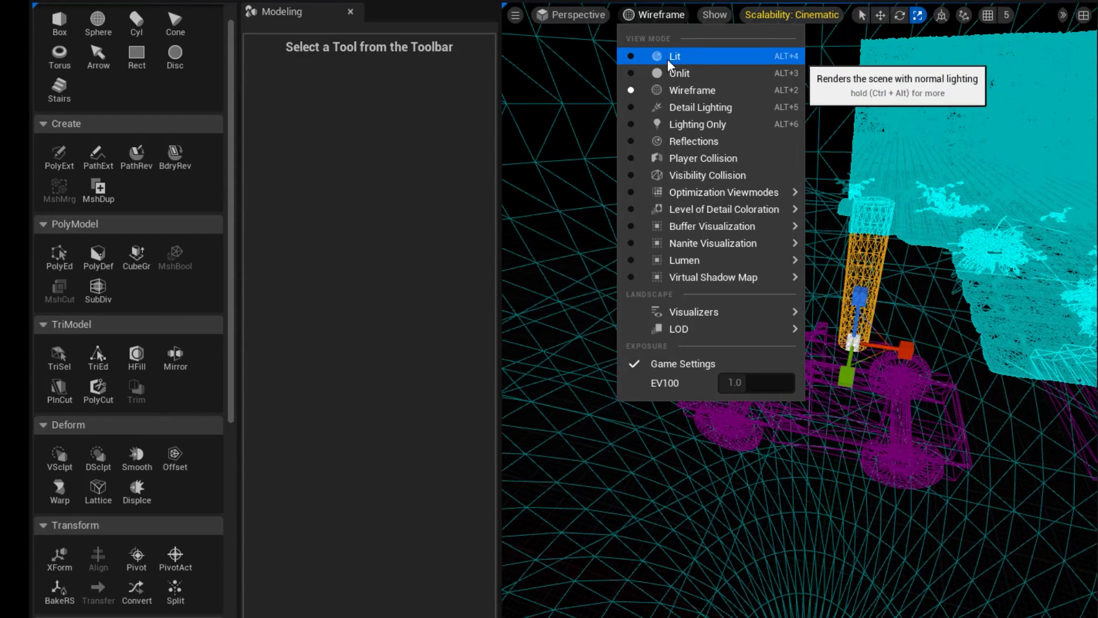
pyautogui.click(667, 56)
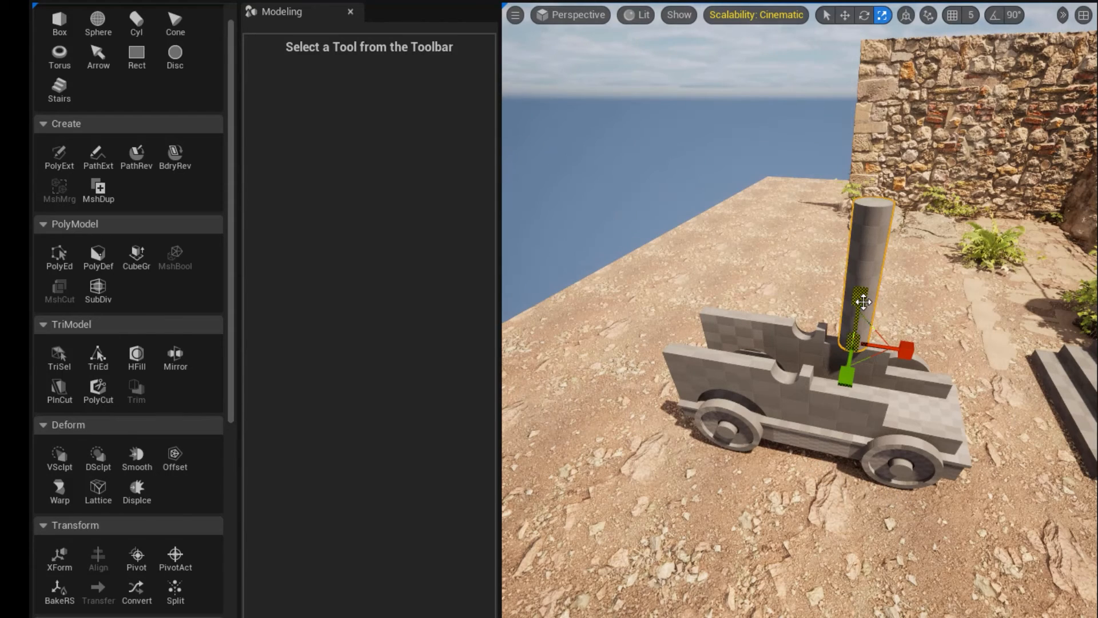
# Rotate the upright cylinder so that it tilts toward the cart's tall end like a cannon barrel.
pyautogui.moveTo(863, 302); pyautogui.dragTo(859, 302, button='right')
pyautogui.press('e')
pyautogui.moveTo(909, 280); pyautogui.dragTo(947, 358)
pyautogui.press('r')
# Move the tilted cylinder down and along the cart so it lies between the side walls, resting over their rounded notches.
pyautogui.press('w')
pyautogui.moveTo(900, 304); pyautogui.dragTo(895, 331)
pyautogui.moveTo(934, 380); pyautogui.dragTo(893, 365)
pyautogui.press('r')
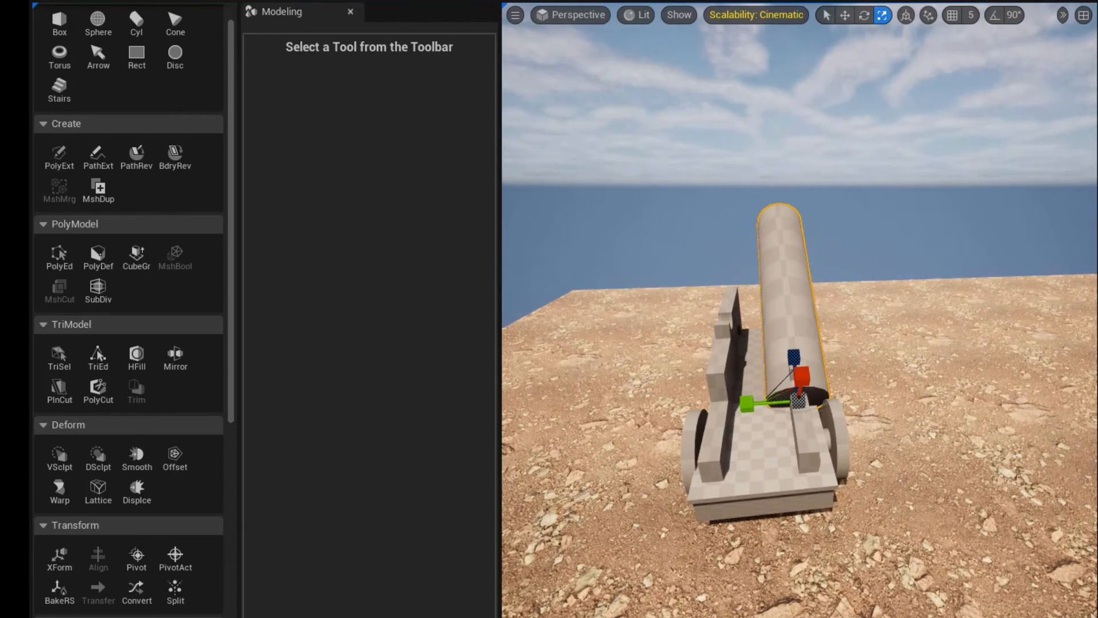
pyautogui.press('w')
pyautogui.moveTo(767, 402); pyautogui.dragTo(746, 413)
pyautogui.press('r')
pyautogui.press('w')
pyautogui.moveTo(758, 355); pyautogui.dragTo(759, 347)
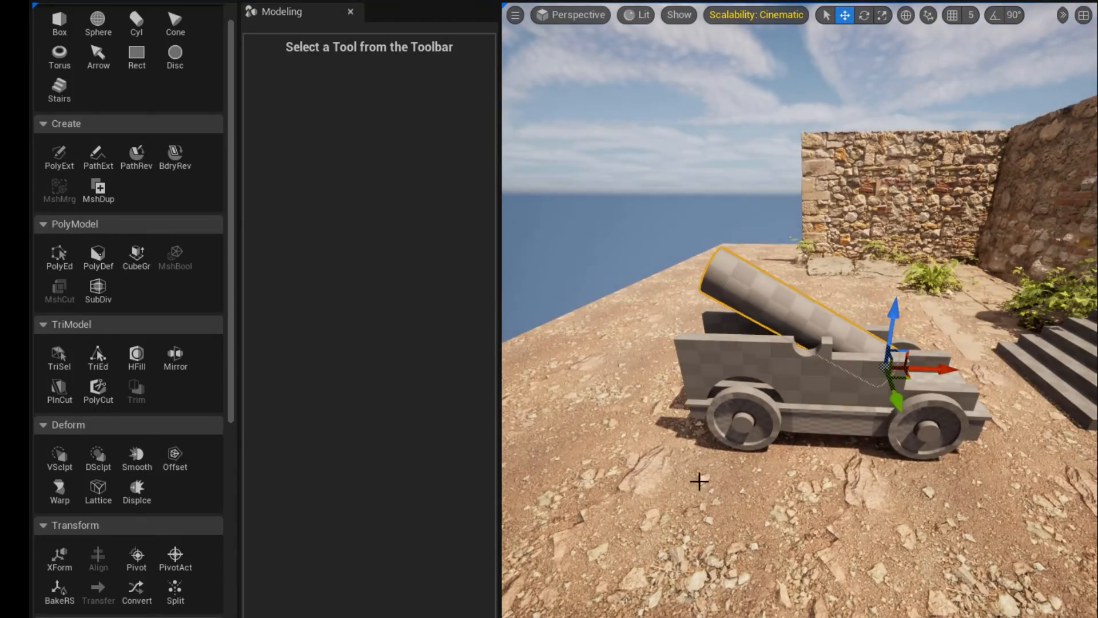
pyautogui.moveTo(760, 491); pyautogui.dragTo(723, 431, button='right')
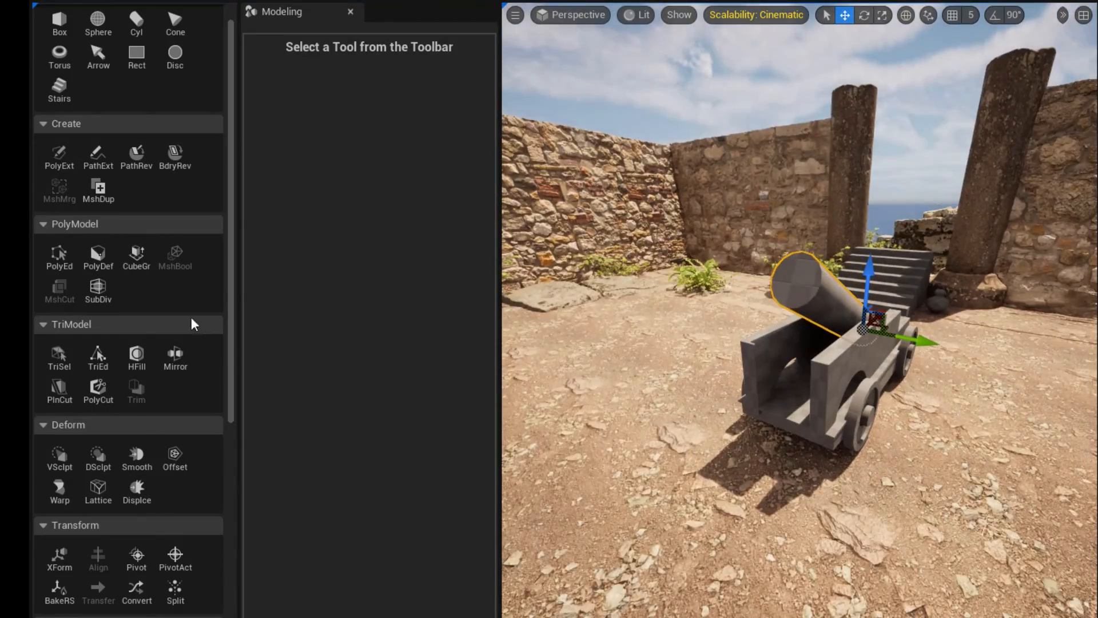
# Select the triangles of the band around the raised end of the tilted cylinder and create a polygroup from them.
pyautogui.click(59, 357)
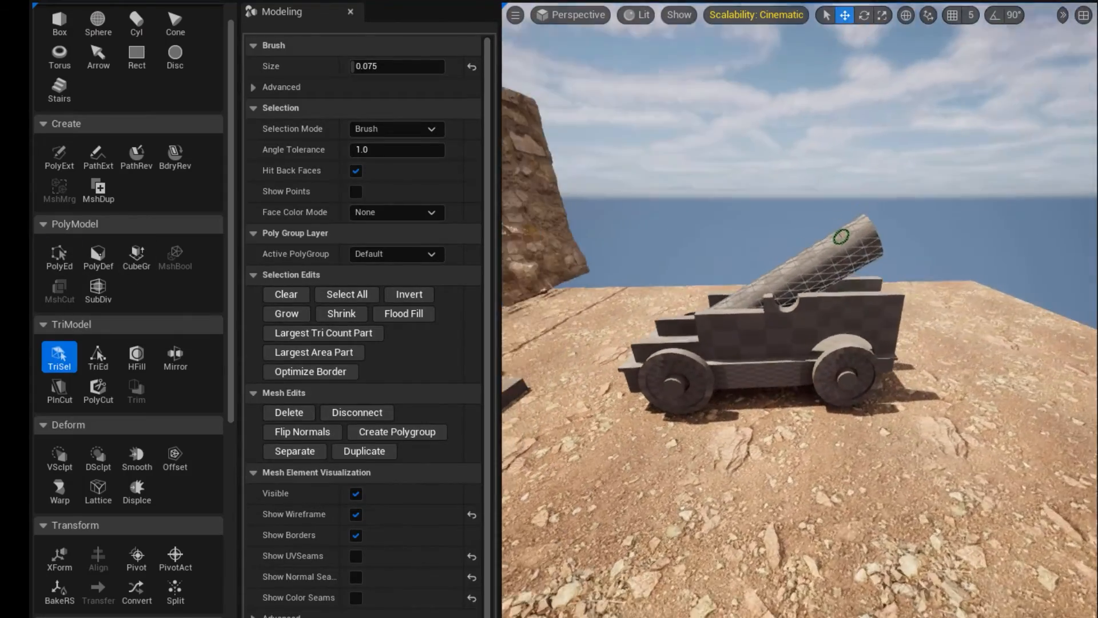
pyautogui.moveTo(841, 236); pyautogui.dragTo(794, 275, button='right')
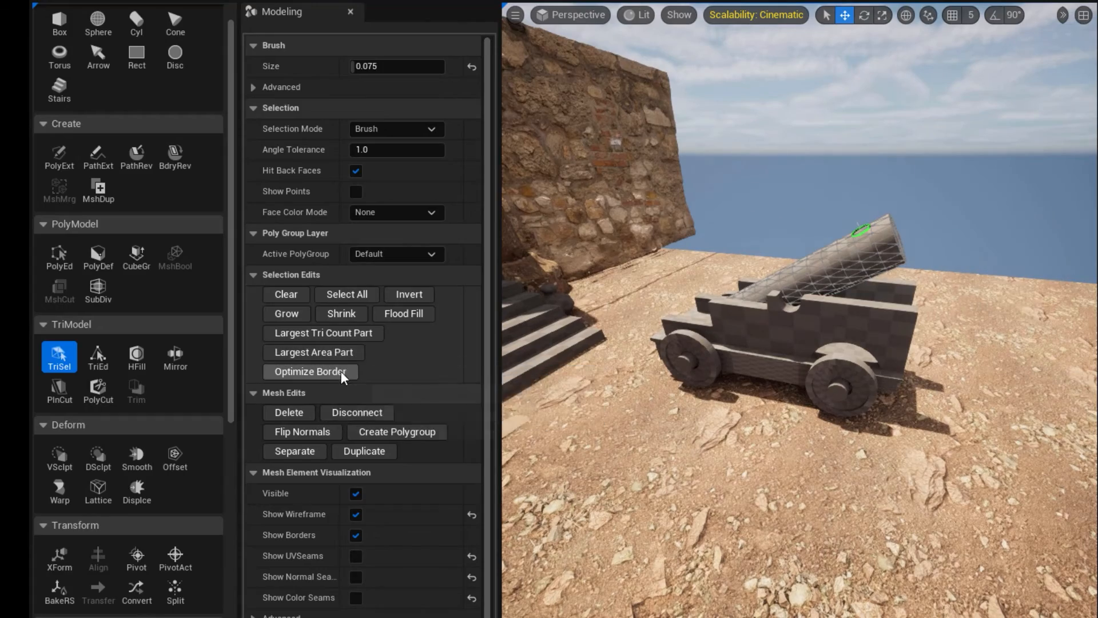
pyautogui.scroll(3, 902, 120)
pyautogui.keyDown('alt'); pyautogui.moveTo(921, 90); pyautogui.dragTo(1000, 152); pyautogui.keyUp('alt')
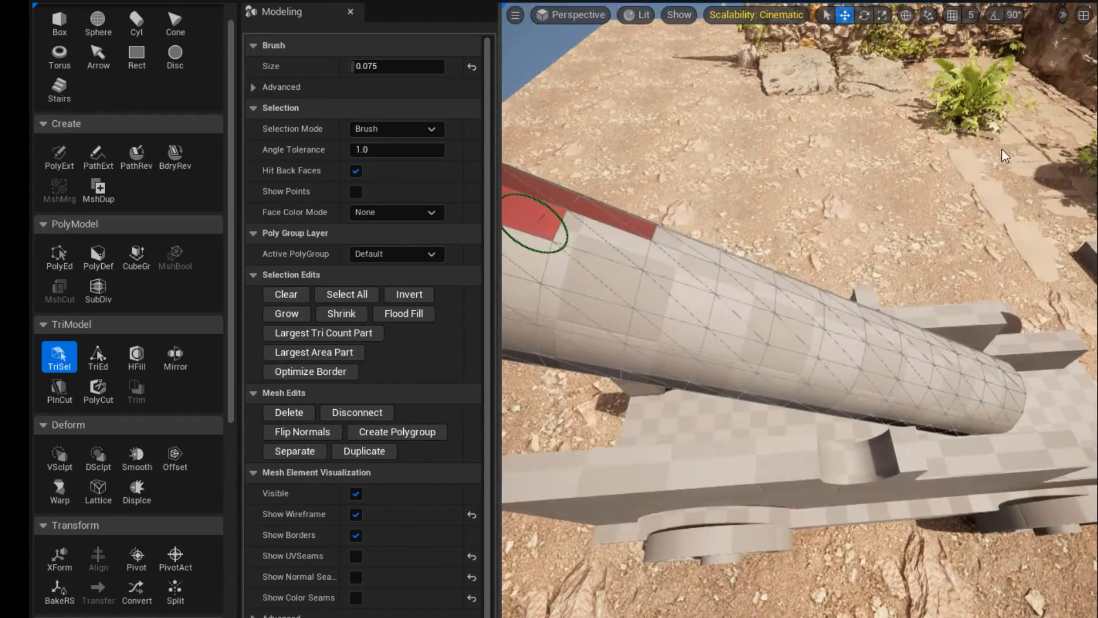
pyautogui.moveTo(583, 229)
pyautogui.mouseDown()
pyautogui.moveTo(534, 250)
pyautogui.moveTo(688, 228)
pyautogui.mouseUp()
pyautogui.moveTo(778, 229)
pyautogui.mouseDown()
pyautogui.moveTo(747, 270)
pyautogui.moveTo(898, 189)
pyautogui.moveTo(850, 519)
pyautogui.moveTo(993, 289)
pyautogui.moveTo(779, 336)
pyautogui.mouseUp()
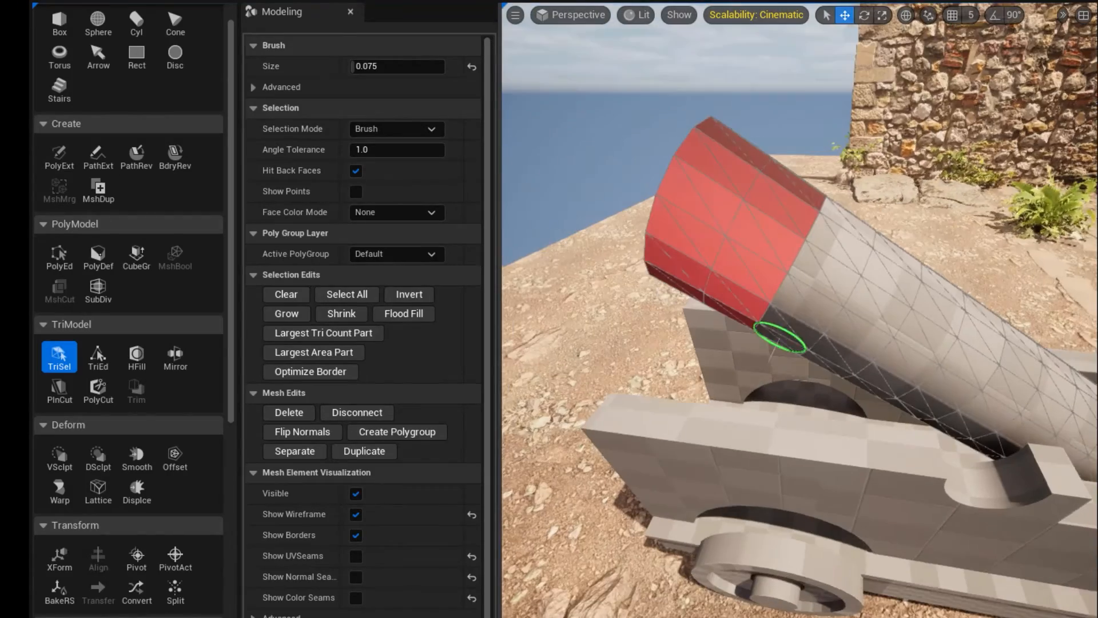
pyautogui.click(374, 436)
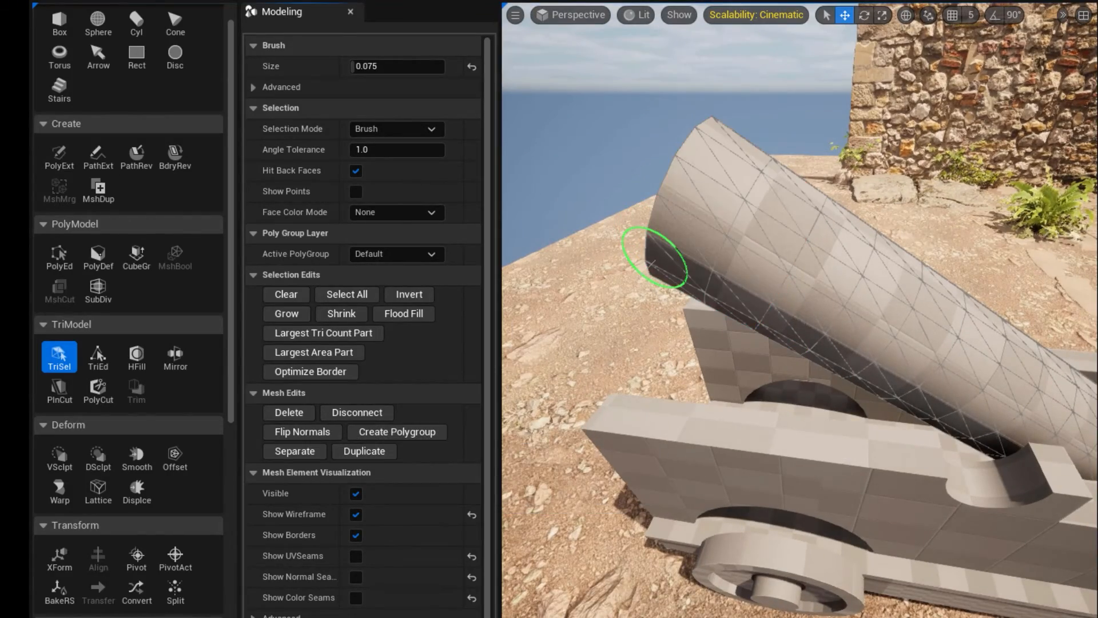
pyautogui.press('Return')
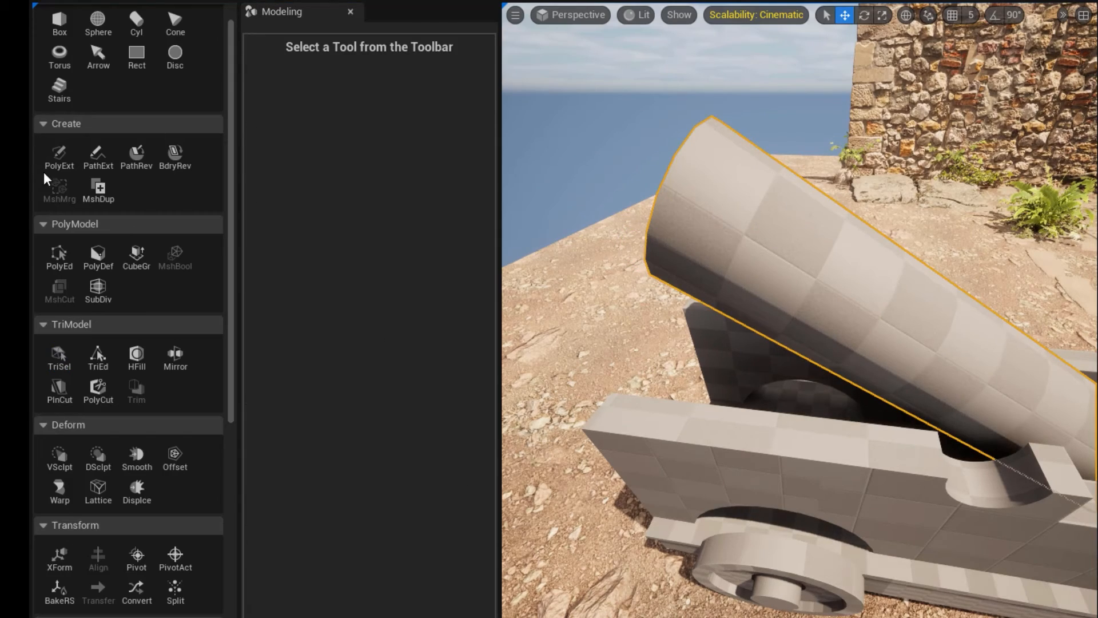
# In PolyEdit, scale up the end face at the cylinder's raised end to flare it into a cannon muzzle.
pyautogui.click(57, 255)
pyautogui.click(697, 224)
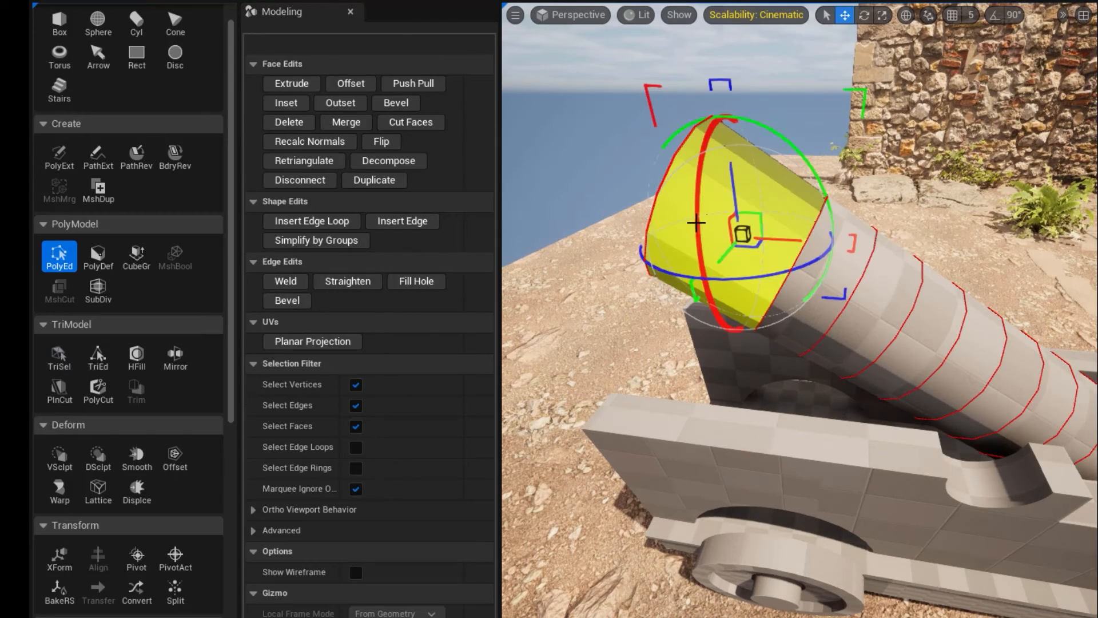
pyautogui.keyDown('alt'); pyautogui.moveTo(667, 232); pyautogui.dragTo(746, 199); pyautogui.keyUp('alt')
pyautogui.click(843, 176)
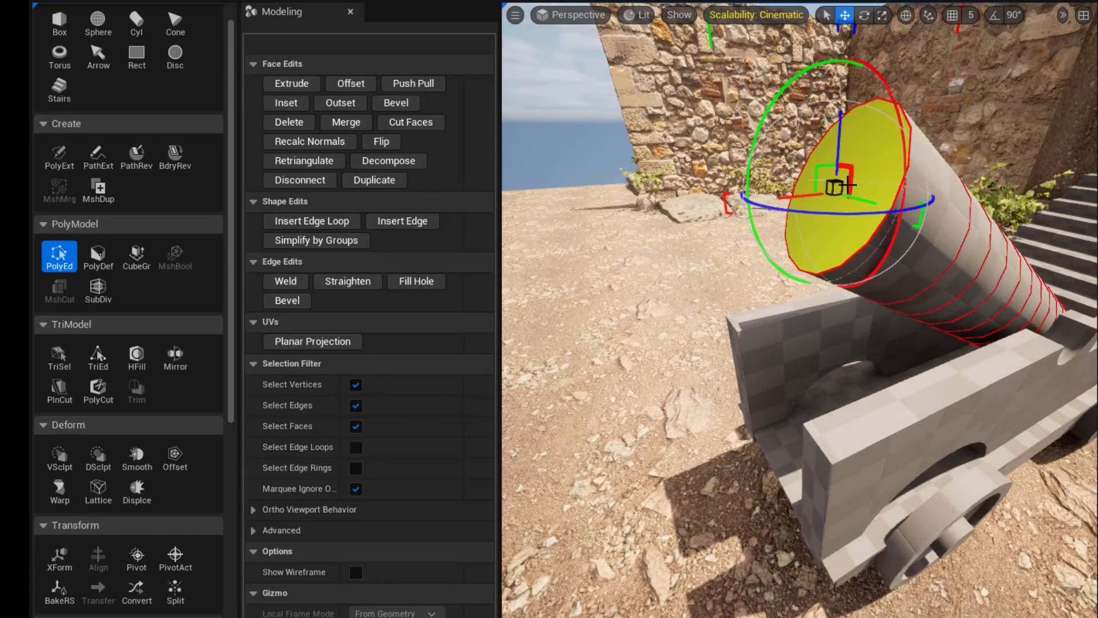
pyautogui.moveTo(834, 187); pyautogui.dragTo(786, 231)
pyautogui.scroll(-5, 846, 253)
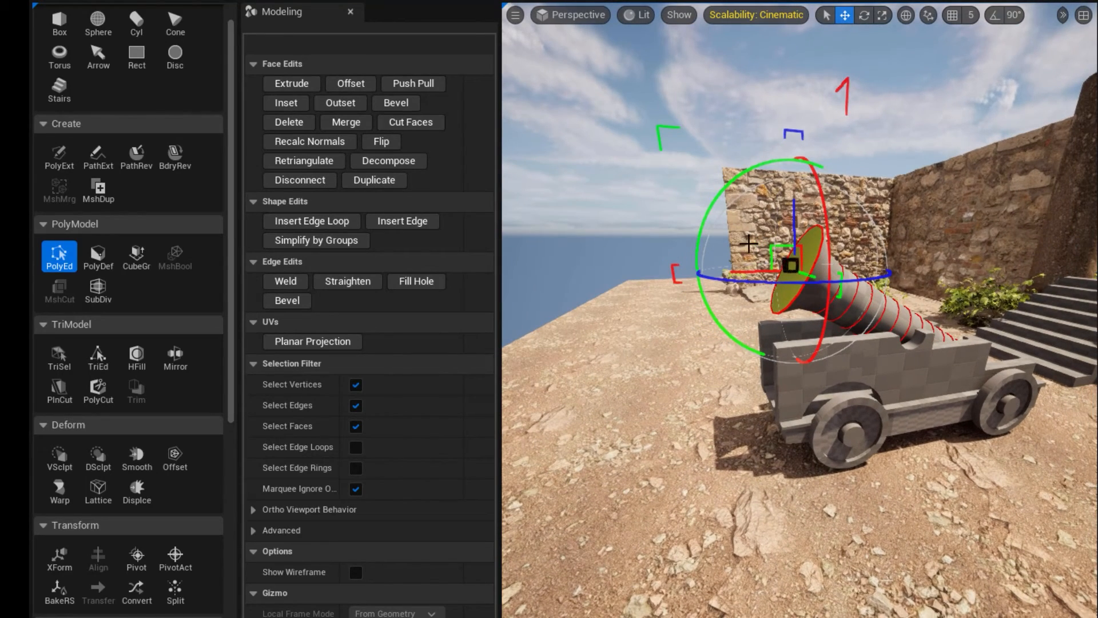
# Extrude the flared muzzle face a short way outward and inset it to leave a rim around the opening.
pyautogui.click(292, 83)
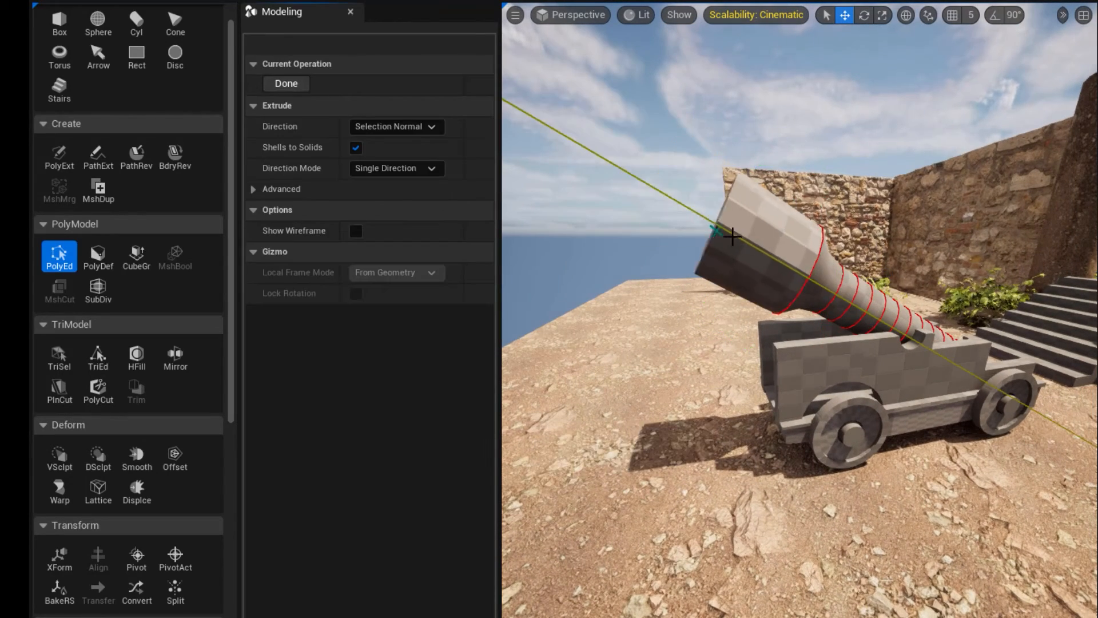
pyautogui.click(791, 258)
pyautogui.keyDown('alt'); pyautogui.moveTo(791, 258); pyautogui.dragTo(788, 291); pyautogui.keyUp('alt')
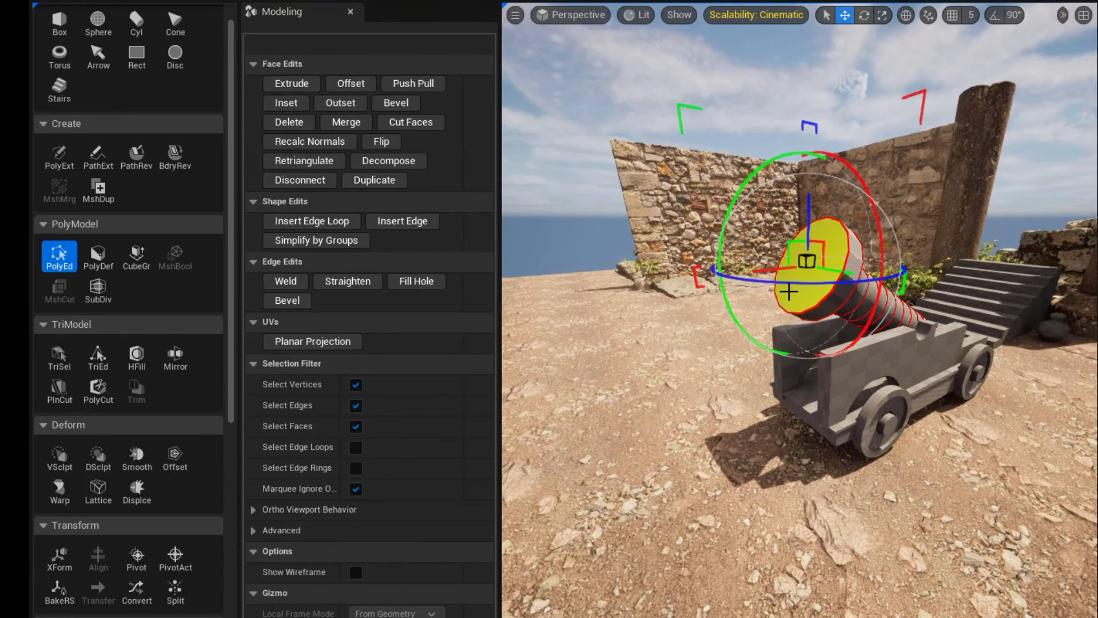
pyautogui.click(284, 104)
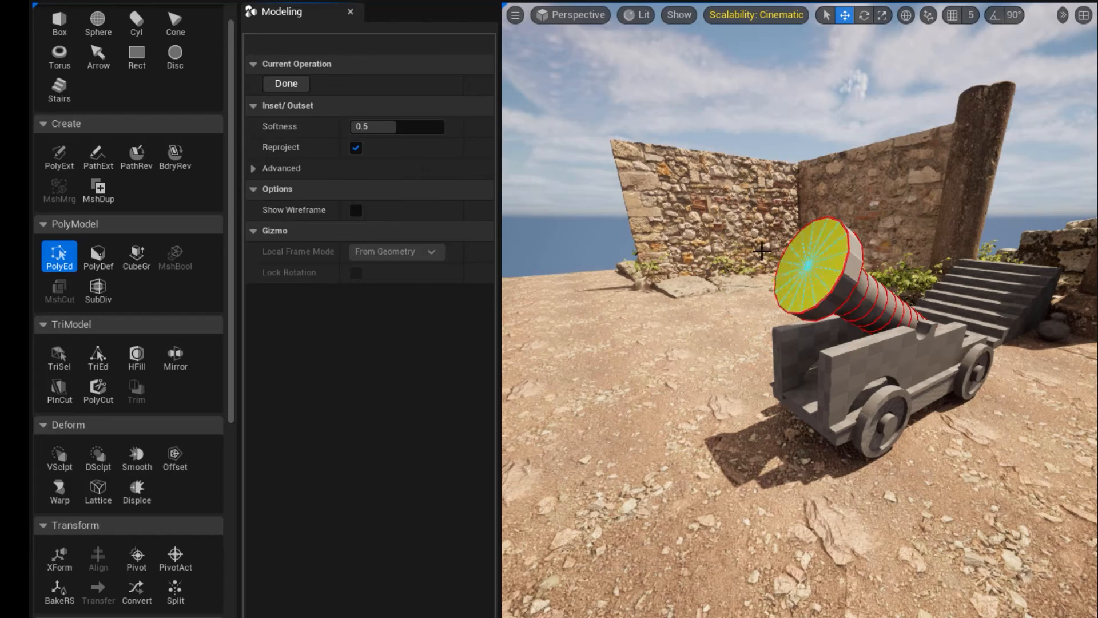
pyautogui.click(790, 263)
pyautogui.keyDown('alt'); pyautogui.moveTo(814, 273); pyautogui.dragTo(881, 285); pyautogui.keyUp('alt')
pyautogui.click(822, 277)
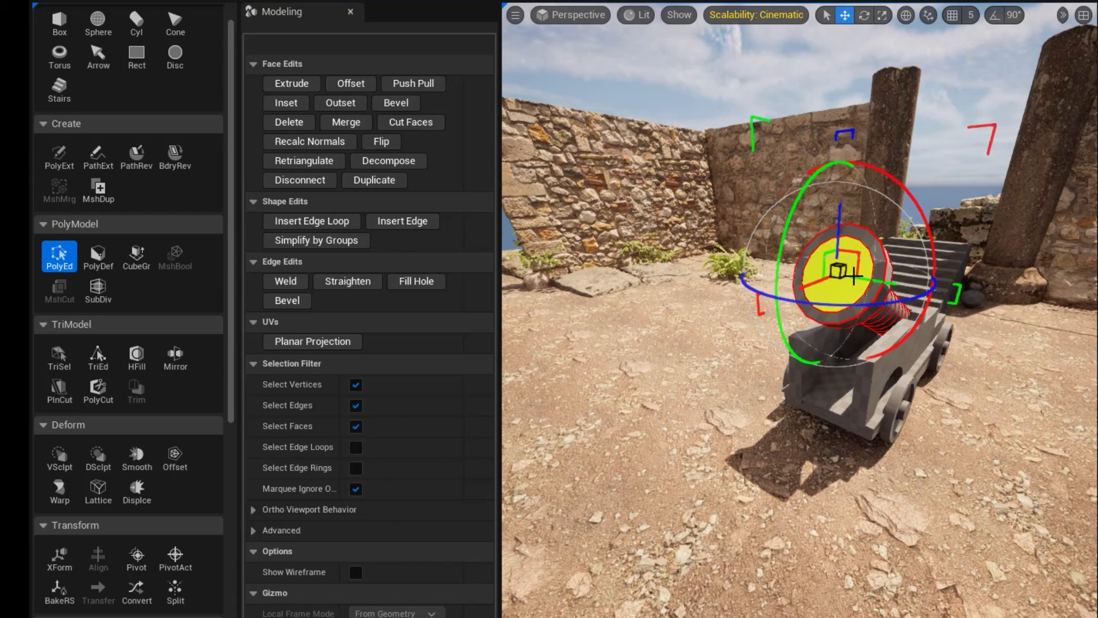
# Extrude the inset muzzle face a short way into the barrel.
pyautogui.click(293, 85)
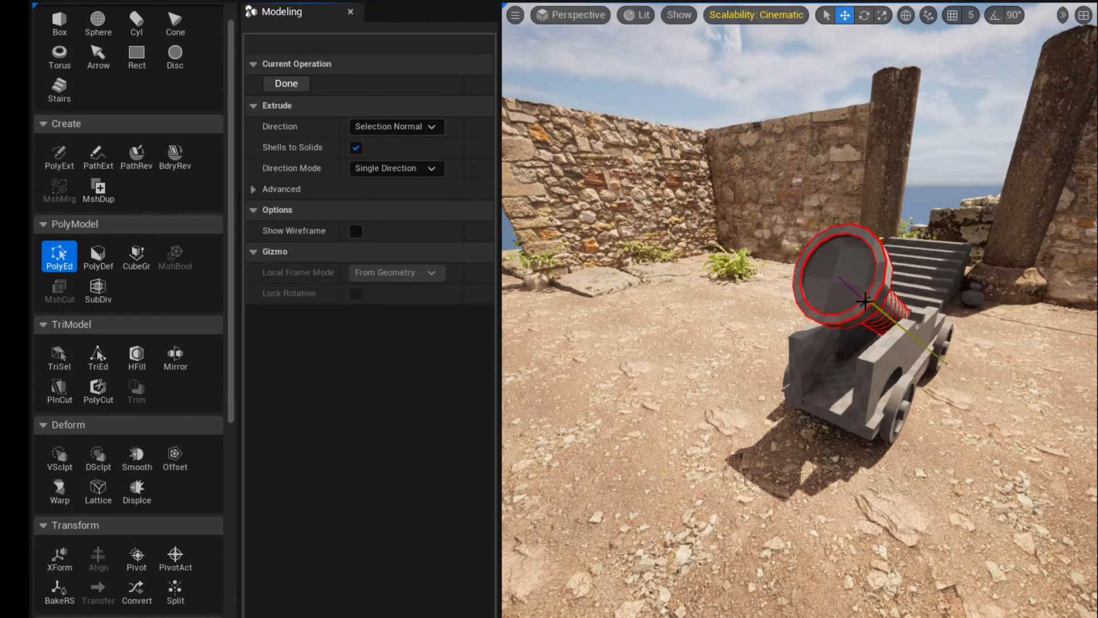
pyautogui.click(870, 308)
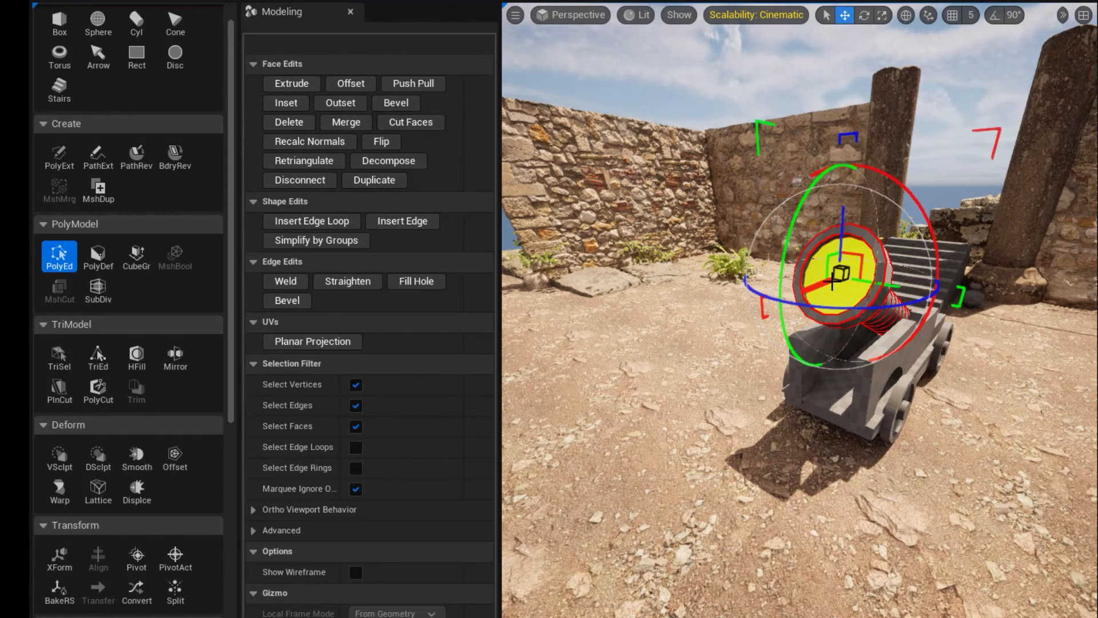
pyautogui.keyDown('alt'); pyautogui.moveTo(832, 280); pyautogui.dragTo(816, 288); pyautogui.keyUp('alt')
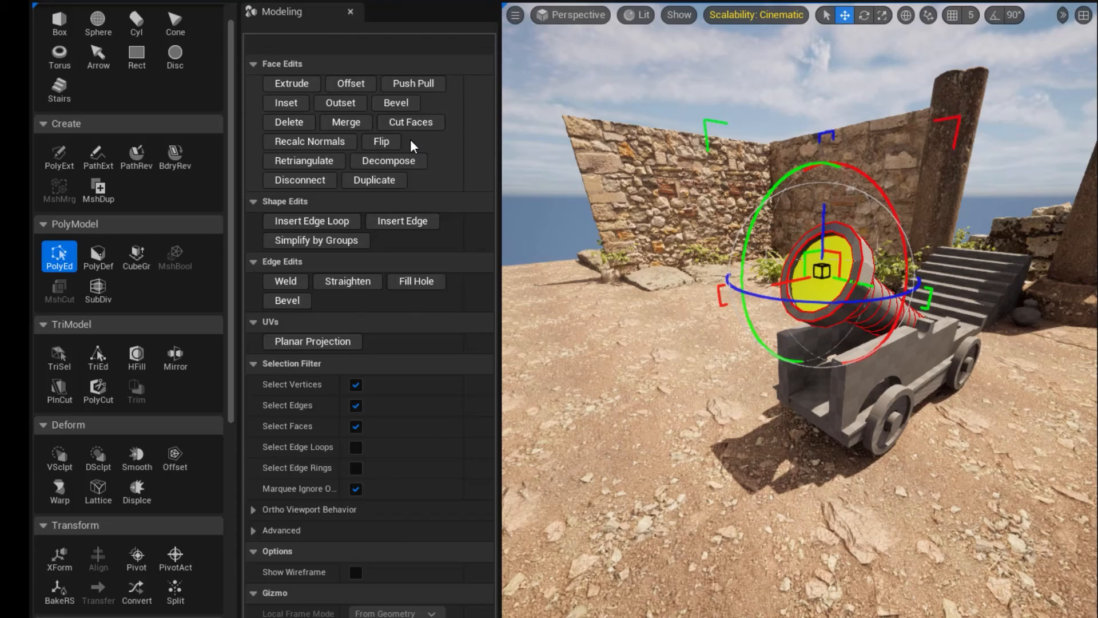
# Try deleting the recessed face inside the muzzle, and undo the deletion.
pyautogui.click(289, 122)
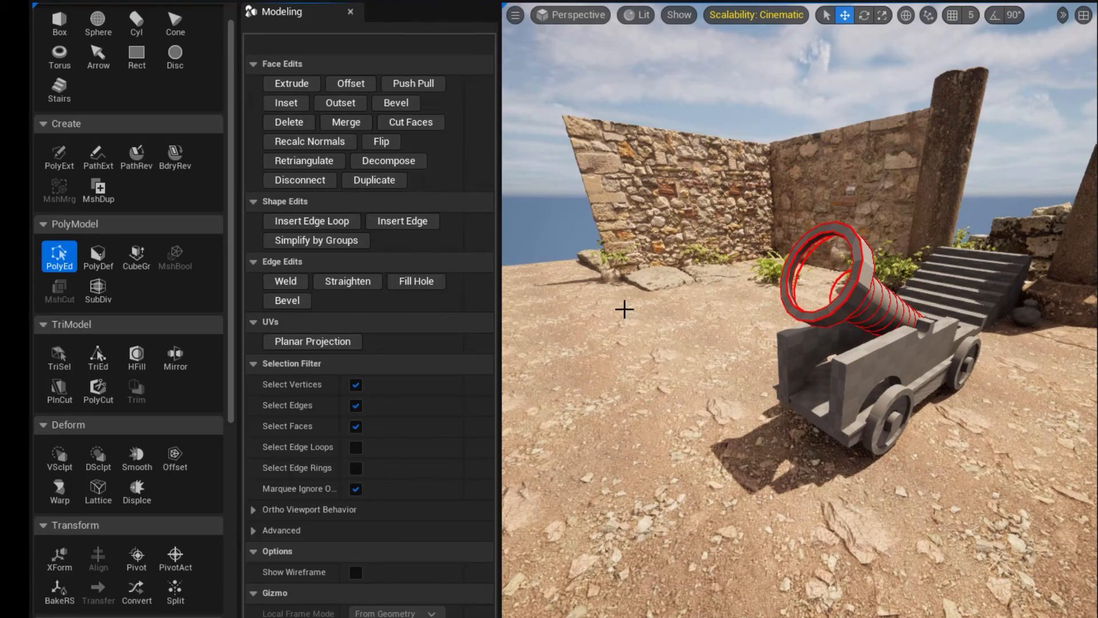
pyautogui.keyDown('alt'); pyautogui.moveTo(704, 312); pyautogui.dragTo(618, 314); pyautogui.keyUp('alt')
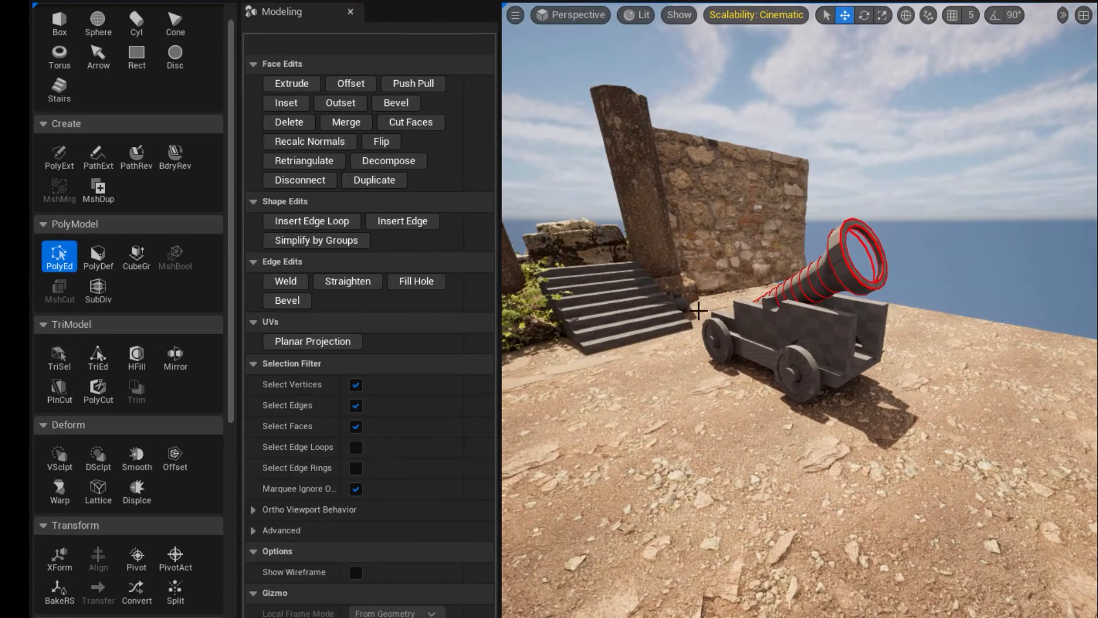
pyautogui.hotkey('ctrl', 'z')
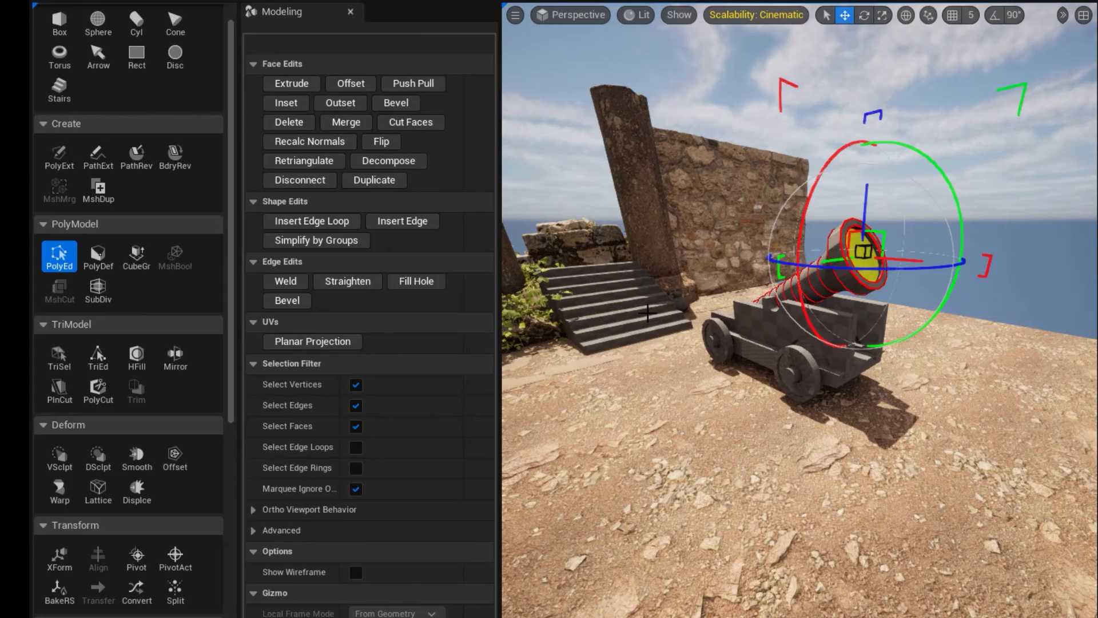
# Offset the recessed muzzle face deeper into the barrel to hollow out the bore, and clear the selection.
pyautogui.keyDown('alt'); pyautogui.moveTo(717, 355); pyautogui.dragTo(624, 355); pyautogui.keyUp('alt')
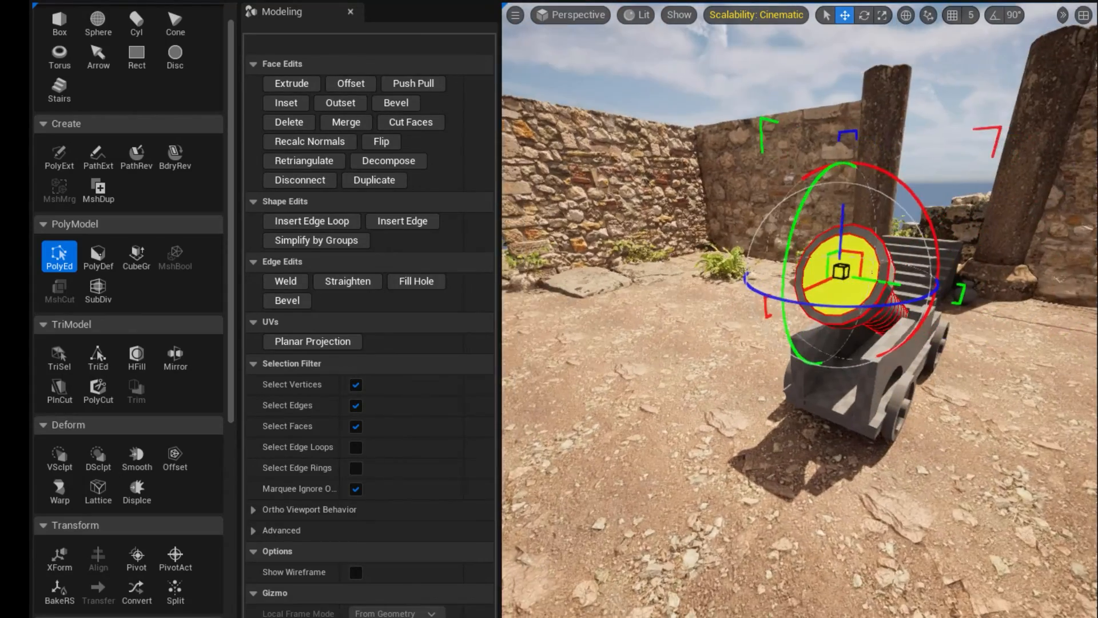
pyautogui.moveTo(717, 355)
pyautogui.mouseDown(button='right')
pyautogui.moveTo(681, 348)
pyautogui.moveTo(712, 355)
pyautogui.mouseUp(button='right')
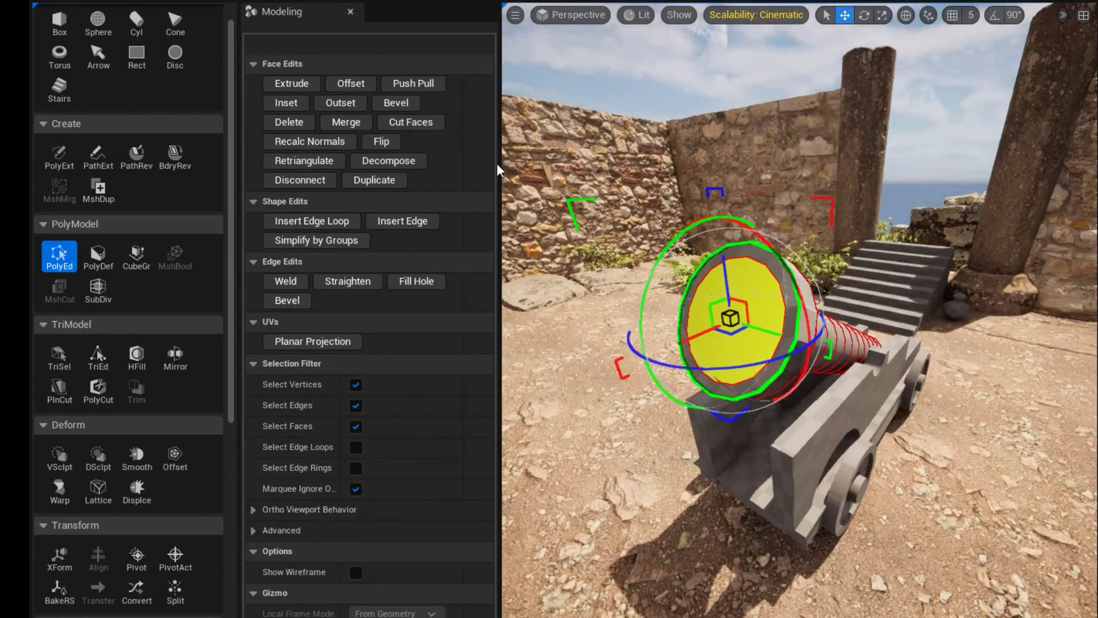
pyautogui.click(343, 86)
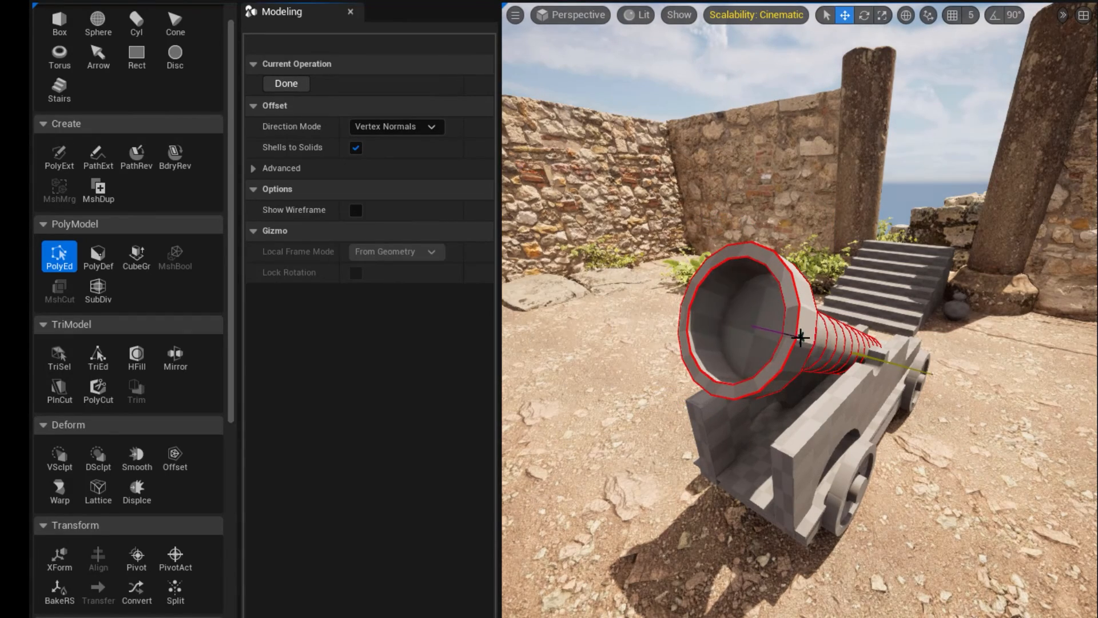
pyautogui.click(799, 336)
pyautogui.moveTo(684, 418)
pyautogui.mouseDown(button='right')
pyautogui.moveTo(694, 415)
pyautogui.moveTo(684, 418)
pyautogui.mouseUp(button='right')
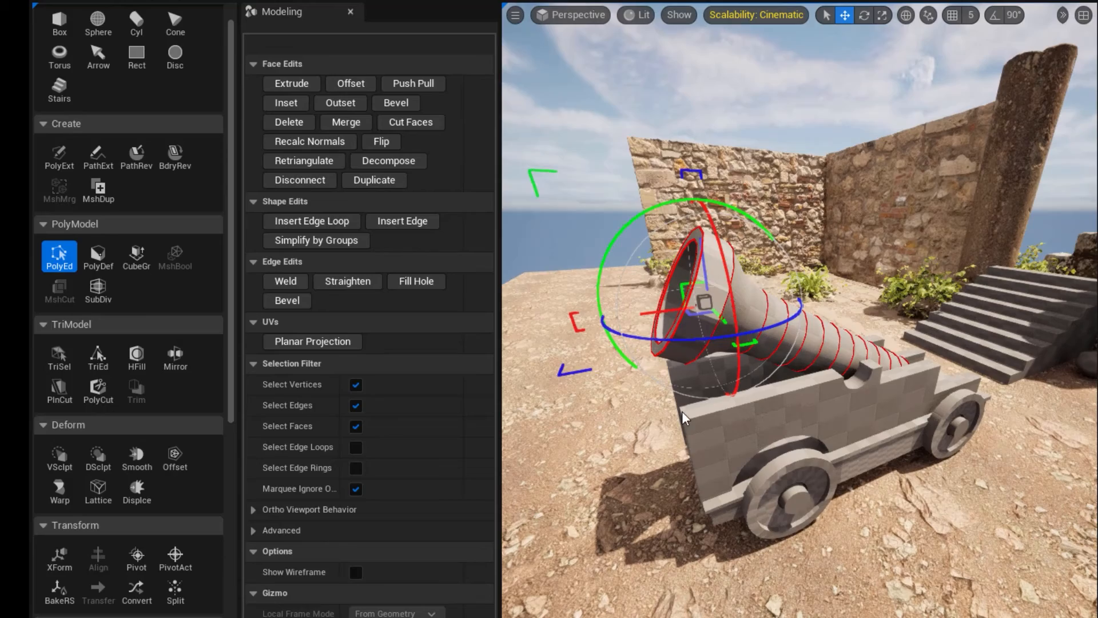
pyautogui.click(636, 461)
# Bevel the outer edge of the muzzle rim with a bevel distance of 0.715178.
pyautogui.keyDown('alt'); pyautogui.moveTo(748, 400); pyautogui.dragTo(709, 382); pyautogui.keyUp('alt')
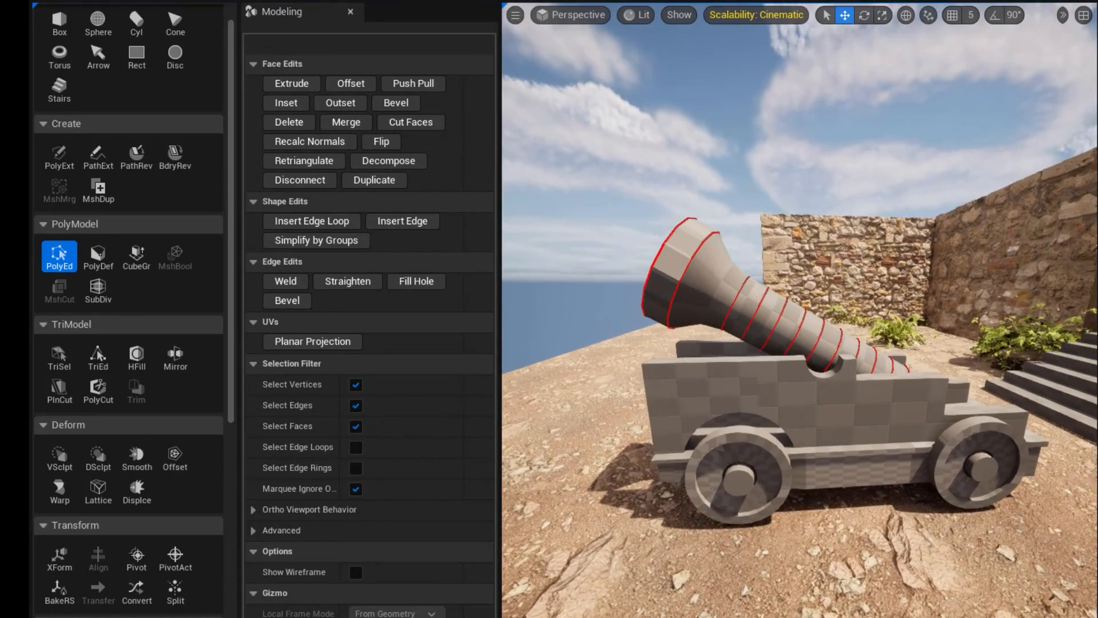
pyautogui.click(820, 347)
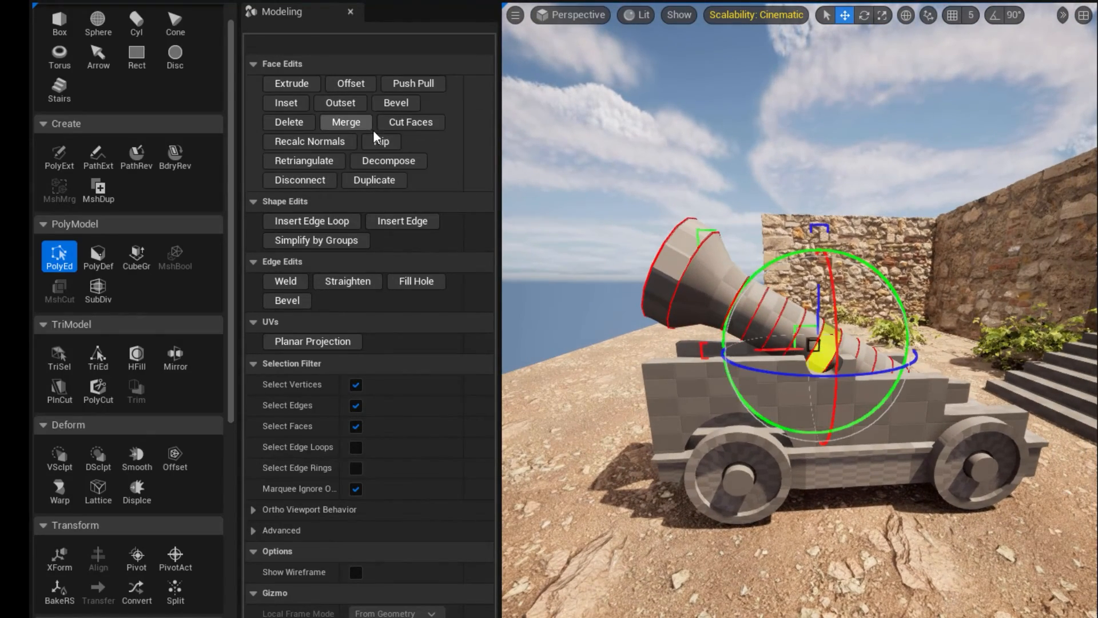
pyautogui.keyDown('alt'); pyautogui.moveTo(655, 283); pyautogui.dragTo(662, 281); pyautogui.keyUp('alt')
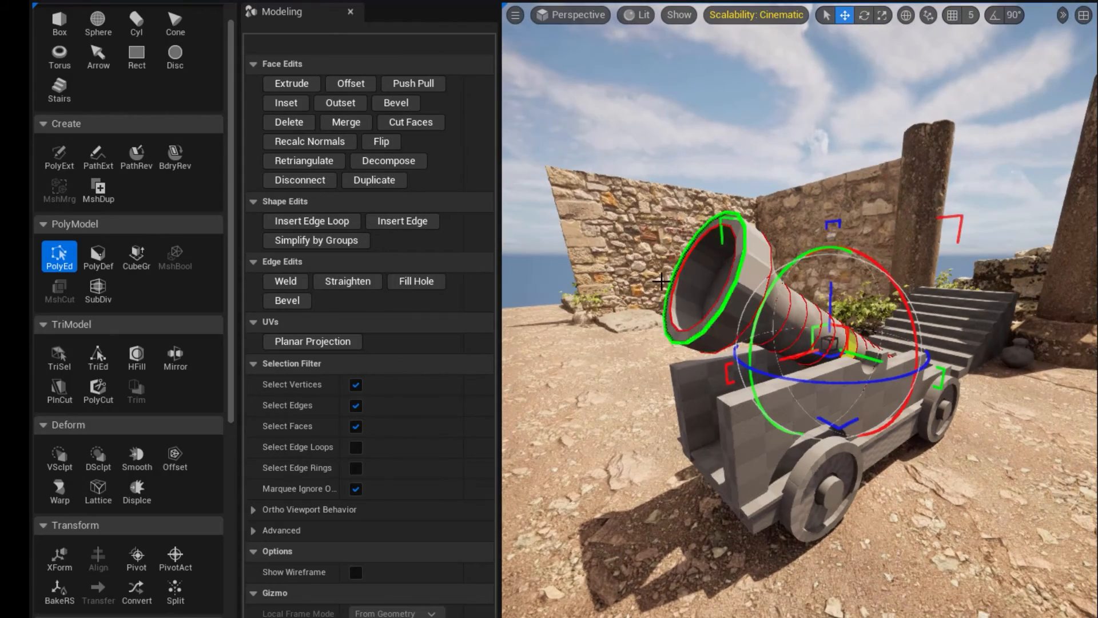
pyautogui.click(735, 280)
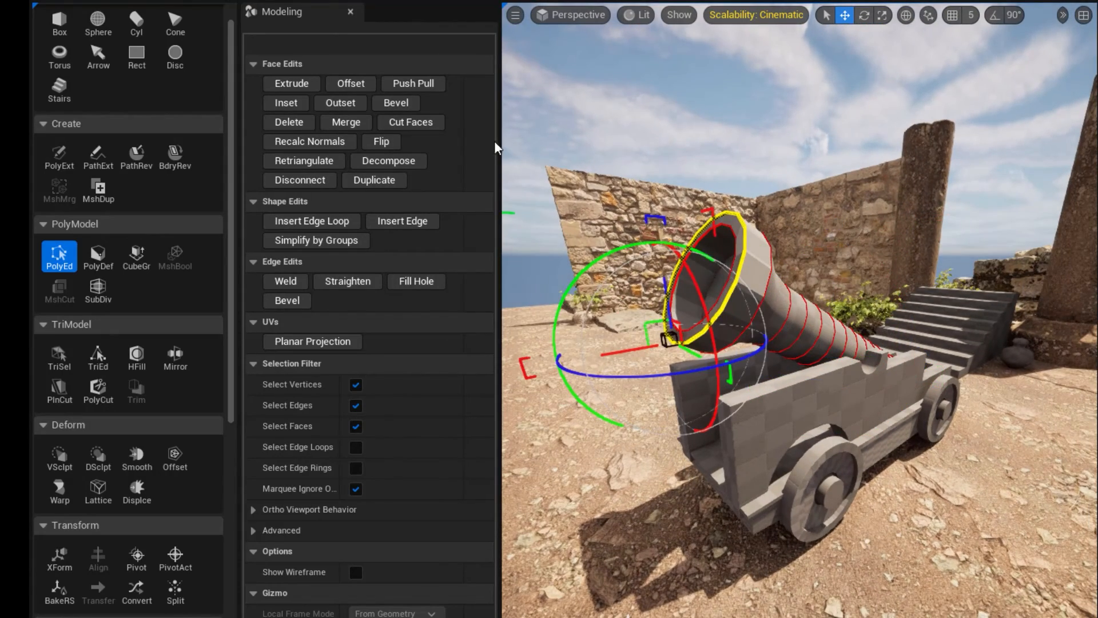
pyautogui.click(396, 102)
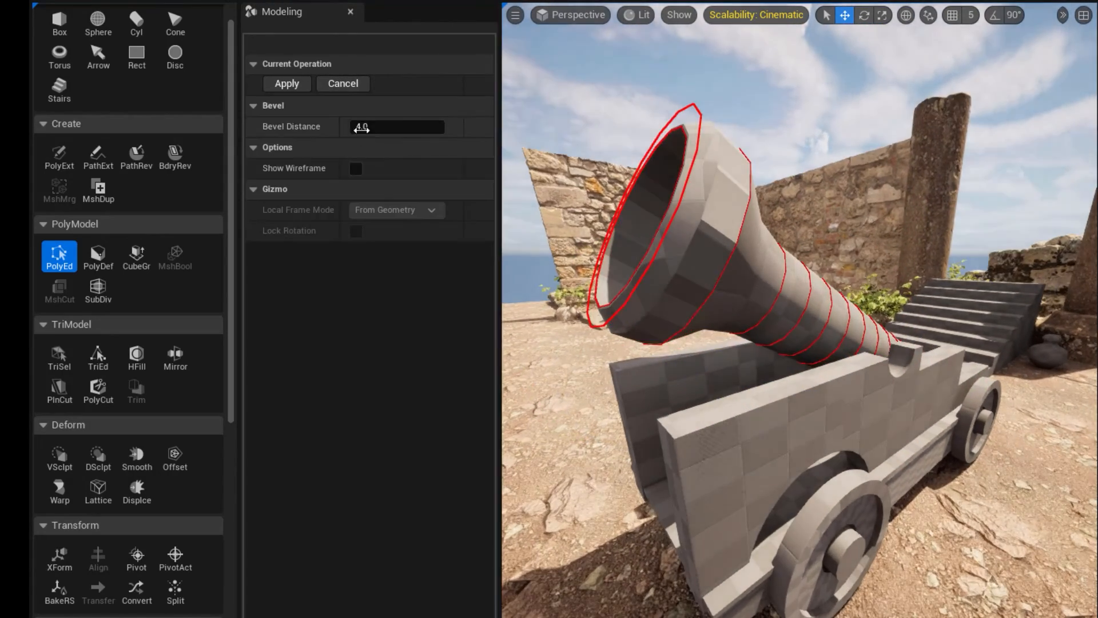
pyautogui.moveTo(361, 128); pyautogui.dragTo(342, 128)
pyautogui.moveTo(619, 216)
pyautogui.keyDown('alt'); pyautogui.mouseDown()
pyautogui.moveTo(646, 217)
pyautogui.moveTo(619, 216)
pyautogui.mouseUp(); pyautogui.keyUp('alt')
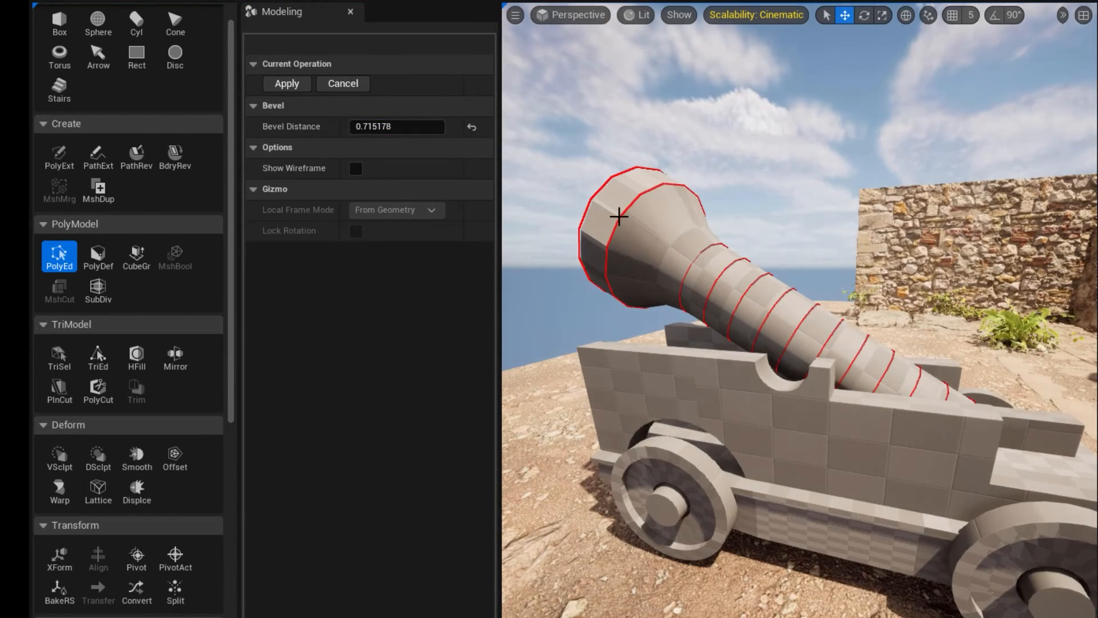
pyautogui.press('Return')
# Bevel the edge loop just behind the muzzle rim with a bevel distance of 0.939522, and accept the edits.
pyautogui.click(59, 255)
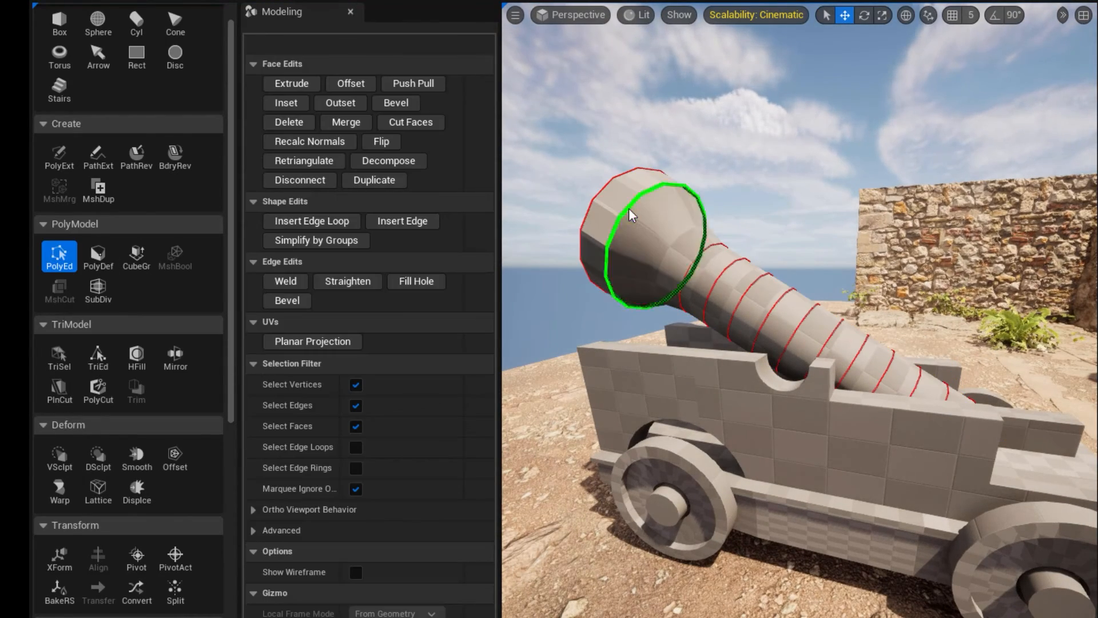
pyautogui.click(623, 210)
pyautogui.click(395, 102)
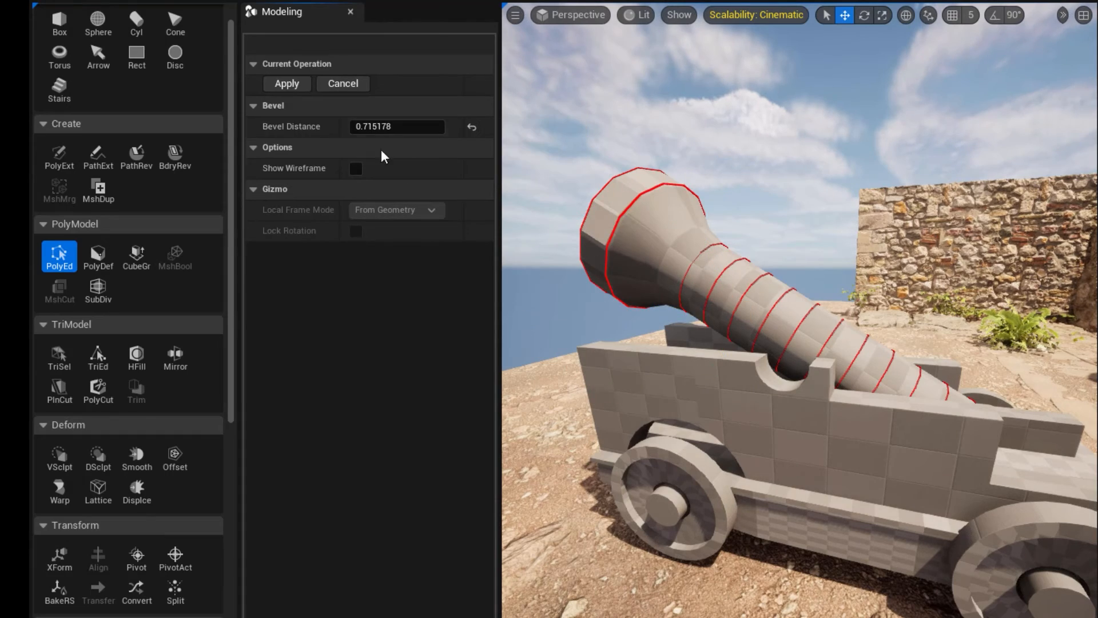
pyautogui.moveTo(372, 127); pyautogui.dragTo(399, 126)
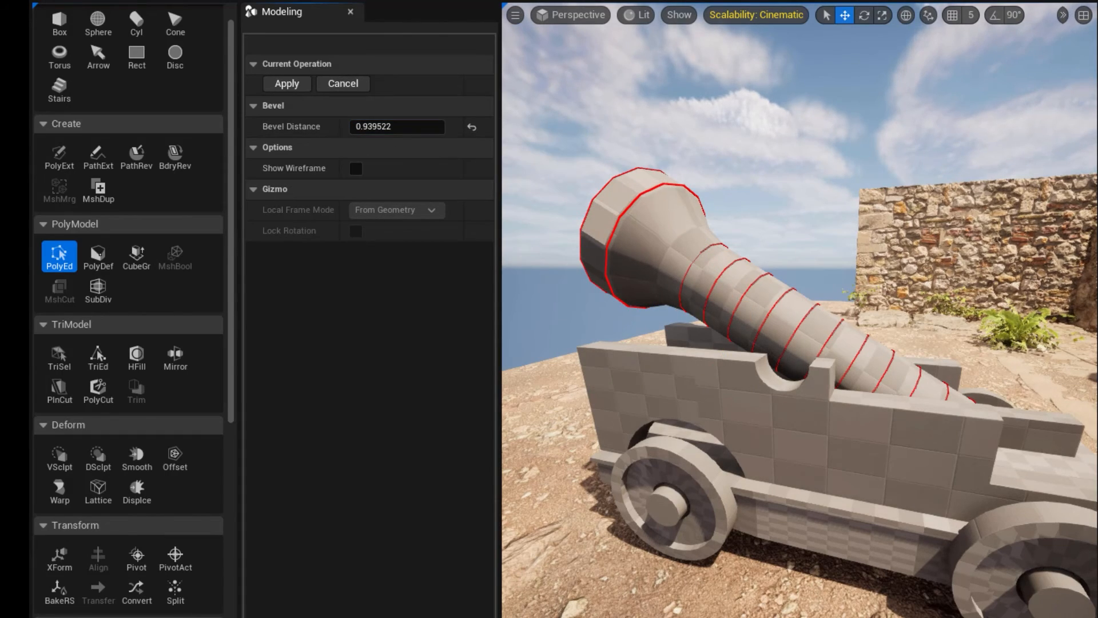
pyautogui.press('Return')
# Reposition the barrel sideways and vertically so it sits centred between the carriage sides.
pyautogui.keyDown('alt'); pyautogui.moveTo(800, 309); pyautogui.dragTo(543, 326); pyautogui.keyUp('alt')
pyautogui.keyDown('alt'); pyautogui.moveTo(801, 343); pyautogui.dragTo(905, 284); pyautogui.keyUp('alt')
pyautogui.click(777, 360)
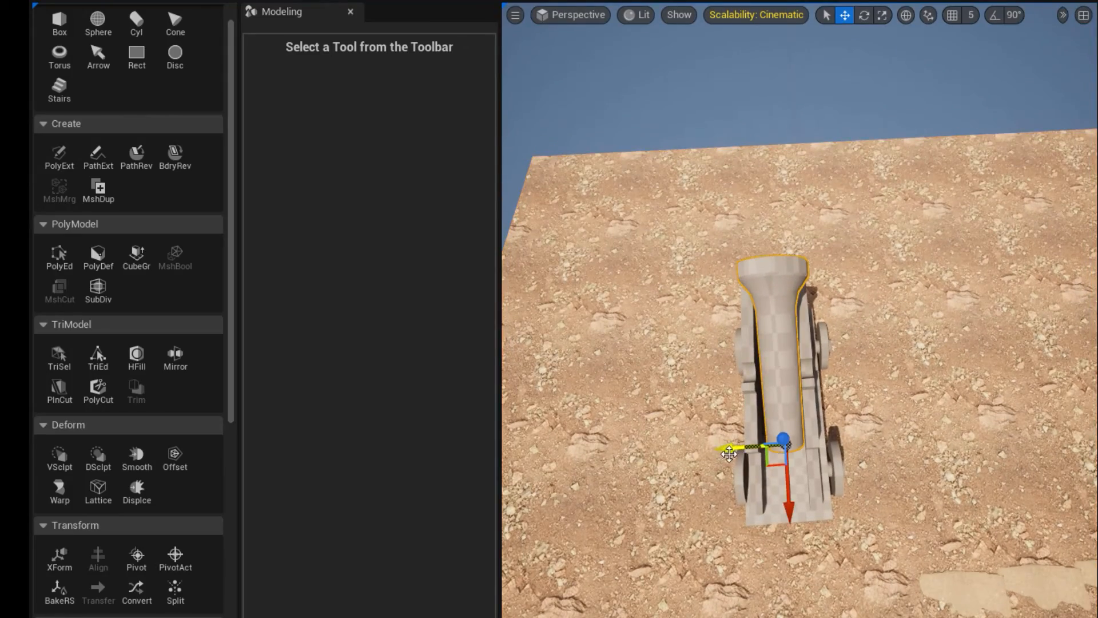
pyautogui.moveTo(728, 452); pyautogui.dragTo(718, 309)
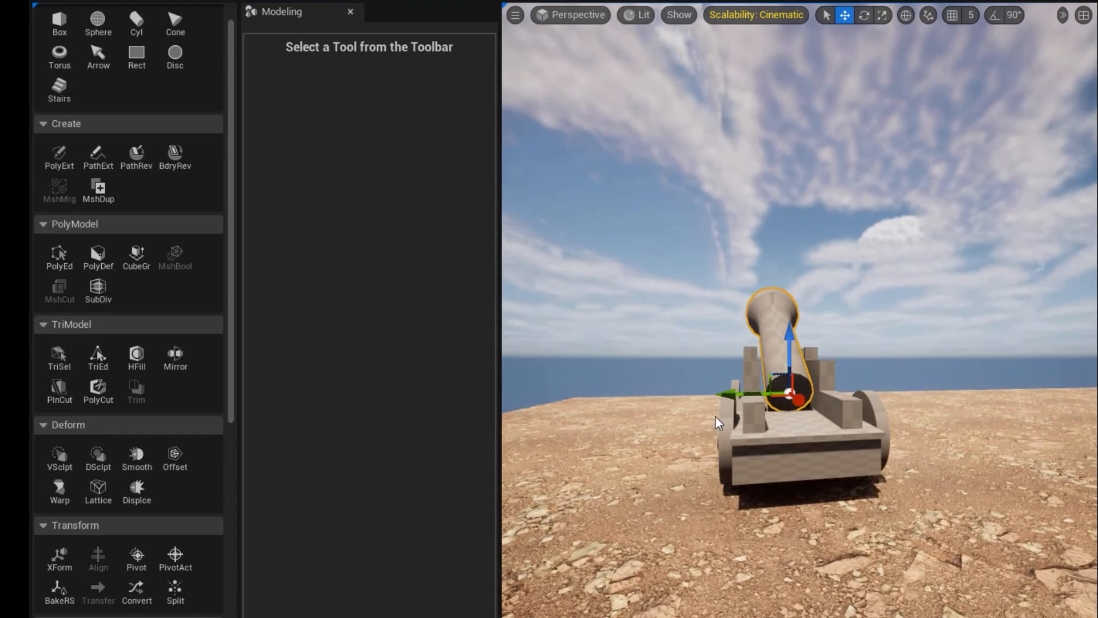
pyautogui.keyDown('alt'); pyautogui.moveTo(718, 422); pyautogui.dragTo(812, 421, button='right'); pyautogui.keyUp('alt')
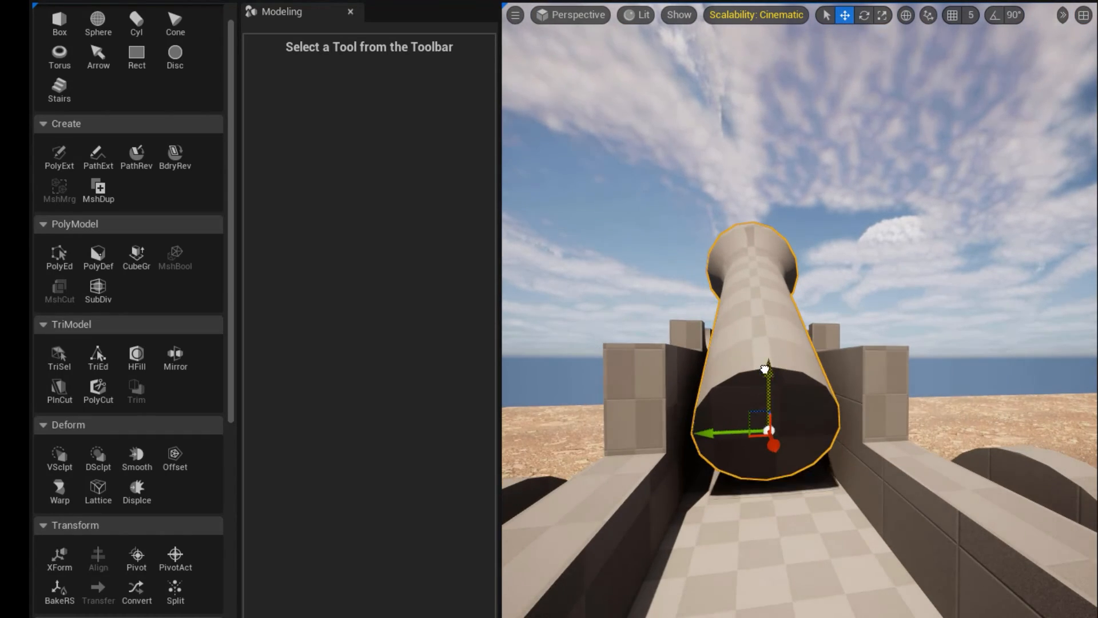
# Inset the barrel's rear end face, extrude the inset face into the barrel, and accept the edits.
pyautogui.click(67, 266)
pyautogui.click(58, 255)
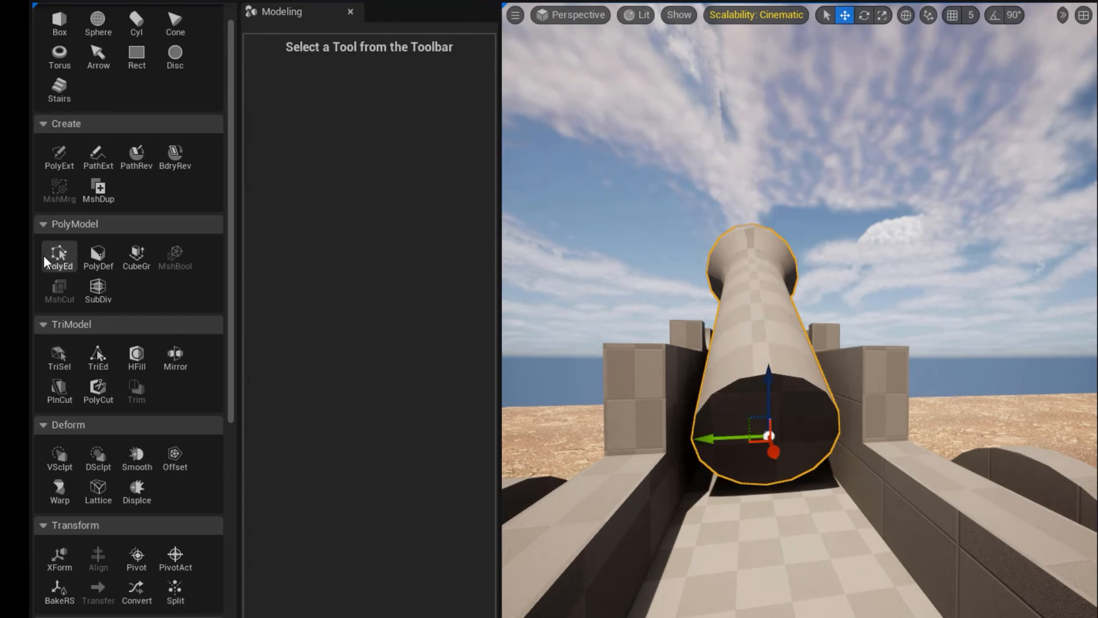
pyautogui.click(57, 255)
pyautogui.click(286, 102)
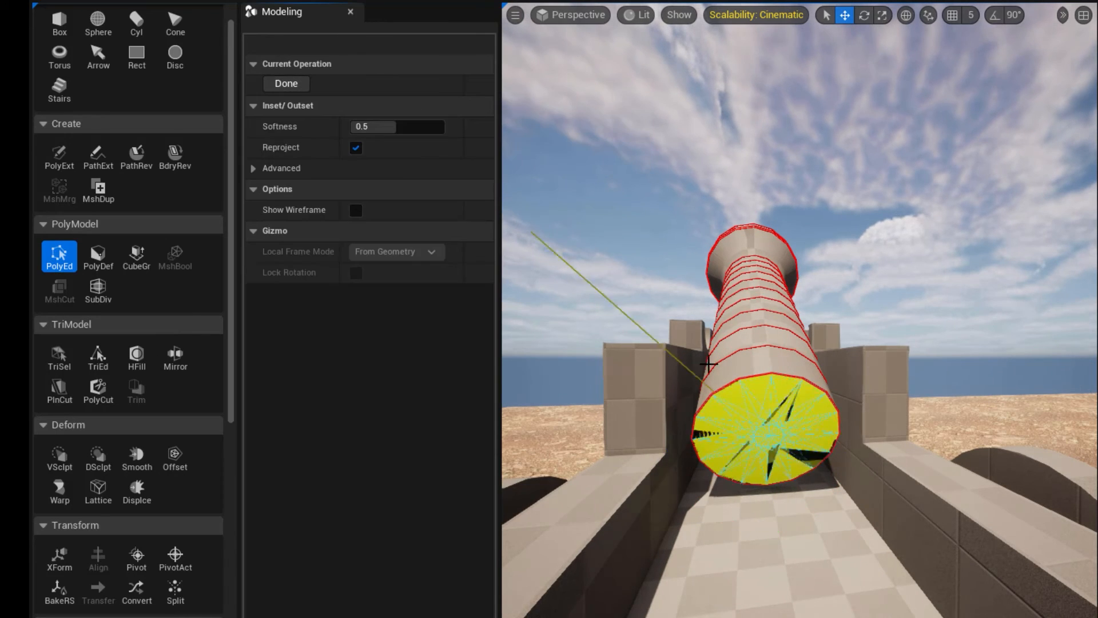
pyautogui.click(713, 414)
pyautogui.click(324, 89)
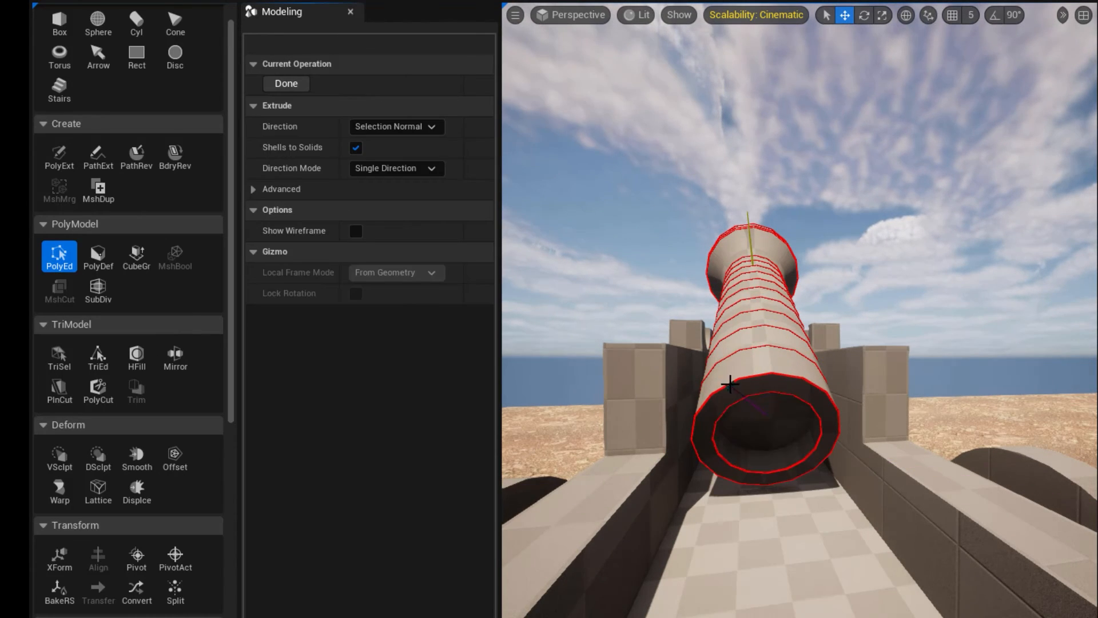
pyautogui.click(725, 384)
pyautogui.press('Return')
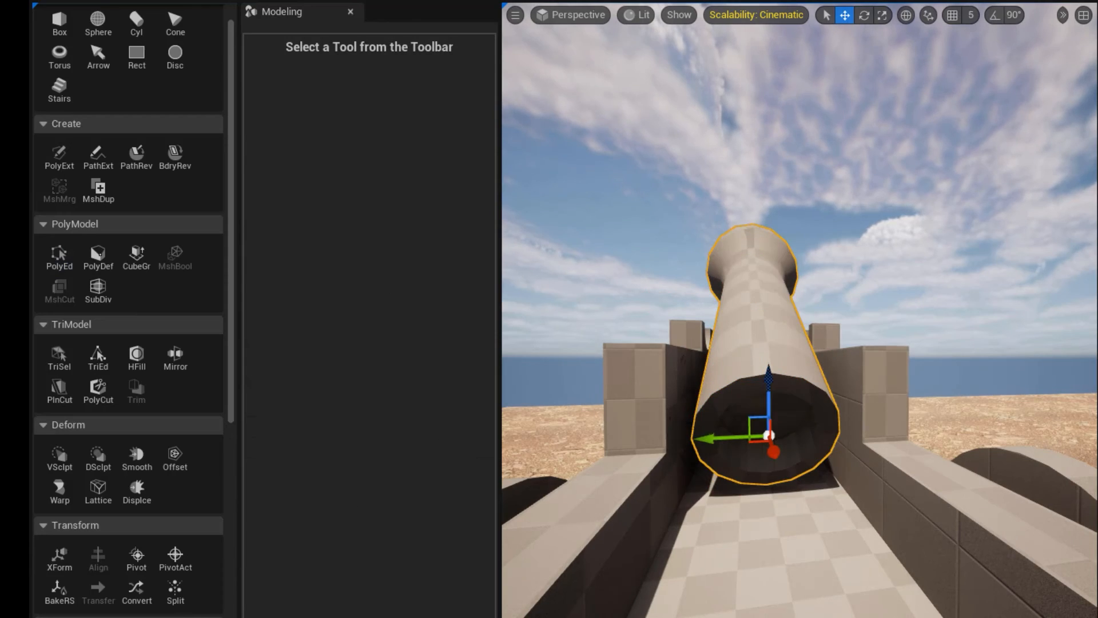
# Add a small cylinder as a trunnion, lying crosswise through the barrel and centred in the notches of both carriage sides.
pyautogui.keyDown('alt'); pyautogui.moveTo(772, 568); pyautogui.dragTo(940, 584); pyautogui.keyUp('alt')
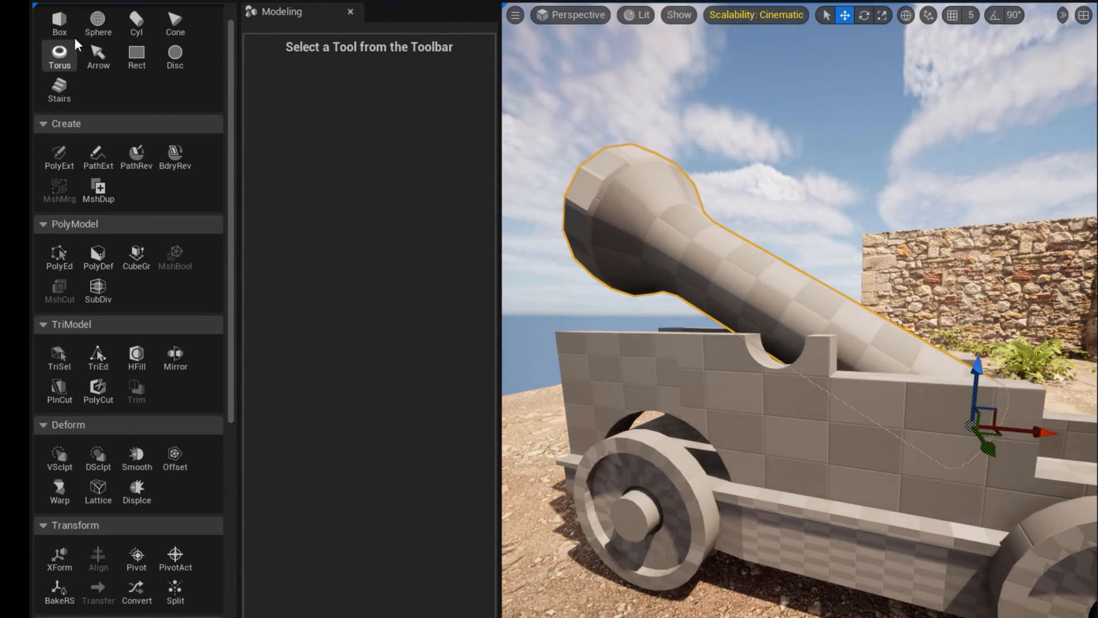
pyautogui.click(137, 23)
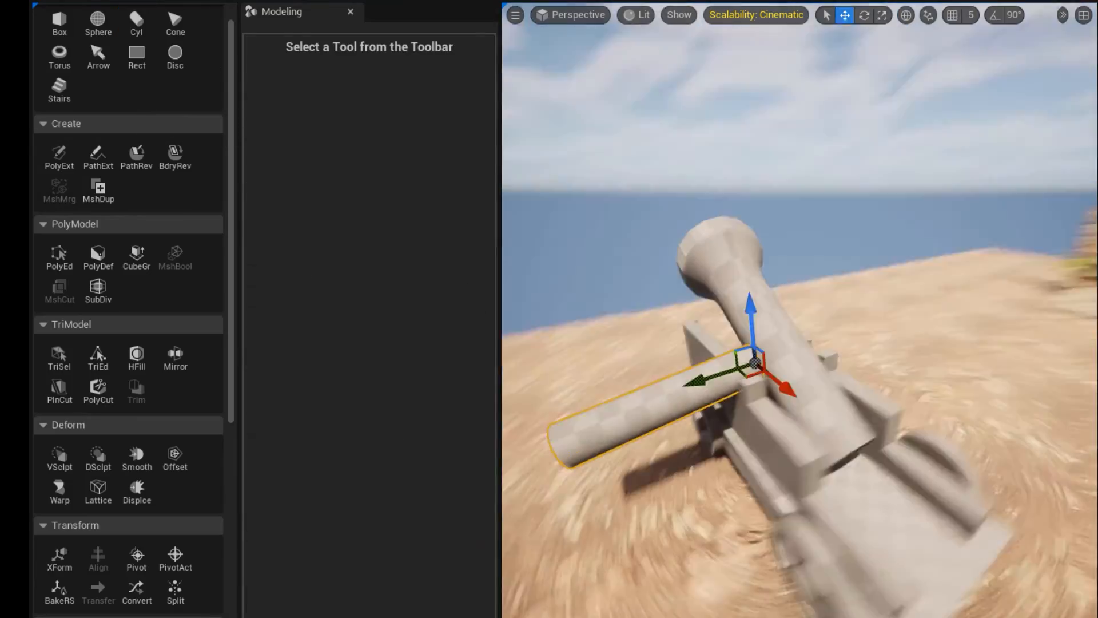
pyautogui.keyDown('alt'); pyautogui.moveTo(680, 349); pyautogui.dragTo(767, 358); pyautogui.keyUp('alt')
pyautogui.keyDown('alt'); pyautogui.moveTo(750, 414); pyautogui.dragTo(847, 400); pyautogui.keyUp('alt')
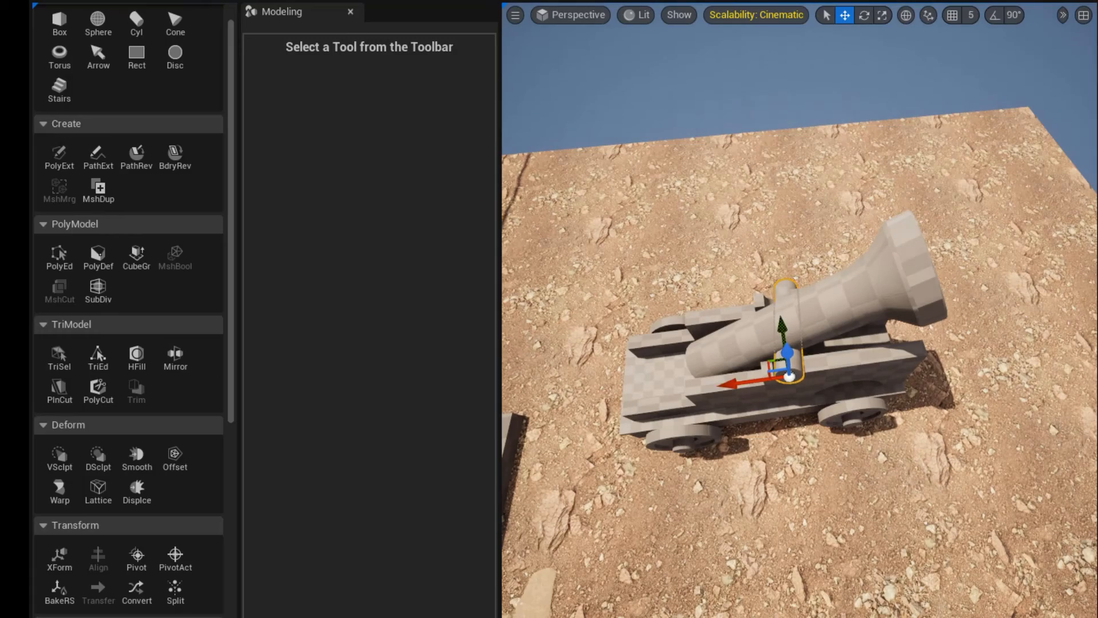
pyautogui.keyDown('alt'); pyautogui.moveTo(1052, 358); pyautogui.dragTo(861, 306); pyautogui.keyUp('alt')
pyautogui.press('e')
pyautogui.keyDown('alt'); pyautogui.moveTo(871, 529); pyautogui.dragTo(831, 379); pyautogui.keyUp('alt')
pyautogui.press('w')
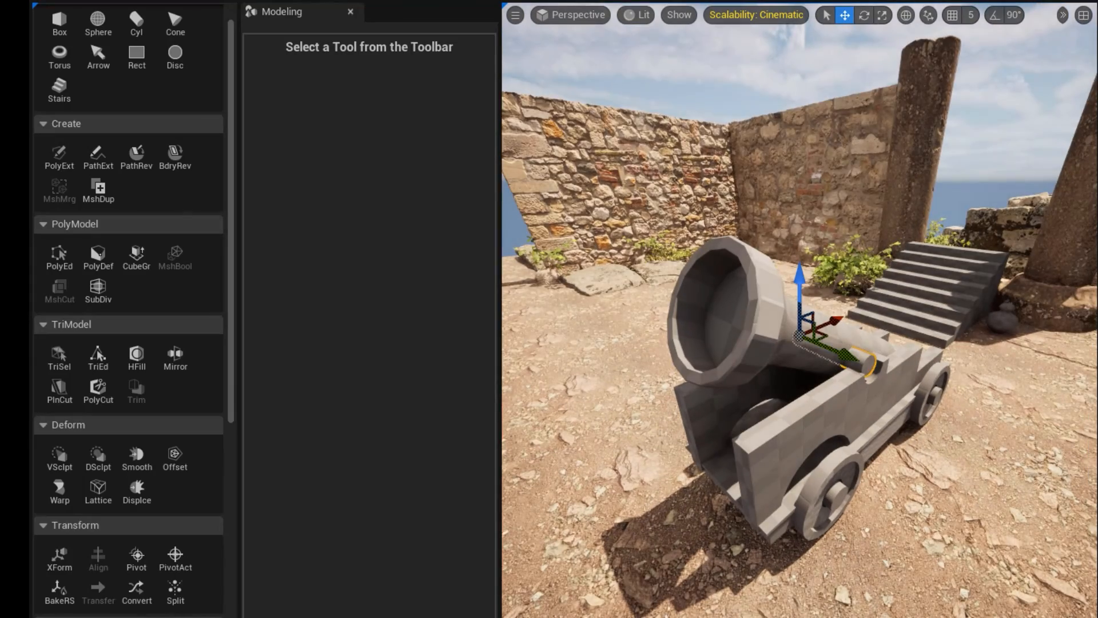
pyautogui.keyDown('alt'); pyautogui.moveTo(674, 280); pyautogui.dragTo(802, 319); pyautogui.keyUp('alt')
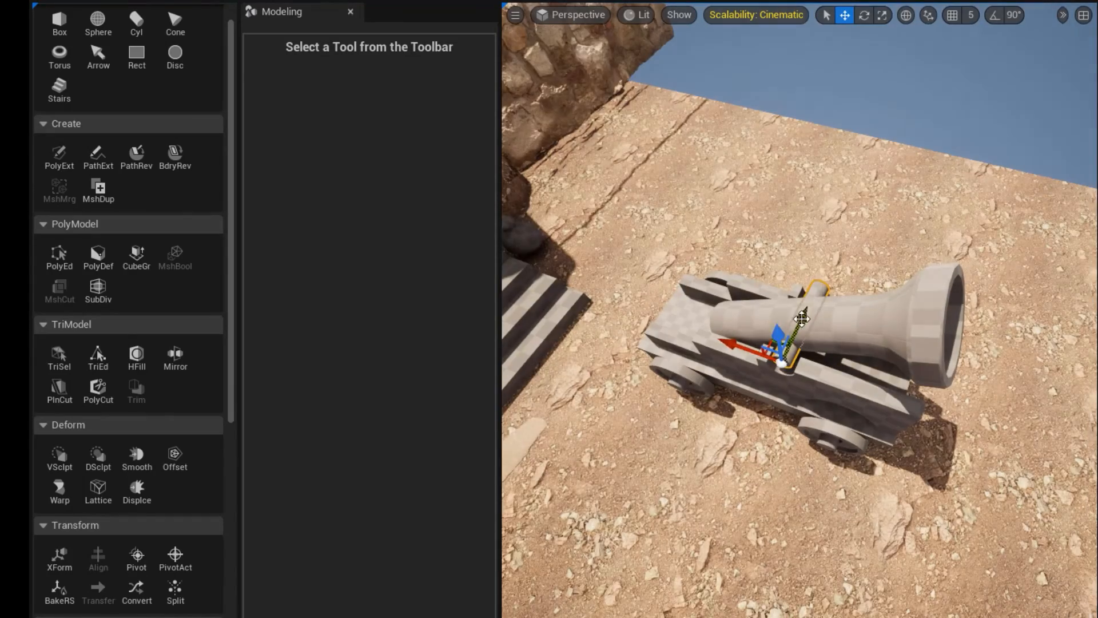
# Bevel the upper front edge of the carriage's near side panel and accept the edit.
pyautogui.click(683, 491)
pyautogui.keyDown('alt'); pyautogui.moveTo(682, 491); pyautogui.dragTo(543, 423); pyautogui.keyUp('alt')
pyautogui.scroll(-3, 683, 491)
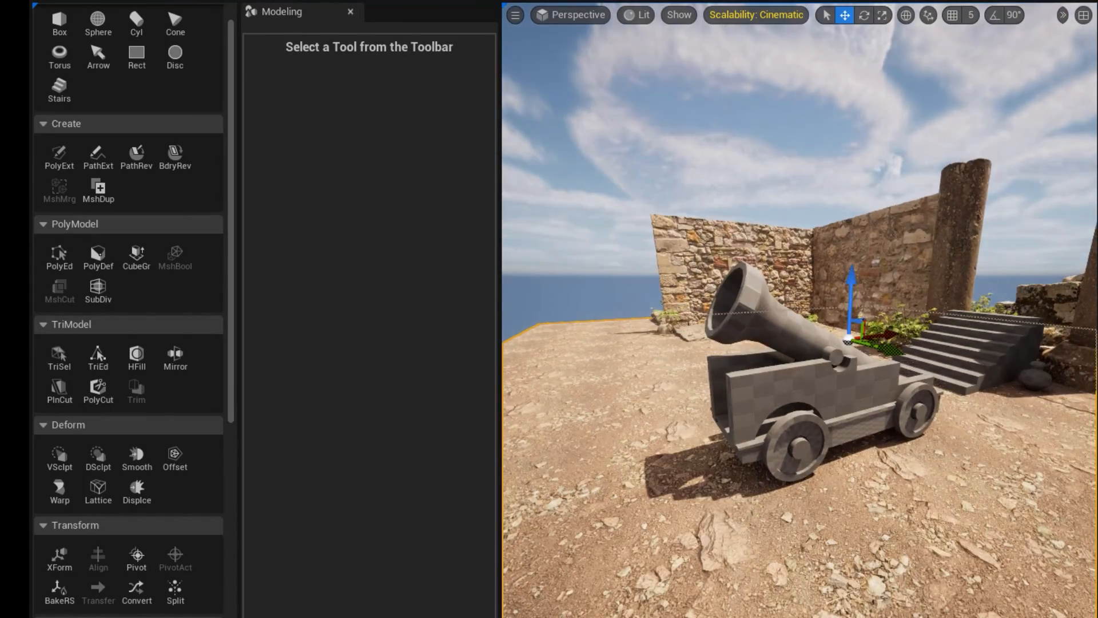
pyautogui.keyDown('alt'); pyautogui.moveTo(683, 491); pyautogui.dragTo(783, 486); pyautogui.keyUp('alt')
pyautogui.scroll(3, 783, 429)
pyautogui.click(789, 387)
pyautogui.click(59, 258)
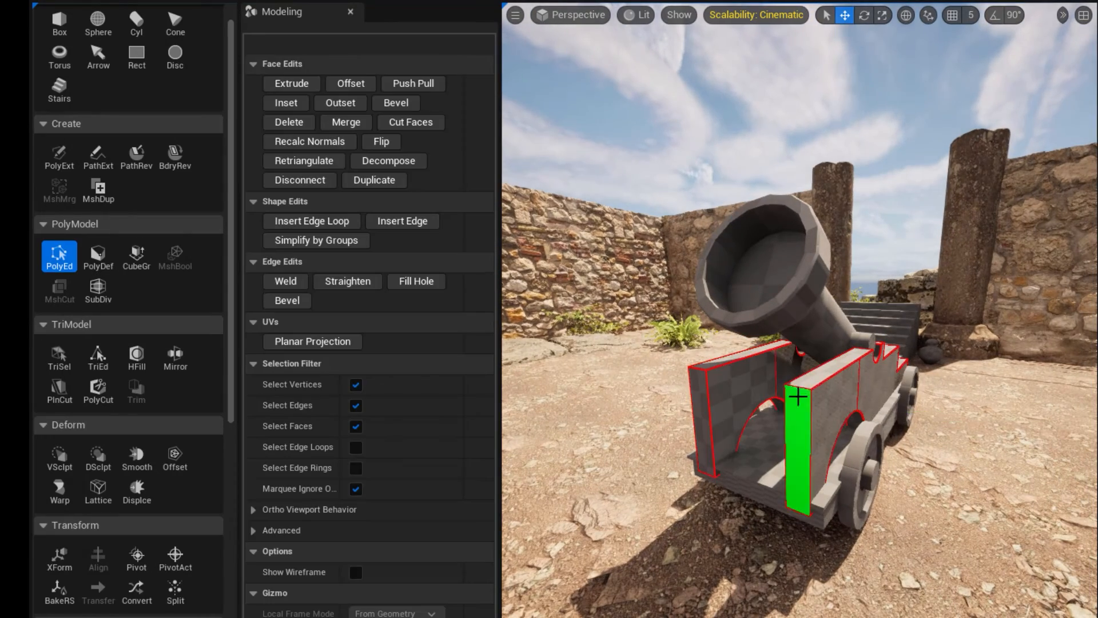
pyautogui.click(796, 390)
pyautogui.click(387, 105)
pyautogui.moveTo(373, 127); pyautogui.dragTo(400, 127)
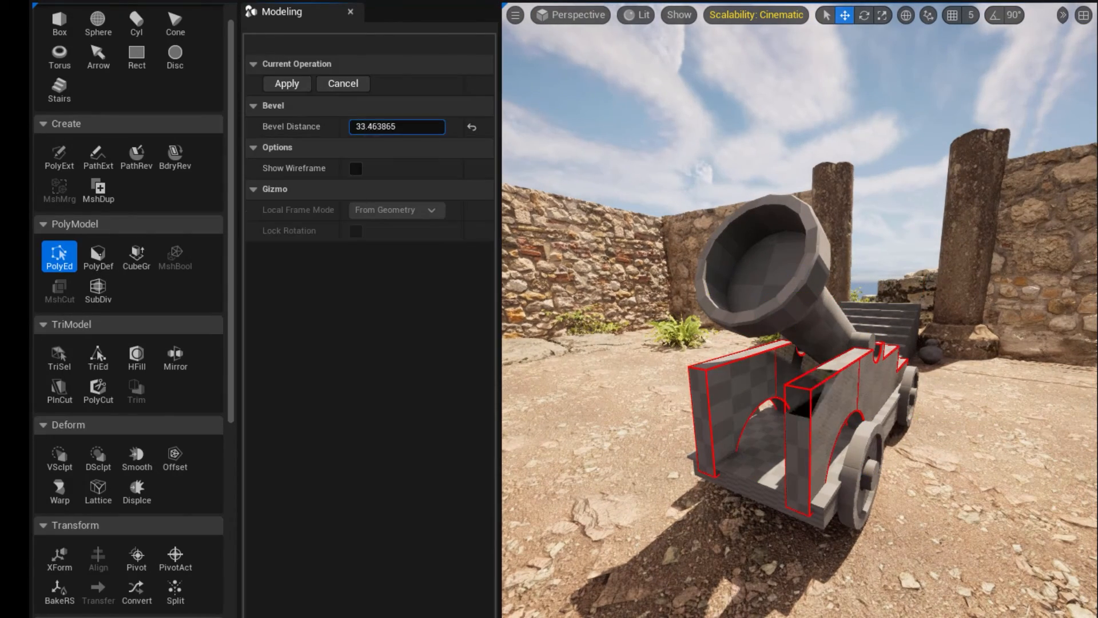
pyautogui.press('Return')
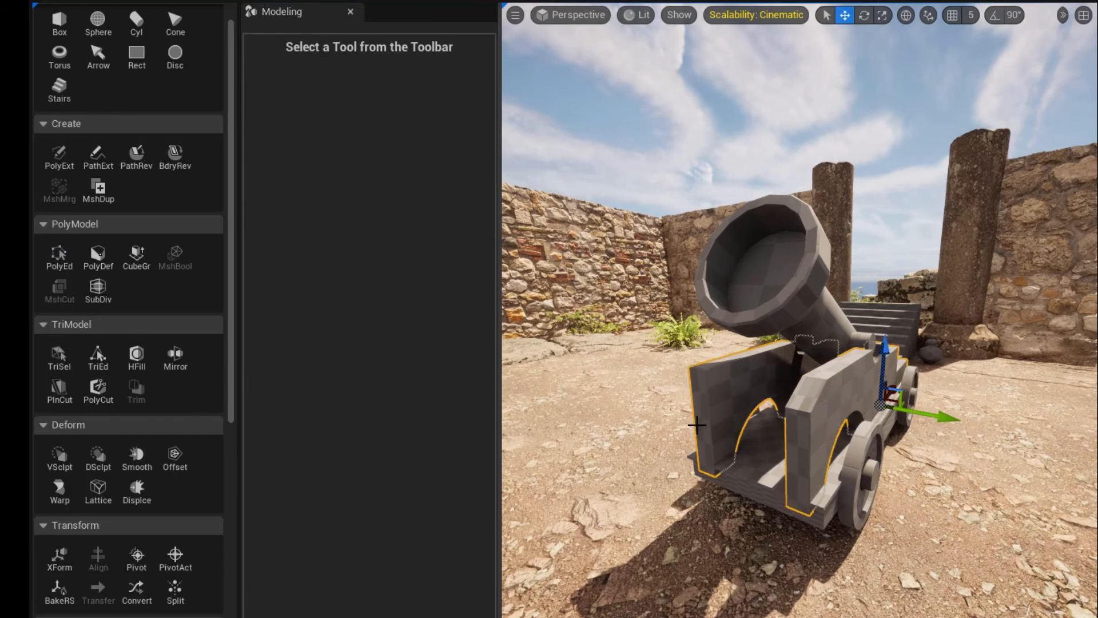
# Bevel the upper front edge of the opposite carriage side panel to match, and accept the edit.
pyautogui.click(692, 420)
pyautogui.click(693, 377)
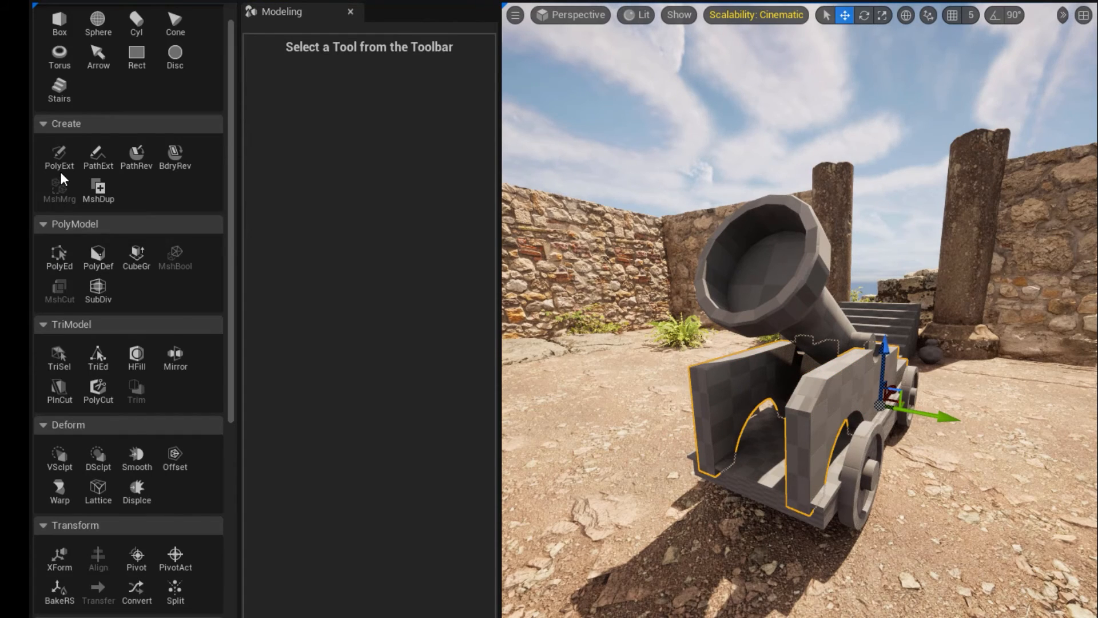
pyautogui.click(60, 262)
pyautogui.click(699, 415)
pyautogui.click(387, 103)
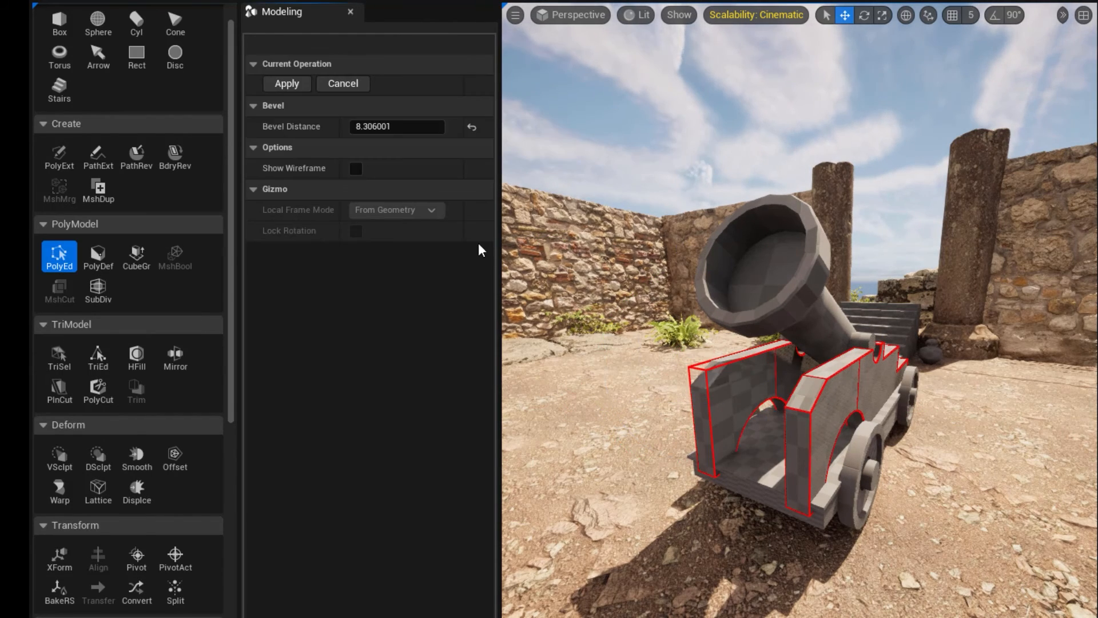
pyautogui.press('Return')
# Try placing spheres with a radius of 20 on the ground behind the cannon as cannonballs, and undo them.
pyautogui.keyDown('alt'); pyautogui.moveTo(801, 343); pyautogui.dragTo(647, 343); pyautogui.keyUp('alt')
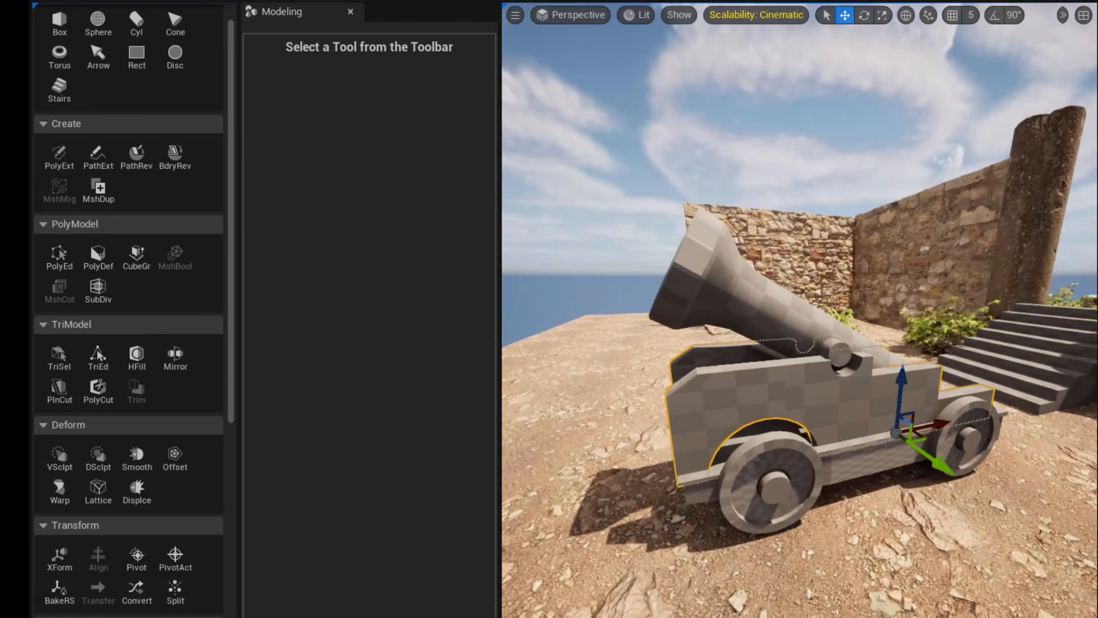
pyautogui.keyDown('alt'); pyautogui.moveTo(733, 544); pyautogui.dragTo(638, 518); pyautogui.keyUp('alt')
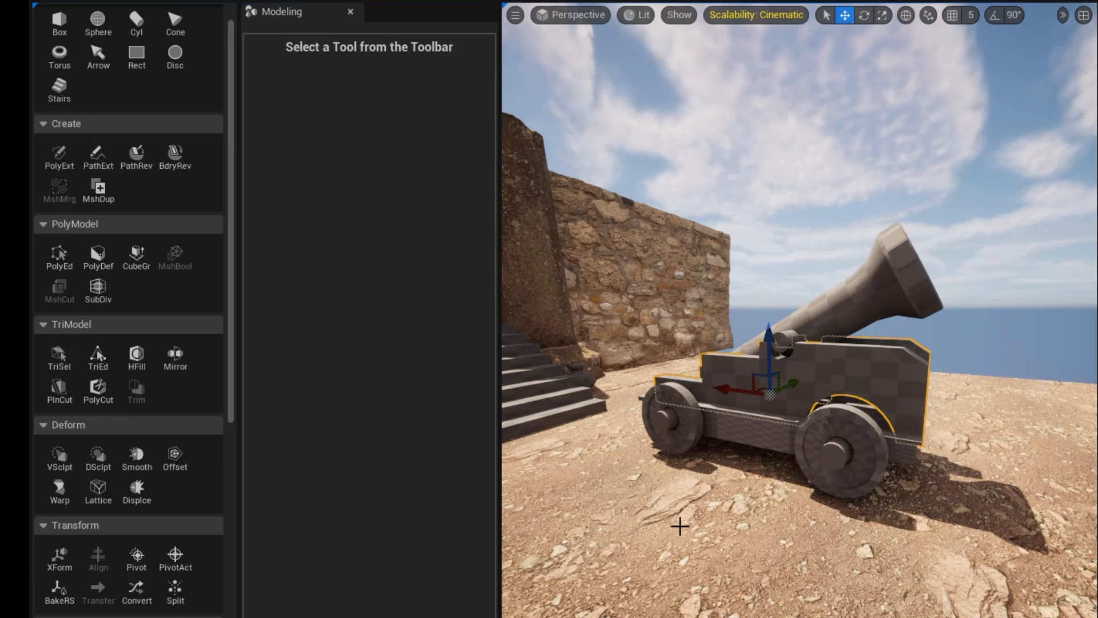
pyautogui.keyDown('alt'); pyautogui.moveTo(796, 479); pyautogui.dragTo(515, 479); pyautogui.keyUp('alt')
pyautogui.click(98, 23)
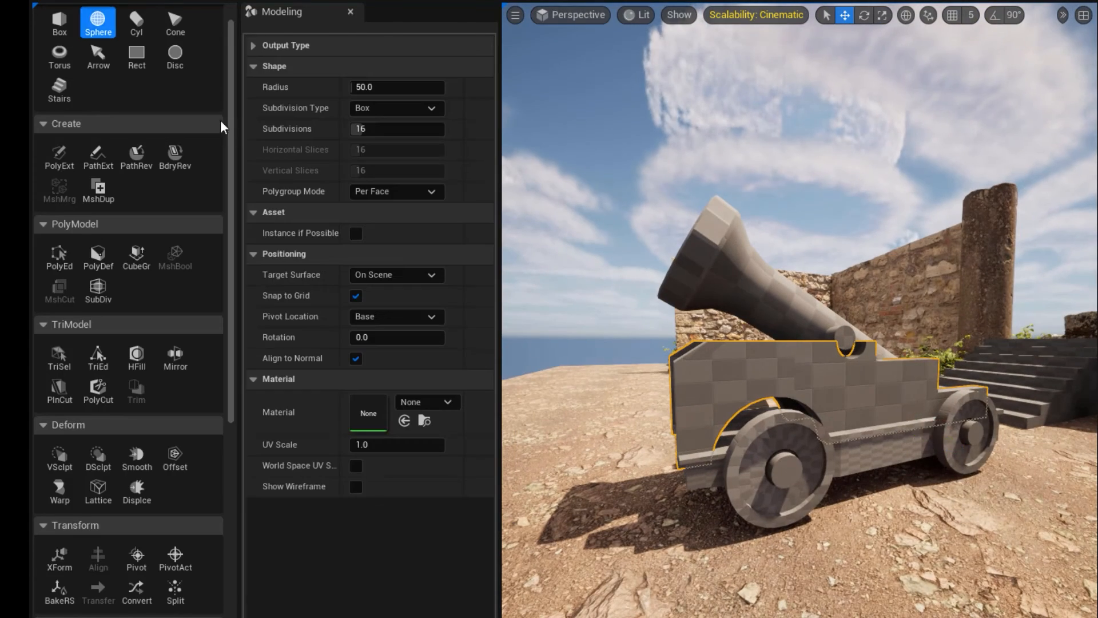
pyautogui.click(395, 87)
pyautogui.write('20')
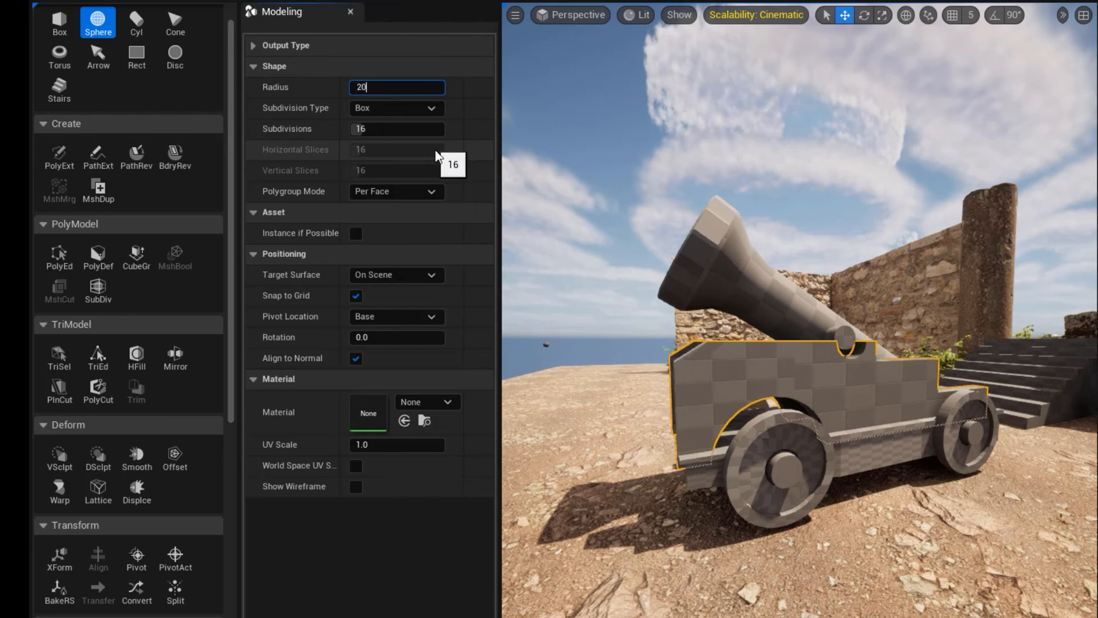
pyautogui.press('Return')
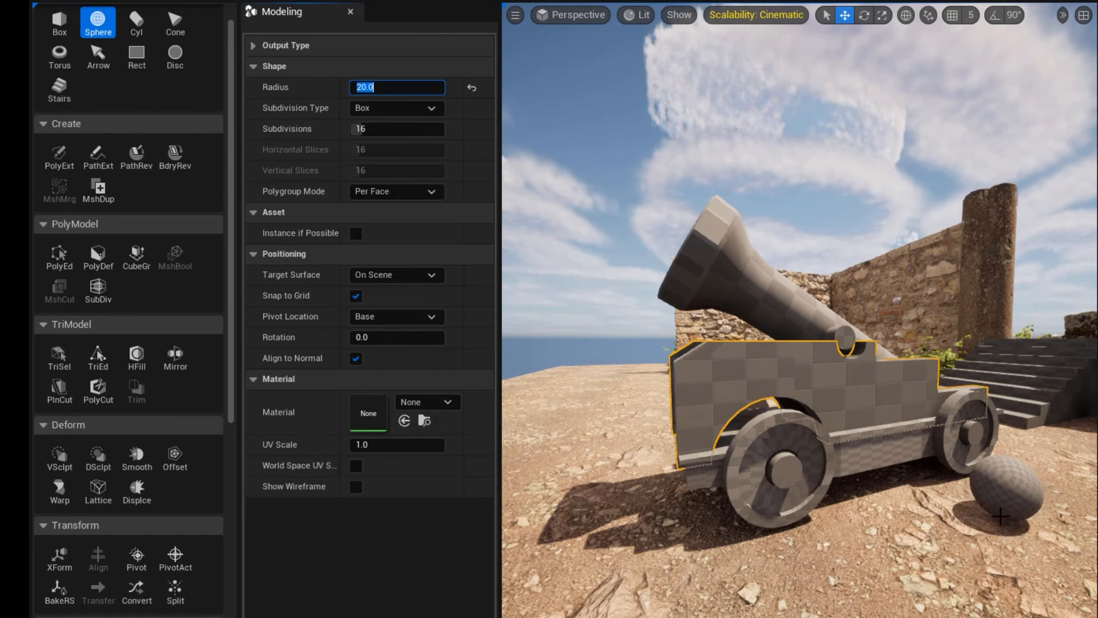
pyautogui.click(999, 517)
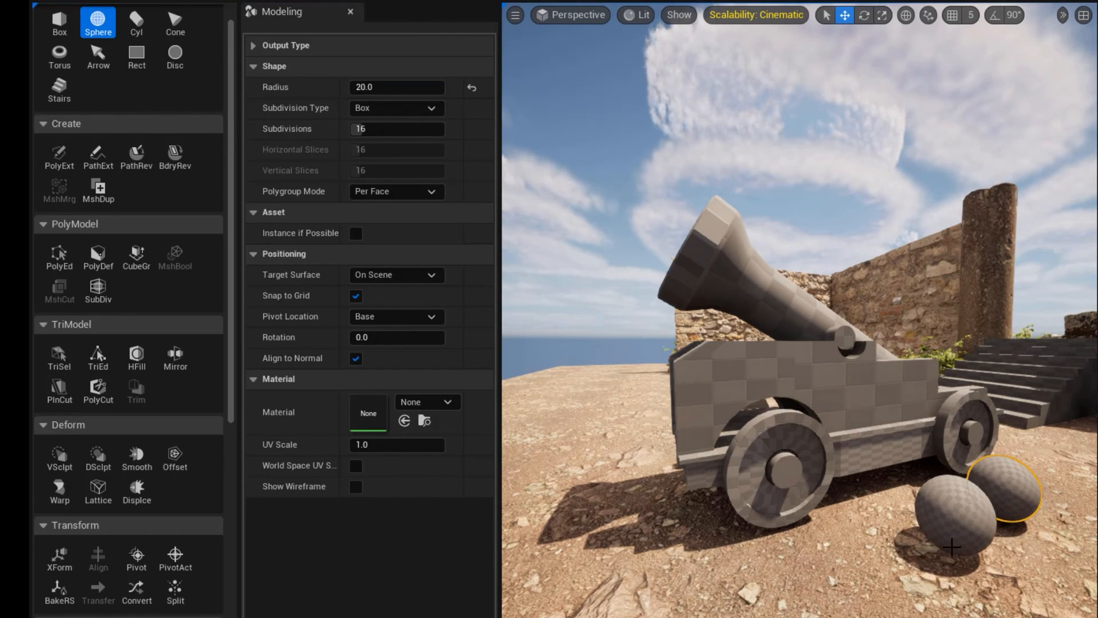
pyautogui.click(955, 541)
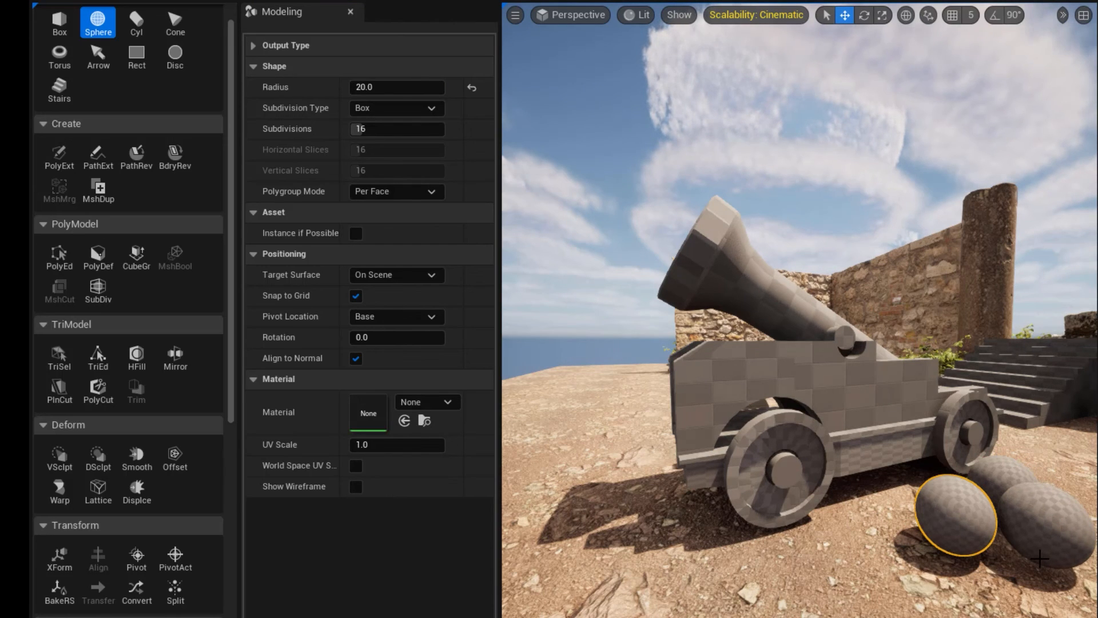
pyautogui.hotkey('ctrl', 'z')
pyautogui.hotkey('ctrl', 'z')
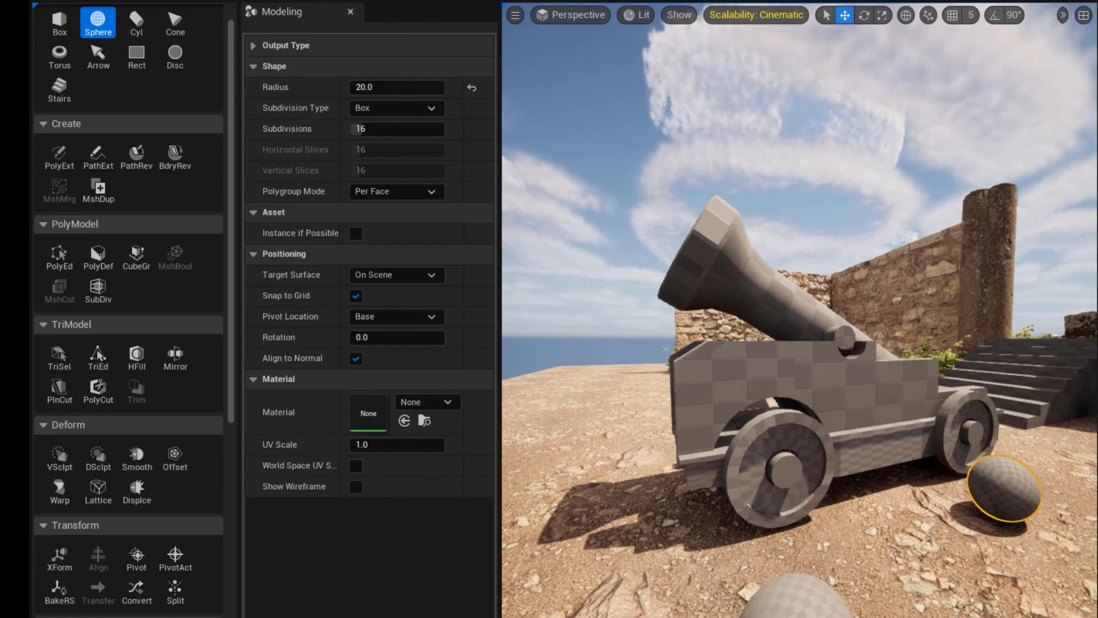
# Place five cannonball spheres with a radius of 10: four clustered by the rear wheel and one near the front wheel.
pyautogui.click(380, 86)
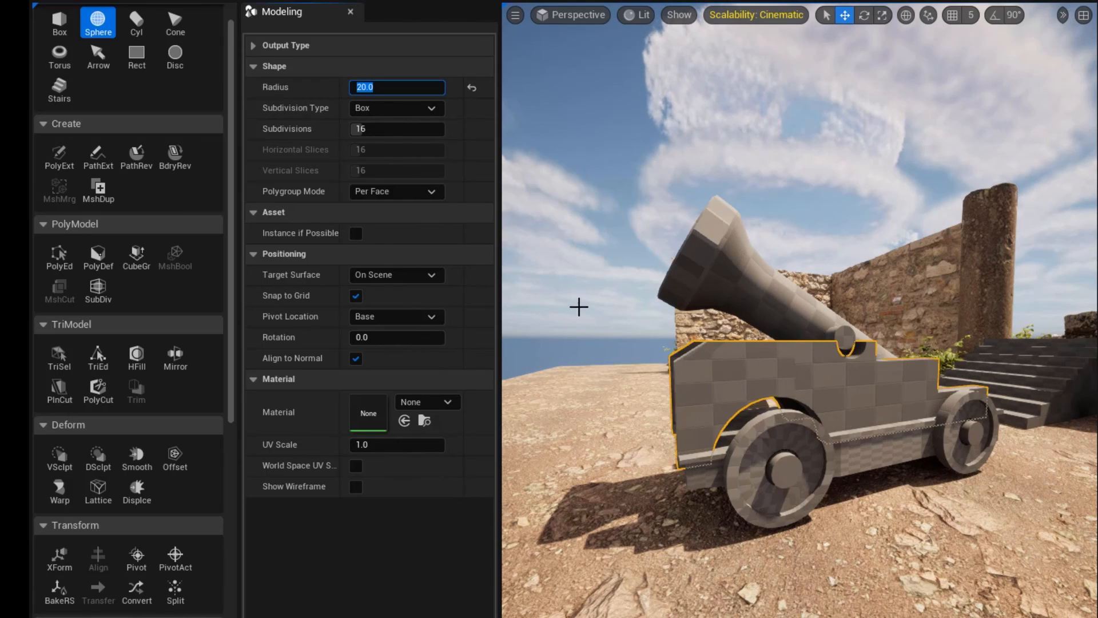
pyautogui.write('10')
pyautogui.press('Return')
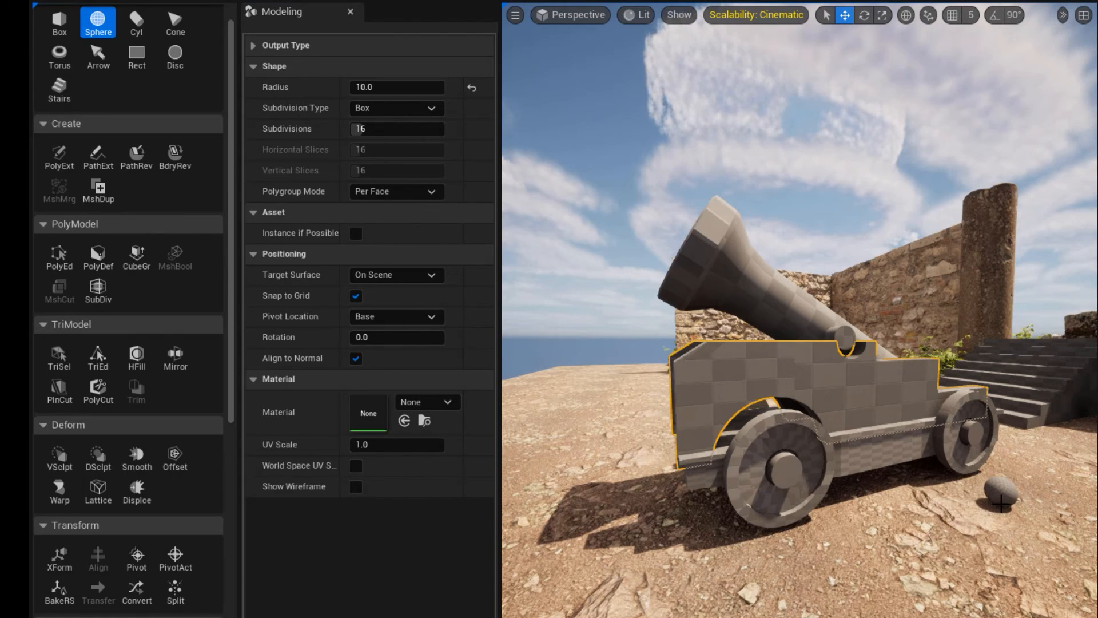
pyautogui.click(1001, 504)
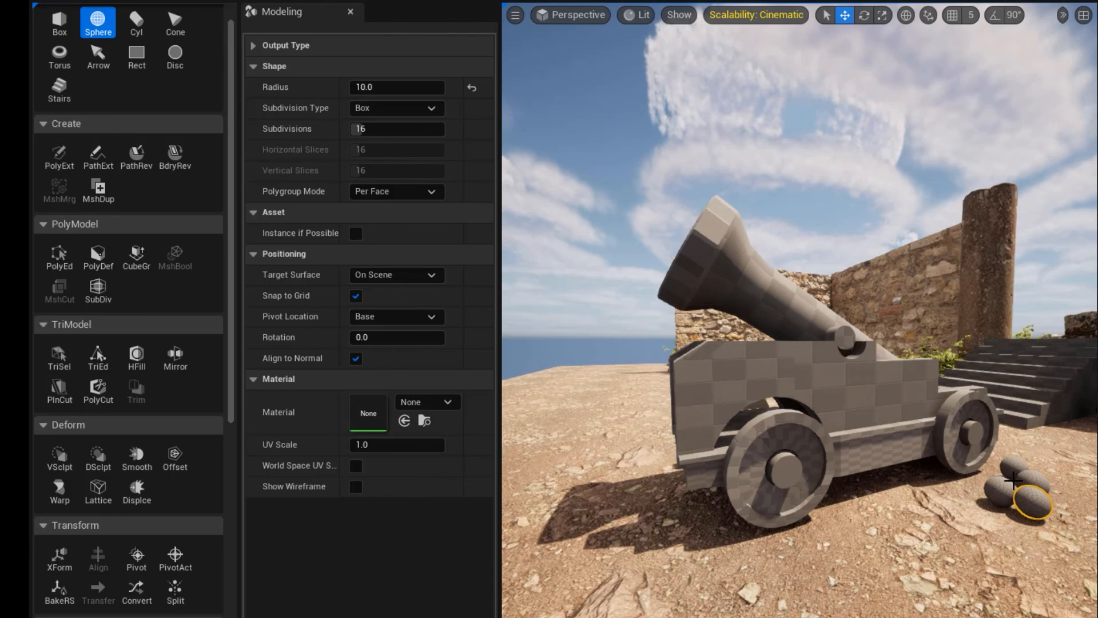
pyautogui.click(1012, 481)
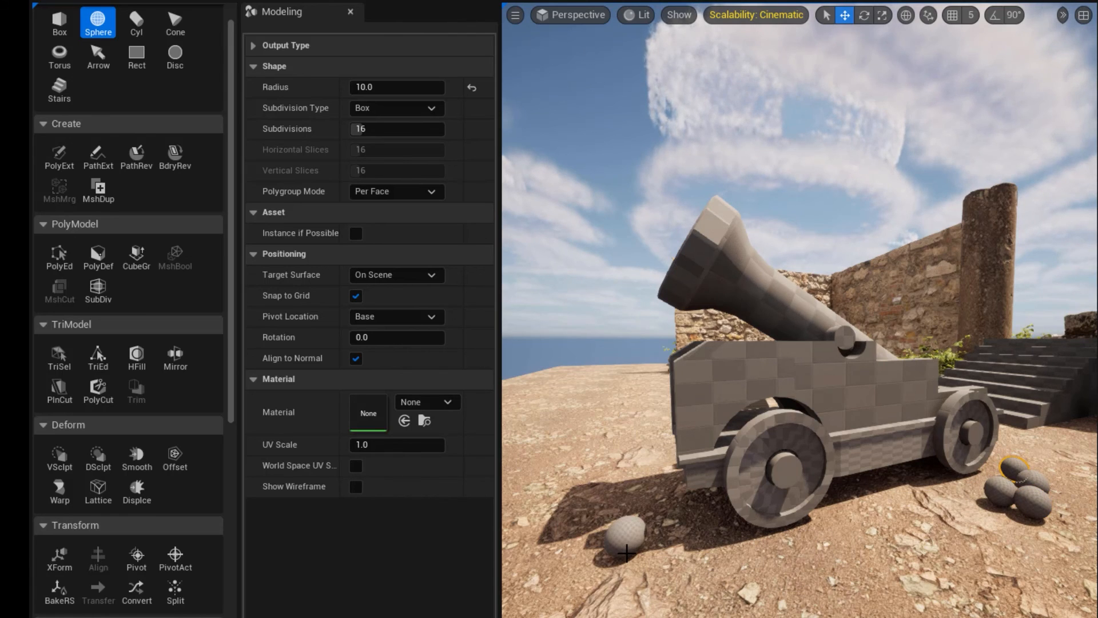
pyautogui.press('Escape')
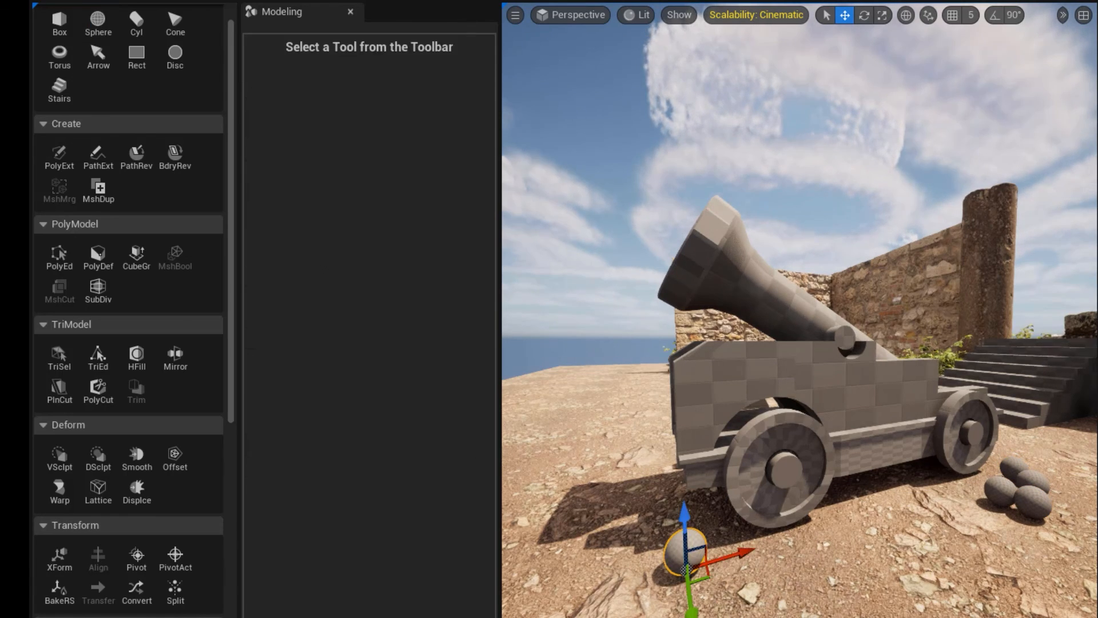
pyautogui.press('s')
pyautogui.moveTo(870, 552); pyautogui.dragTo(845, 565, button='right')
pyautogui.press('a')
pyautogui.press('d')
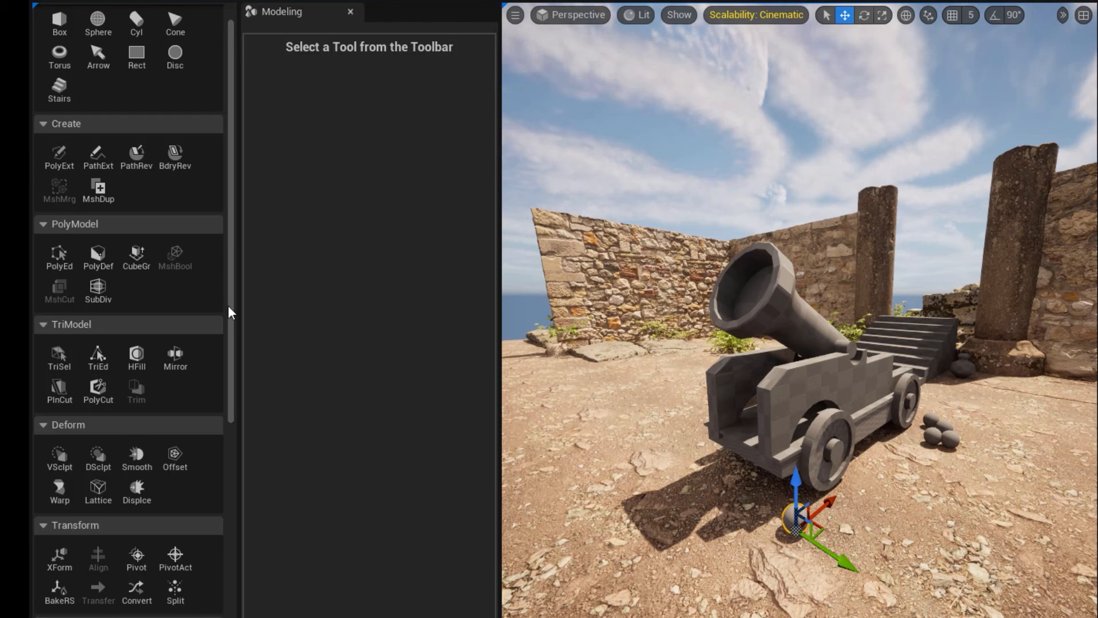
pyautogui.moveTo(228, 309)
pyautogui.mouseDown()
pyautogui.moveTo(232, 500)
pyautogui.moveTo(212, 615)
pyautogui.moveTo(221, 313)
pyautogui.mouseUp()
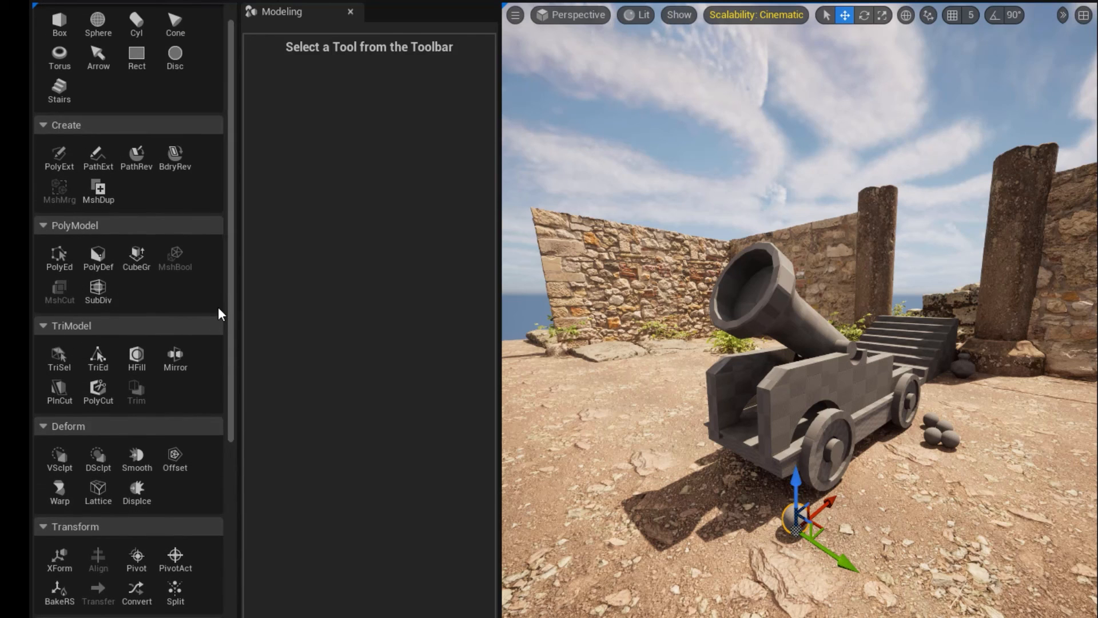